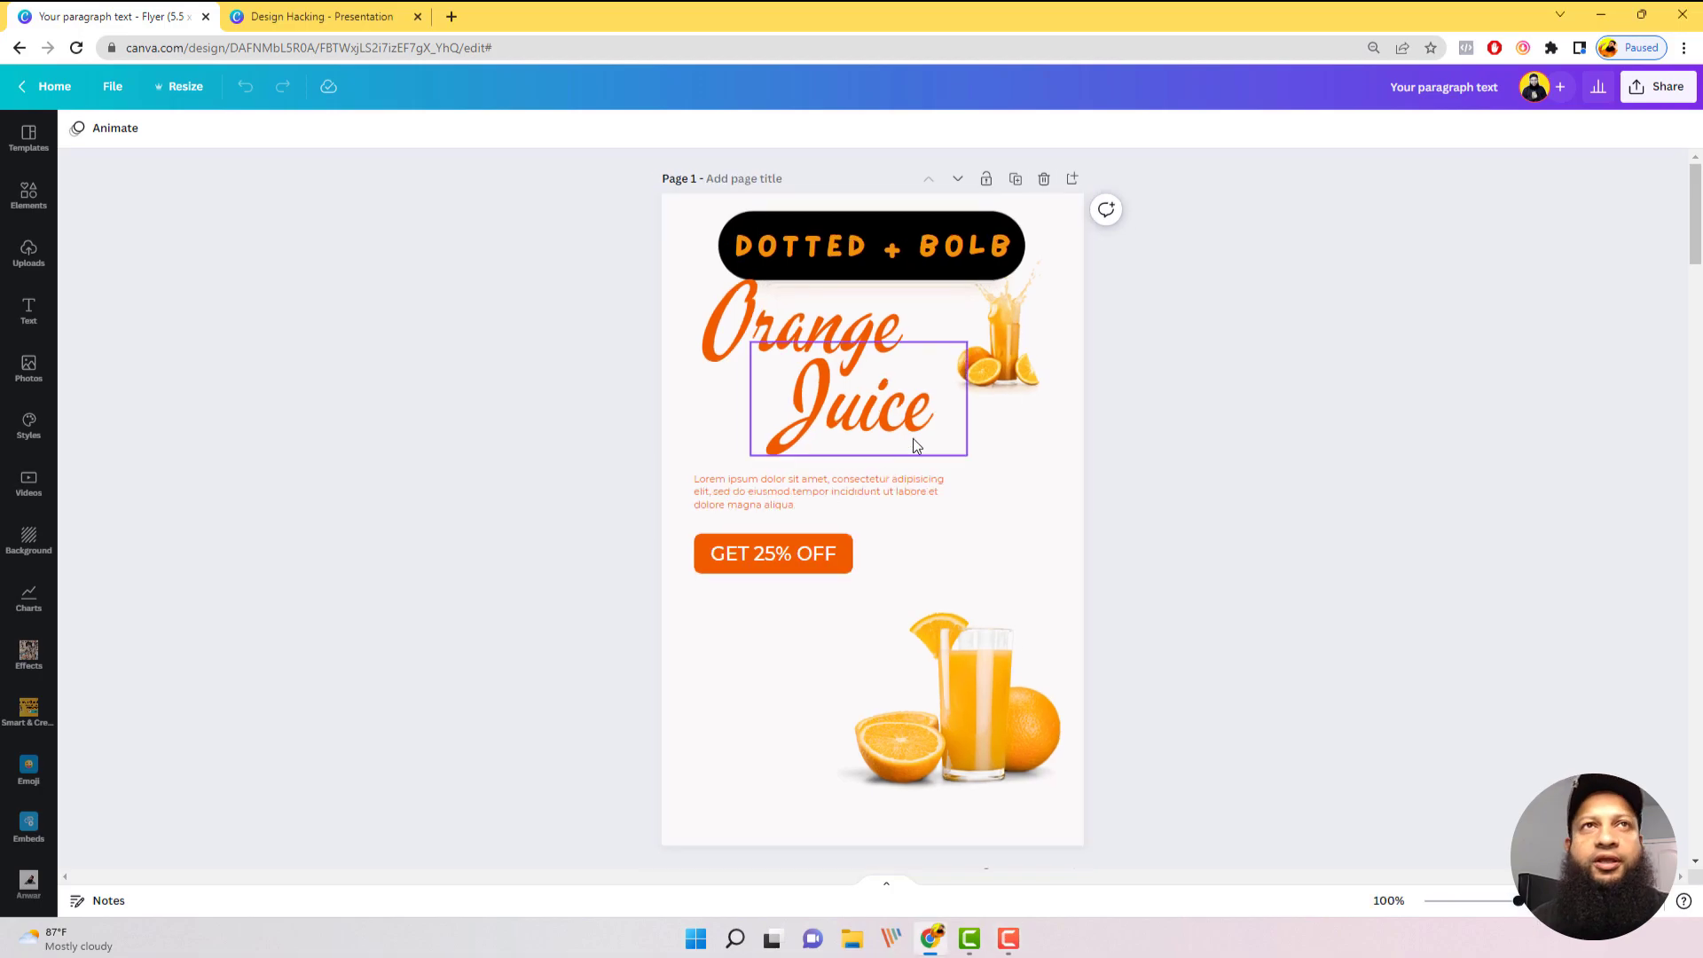
Step: Search the elements library for "blob" and add the yellow wavy blob to the flyer
{"action": "left_click", "coordinate": [29, 197]}
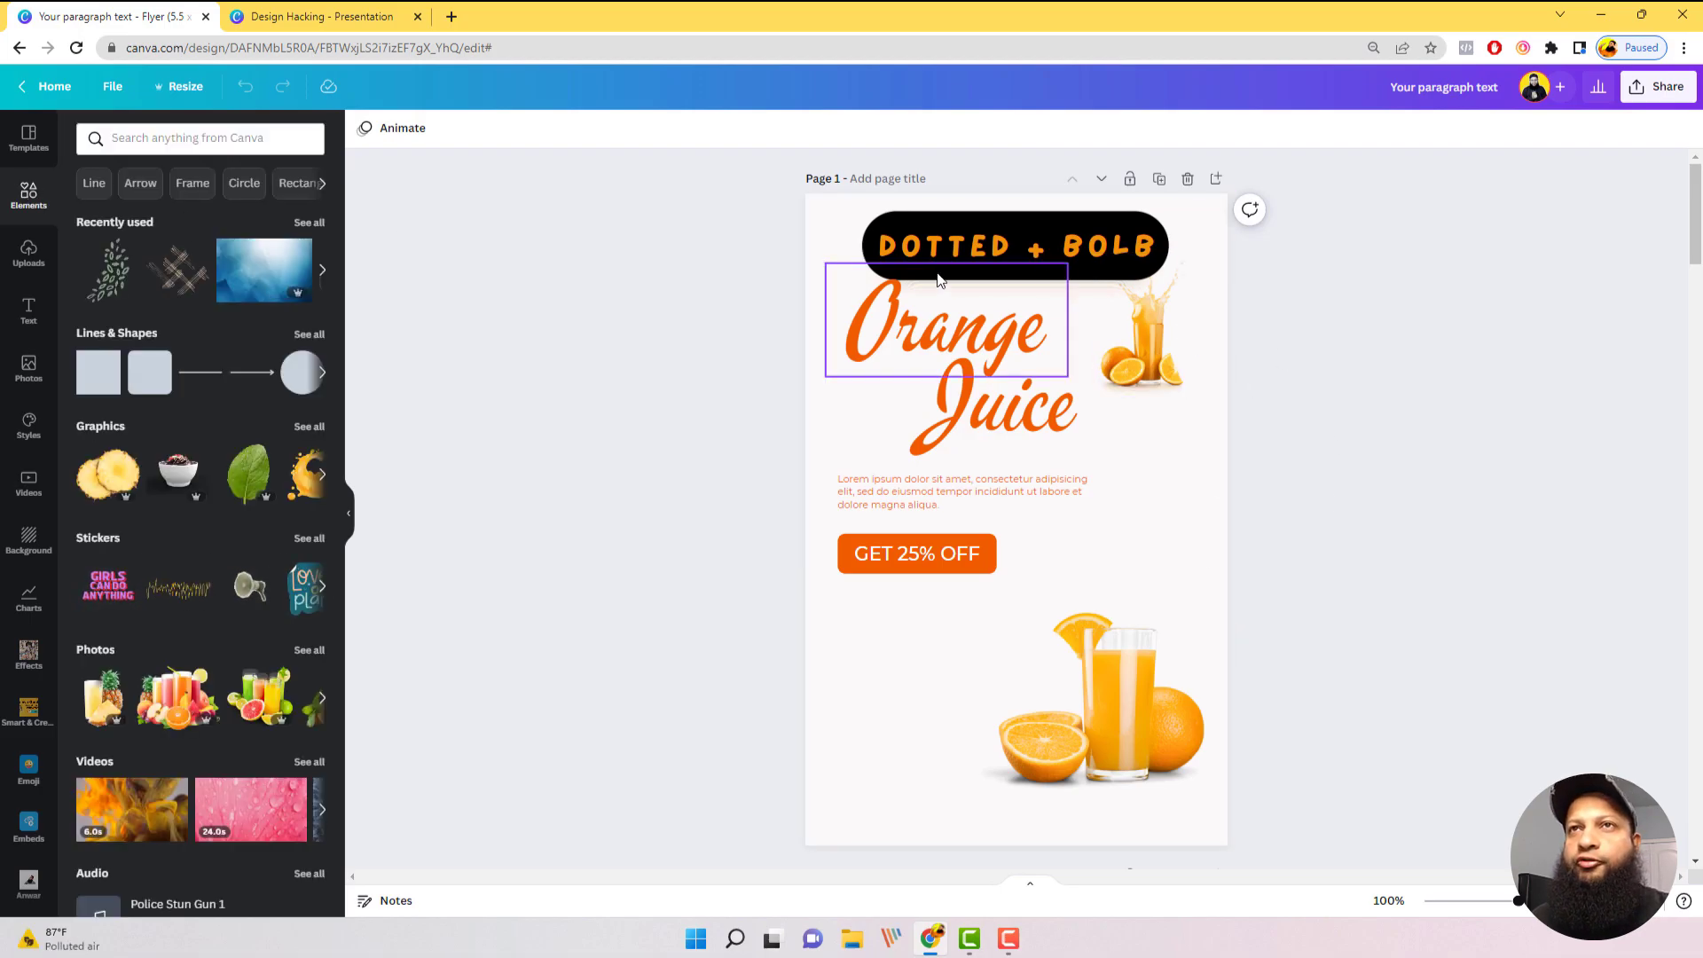
{"action": "left_click", "coordinate": [195, 137]}
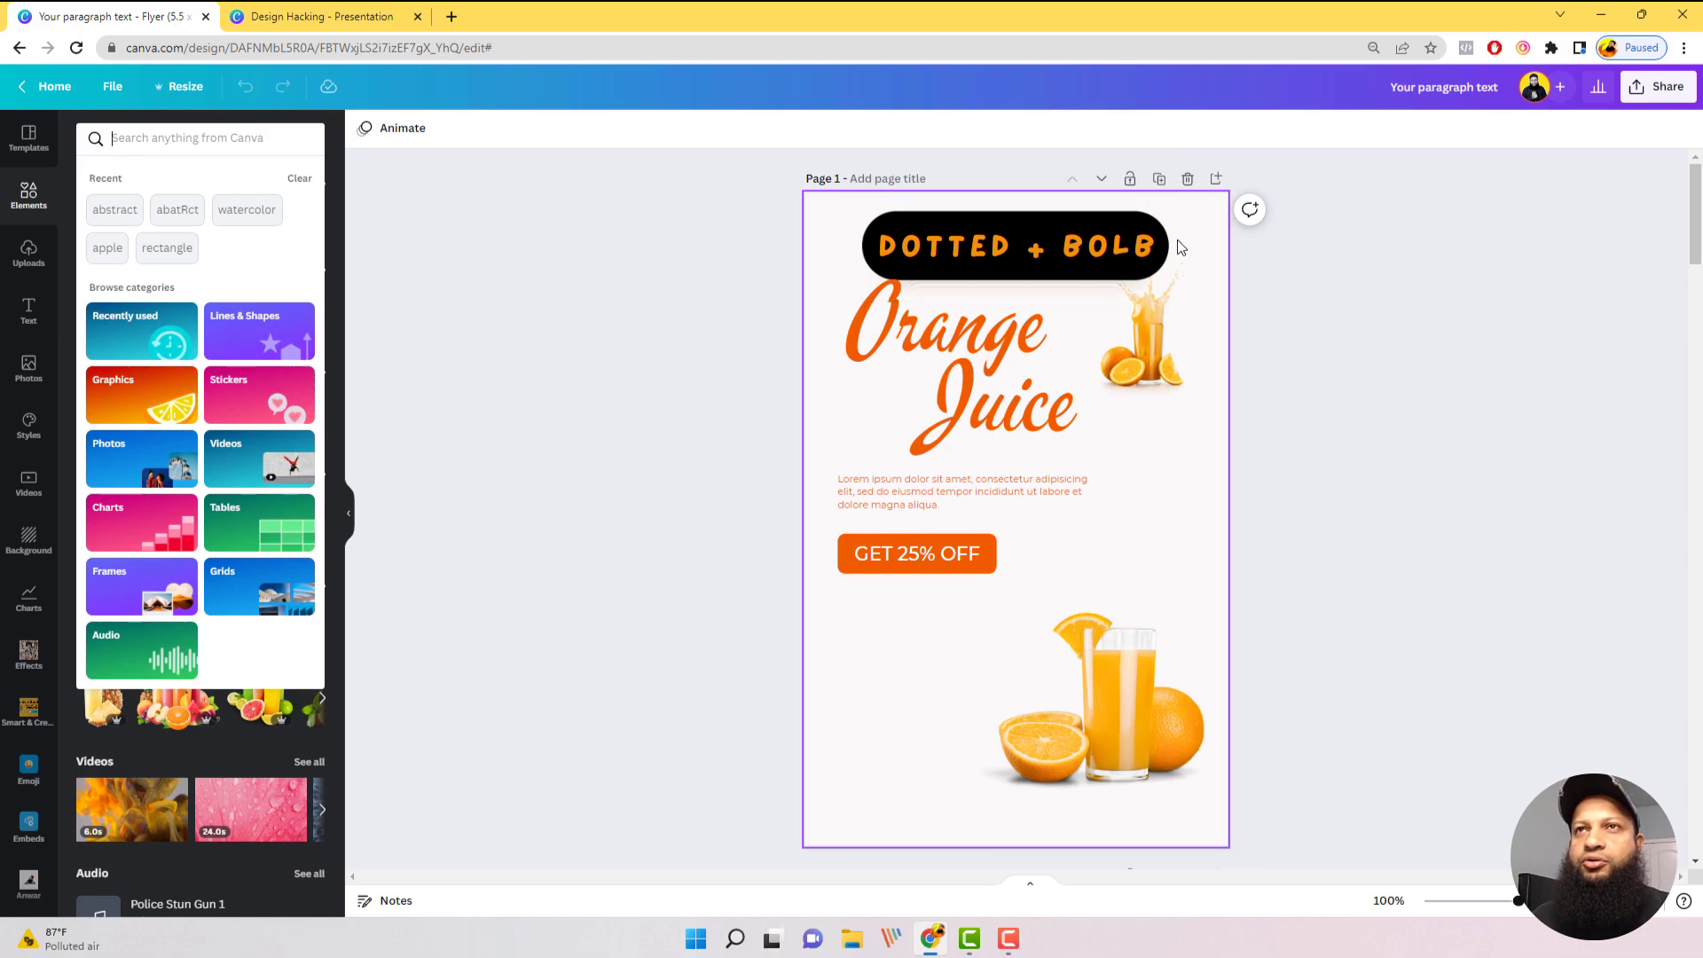
{"action": "left_click", "coordinate": [126, 136]}
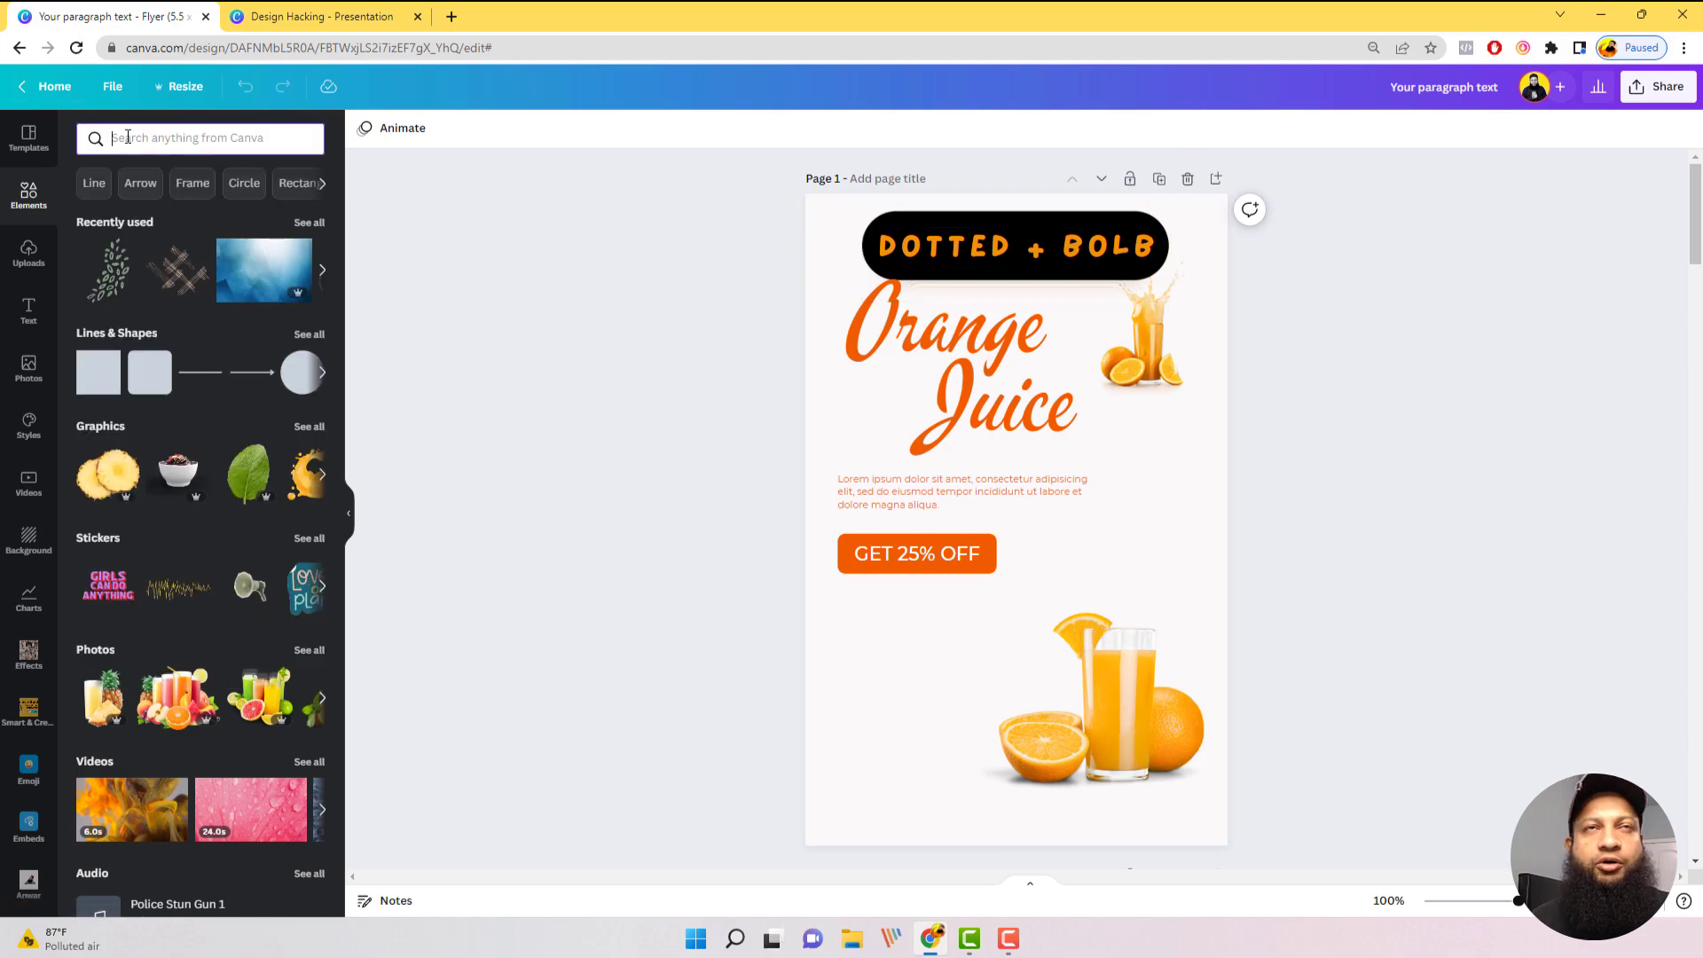
{"action": "type", "text": "blog"}
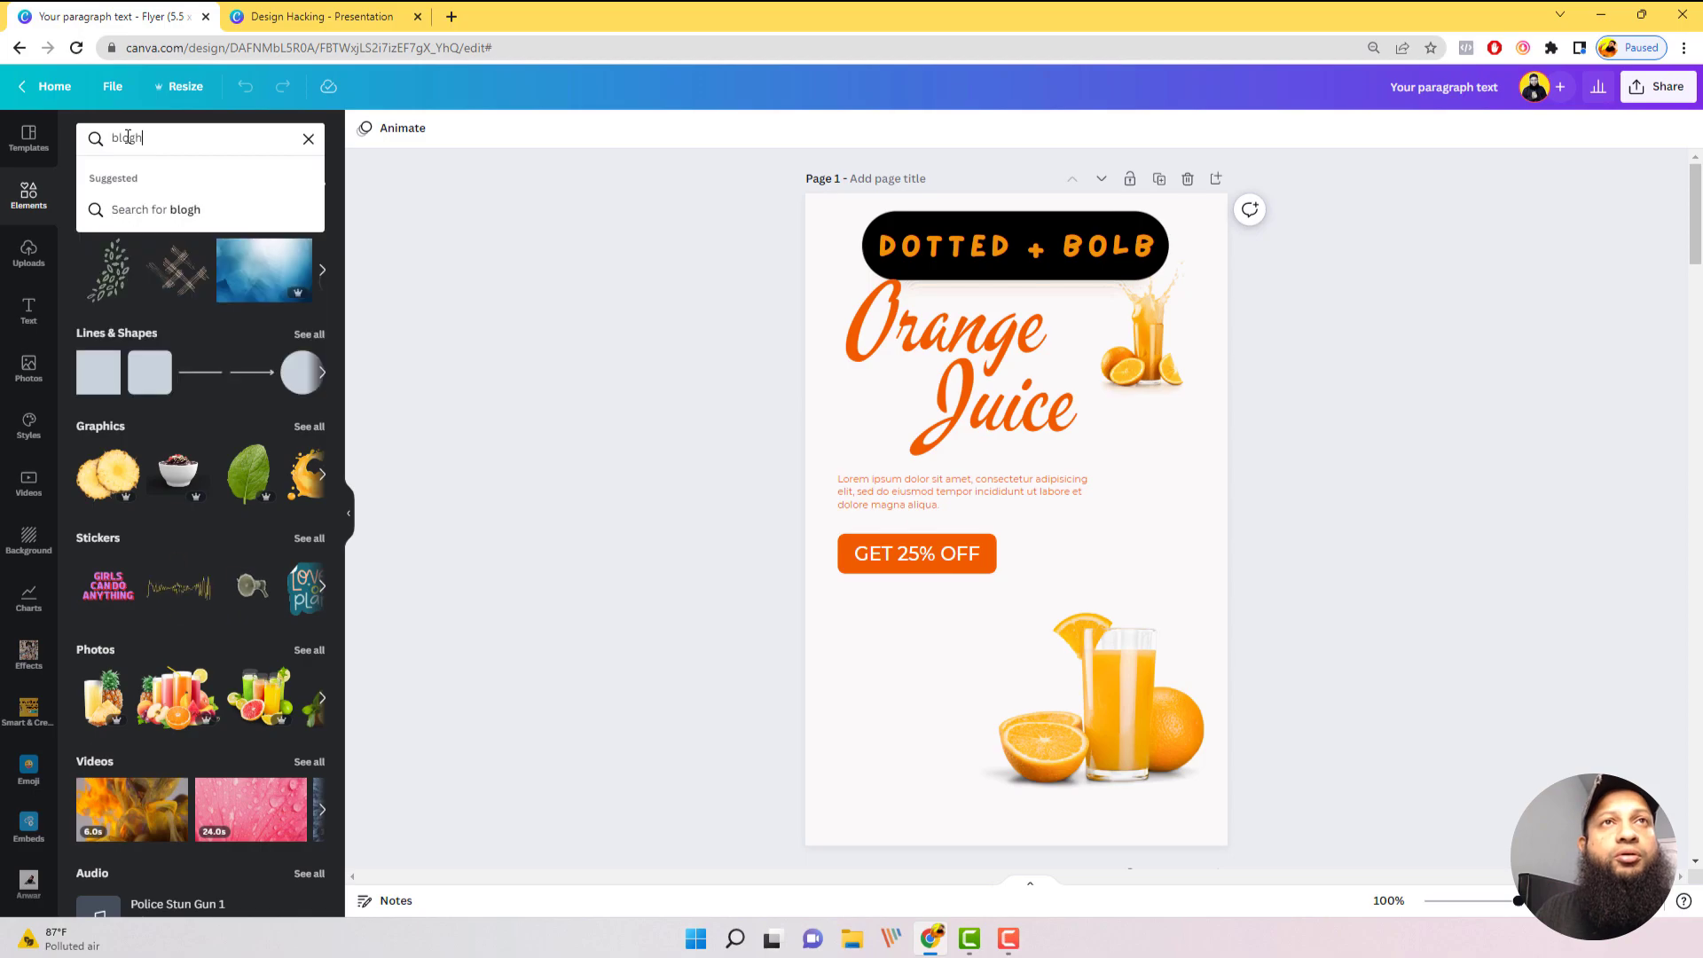
{"action": "key", "text": "BackSpace"}
{"action": "type", "text": "b"}
{"action": "key", "text": "Return"}
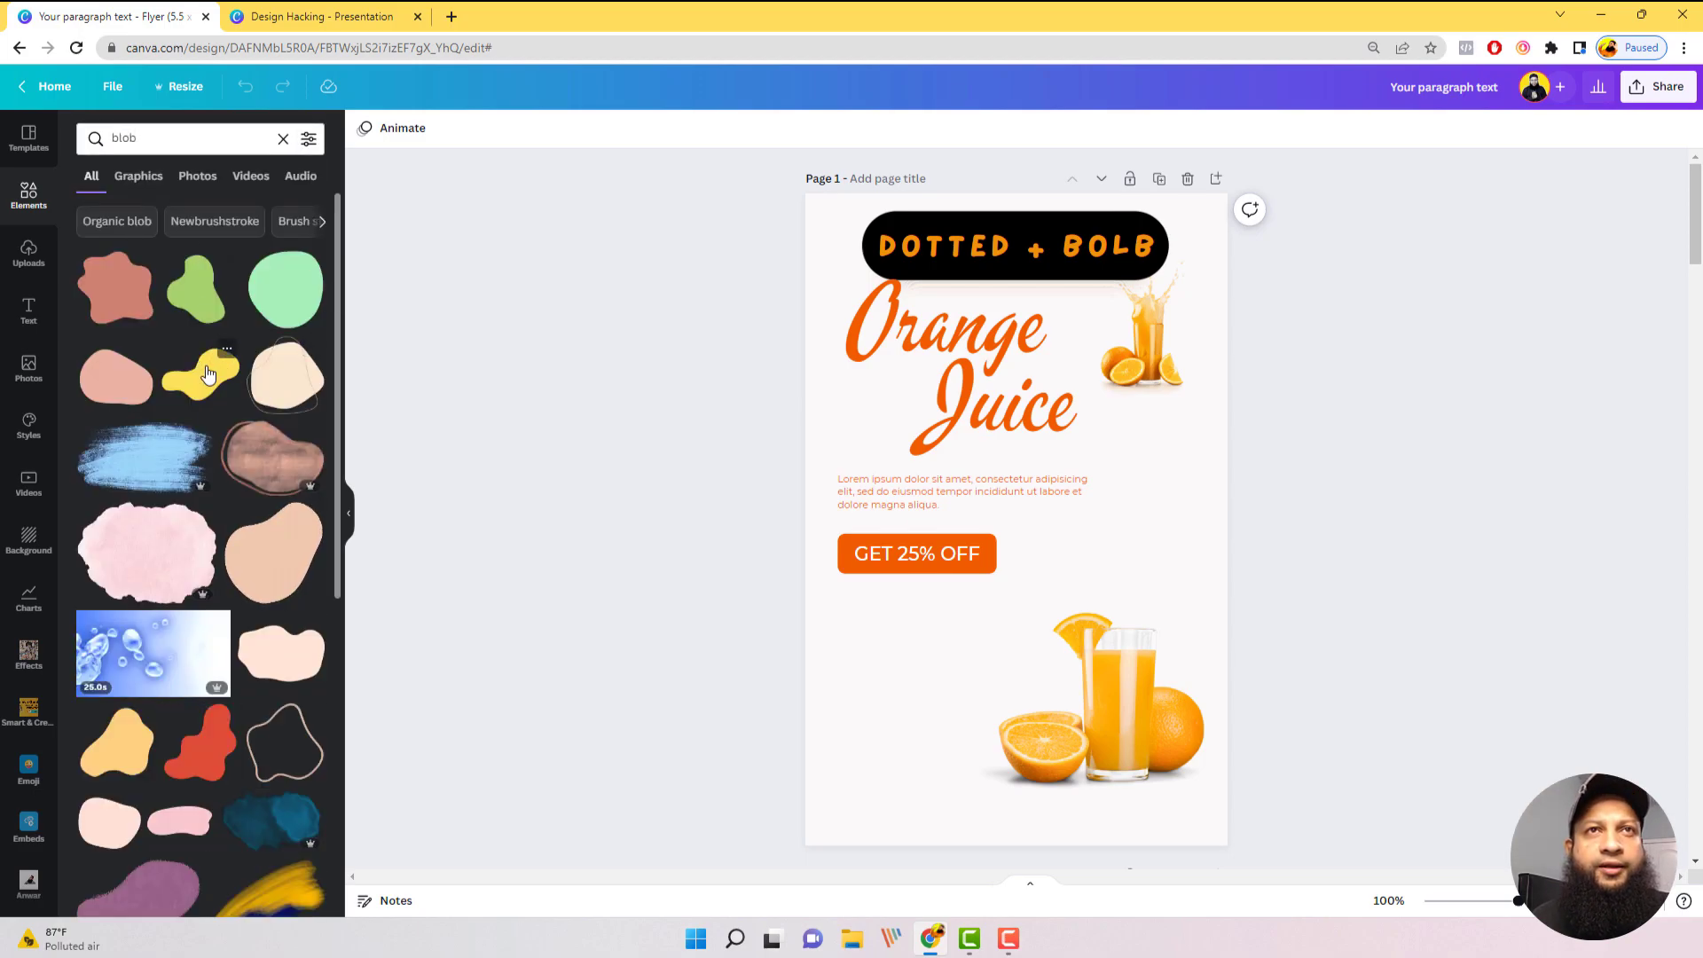
{"action": "left_click", "coordinate": [208, 374]}
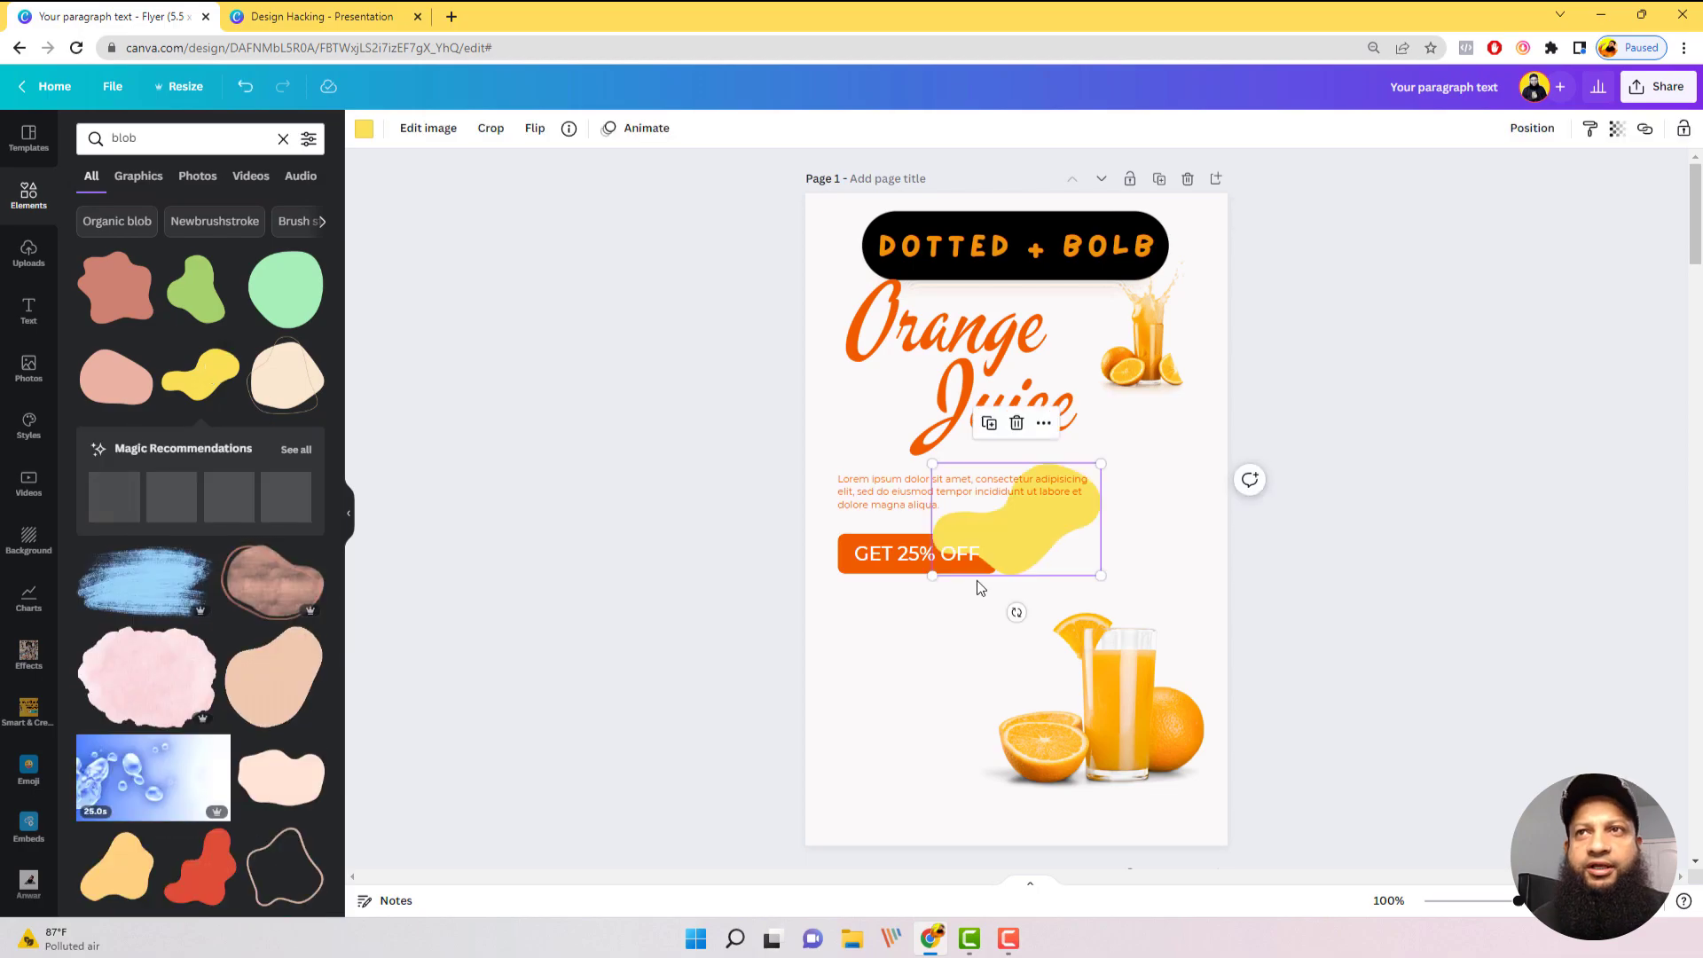
Step: Enlarge the yellow blob well beyond the page edge and position it over the flyer's lower-right corner
{"action": "left_click_drag", "start_coordinate": [1068, 557], "coordinate": [1229, 706]}
{"action": "left_click_drag", "start_coordinate": [1091, 717], "coordinate": [731, 867]}
{"action": "left_click_drag", "start_coordinate": [1104, 820], "coordinate": [1299, 738]}
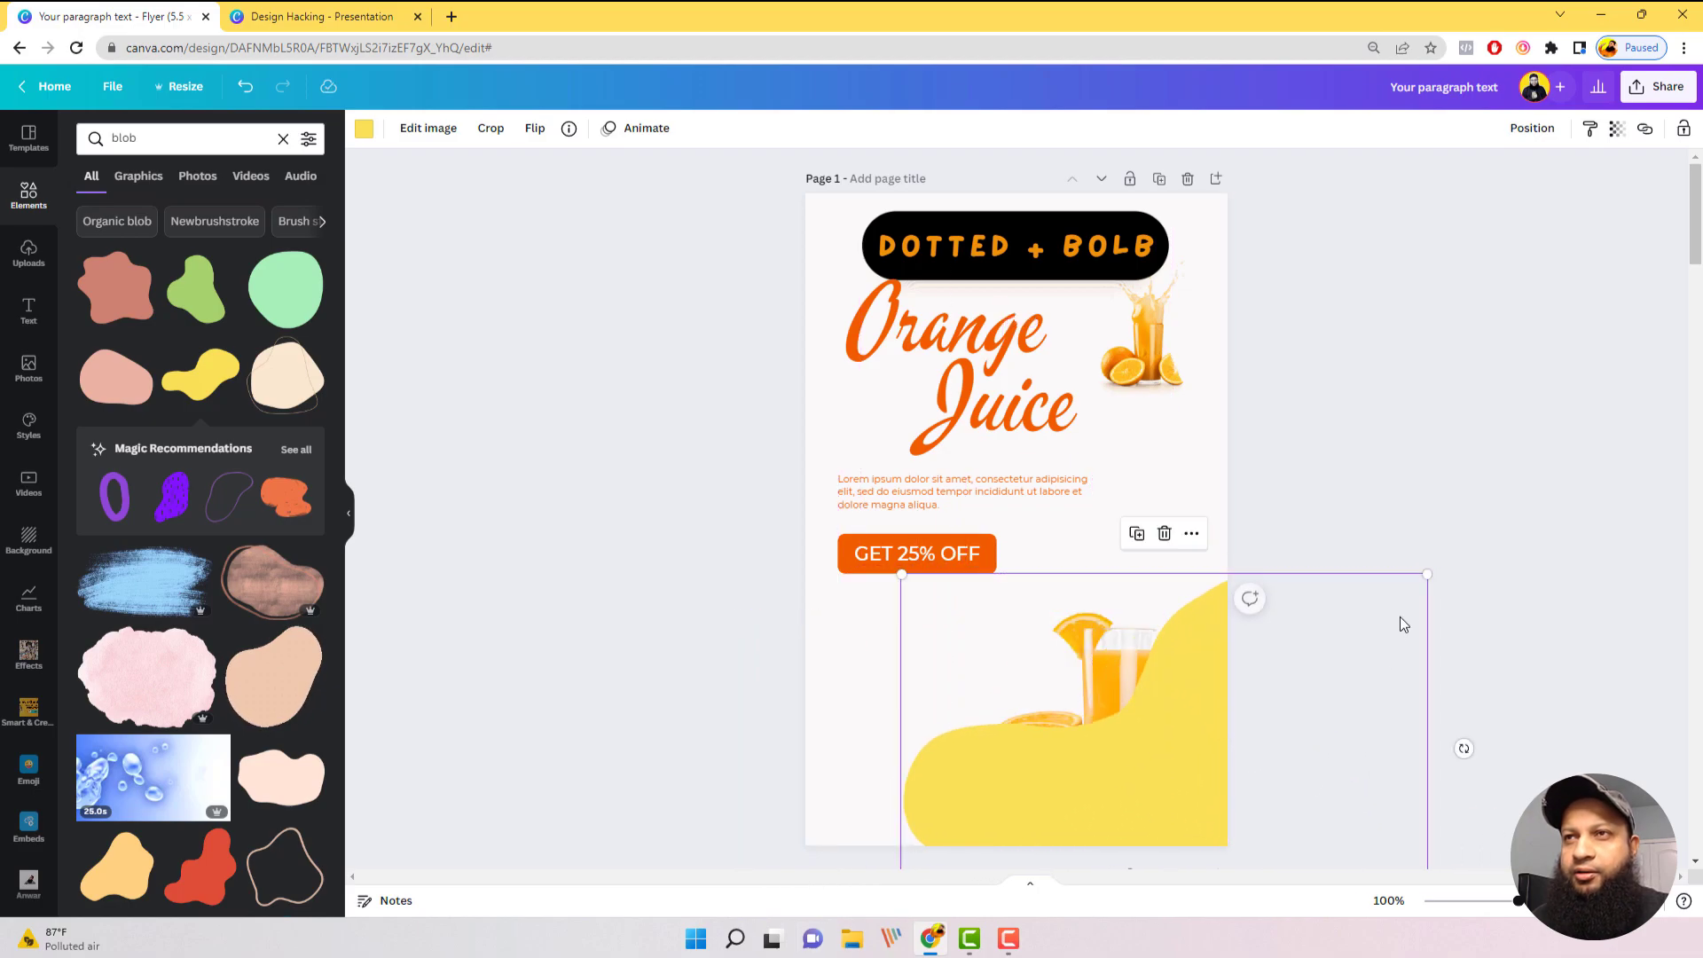
{"action": "left_click_drag", "start_coordinate": [1426, 576], "coordinate": [1538, 495]}
{"action": "left_click_drag", "start_coordinate": [1078, 759], "coordinate": [1103, 818]}
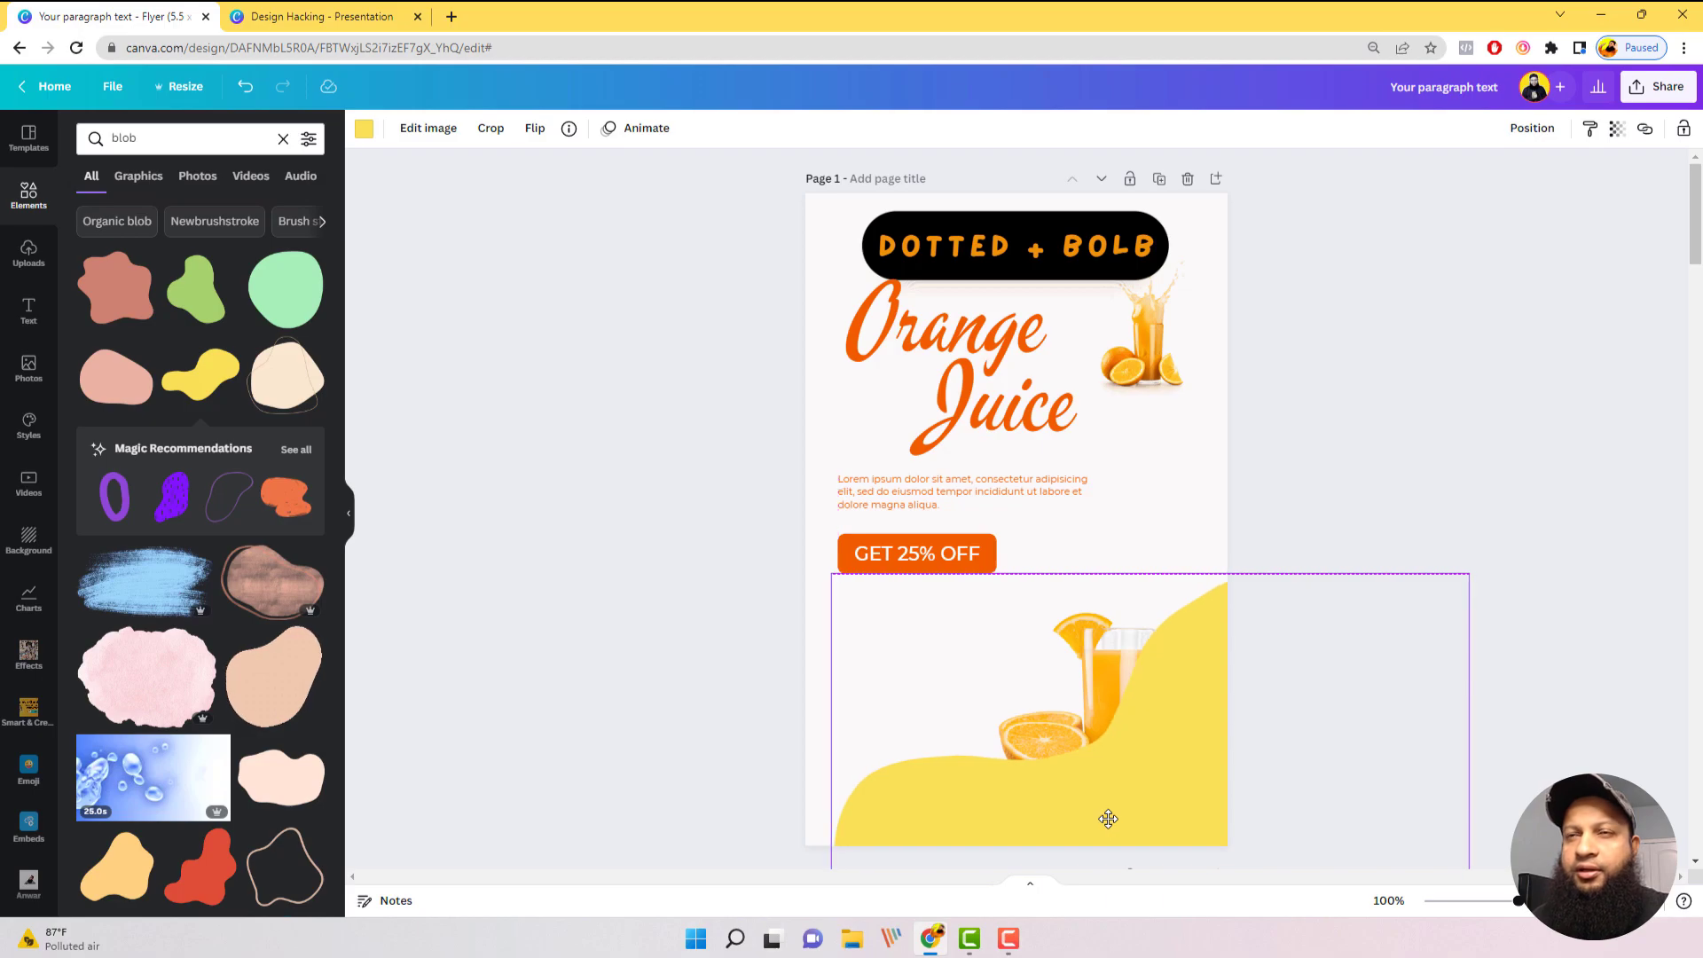
Step: Recolor the blob orange from the document colors and send it backward behind the large juice glass photo
{"action": "left_click", "coordinate": [363, 129]}
{"action": "left_click", "coordinate": [265, 257]}
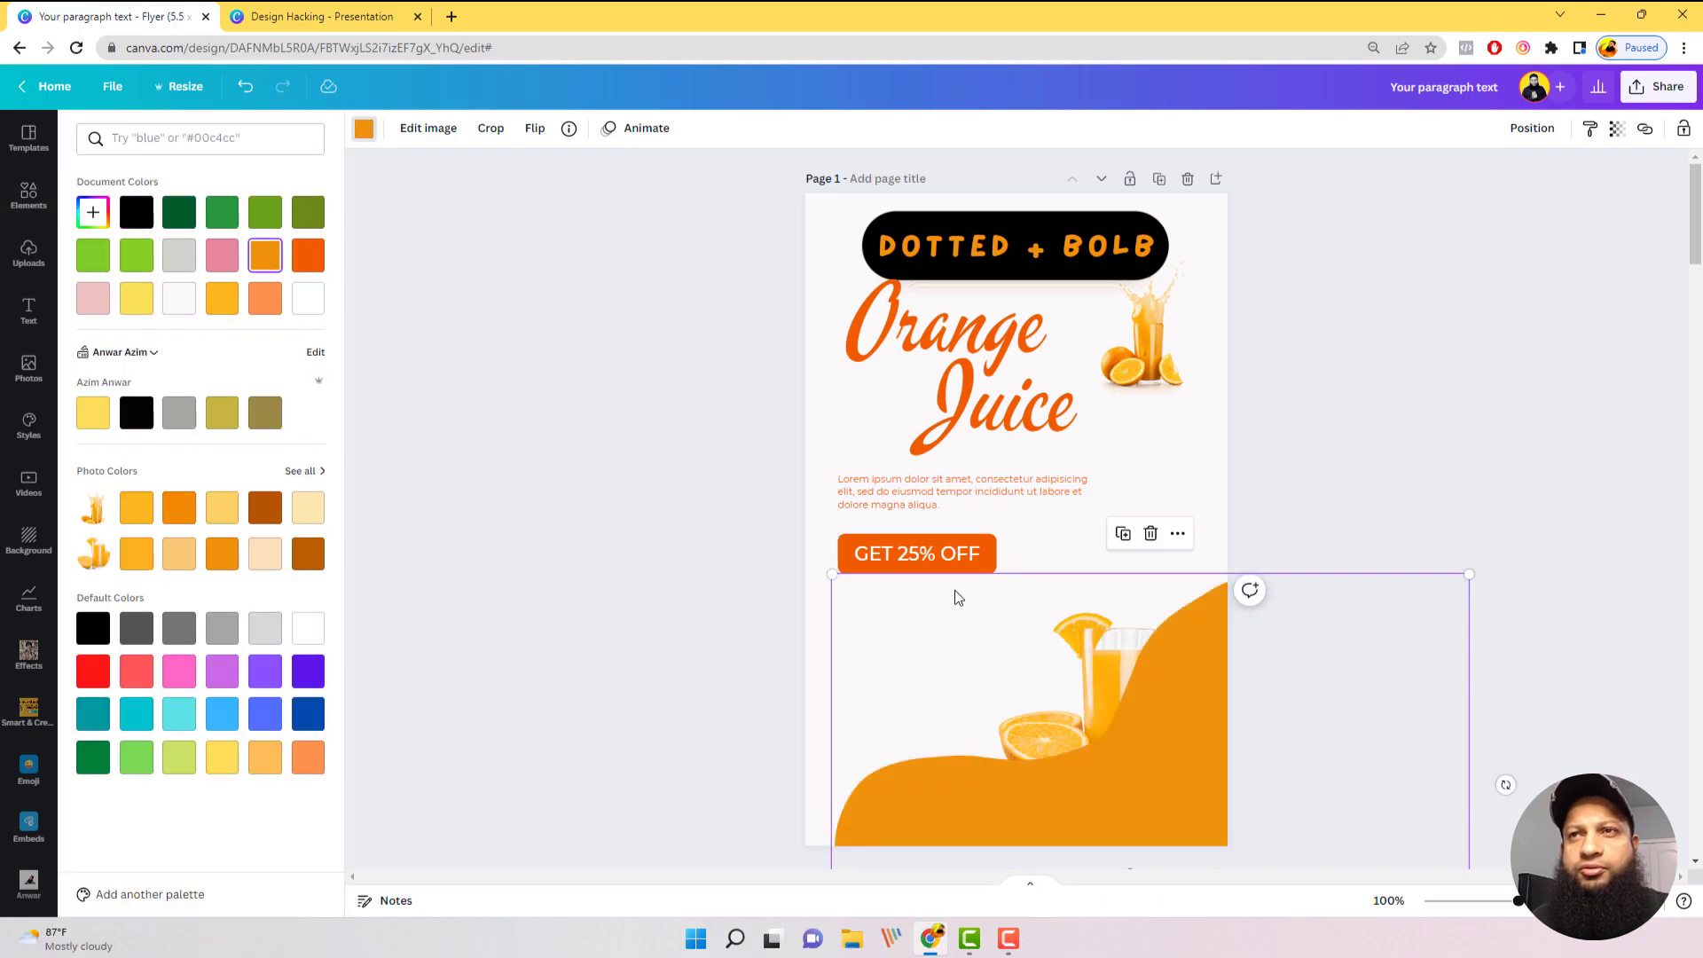
{"action": "right_click", "coordinate": [1204, 689]}
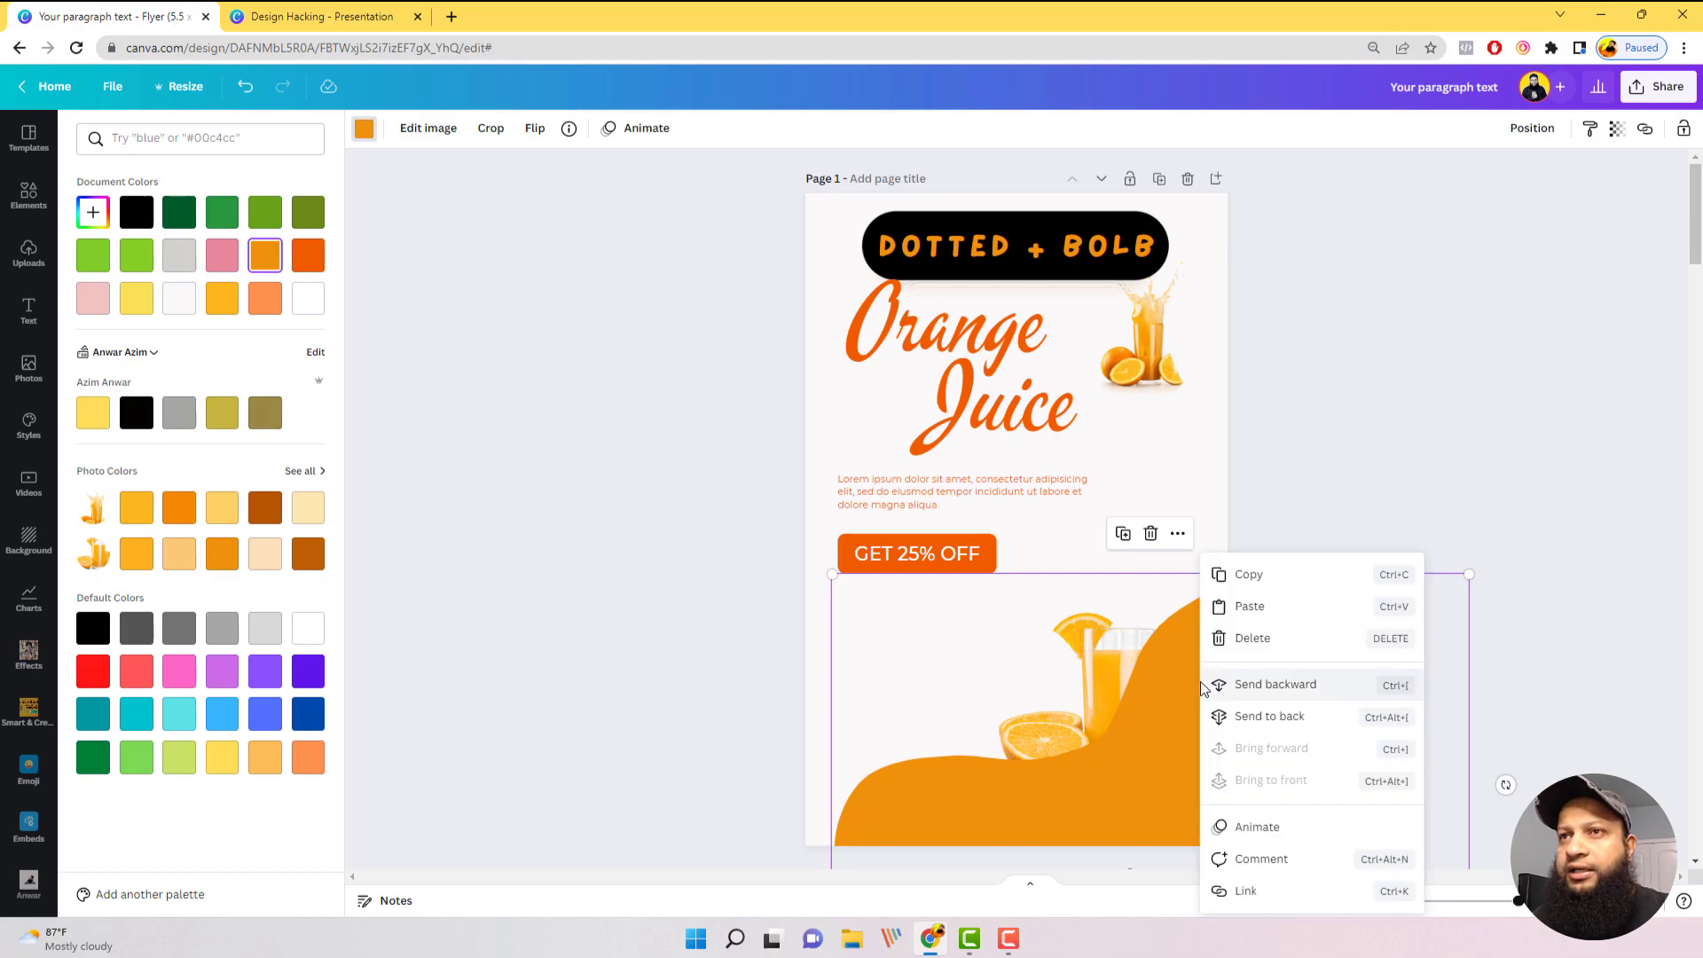
{"action": "left_click", "coordinate": [1287, 685]}
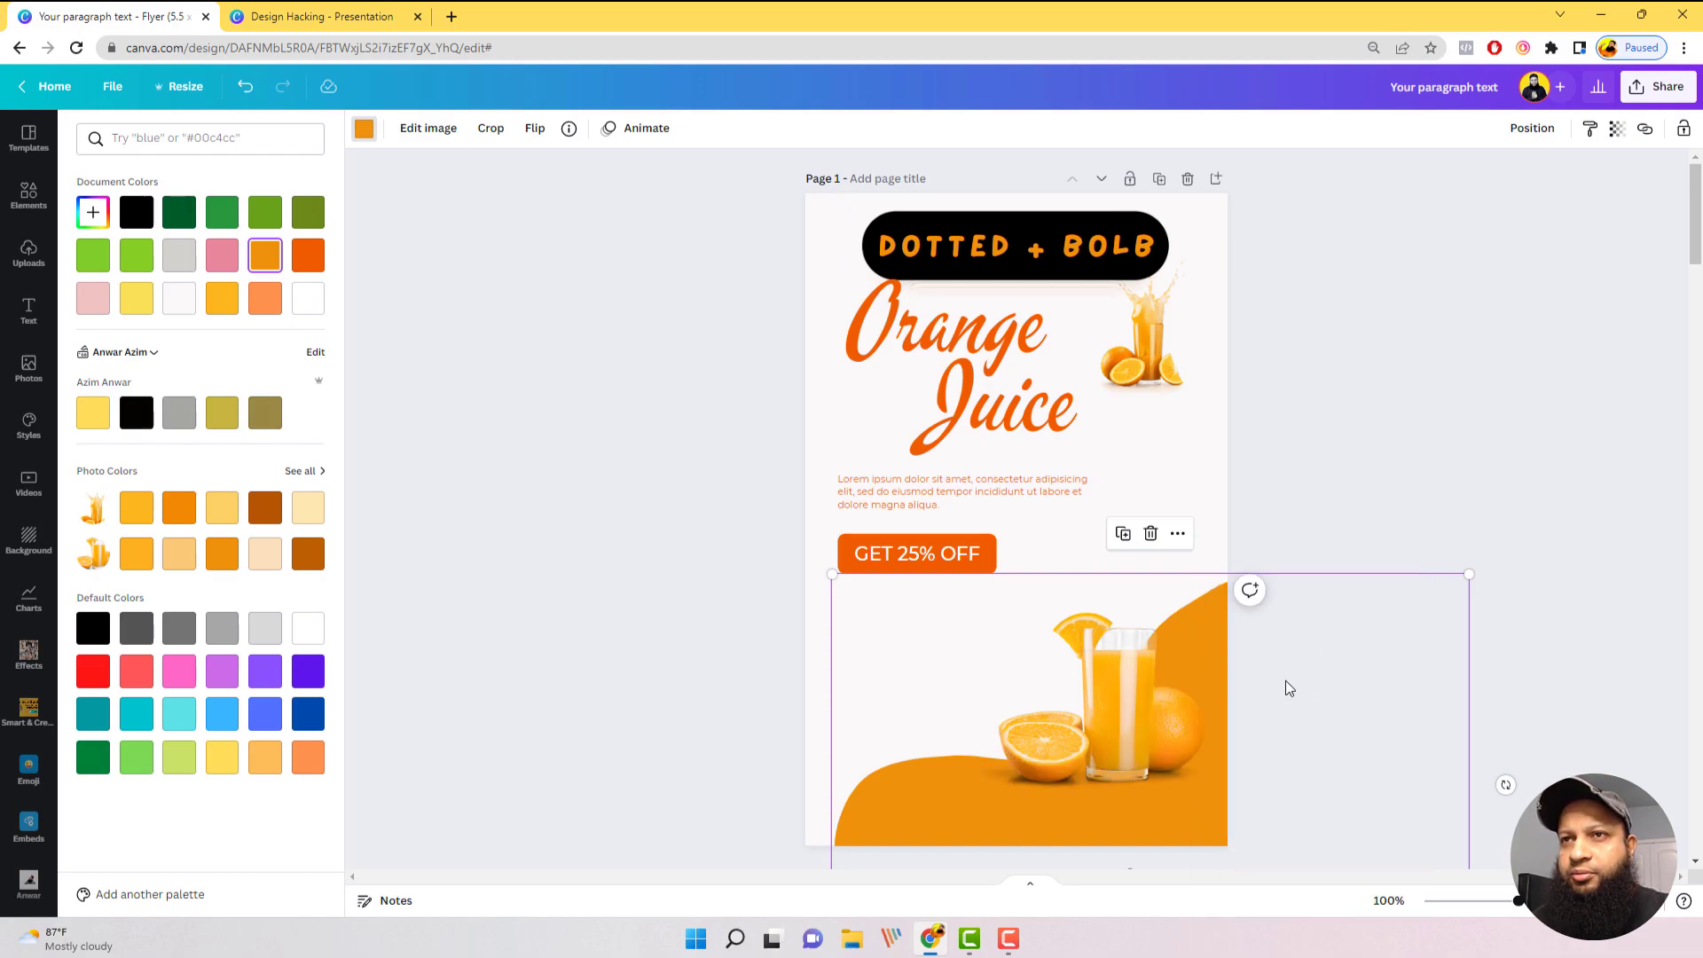
Step: Move the orange blob up and enlarge it so it spans the full width of the flyer's lower part
{"action": "left_click_drag", "start_coordinate": [1229, 633], "coordinate": [1197, 583]}
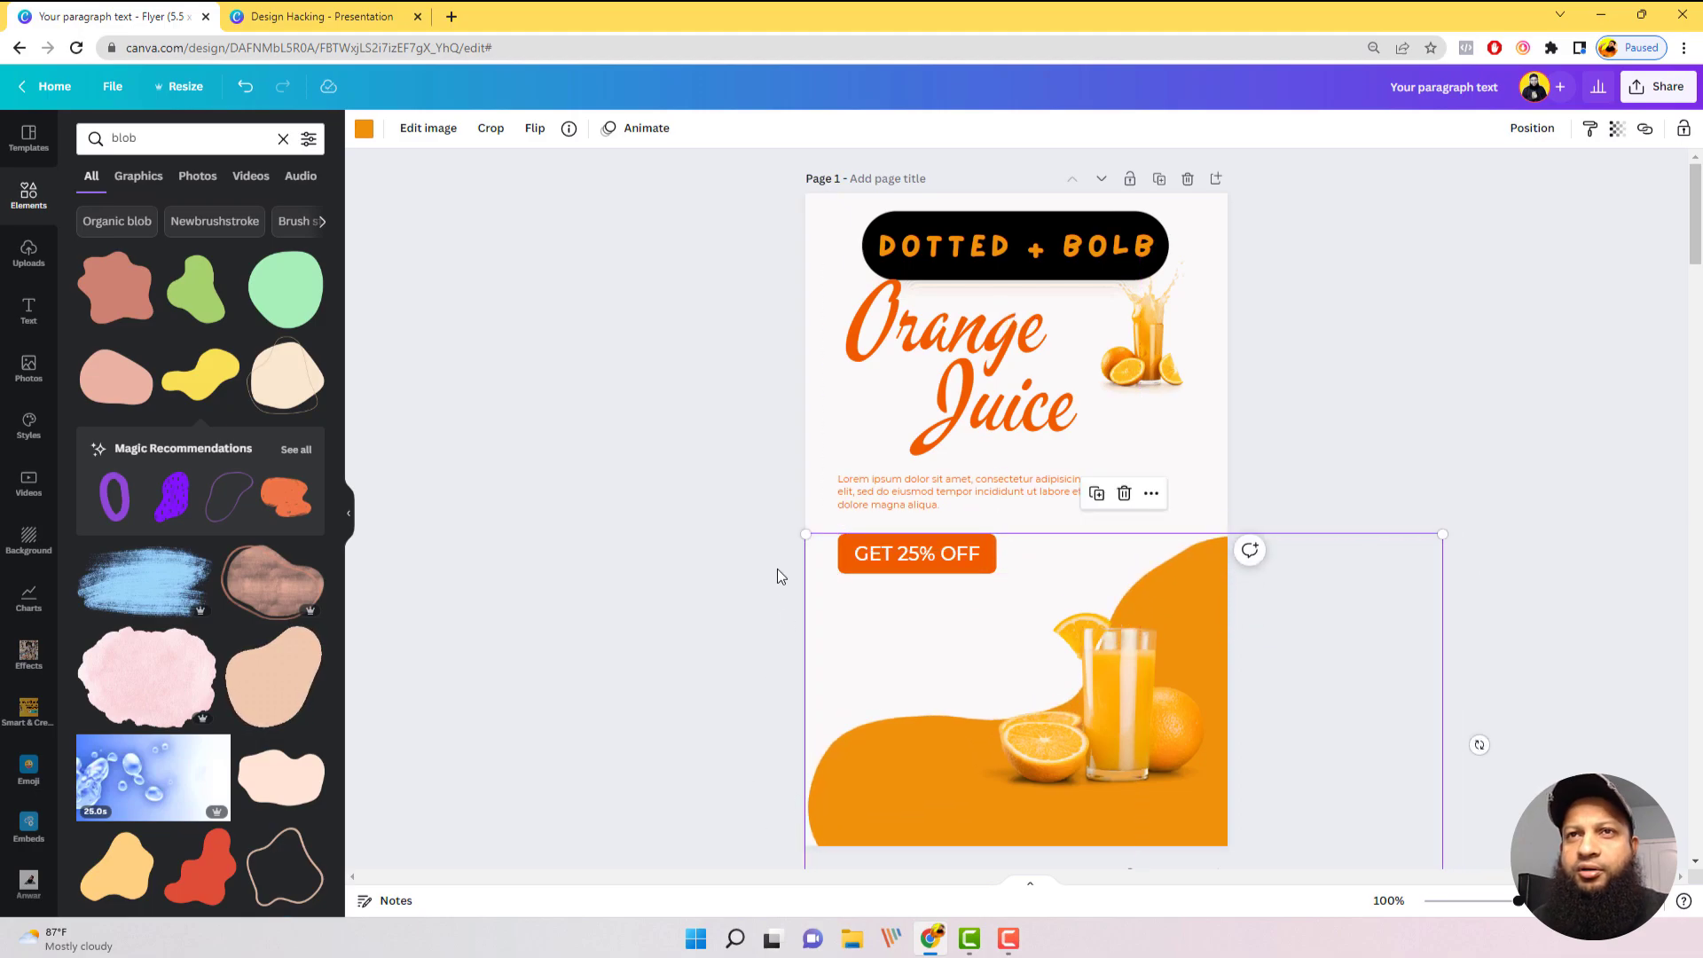
{"action": "left_click_drag", "start_coordinate": [807, 532], "coordinate": [739, 538]}
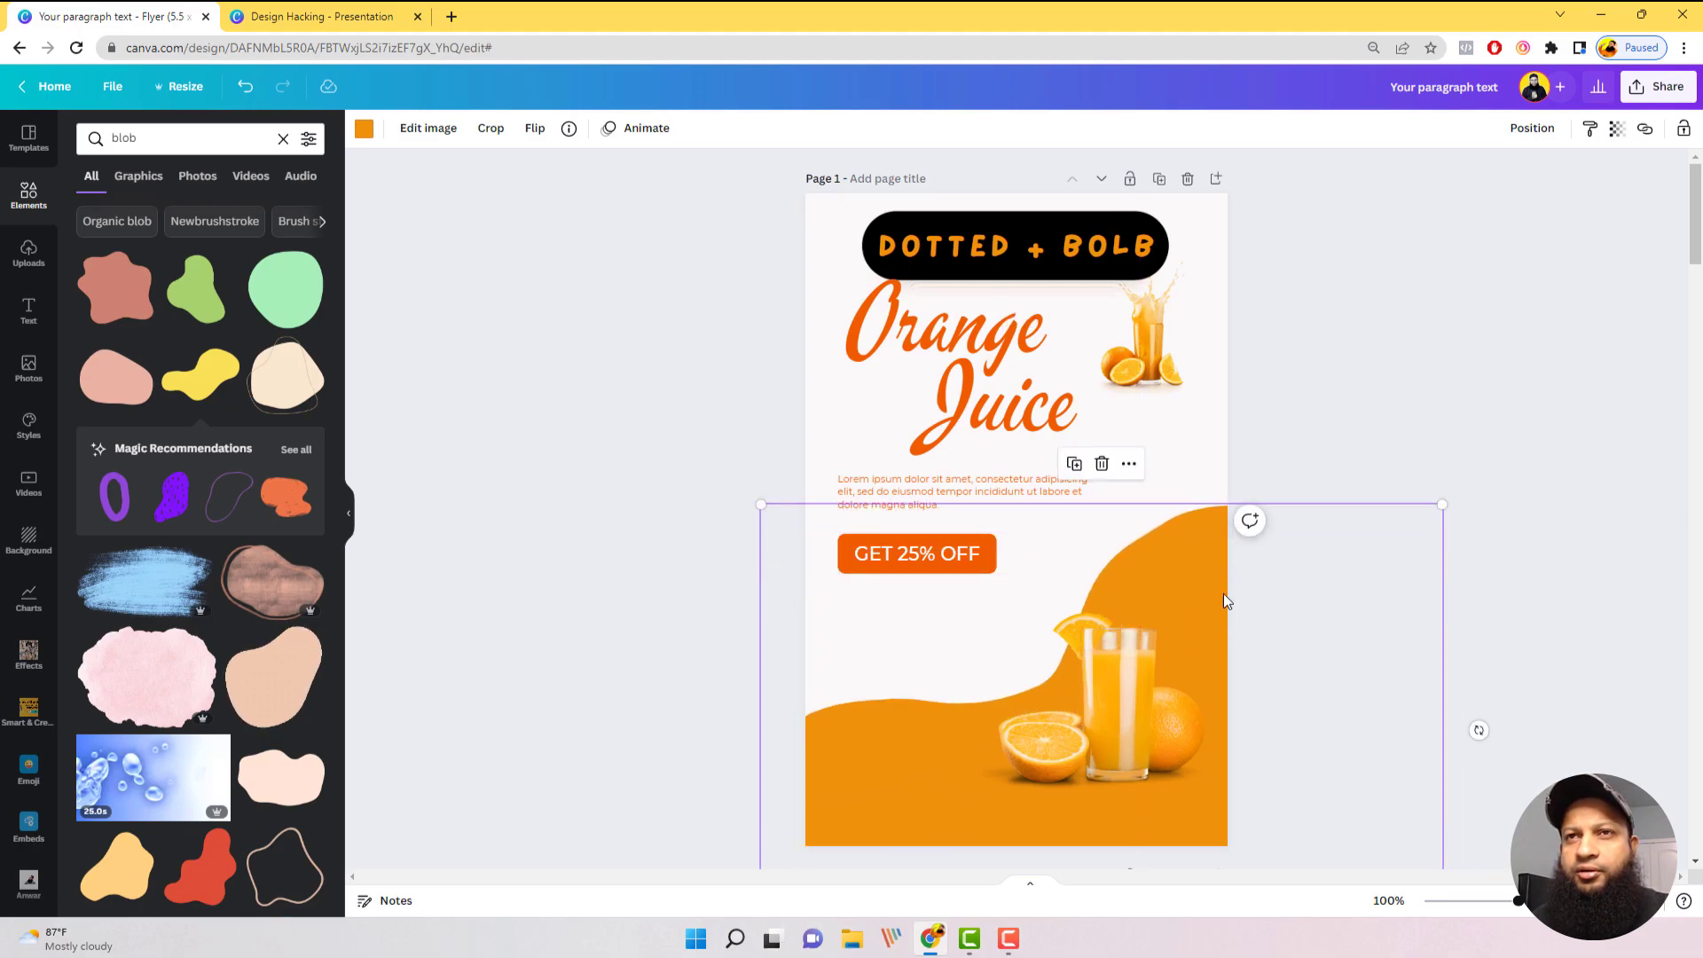
{"action": "left_click_drag", "start_coordinate": [1178, 603], "coordinate": [1191, 599]}
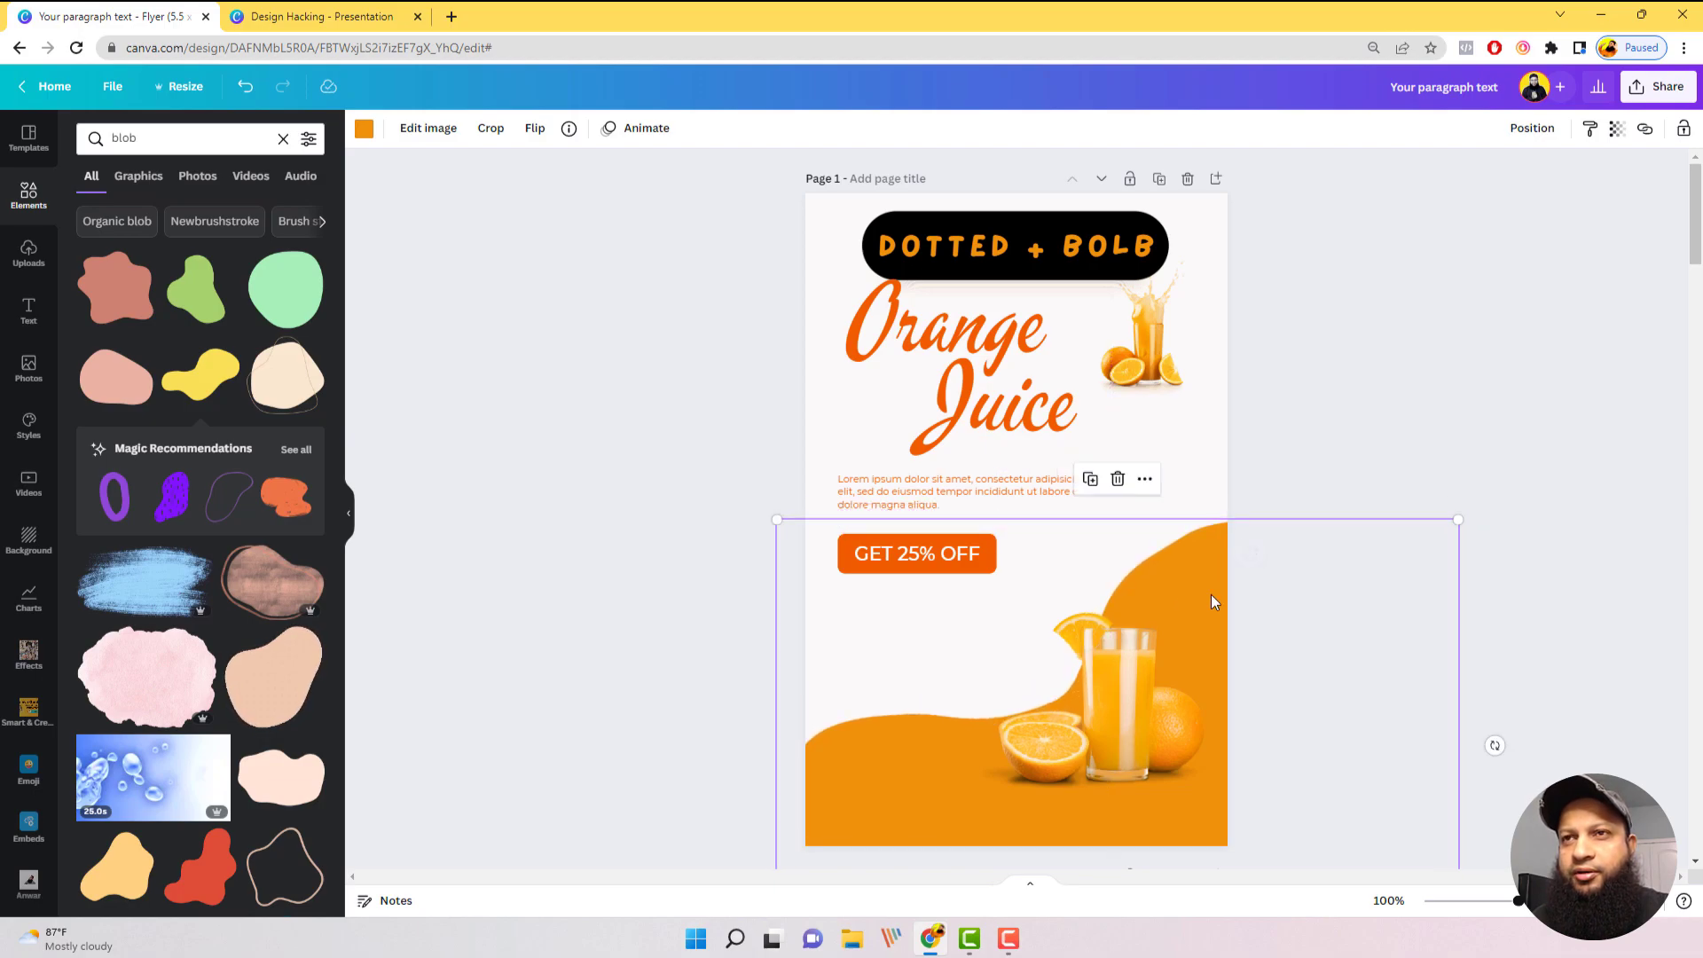
Step: Rotate the orange blob to about -14° and shift it up toward the flyer's right edge
{"action": "left_click", "coordinate": [1447, 581]}
{"action": "left_click", "coordinate": [1174, 704]}
{"action": "left_click", "coordinate": [1413, 493]}
{"action": "left_click", "coordinate": [1201, 551]}
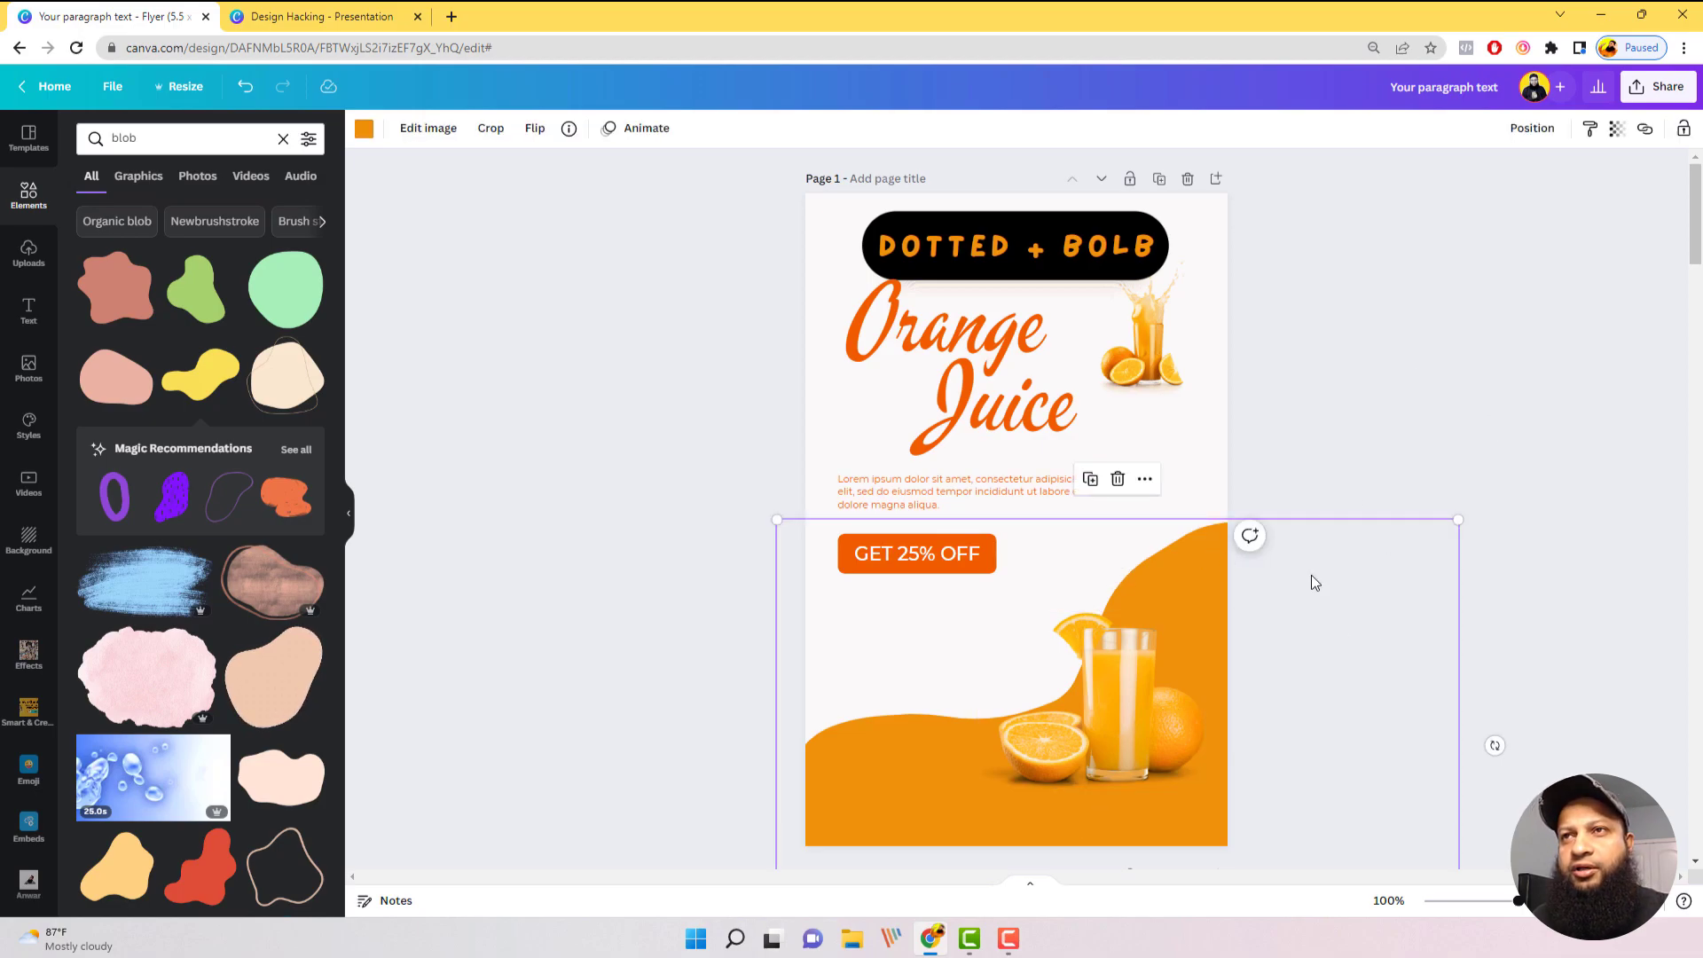
{"action": "left_click_drag", "start_coordinate": [1496, 743], "coordinate": [1513, 639]}
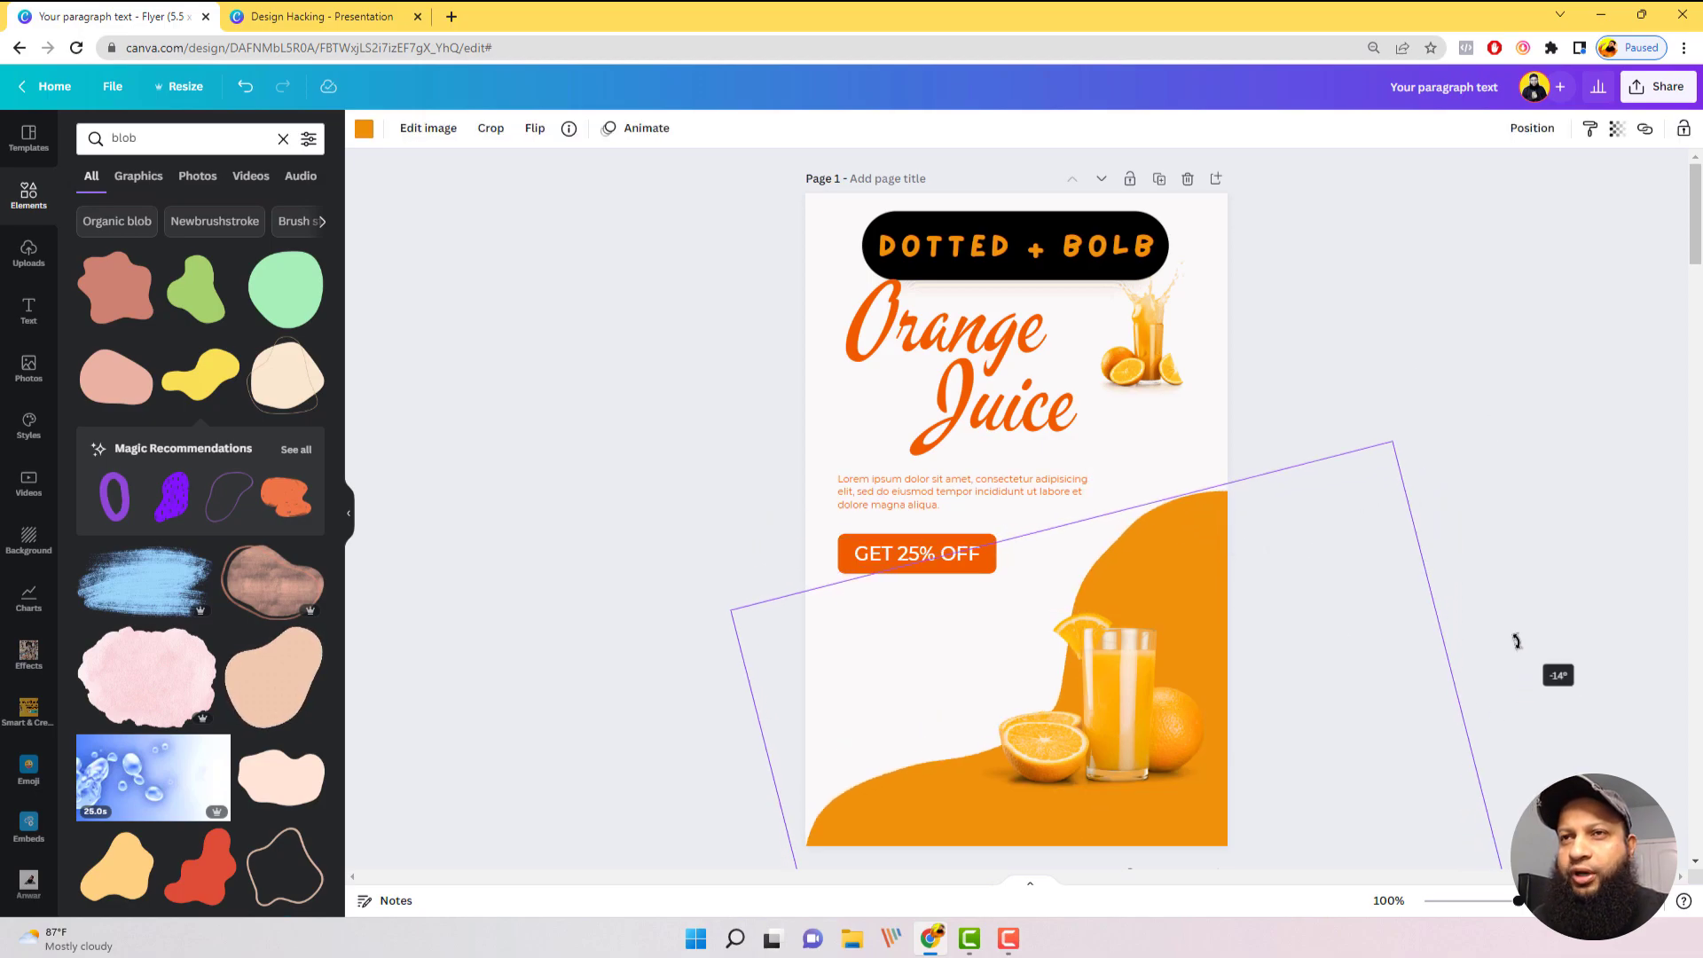
{"action": "left_click_drag", "start_coordinate": [1255, 605], "coordinate": [1286, 567]}
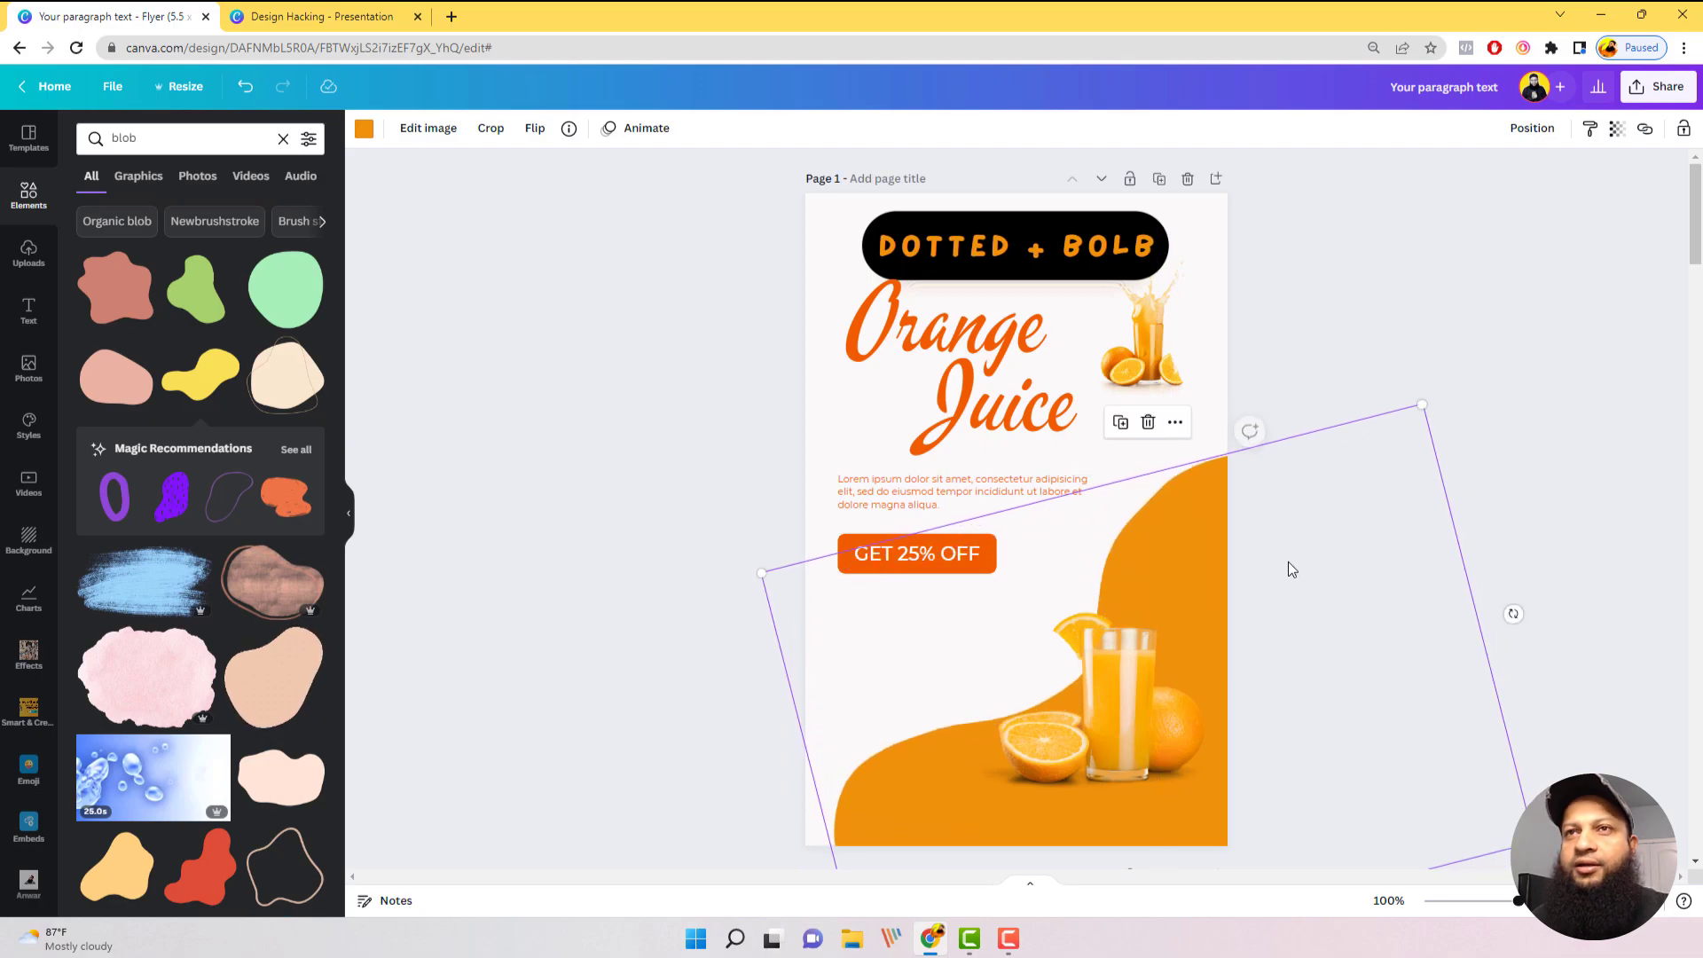
{"action": "left_click", "coordinate": [204, 304]}
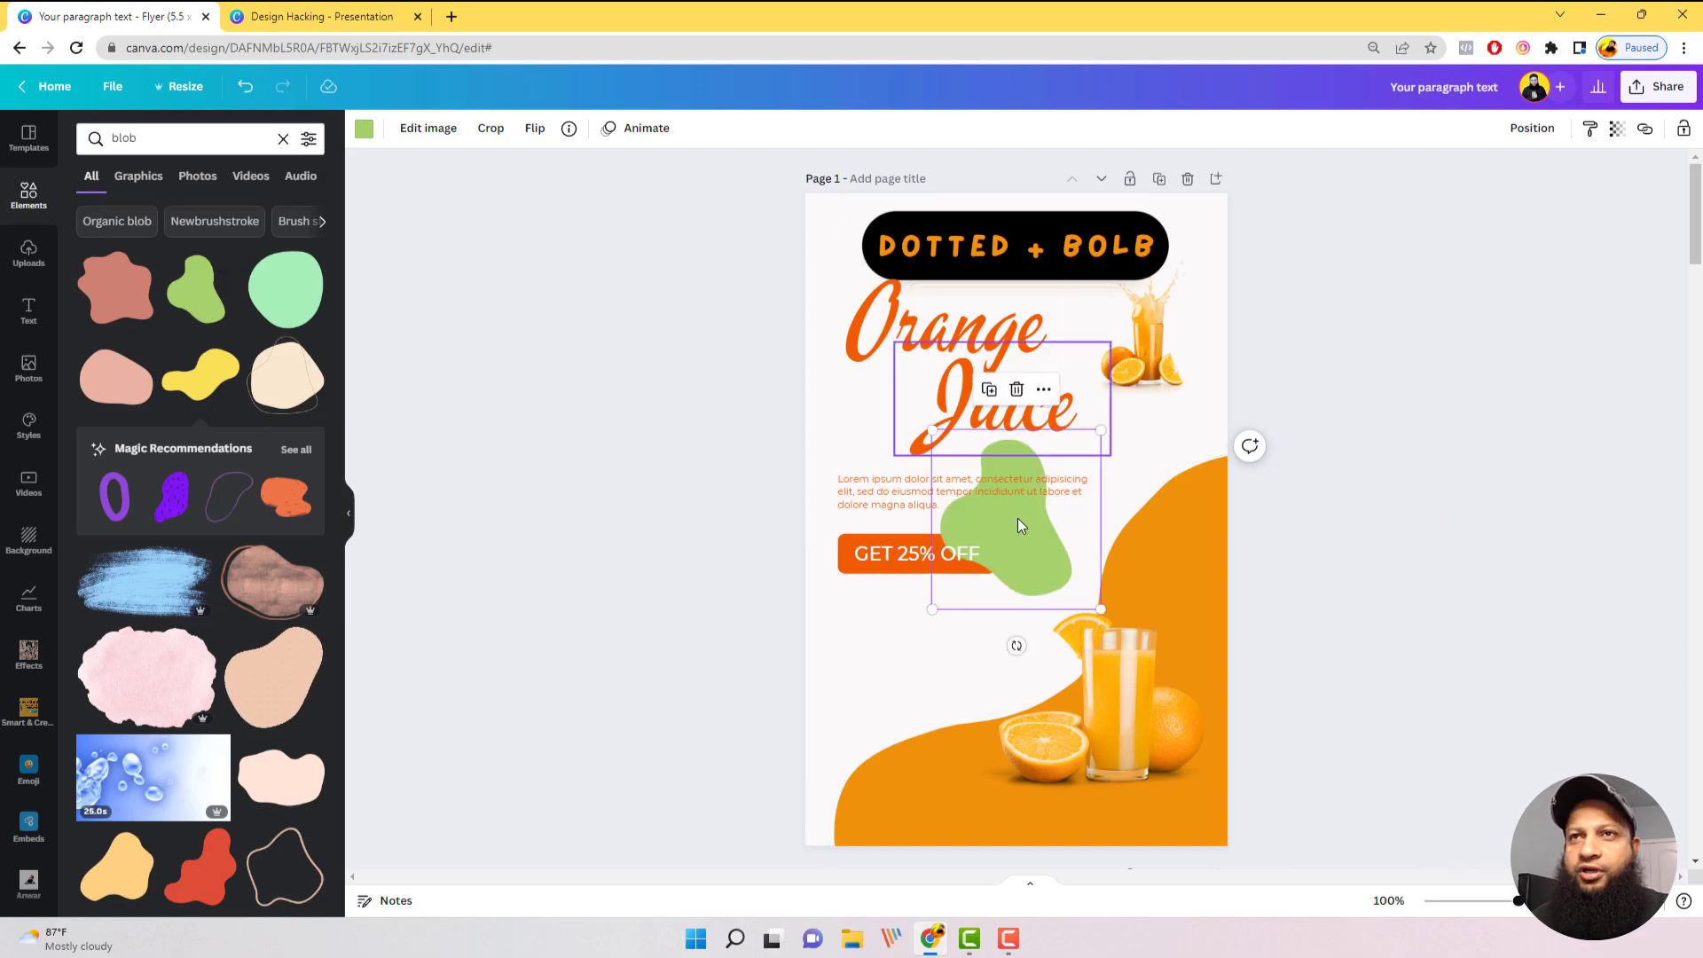
{"action": "key", "text": "ctrl+z"}
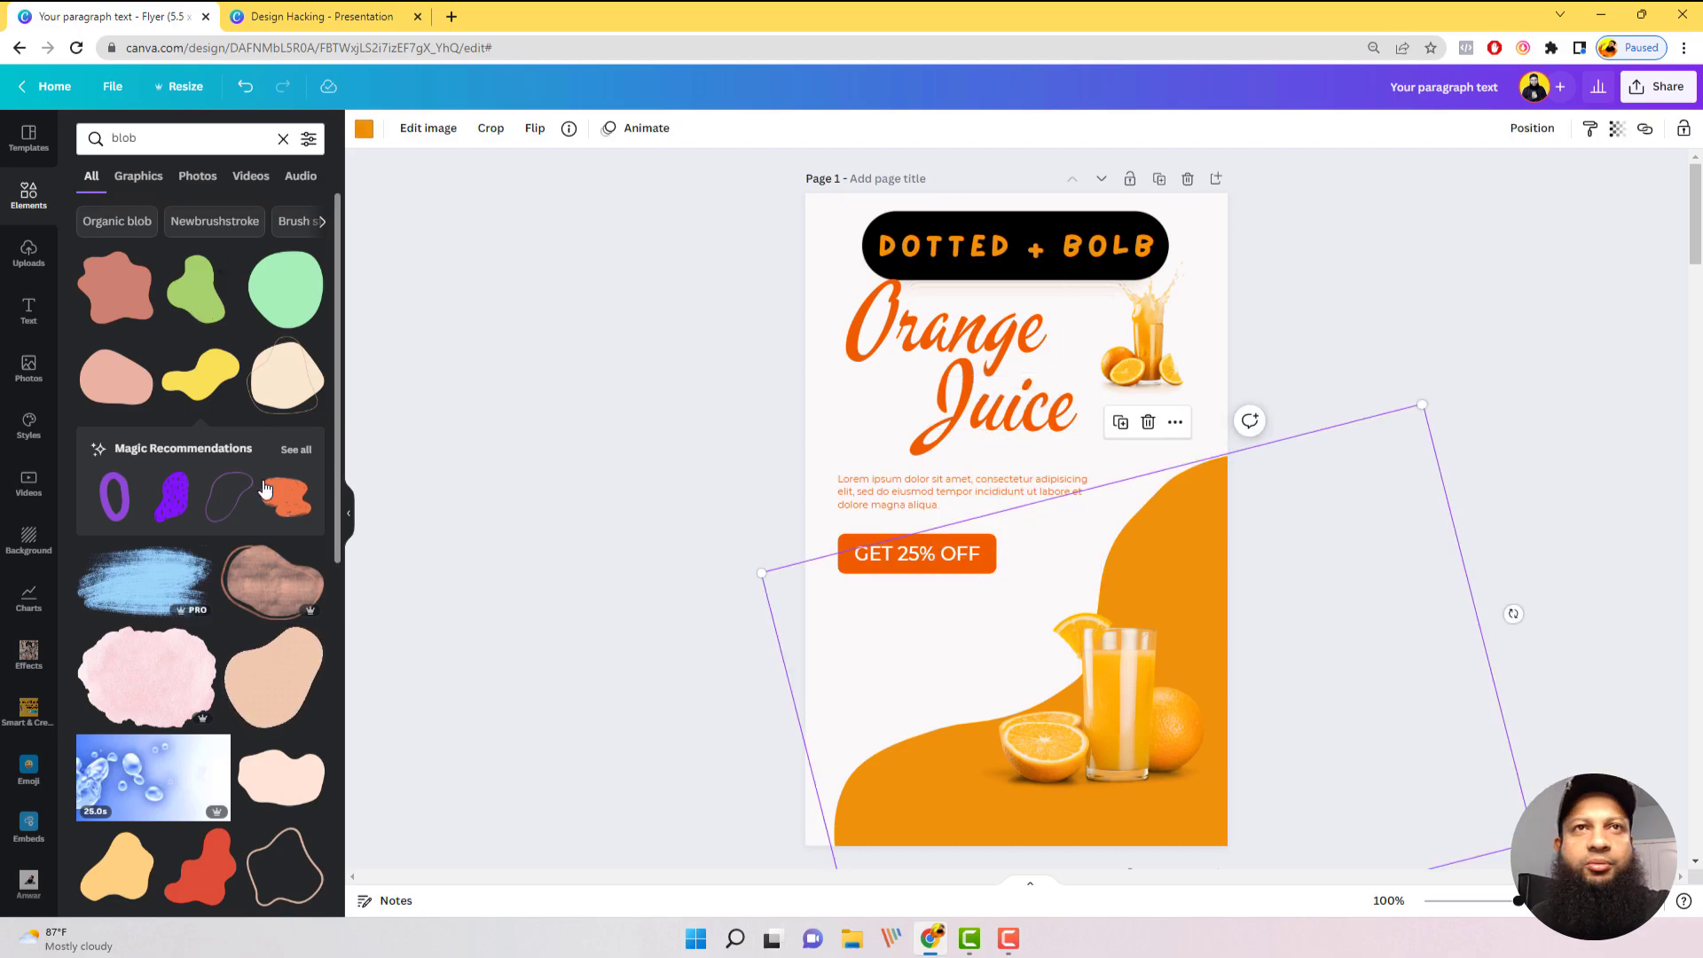
{"action": "left_click", "coordinate": [189, 295]}
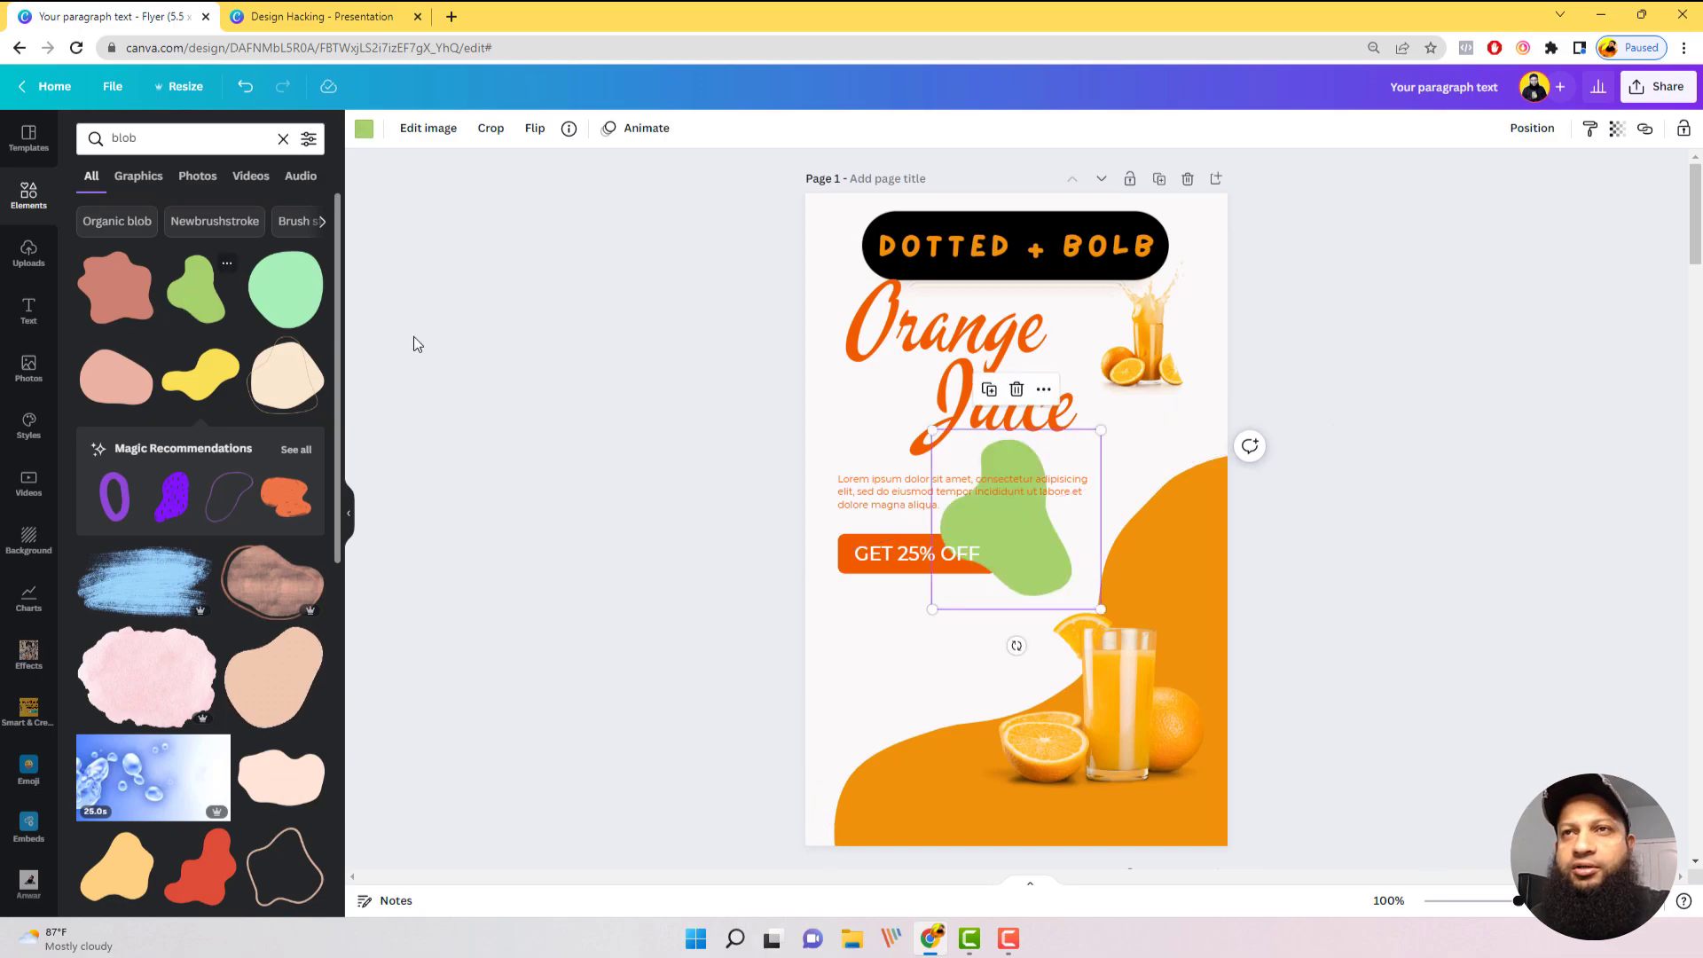
{"action": "key", "text": "ctrl+z"}
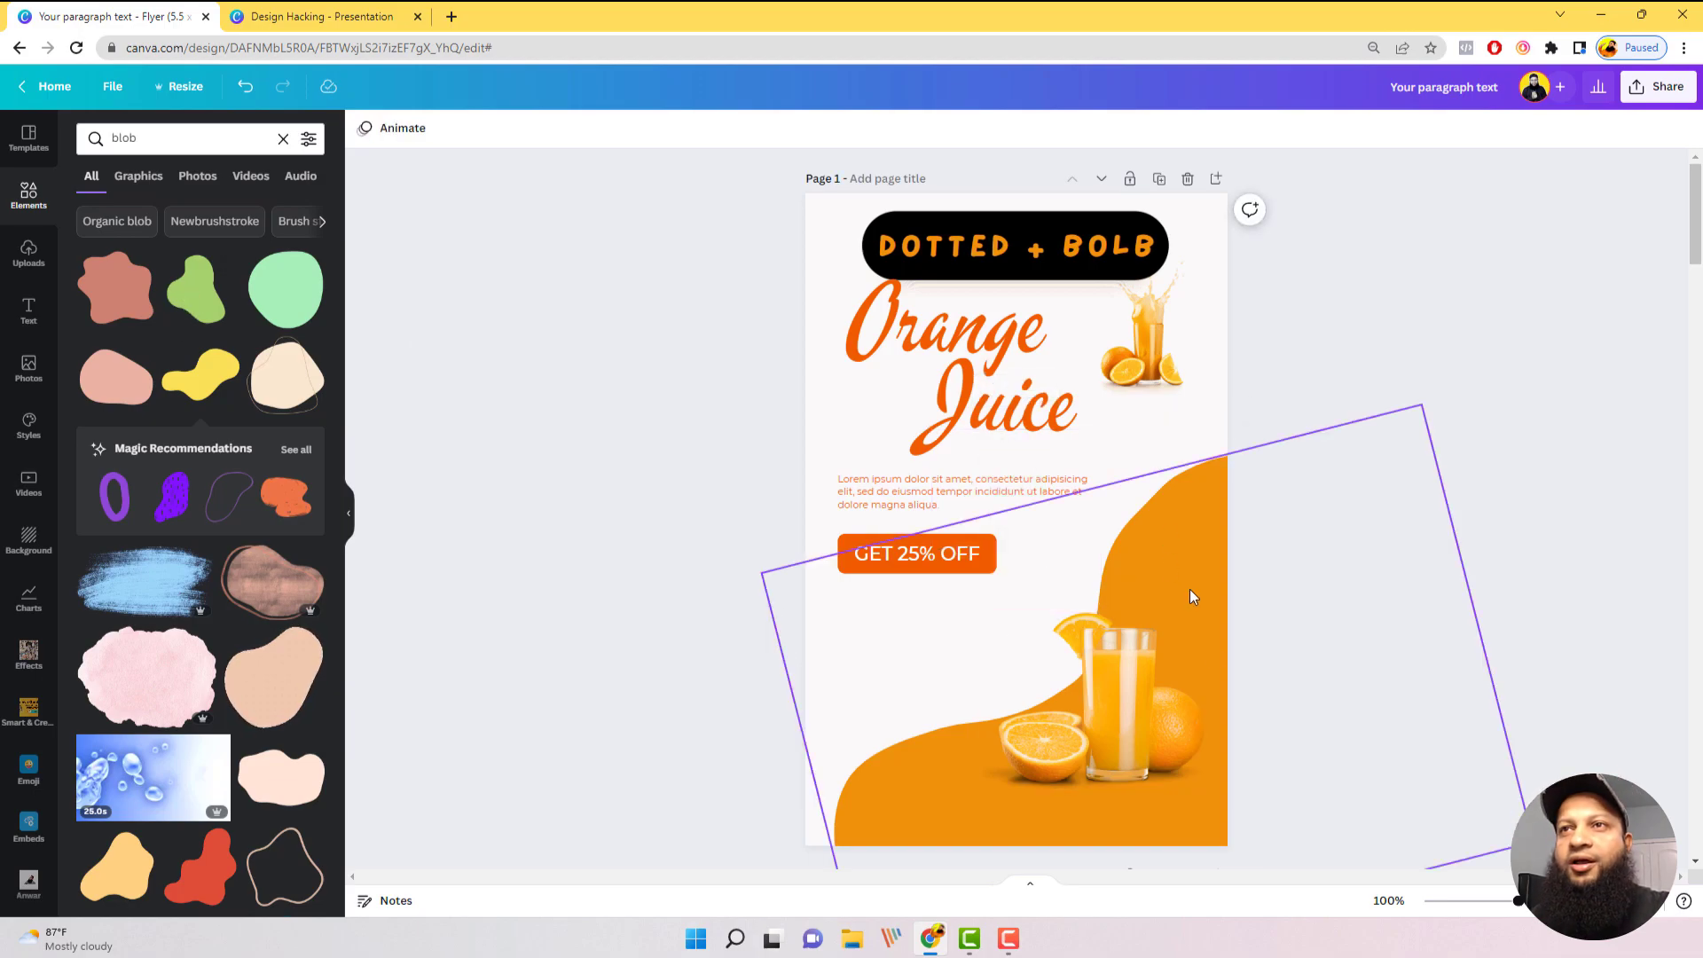
Step: Recolor the blob yellow-orange from the document colors and nudge it slightly up and left
{"action": "left_click", "coordinate": [365, 131]}
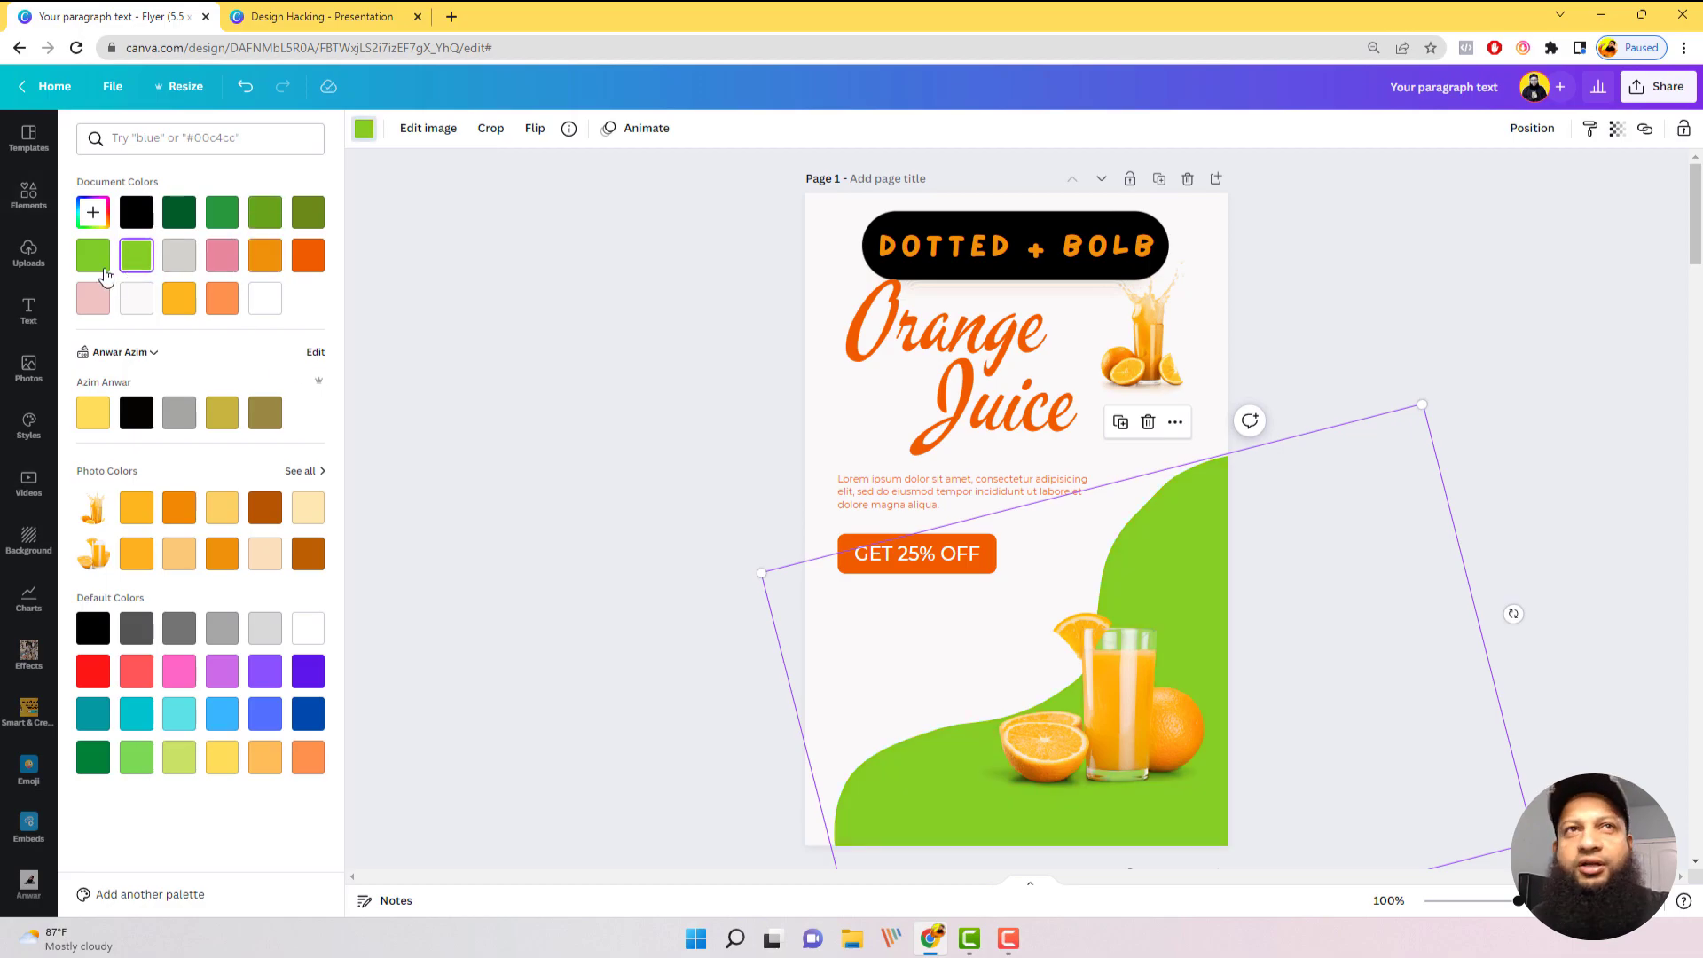
{"action": "left_click", "coordinate": [180, 299]}
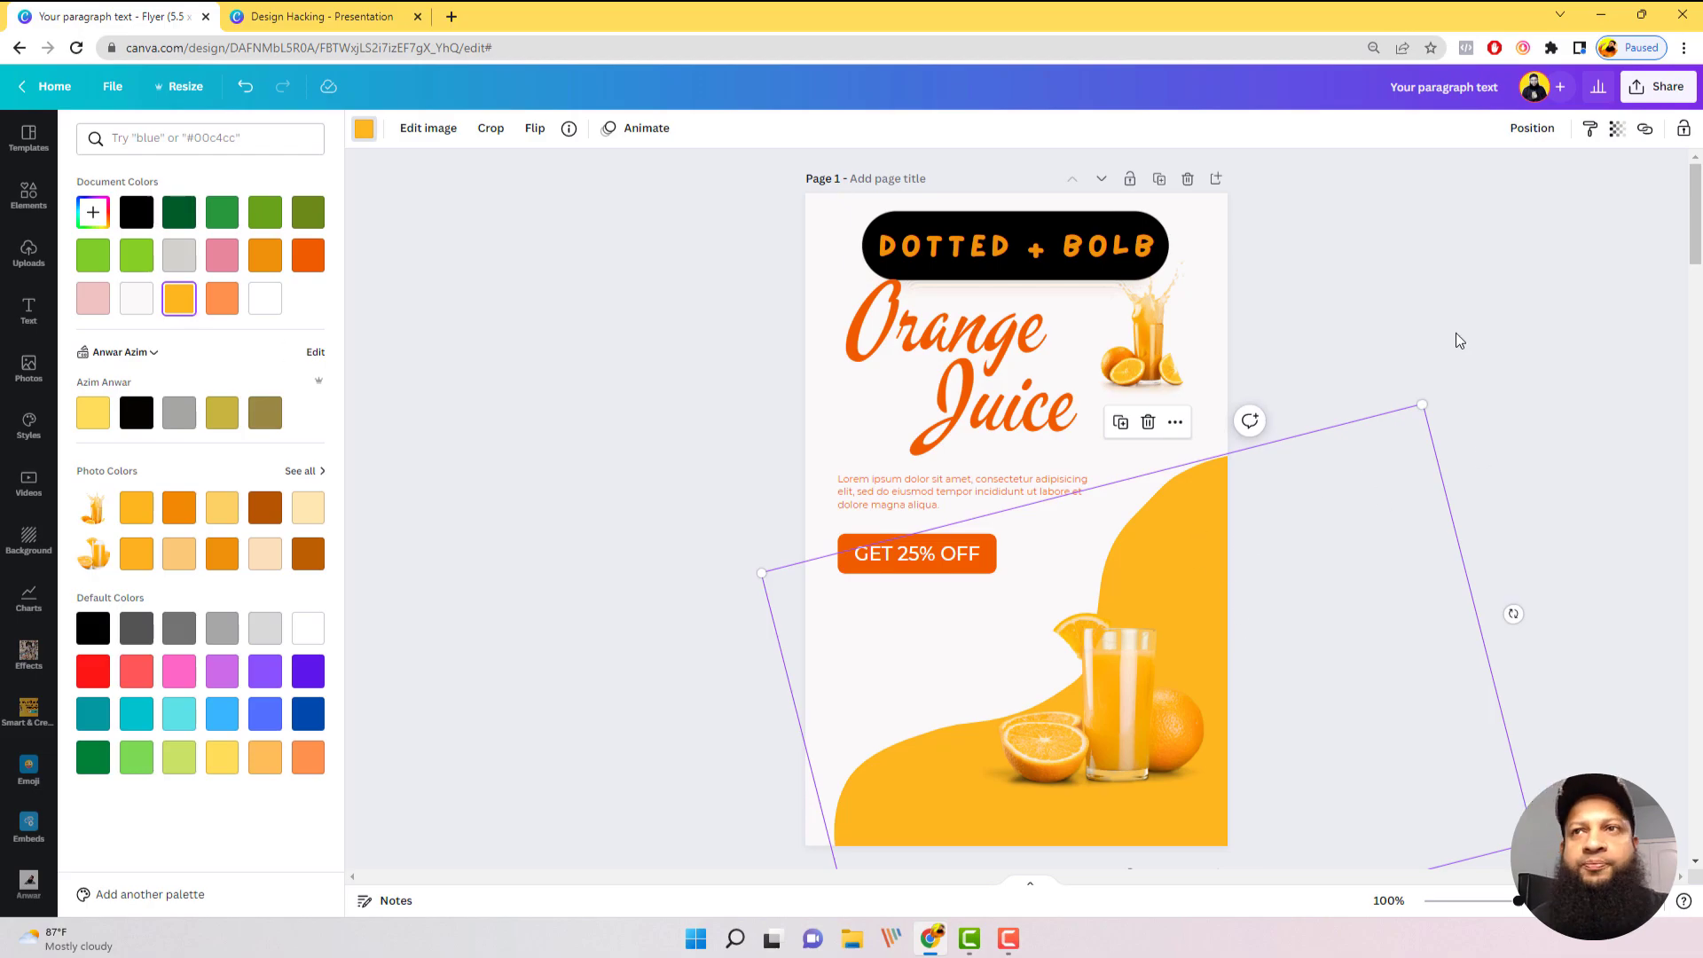
{"action": "key", "text": "Escape"}
{"action": "mouse_move", "coordinate": [1221, 530]}
{"action": "left_mouse_down"}
{"action": "mouse_move", "coordinate": [1237, 537]}
{"action": "mouse_move", "coordinate": [1208, 510]}
{"action": "left_mouse_up"}
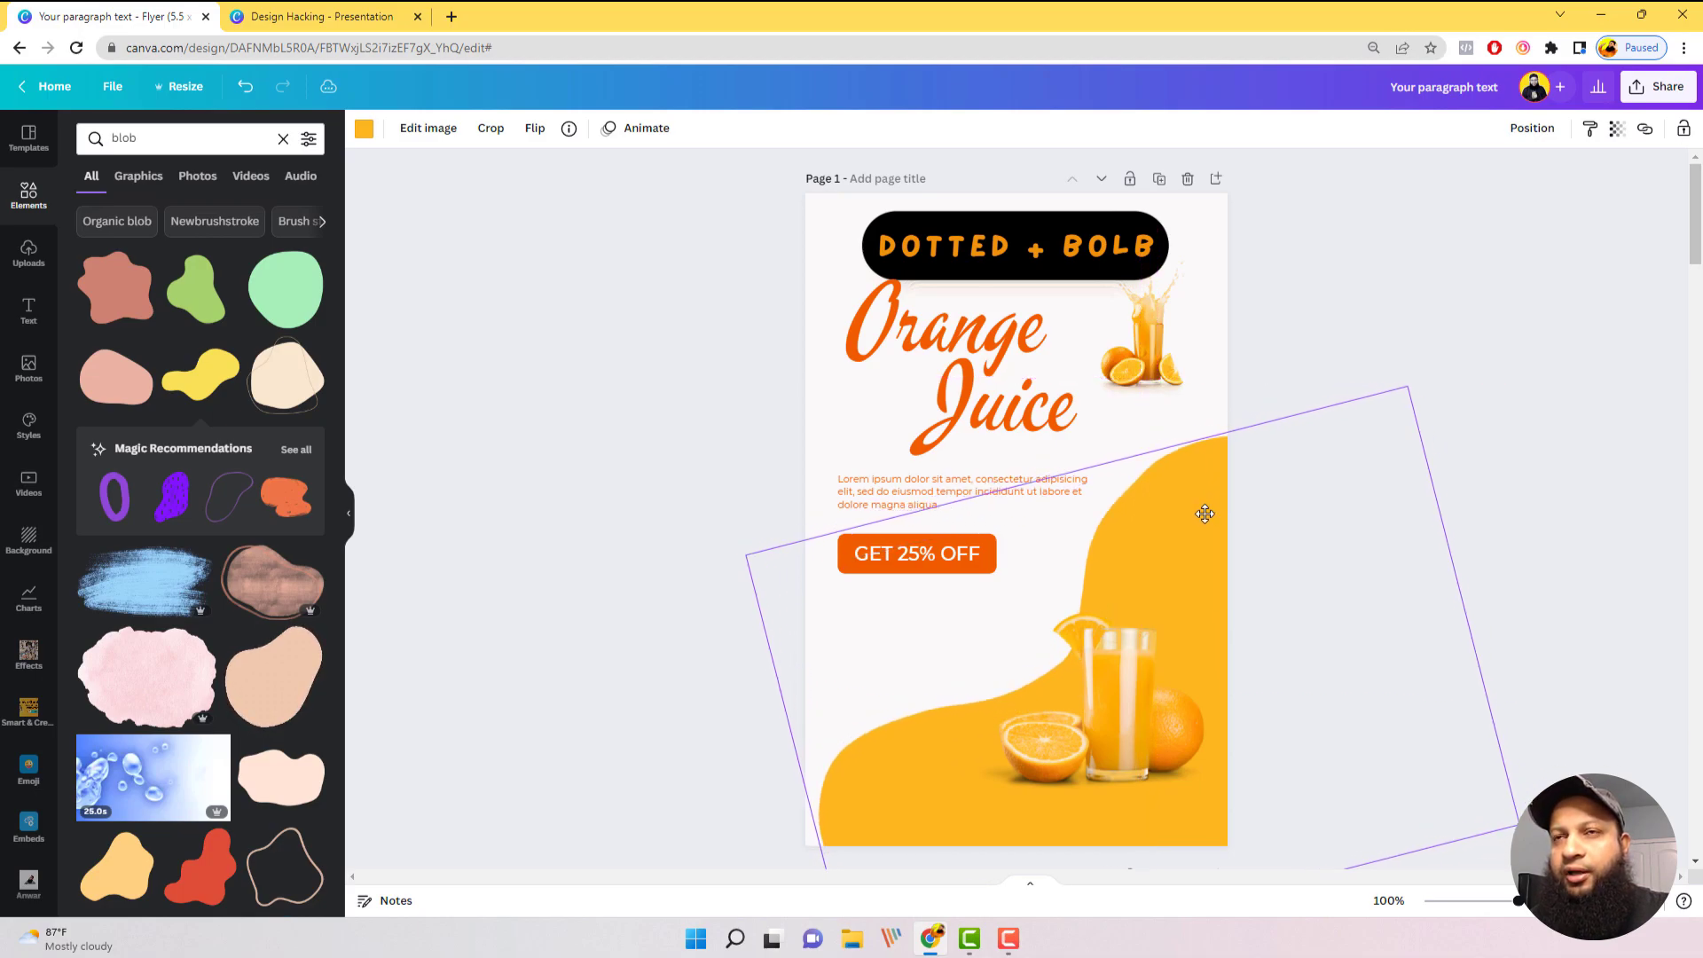
{"action": "left_click", "coordinate": [1450, 391]}
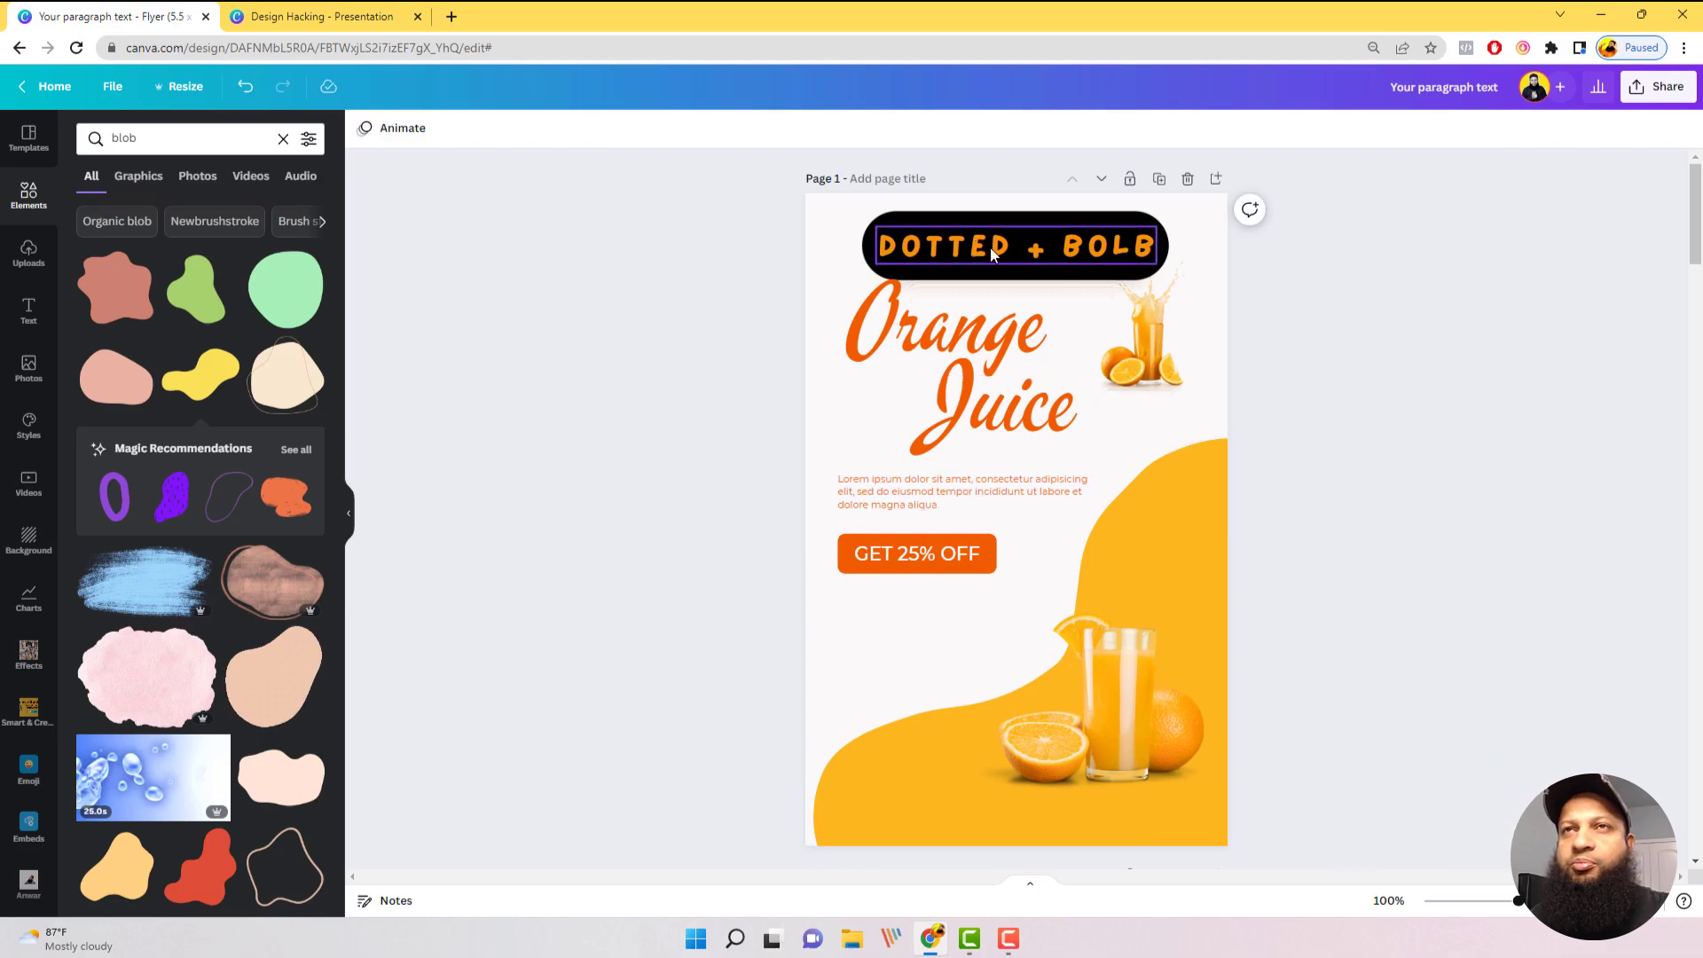
Step: Search the elements library for "dotted"
{"action": "left_click", "coordinate": [185, 138]}
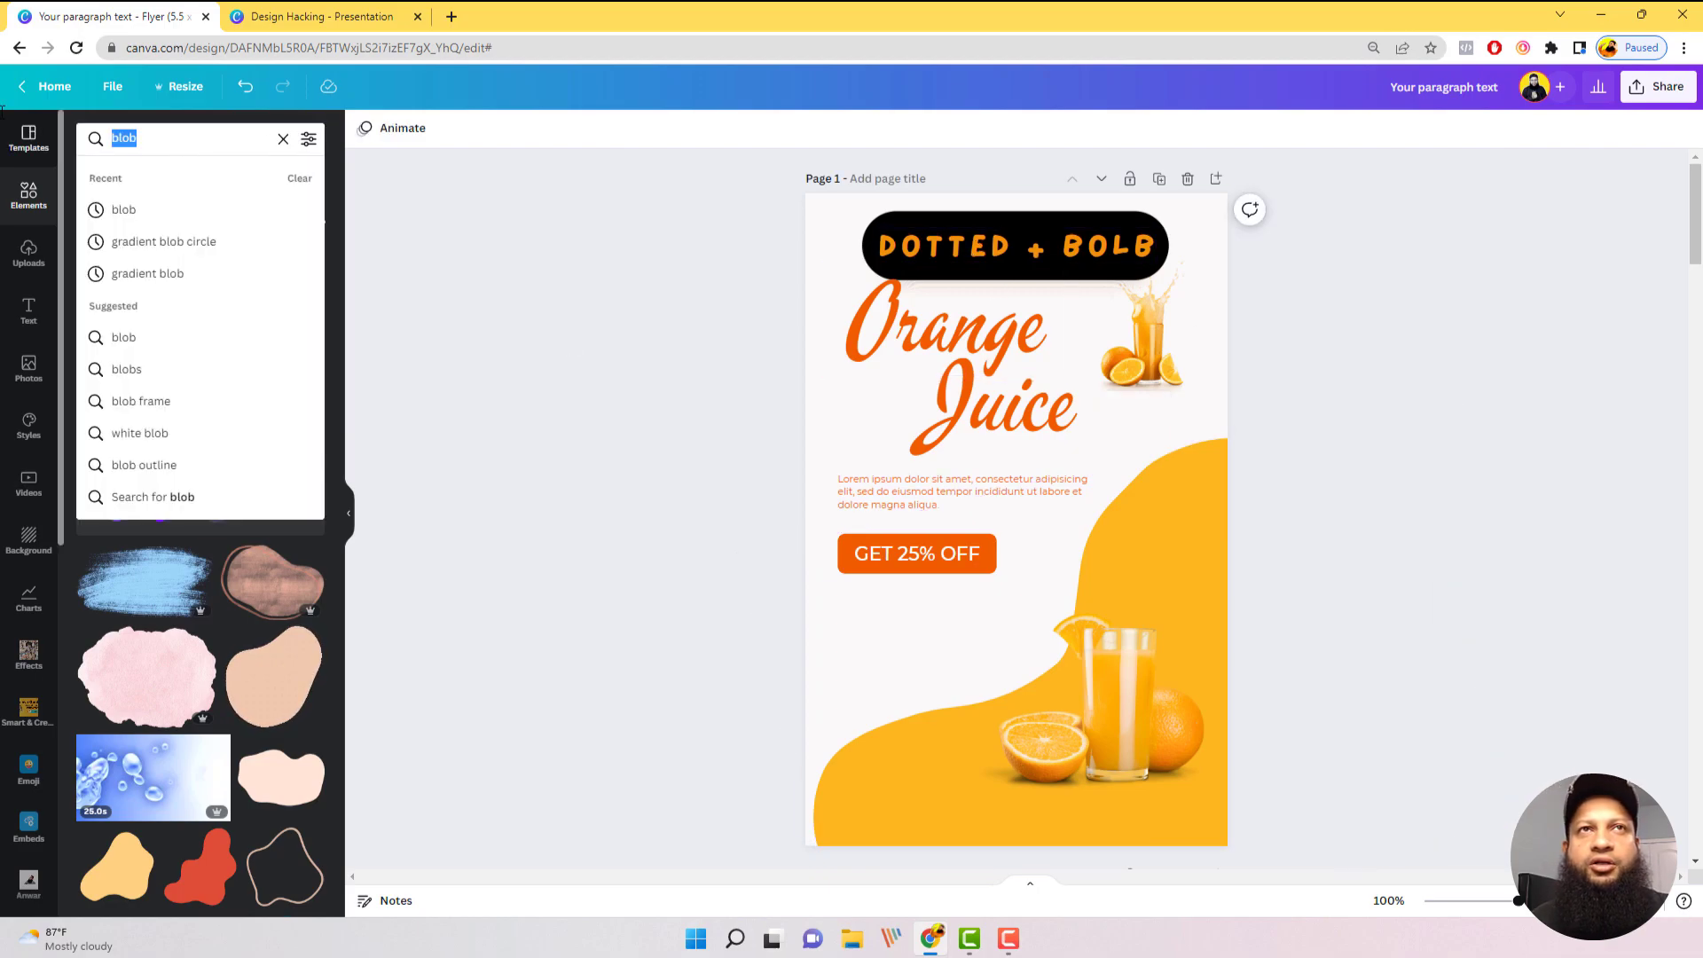
{"action": "type", "text": "dotte"}
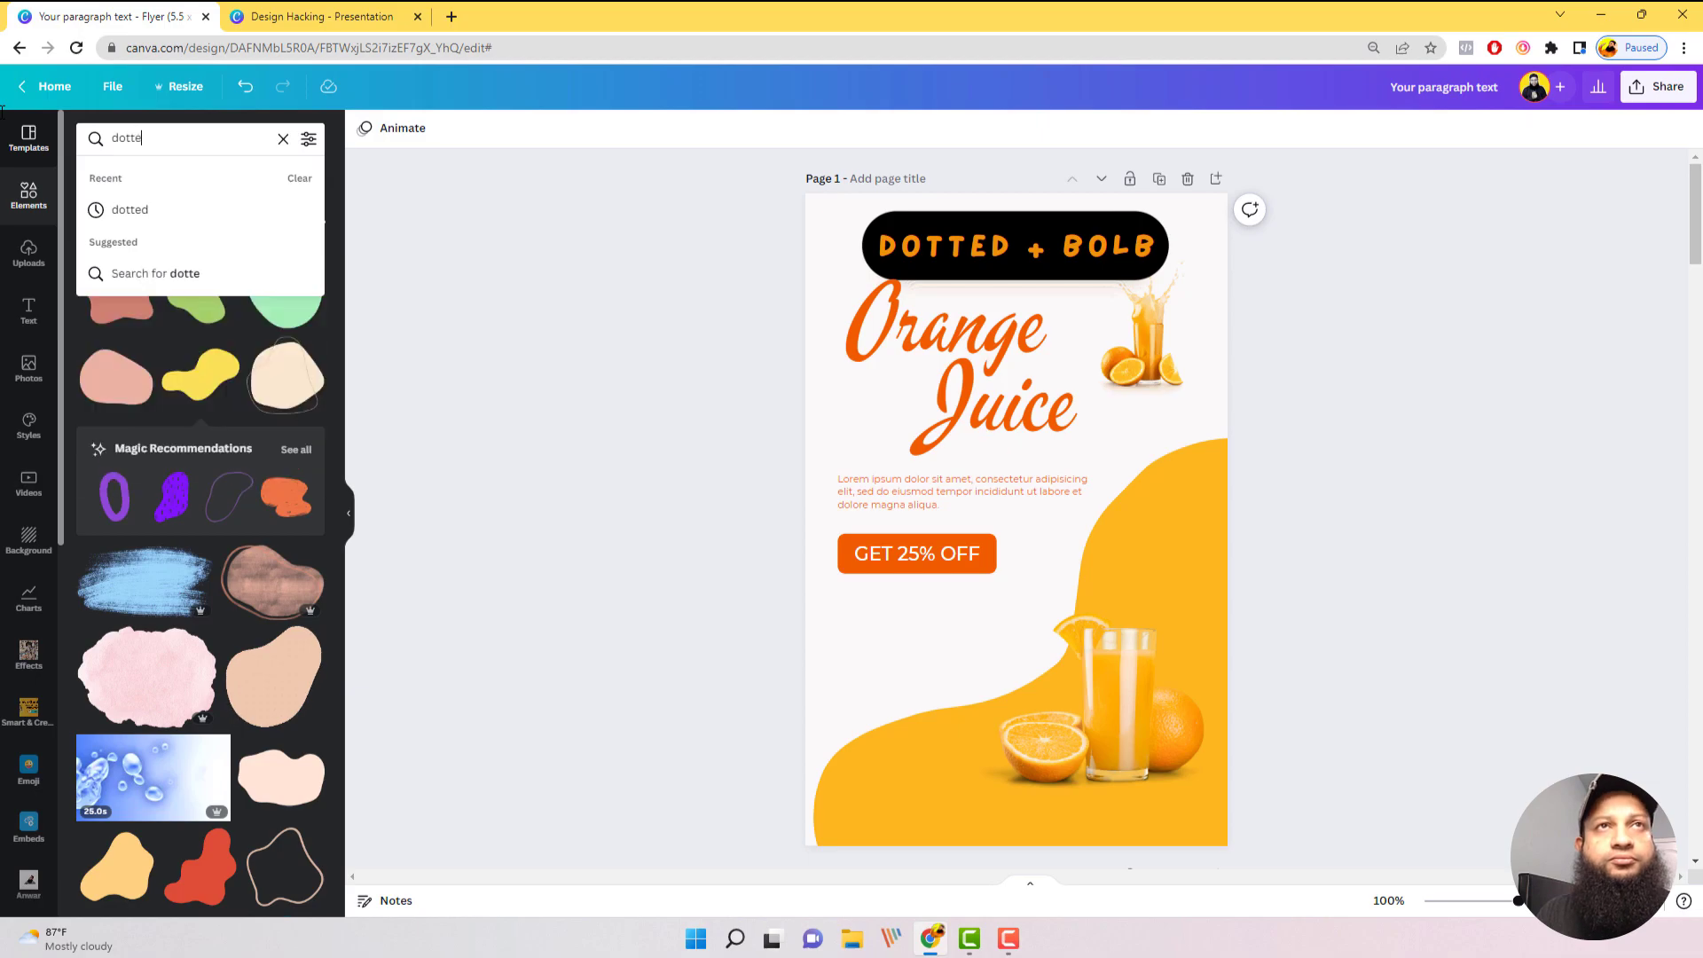
{"action": "type", "text": "d"}
{"action": "key", "text": "Return"}
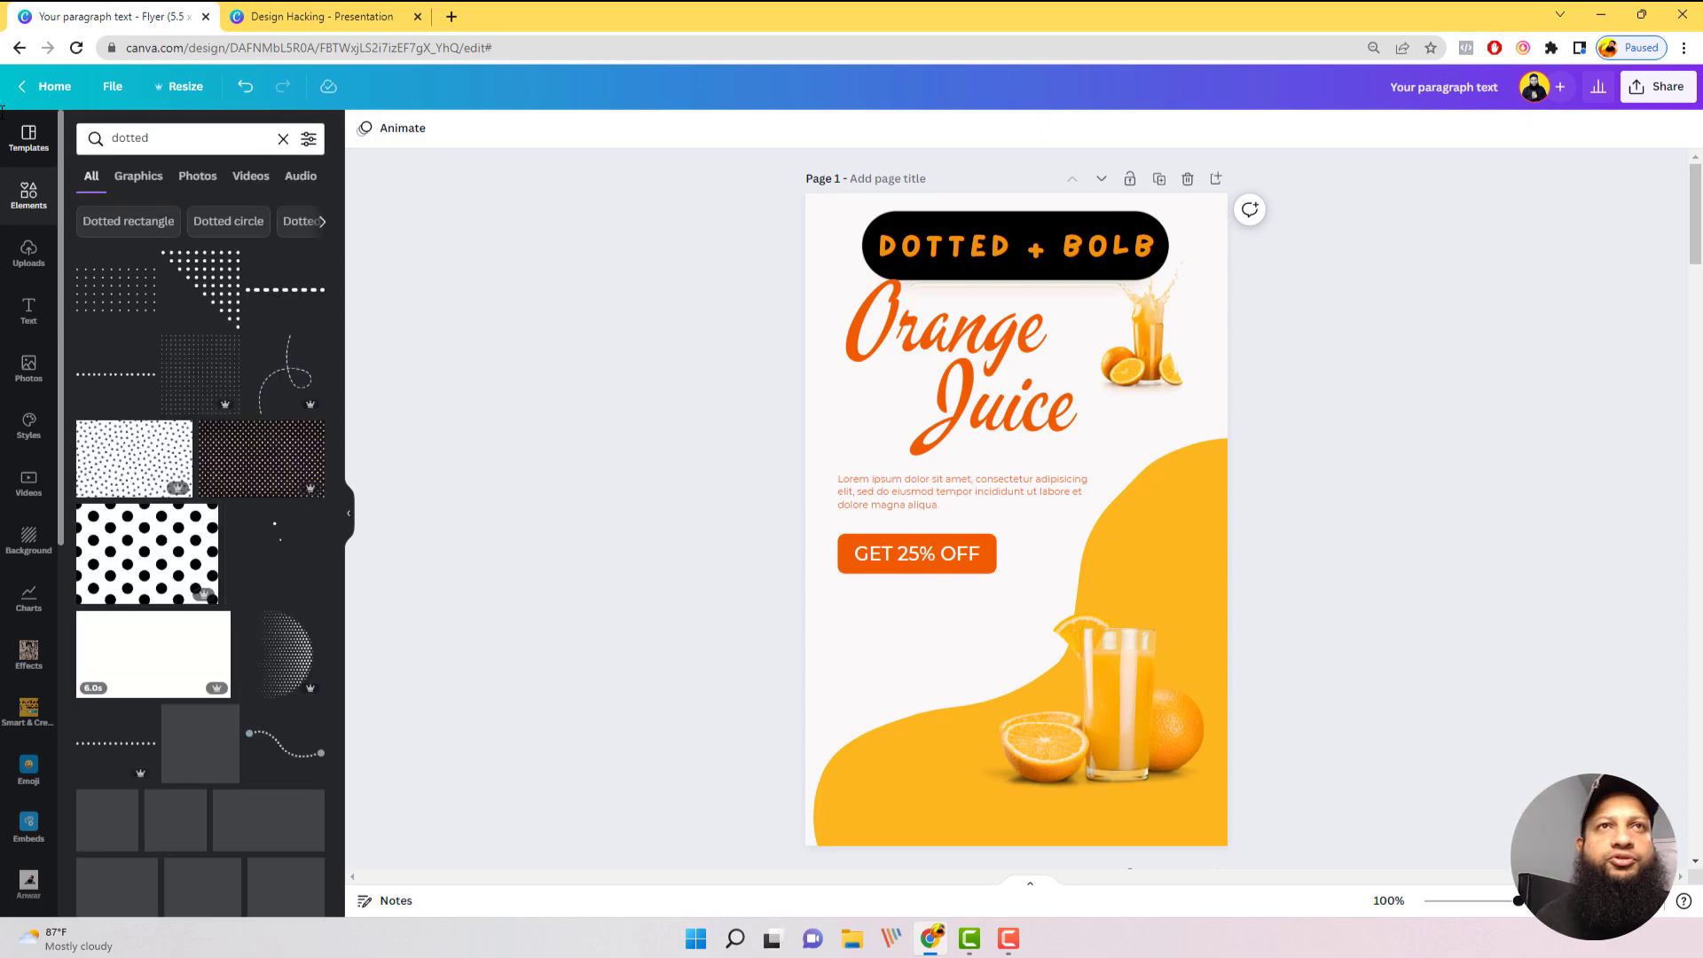
Step: Delete the "DOTTED + BOLB" caption and the black rounded shape behind it from the flyer's top
{"action": "left_click", "coordinate": [1051, 249]}
{"action": "key", "text": "Delete"}
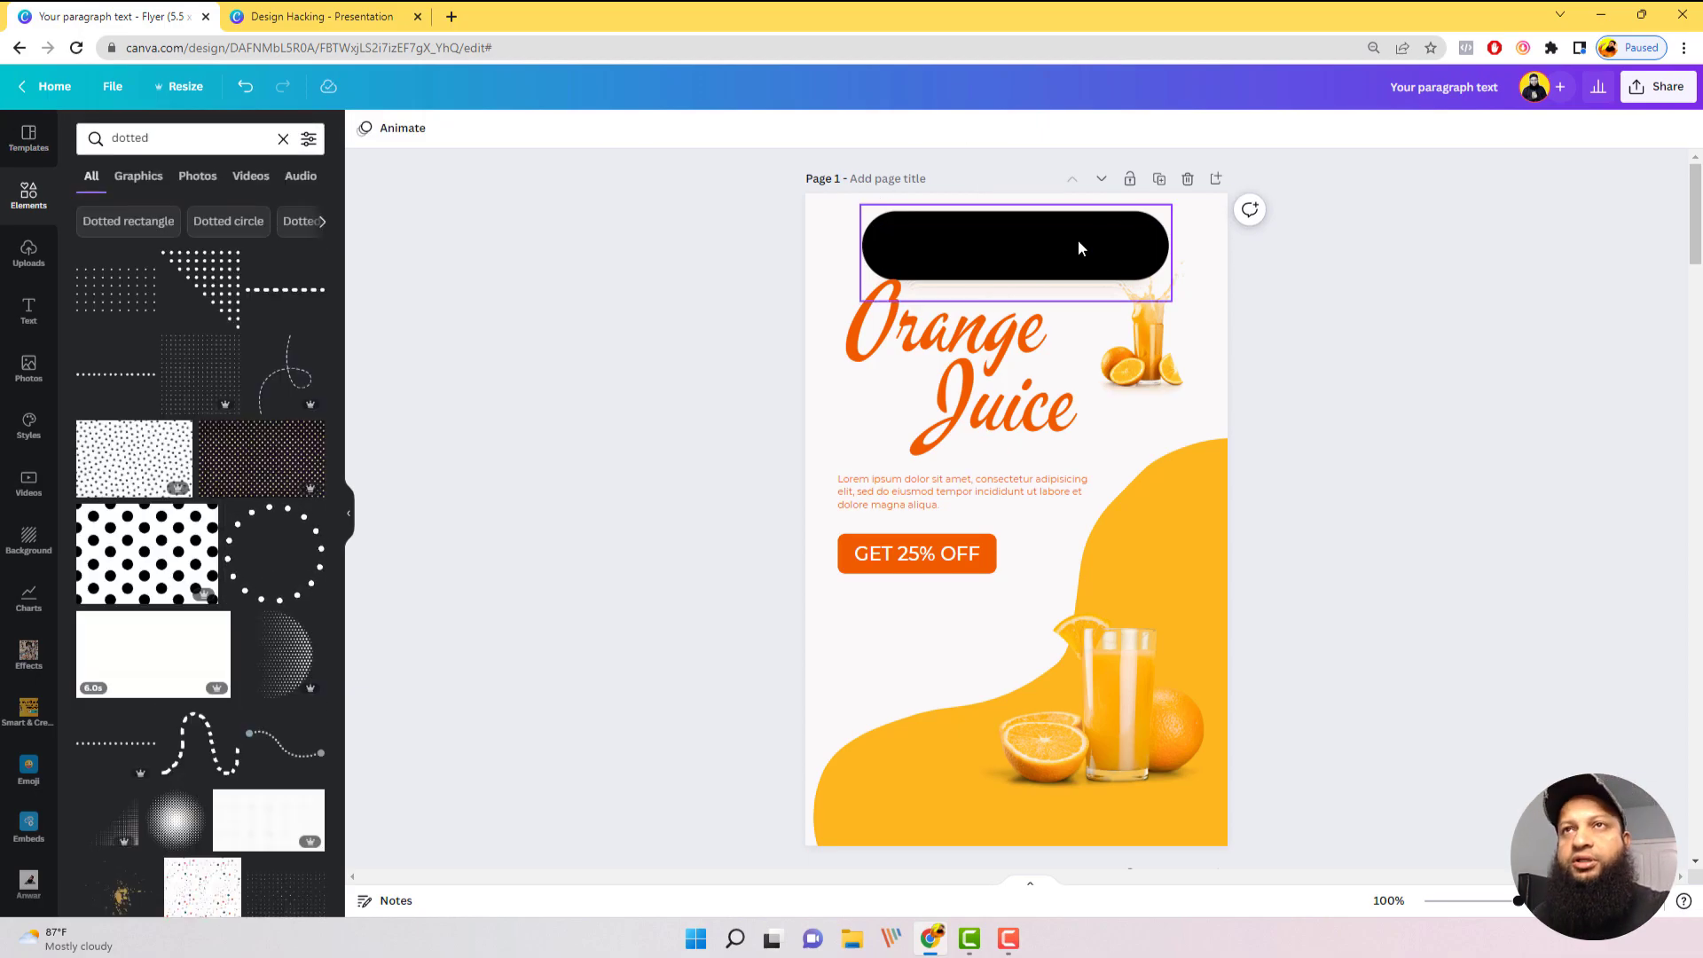
{"action": "left_click", "coordinate": [1083, 251]}
{"action": "key", "text": "Delete"}
Step: Add the fading halftone dots graphic from the dotted results and place it near the flyer's upper-left corner
{"action": "scroll", "coordinate": [242, 666], "scroll_direction": "down", "scroll_amount": 3}
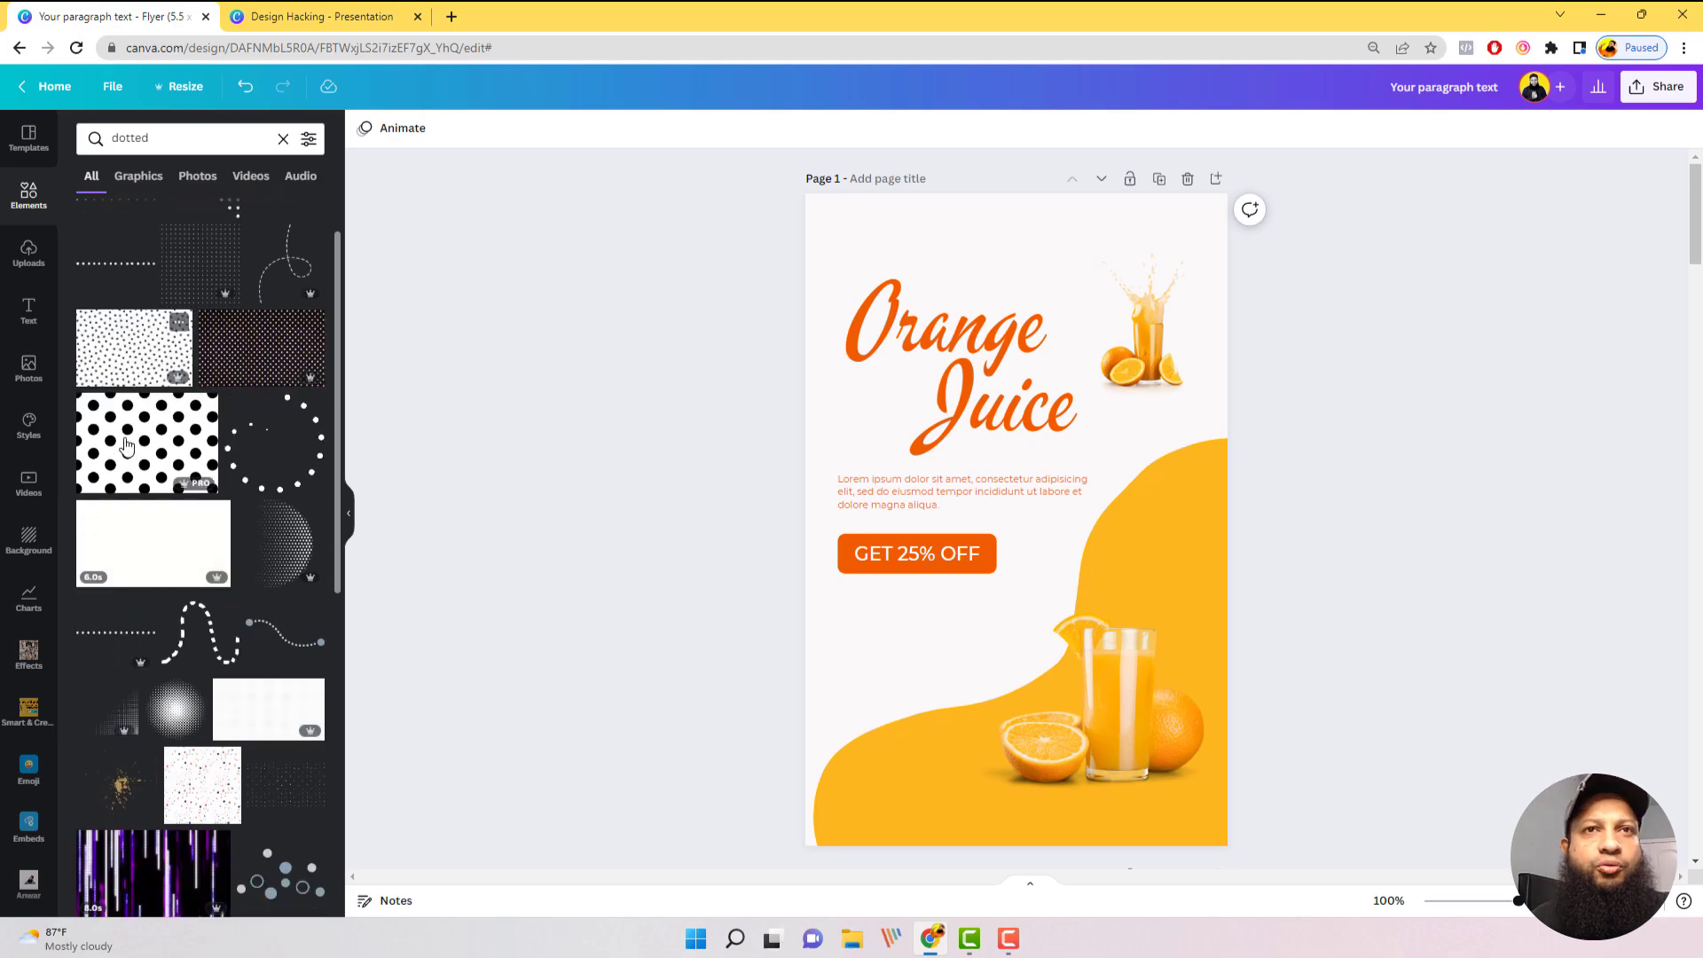
{"action": "scroll", "coordinate": [242, 665], "scroll_direction": "down", "scroll_amount": 2}
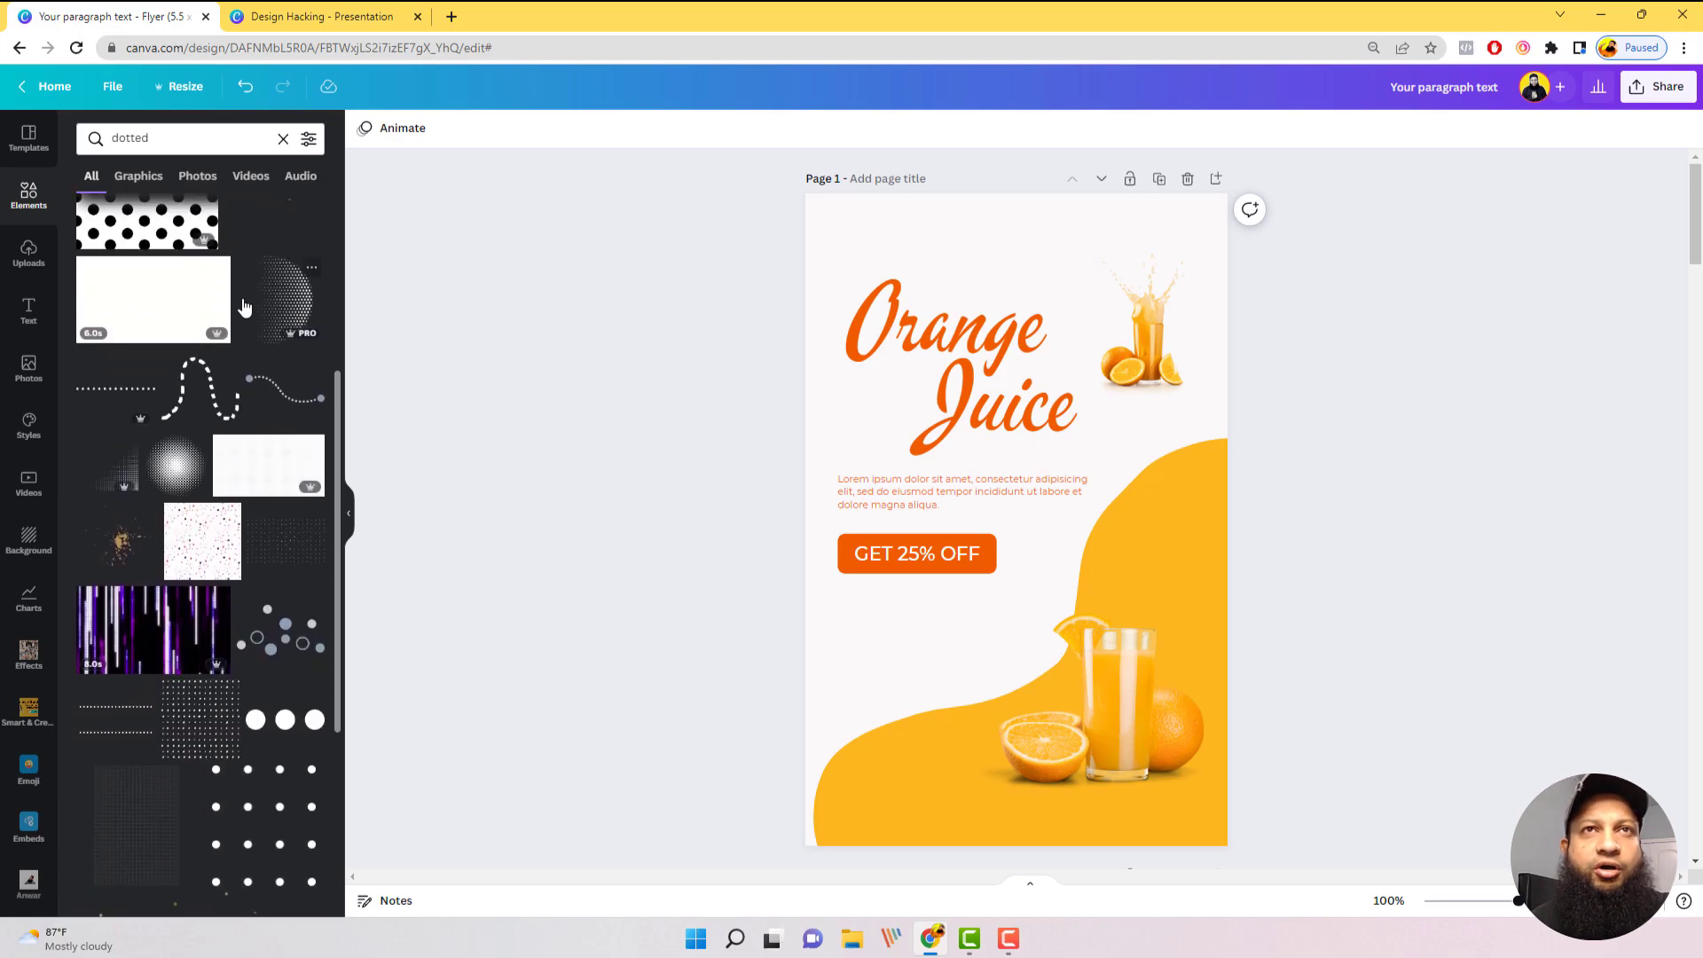
{"action": "scroll", "coordinate": [232, 537], "scroll_direction": "down", "scroll_amount": 1}
{"action": "left_click", "coordinate": [121, 385]}
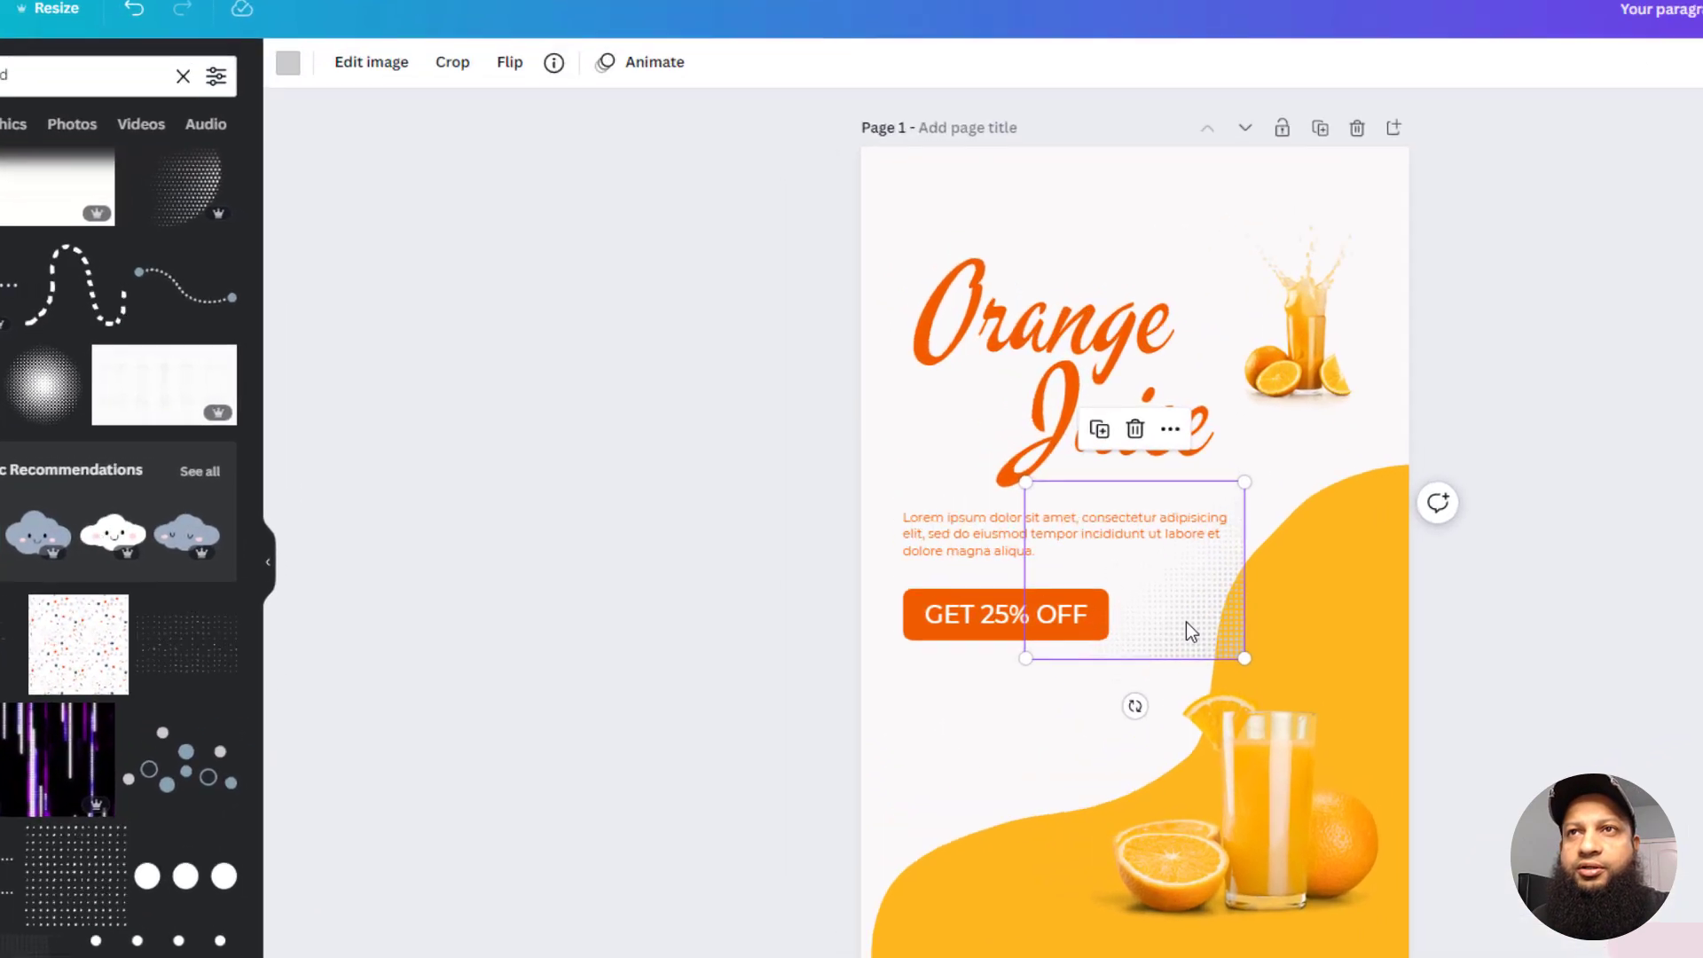
{"action": "left_click_drag", "start_coordinate": [1052, 563], "coordinate": [910, 313]}
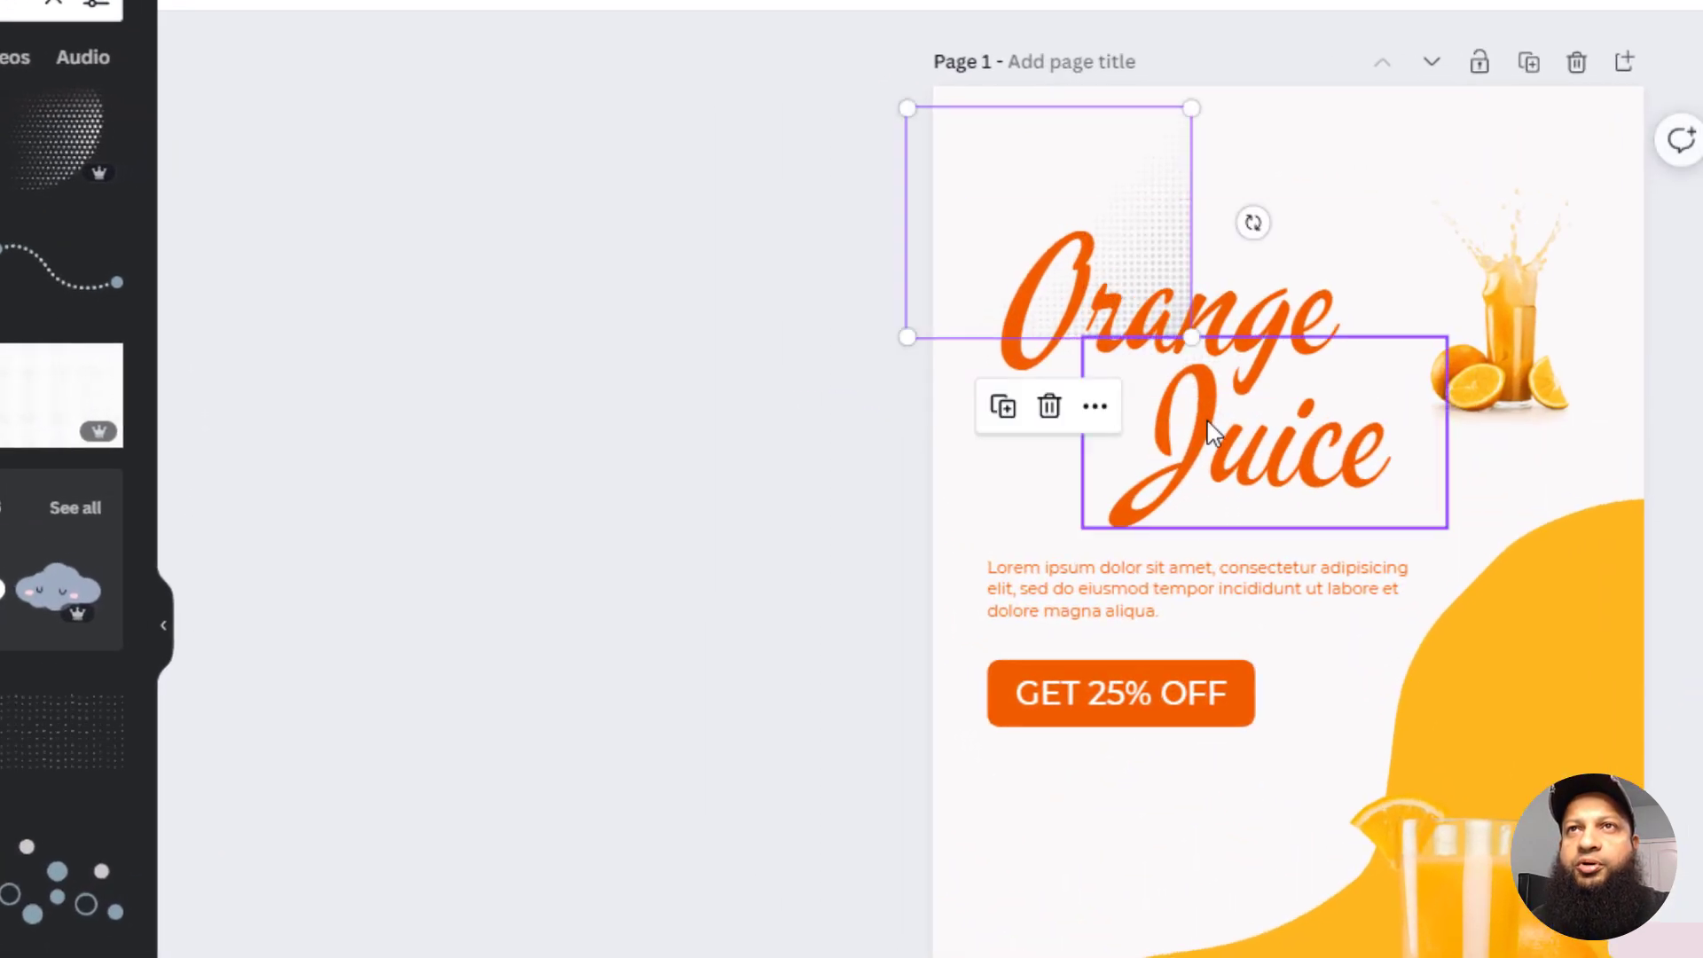
{"action": "left_click_drag", "start_coordinate": [1139, 184], "coordinate": [1186, 167]}
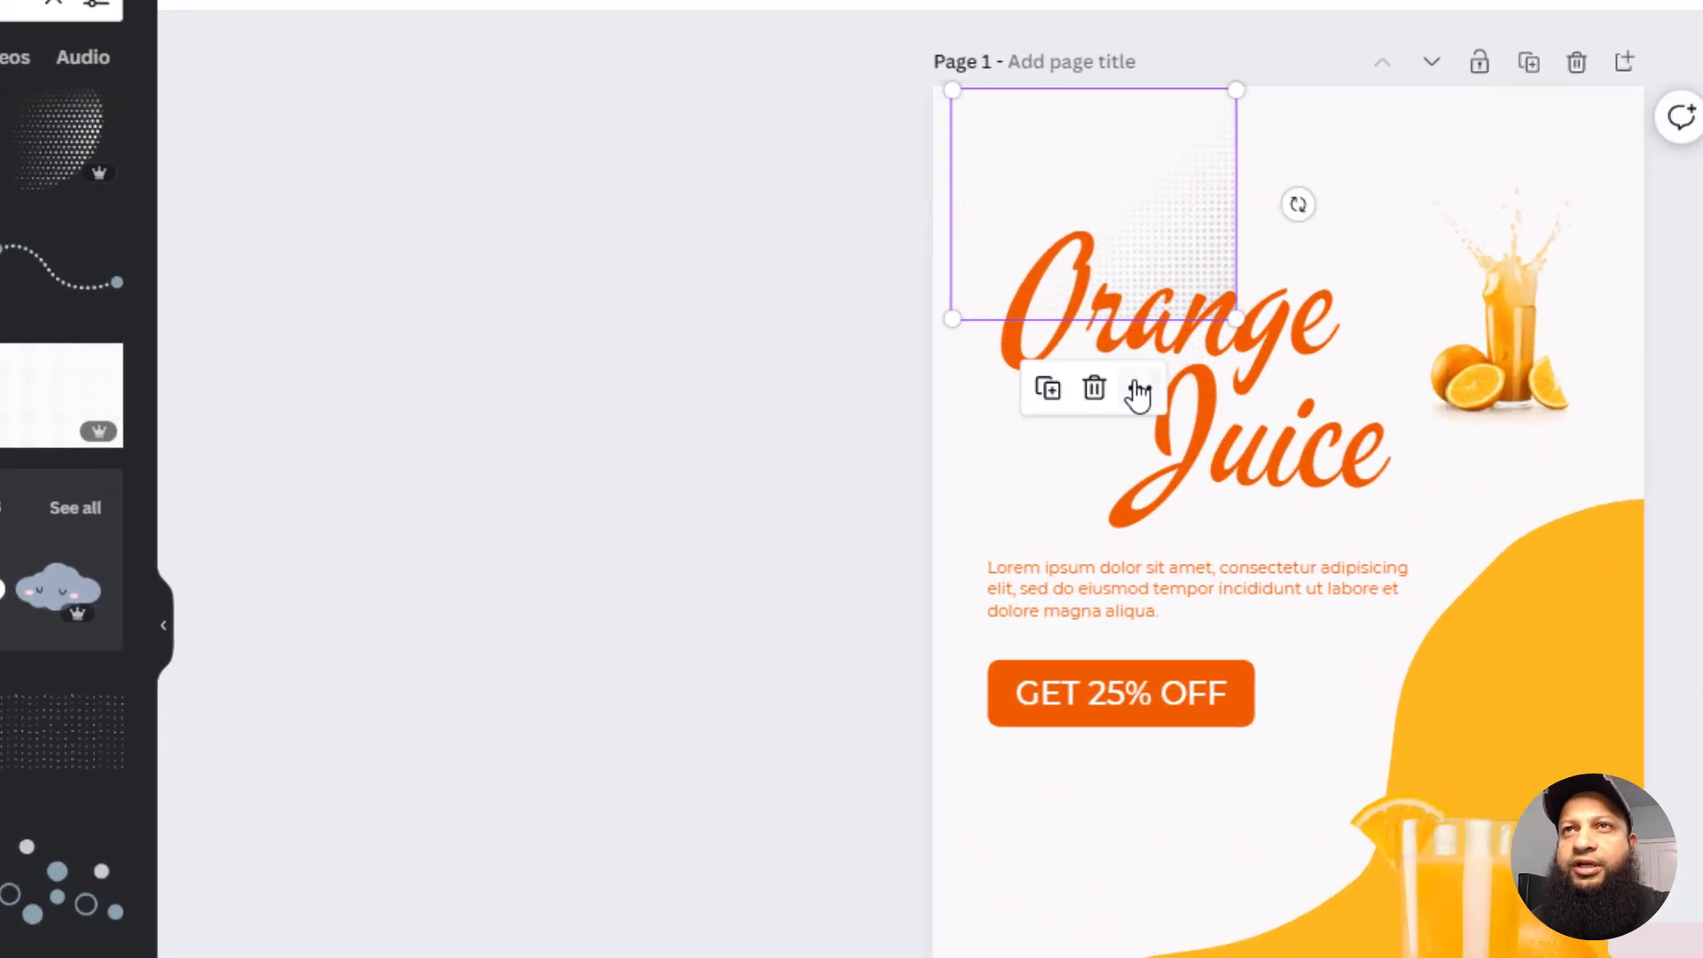
Step: Rotate the halftone graphic half a turn, fit it into the flyer's upper-left corner and enlarge it behind the title area
{"action": "left_click_drag", "start_coordinate": [1311, 191], "coordinate": [951, 211]}
{"action": "left_click_drag", "start_coordinate": [1056, 160], "coordinate": [1046, 144]}
{"action": "left_click_drag", "start_coordinate": [1214, 310], "coordinate": [1448, 604]}
Step: Set the transparency of the halftone graphic in the flyer's upper-left corner to 69
{"action": "left_click", "coordinate": [1203, 170]}
{"action": "left_click", "coordinate": [1617, 127]}
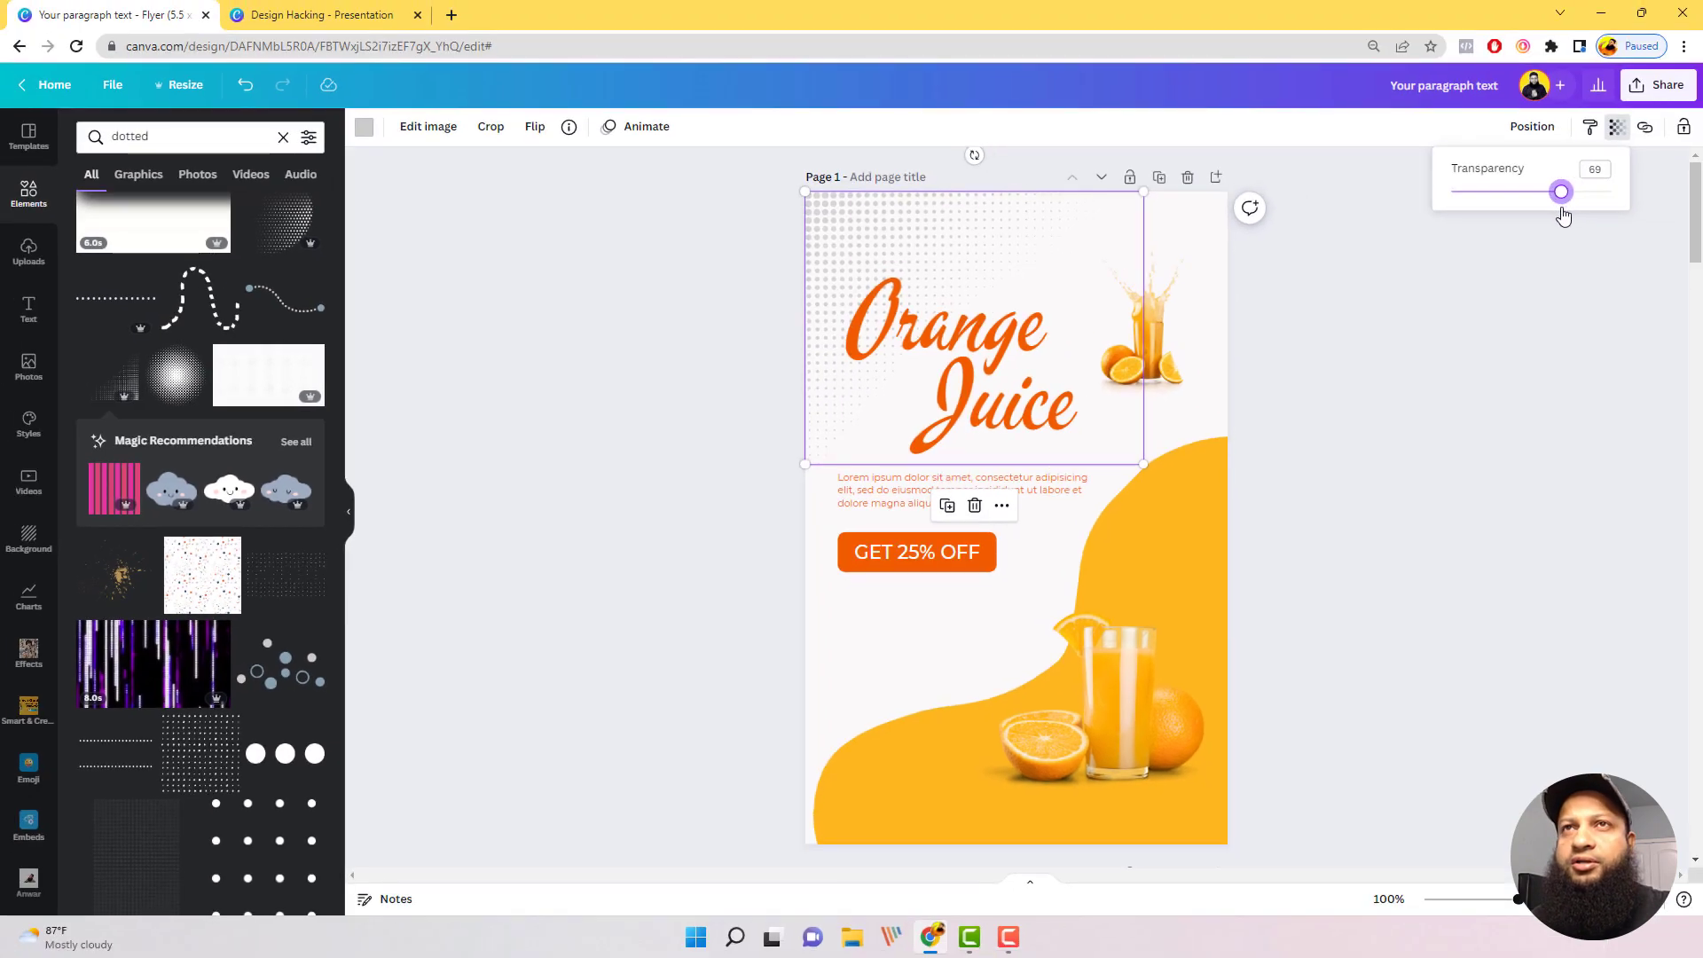
{"action": "left_click", "coordinate": [1592, 364]}
{"action": "left_click", "coordinate": [1441, 273]}
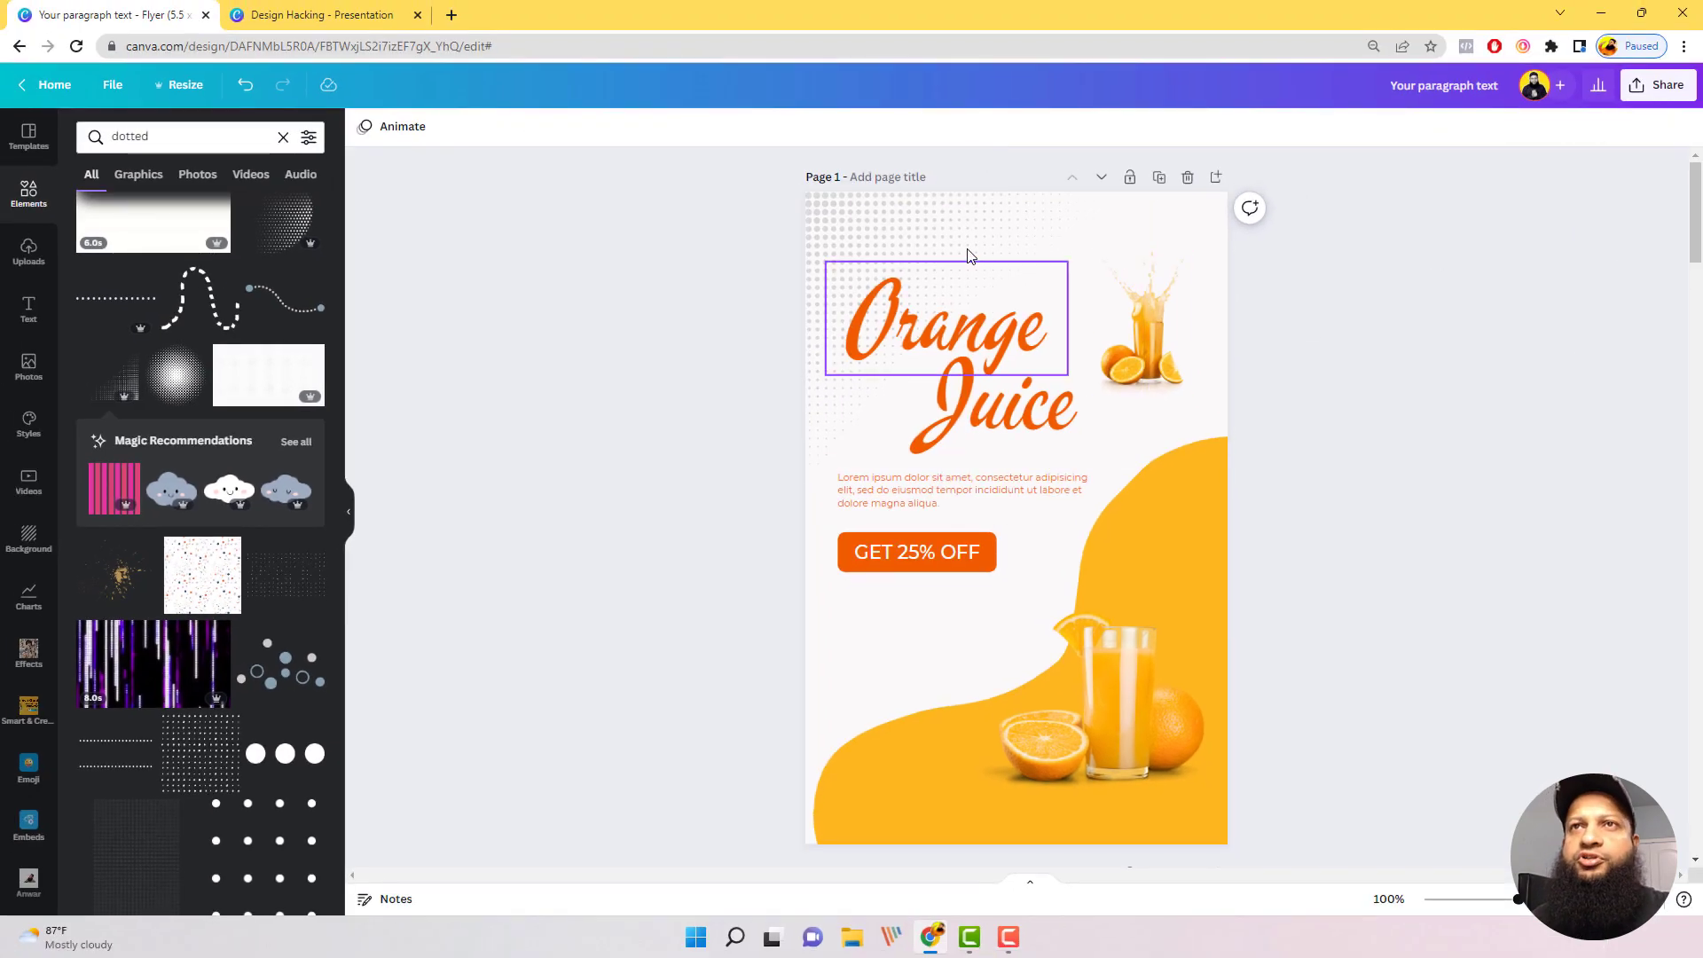
Step: Enlarge the corner halftone graphic slightly and shift the yellow blob a little toward the flyer's right edge
{"action": "left_click", "coordinate": [965, 244]}
{"action": "left_click_drag", "start_coordinate": [1150, 478], "coordinate": [1173, 497]}
{"action": "left_click", "coordinate": [1343, 245]}
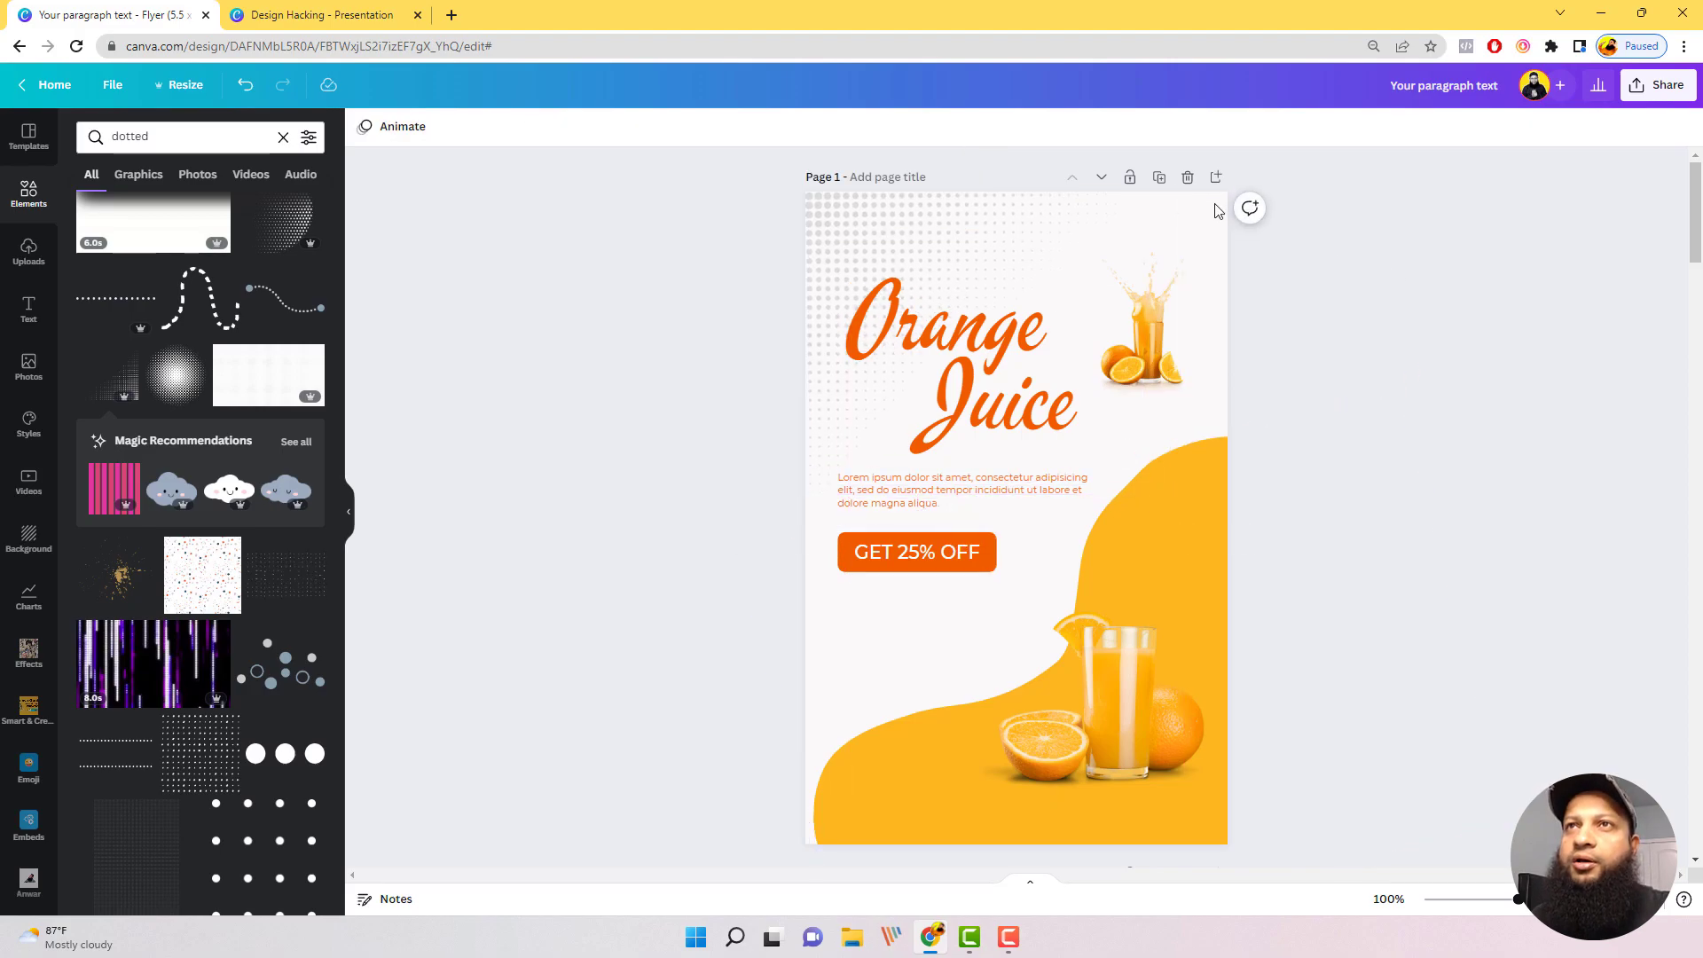
{"action": "left_click", "coordinate": [1094, 216]}
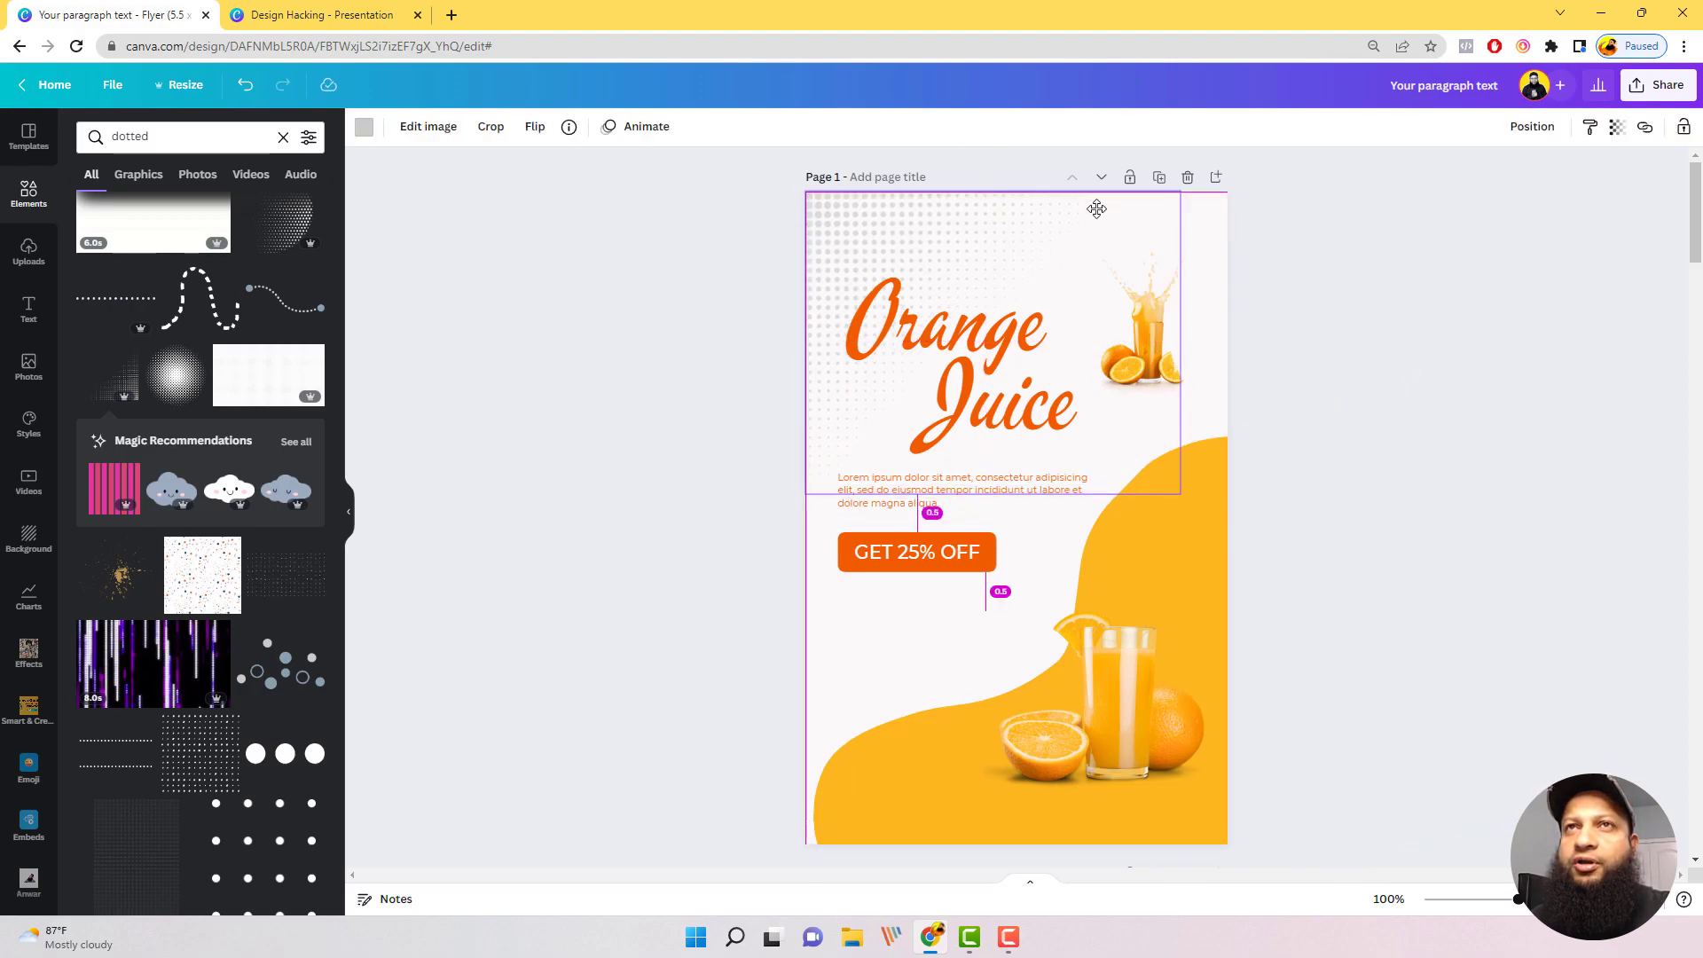
{"action": "left_click", "coordinate": [1334, 277]}
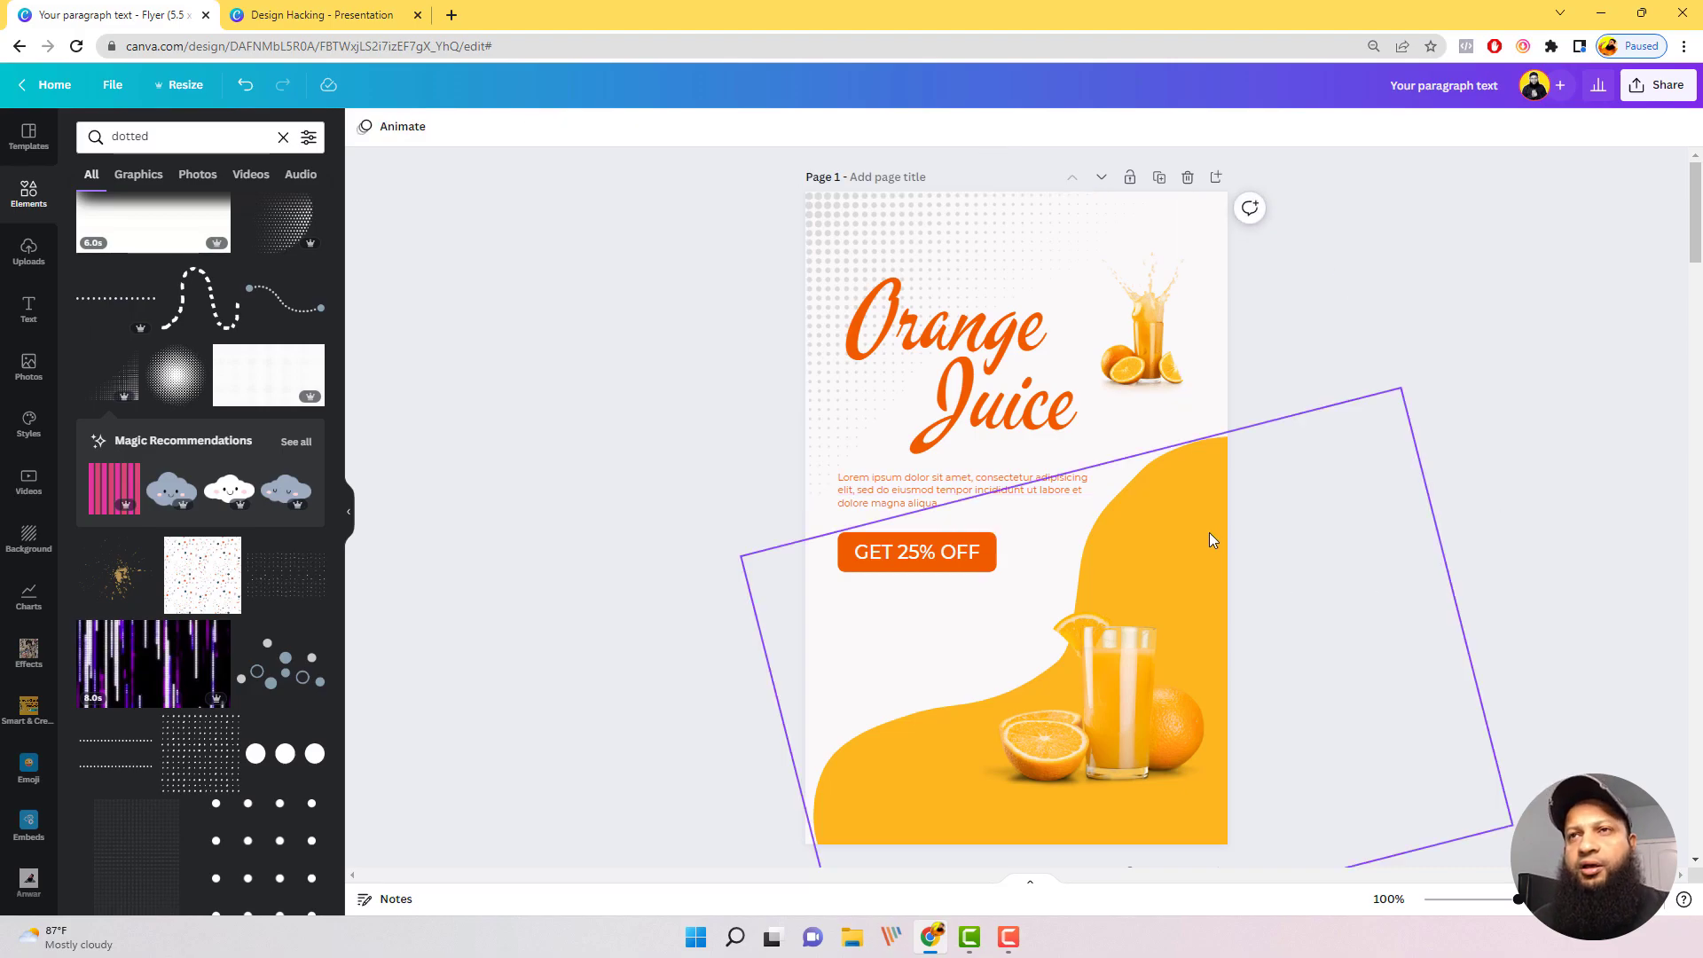
{"action": "left_click_drag", "start_coordinate": [1214, 536], "coordinate": [1226, 534]}
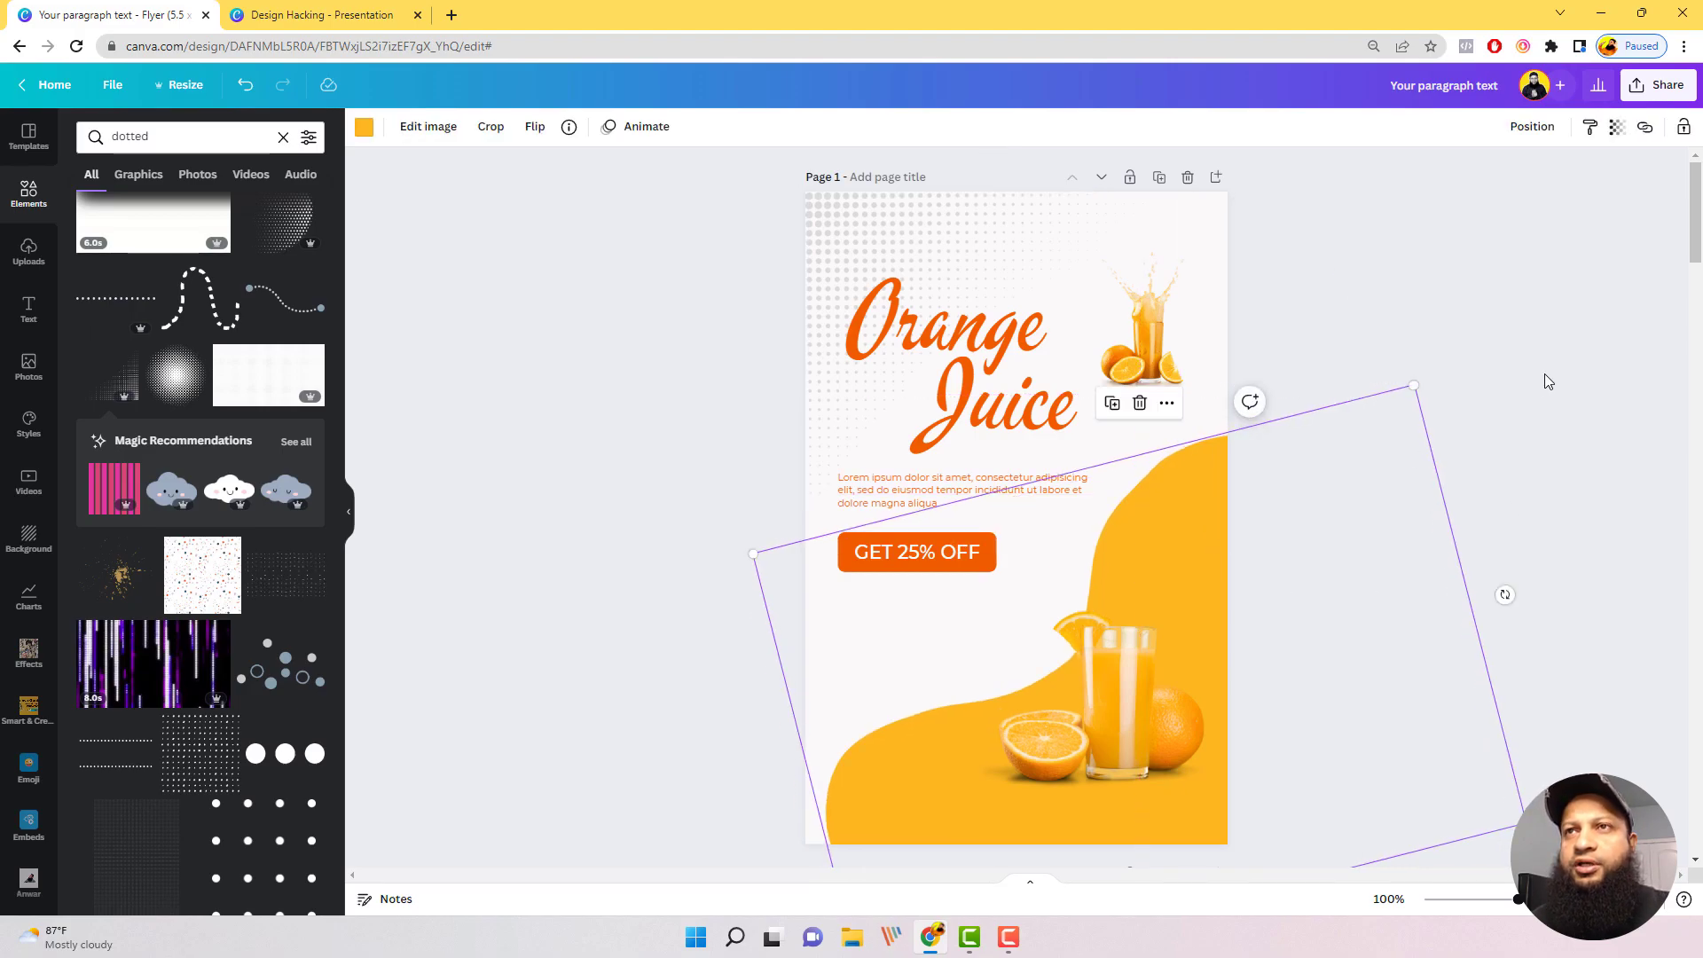
{"action": "left_click", "coordinate": [1546, 374]}
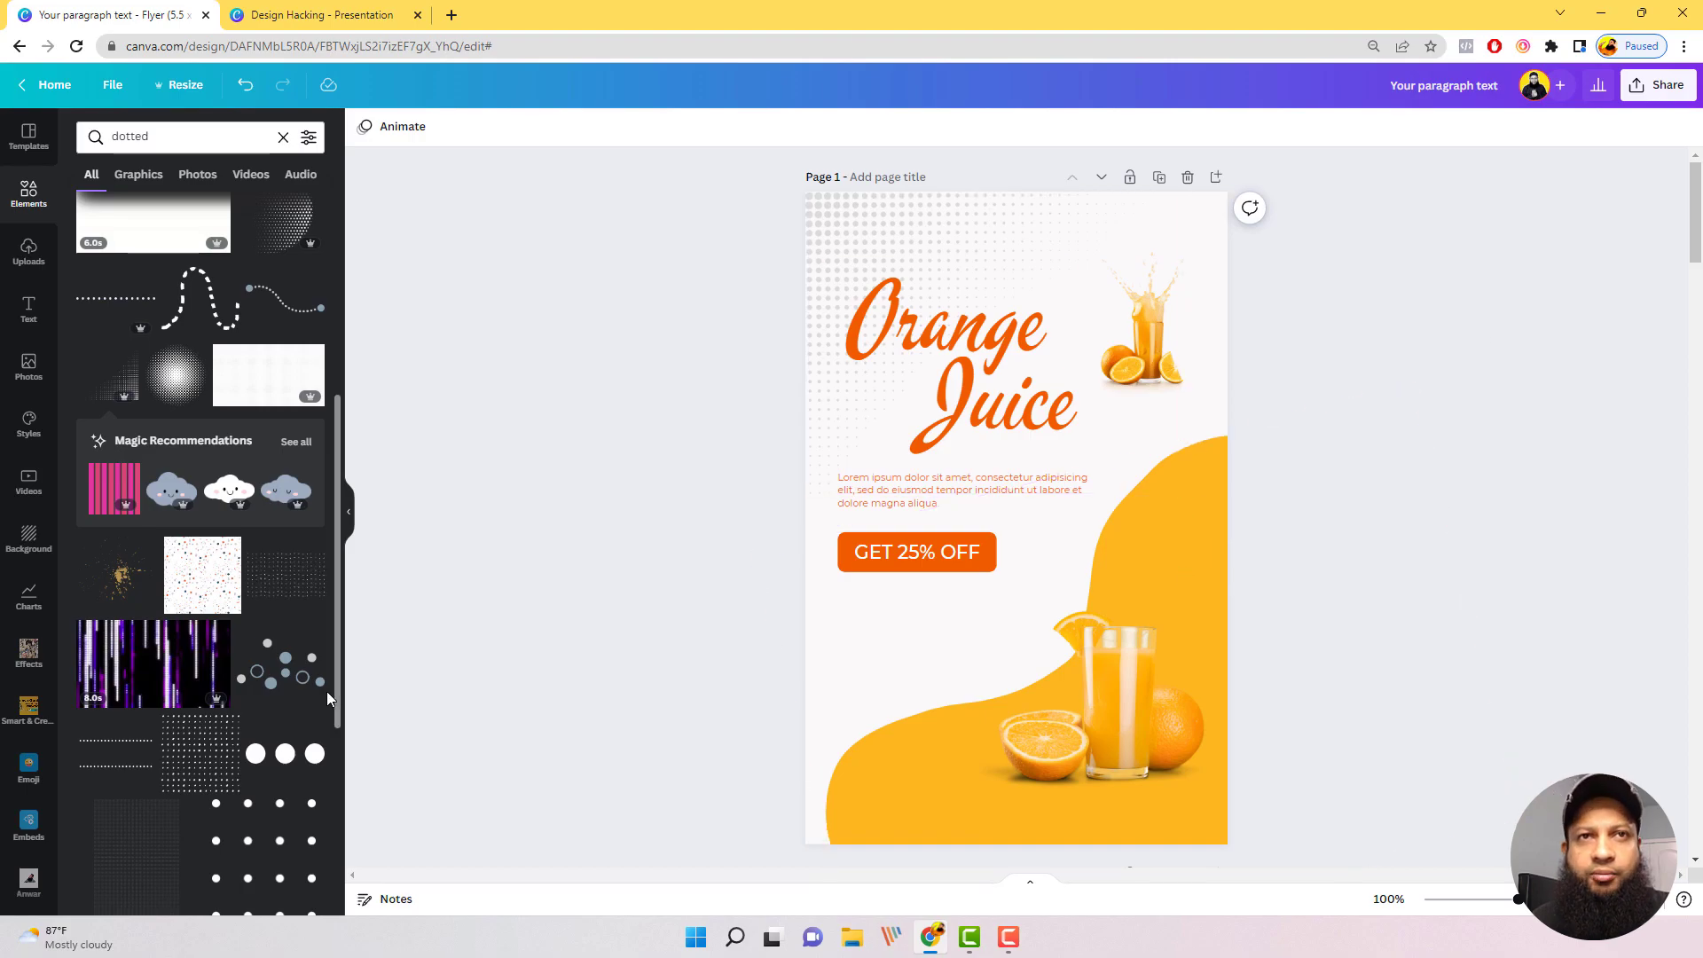
Step: Add the shaded halftone circle from the dotted results and place it over the oranges near the flyer's lower-right edge
{"action": "scroll", "coordinate": [309, 590], "scroll_direction": "down", "scroll_amount": 12}
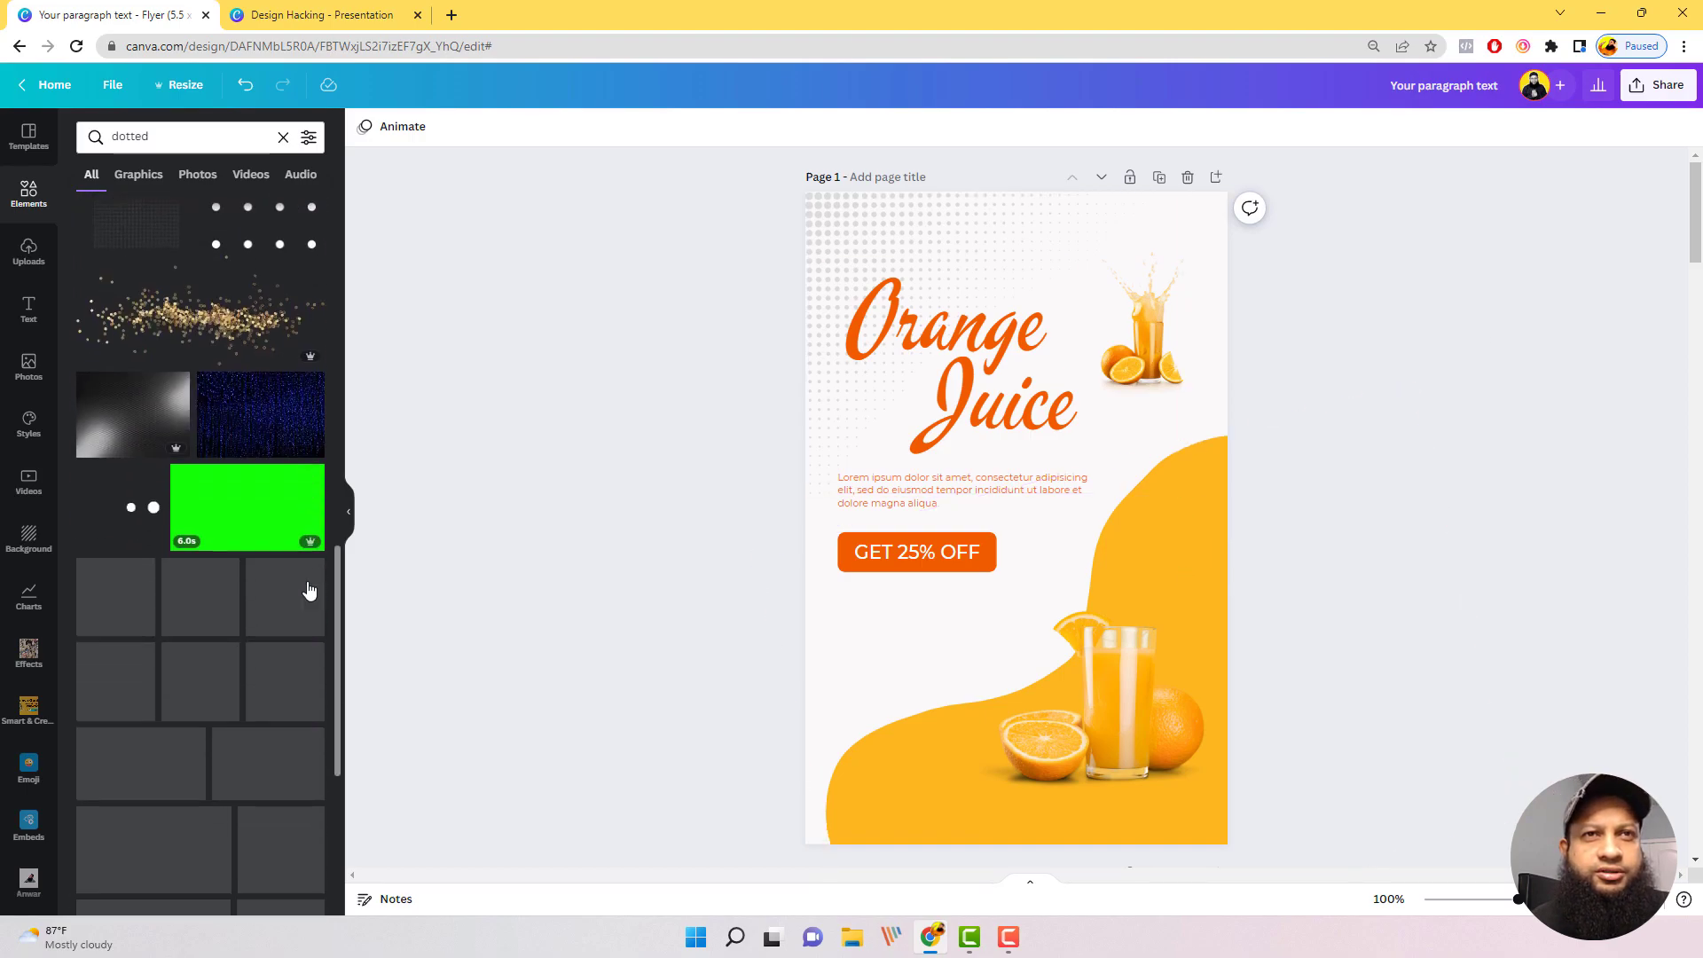
{"action": "scroll", "coordinate": [286, 583], "scroll_direction": "up", "scroll_amount": 10}
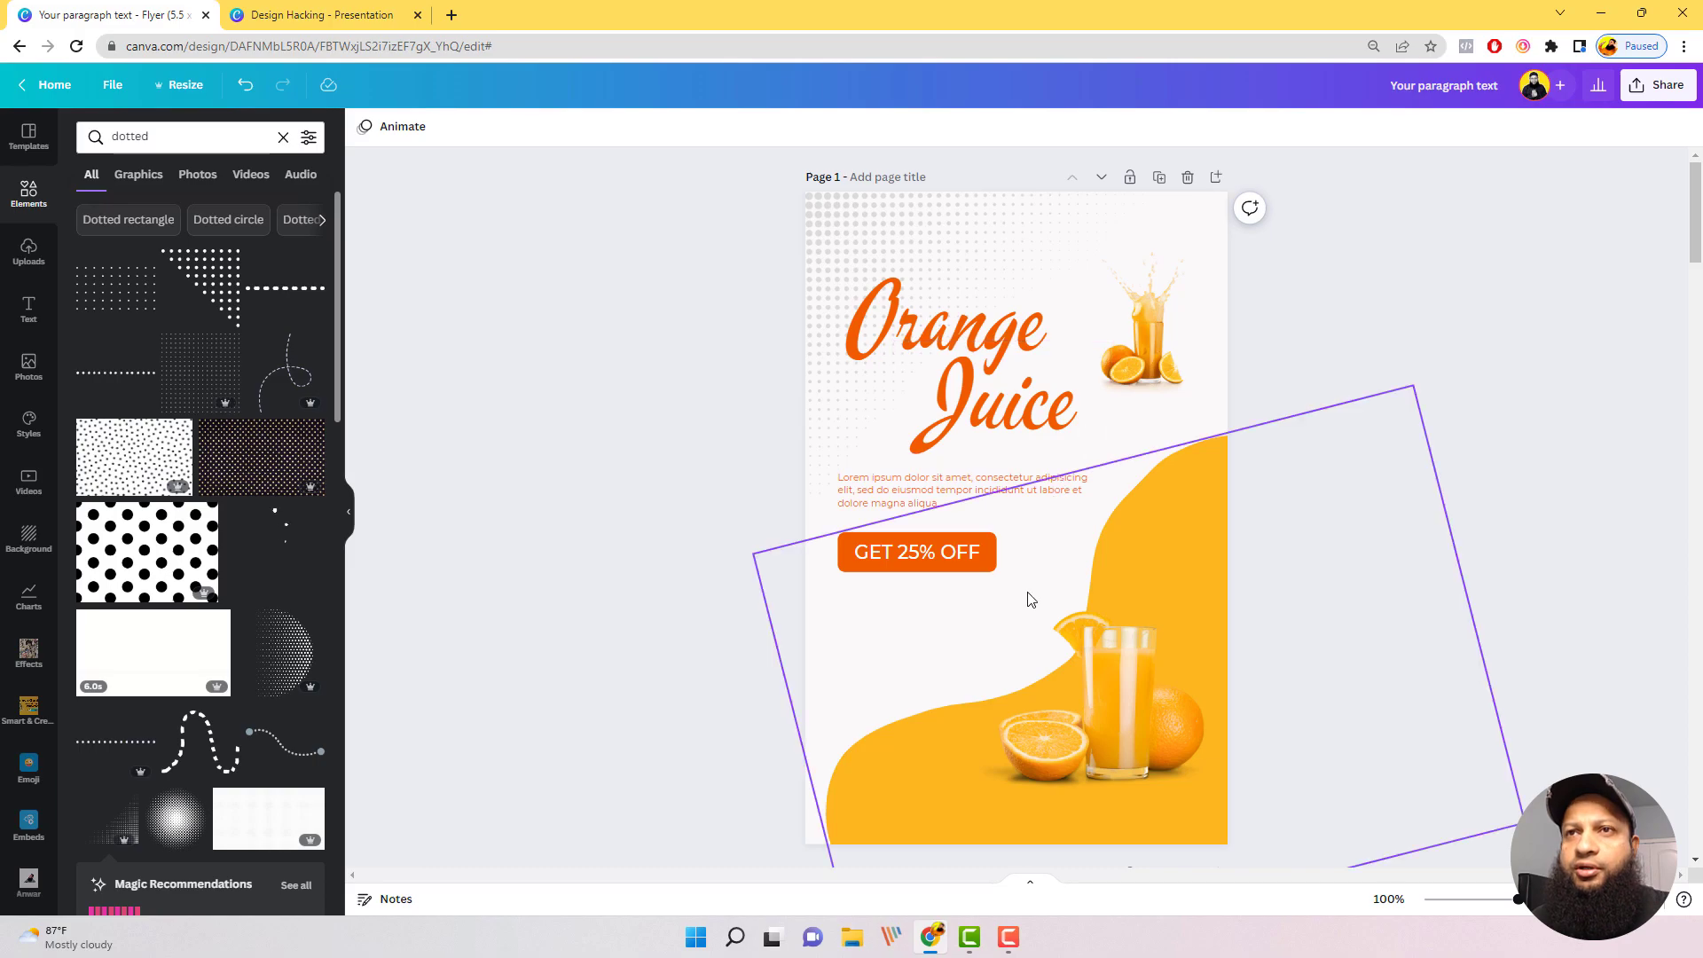
{"action": "left_click", "coordinate": [286, 665]}
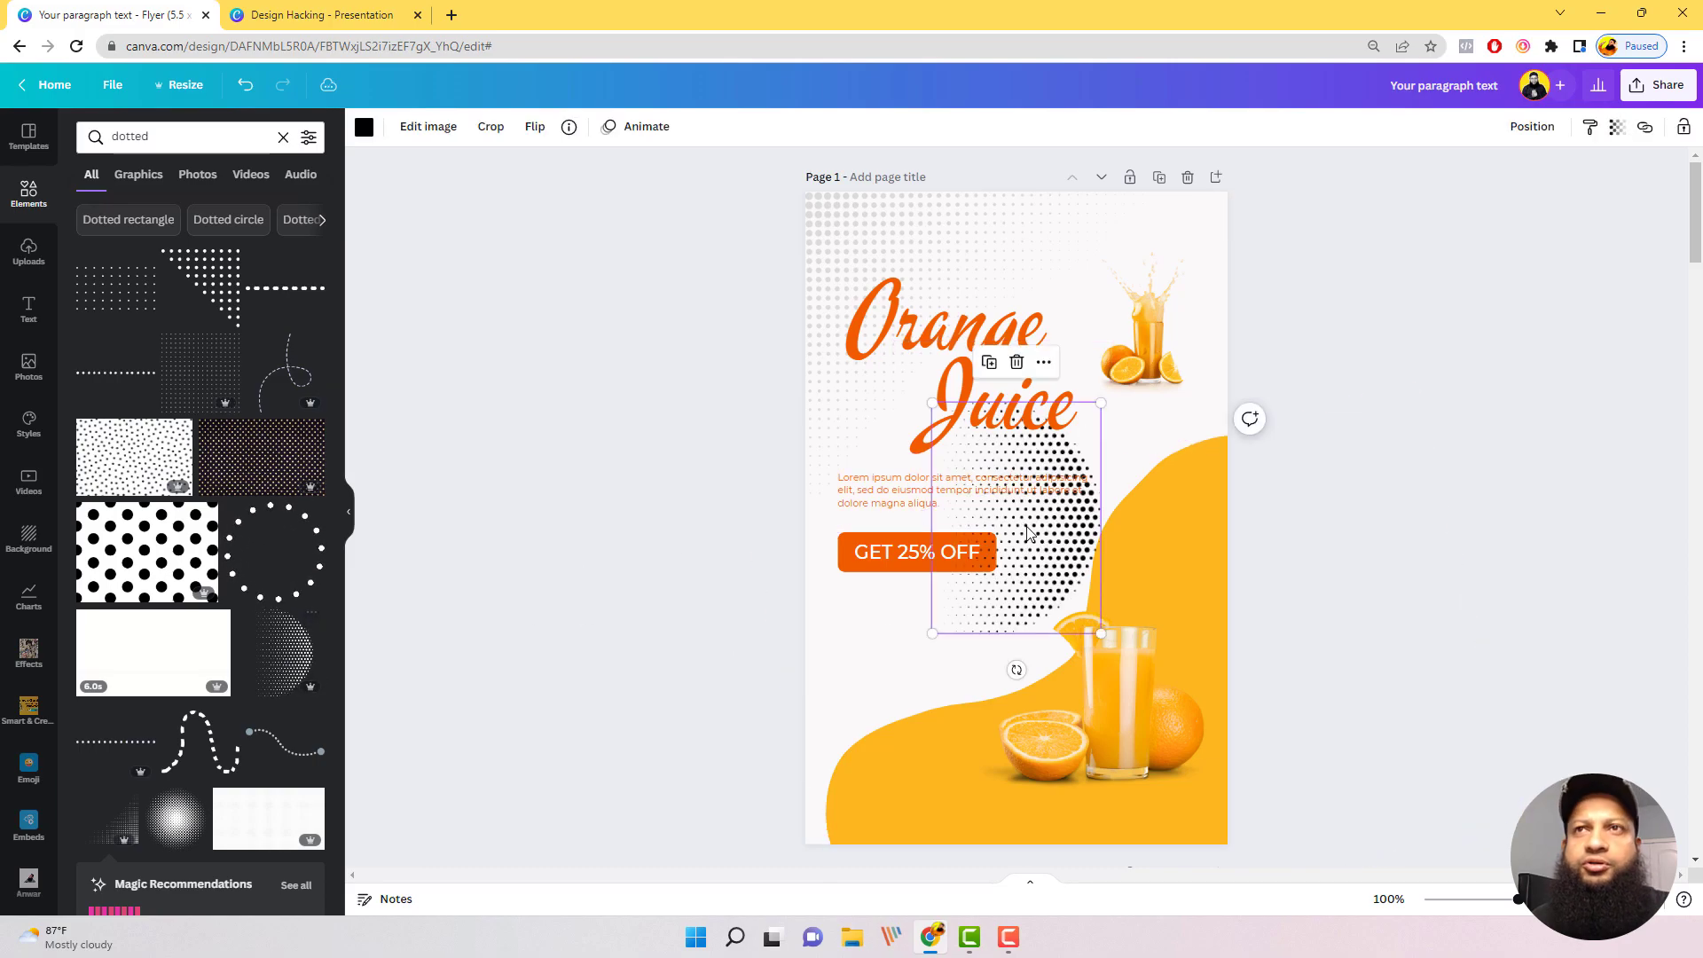
{"action": "left_click_drag", "start_coordinate": [1075, 546], "coordinate": [1242, 709]}
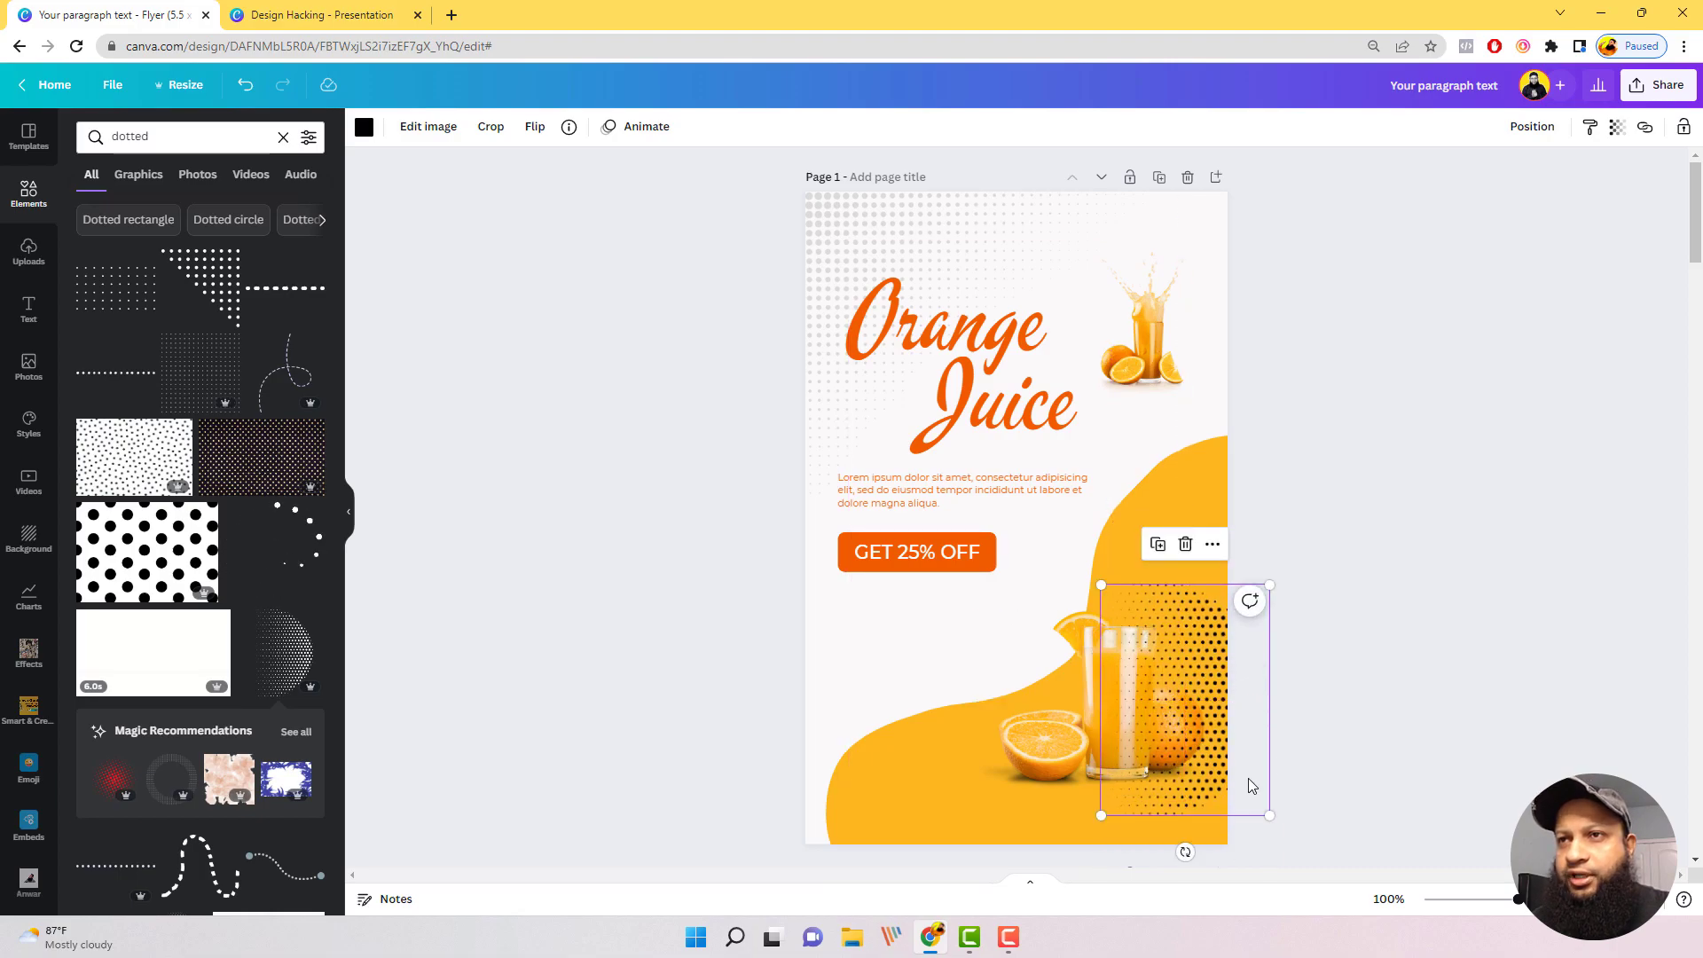
Step: Rotate the halftone circle to a diagonal angle, place it in the flyer's lower-right corner and enlarge it slightly
{"action": "left_click_drag", "start_coordinate": [1185, 852], "coordinate": [1177, 586]}
{"action": "left_click_drag", "start_coordinate": [1200, 646], "coordinate": [1102, 587]}
{"action": "left_click_drag", "start_coordinate": [1219, 746], "coordinate": [1194, 890]}
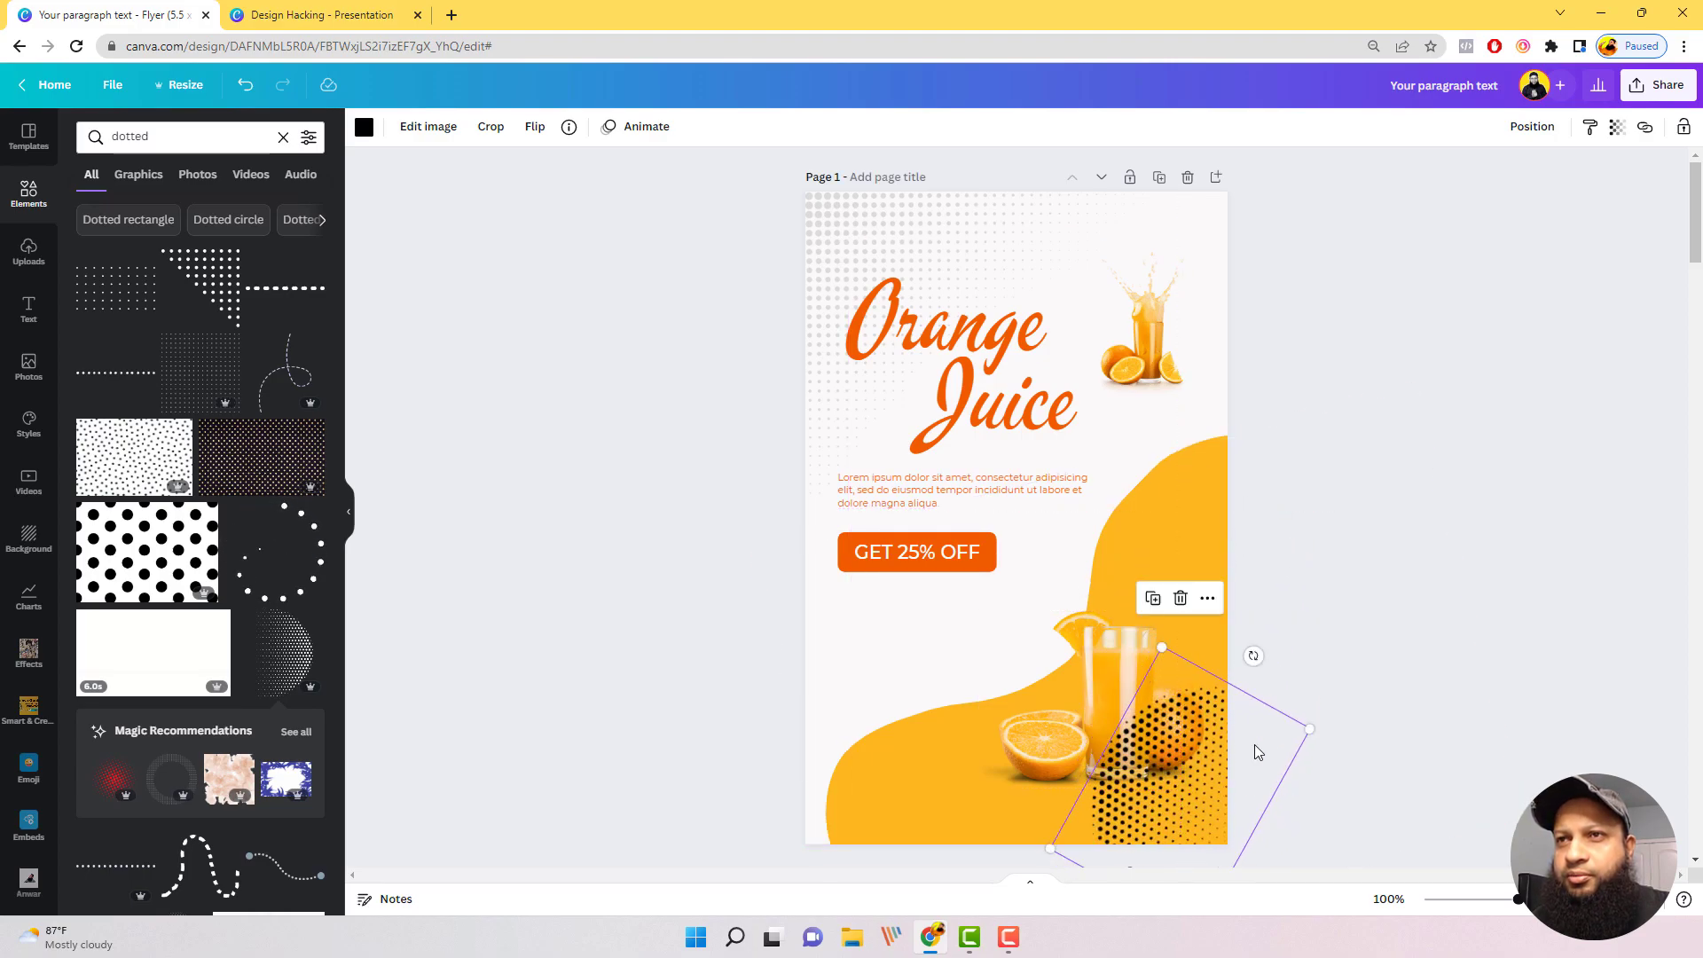
{"action": "left_click_drag", "start_coordinate": [1161, 650], "coordinate": [1158, 610]}
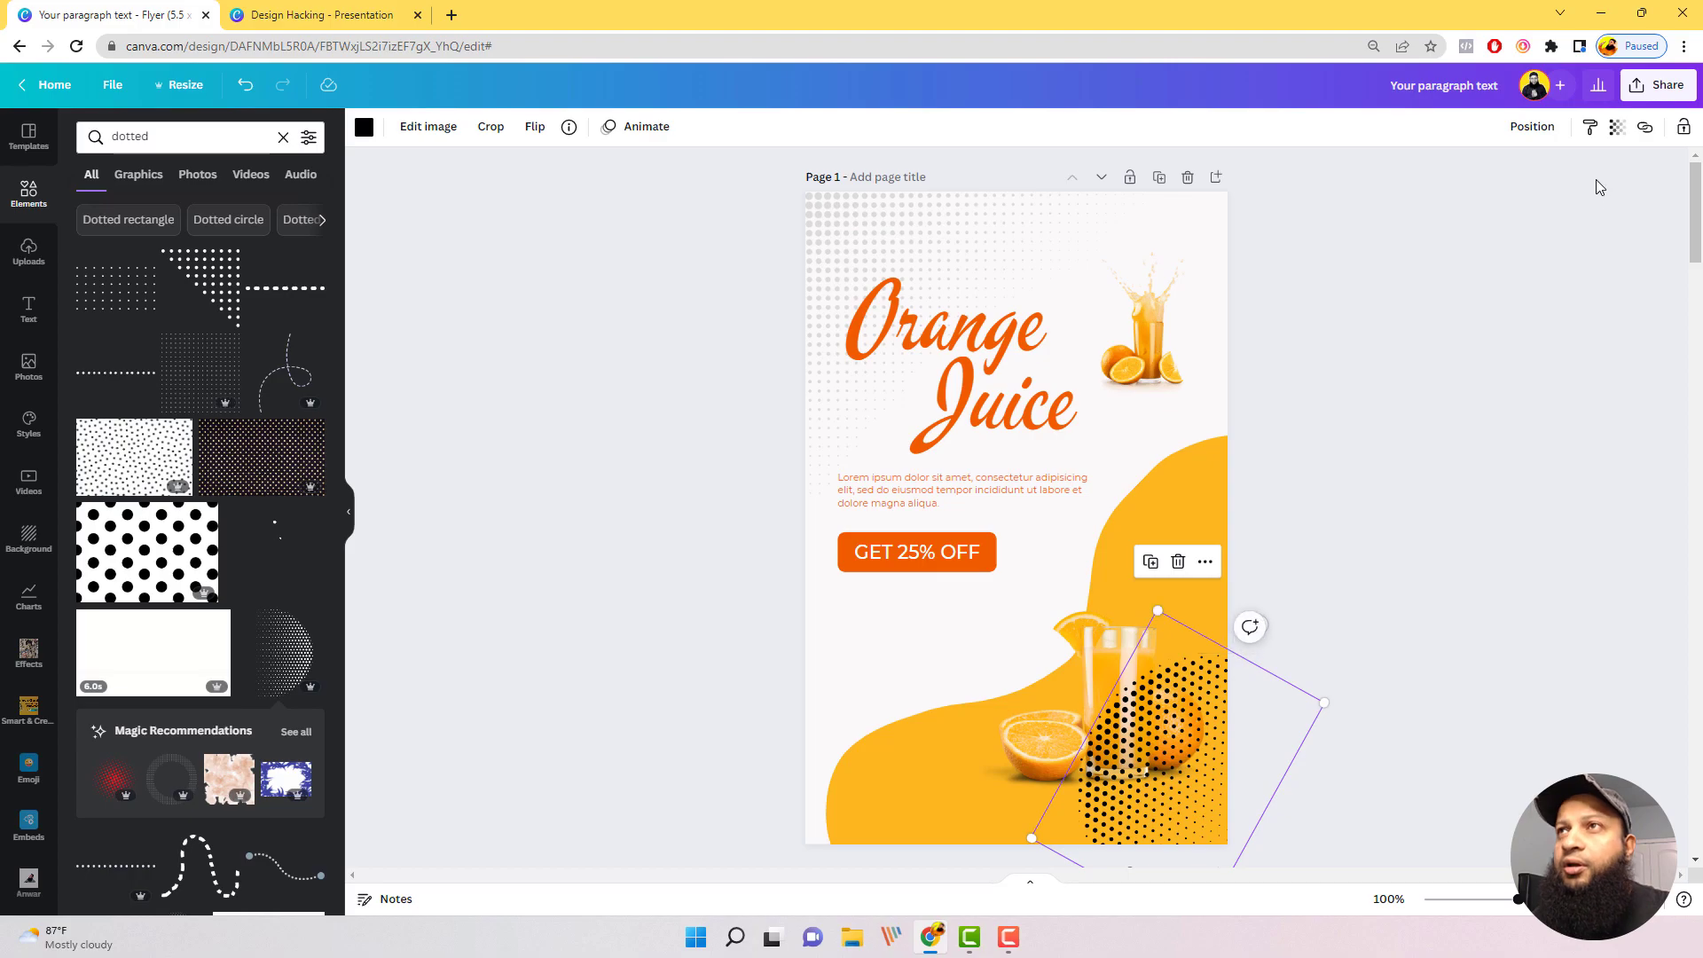
Step: Set the halftone circle's transparency to 5 and send it backward behind the juice photo
{"action": "left_click", "coordinate": [1616, 130]}
{"action": "left_click_drag", "start_coordinate": [1618, 197], "coordinate": [1445, 256]}
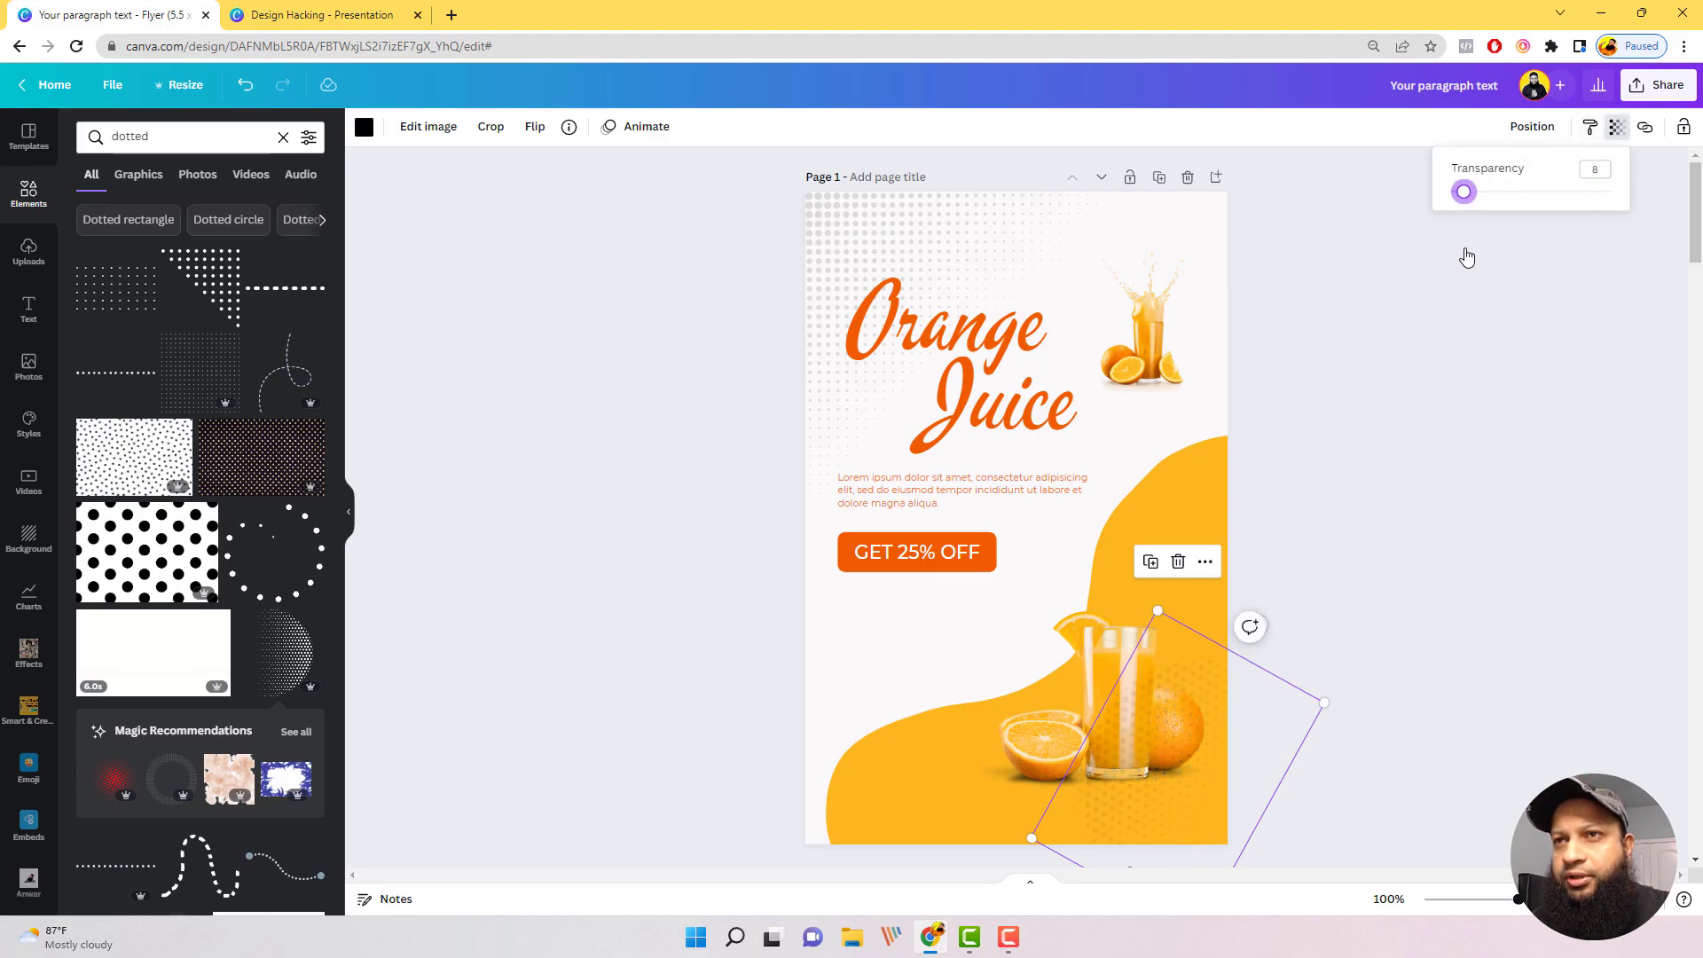
{"action": "left_click", "coordinate": [1526, 130]}
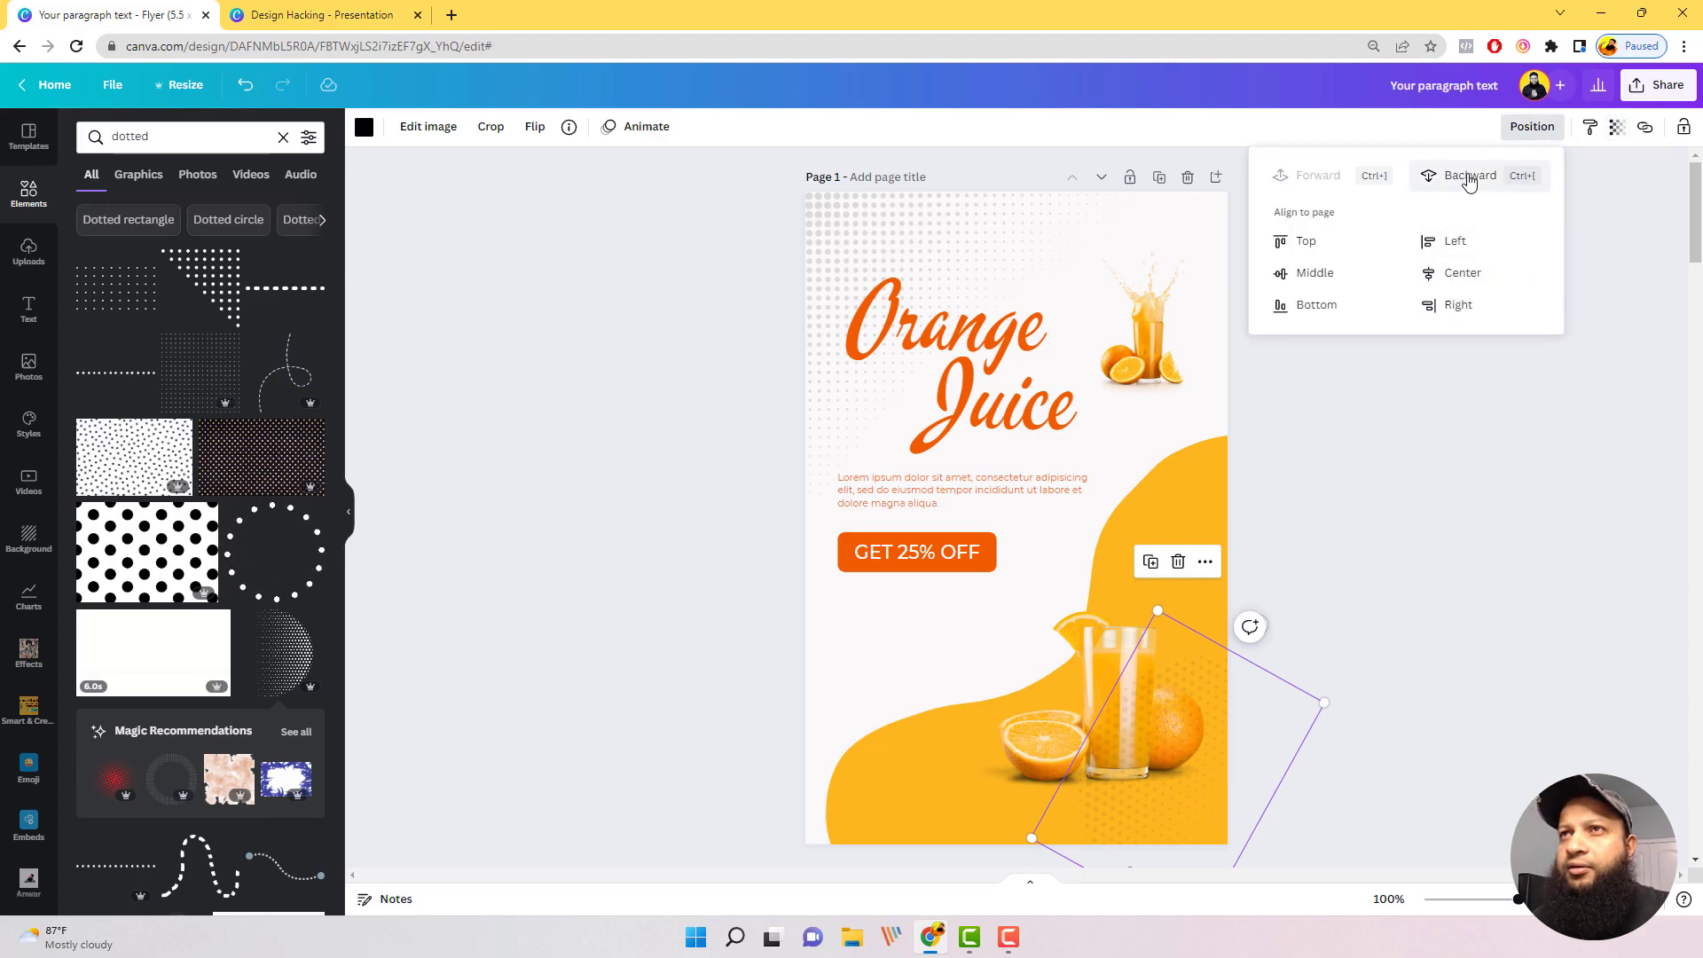
{"action": "left_click", "coordinate": [1498, 477]}
{"action": "left_click", "coordinate": [1312, 706]}
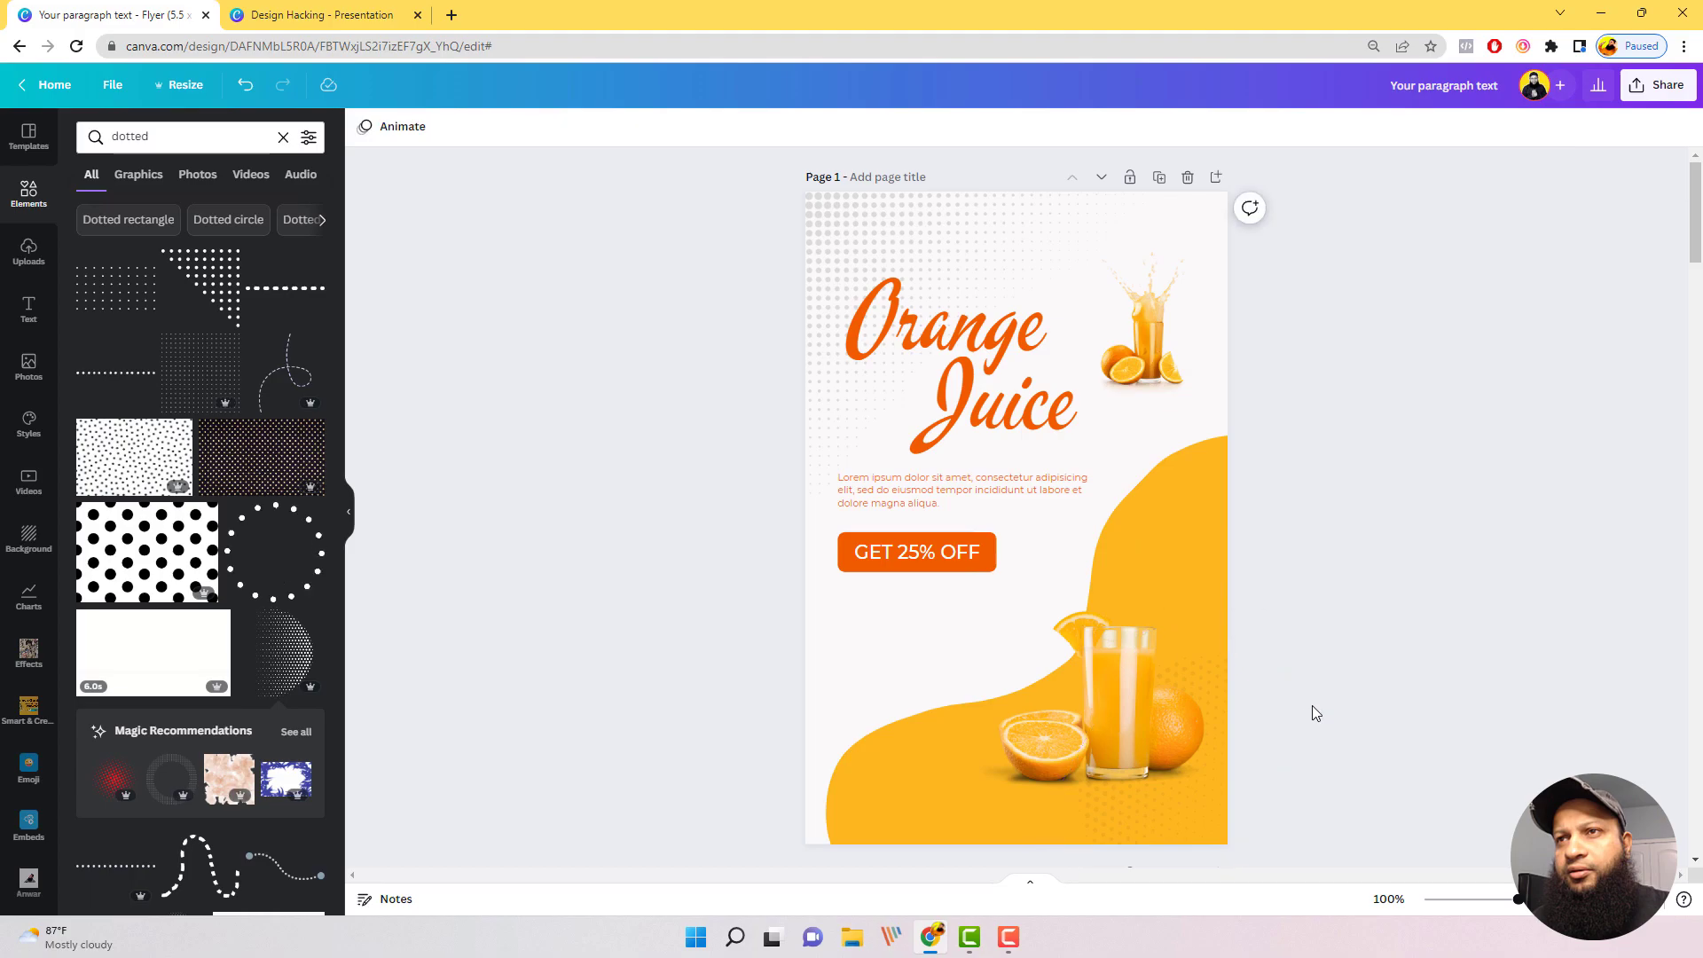
Step: Enlarge the faint halftone circle and reposition it so its dots spread around the juice photo in the lower-right corner
{"action": "left_click", "coordinate": [1222, 747]}
{"action": "left_click", "coordinate": [1323, 703]}
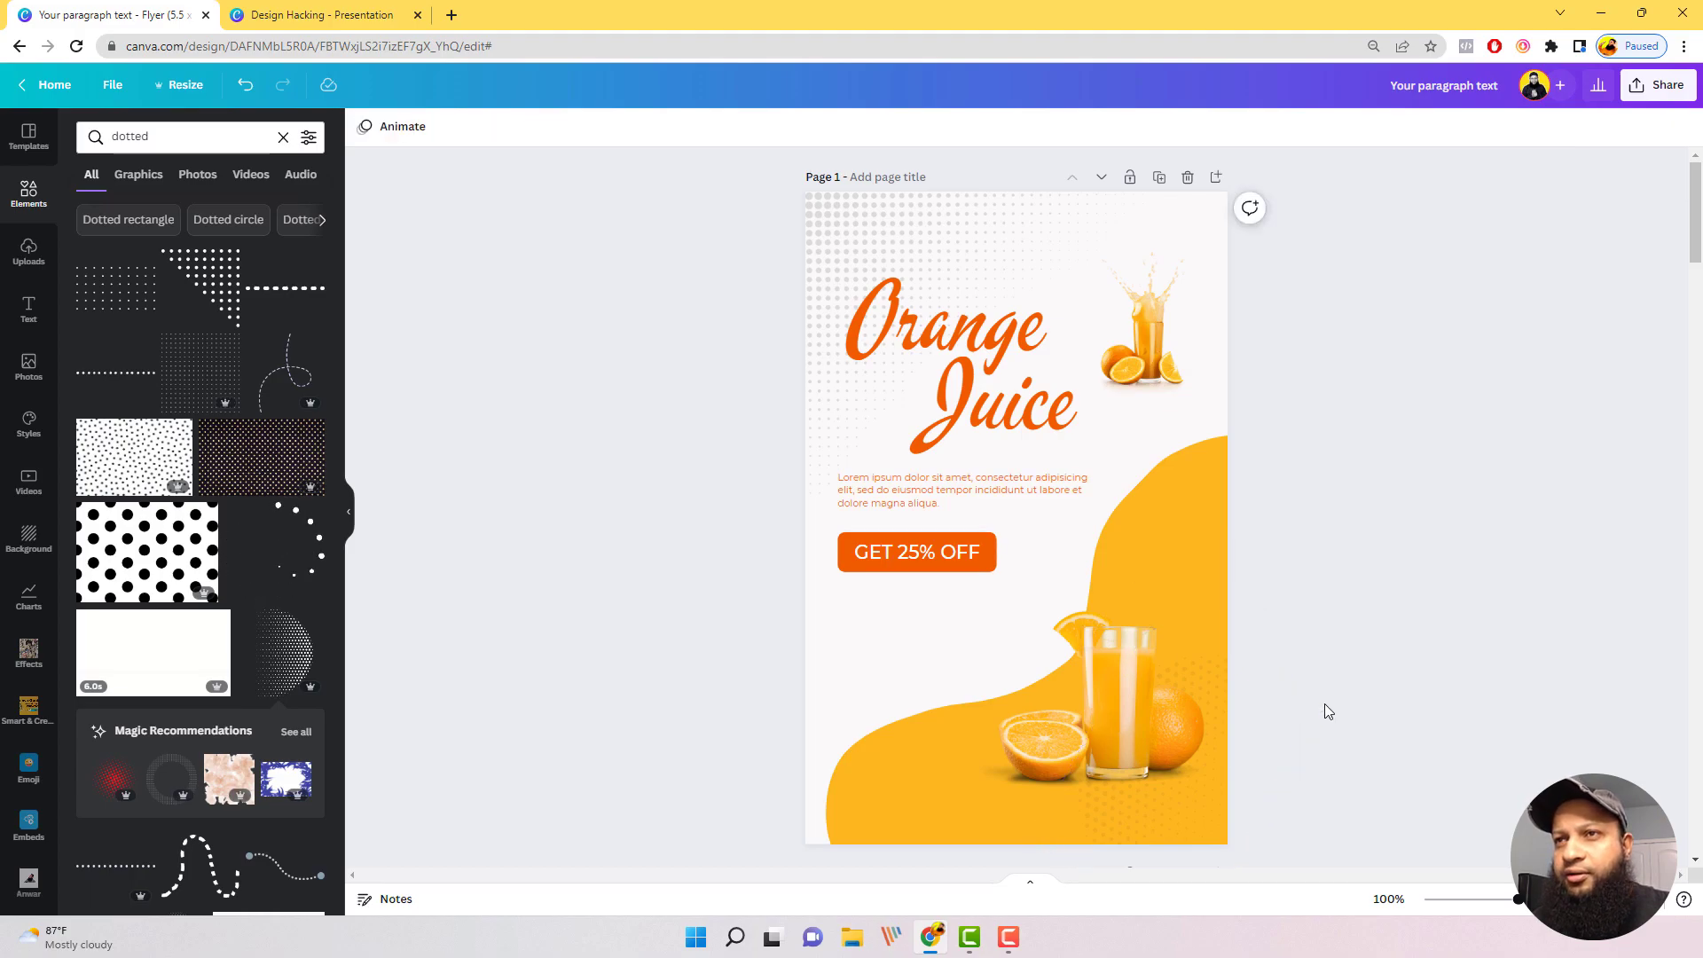
{"action": "left_click", "coordinate": [1210, 774]}
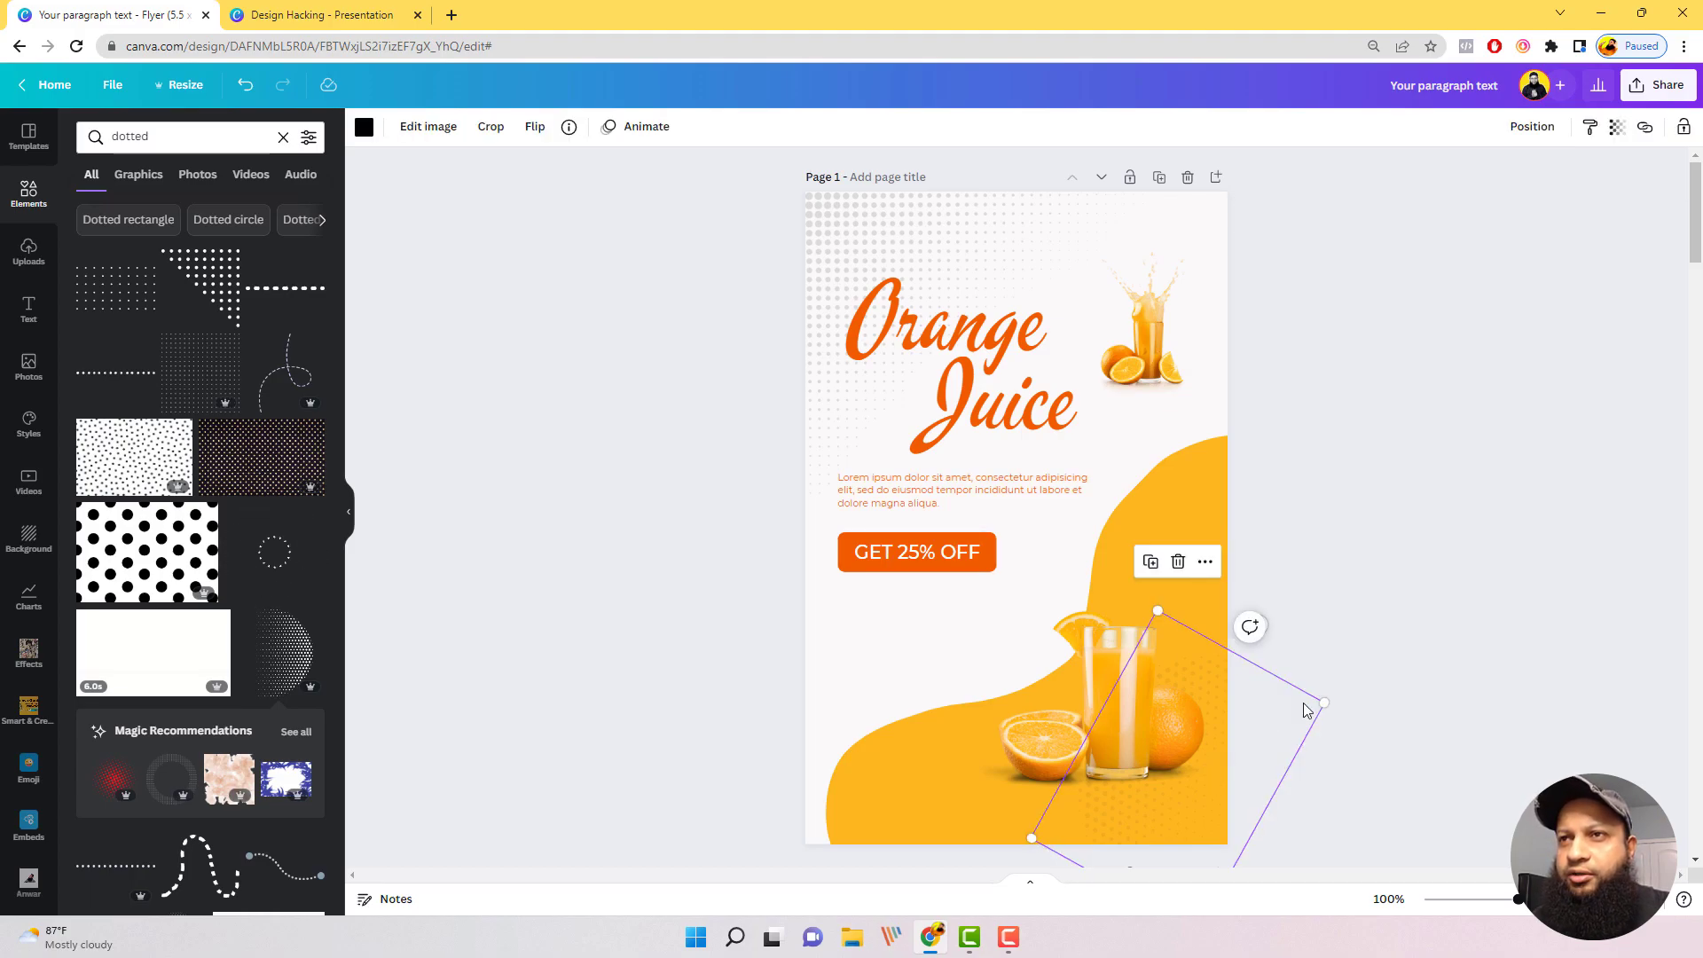
{"action": "left_click_drag", "start_coordinate": [1326, 704], "coordinate": [1544, 561]}
{"action": "left_click_drag", "start_coordinate": [1359, 674], "coordinate": [1286, 733]}
{"action": "left_click", "coordinate": [1477, 640]}
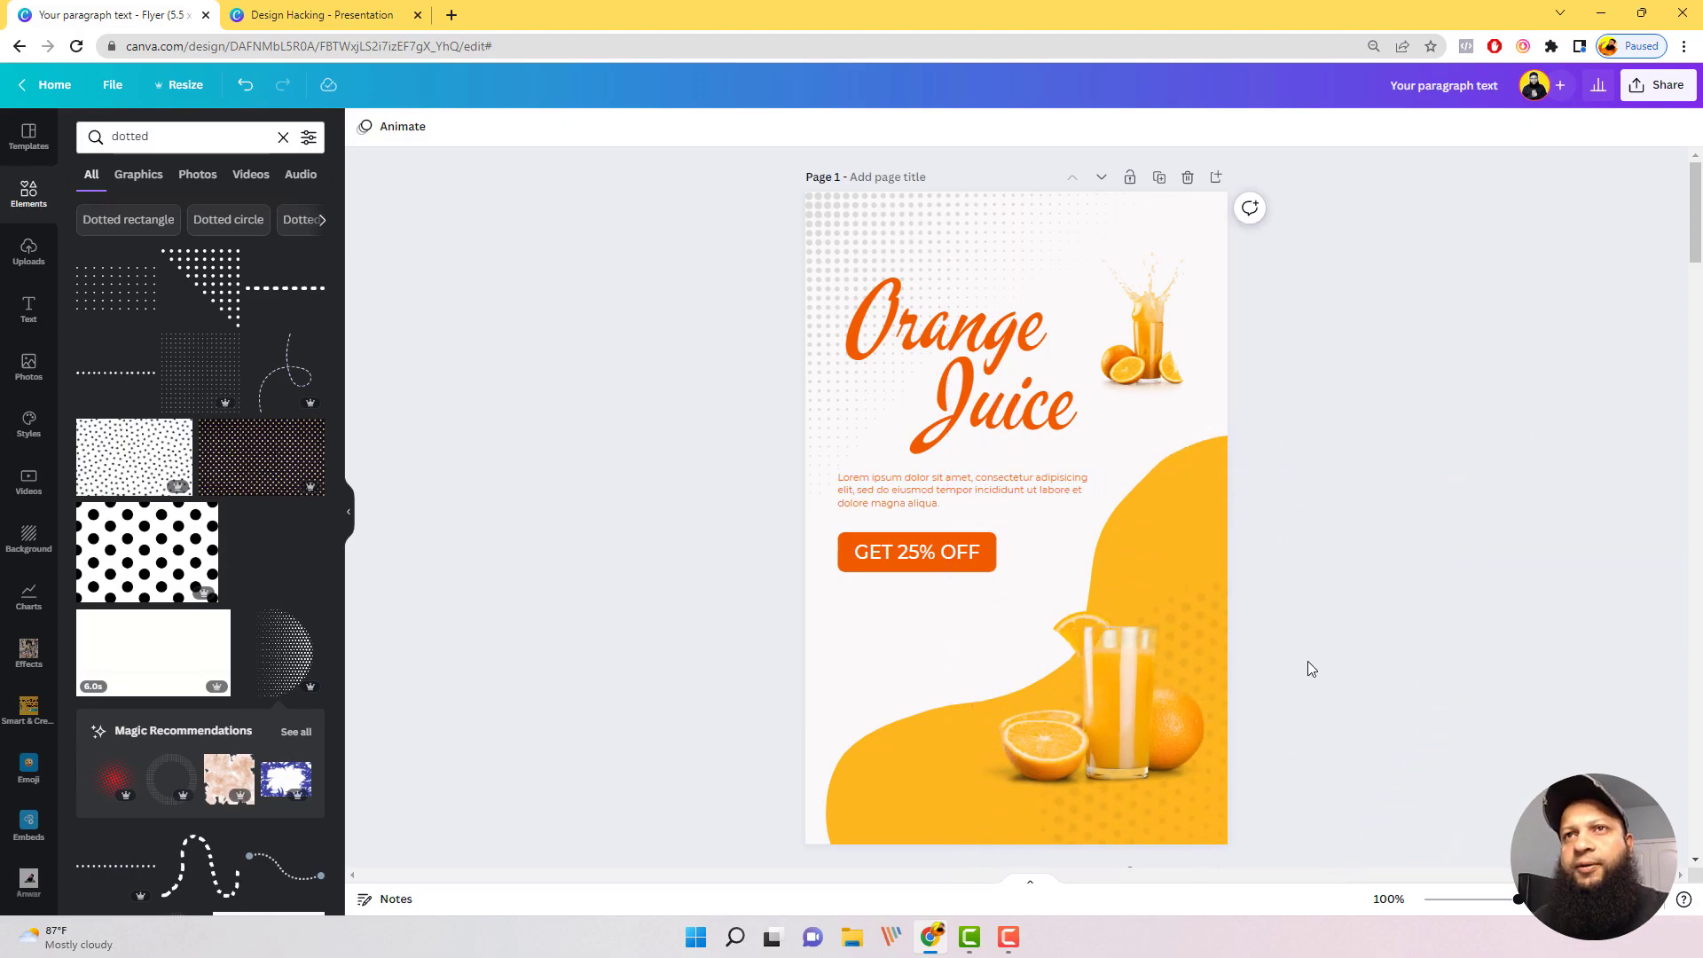
Step: Delete the "TEXTURE" caption and the black rounded shape behind it from the Organic Market flyer on page 2
{"action": "left_click", "coordinate": [1221, 690]}
{"action": "scroll", "coordinate": [1424, 621], "scroll_direction": "down", "scroll_amount": 2}
{"action": "scroll", "coordinate": [1437, 608], "scroll_direction": "down", "scroll_amount": 4}
{"action": "left_click", "coordinate": [1229, 698]}
{"action": "scroll", "coordinate": [1222, 674], "scroll_direction": "down", "scroll_amount": 3}
{"action": "scroll", "coordinate": [1195, 621], "scroll_direction": "up", "scroll_amount": 1}
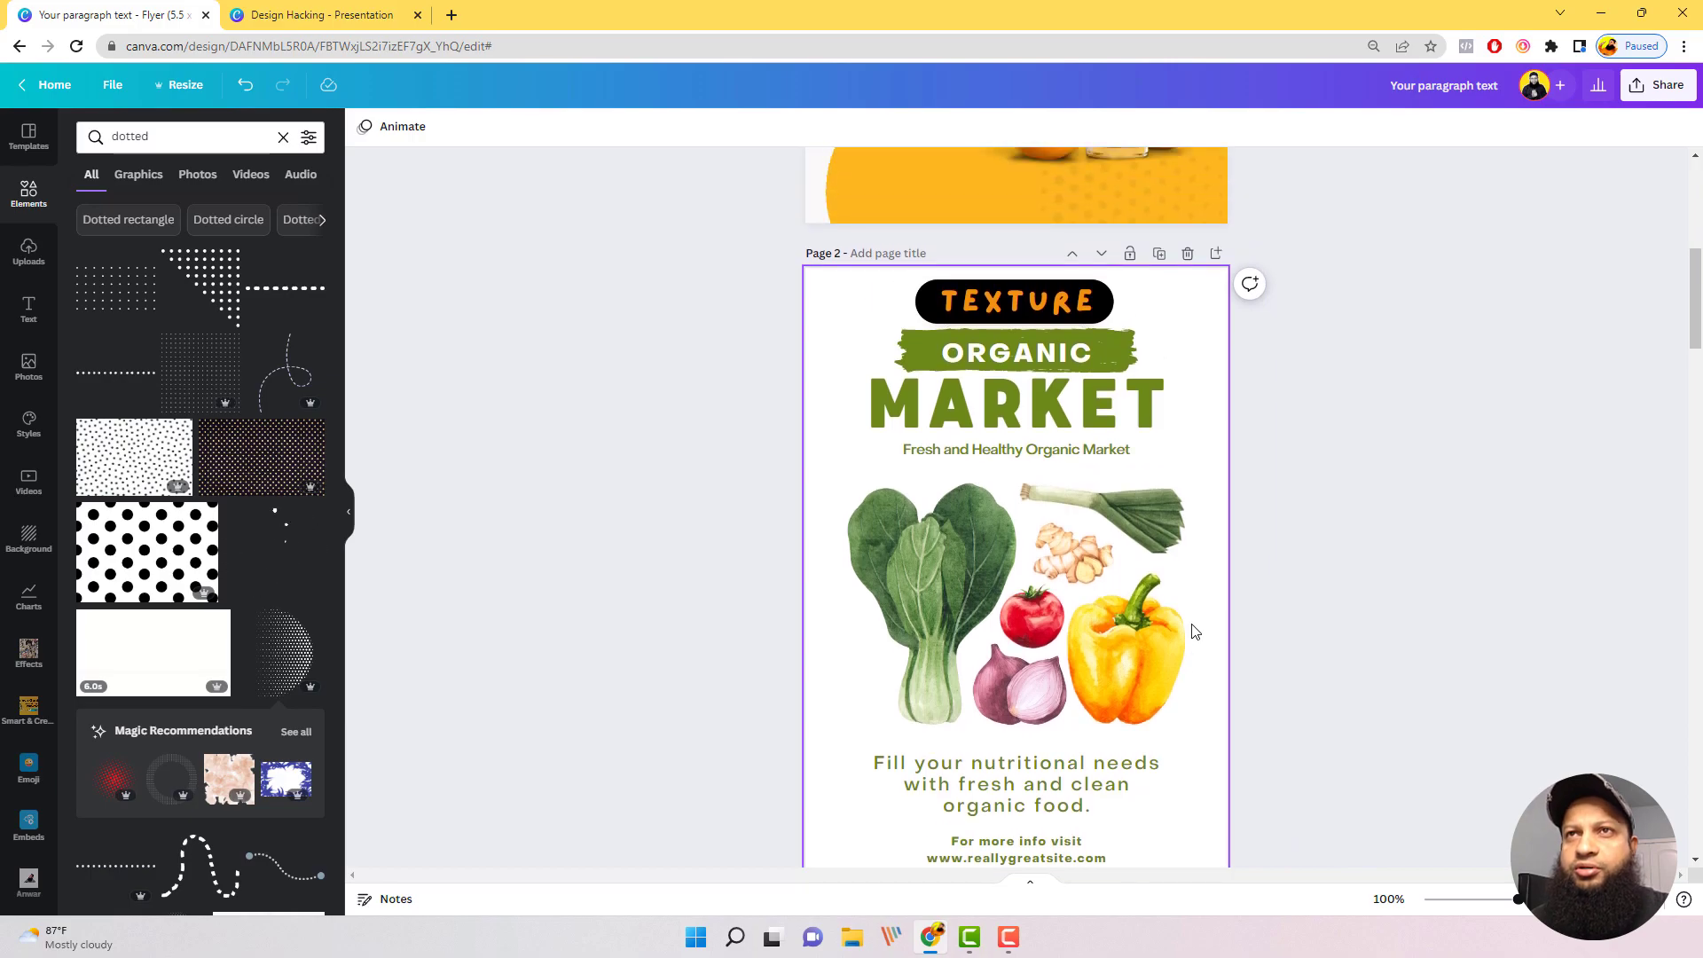
{"action": "scroll", "coordinate": [1171, 531], "scroll_direction": "down", "scroll_amount": 1}
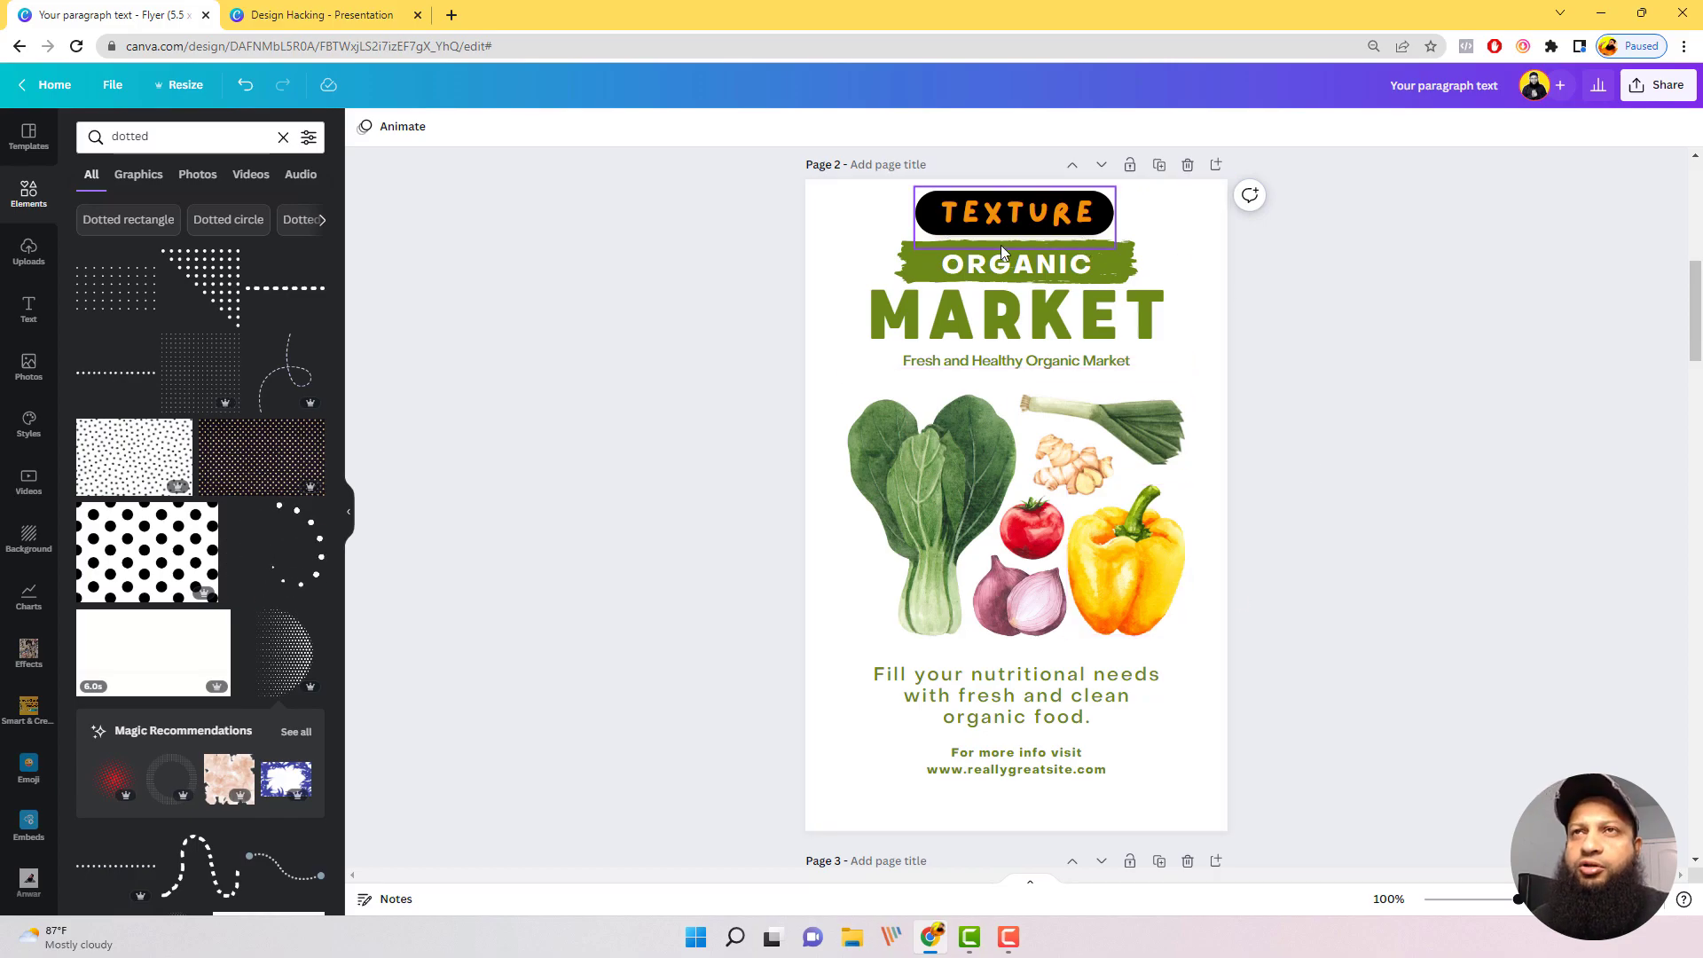
{"action": "left_click", "coordinate": [1076, 210]}
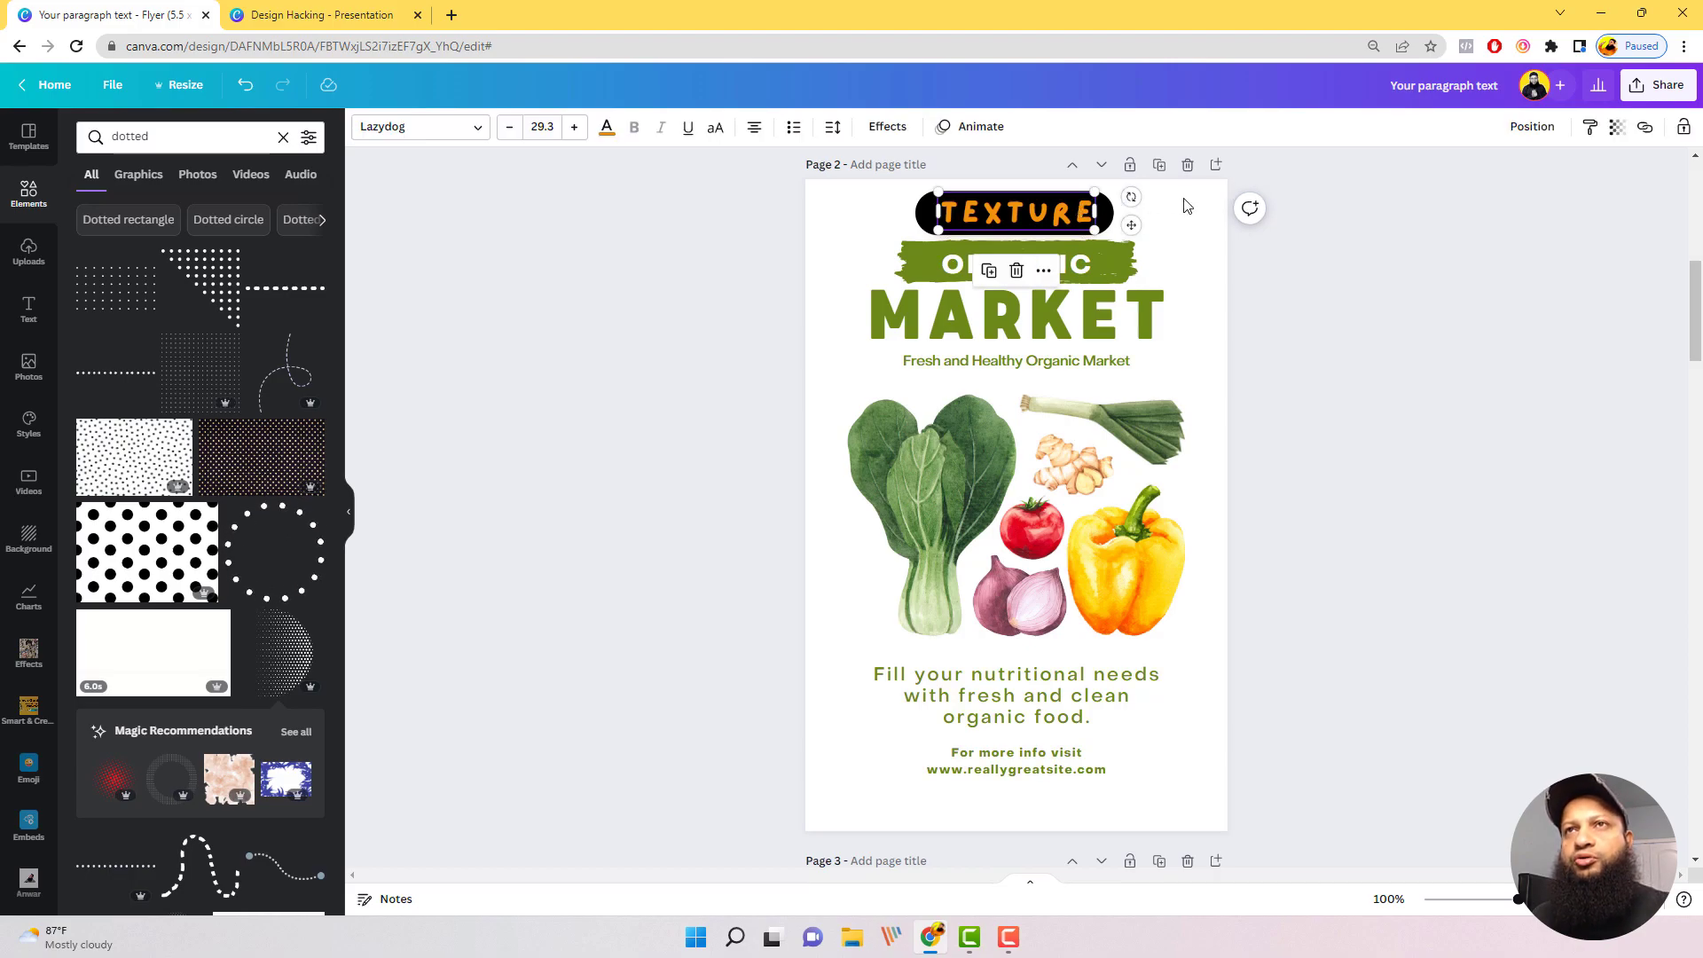
{"action": "left_click", "coordinate": [1181, 222]}
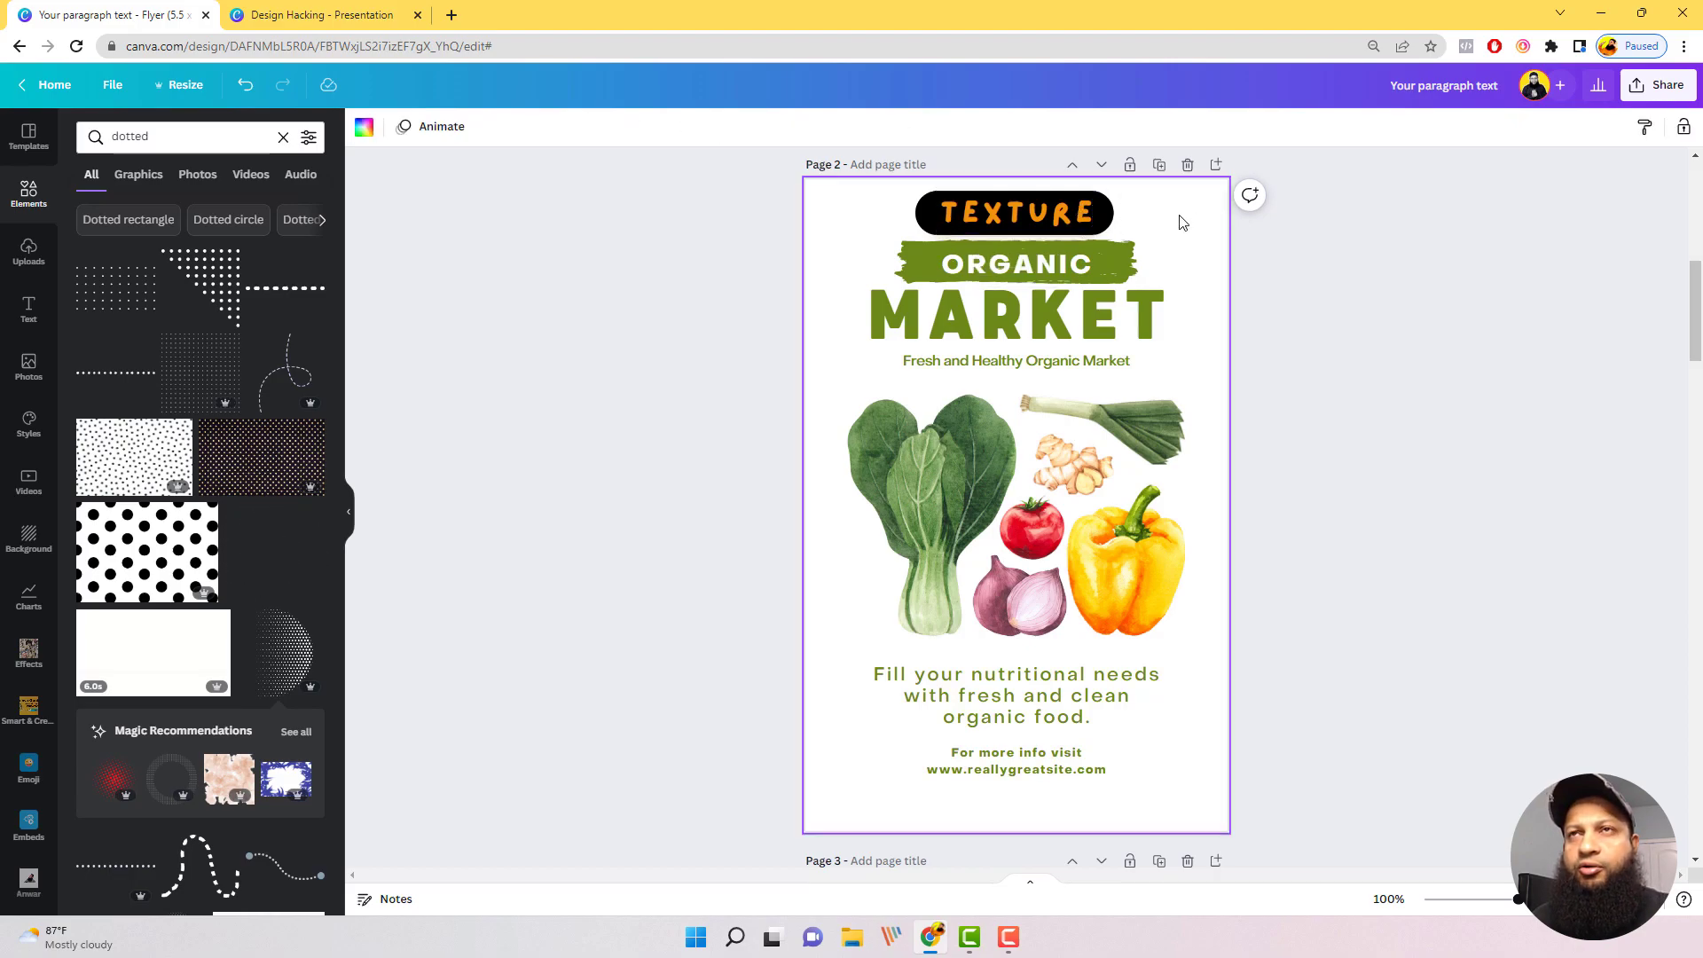
{"action": "left_click", "coordinate": [1025, 211]}
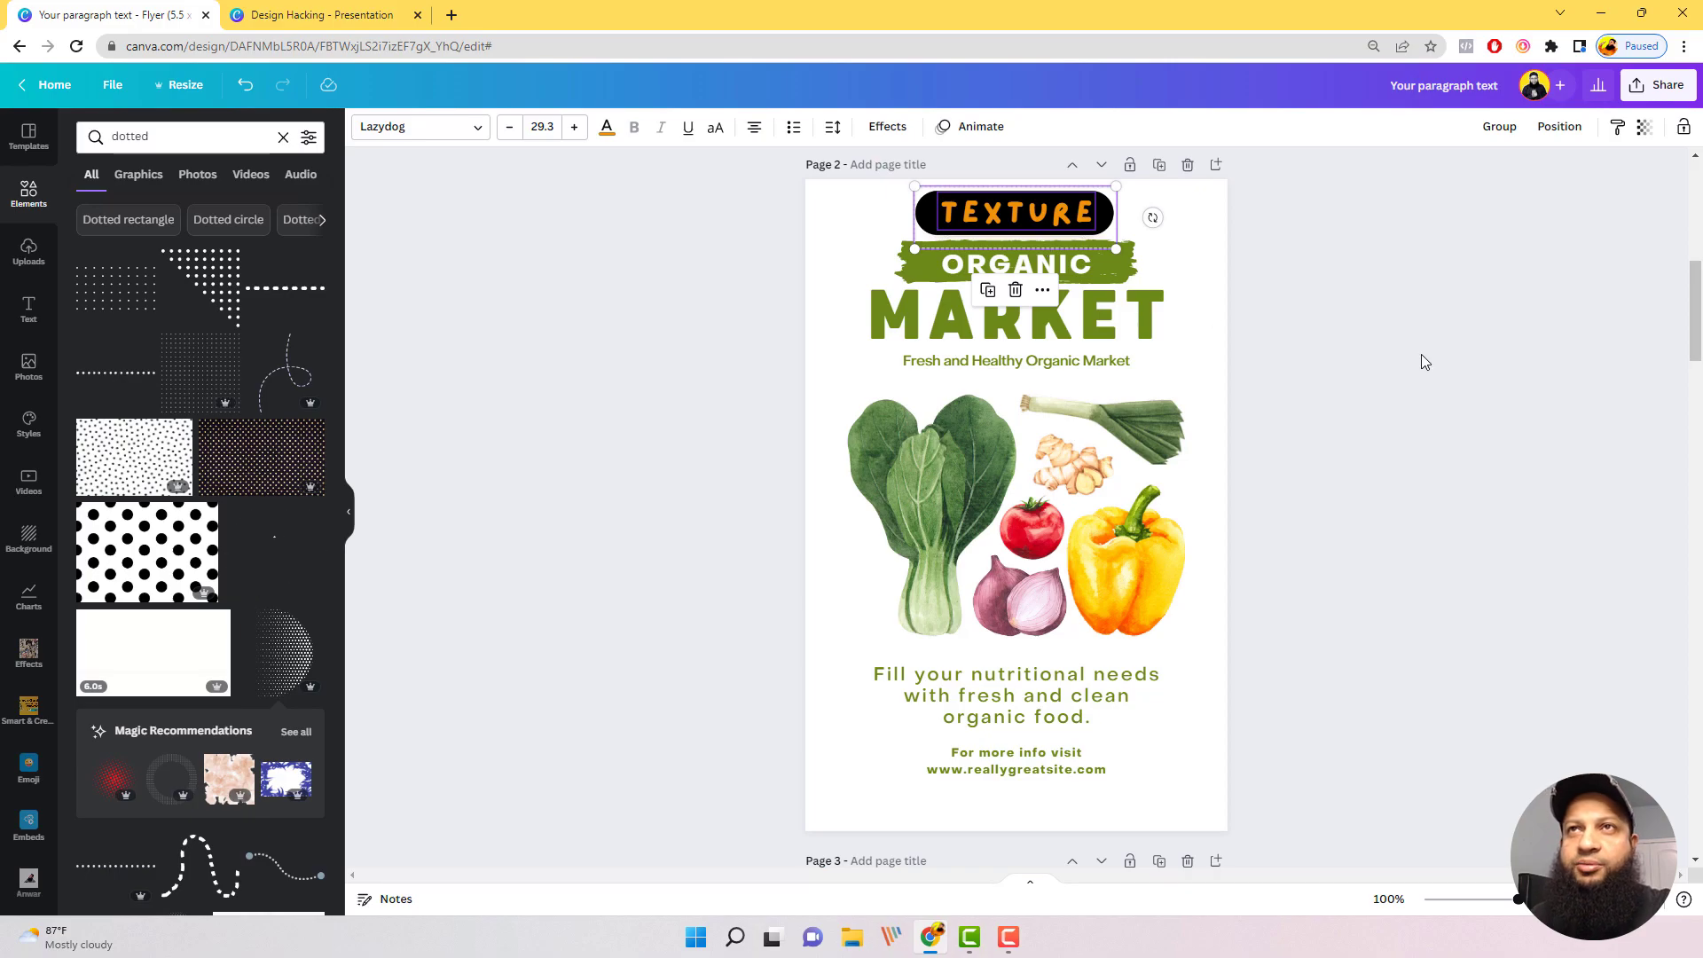
{"action": "key", "text": "Delete"}
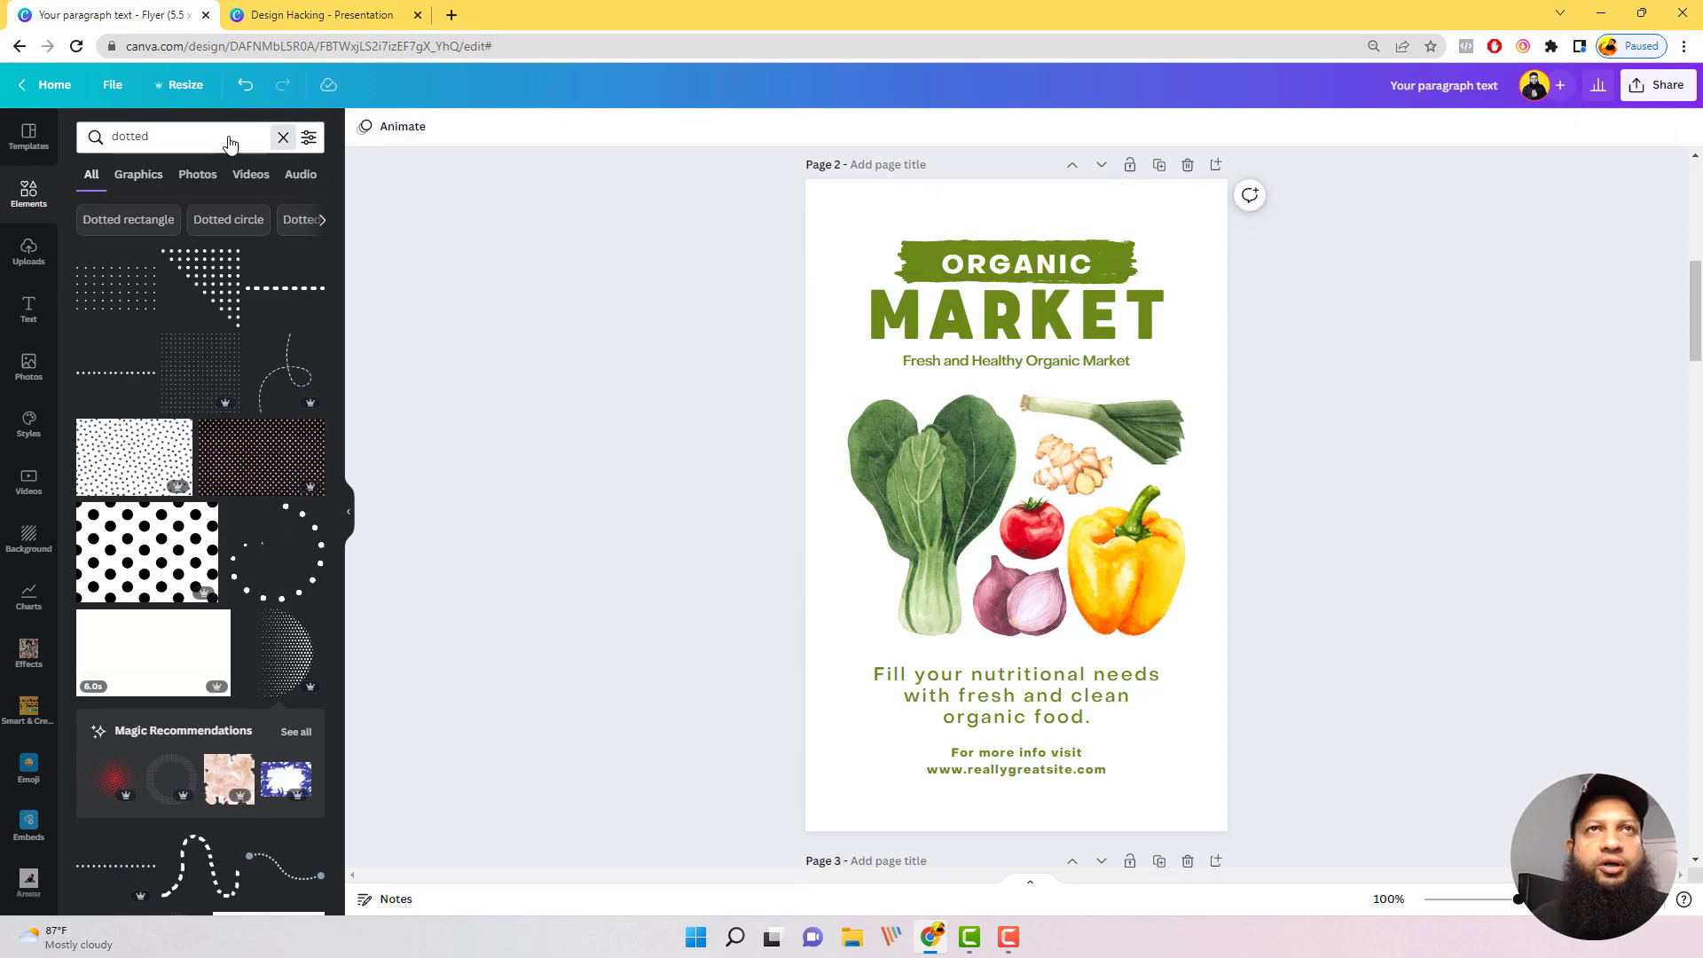
Step: Search the elements library for "texture"
{"action": "left_click", "coordinate": [283, 136]}
{"action": "left_click", "coordinate": [199, 136]}
{"action": "type", "text": "texture"}
{"action": "key", "text": "Return"}
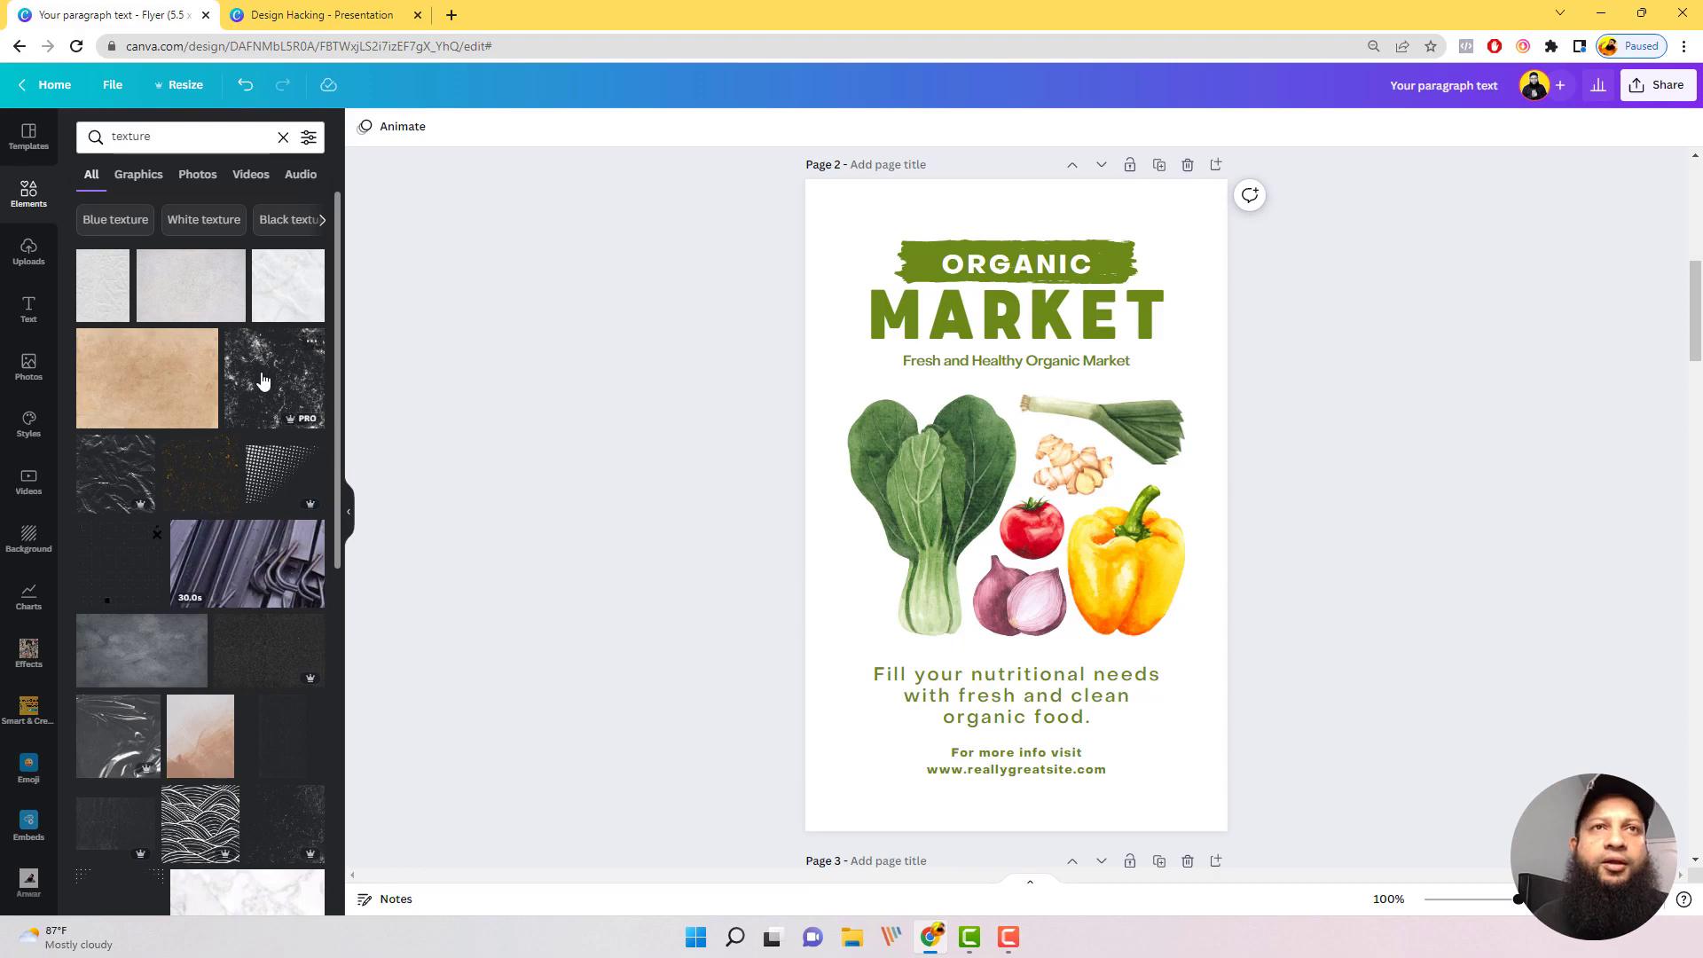
Step: Add the black speckled grunge texture to page 2 and enlarge it until it covers the whole flyer
{"action": "scroll", "coordinate": [241, 709], "scroll_direction": "down", "scroll_amount": 3}
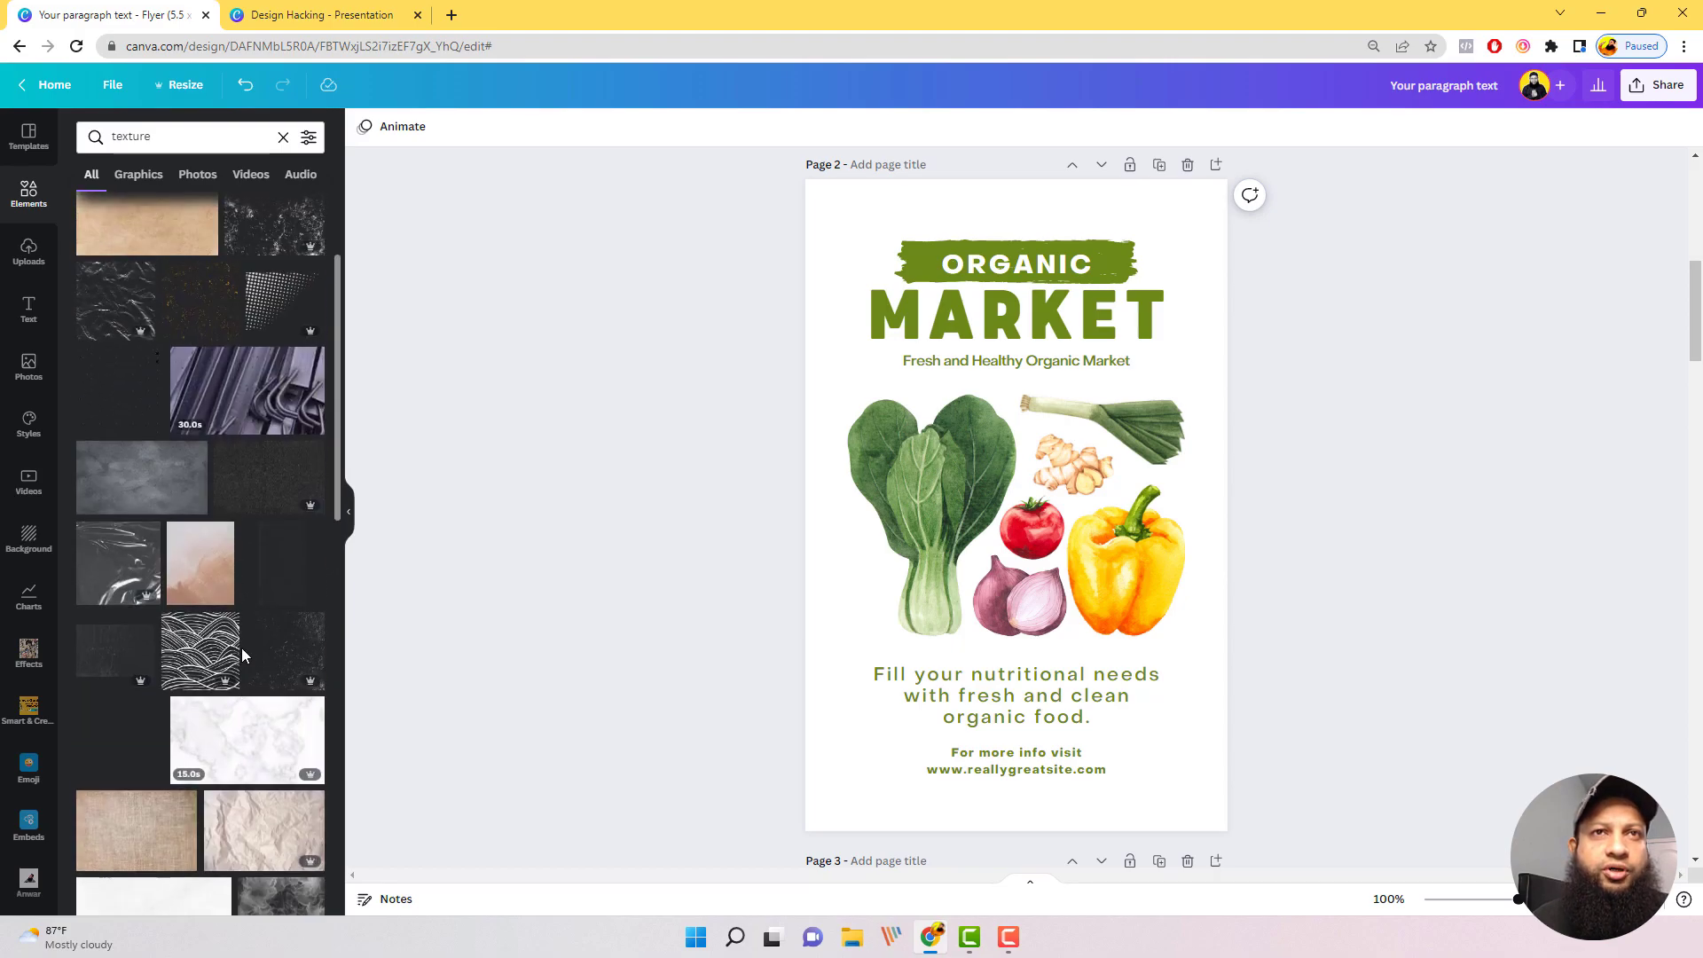
{"action": "scroll", "coordinate": [241, 648], "scroll_direction": "up", "scroll_amount": 3}
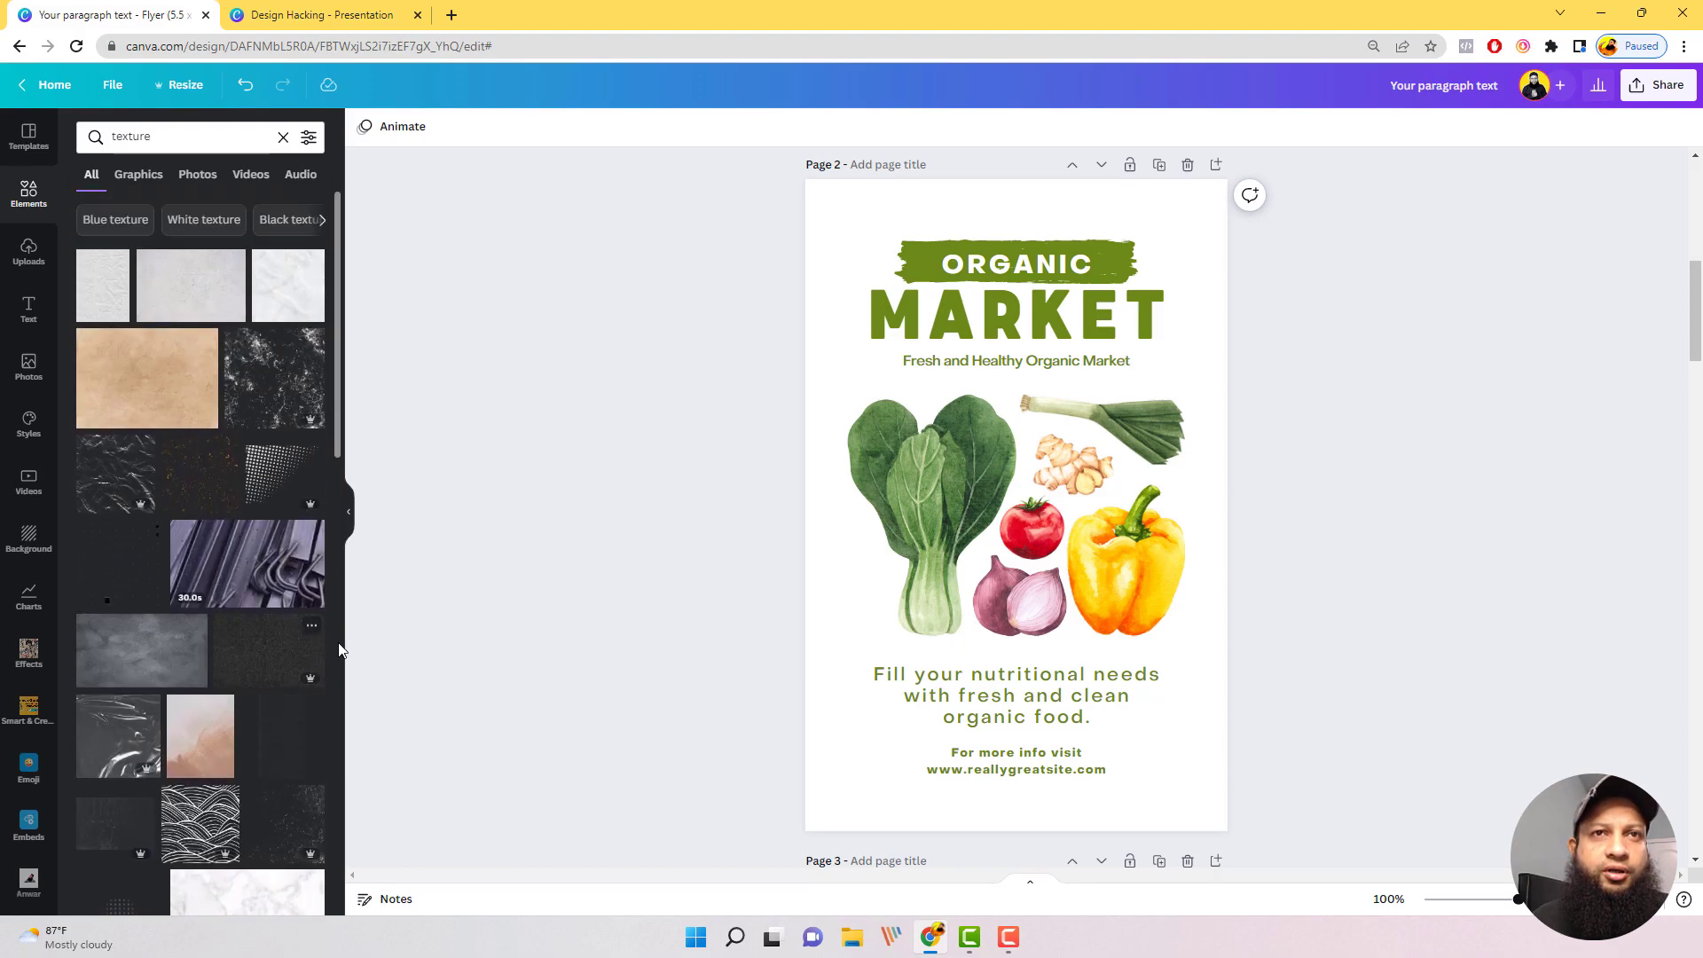
{"action": "left_click", "coordinate": [270, 367]}
{"action": "left_click_drag", "start_coordinate": [950, 518], "coordinate": [889, 244]}
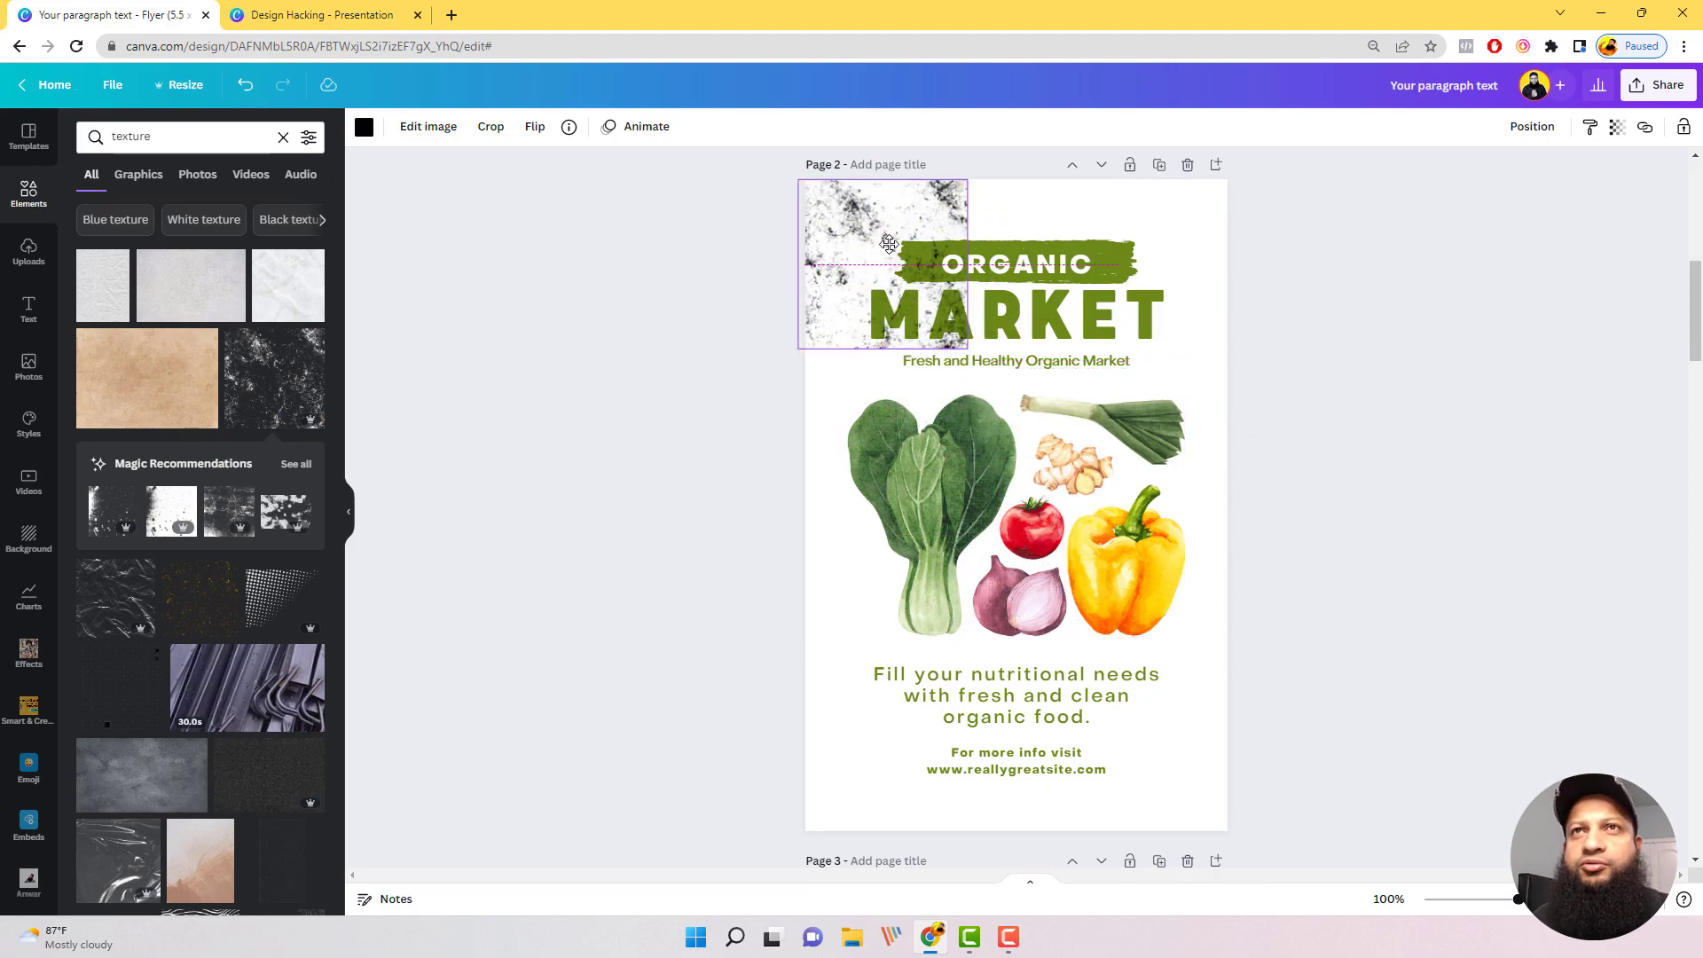
{"action": "left_click_drag", "start_coordinate": [967, 348], "coordinate": [1317, 905]}
{"action": "left_click_drag", "start_coordinate": [1342, 712], "coordinate": [1306, 712]}
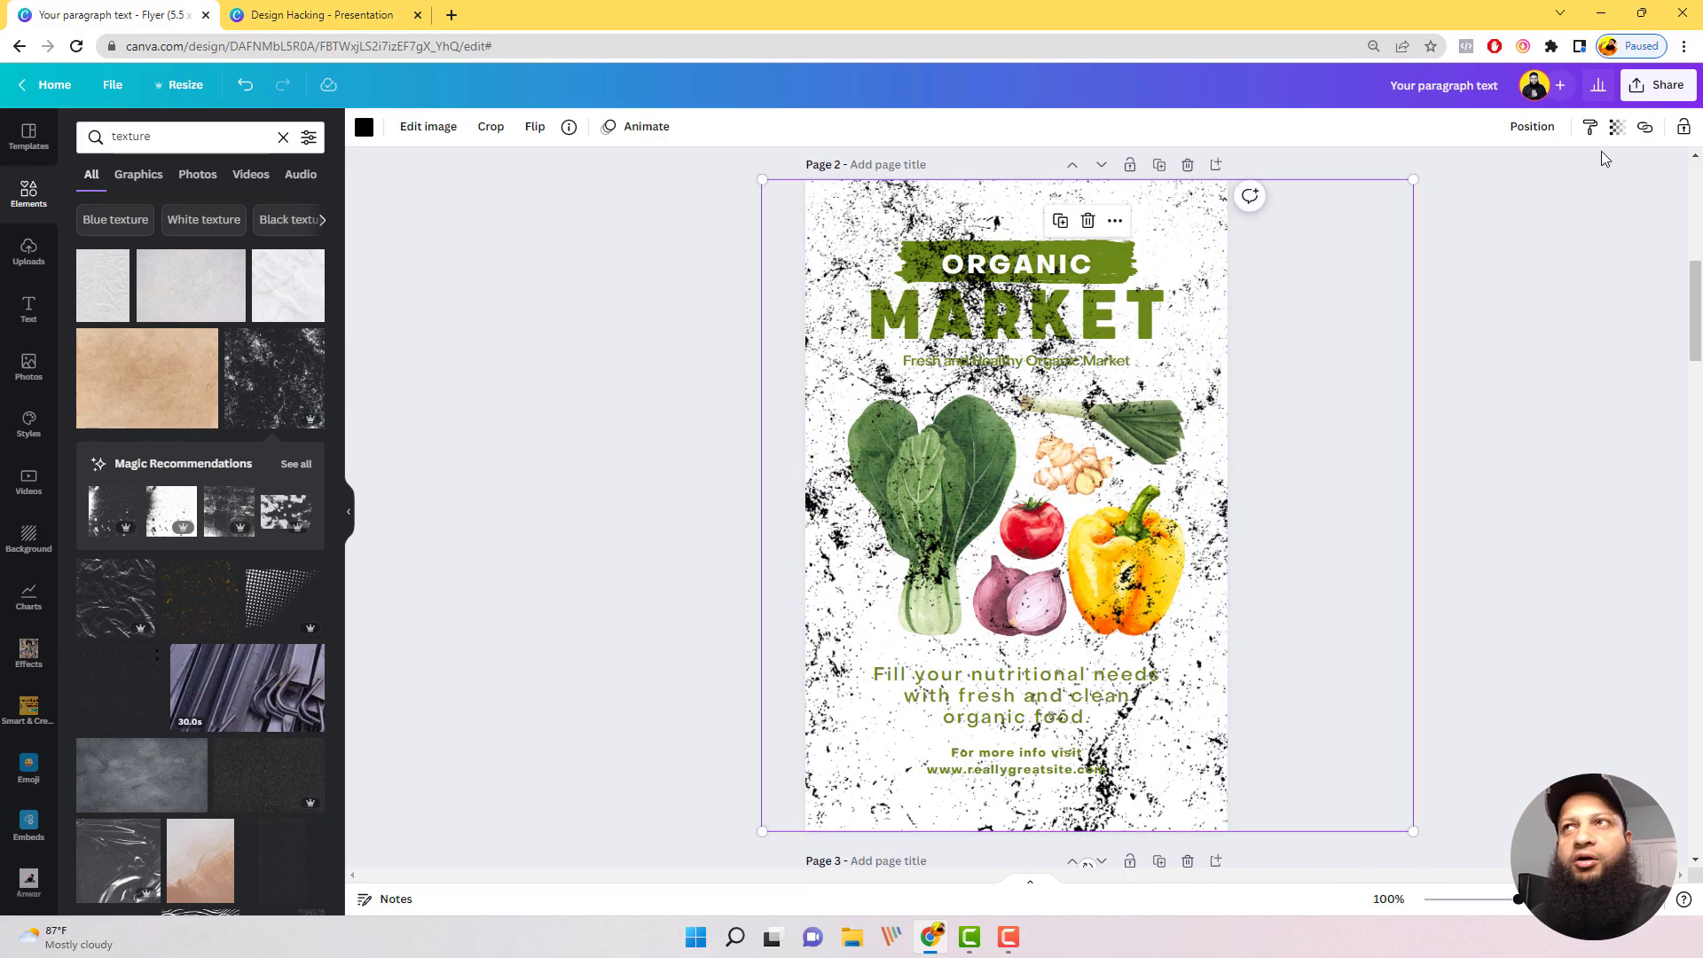
Step: Set the grunge texture's transparency to 10
{"action": "left_click", "coordinate": [370, 130]}
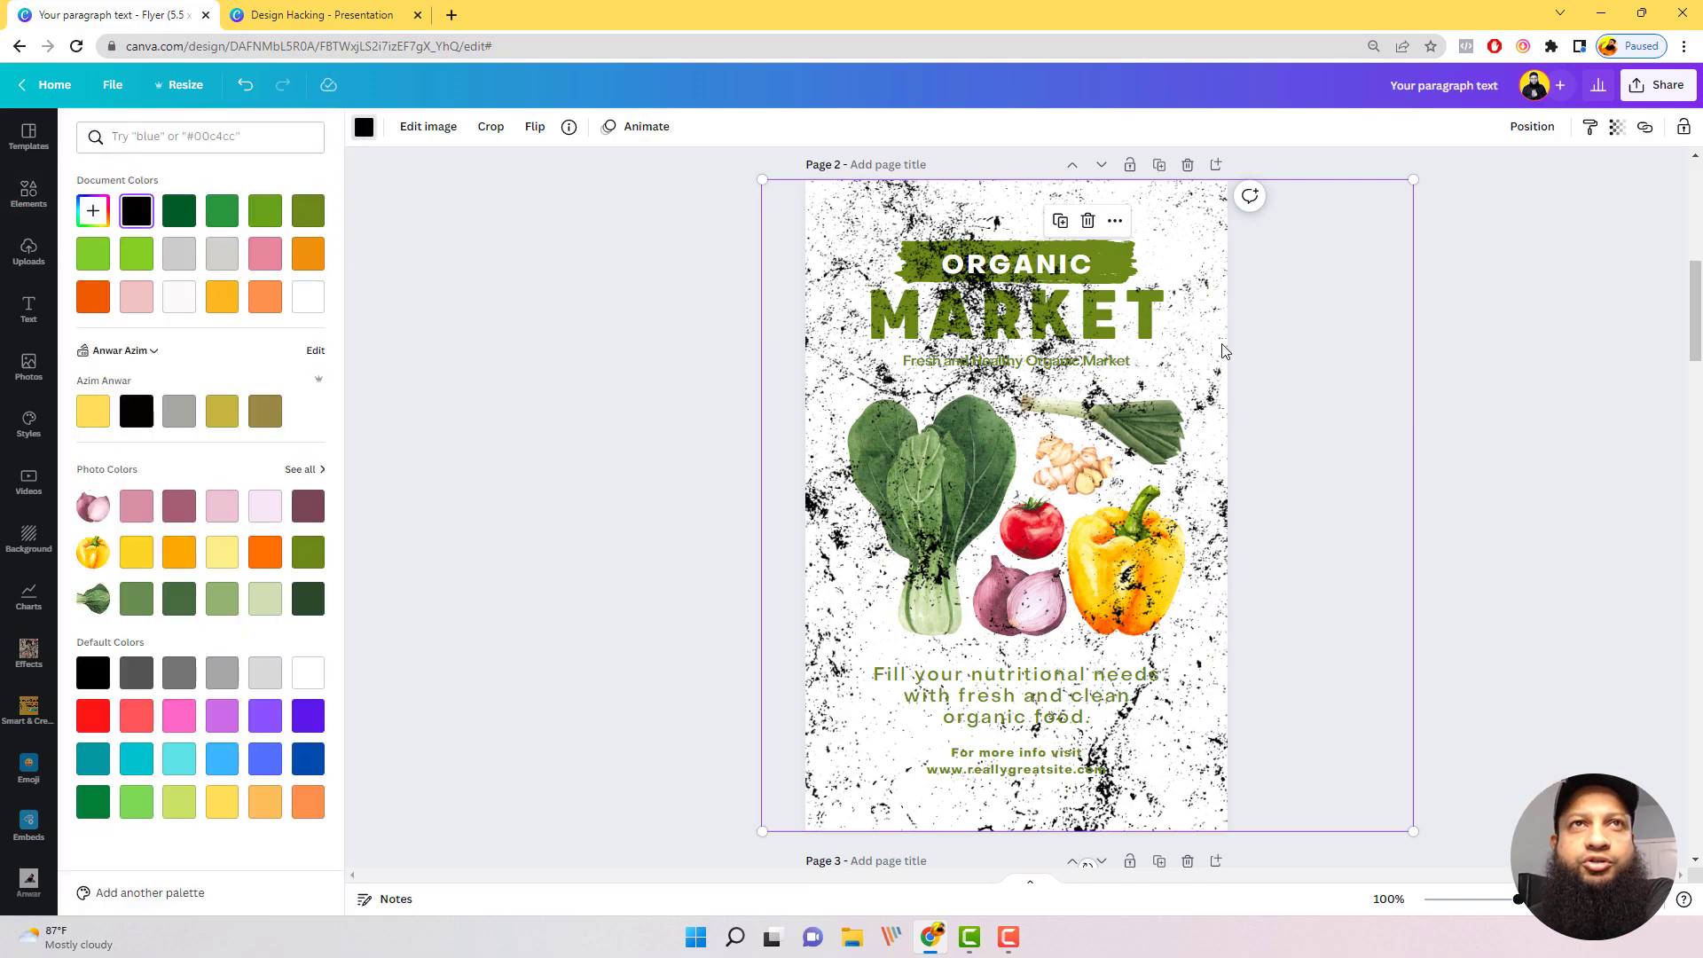
{"action": "key", "text": "Escape"}
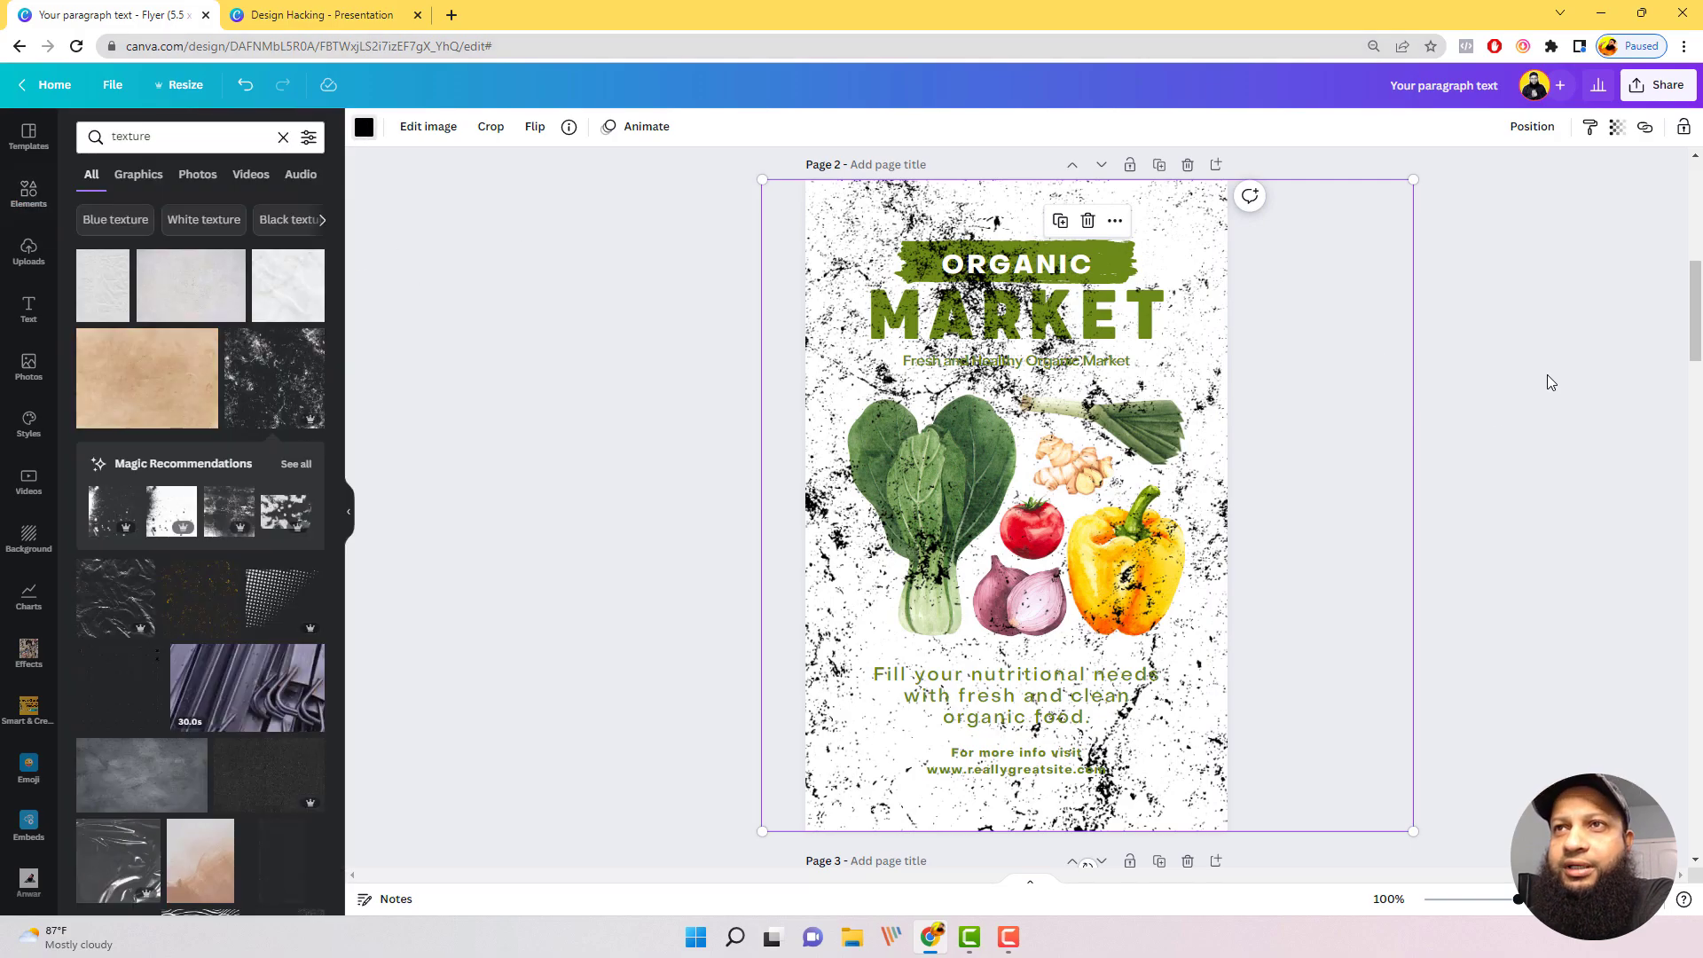
{"action": "left_click", "coordinate": [1616, 127]}
{"action": "left_click_drag", "start_coordinate": [1607, 191], "coordinate": [1462, 192]}
{"action": "left_click_drag", "start_coordinate": [1466, 254], "coordinate": [1471, 254]}
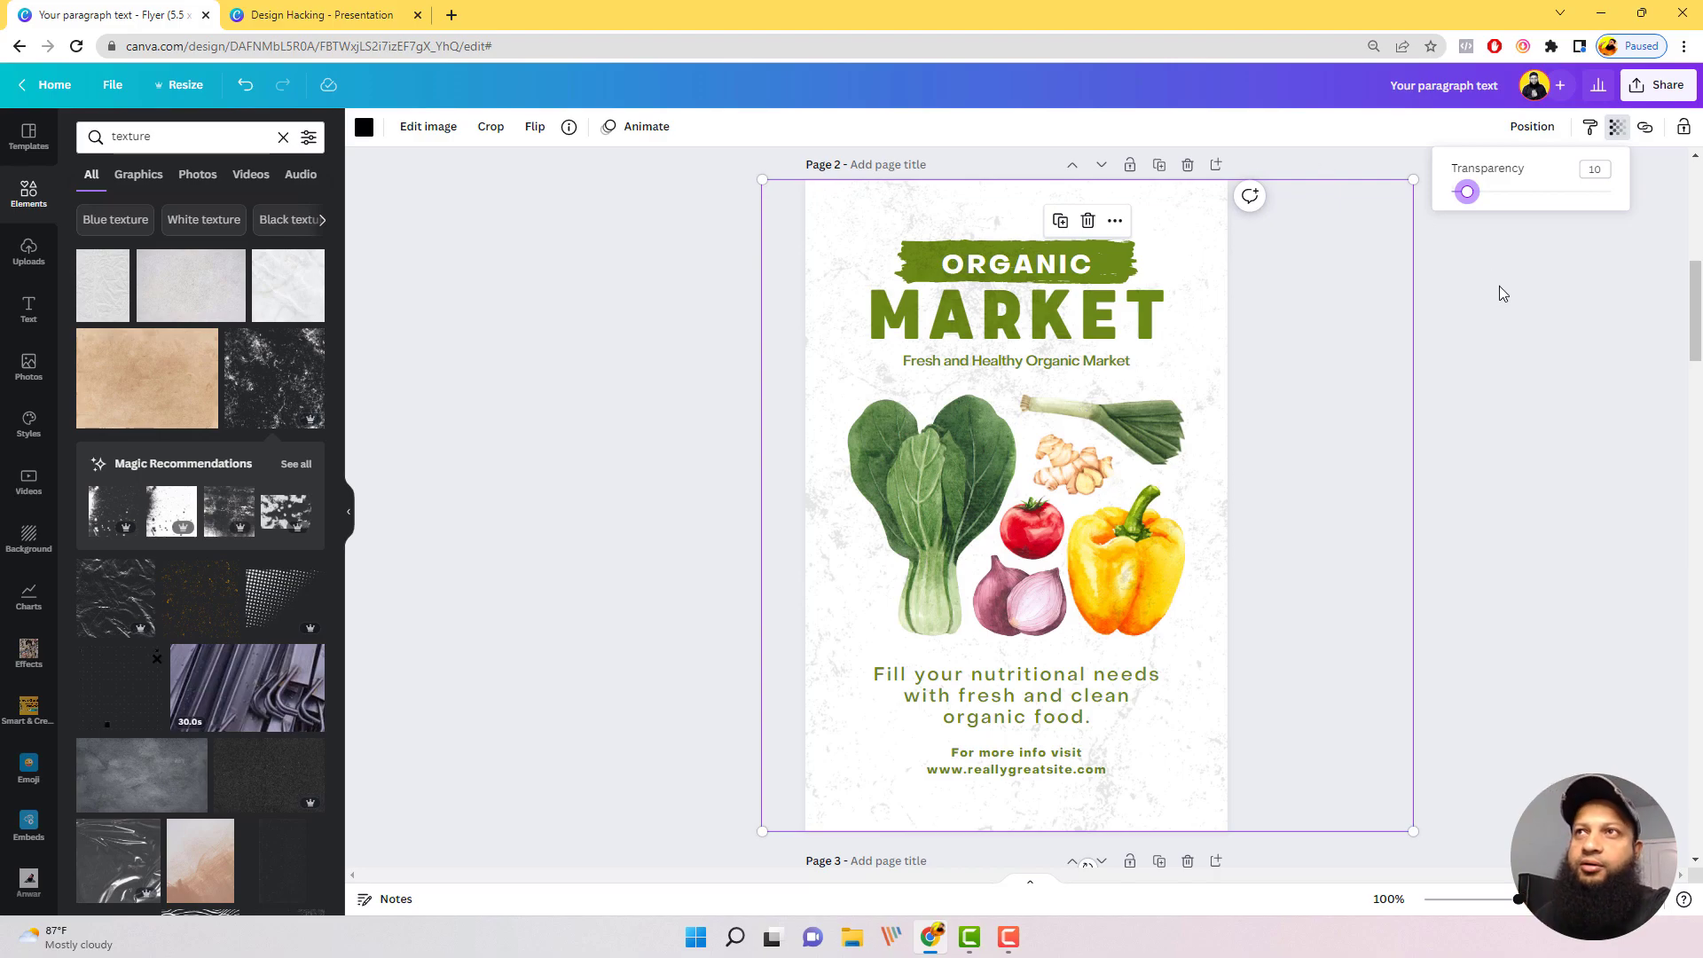
Step: Shift the grunge texture slightly left so it is centred over the page 2 flyer, and send it to the back behind the artwork
{"action": "mouse_move", "coordinate": [1333, 303]}
{"action": "left_mouse_down"}
{"action": "mouse_move", "coordinate": [1312, 293]}
{"action": "mouse_move", "coordinate": [1317, 306]}
{"action": "left_mouse_up"}
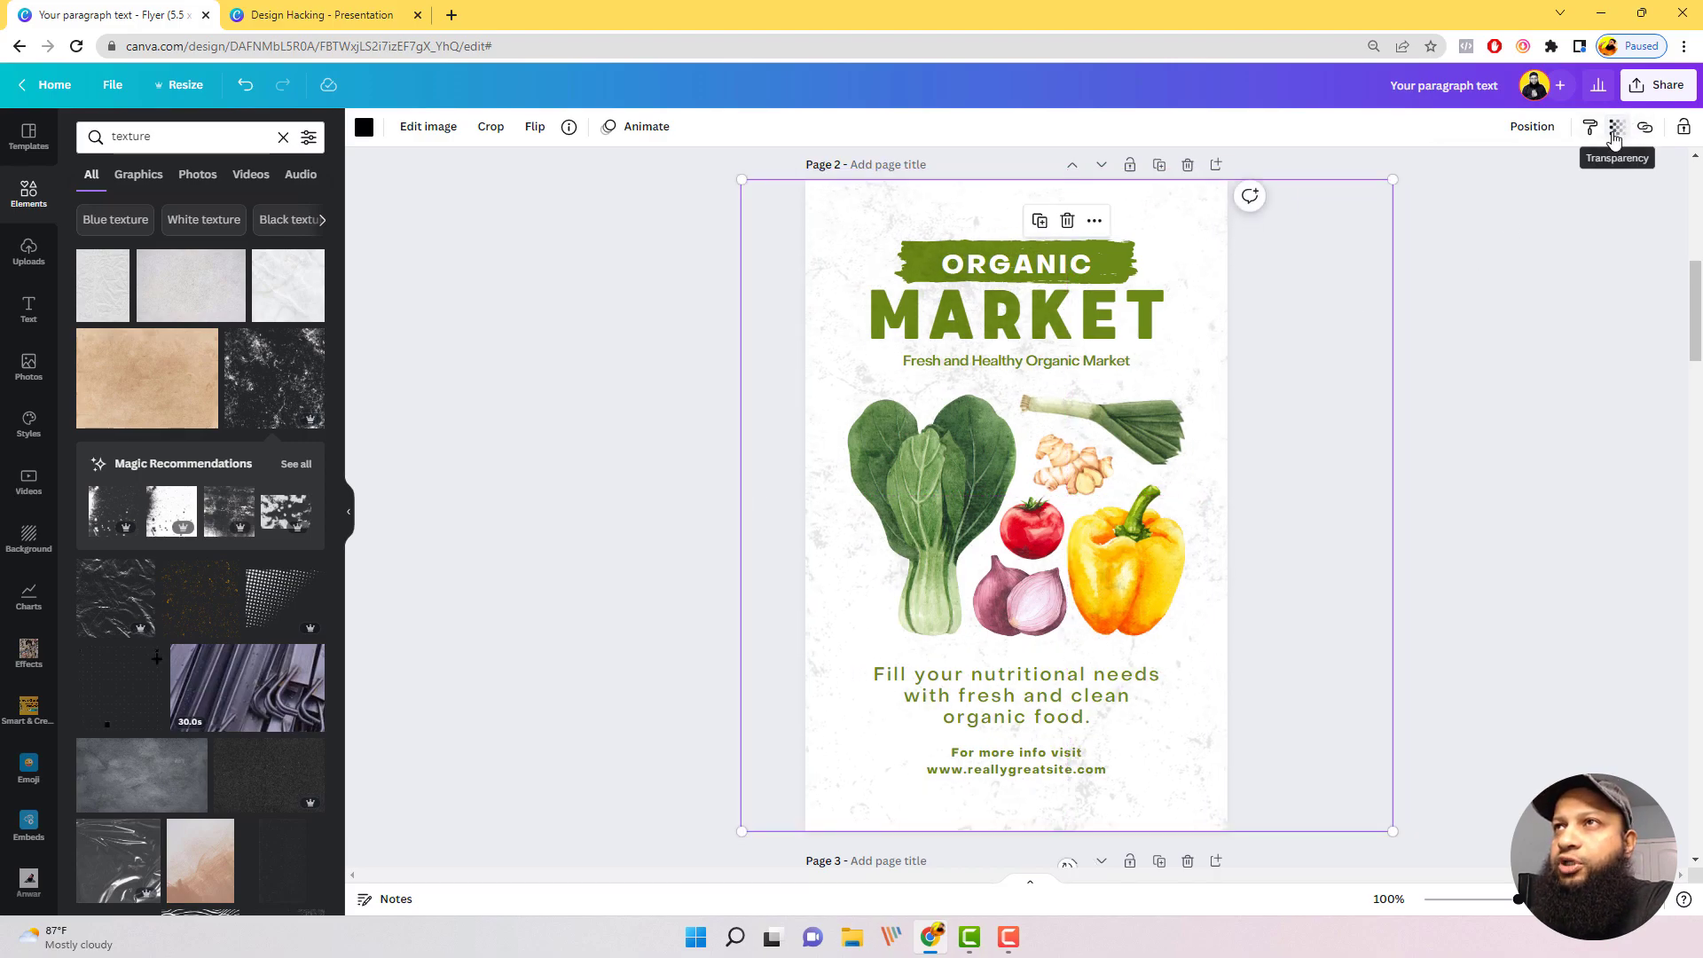
{"action": "left_click", "coordinate": [1530, 129]}
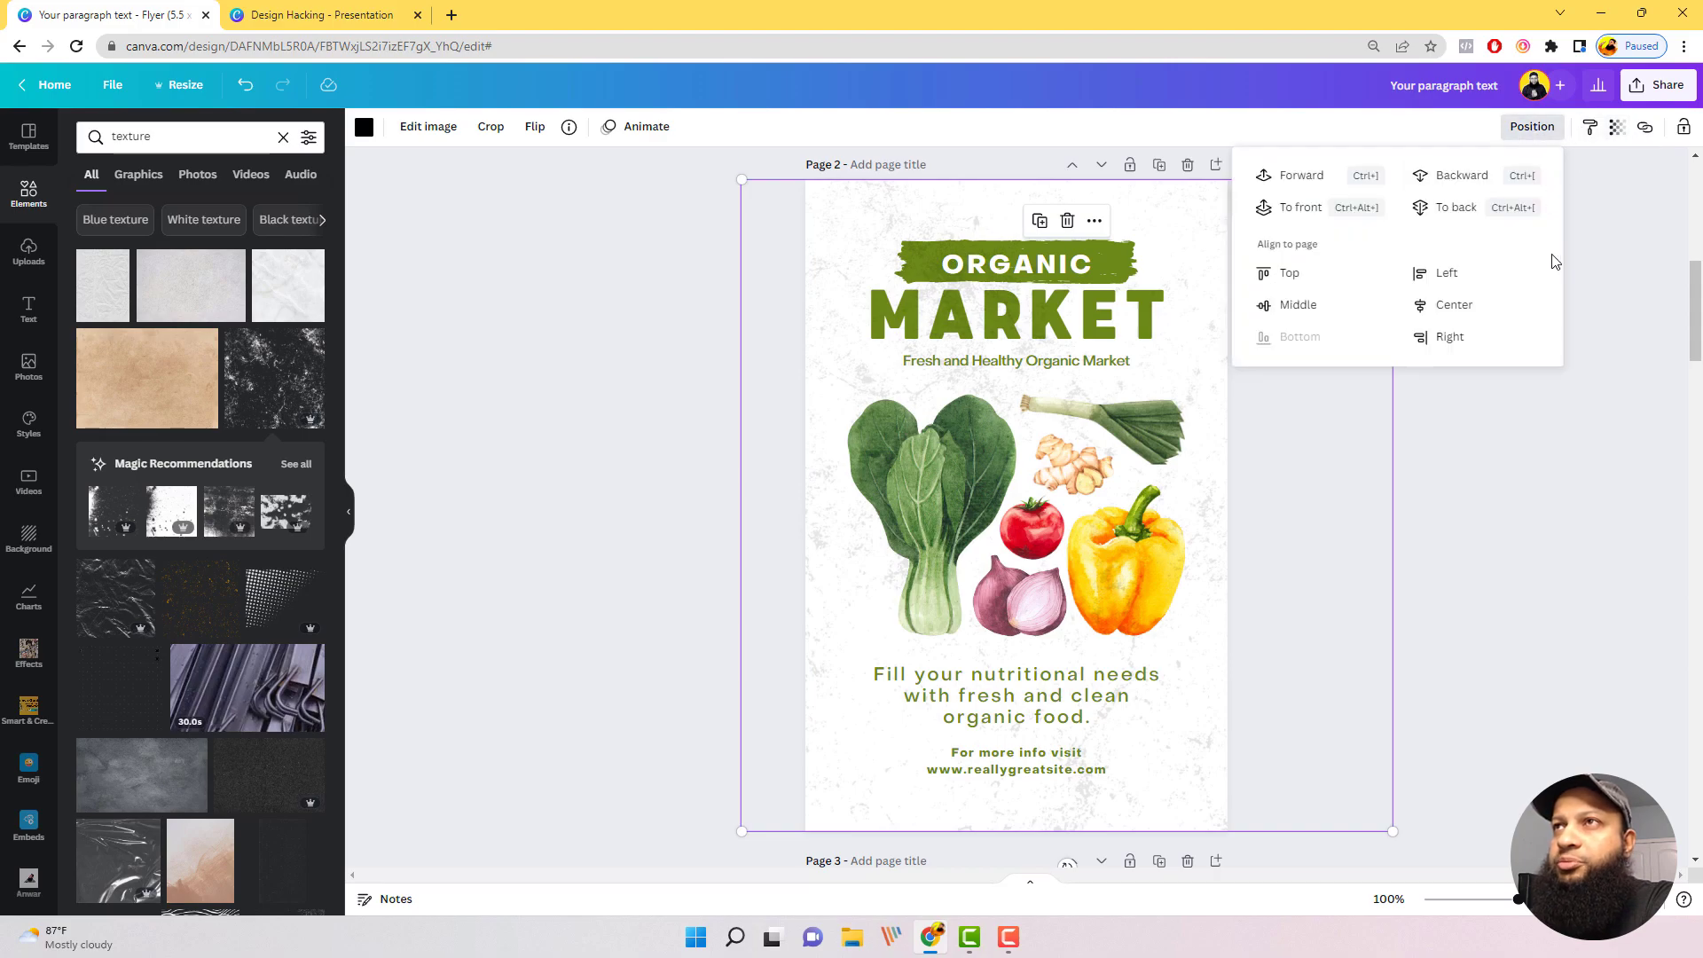
{"action": "left_click", "coordinate": [1455, 207]}
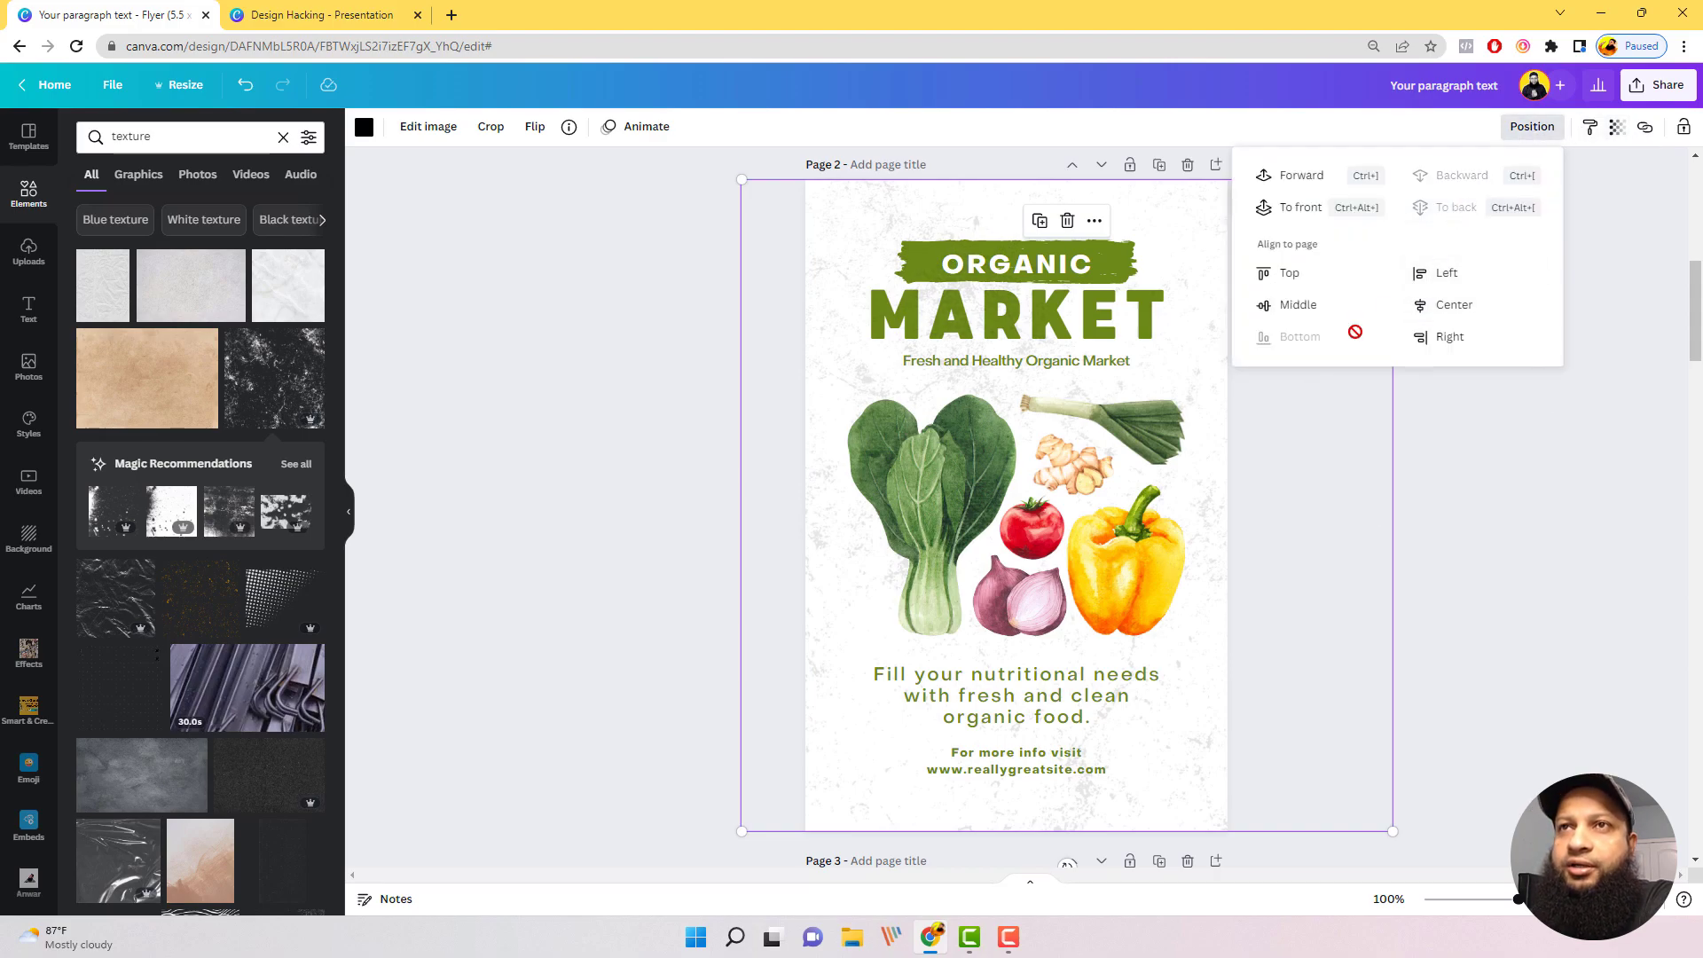
{"action": "left_click", "coordinate": [1609, 338]}
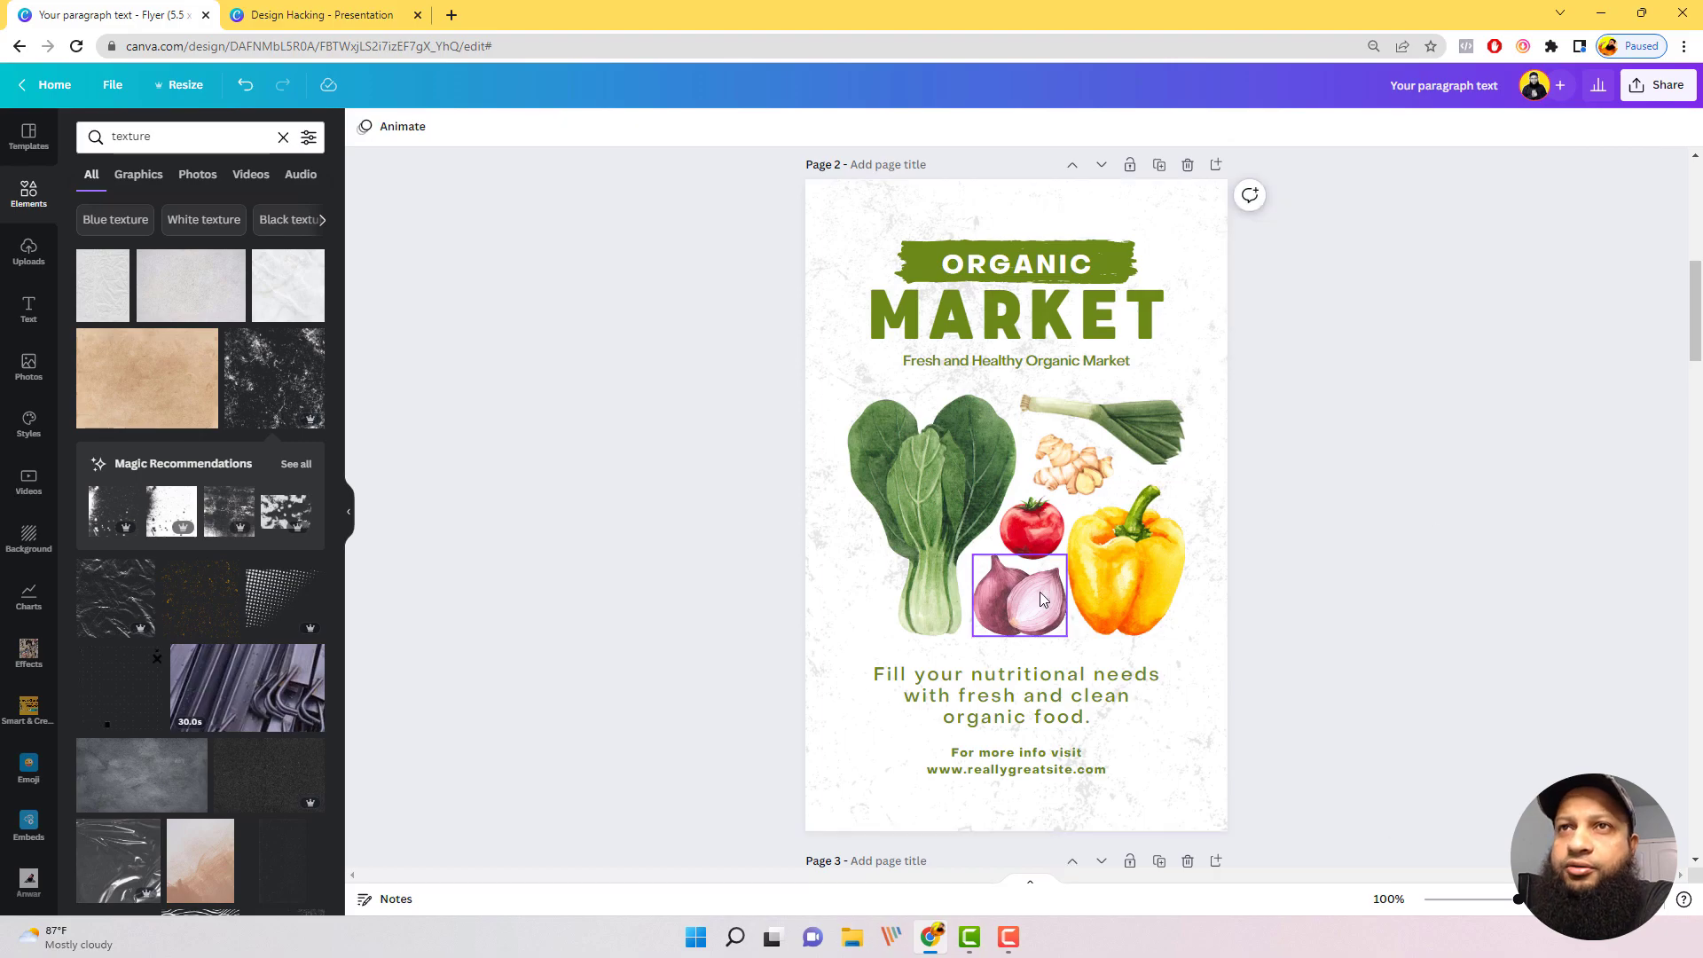
{"action": "left_click", "coordinate": [950, 504]}
{"action": "left_click_drag", "start_coordinate": [950, 504], "coordinate": [948, 506]}
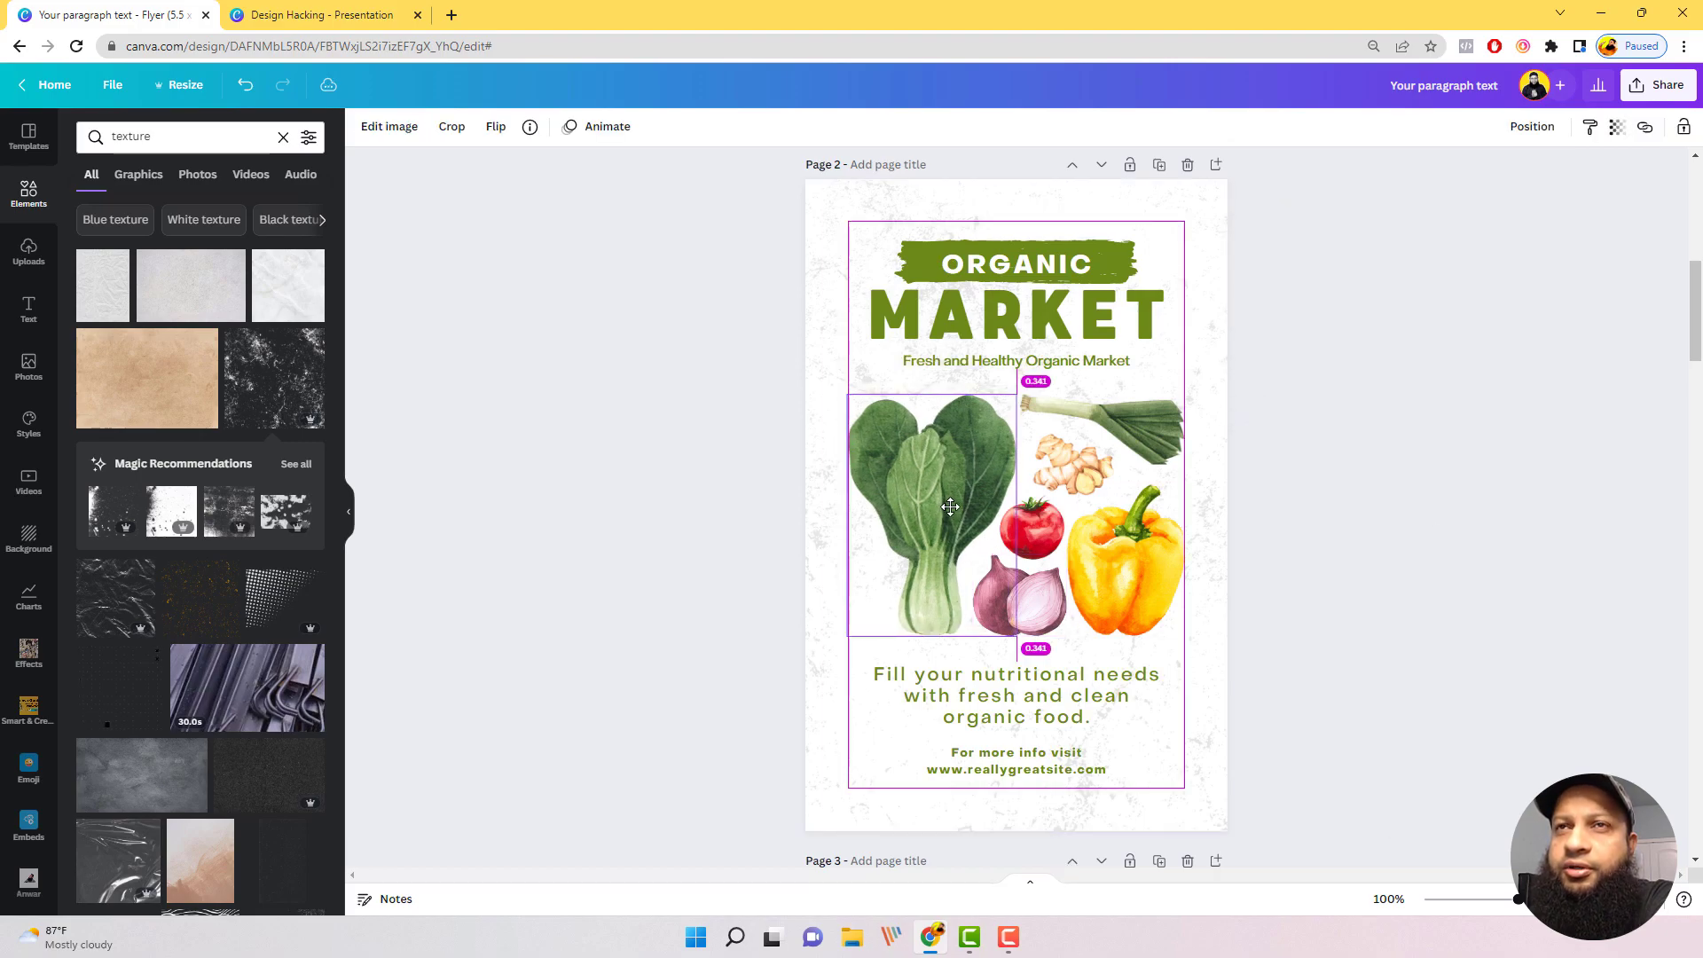
Step: Set the grunge texture's transparency to 7 and recolour it with the dark green from the document colors
{"action": "left_click", "coordinate": [1207, 233]}
{"action": "left_click", "coordinate": [1617, 126]}
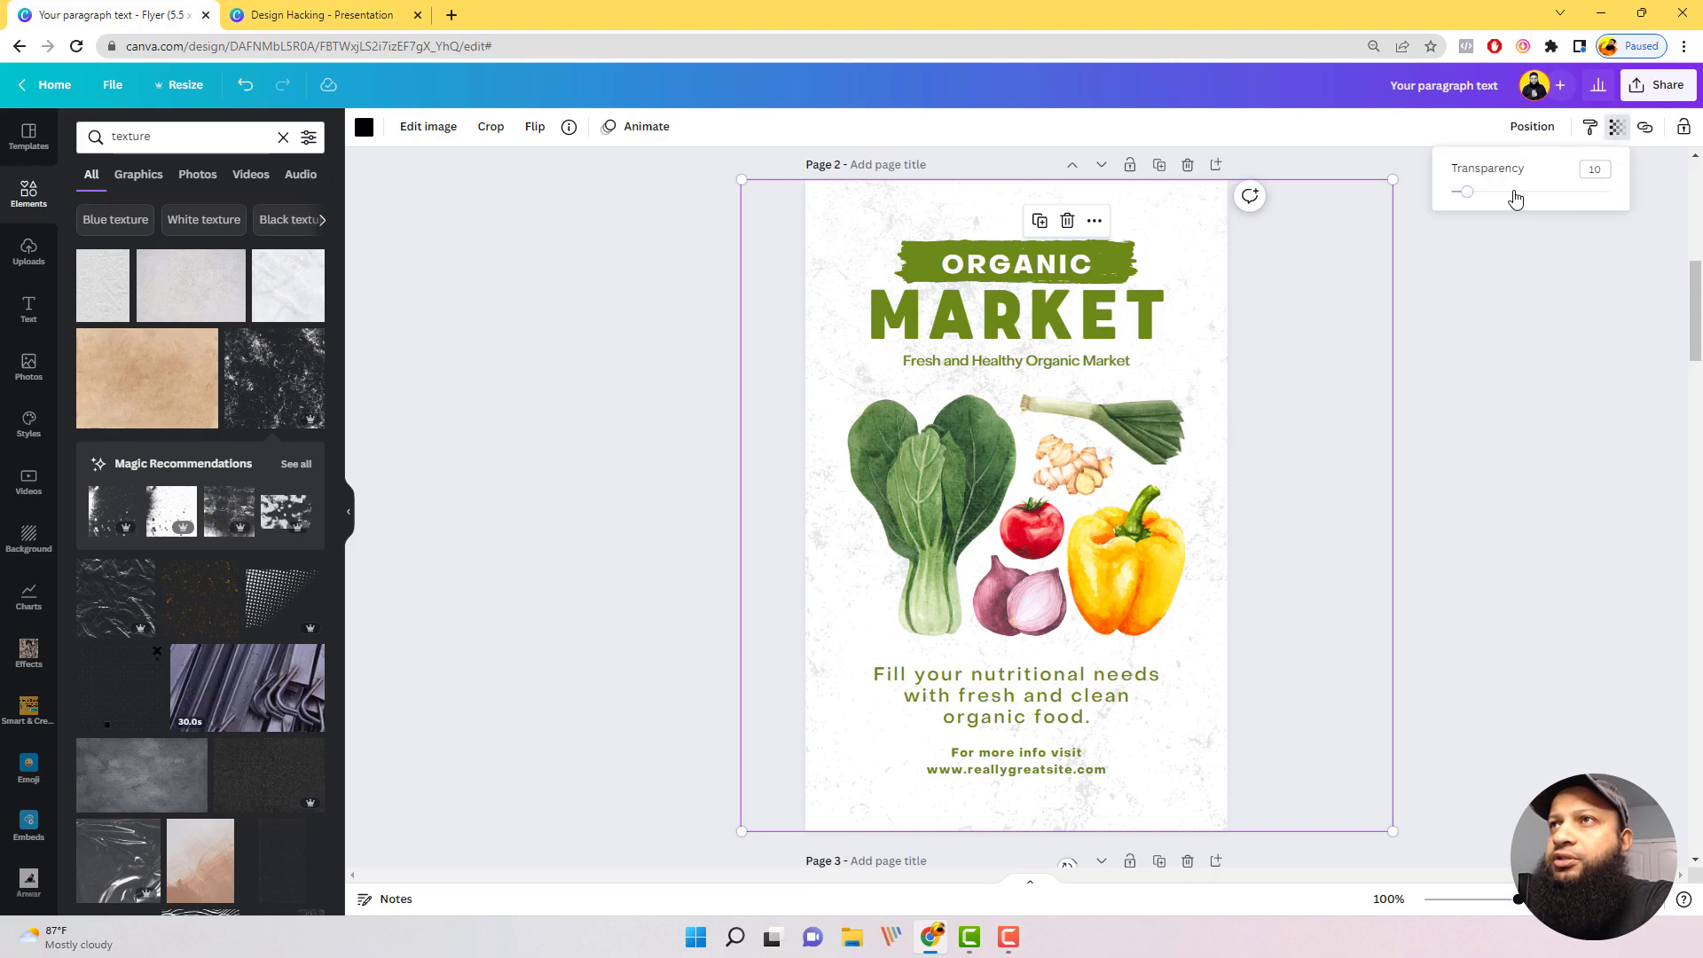
{"action": "left_click_drag", "start_coordinate": [1468, 204], "coordinate": [1464, 205]}
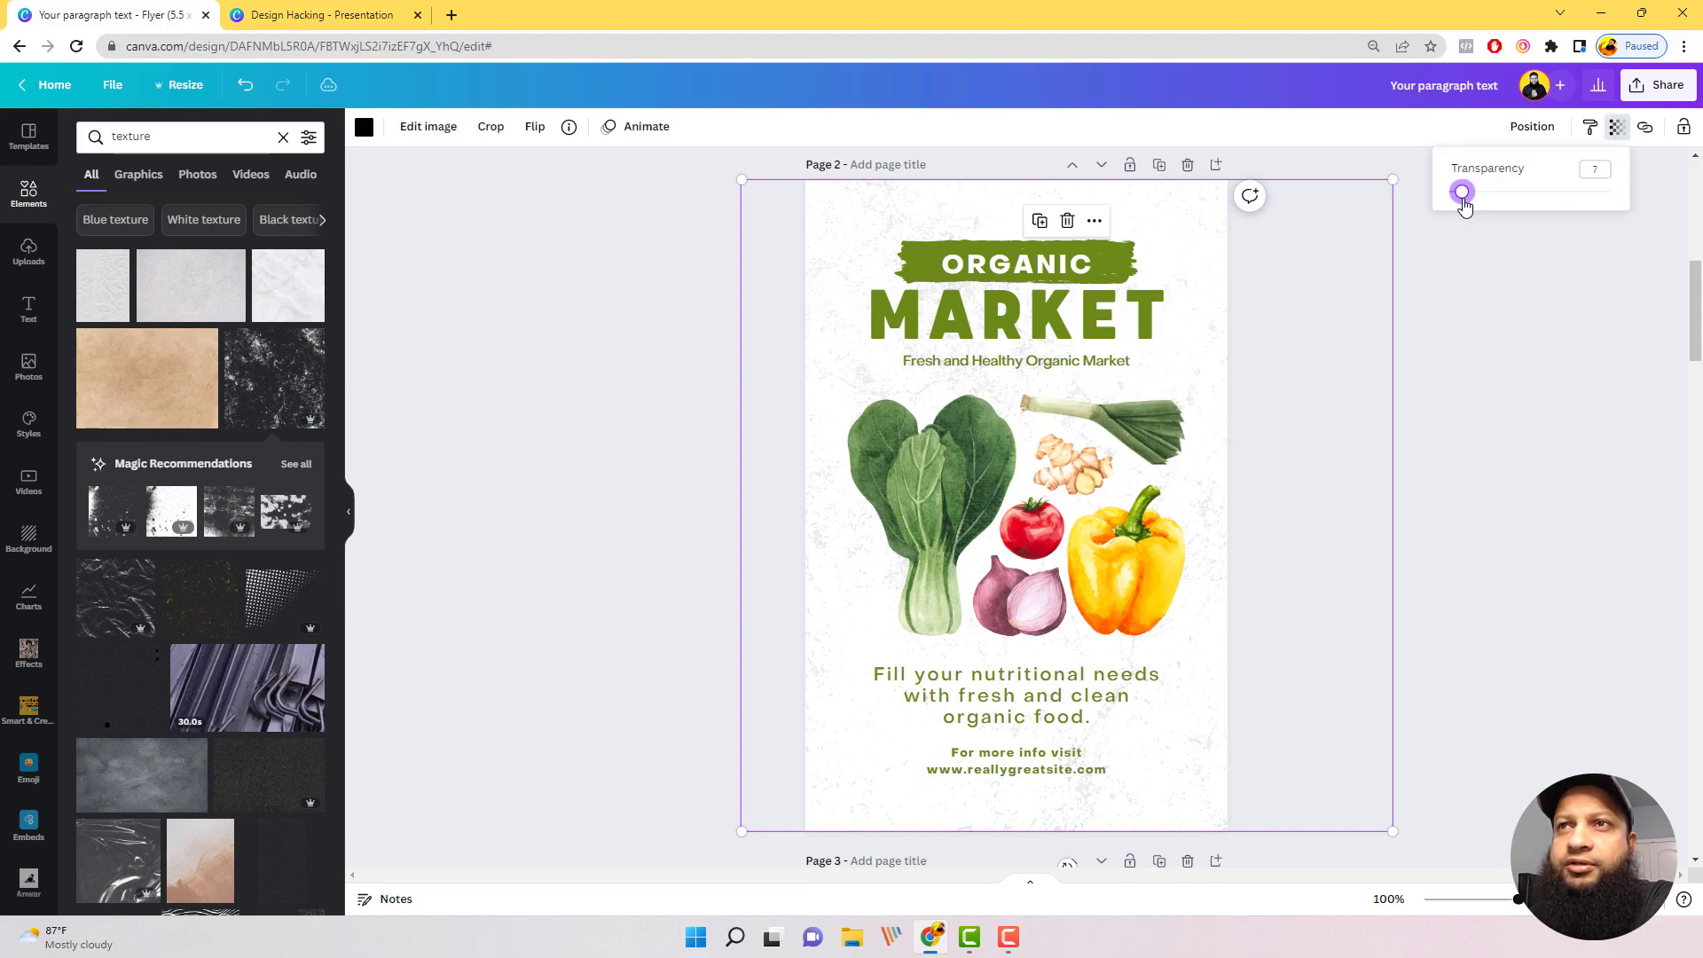
{"action": "left_click", "coordinate": [364, 127]}
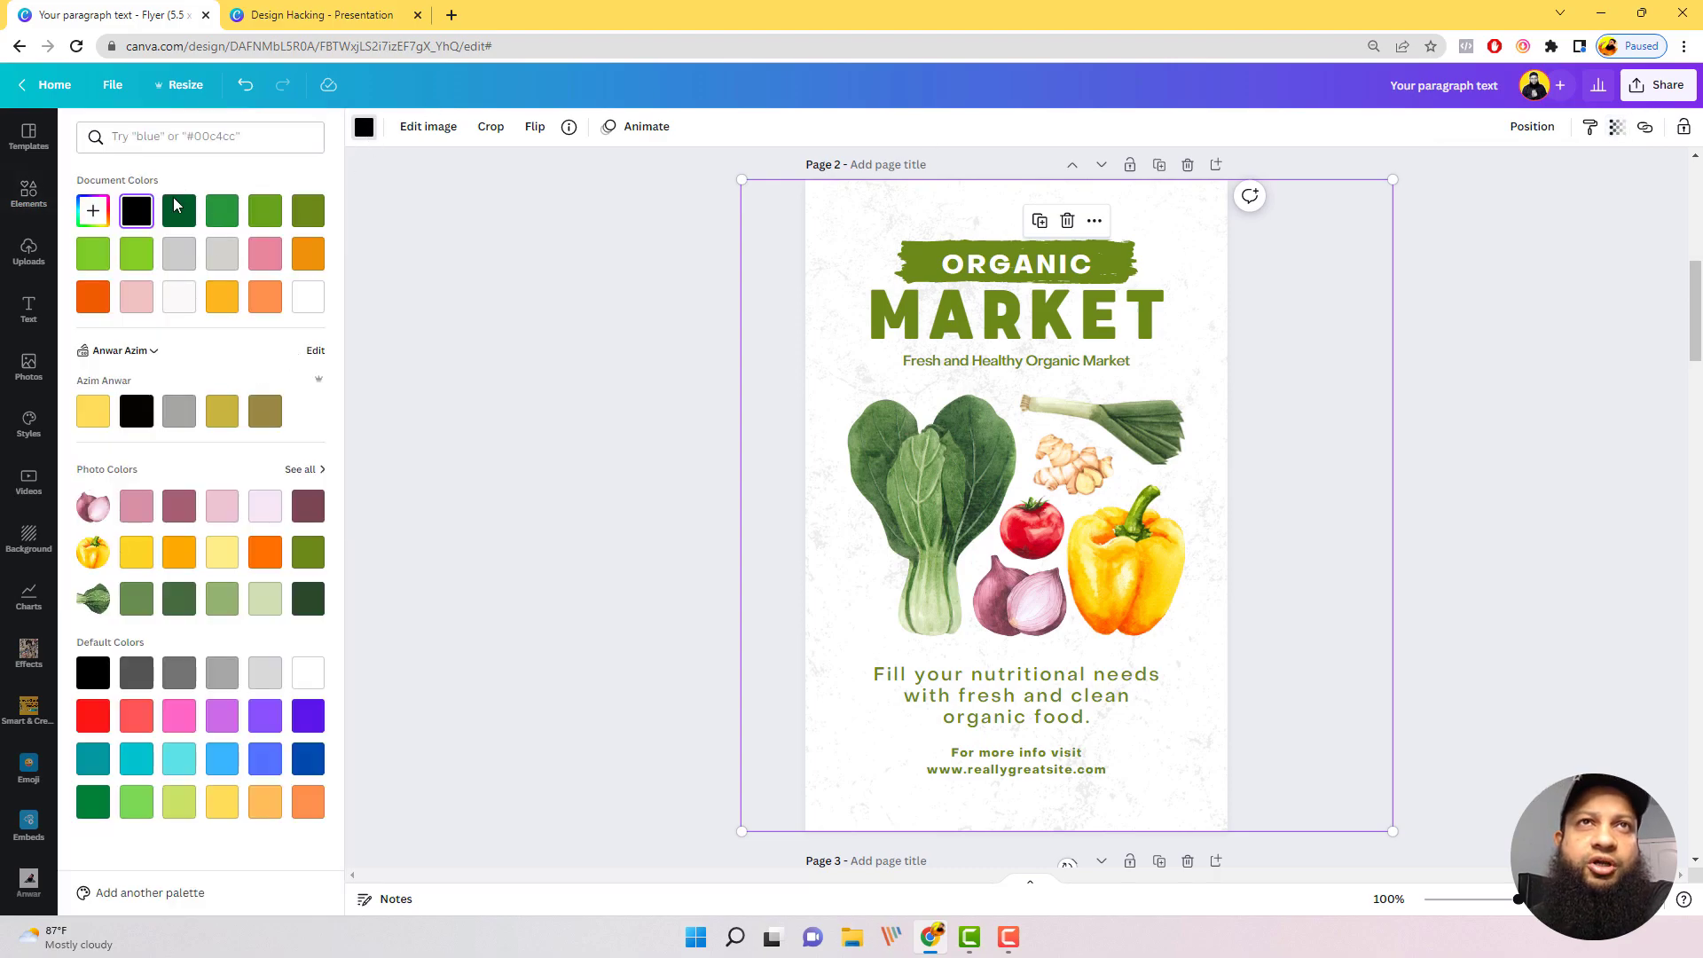
{"action": "left_click", "coordinate": [178, 210]}
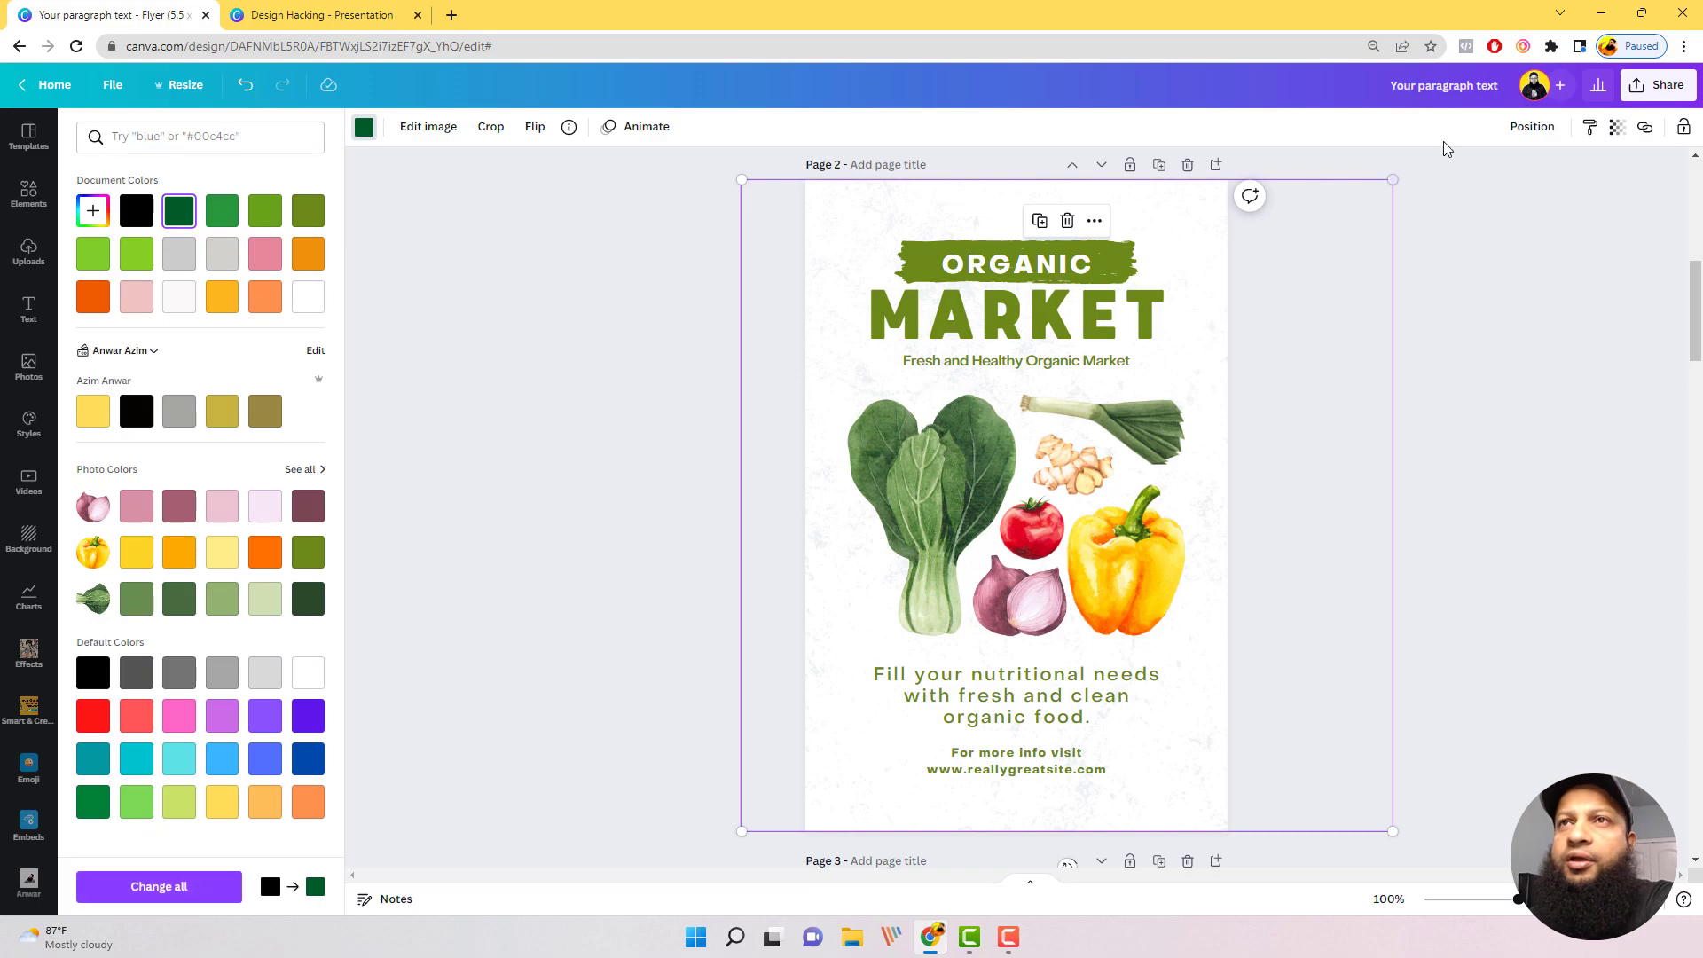
Step: Raise the green grunge texture's transparency value moderately so the pattern shows more strongly, and deselect it
{"action": "left_click", "coordinate": [1618, 133]}
{"action": "left_click_drag", "start_coordinate": [1462, 197], "coordinate": [1482, 203]}
{"action": "left_click_drag", "start_coordinate": [1381, 351], "coordinate": [1381, 346]}
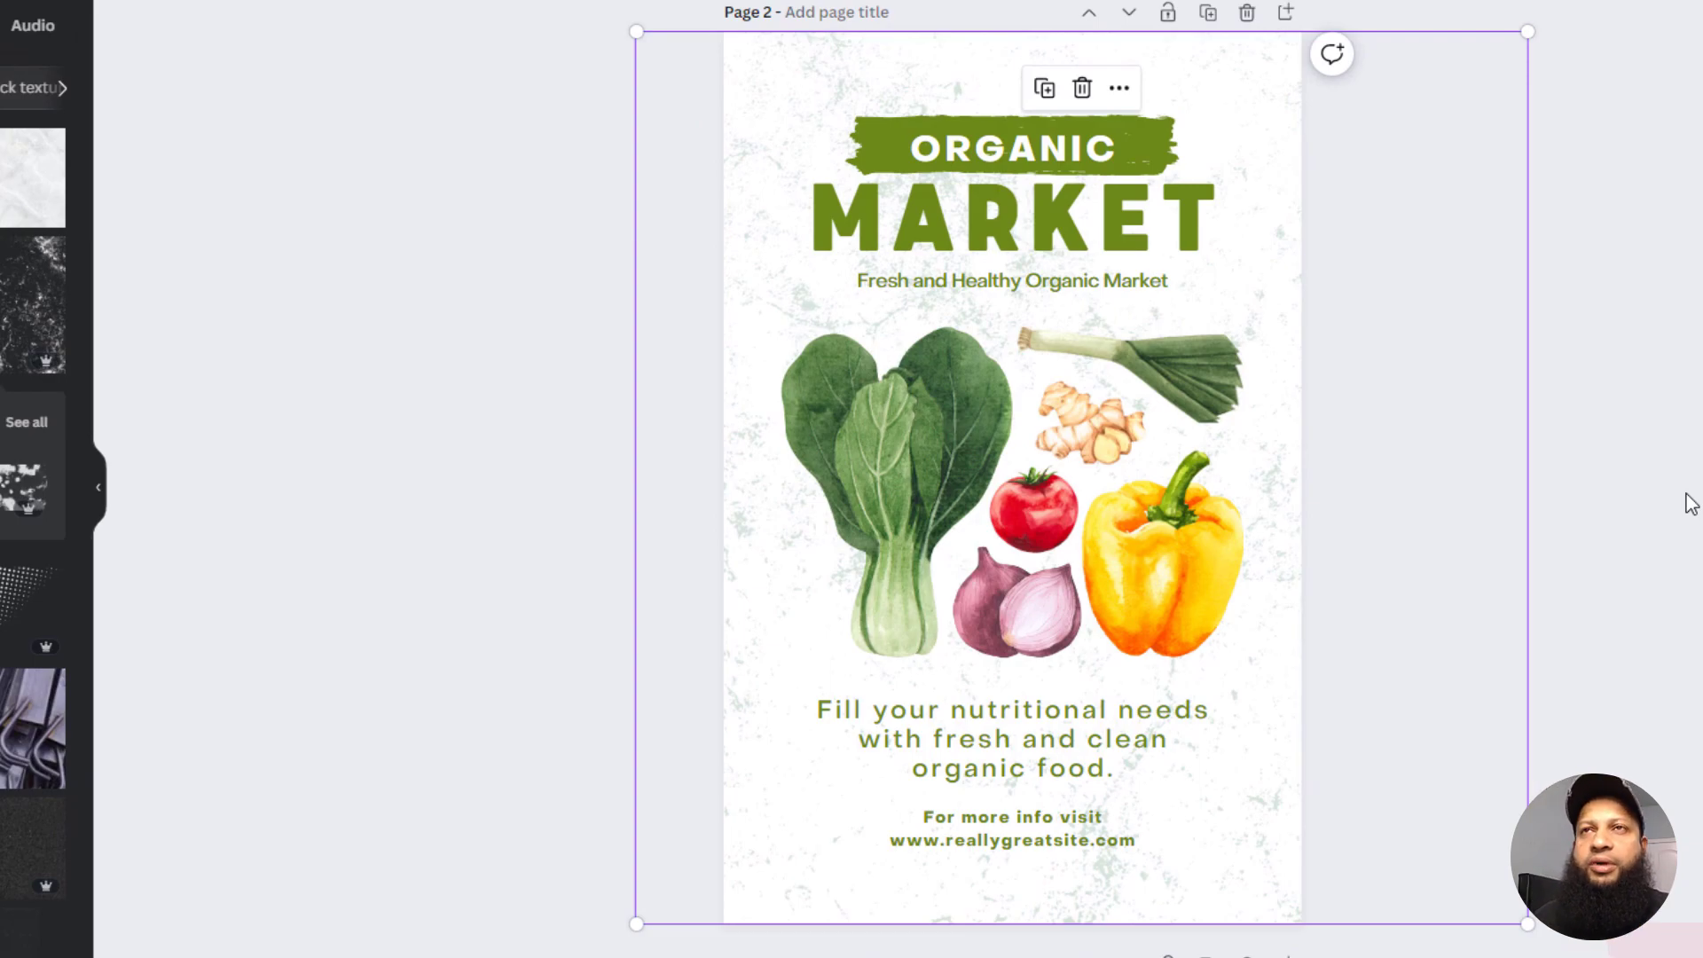
{"action": "left_click", "coordinate": [1595, 566]}
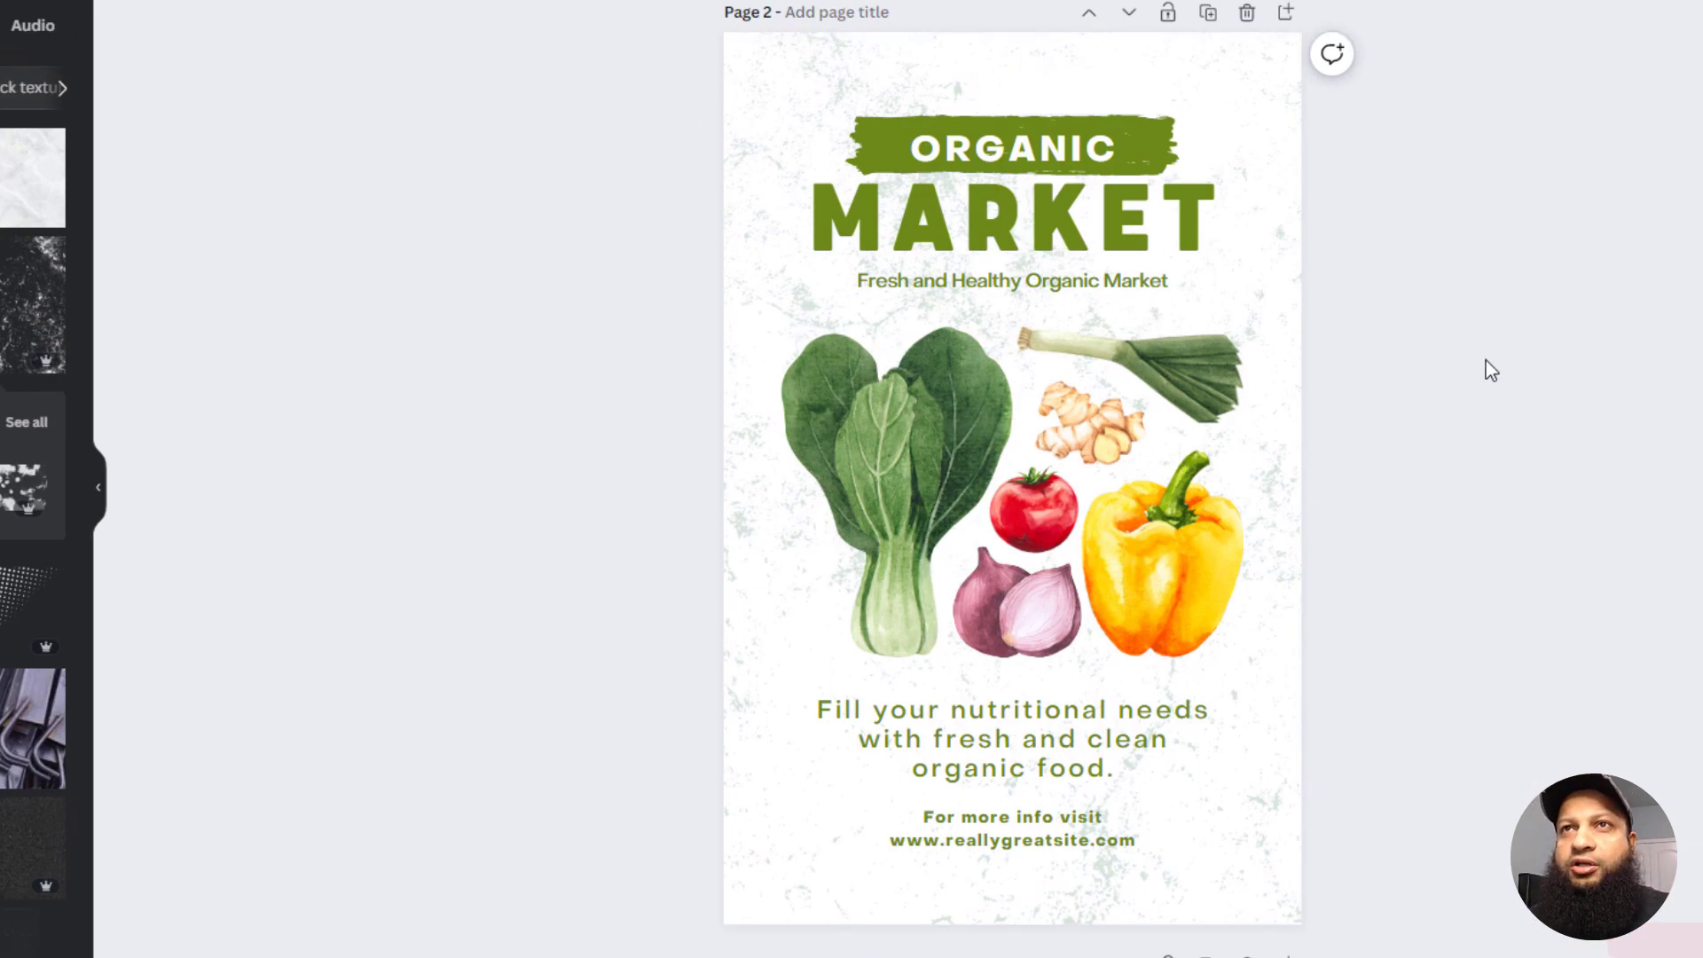
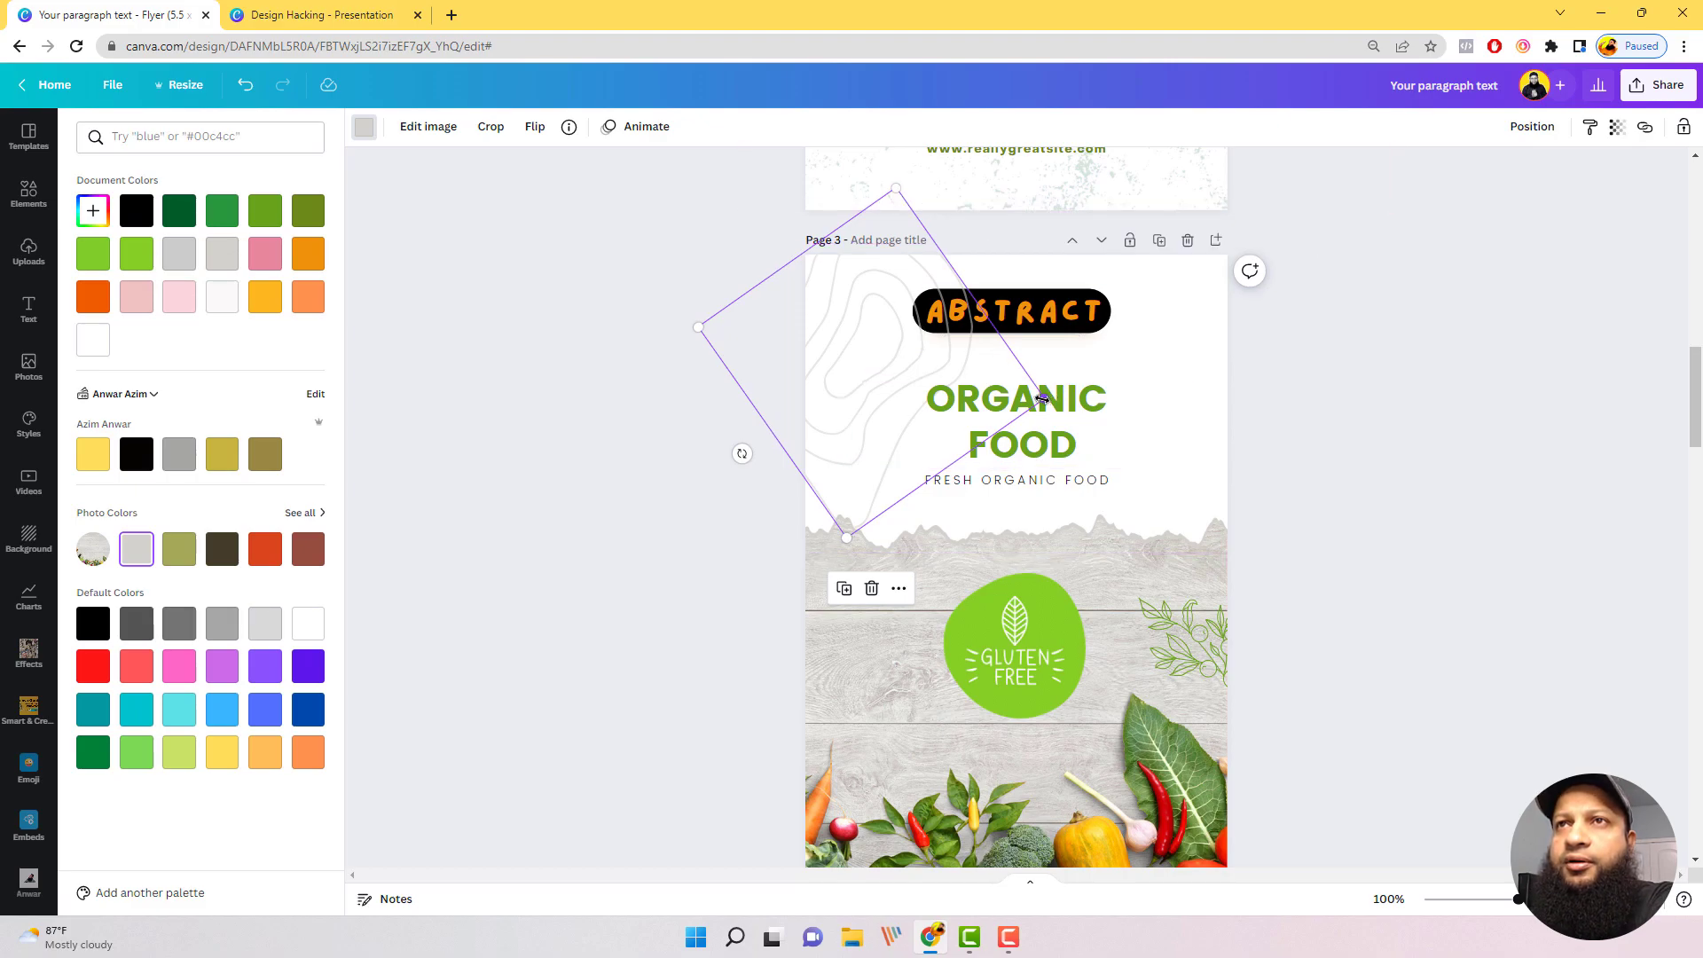
Step: Enlarge the contour-line graphic on the page 3 flyer and layer it just above the background, behind the text
{"action": "left_click_drag", "start_coordinate": [1044, 399], "coordinate": [1165, 423]}
{"action": "left_click", "coordinate": [1534, 127]}
{"action": "left_click", "coordinate": [1431, 217]}
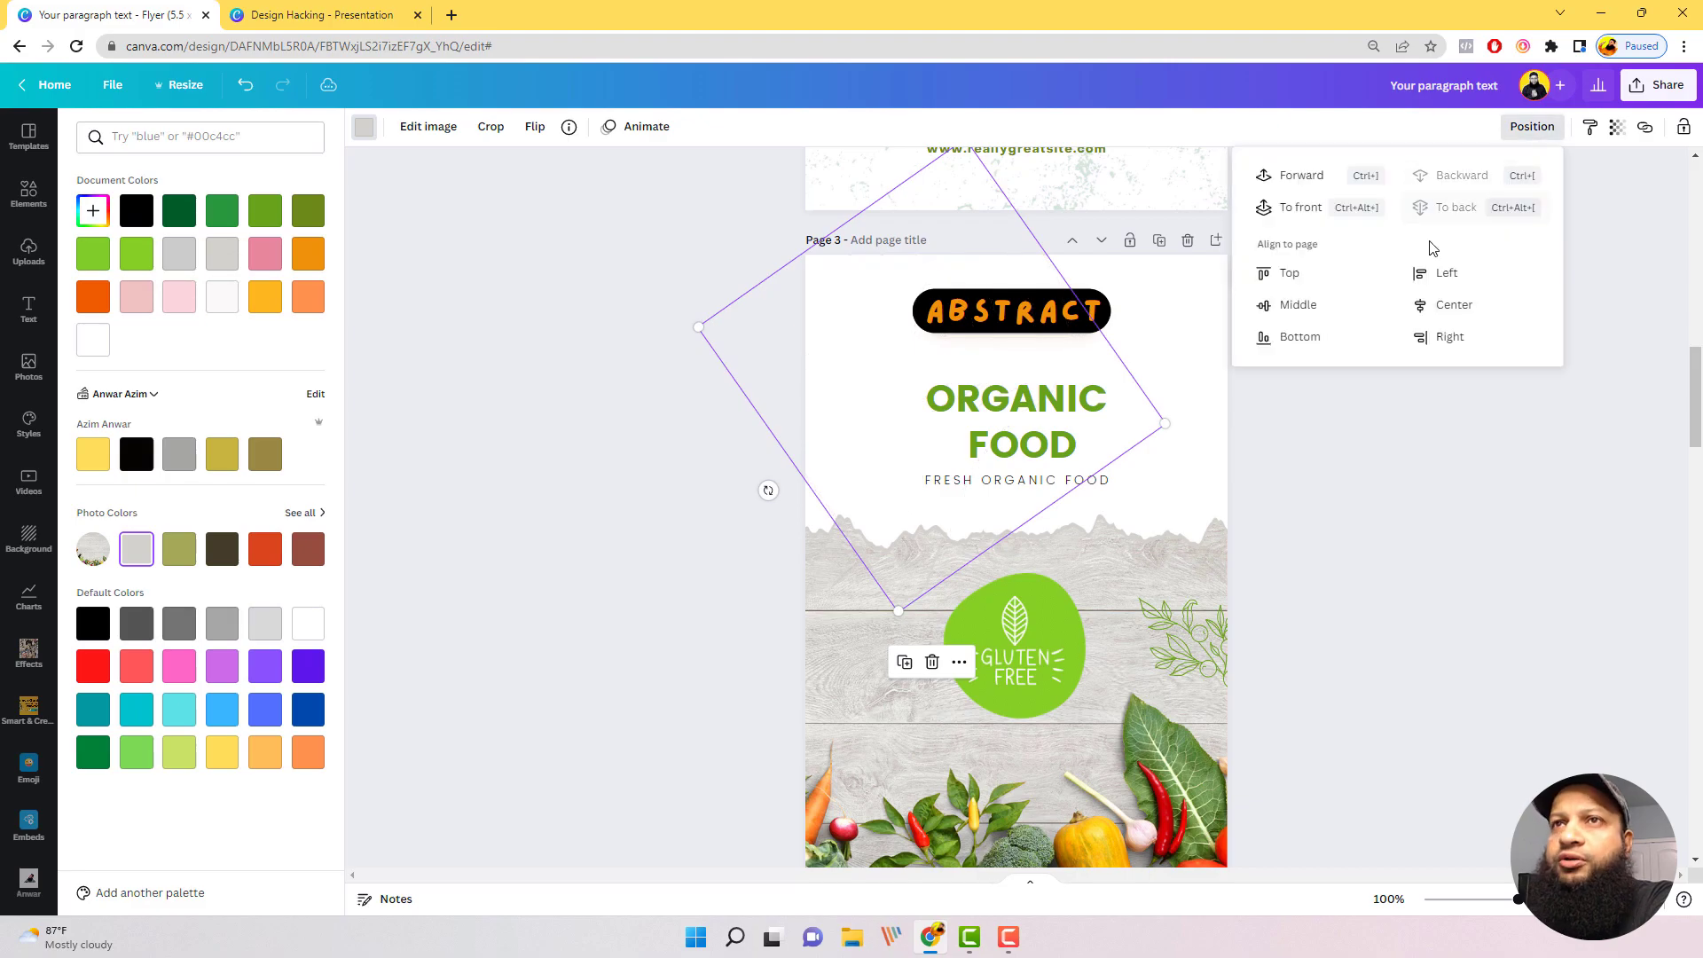
{"action": "left_click", "coordinate": [1301, 174]}
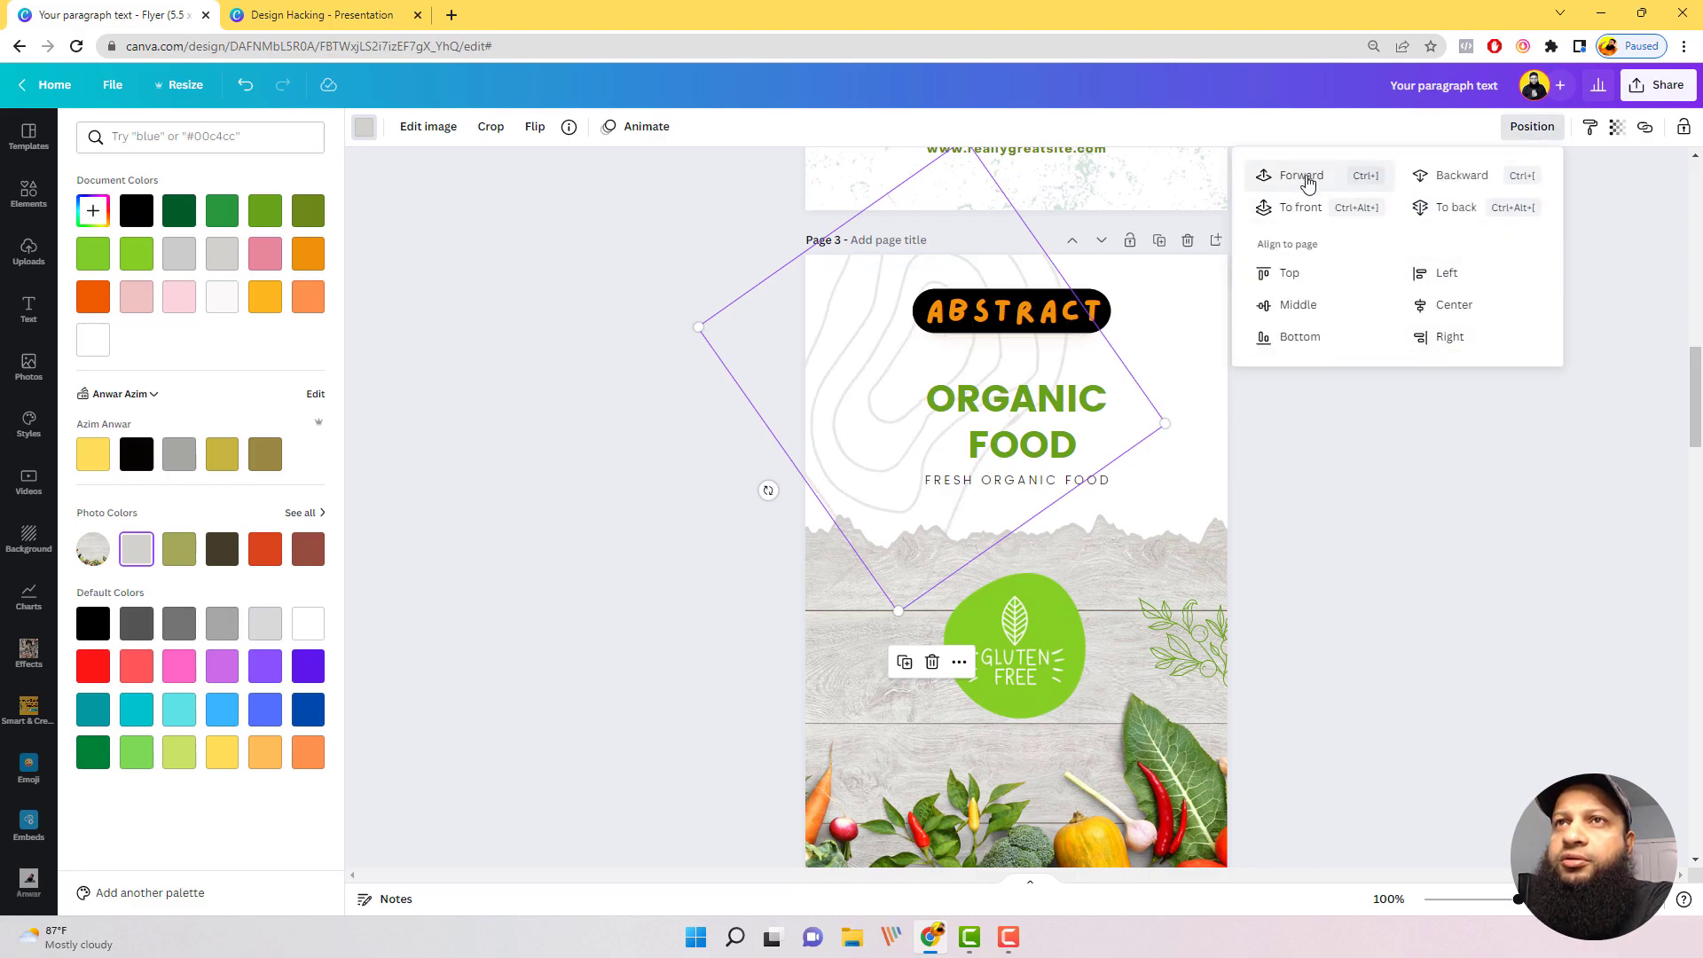
Step: Delete the ABSTRACT label text and its black rounded bar from the page 3 flyer
{"action": "left_click", "coordinate": [1135, 323]}
{"action": "left_click_drag", "start_coordinate": [1131, 317], "coordinate": [1138, 317]}
{"action": "left_click", "coordinate": [1085, 307]}
{"action": "key", "text": "Delete"}
{"action": "left_click", "coordinate": [1076, 312]}
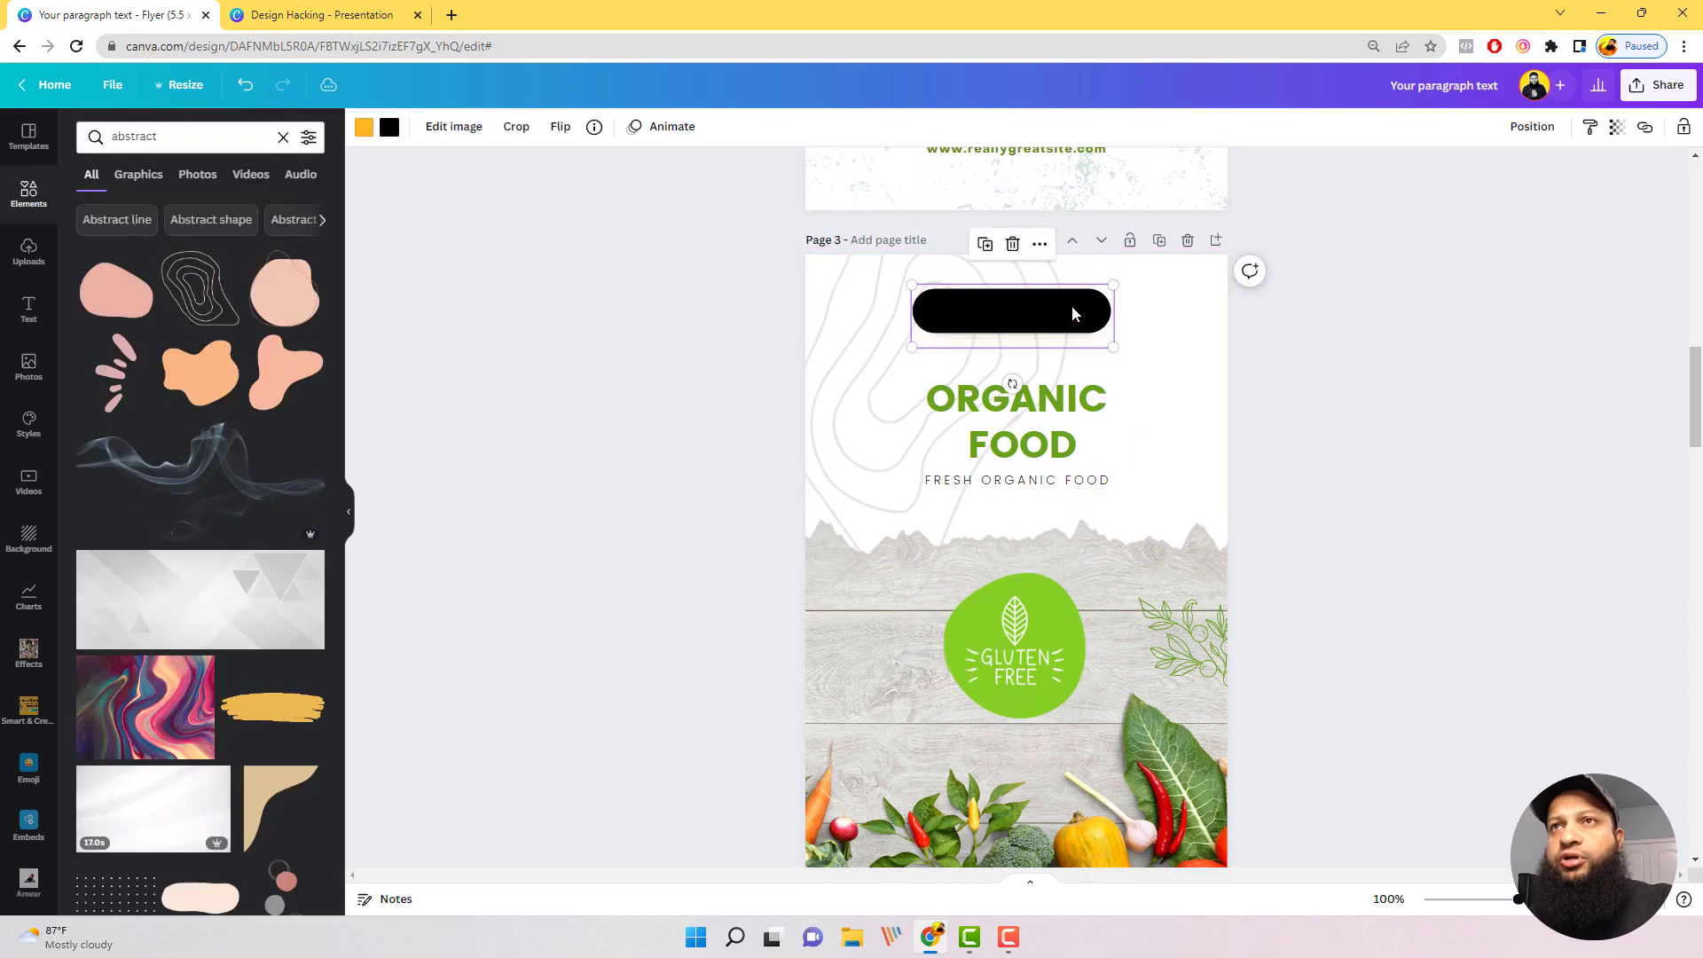
{"action": "key", "text": "Delete"}
Step: Shrink the contour-line graphic and move it into the upper left corner of the page 3 flyer
{"action": "left_click", "coordinate": [990, 435]}
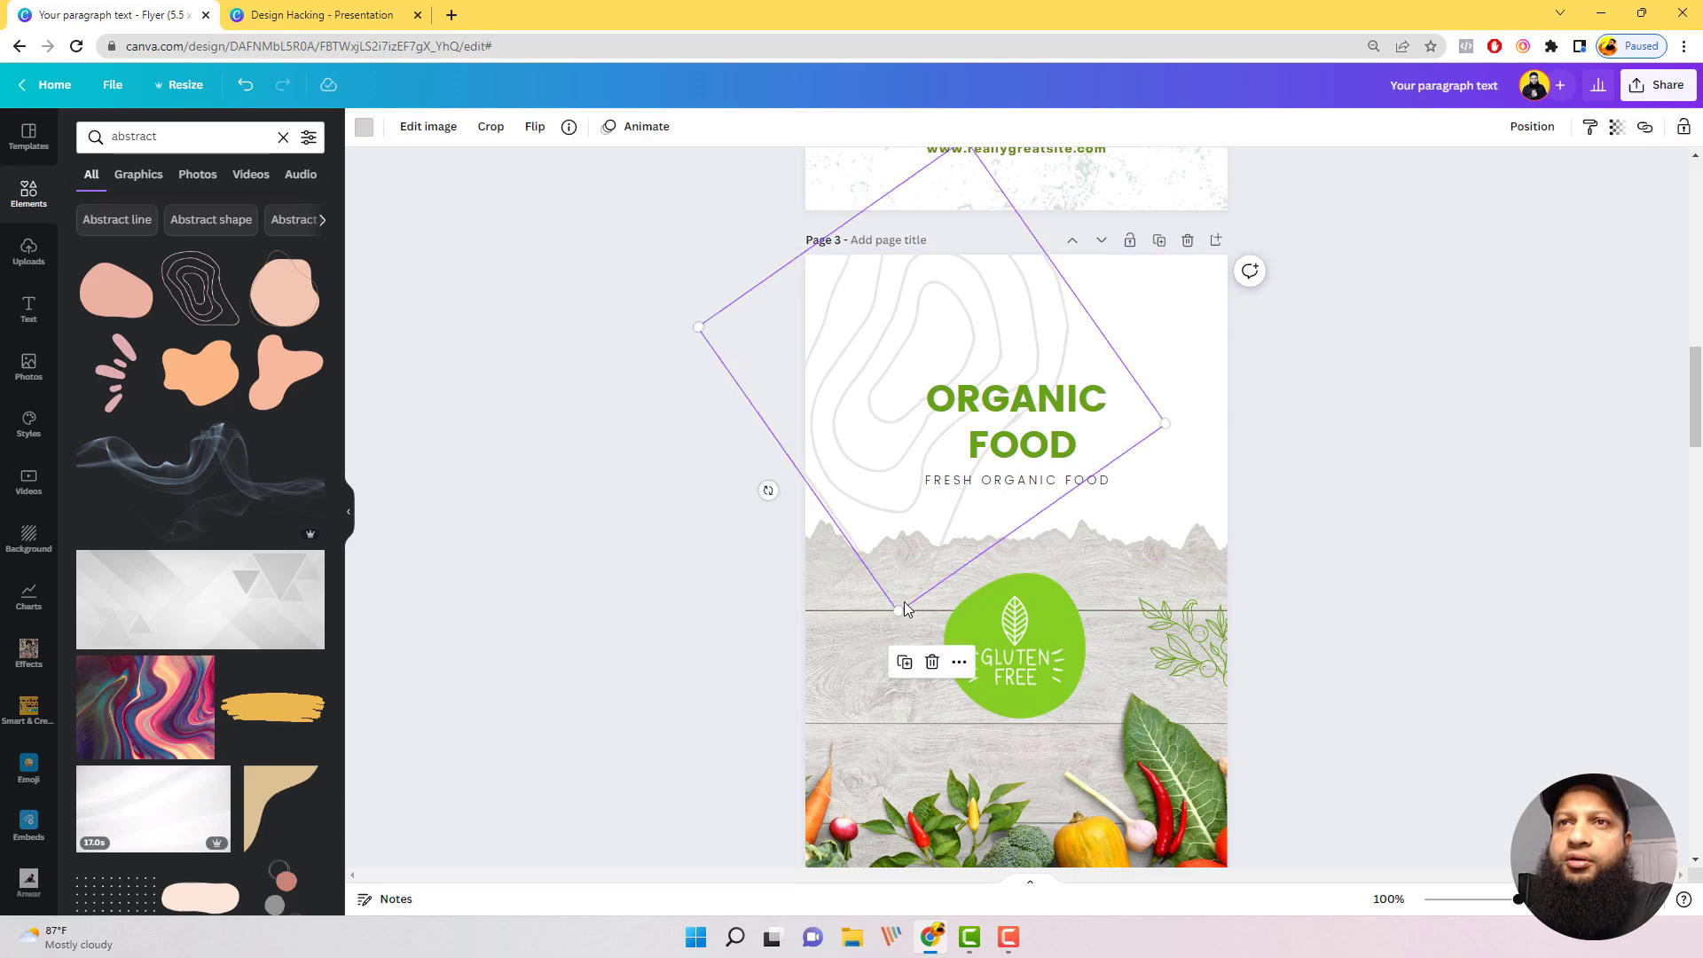
{"action": "left_click_drag", "start_coordinate": [903, 606], "coordinate": [872, 460]}
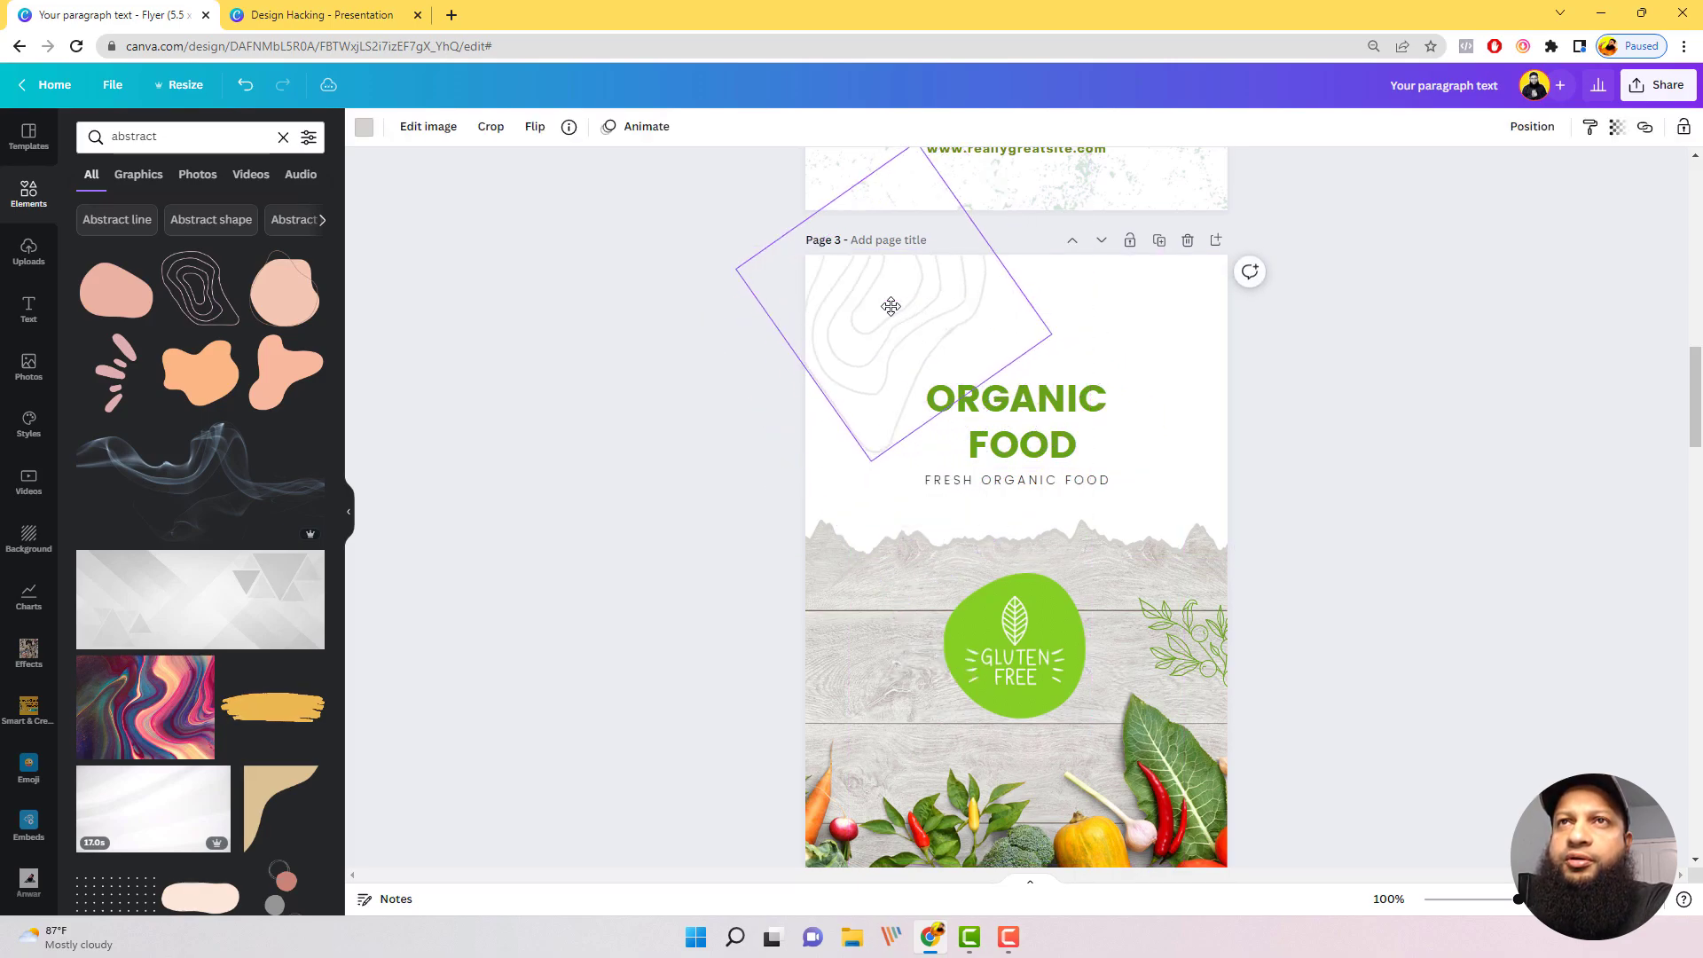
{"action": "left_click_drag", "start_coordinate": [891, 306], "coordinate": [862, 334]}
{"action": "left_click", "coordinate": [1528, 226]}
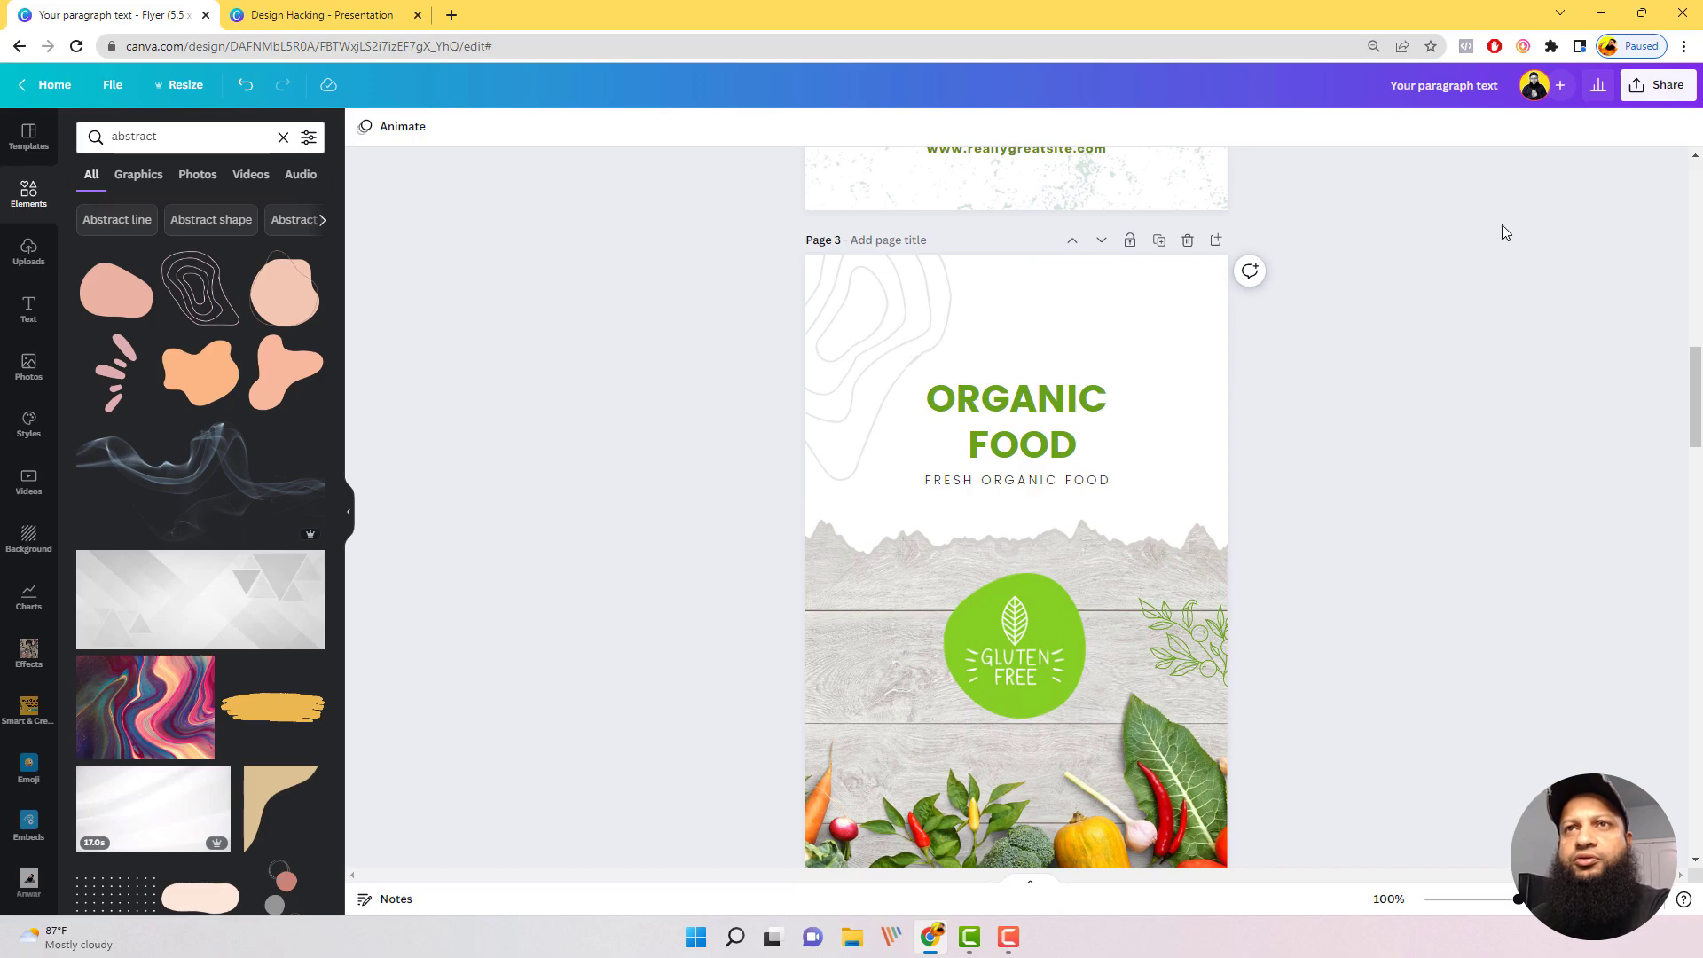
Step: Add the sage green abstract corner shape to page 3, turned upside down to fill the flyer's upper right corner
{"action": "scroll", "coordinate": [243, 487], "scroll_direction": "down", "scroll_amount": 3}
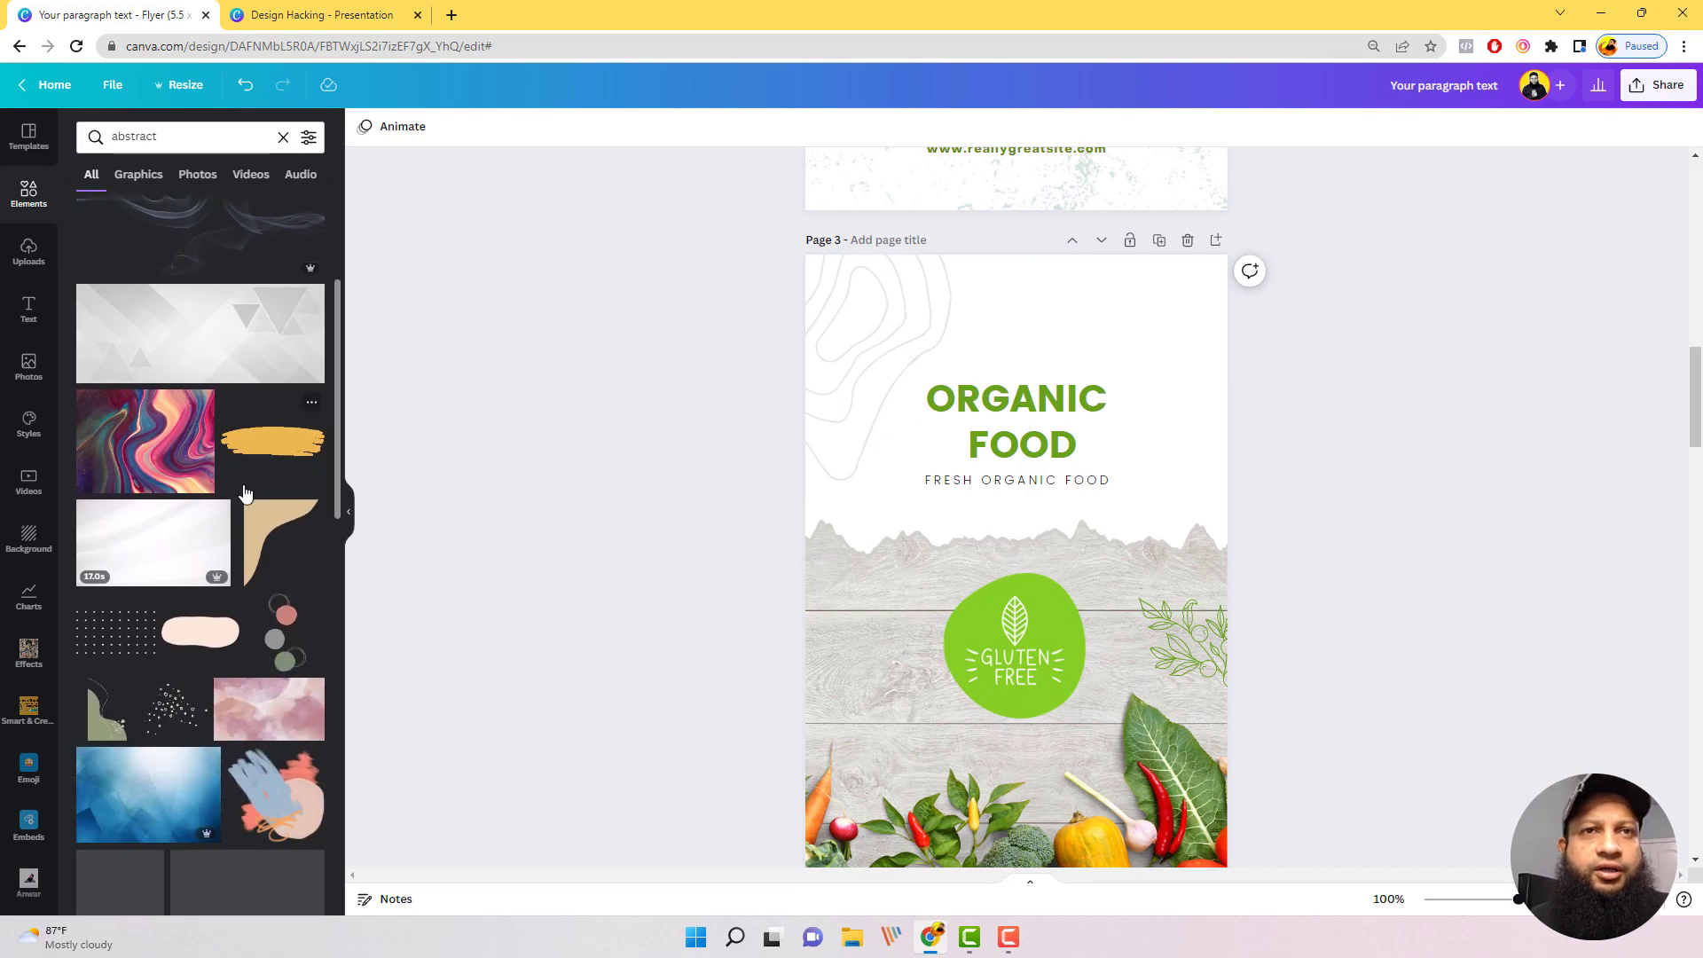
{"action": "left_click", "coordinate": [101, 725]}
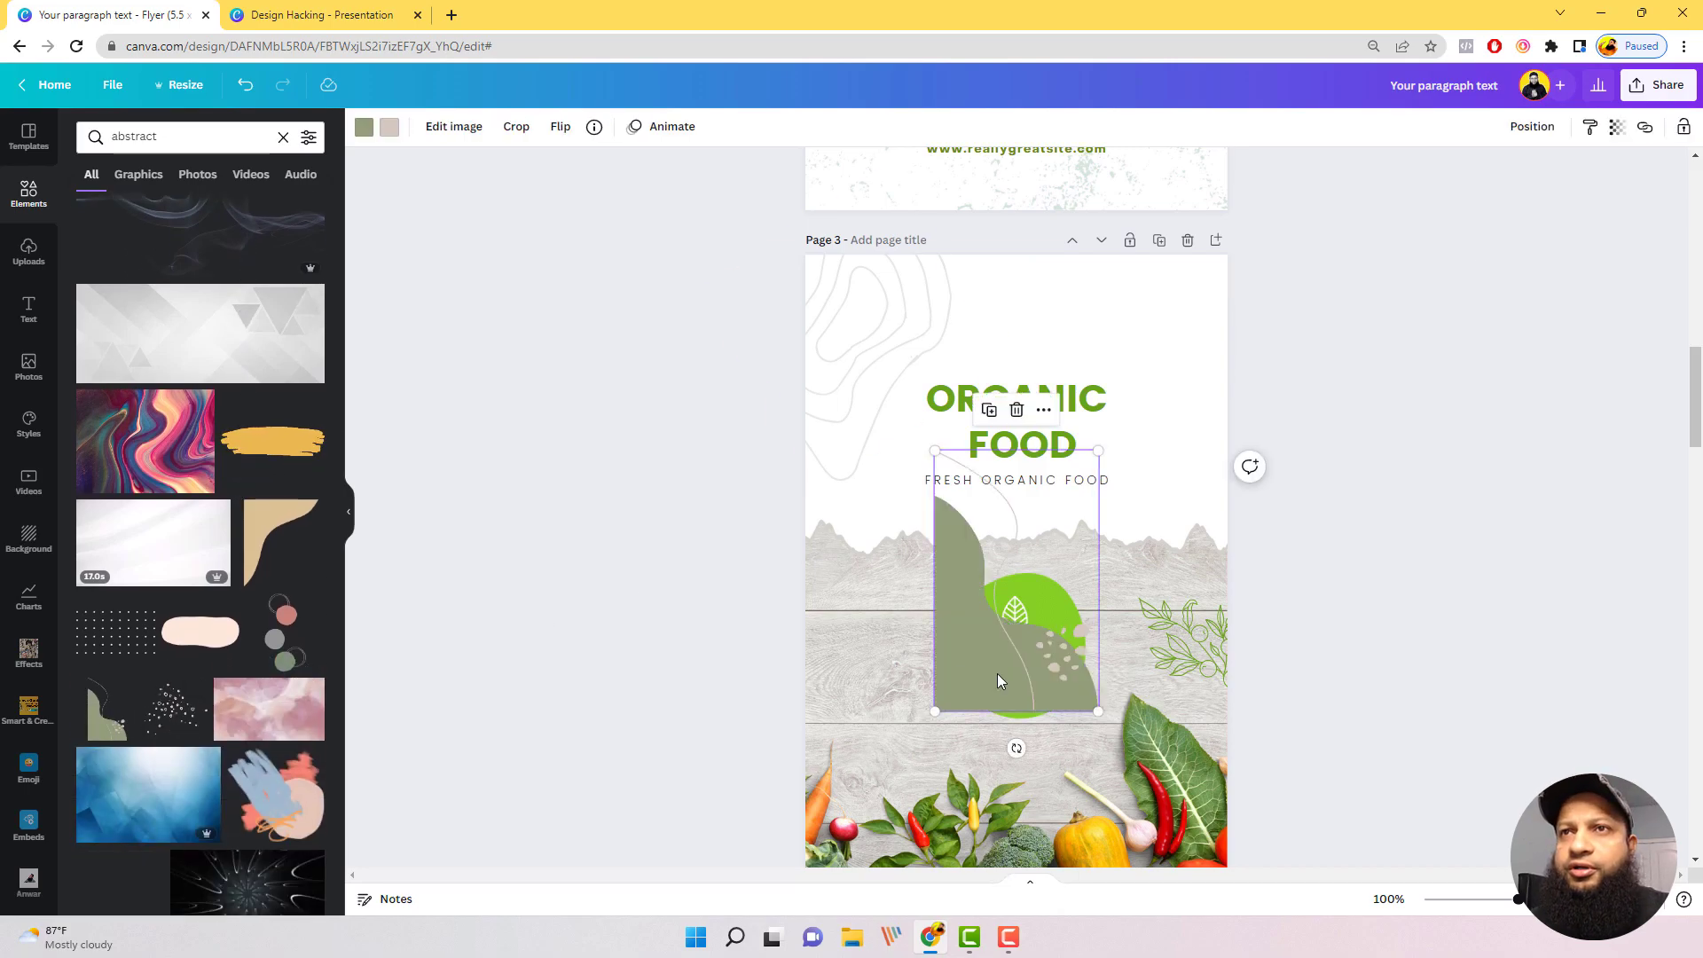
{"action": "left_click_drag", "start_coordinate": [1036, 685], "coordinate": [1100, 251]}
{"action": "left_click_drag", "start_coordinate": [1149, 336], "coordinate": [1203, 343]}
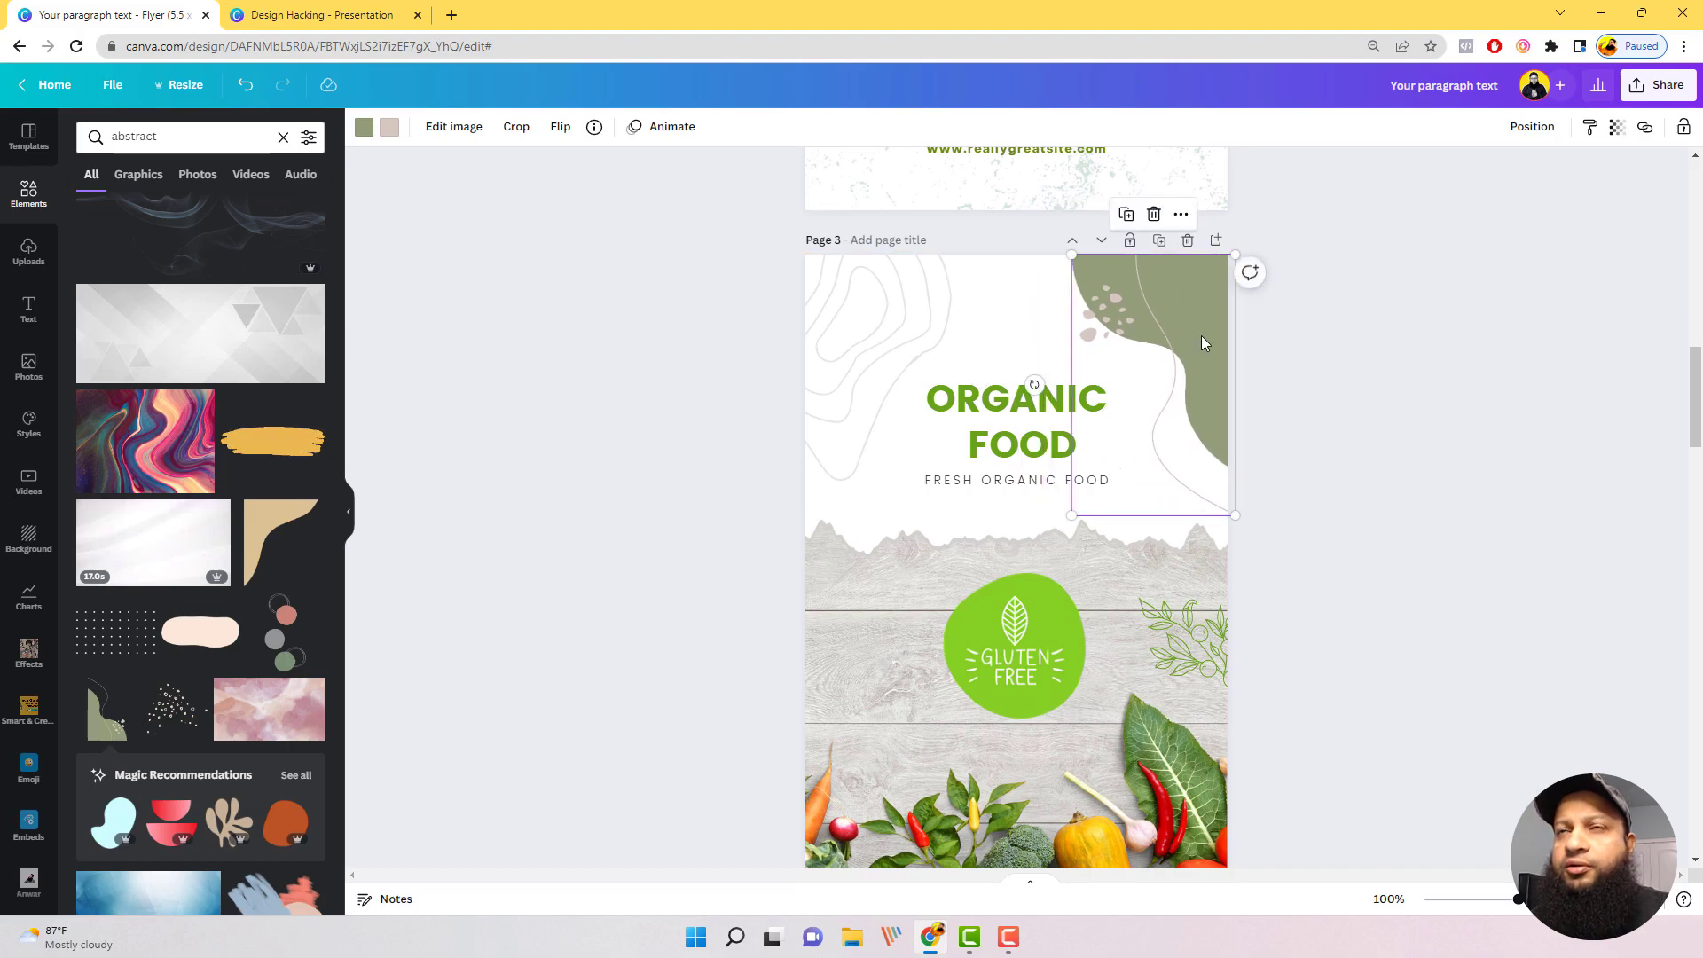
Step: Lower the sage green corner shape's transparency value until it looks faint, and deselect it
{"action": "left_click", "coordinate": [1617, 128]}
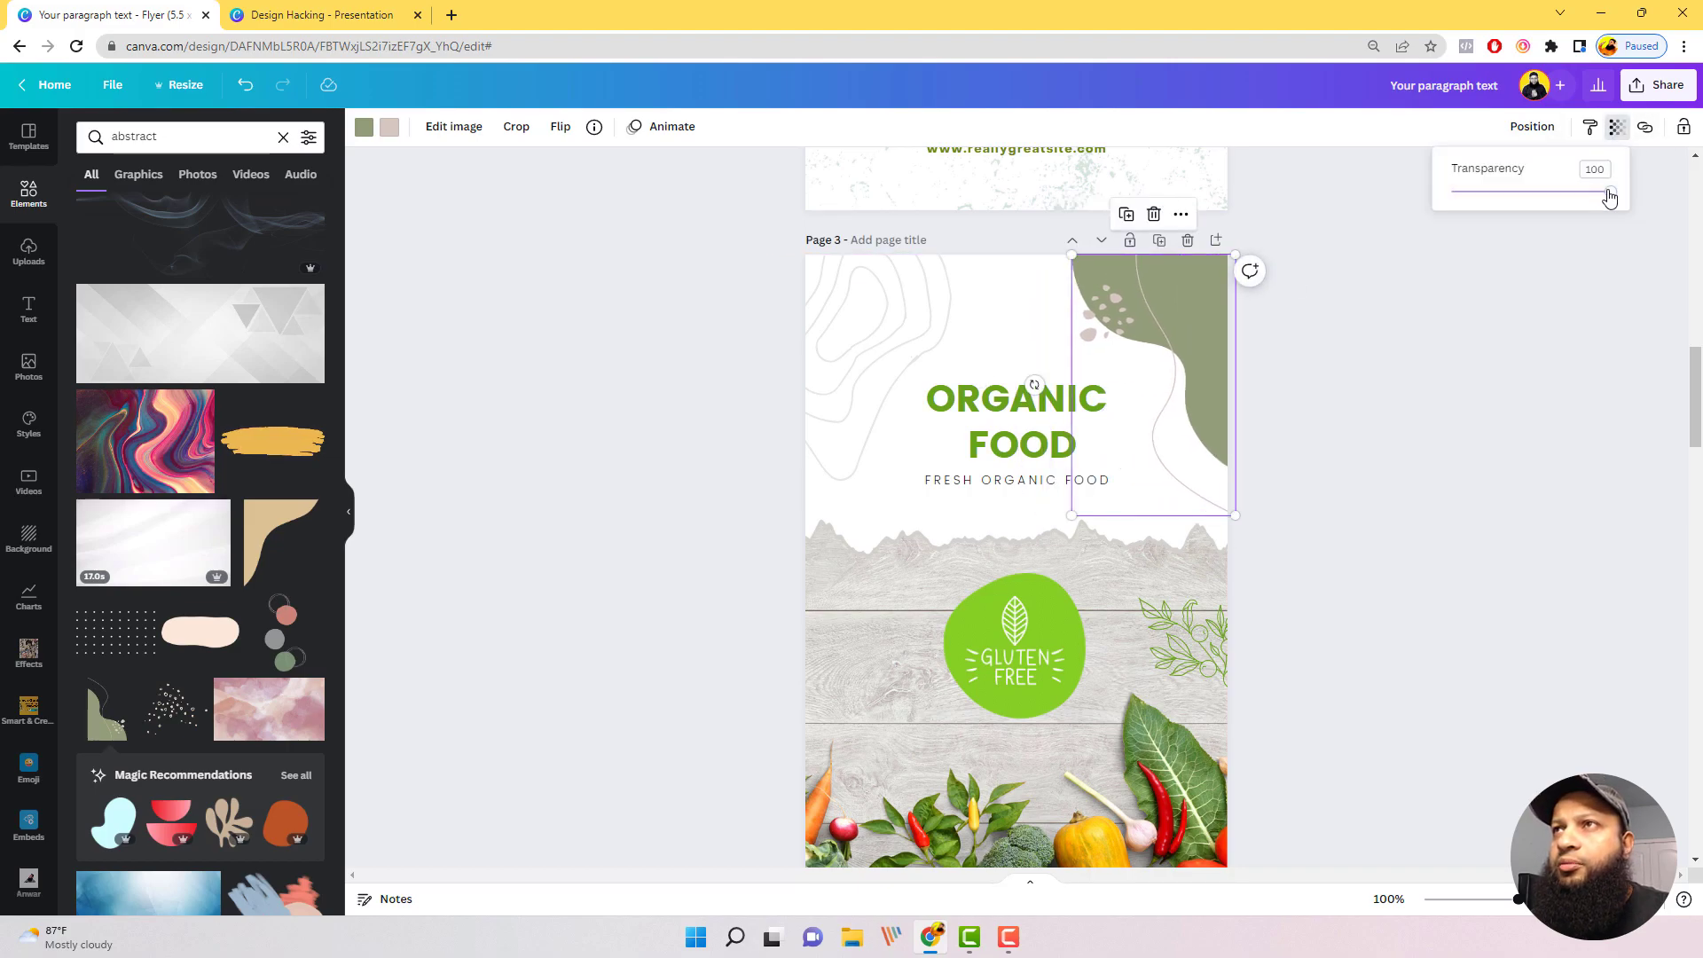
{"action": "left_click_drag", "start_coordinate": [1610, 196], "coordinate": [1484, 229]}
{"action": "left_click", "coordinate": [1495, 456]}
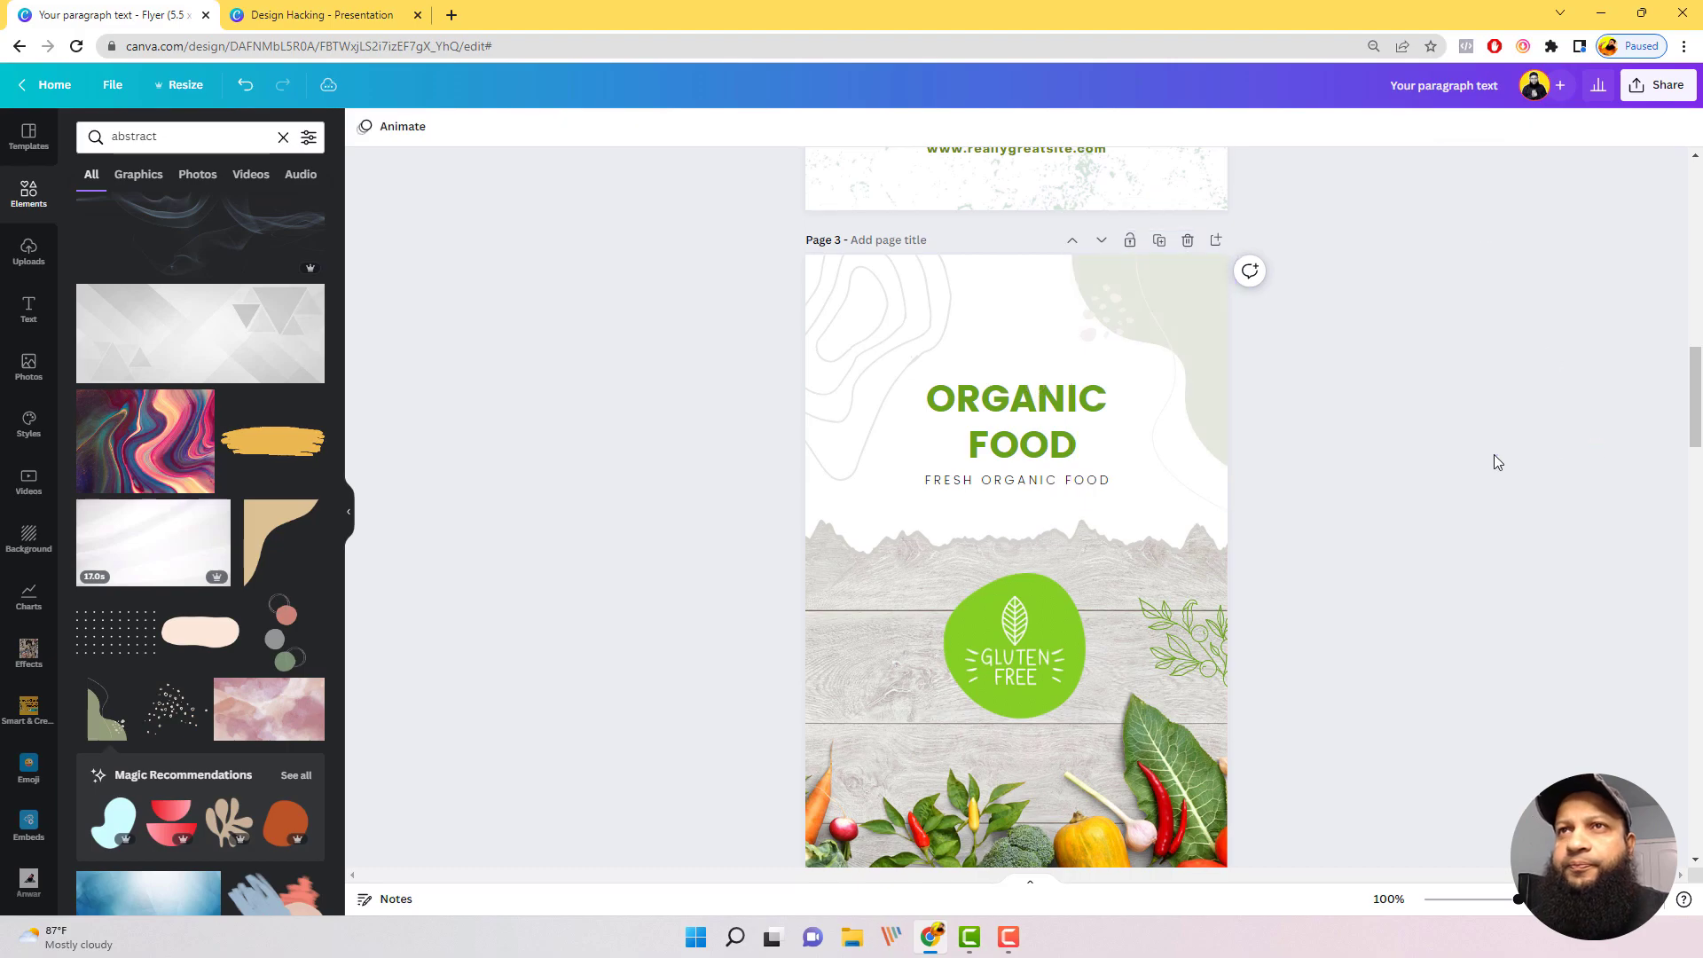
Step: Search the elements for "Blob" and add the light orange blob to the Special Breakfast flyer on page 4
{"action": "scroll", "coordinate": [1409, 291], "scroll_direction": "down", "scroll_amount": 2}
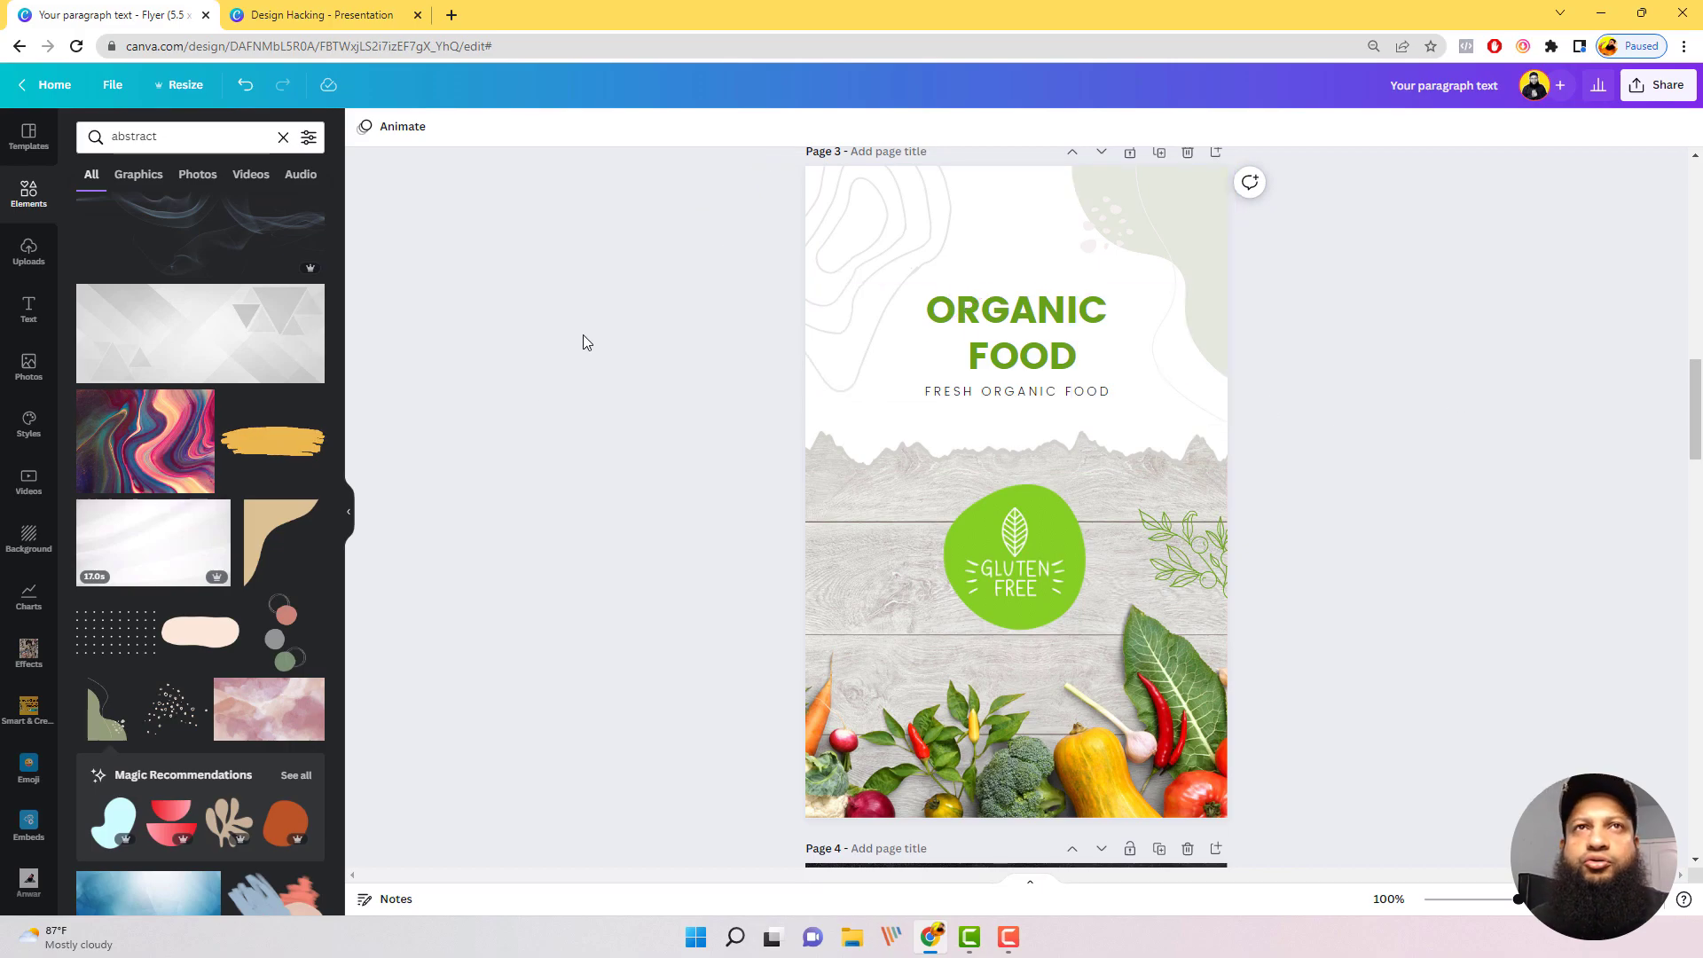
{"action": "scroll", "coordinate": [1217, 483], "scroll_direction": "down", "scroll_amount": 4}
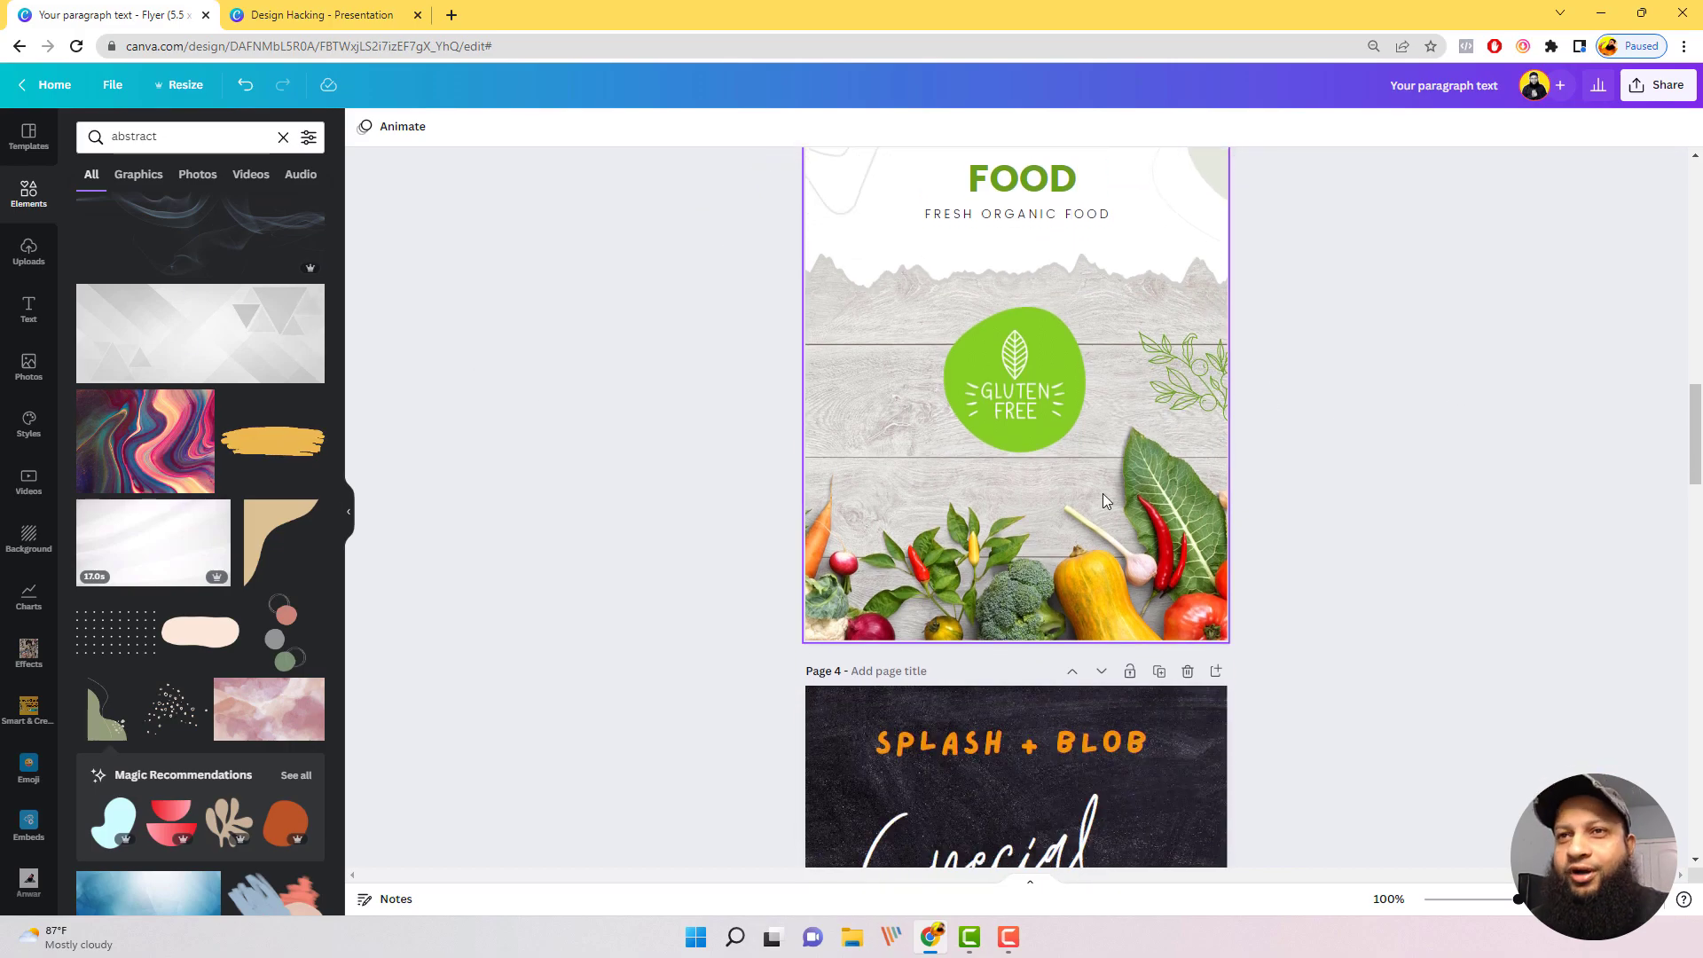
{"action": "scroll", "coordinate": [1104, 494], "scroll_direction": "down", "scroll_amount": 6}
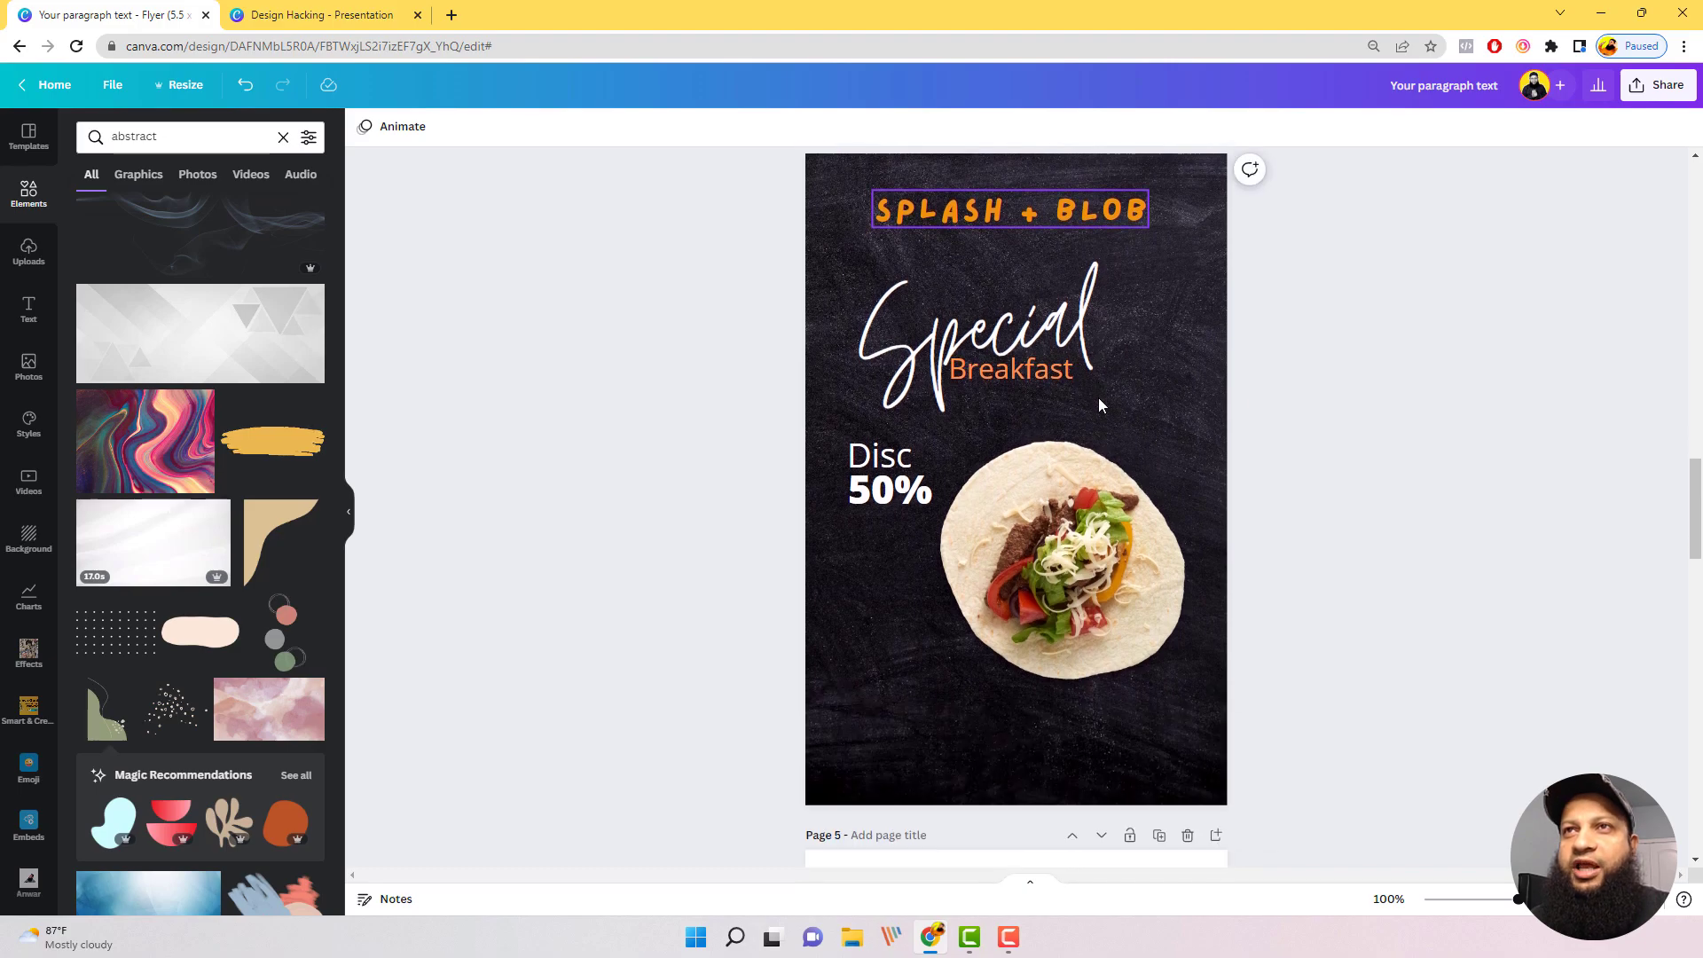
{"action": "left_click", "coordinate": [1080, 214]}
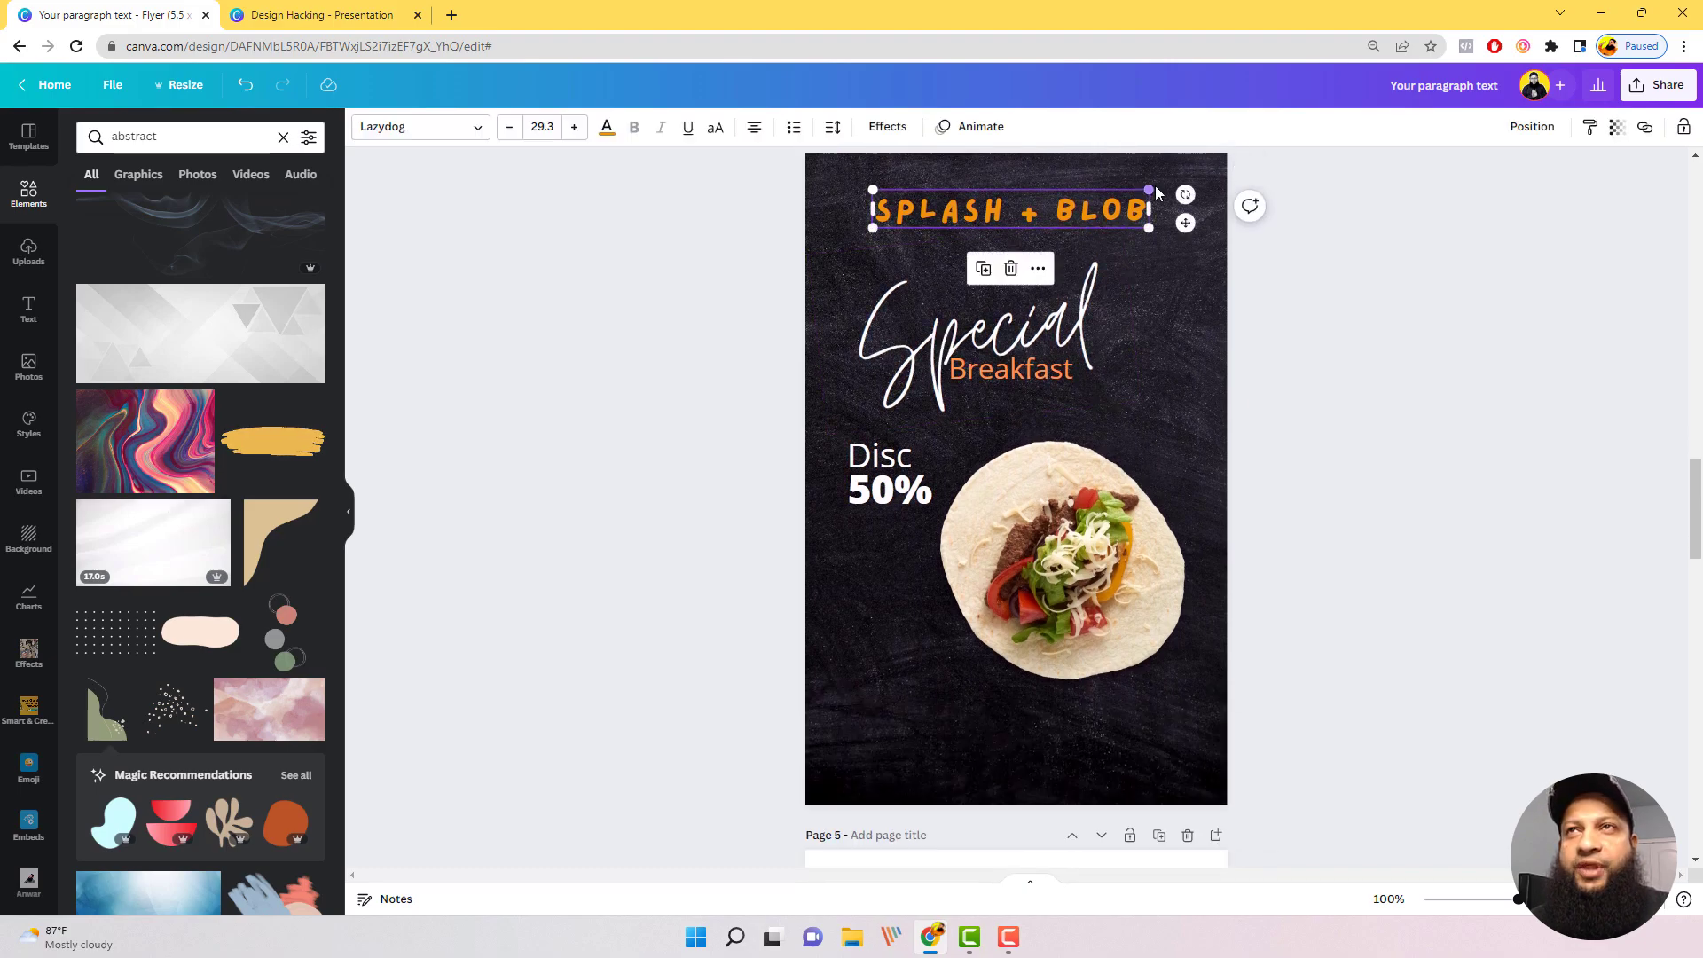
{"action": "left_click", "coordinate": [202, 136]}
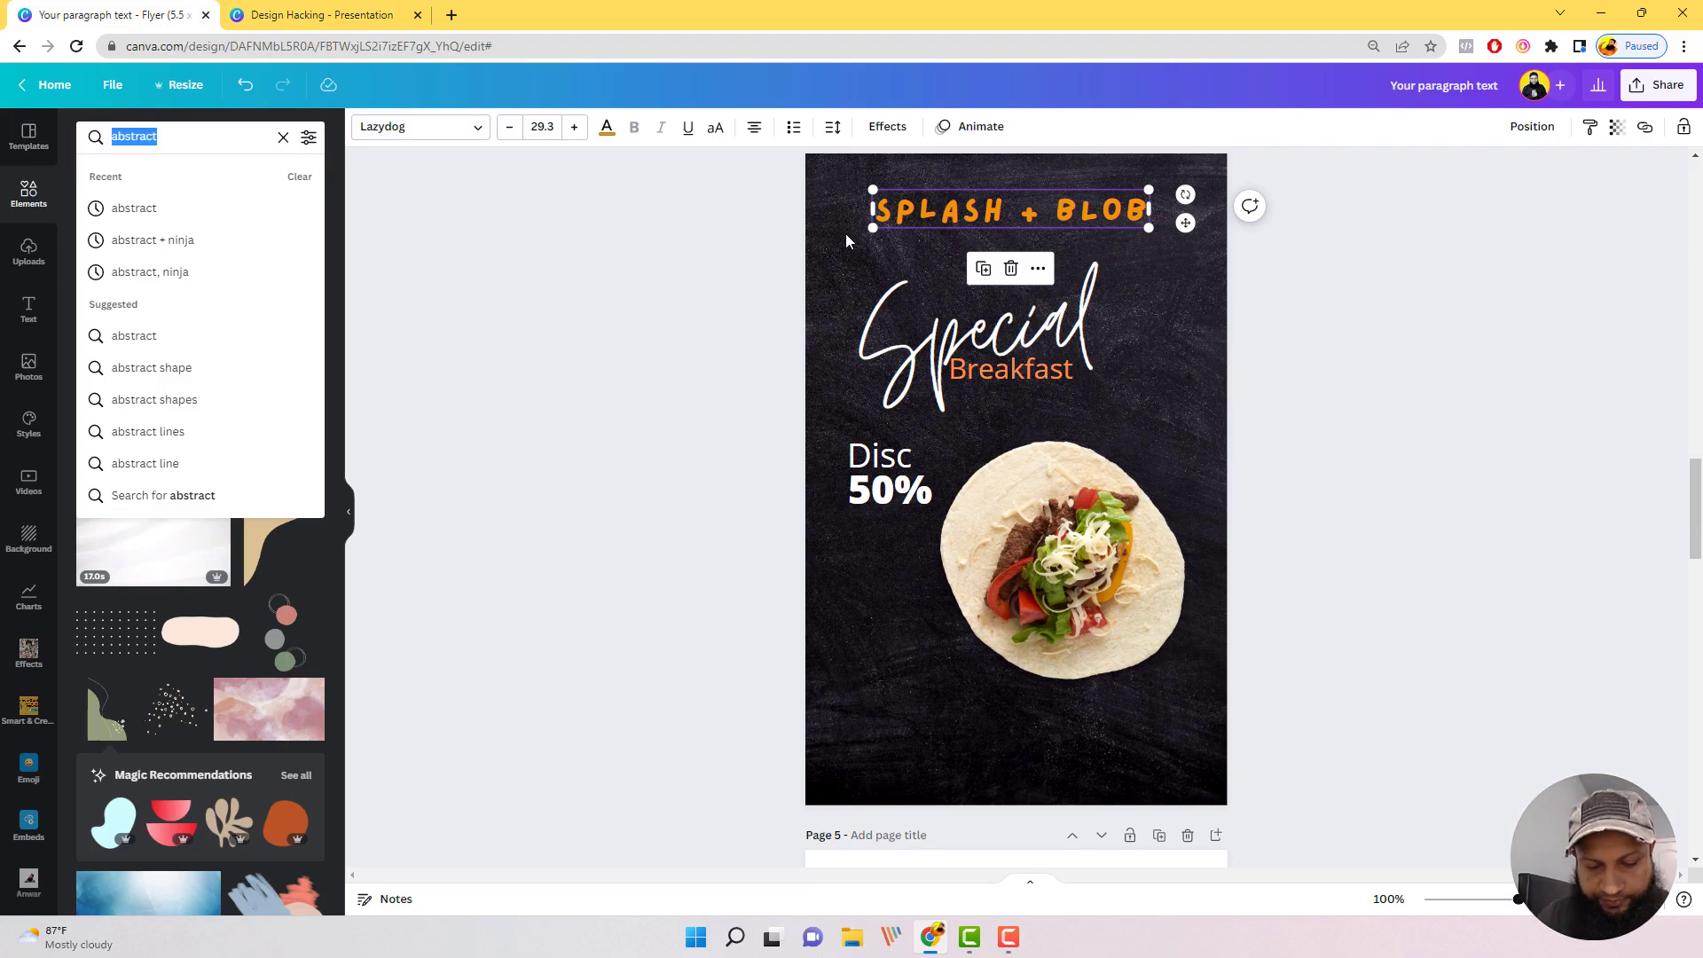
{"action": "type", "text": "s"}
{"action": "key", "text": "BackSpace"}
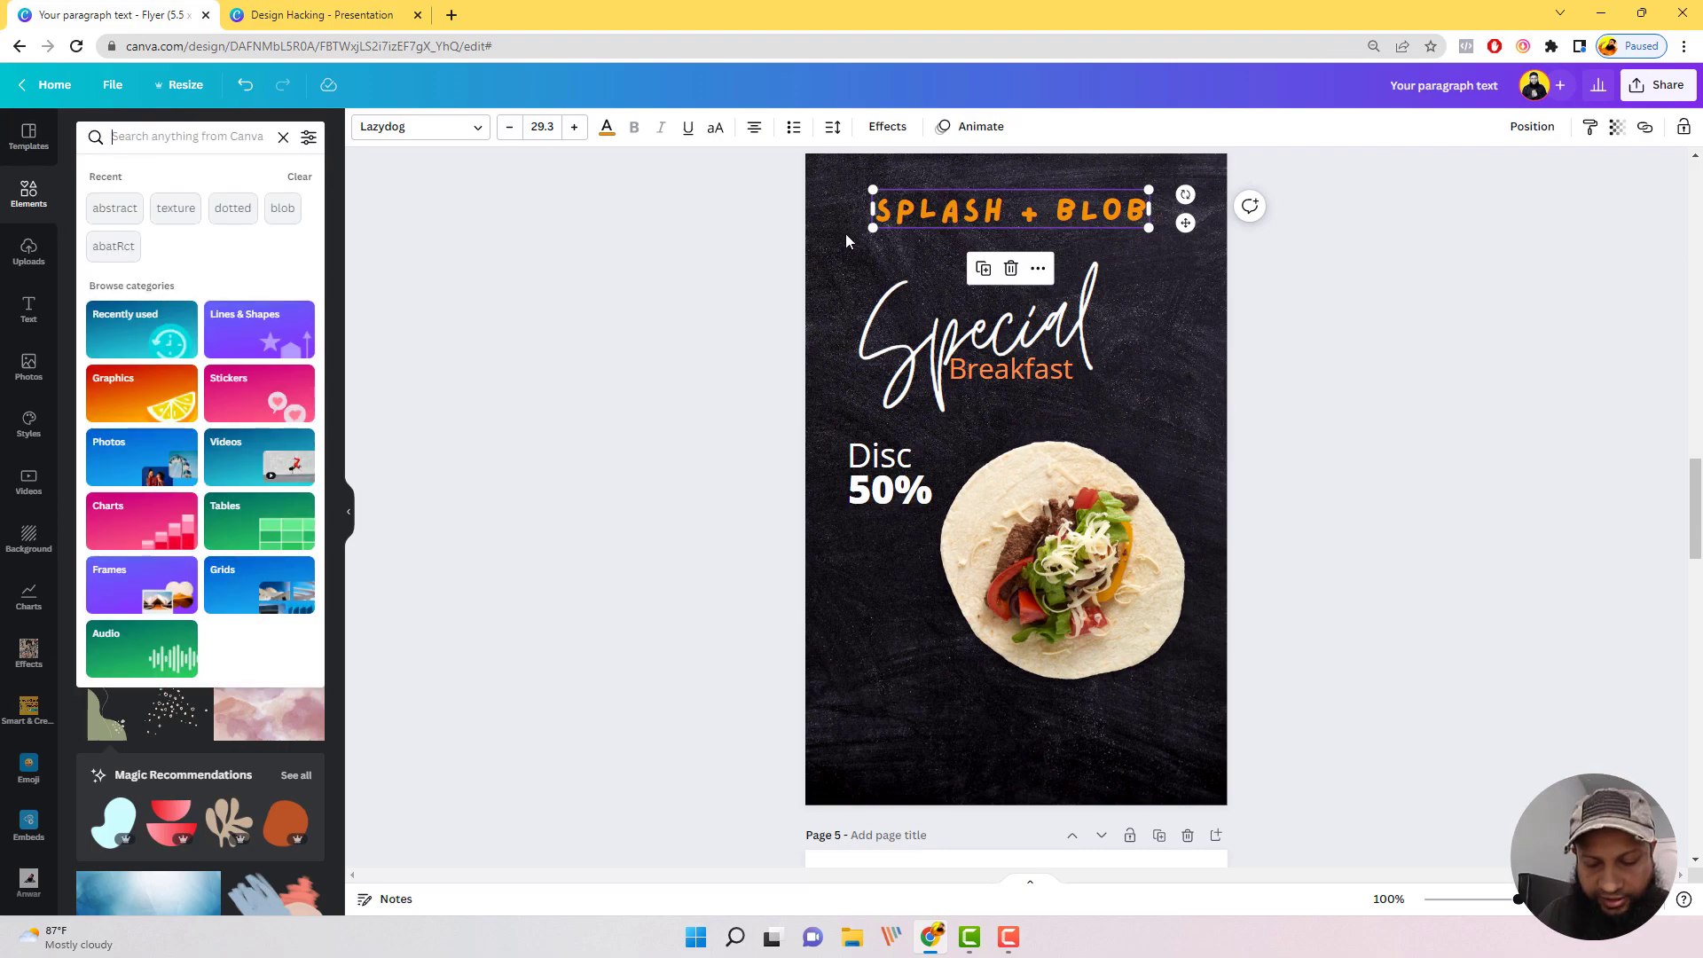
{"action": "type", "text": "Blob"}
{"action": "key", "text": "Return"}
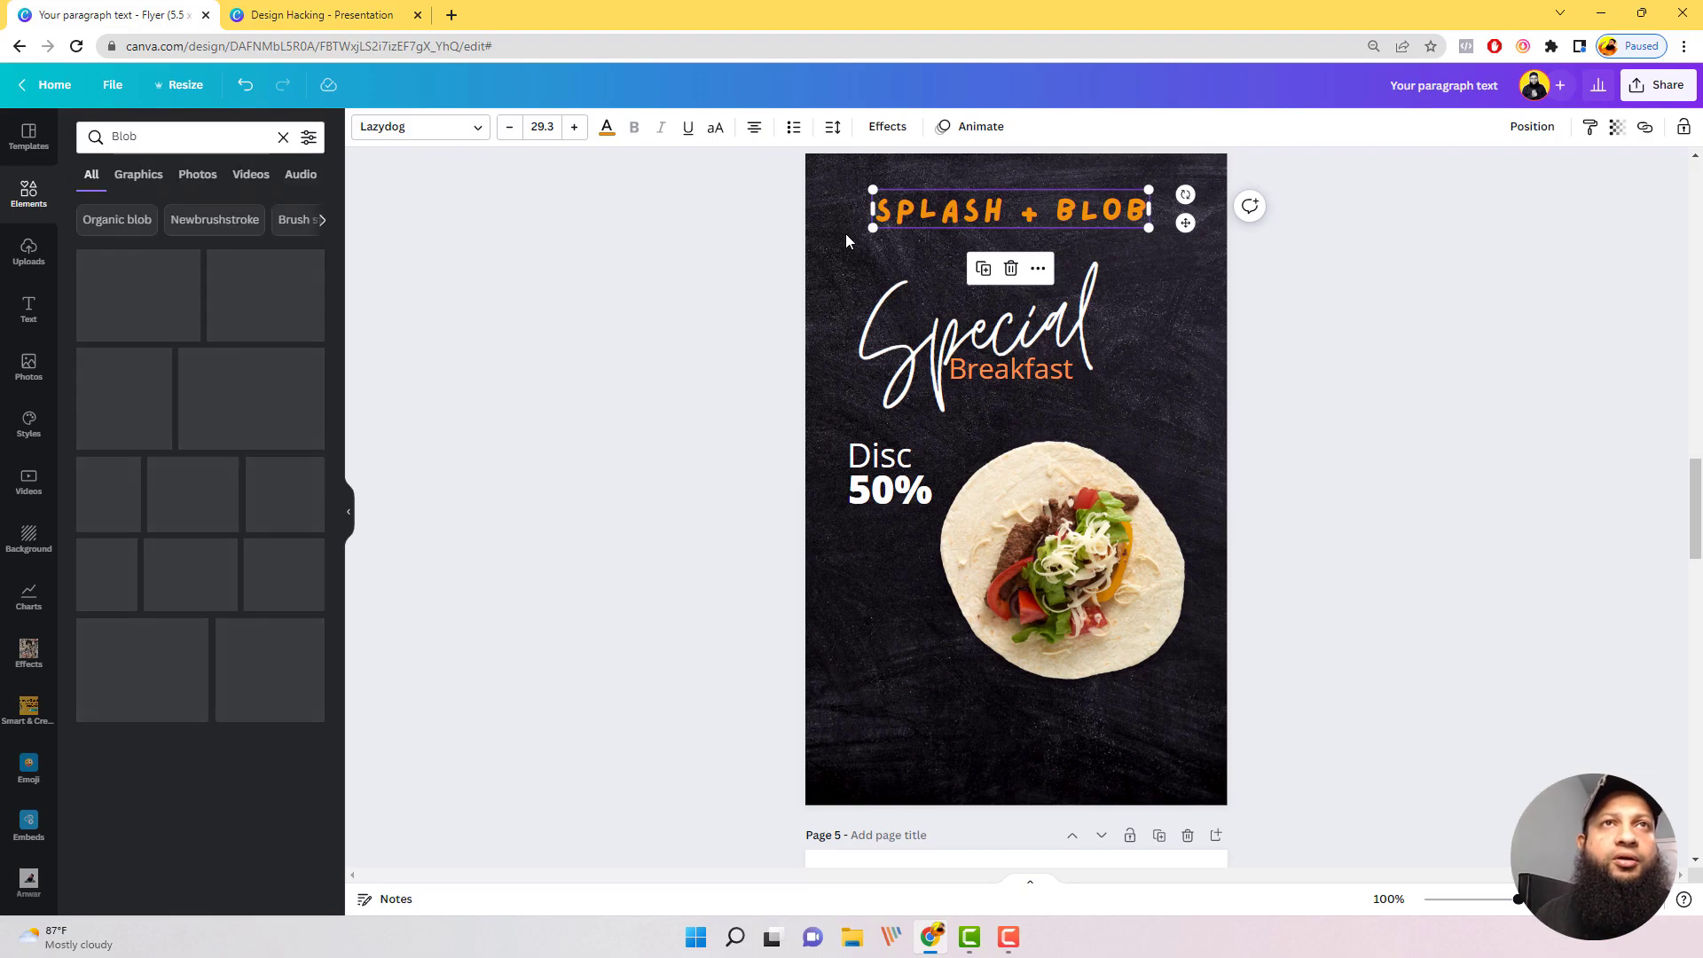
{"action": "scroll", "coordinate": [593, 410], "scroll_direction": "down", "scroll_amount": 3}
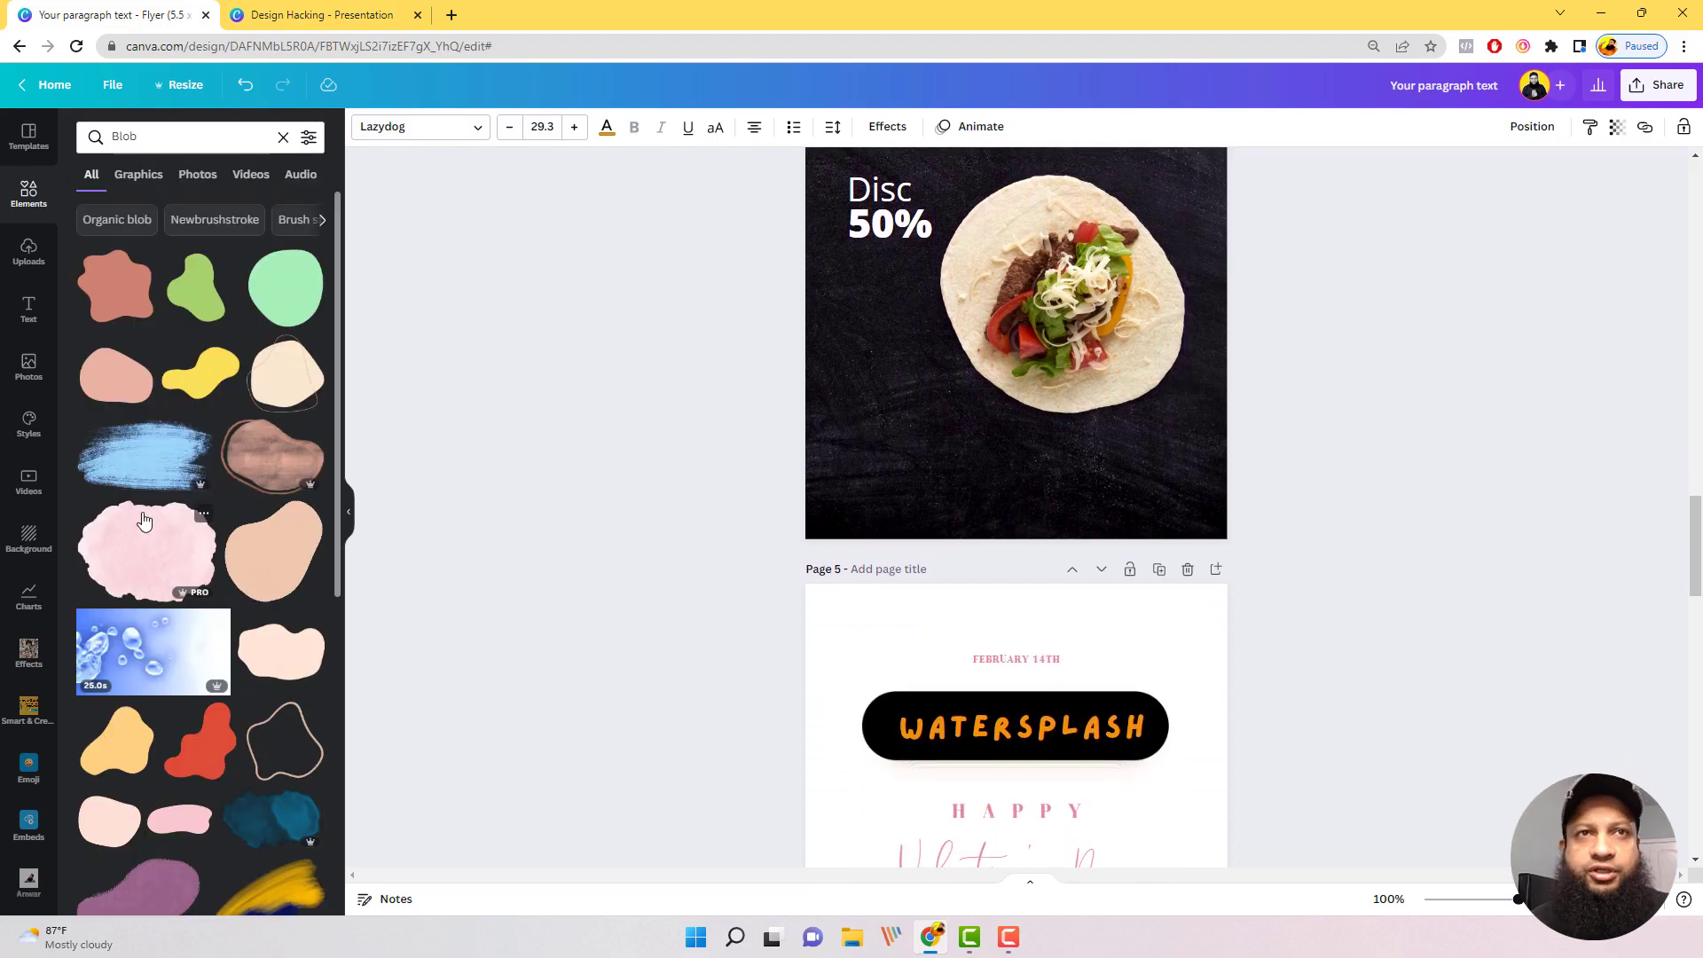
{"action": "left_click", "coordinate": [127, 765]}
{"action": "scroll", "coordinate": [1105, 444], "scroll_direction": "up", "scroll_amount": 3}
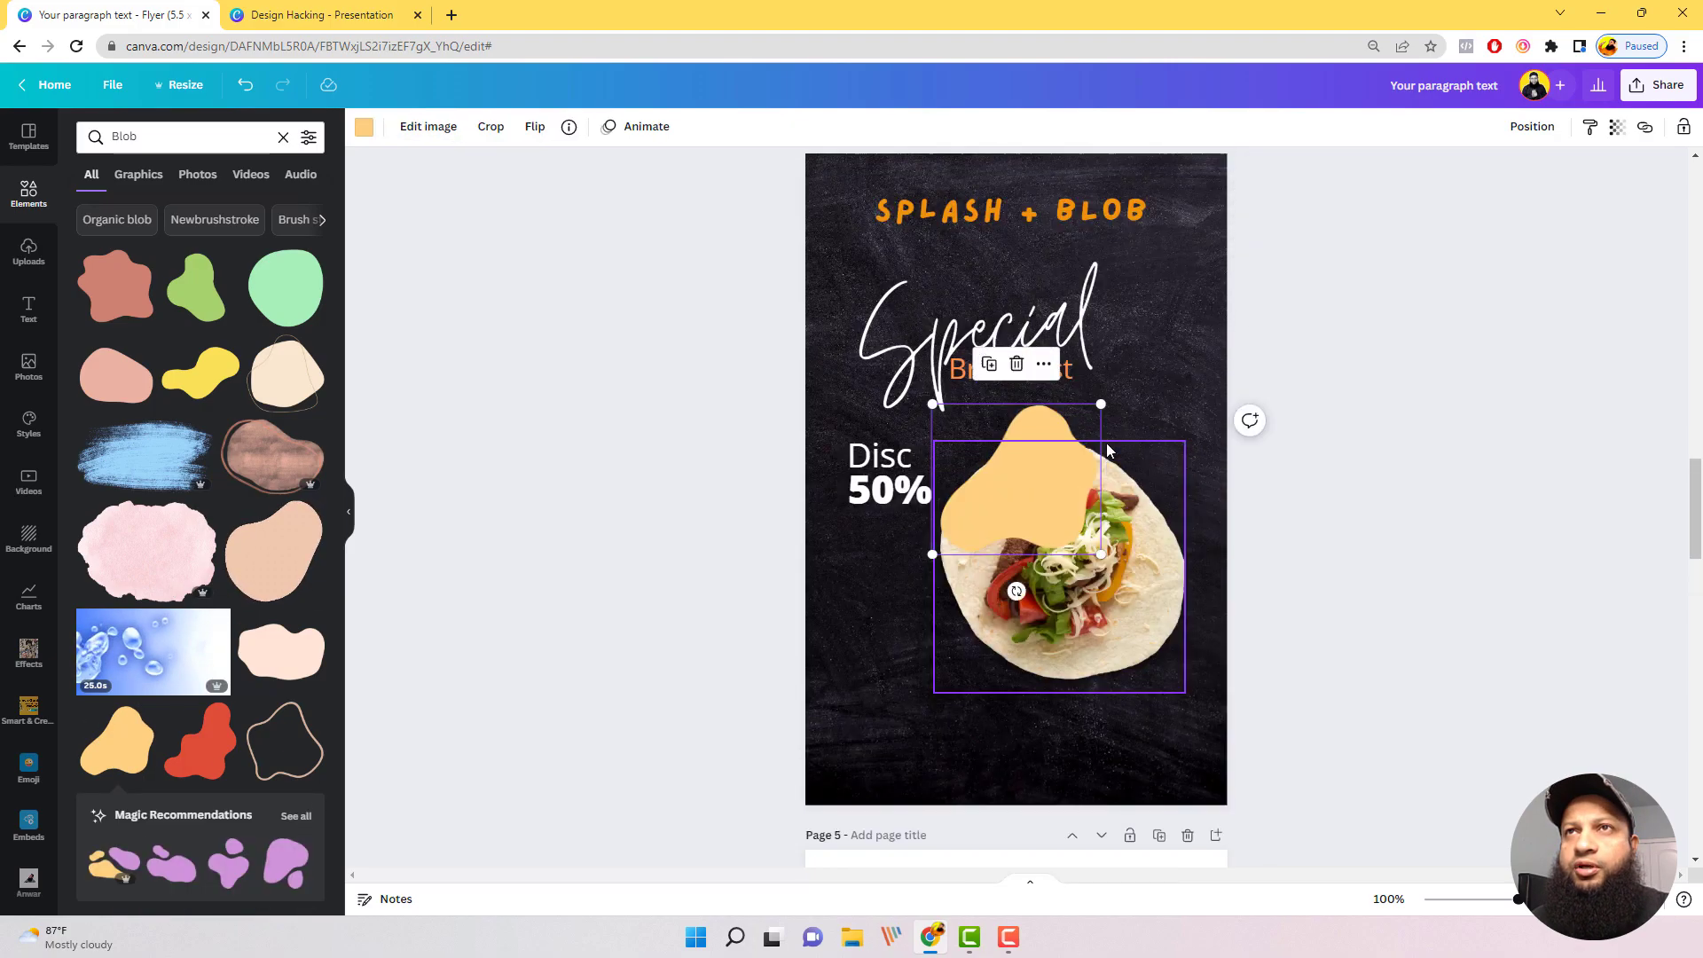
Step: Enlarge the light orange blob and place it running off the lower right corner of the page 4 flyer
{"action": "left_click_drag", "start_coordinate": [1064, 528], "coordinate": [1215, 778]}
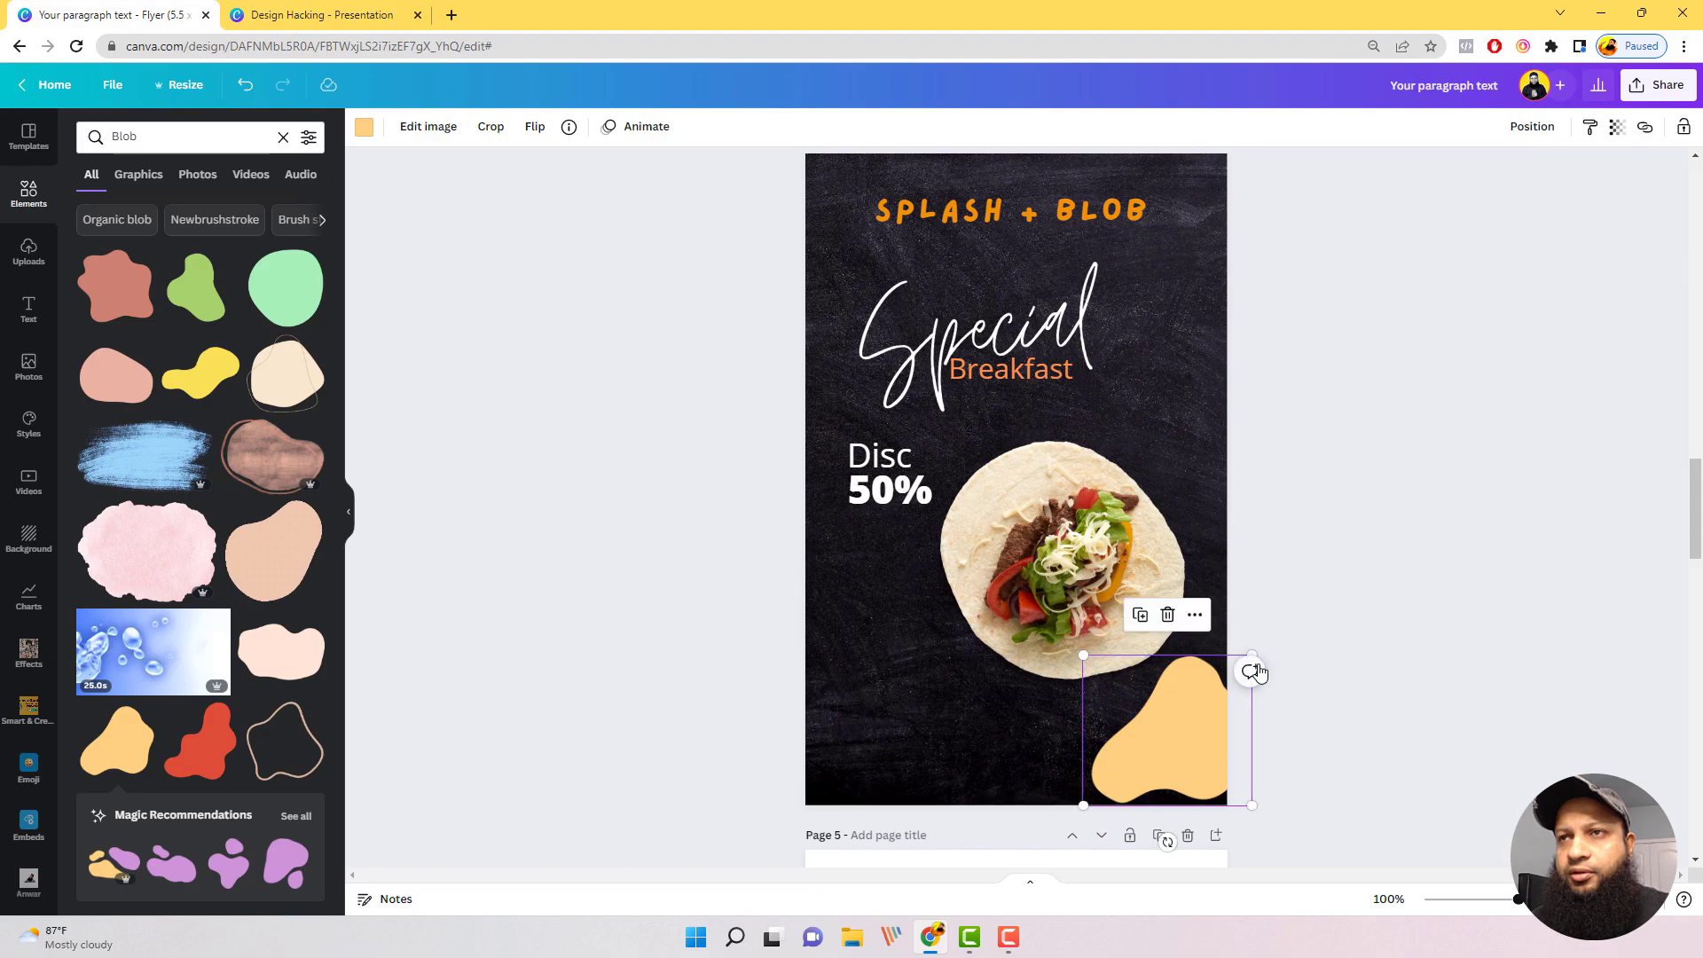
{"action": "left_click_drag", "start_coordinate": [1251, 653], "coordinate": [1448, 481]}
{"action": "left_click_drag", "start_coordinate": [1201, 727], "coordinate": [1143, 817]}
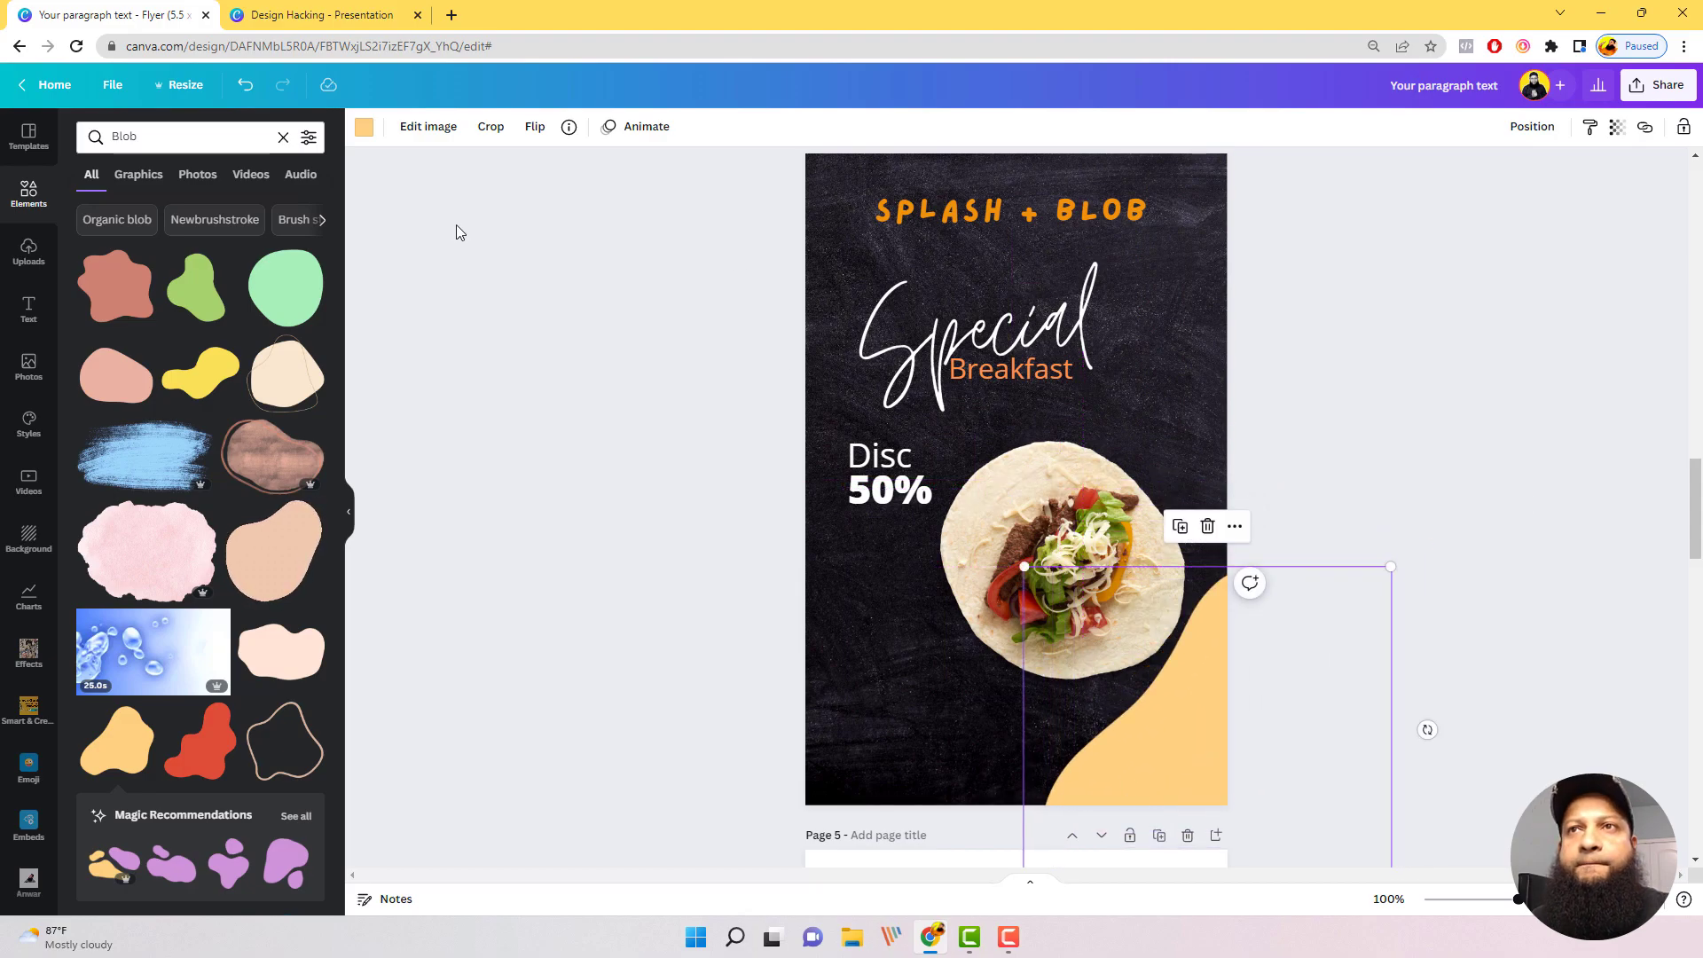
Step: Recolour the lower right blob with the amber yellow from the document colors and nudge it slightly right
{"action": "left_click", "coordinate": [364, 130]}
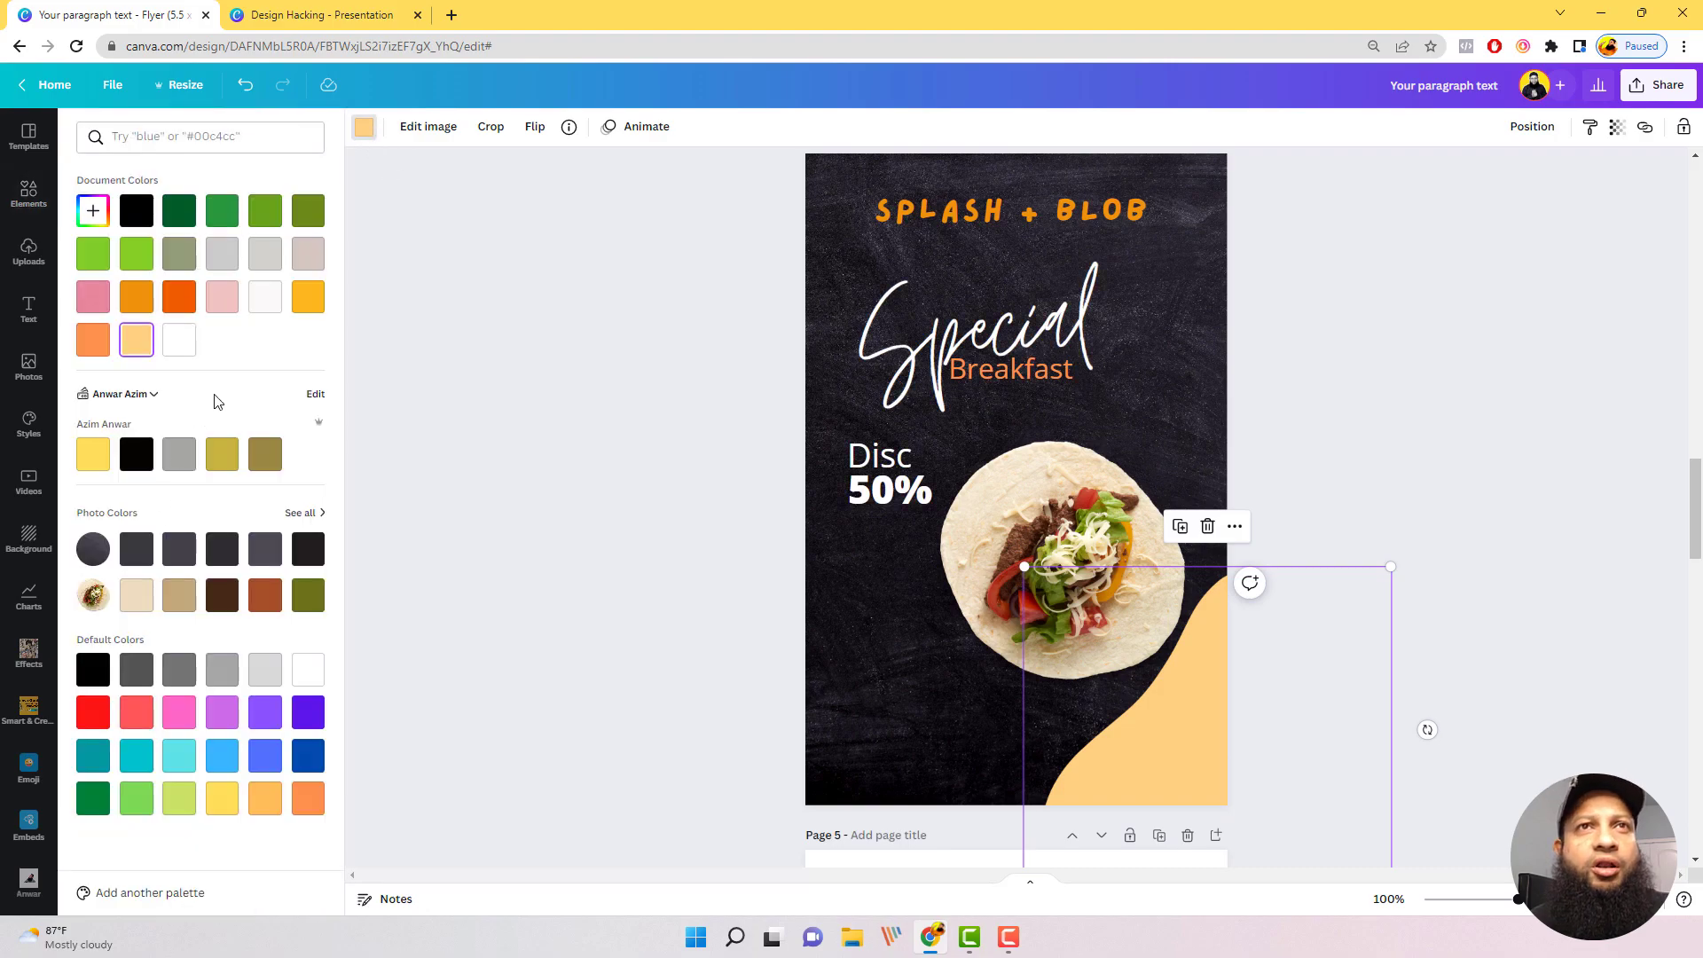
{"action": "left_click", "coordinate": [310, 300]}
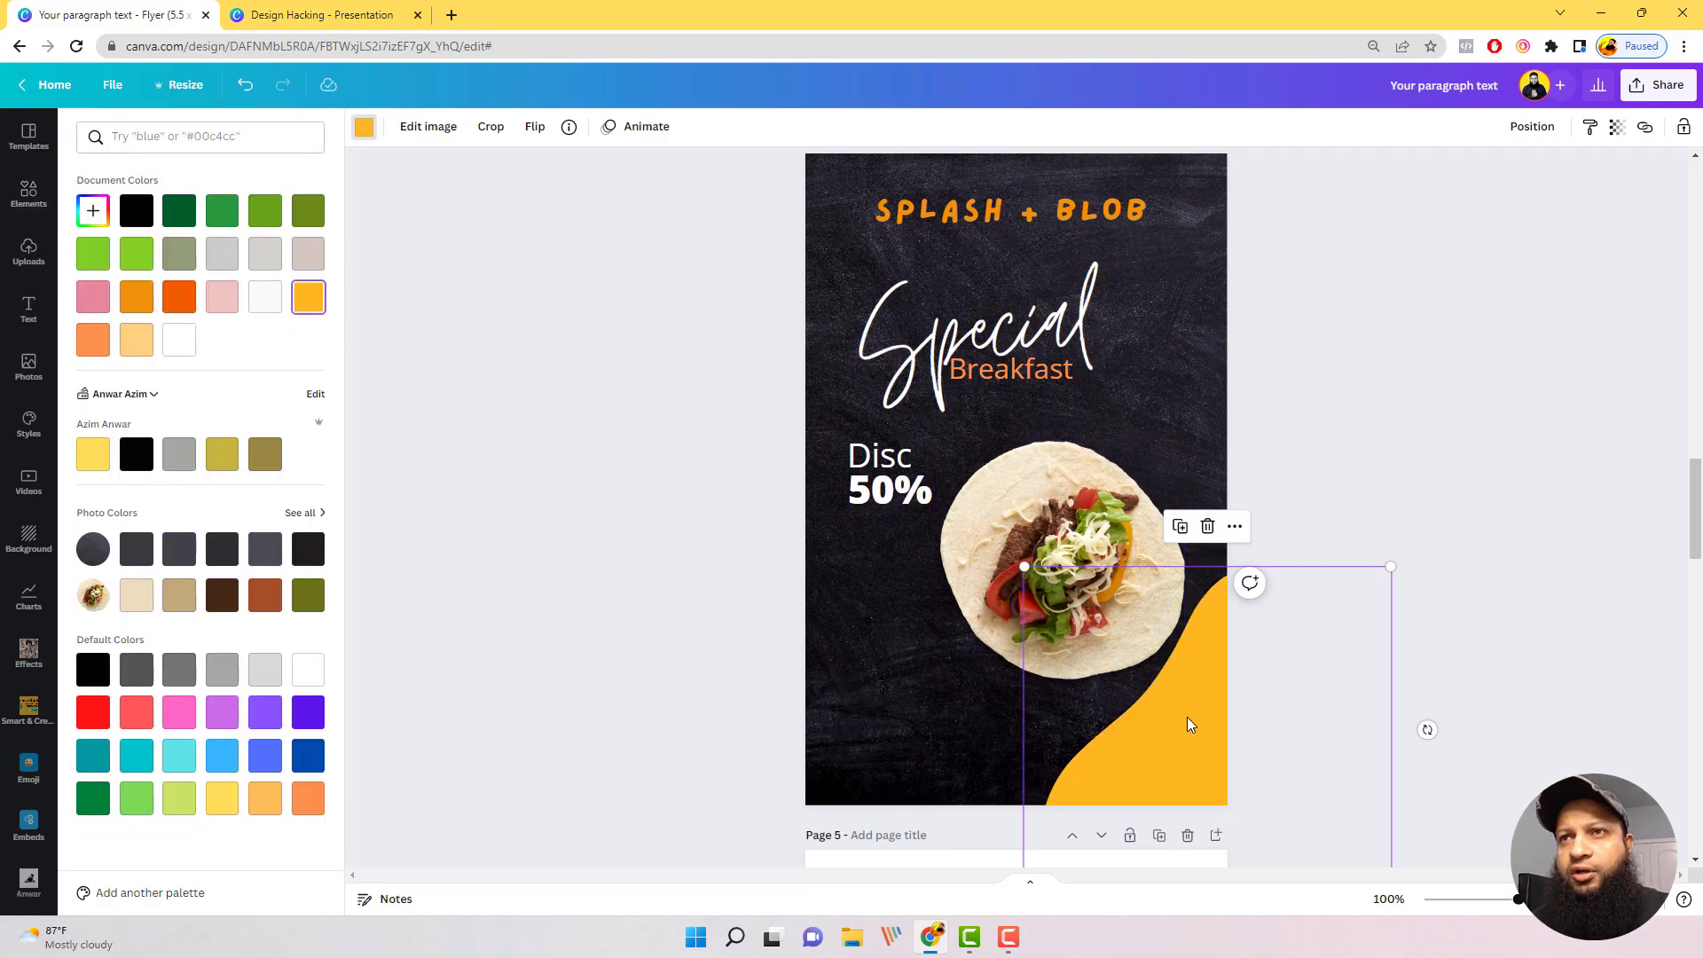
{"action": "left_click_drag", "start_coordinate": [1189, 715], "coordinate": [1193, 715]}
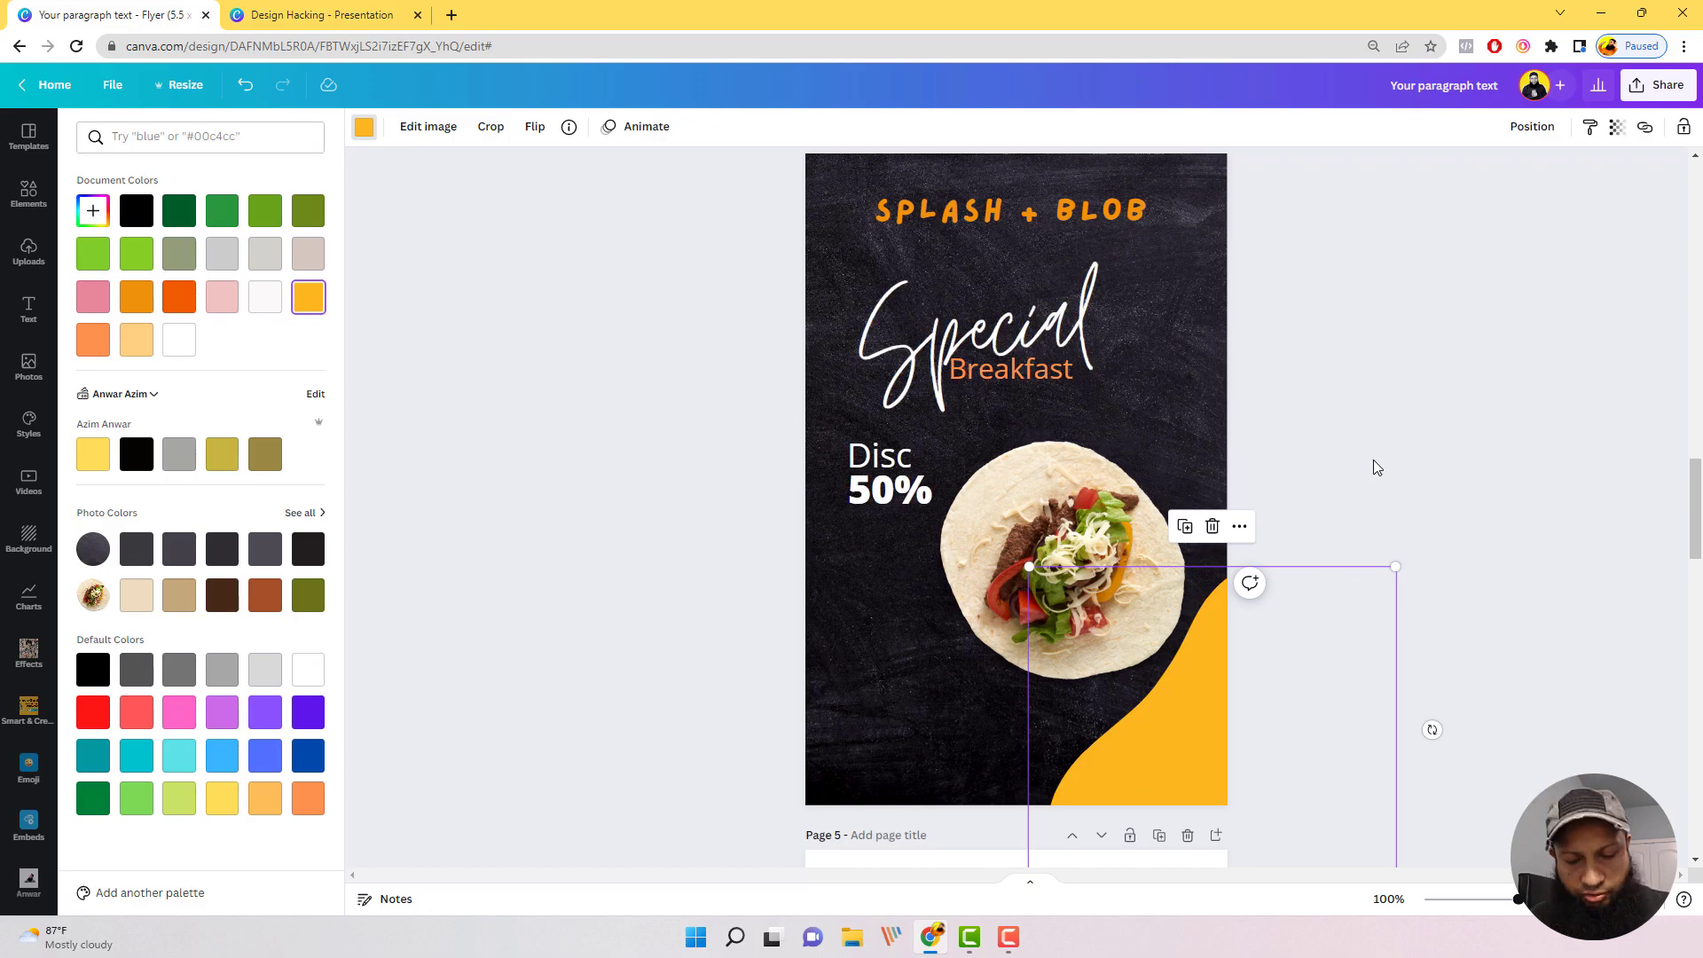
Step: Add the pale pink blob to page 4, enlarged, tilted clockwise and running off the flyer's lower left corner
{"action": "left_click", "coordinate": [28, 192]}
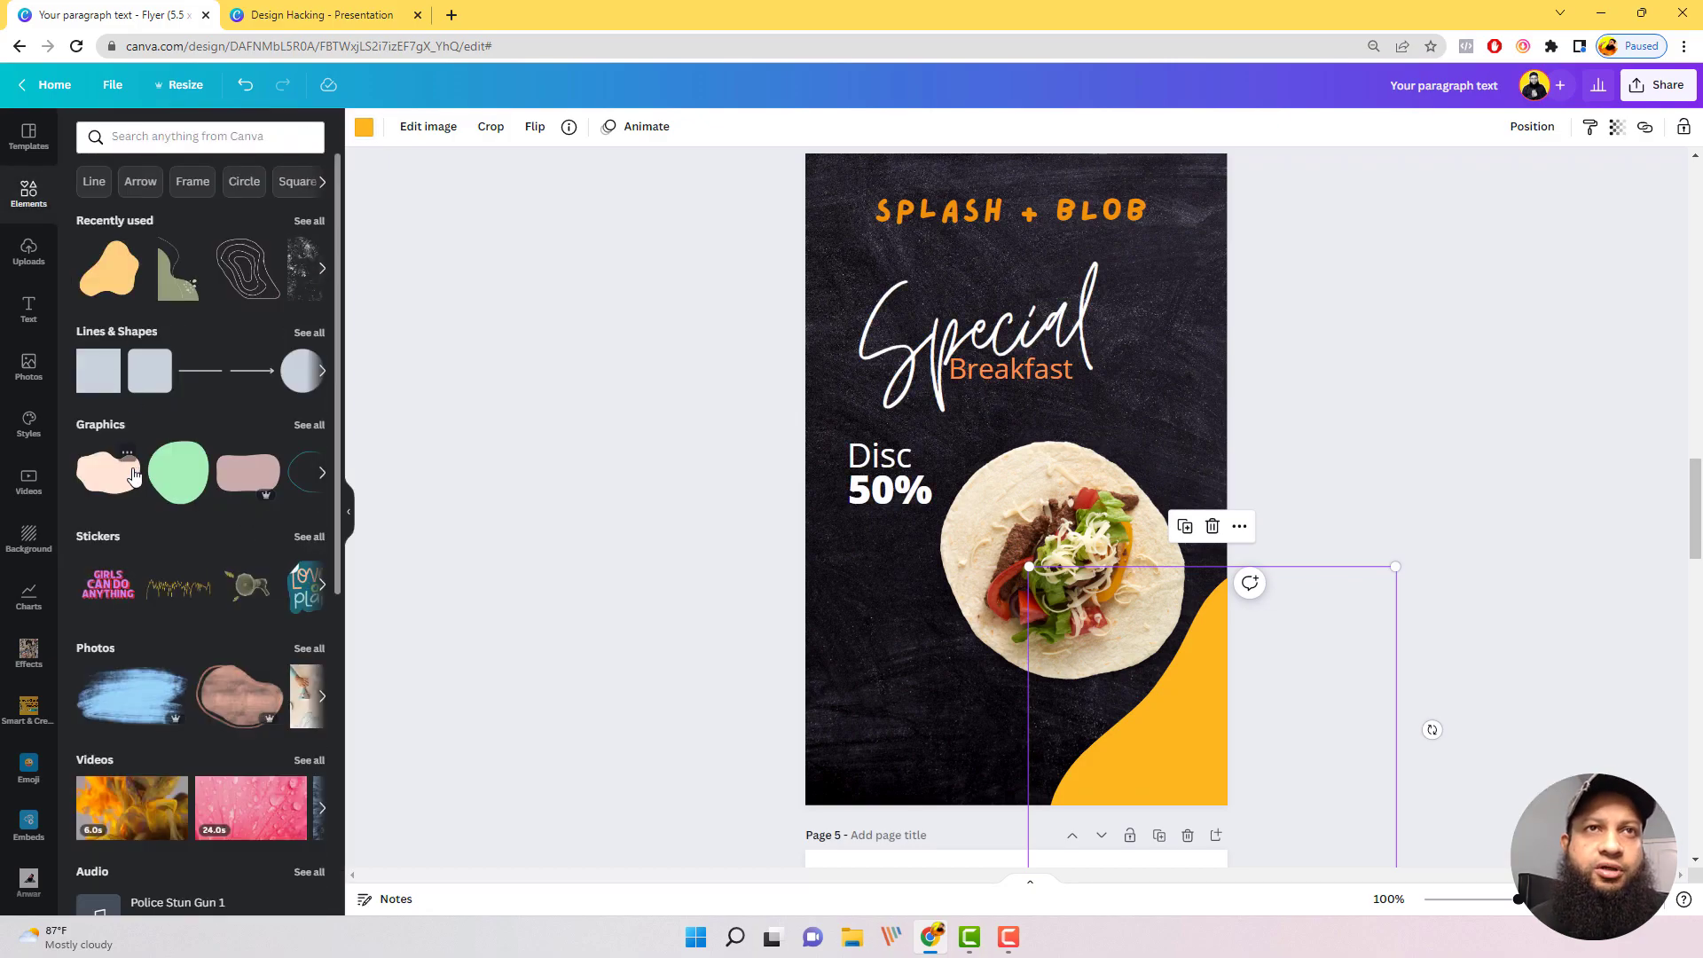
{"action": "left_click", "coordinate": [122, 482]}
{"action": "left_click_drag", "start_coordinate": [1046, 487], "coordinate": [1112, 874]}
{"action": "left_click_drag", "start_coordinate": [886, 754], "coordinate": [831, 767]}
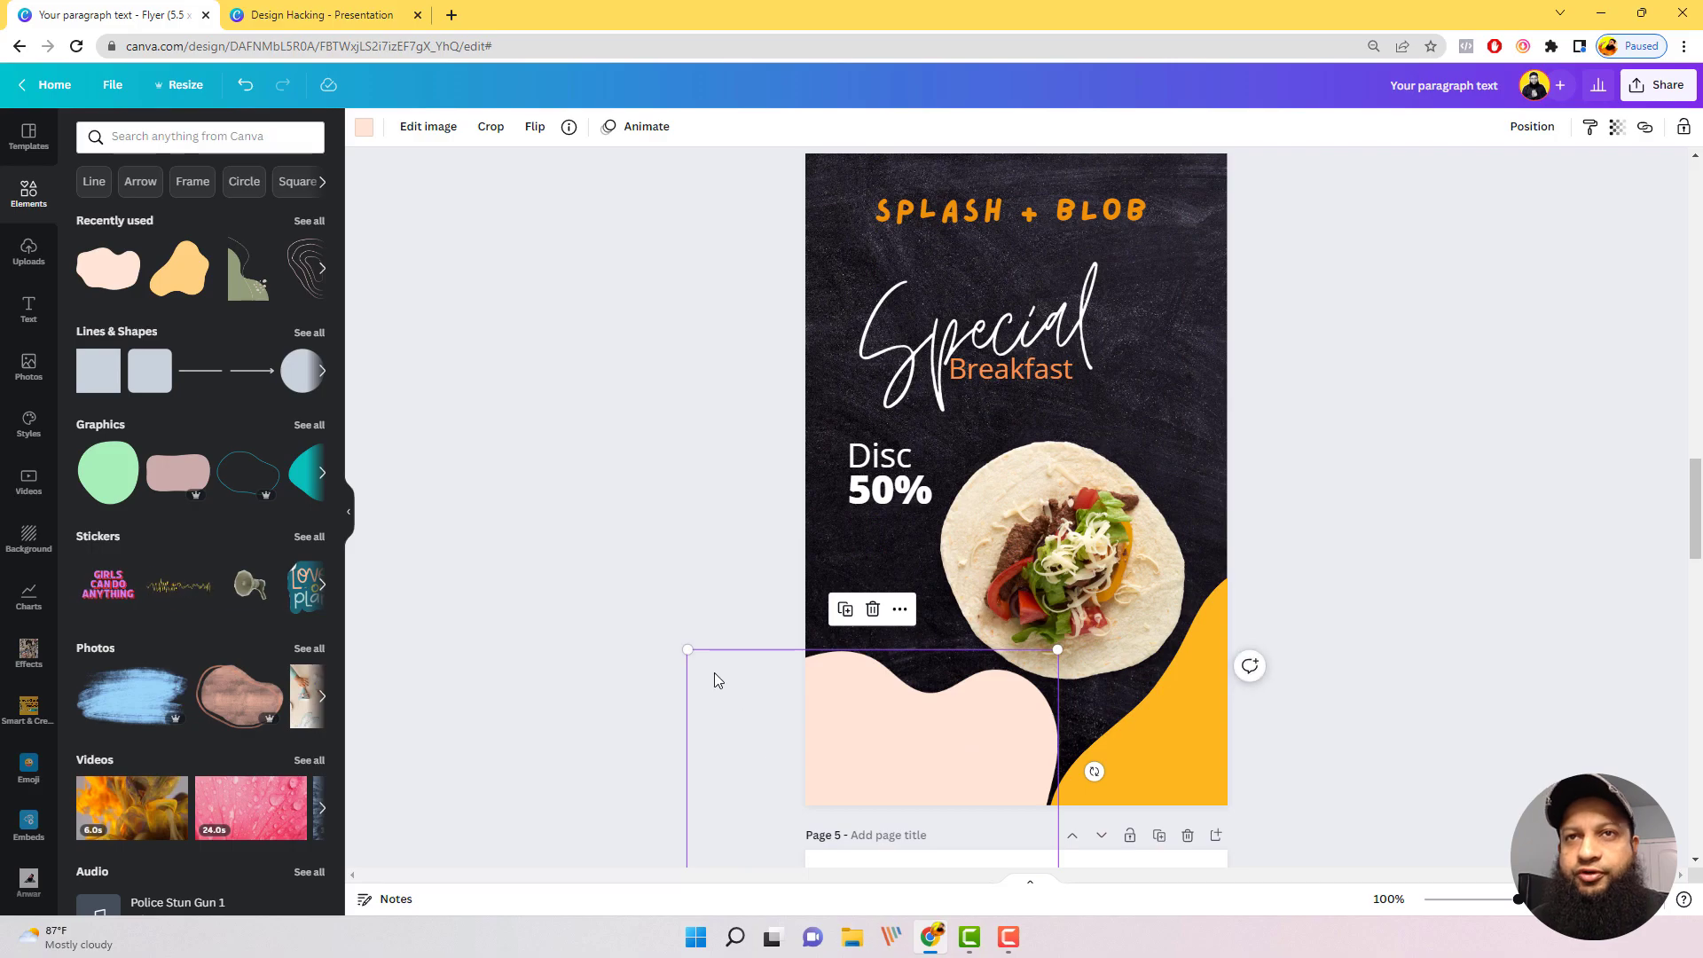
{"action": "left_click_drag", "start_coordinate": [1094, 770], "coordinate": [1131, 842]}
{"action": "left_click_drag", "start_coordinate": [965, 795], "coordinate": [1025, 787]}
Step: Recolour the lower left blob with the custom dark amber #DB9600
{"action": "left_click", "coordinate": [363, 126]}
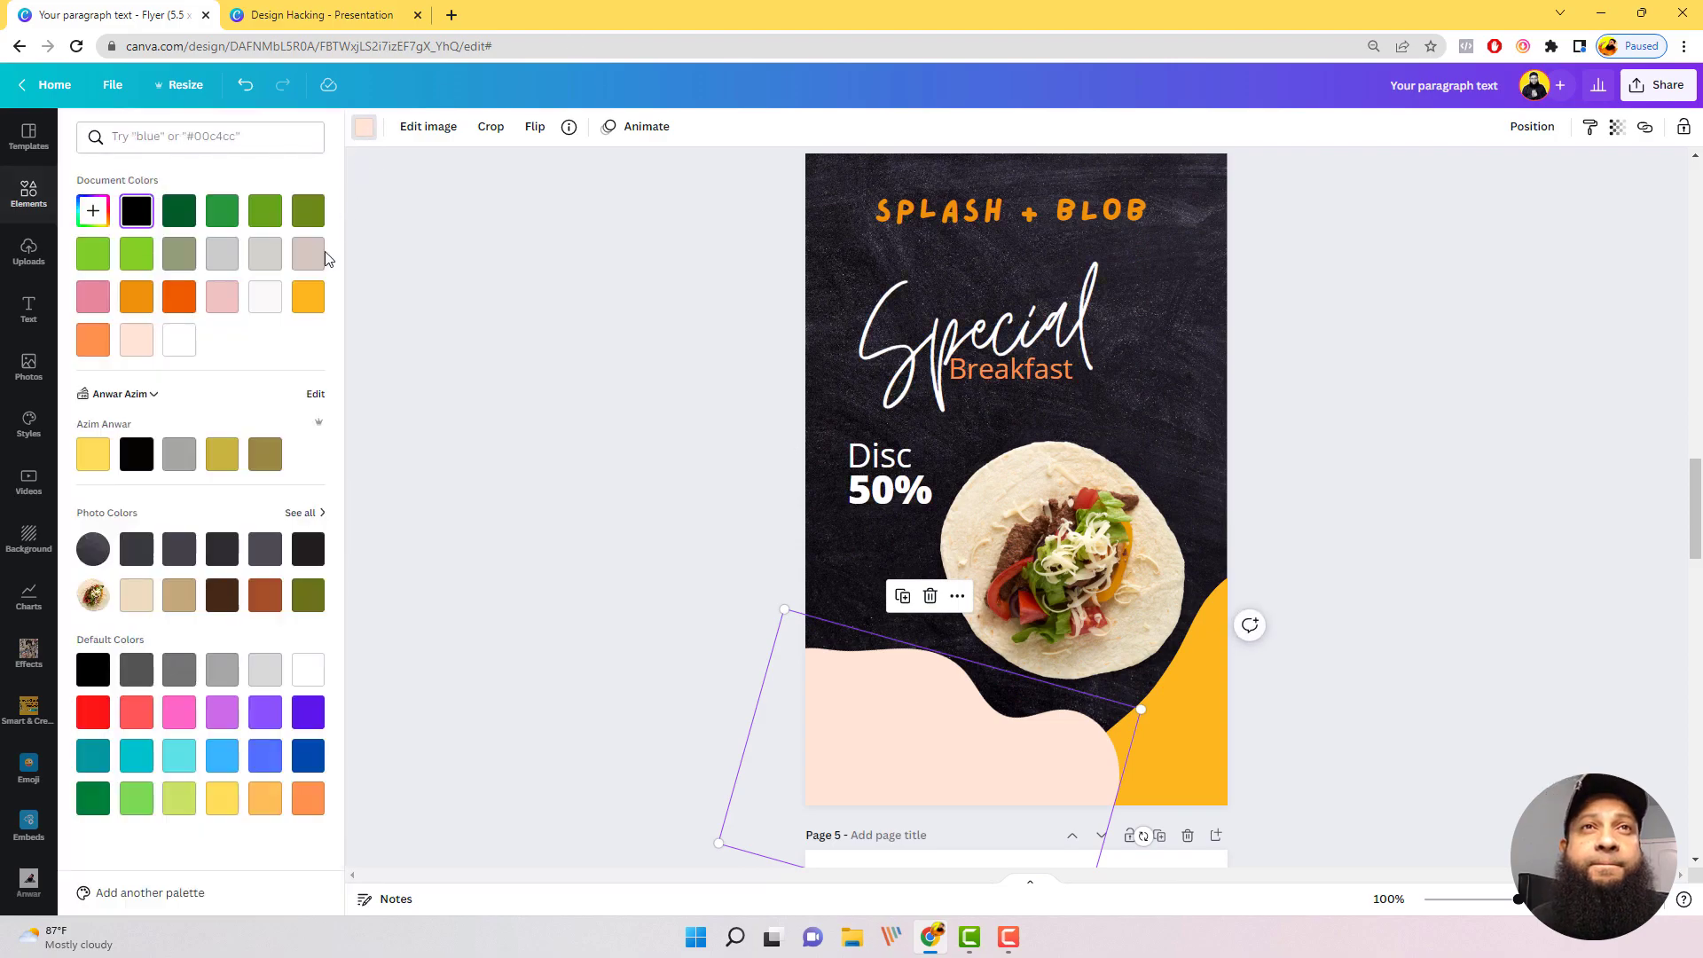
{"action": "left_click", "coordinate": [182, 301]}
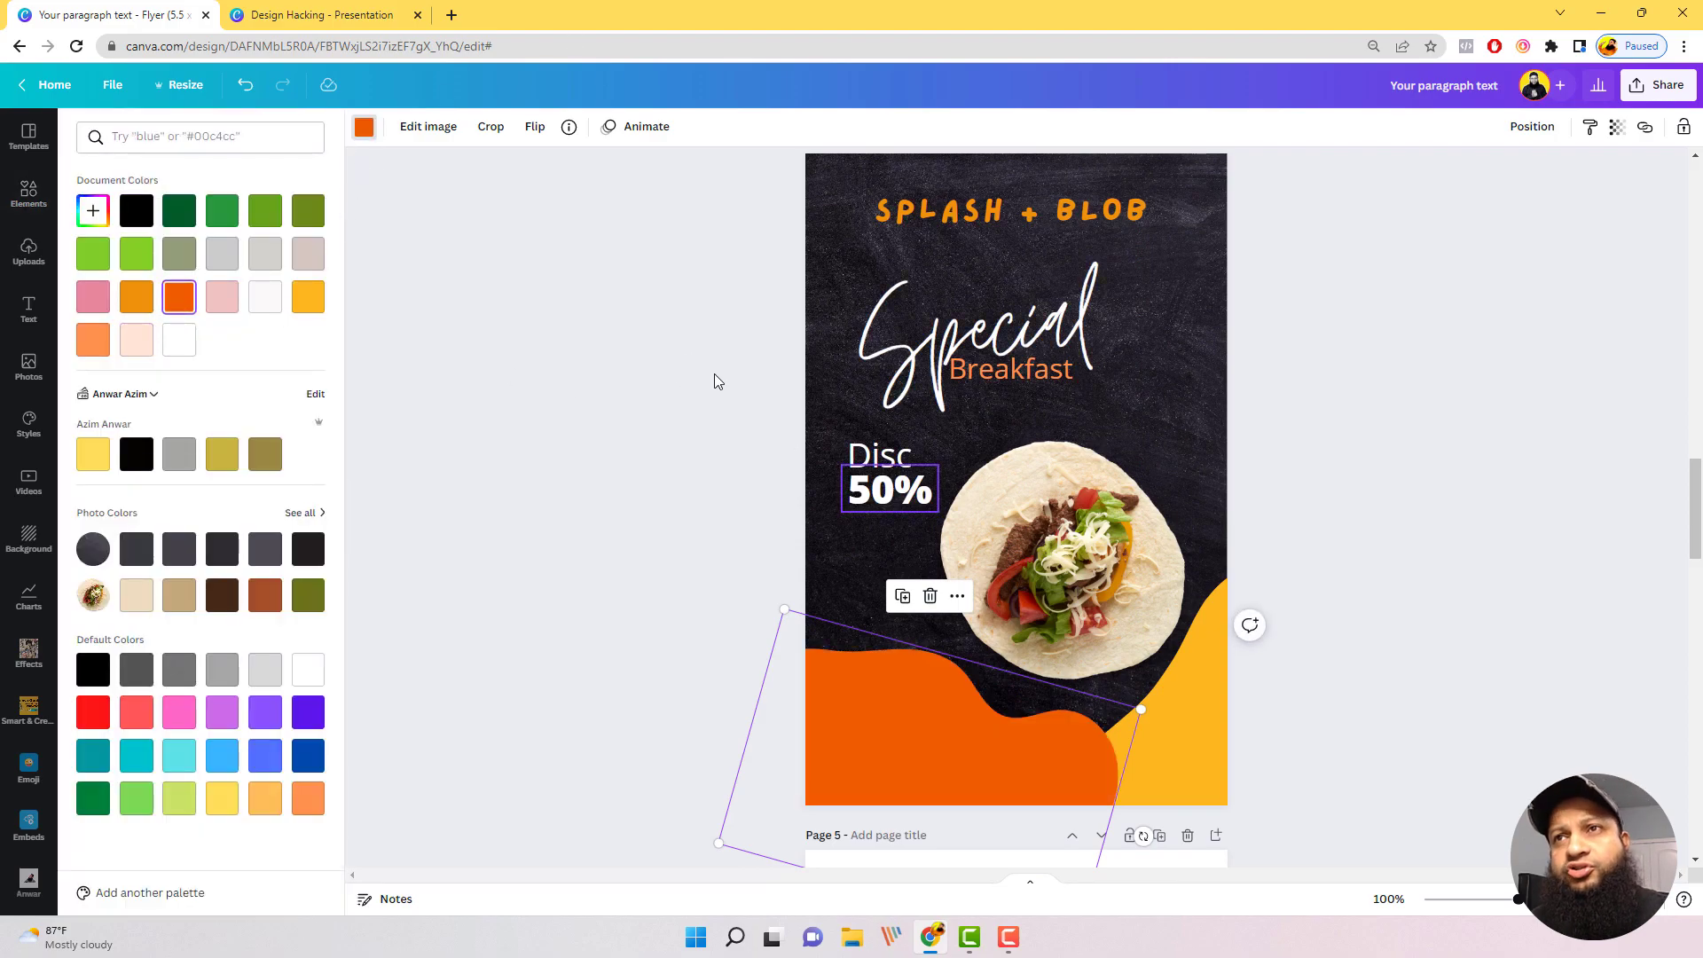
{"action": "left_click", "coordinate": [304, 300]}
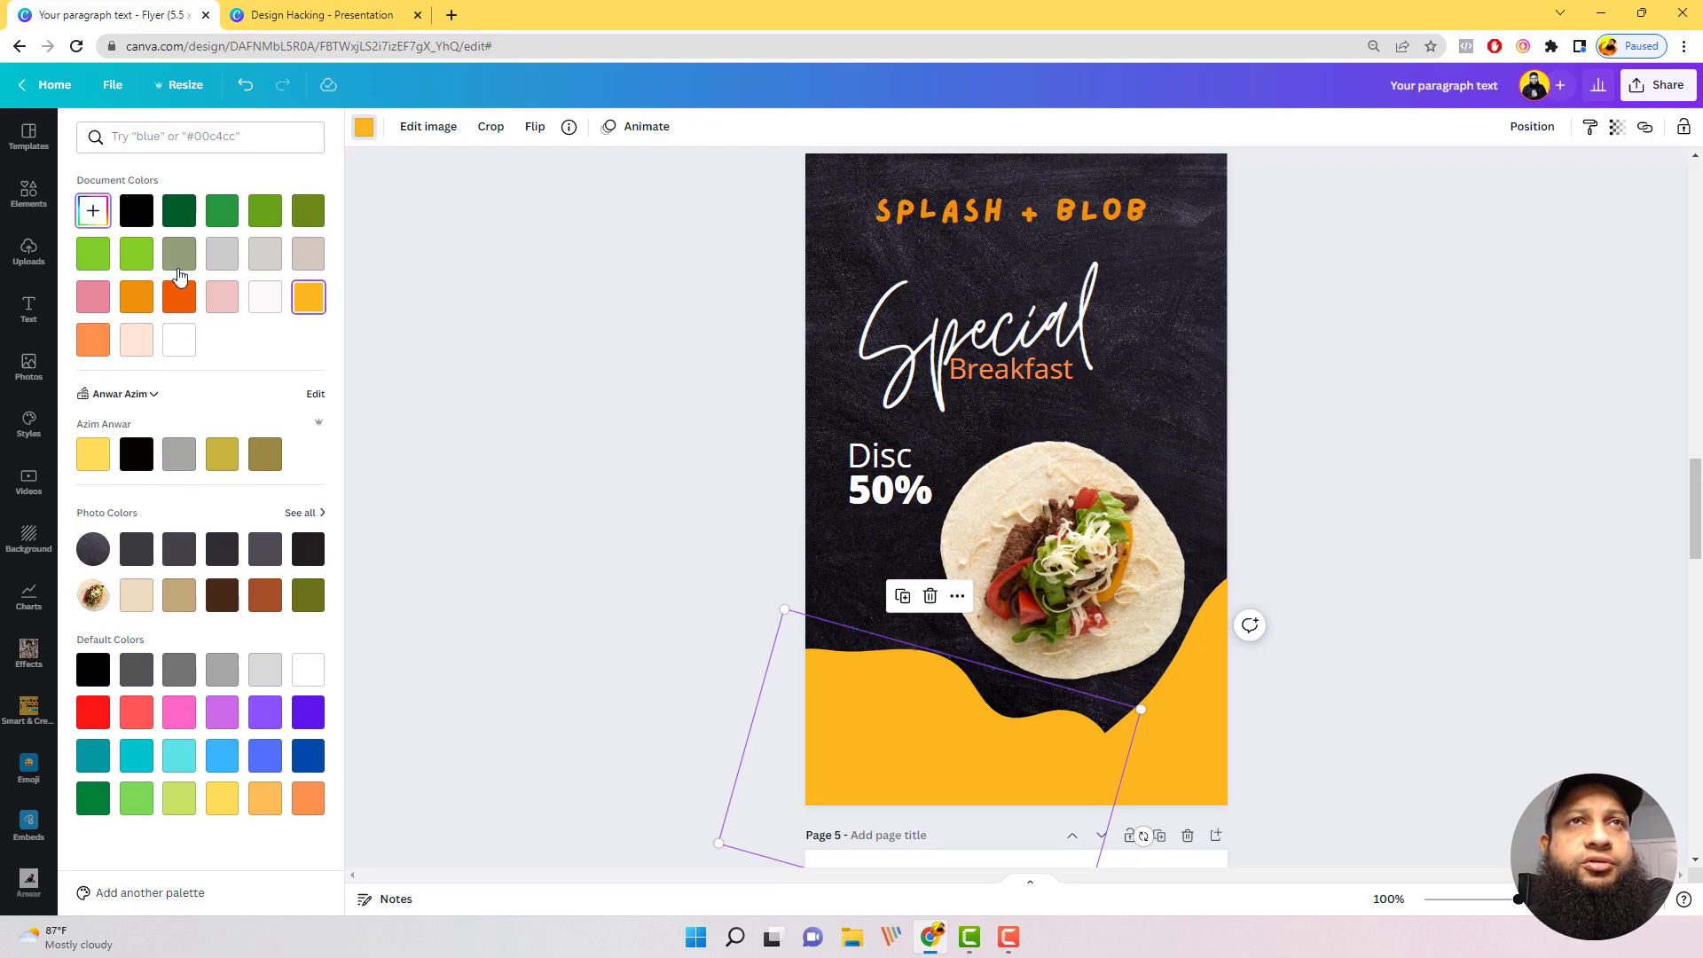
{"action": "left_click", "coordinate": [93, 211]}
{"action": "left_click_drag", "start_coordinate": [278, 257], "coordinate": [274, 260]}
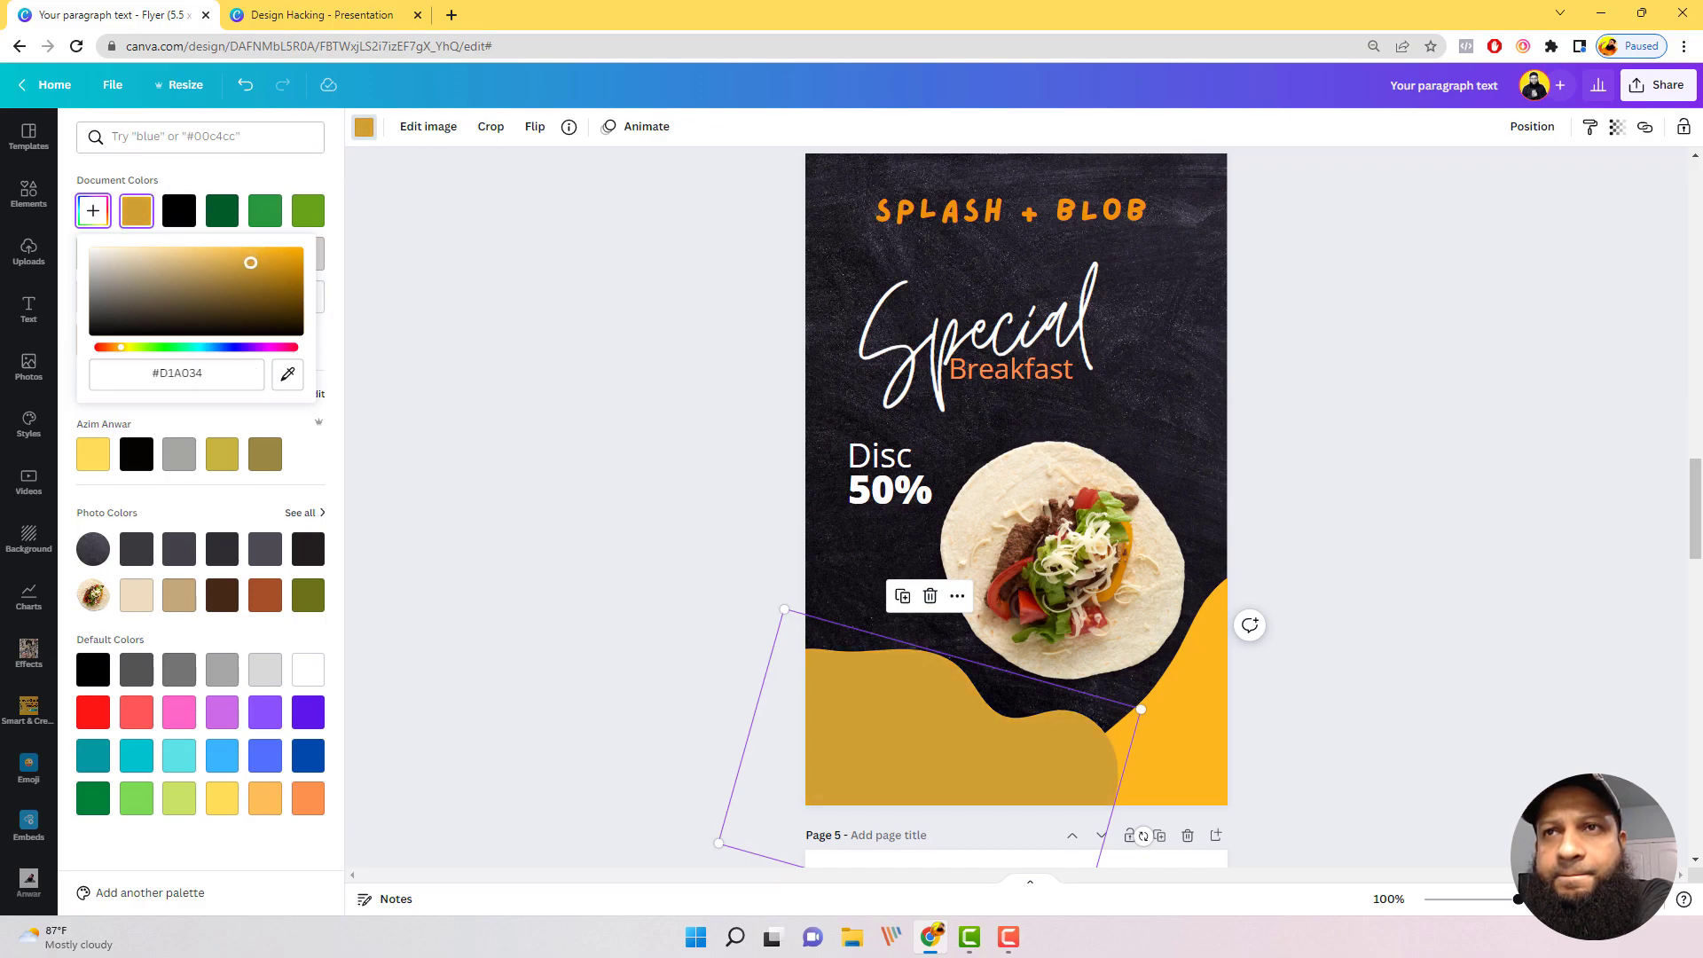
{"action": "left_click_drag", "start_coordinate": [251, 263], "coordinate": [309, 266]}
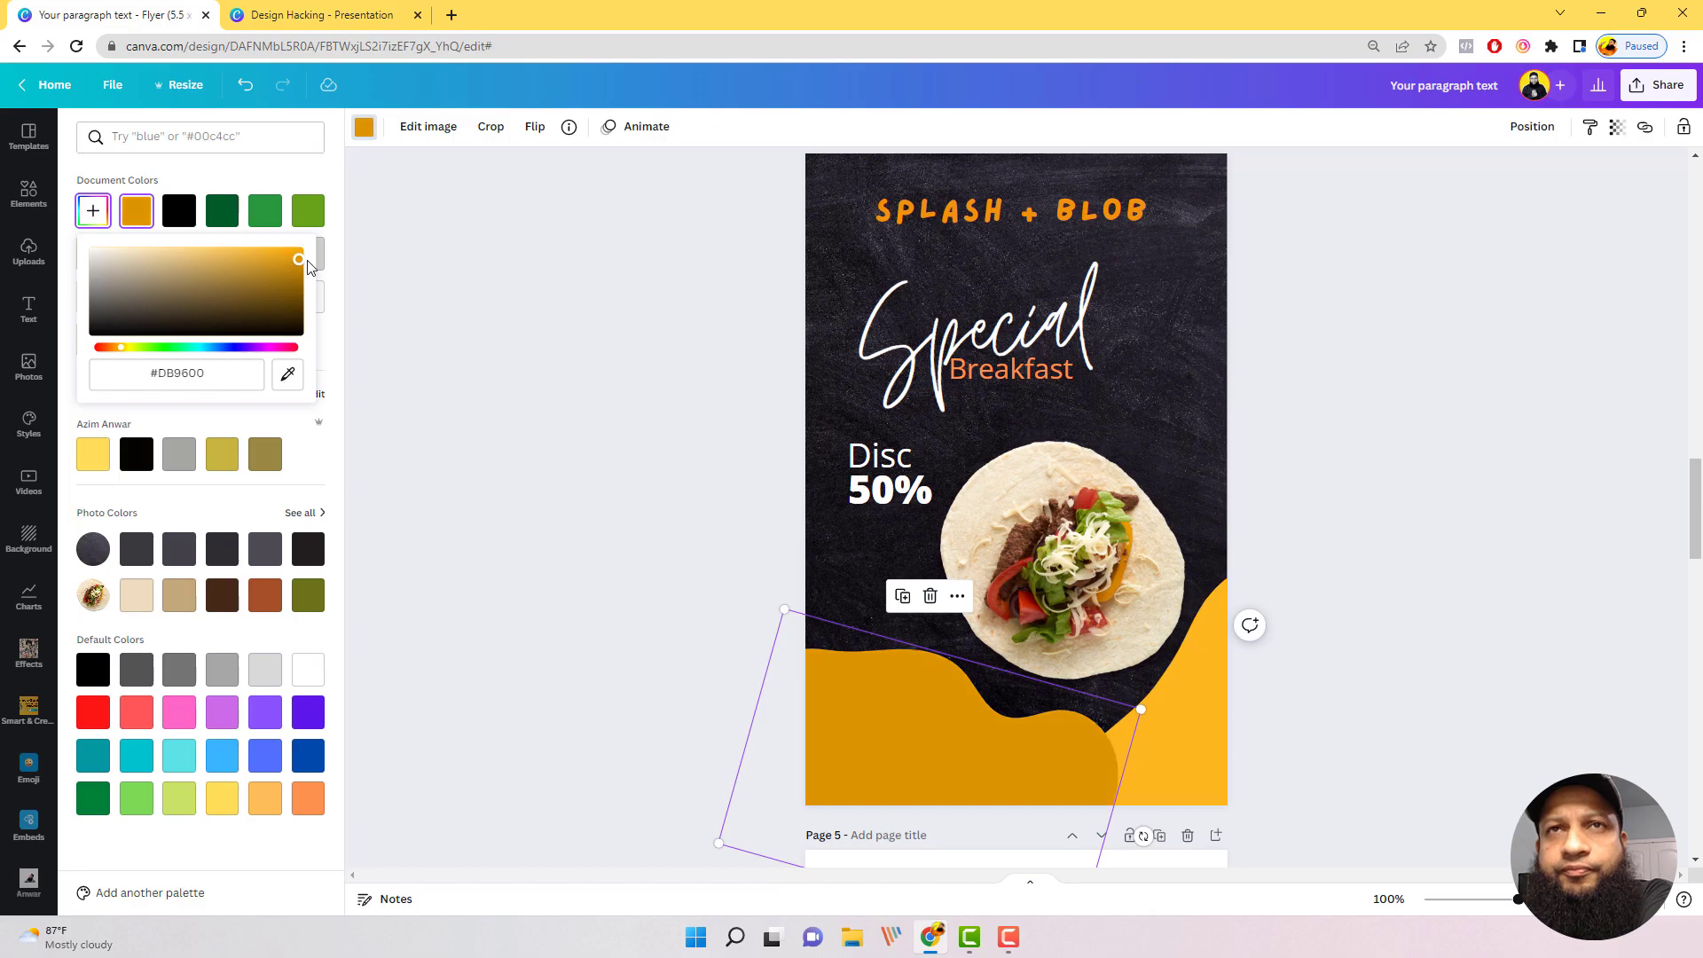
{"action": "left_click", "coordinate": [1253, 468]}
Step: Fine-tune the positions of the two amber blobs along the lower edge of the page 4 flyer
{"action": "left_click_drag", "start_coordinate": [973, 713], "coordinate": [953, 717]}
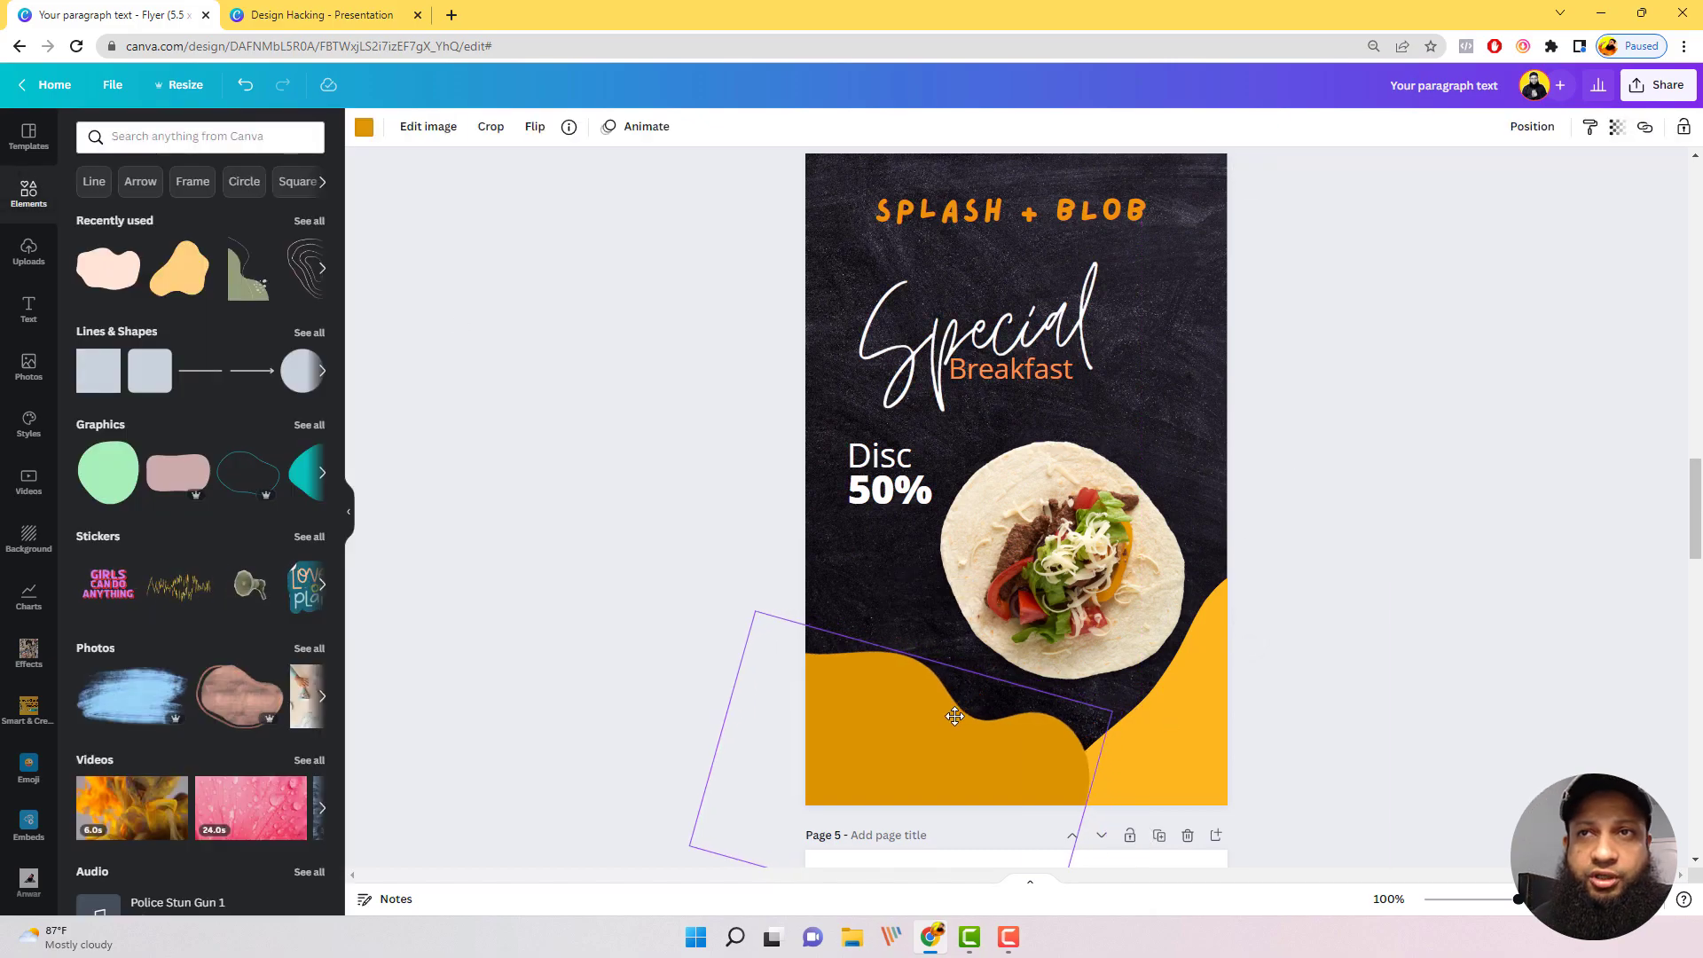
{"action": "left_click", "coordinate": [1190, 725]}
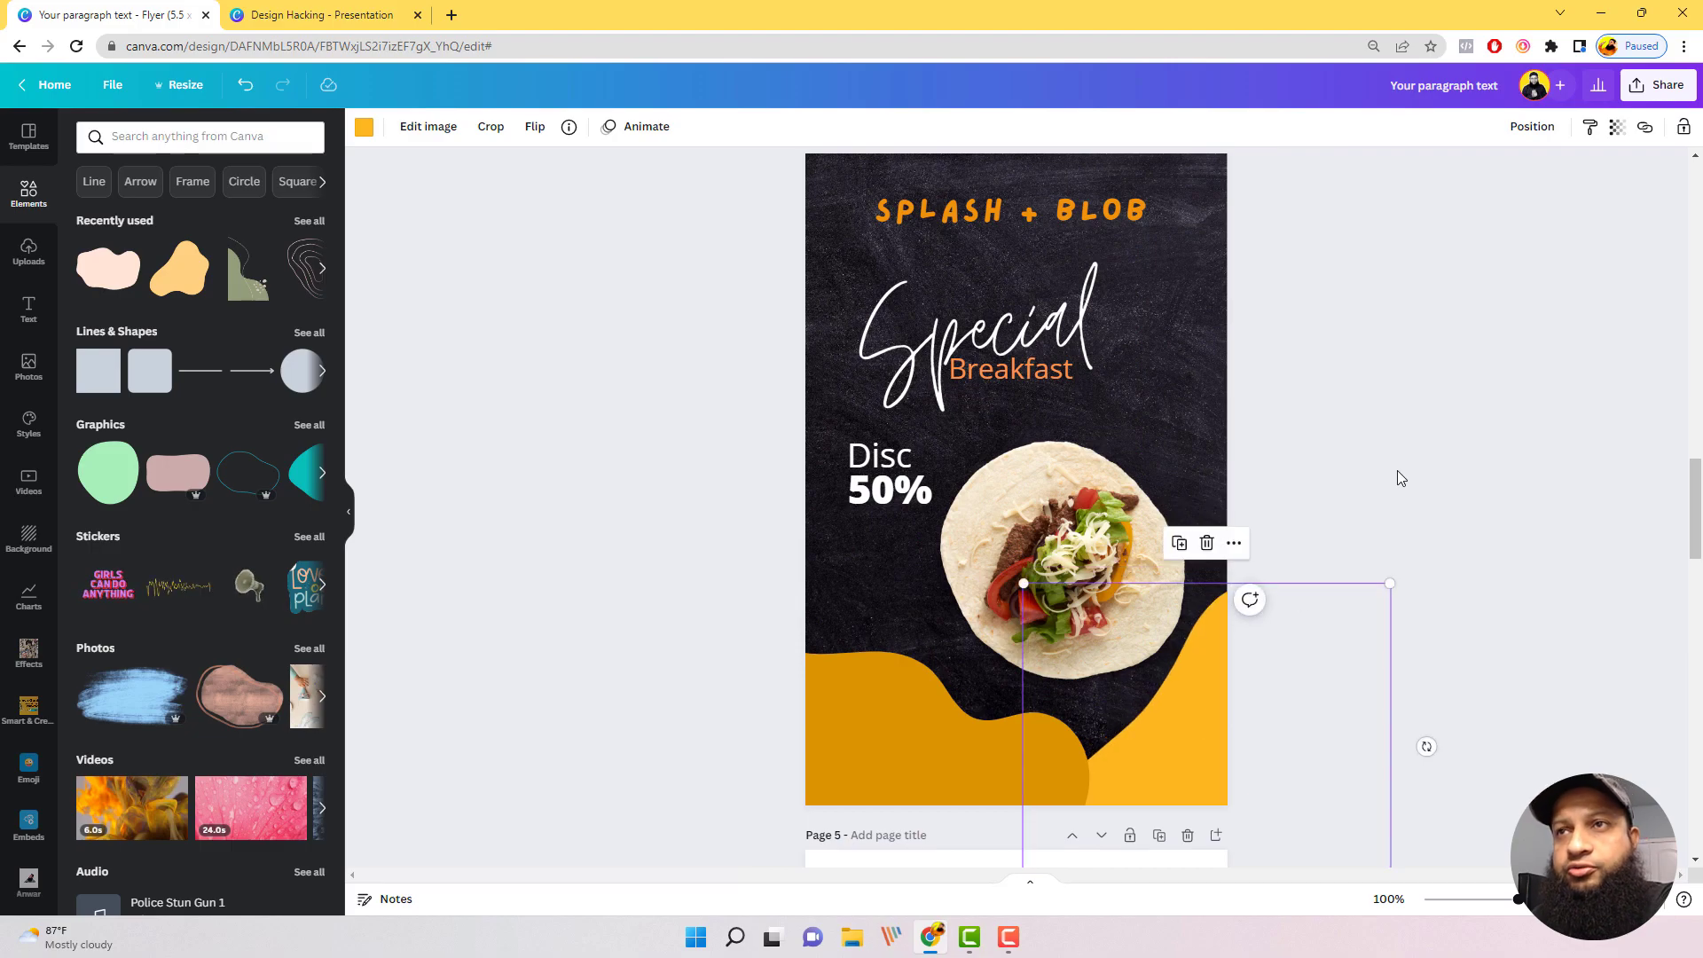
{"action": "left_click", "coordinate": [1323, 487]}
{"action": "left_click", "coordinate": [1003, 760]}
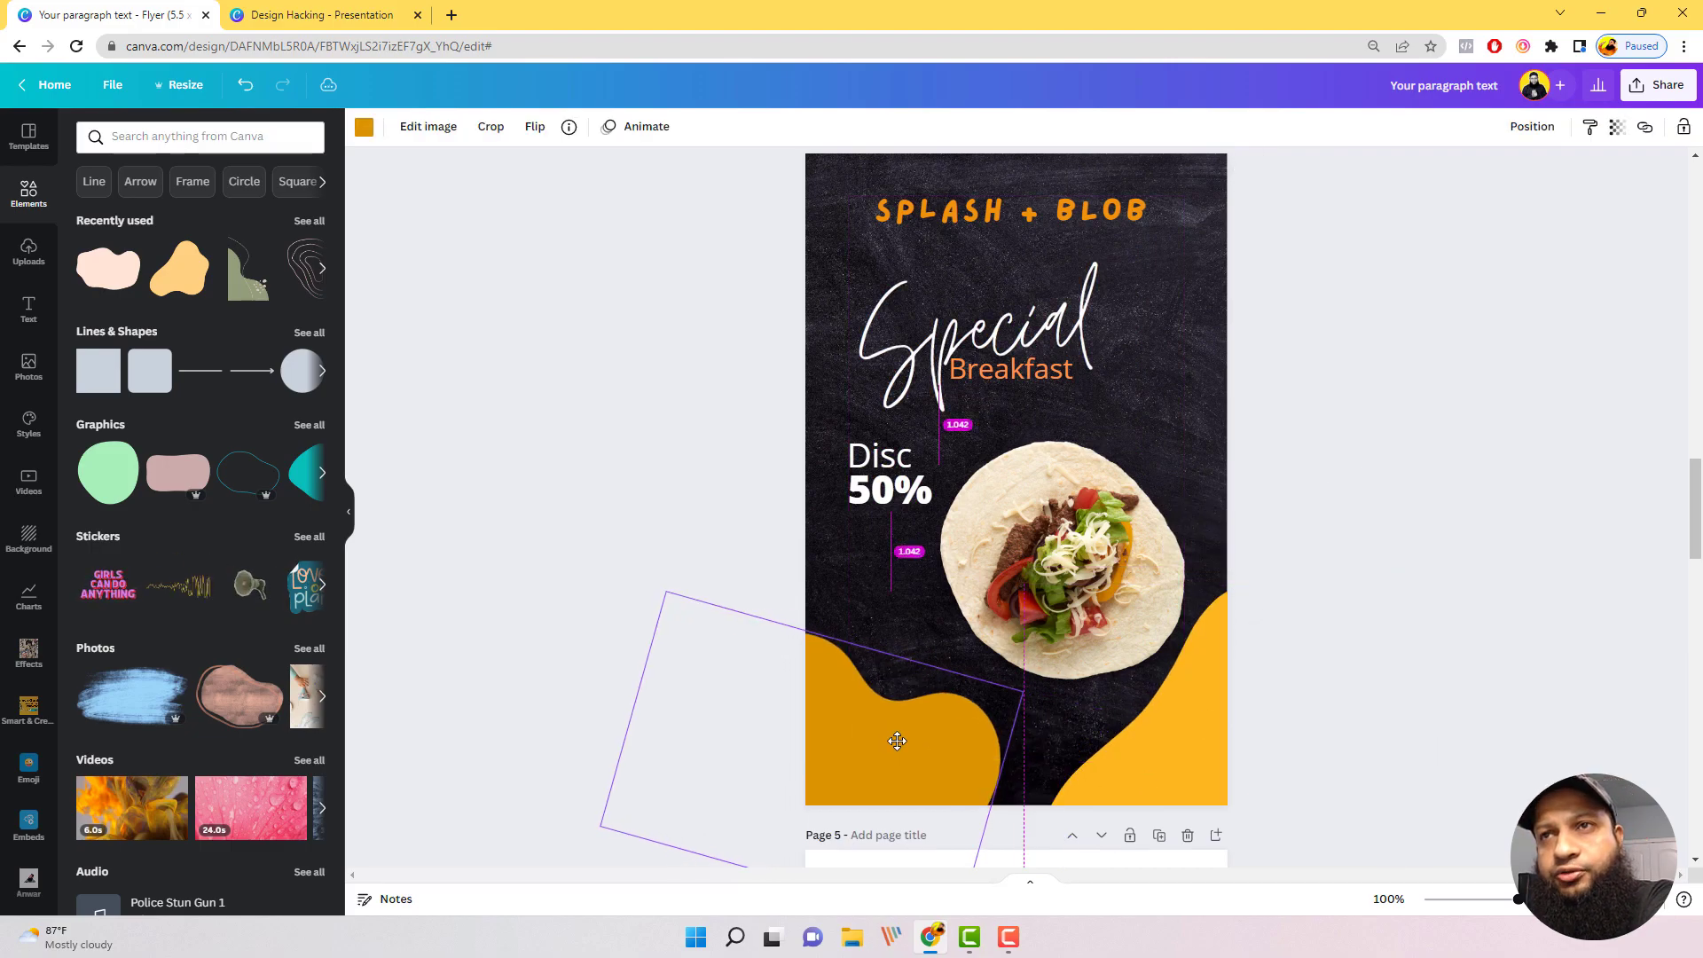
{"action": "left_click_drag", "start_coordinate": [1034, 787], "coordinate": [1099, 752]}
{"action": "left_click", "coordinate": [1281, 620]}
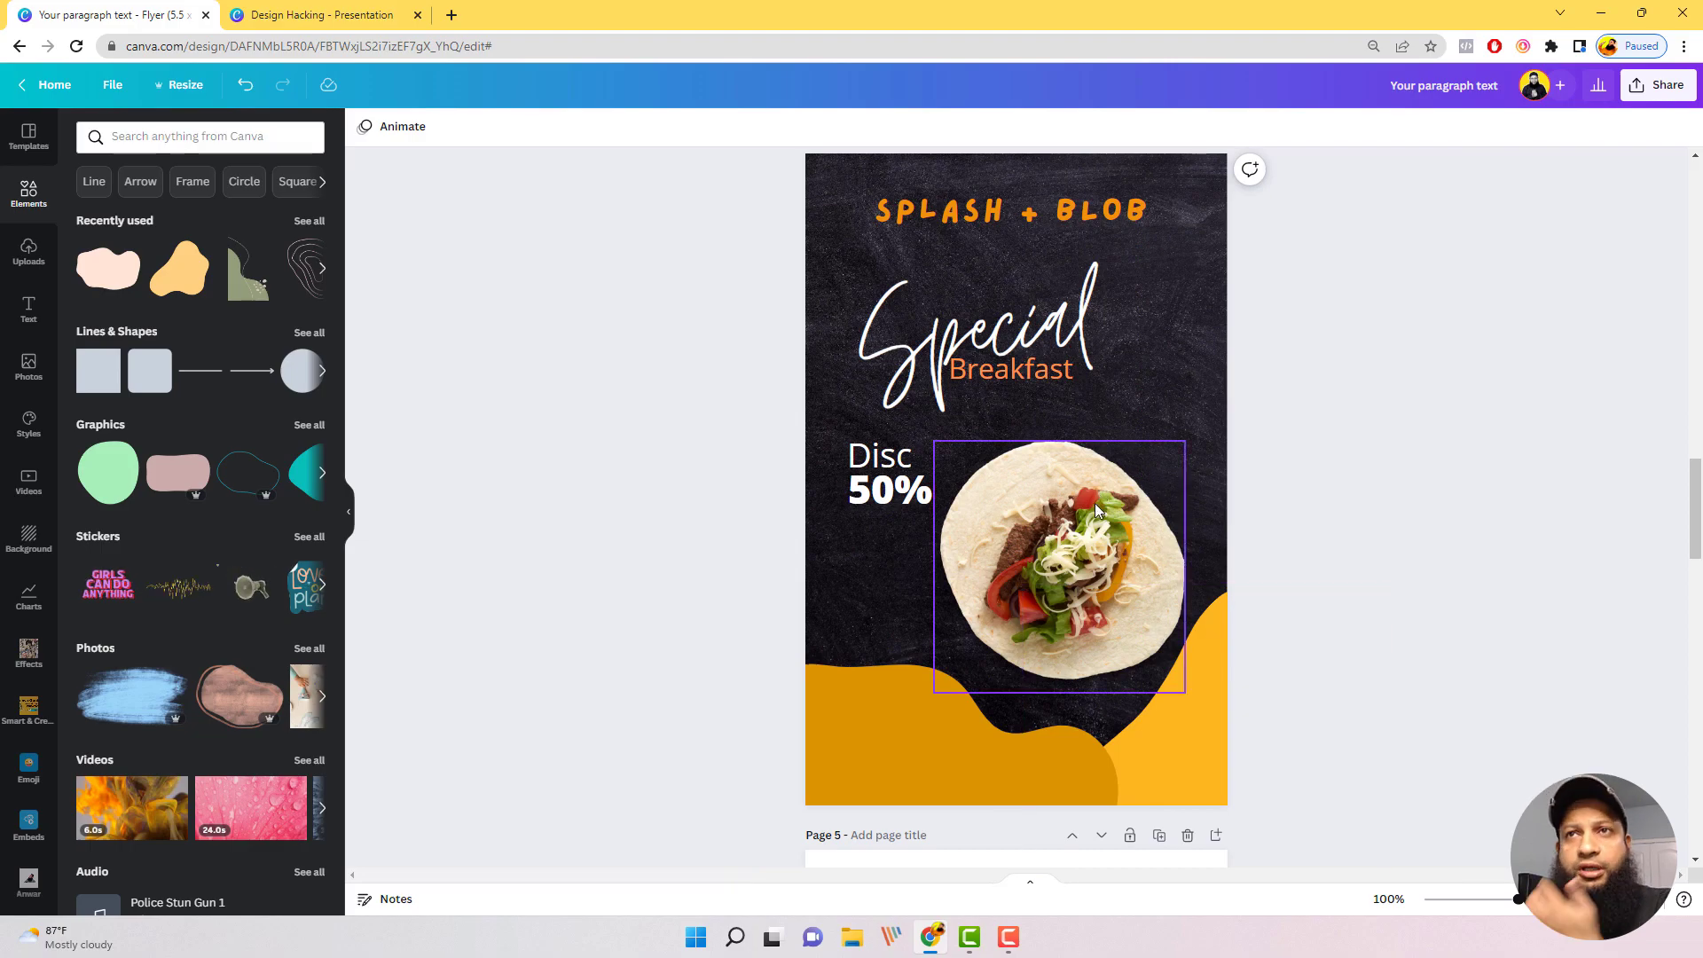
Step: Search the elements for "splash" and add the orange paint splash over the wrap photo on page 4
{"action": "left_click", "coordinate": [243, 135]}
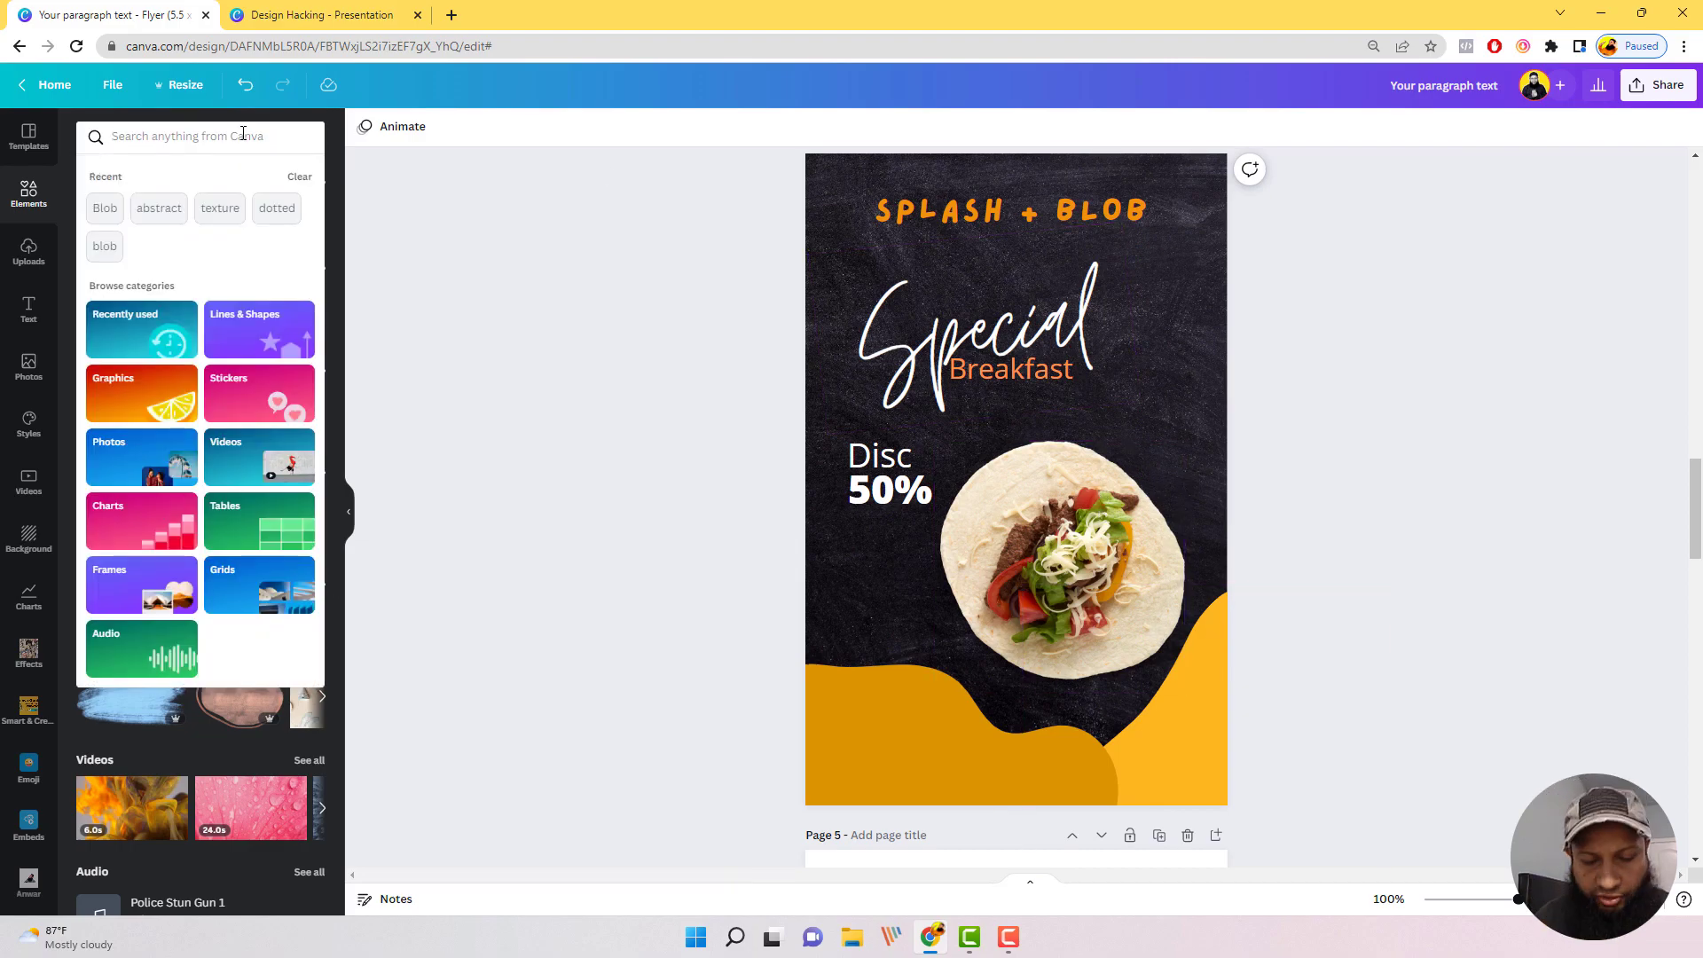
{"action": "type", "text": "sl"}
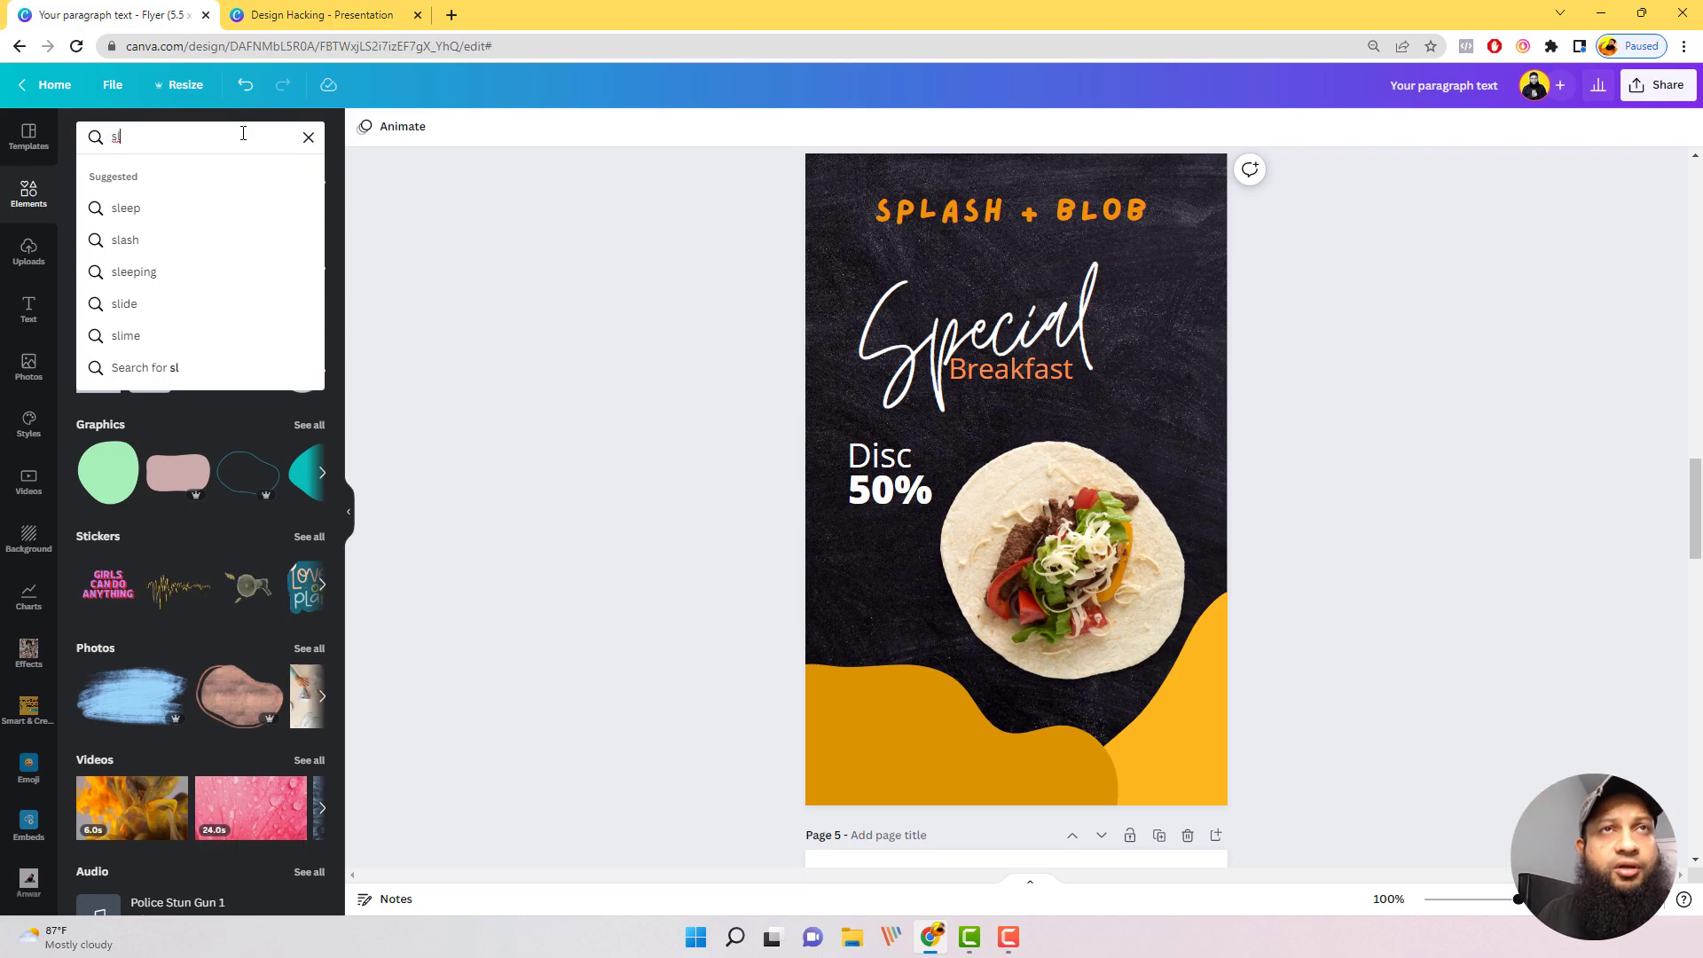
{"action": "key", "text": "BackSpace"}
{"action": "type", "text": "plash"}
{"action": "key", "text": "Return"}
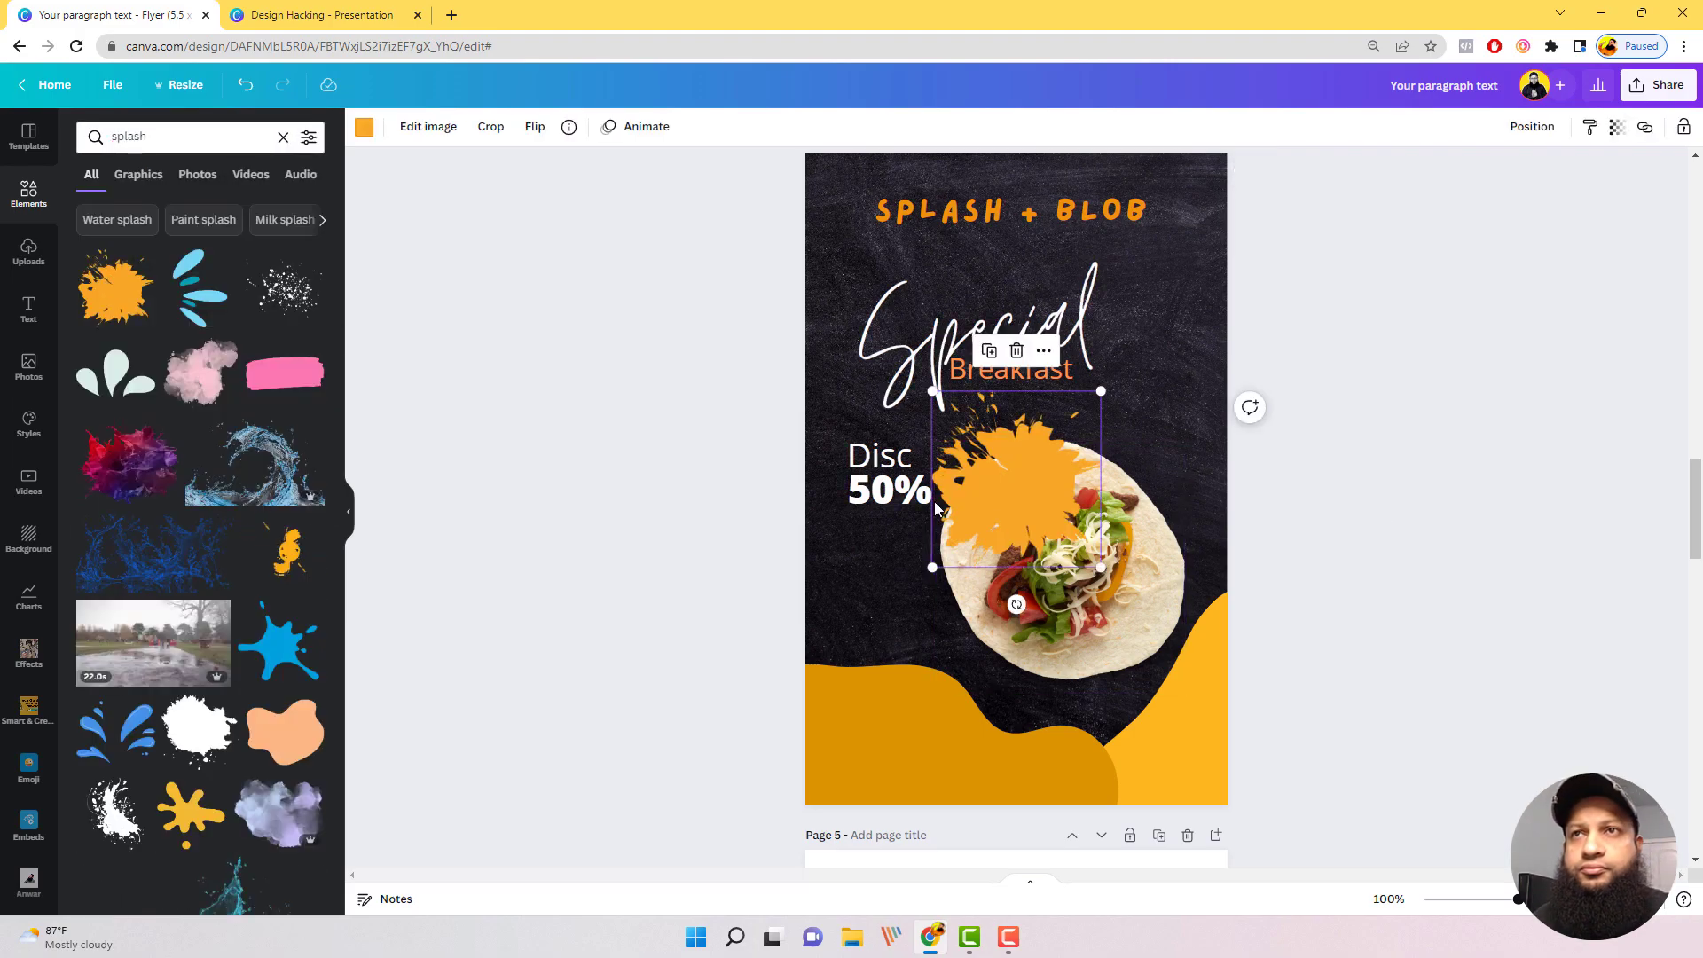
{"action": "left_click_drag", "start_coordinate": [1016, 479], "coordinate": [1073, 541]}
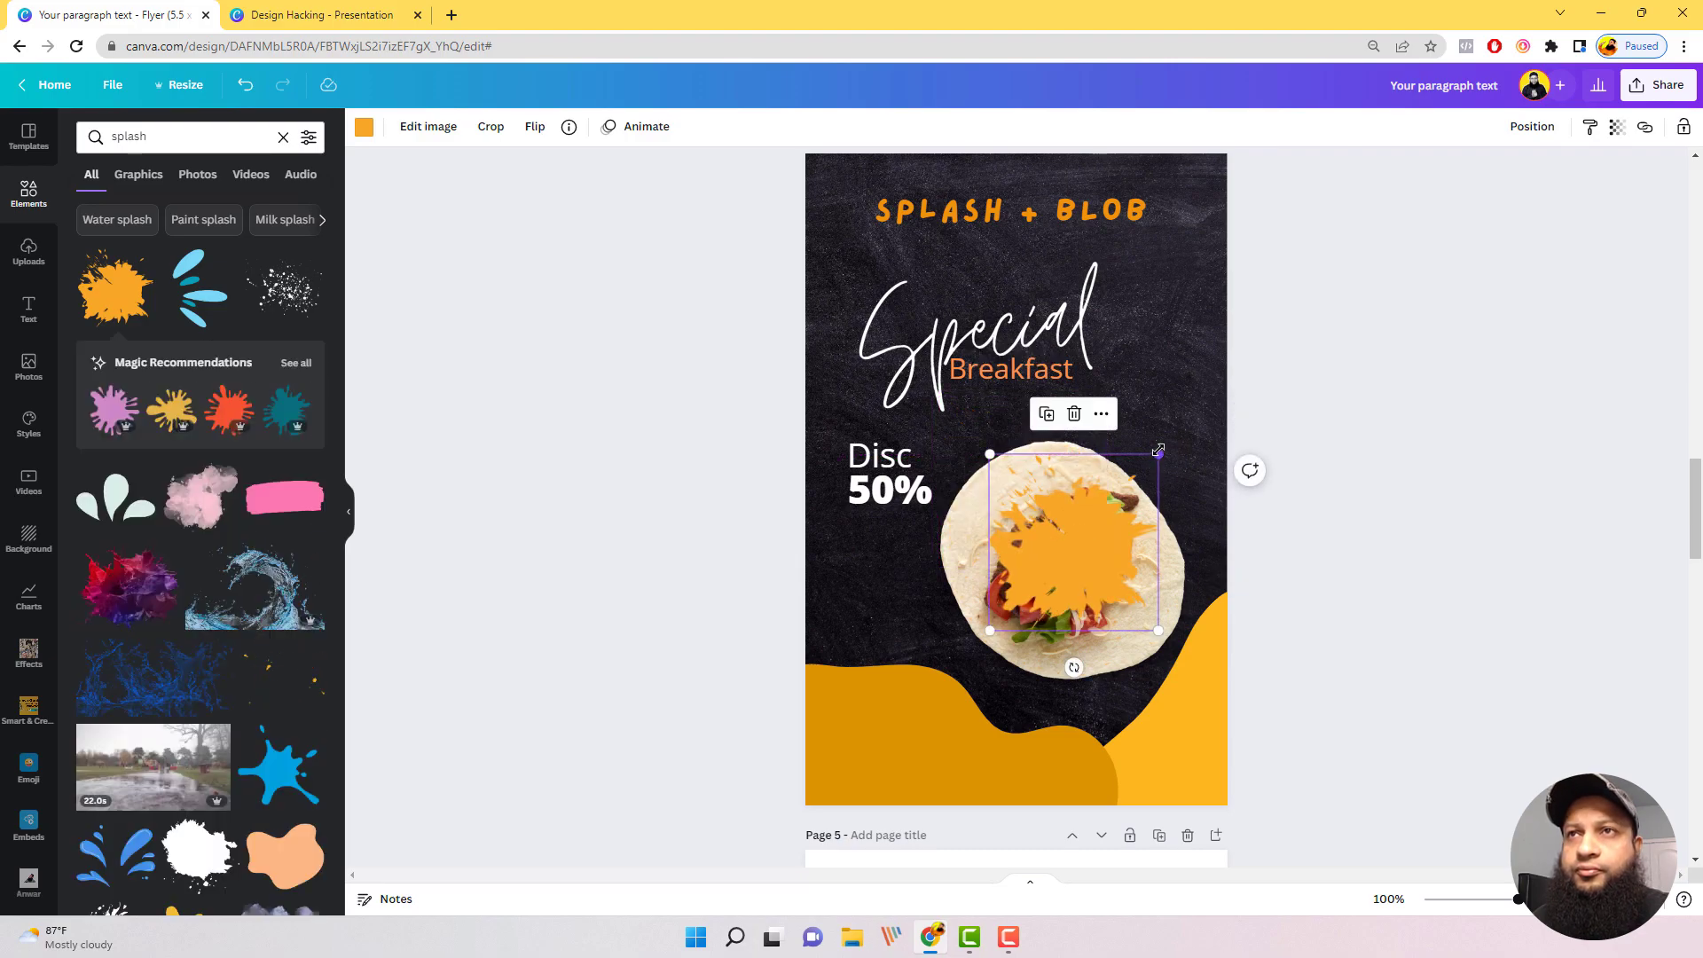
Step: Resize the orange splash to slightly smaller than the wrap and place it over the wrap's upper right part
{"action": "left_click_drag", "start_coordinate": [1156, 452], "coordinate": [1569, 155]}
{"action": "left_click_drag", "start_coordinate": [1215, 401], "coordinate": [1069, 545]}
{"action": "left_click_drag", "start_coordinate": [859, 236], "coordinate": [943, 322]}
{"action": "left_click_drag", "start_coordinate": [1132, 529], "coordinate": [1093, 514]}
{"action": "left_click_drag", "start_coordinate": [1331, 308], "coordinate": [1214, 438]}
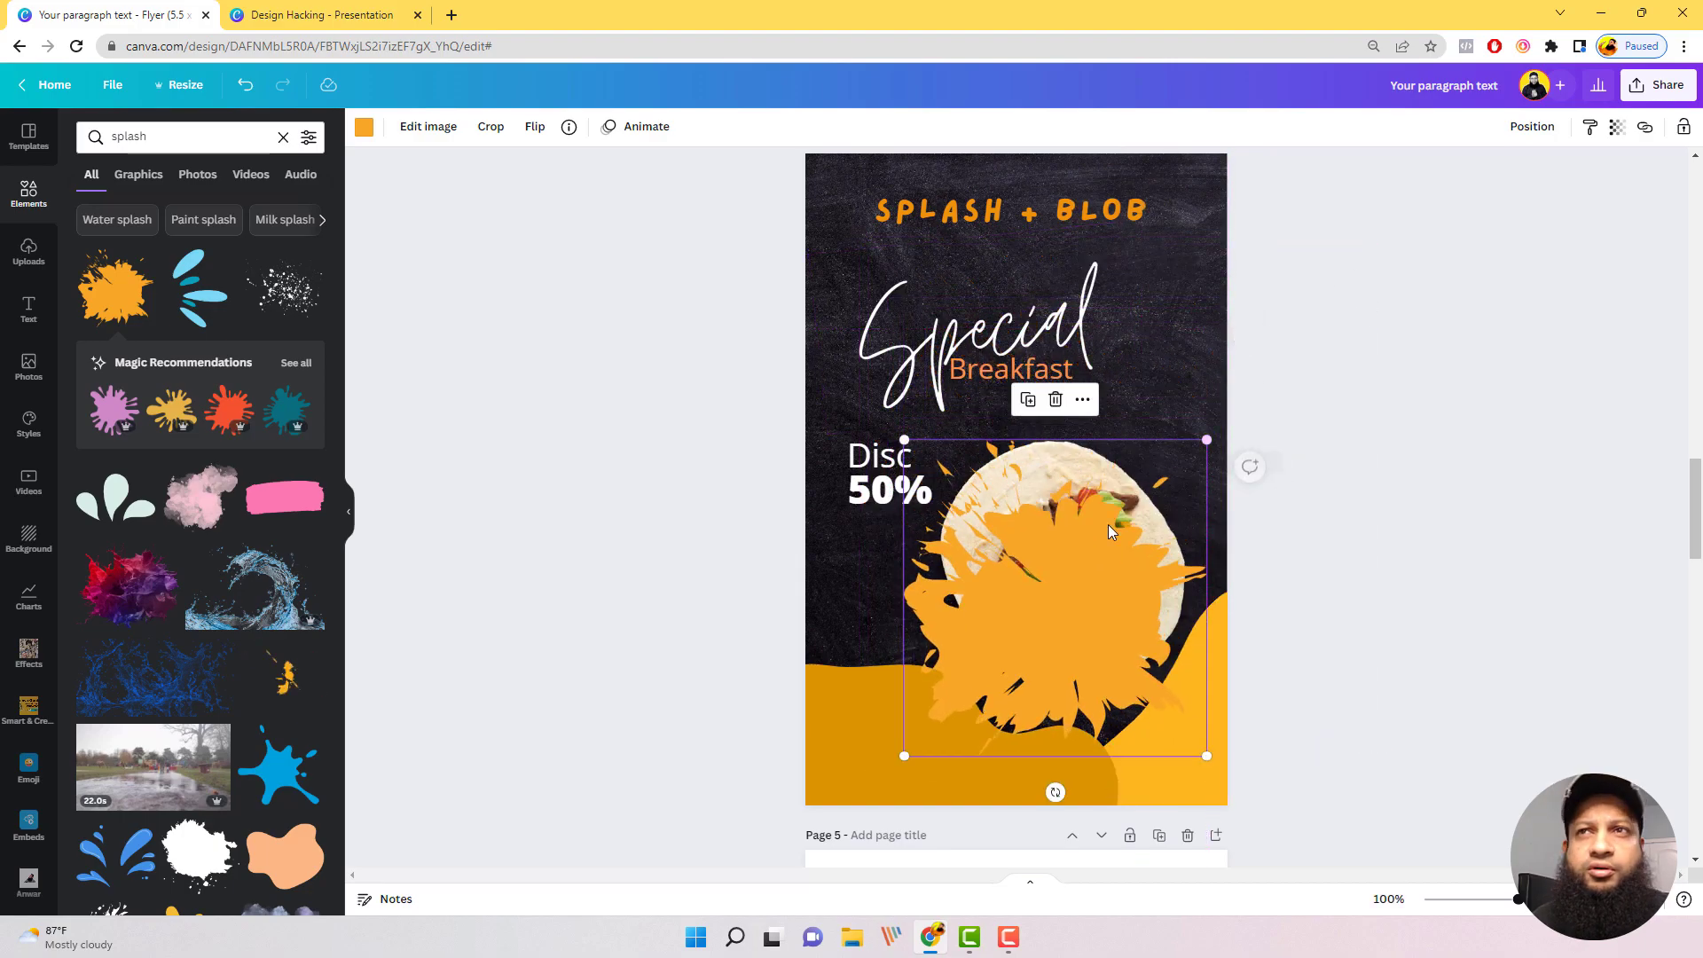
{"action": "left_click_drag", "start_coordinate": [1060, 554], "coordinate": [1146, 471]}
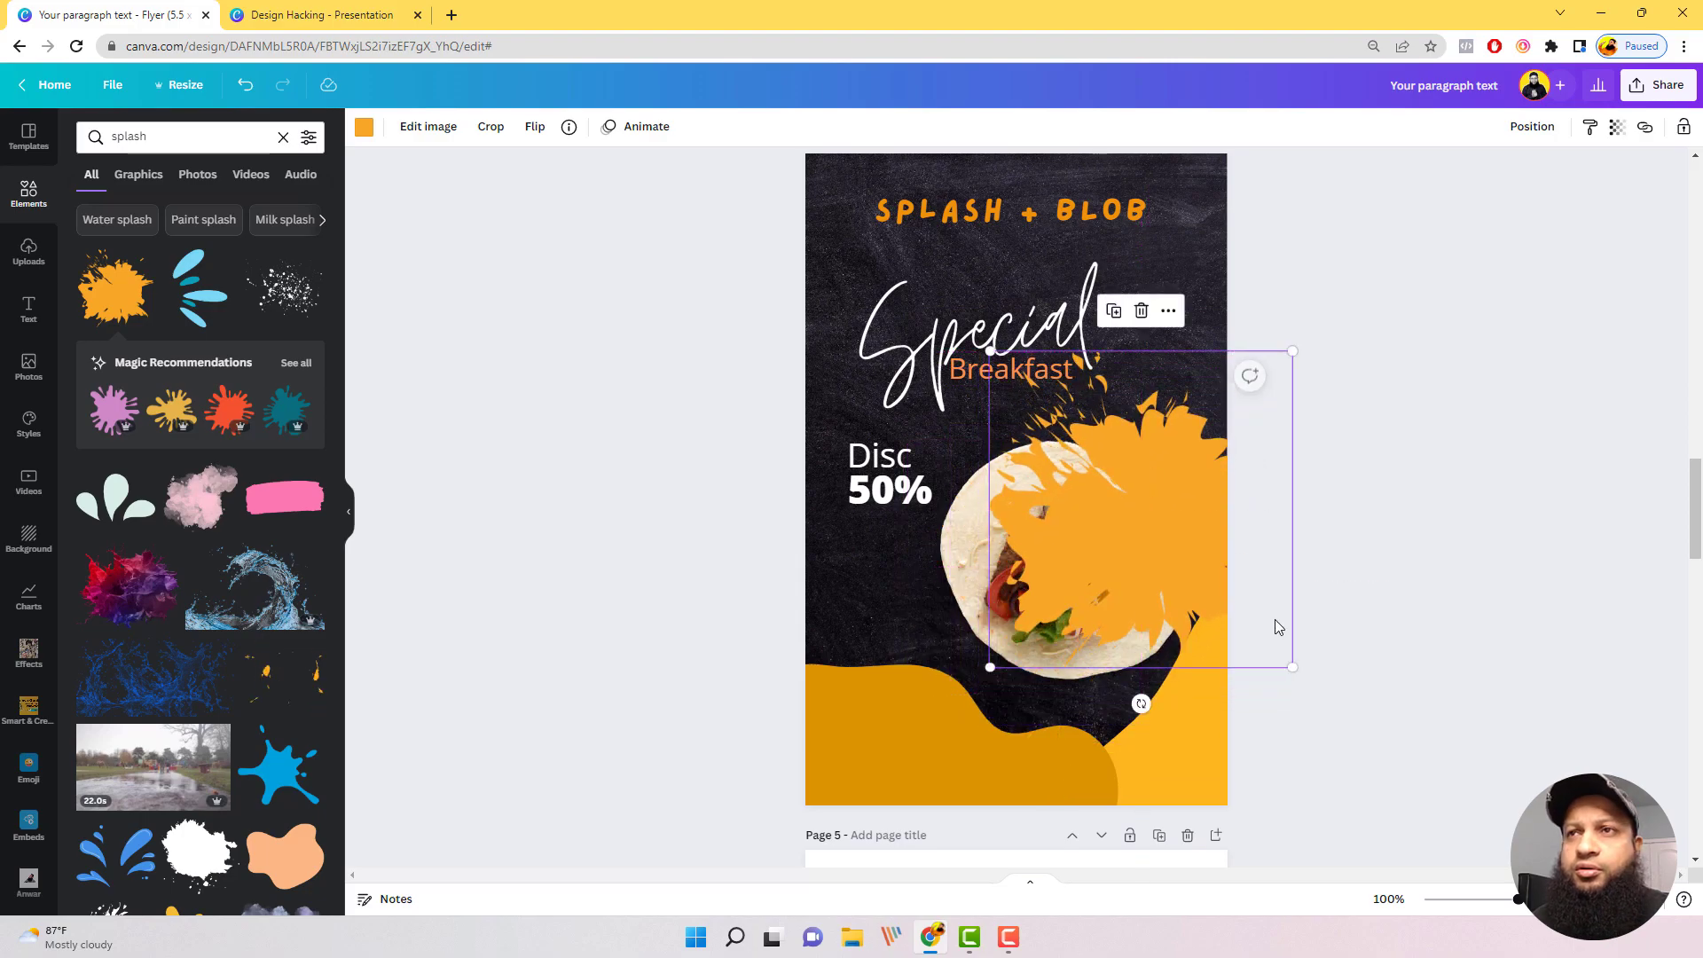
{"action": "left_click_drag", "start_coordinate": [1291, 664], "coordinate": [1194, 564]}
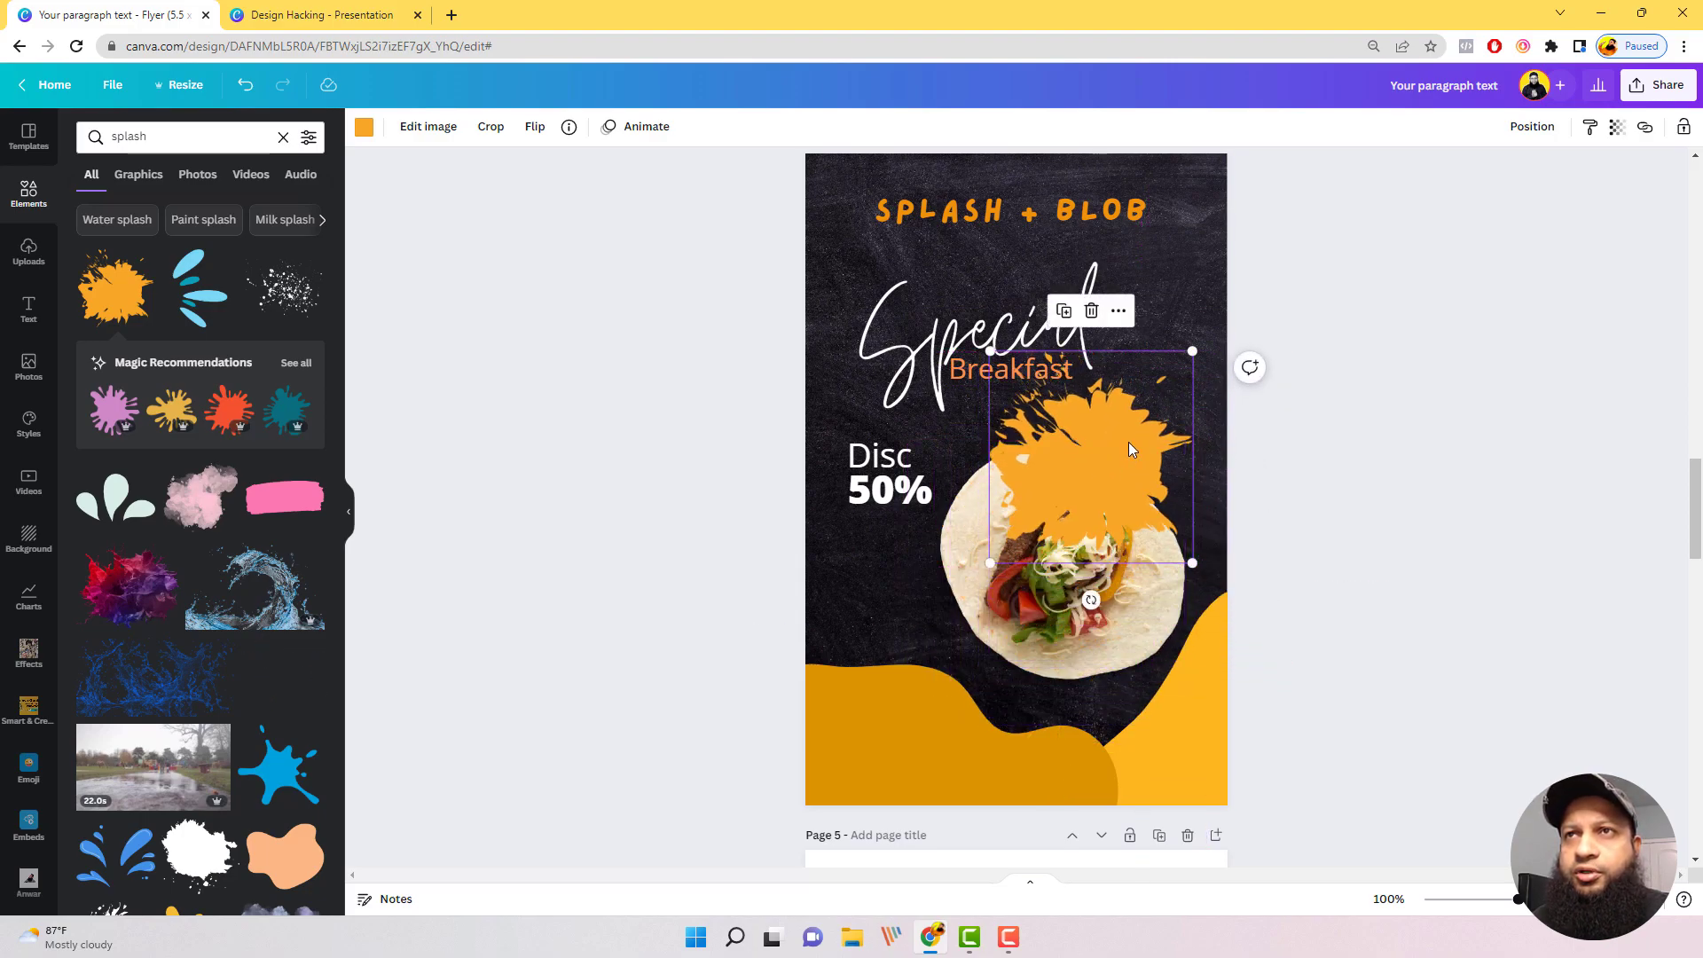
{"action": "left_click_drag", "start_coordinate": [1128, 442], "coordinate": [1156, 499]}
Step: Send the orange splash to the back, enlarge it slightly and align it with the page's right edge
{"action": "left_click", "coordinate": [1532, 127]}
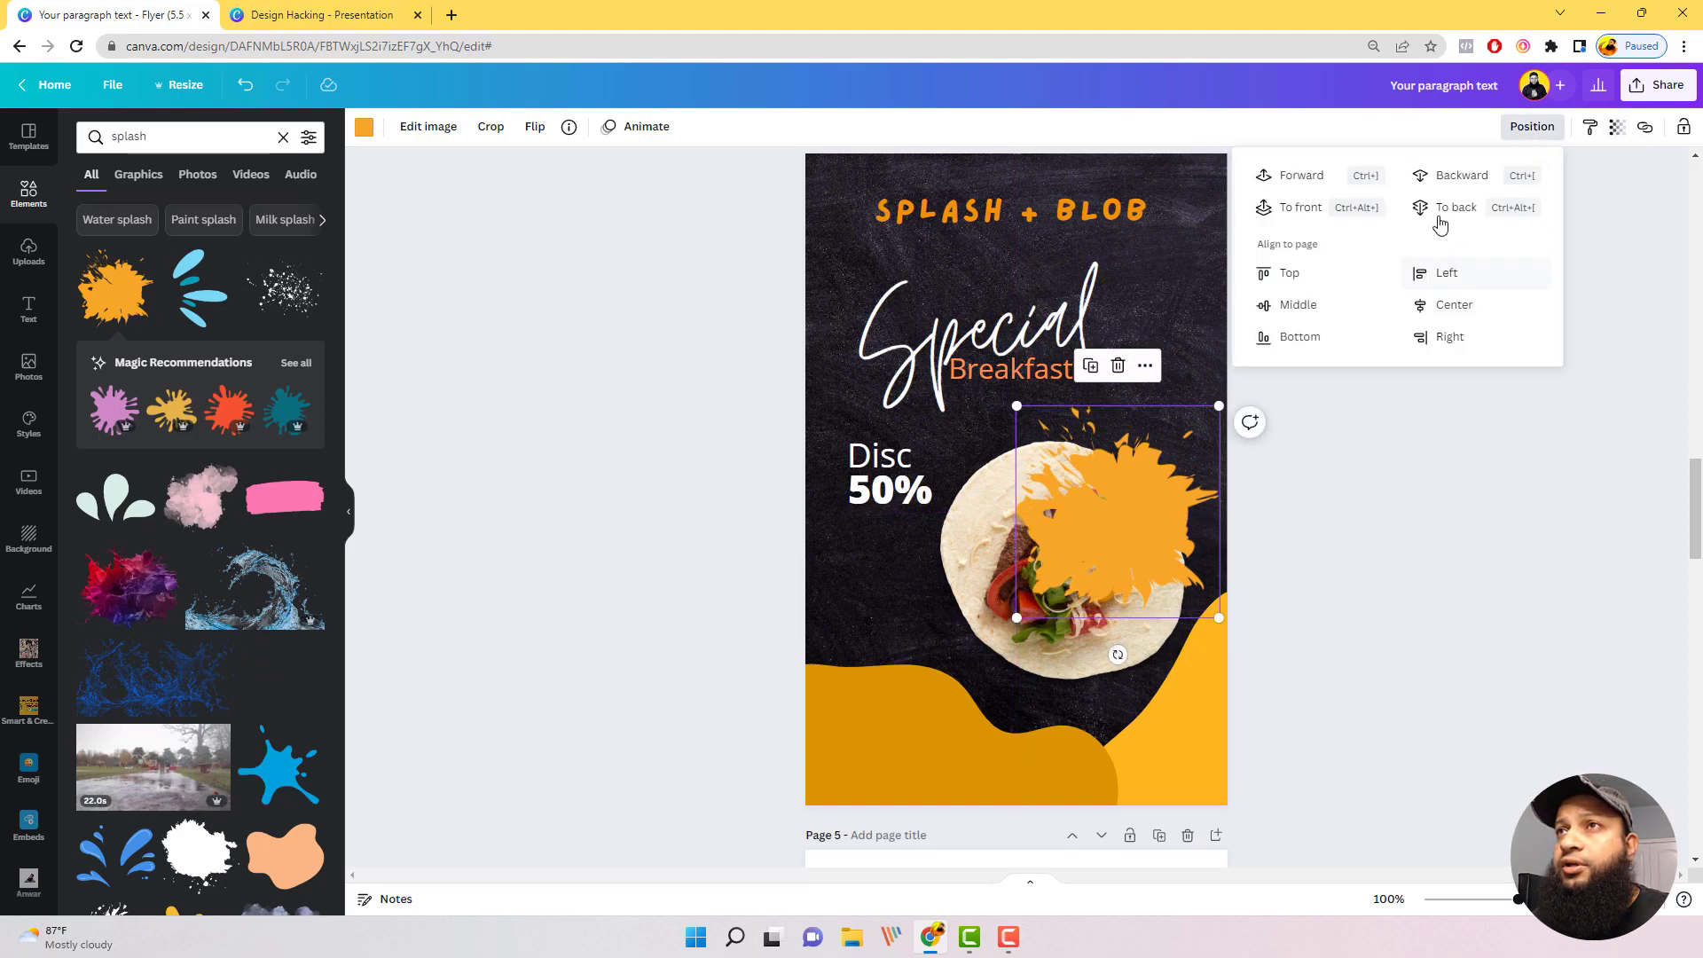
{"action": "left_click", "coordinate": [1447, 213]}
{"action": "left_click", "coordinate": [1540, 451]}
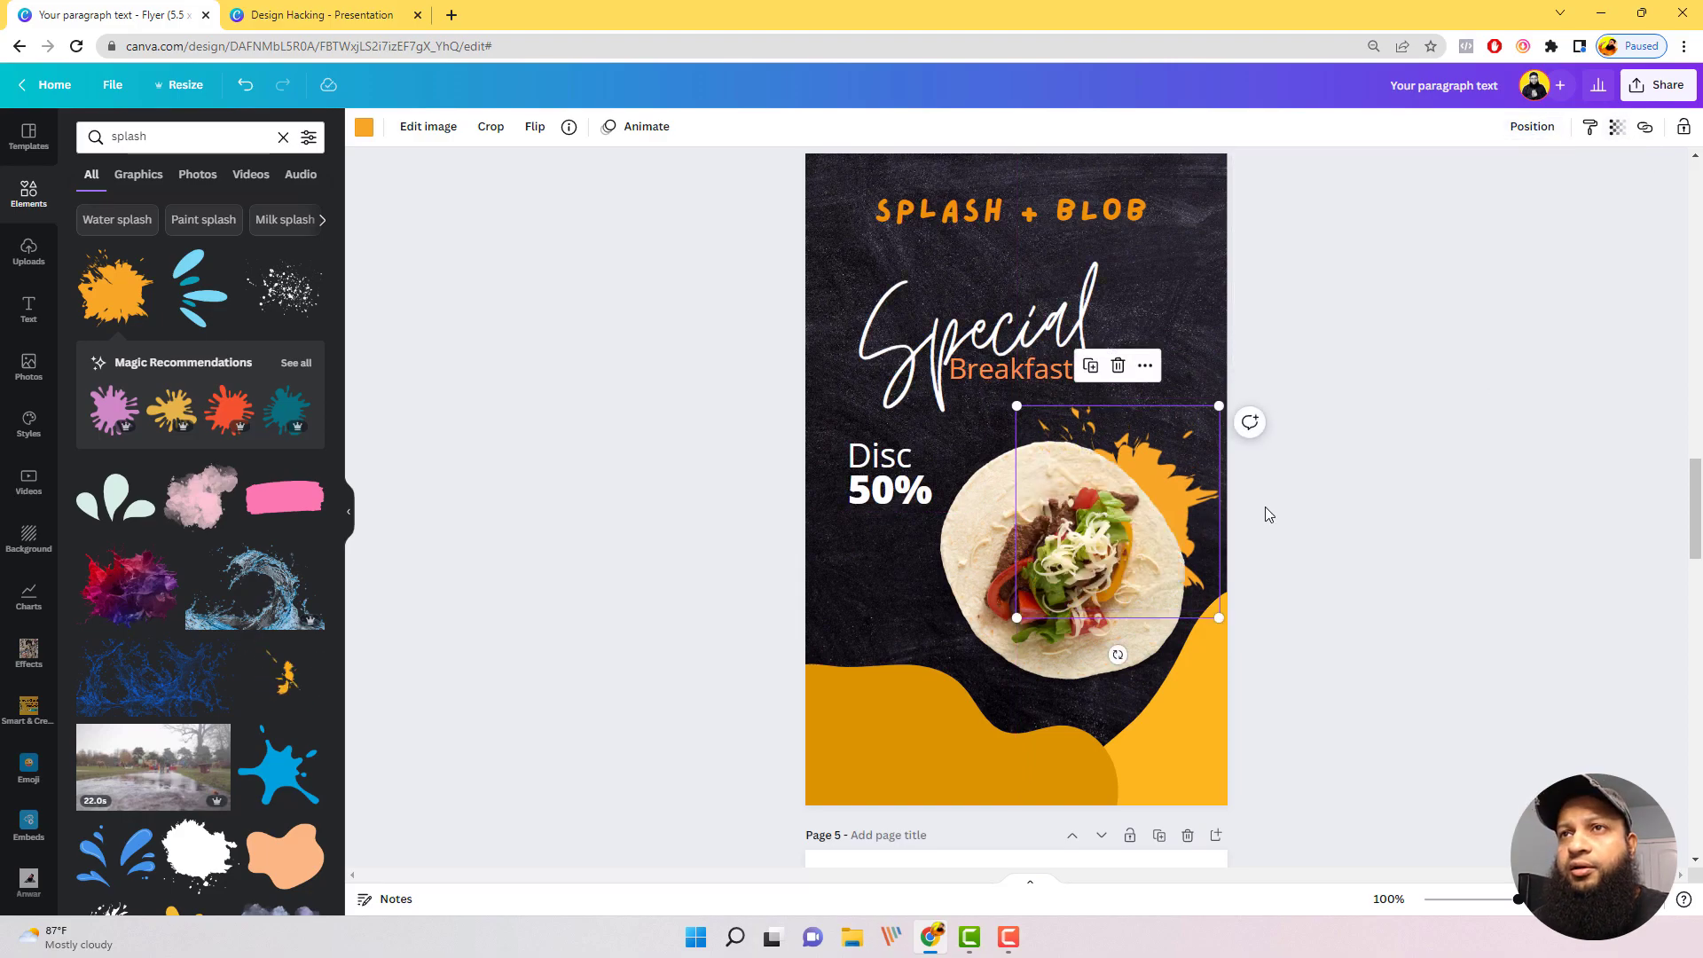
{"action": "left_click_drag", "start_coordinate": [1219, 403], "coordinate": [1239, 376]}
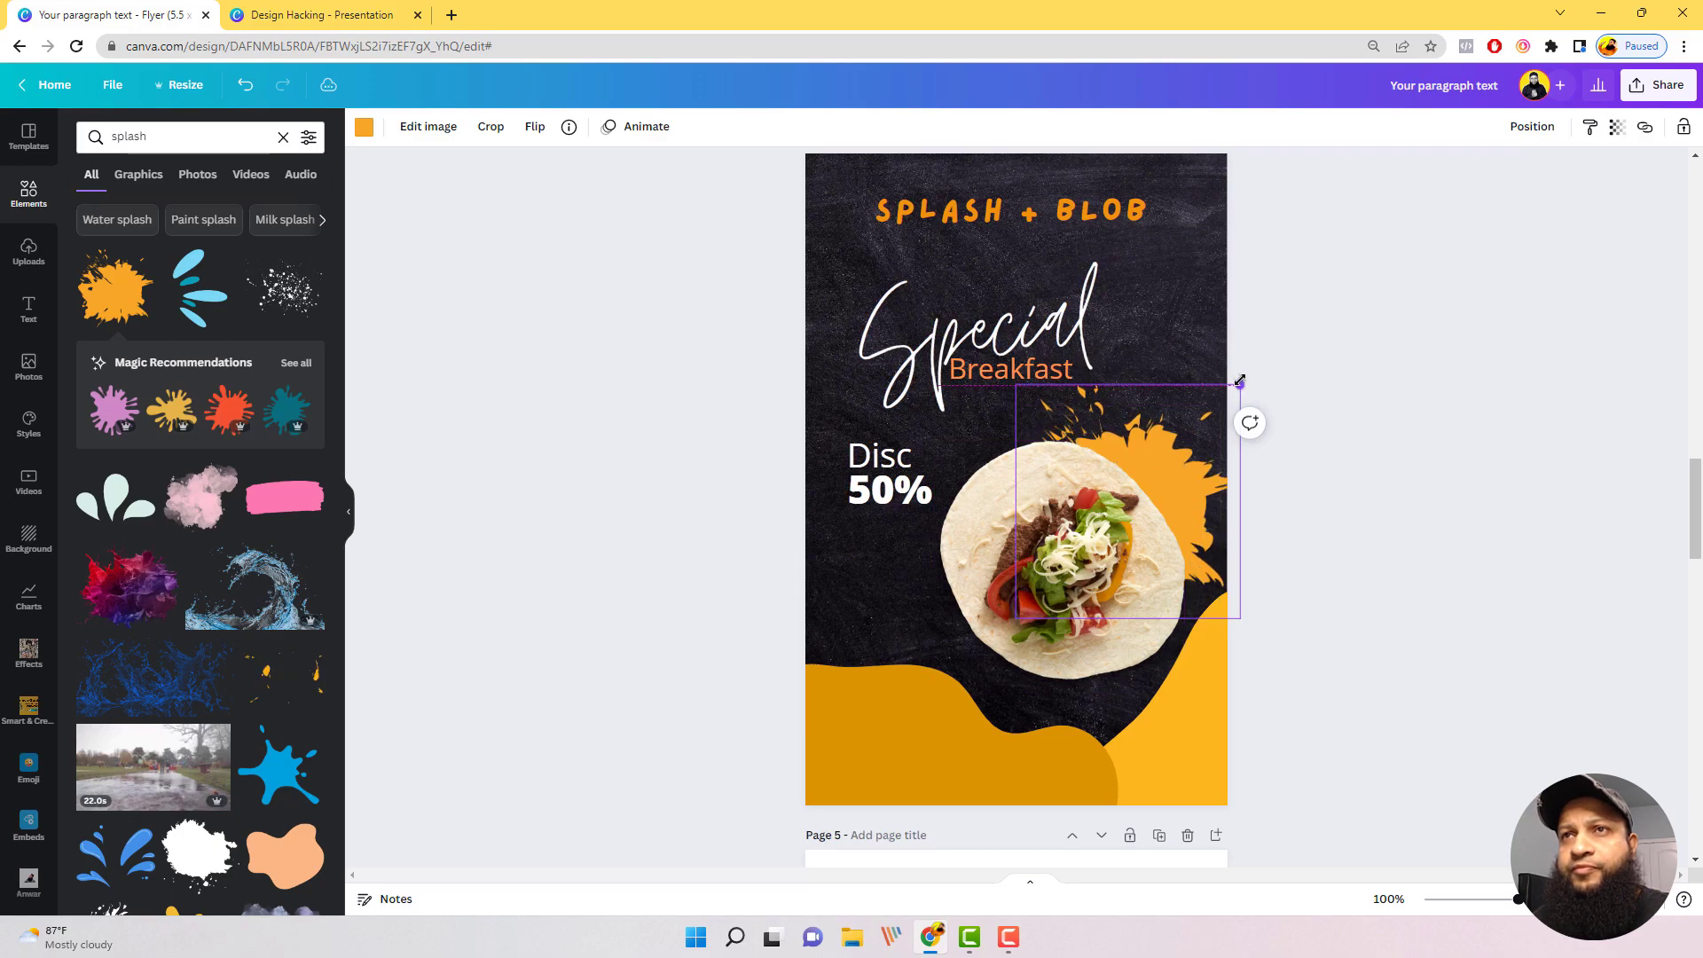
{"action": "left_click_drag", "start_coordinate": [1194, 438], "coordinate": [1182, 438]}
{"action": "left_click", "coordinate": [1441, 455]}
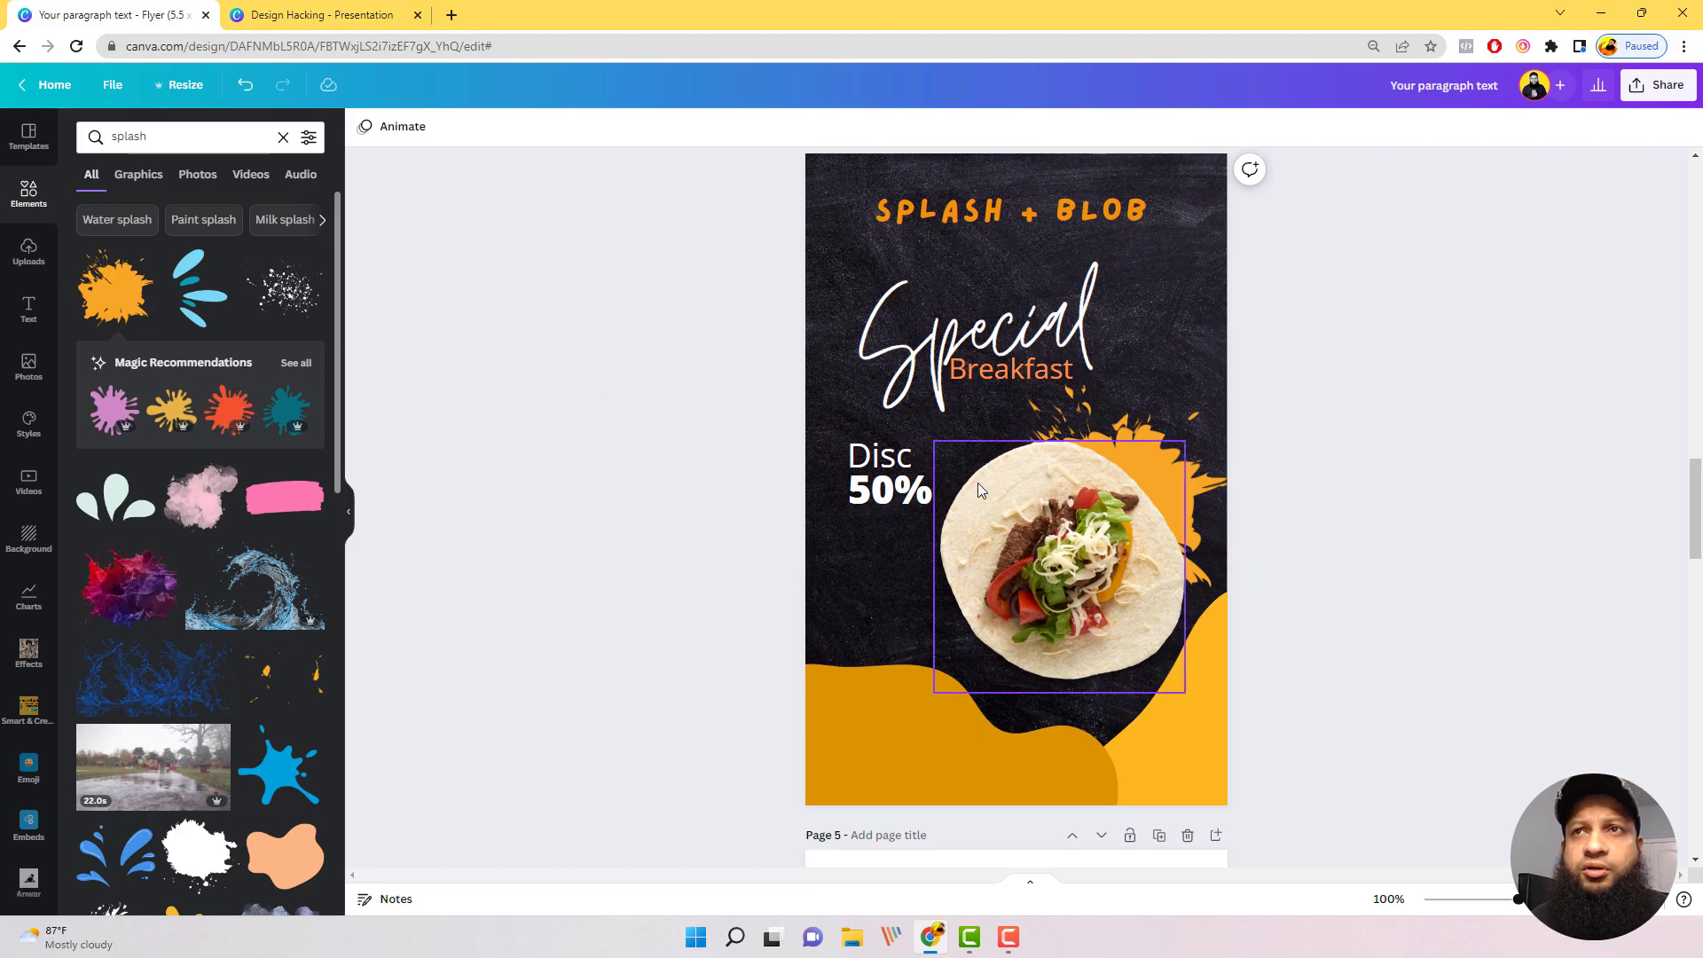
{"action": "left_click", "coordinate": [227, 409]}
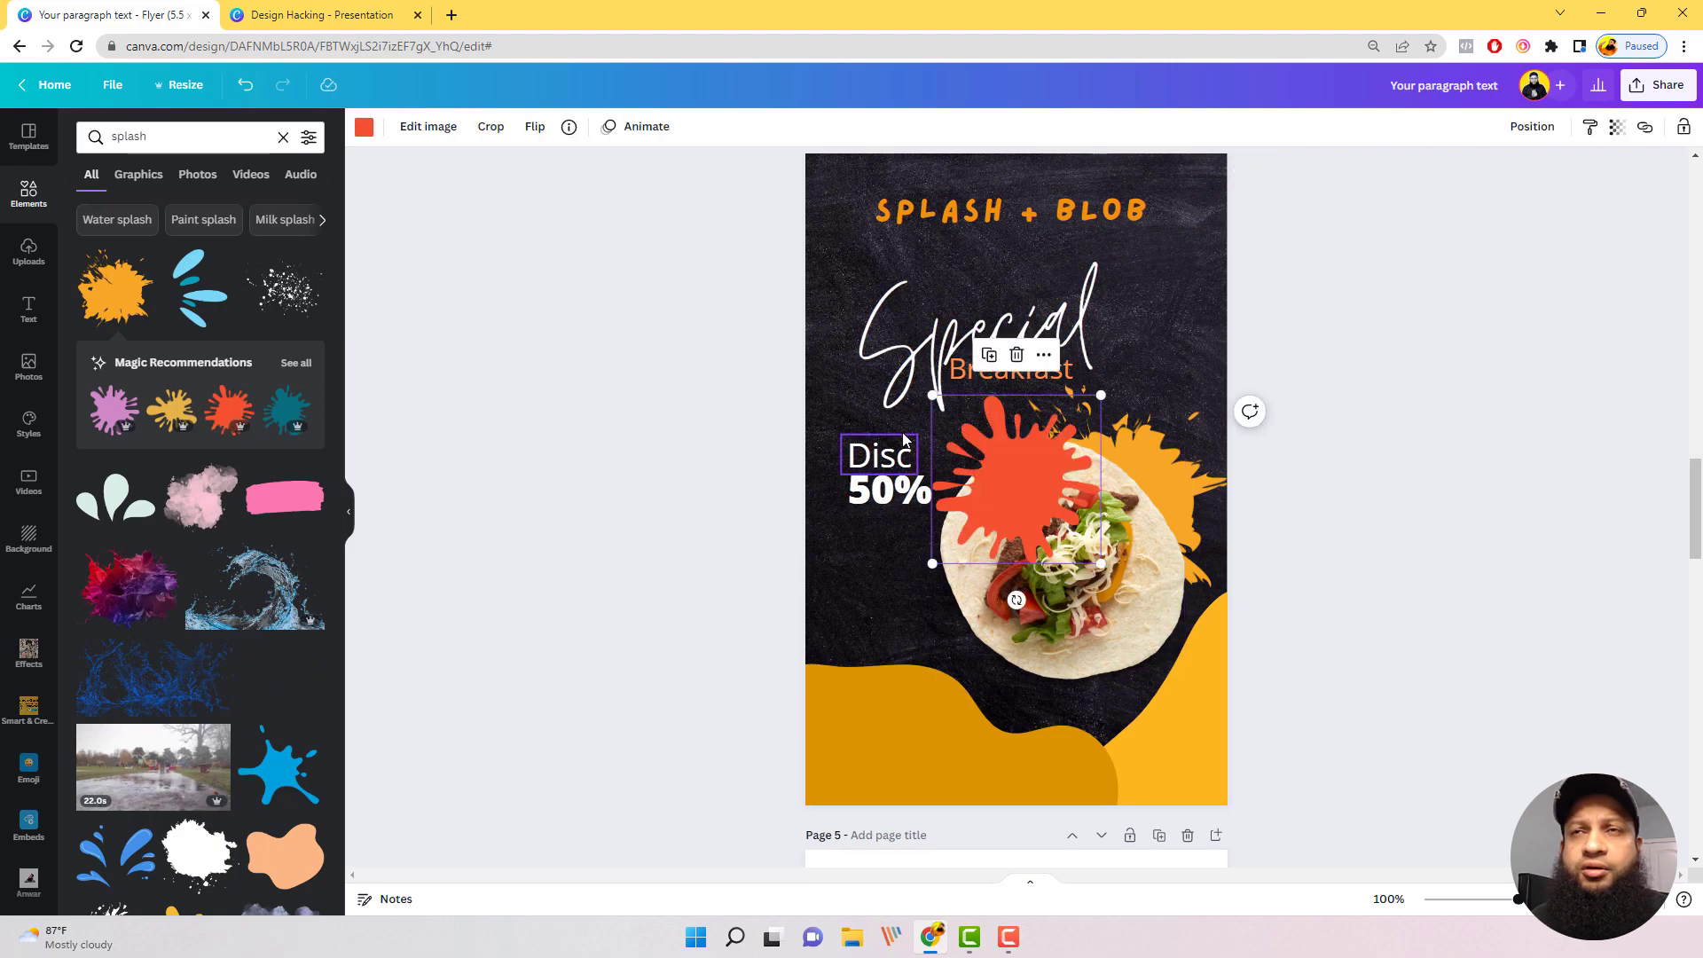
{"action": "left_click_drag", "start_coordinate": [1013, 490], "coordinate": [1001, 596]}
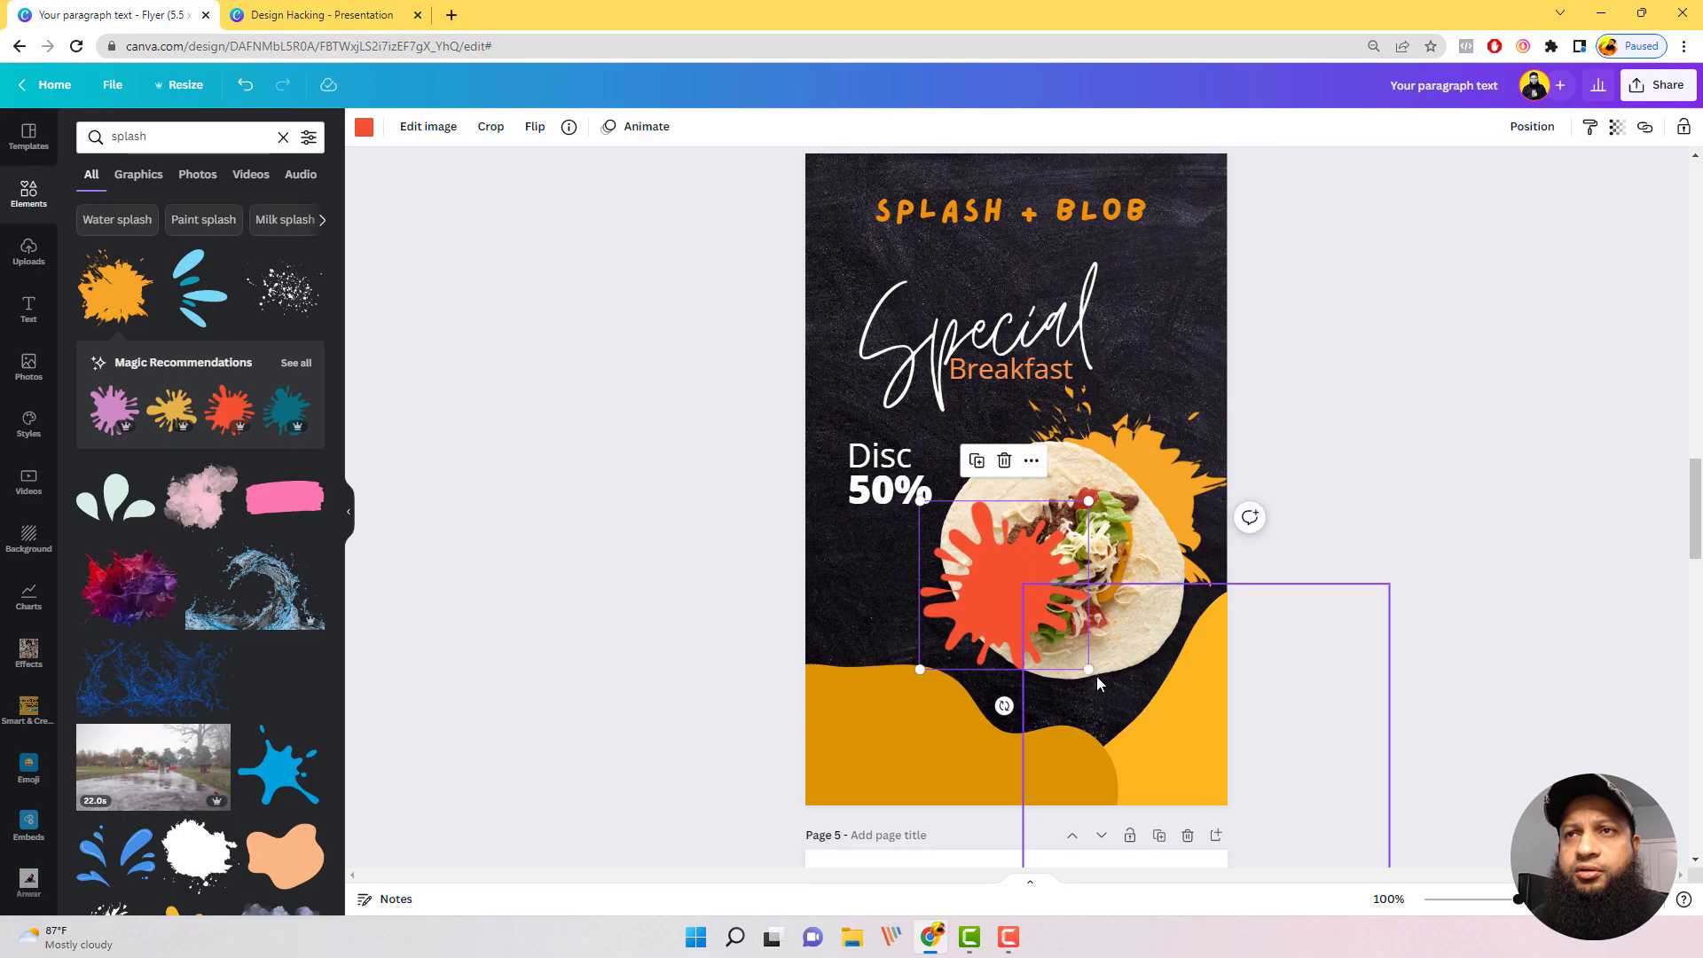
{"action": "scroll", "coordinate": [255, 464], "scroll_direction": "down", "scroll_amount": 4}
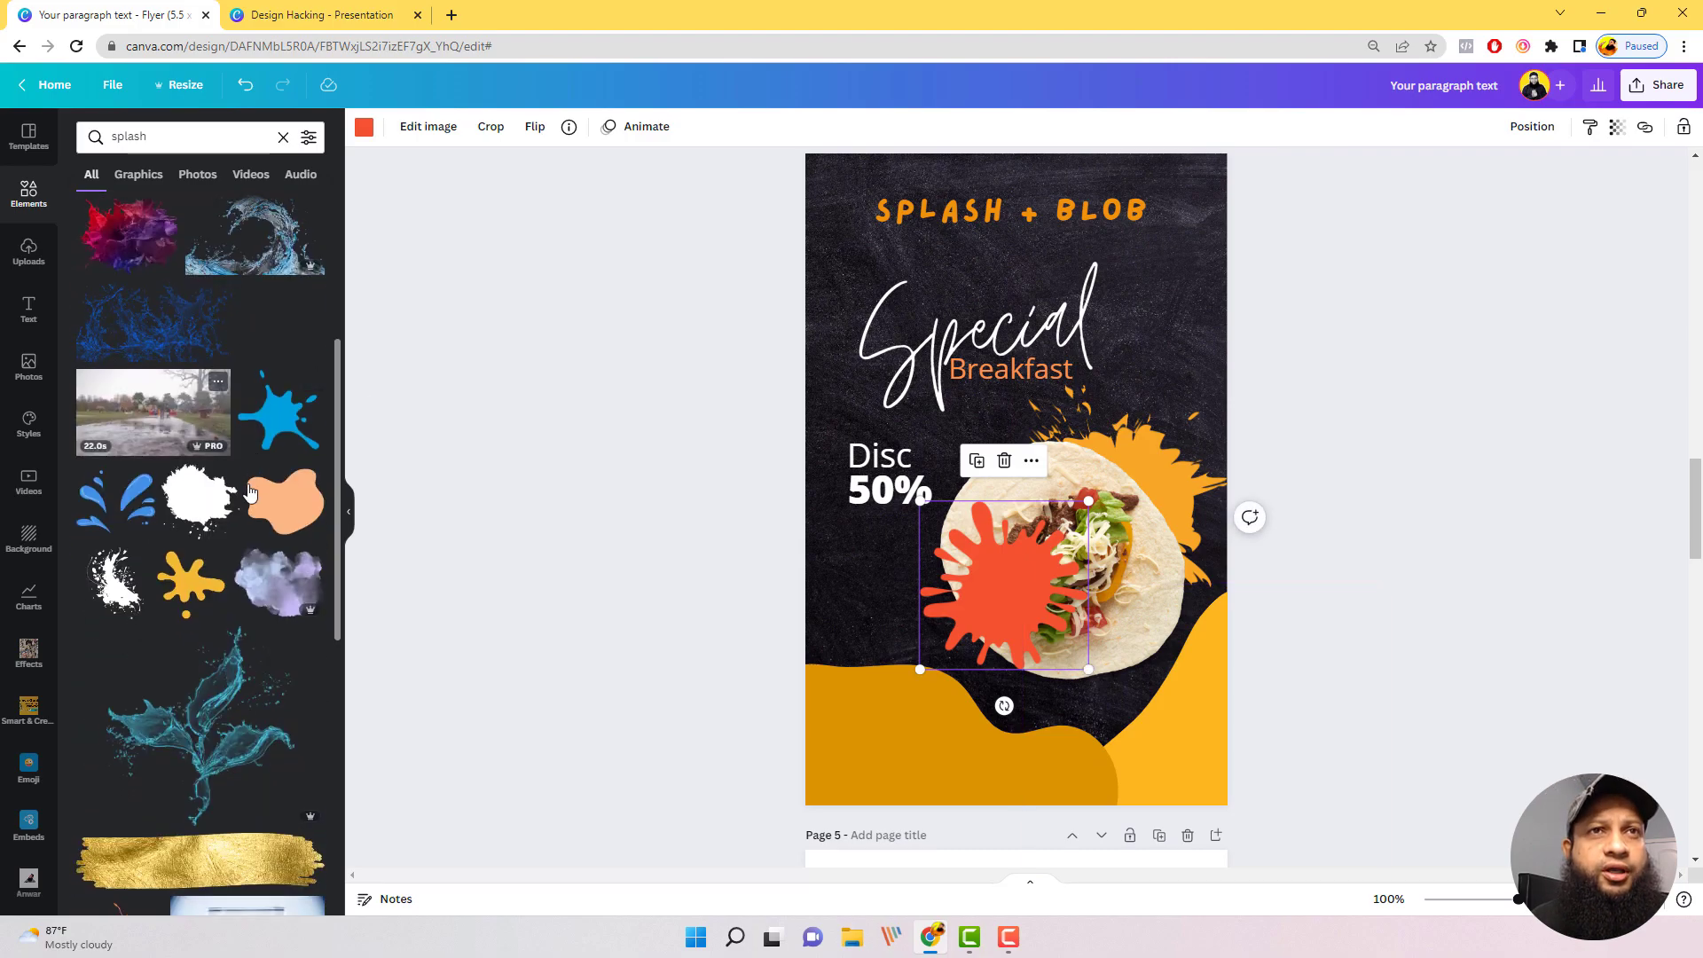
{"action": "scroll", "coordinate": [319, 483], "scroll_direction": "down", "scroll_amount": 1}
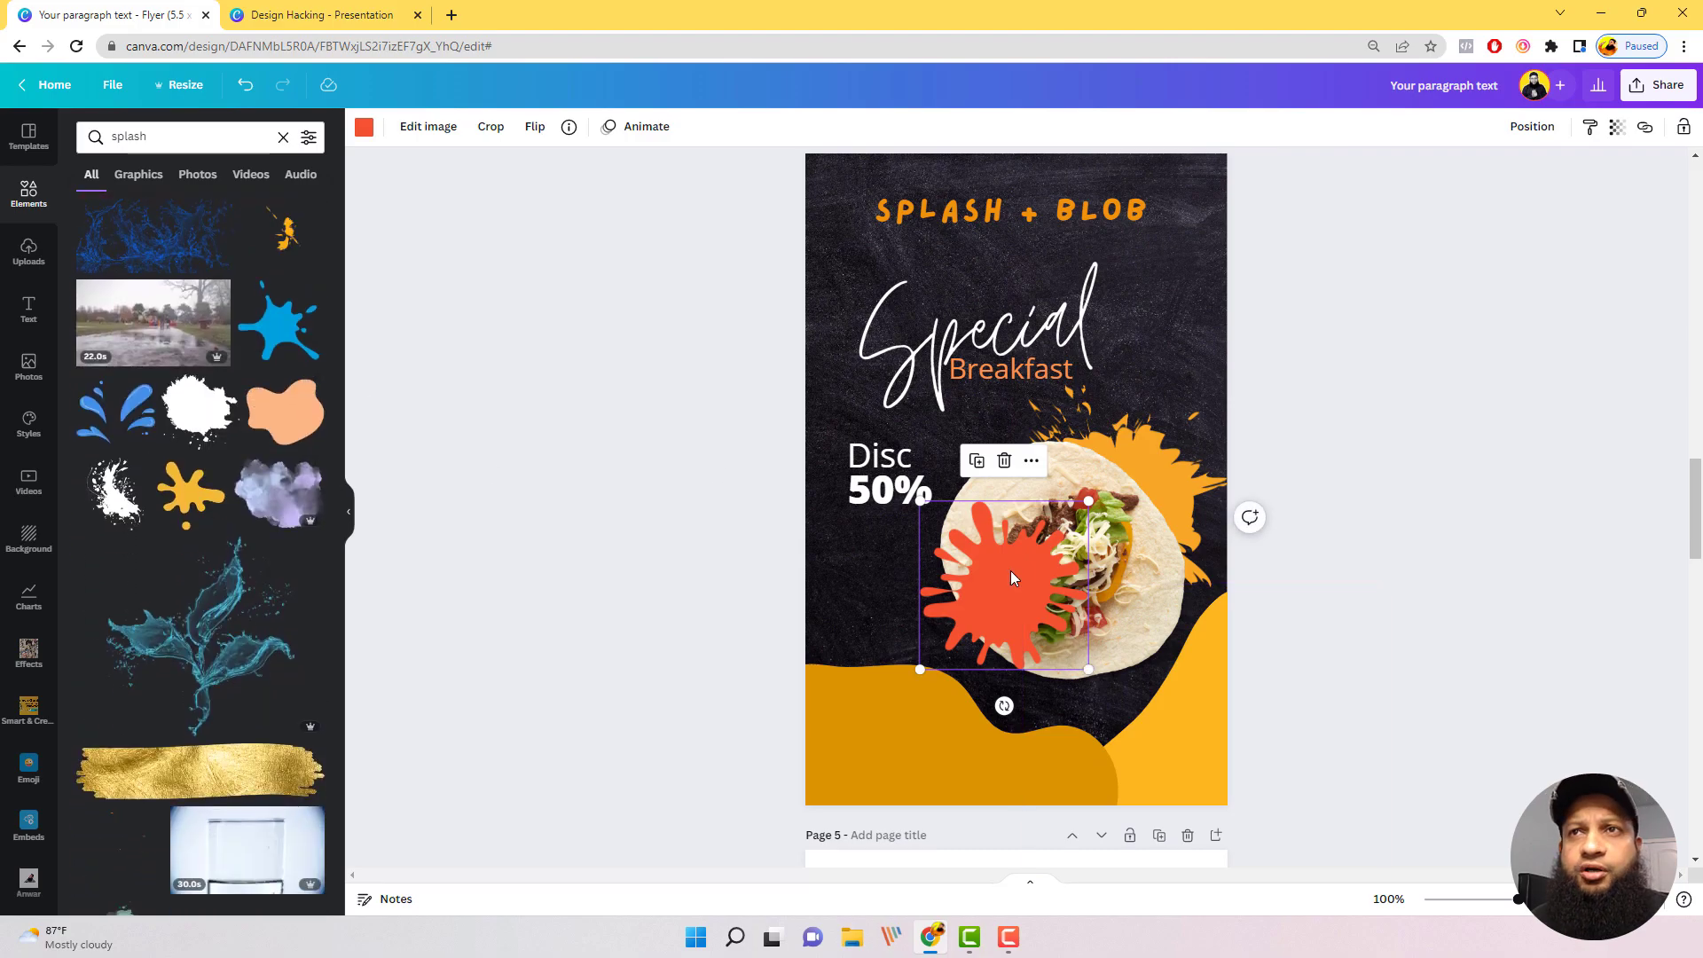
{"action": "key", "text": "Delete"}
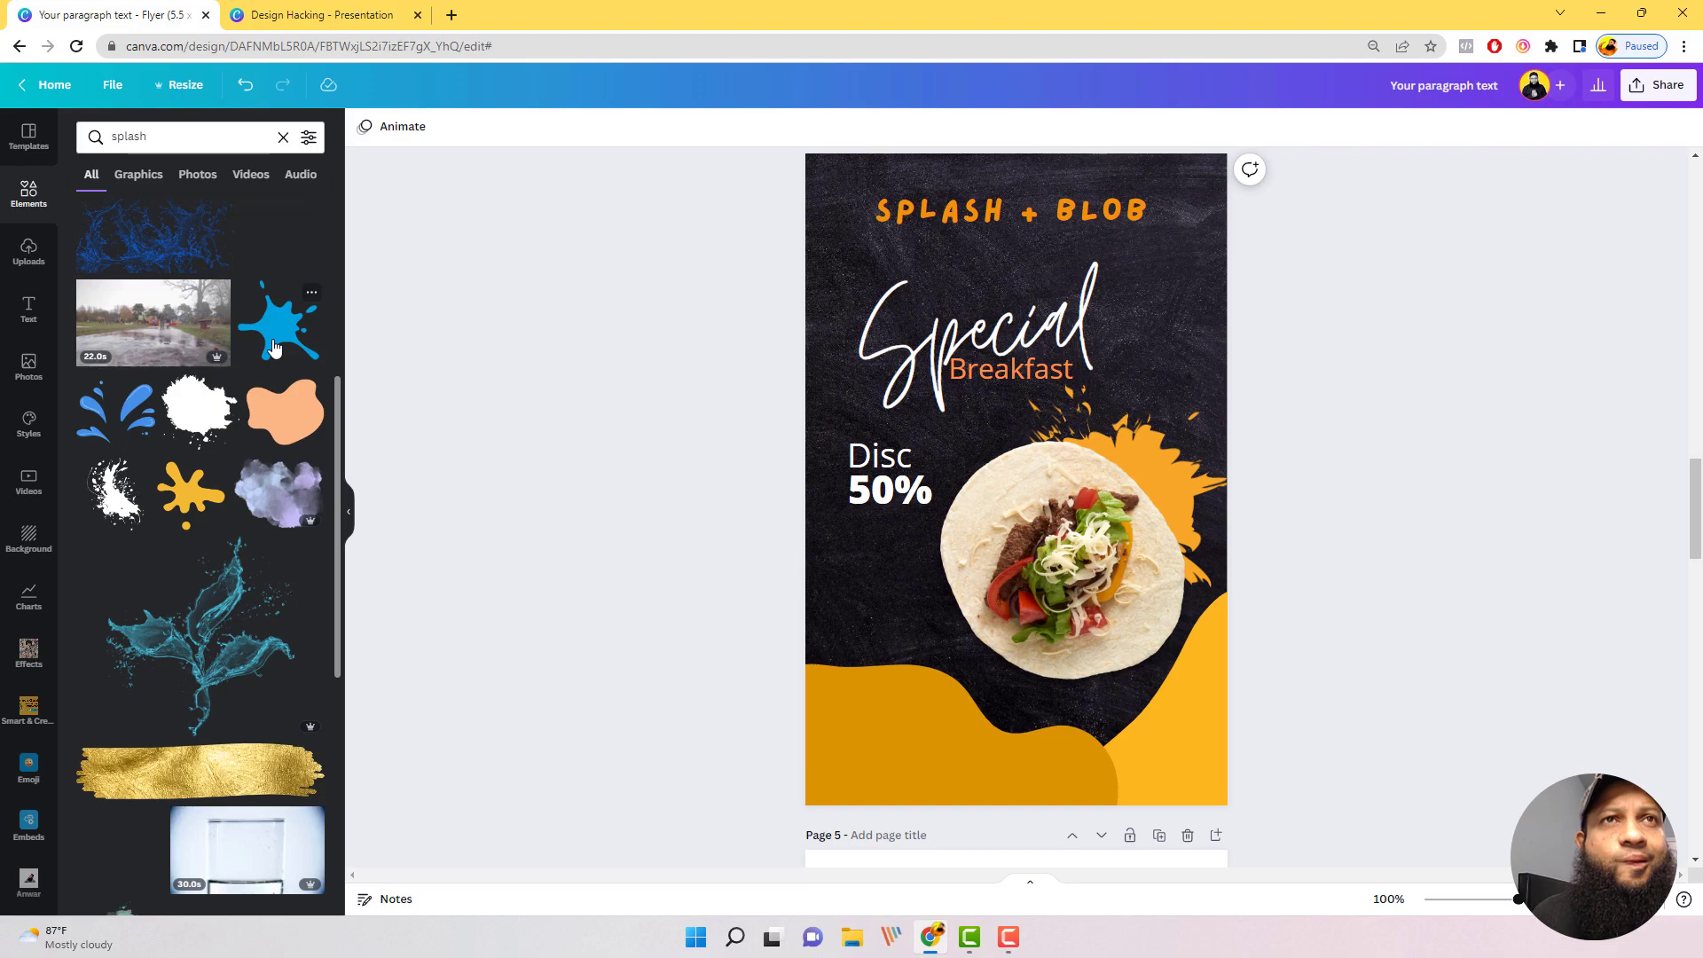
Step: Add the red splash from the recommended graphics, enlarged and placed over the lower left part of the wrap photo
{"action": "scroll", "coordinate": [175, 581], "scroll_direction": "down", "scroll_amount": 4}
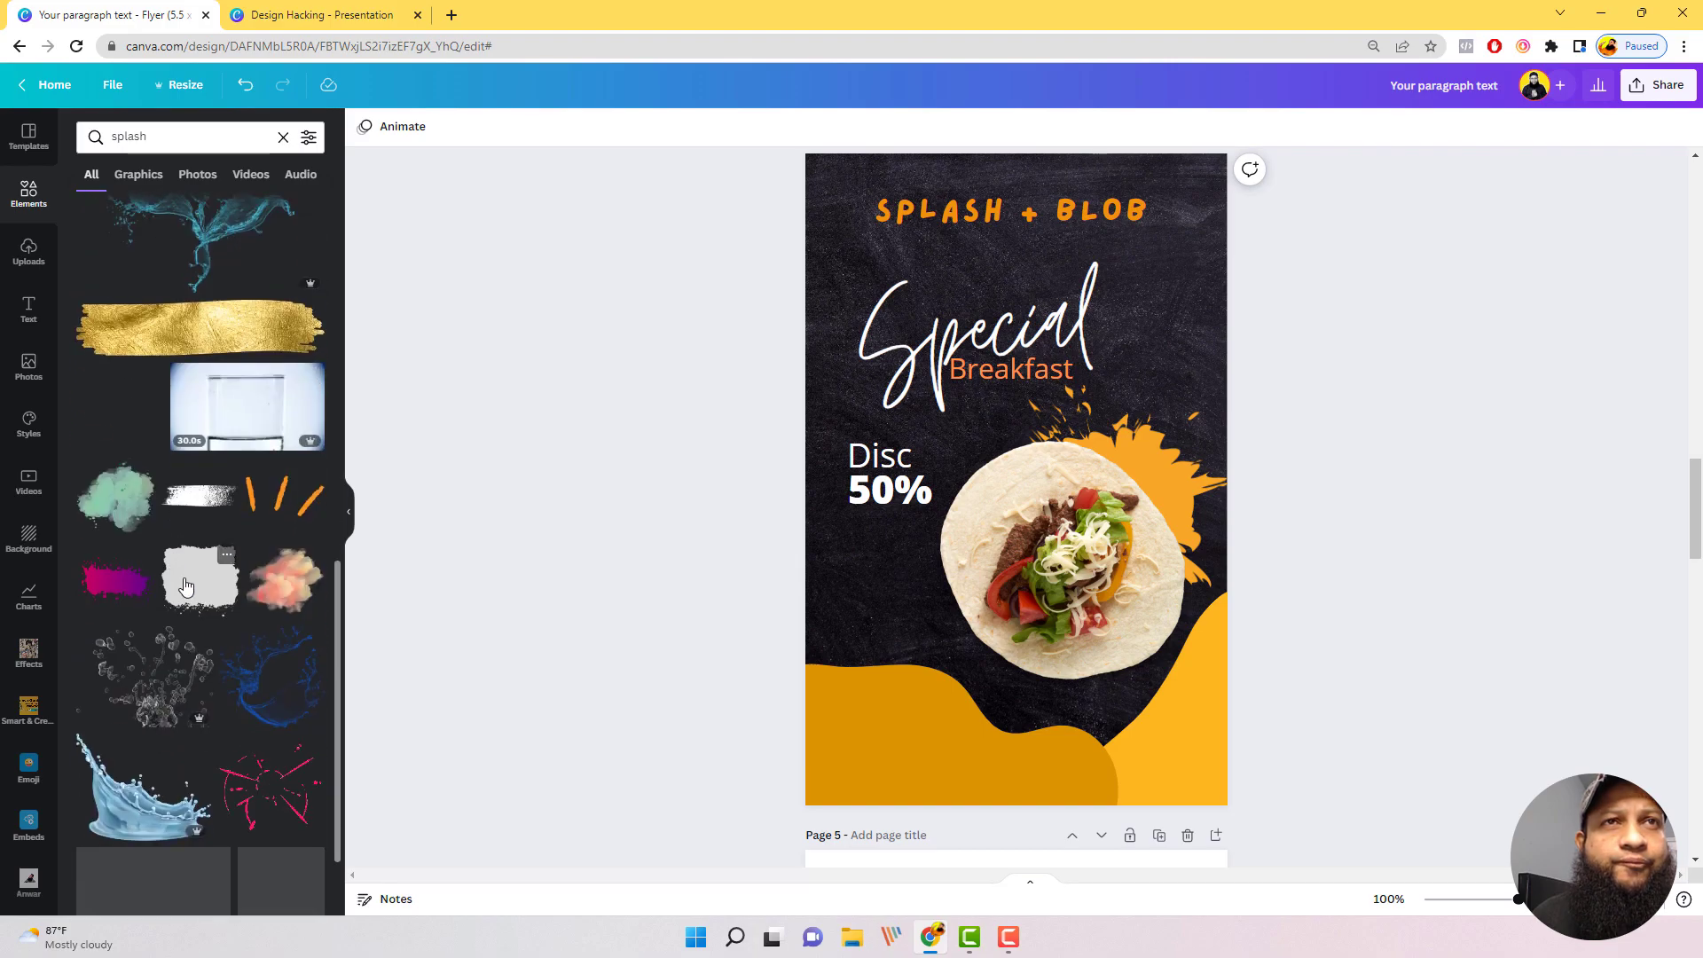
{"action": "scroll", "coordinate": [184, 556], "scroll_direction": "up", "scroll_amount": 8}
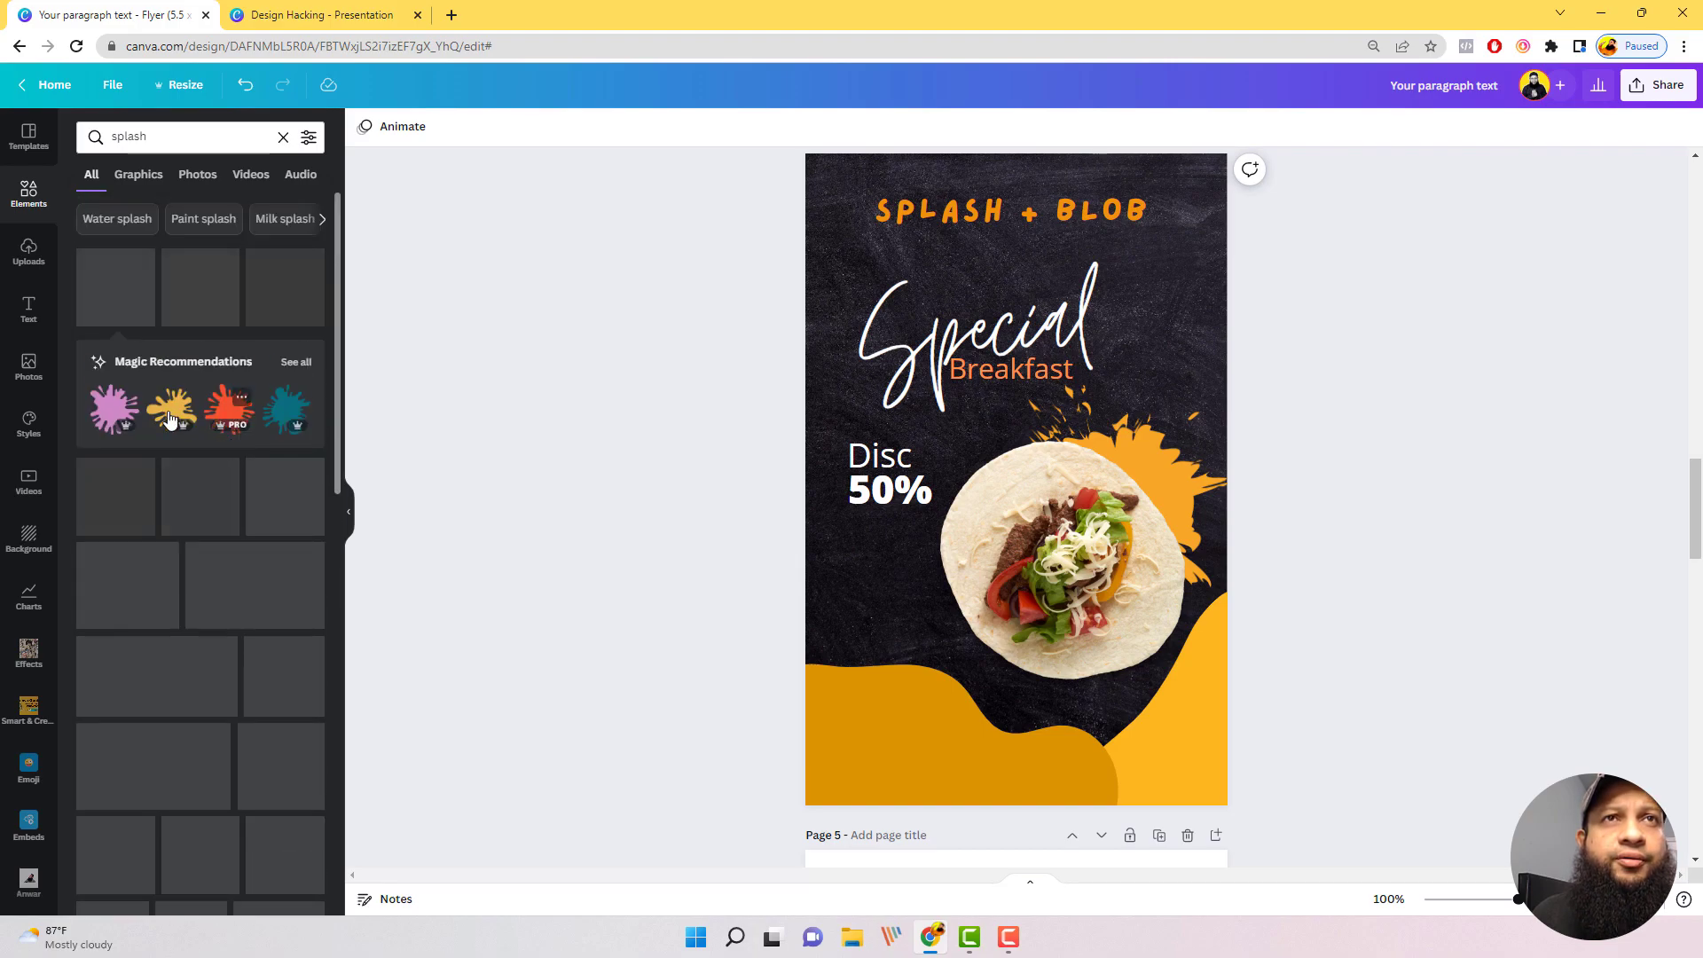
{"action": "left_click", "coordinate": [242, 399]}
{"action": "left_click", "coordinate": [217, 411]}
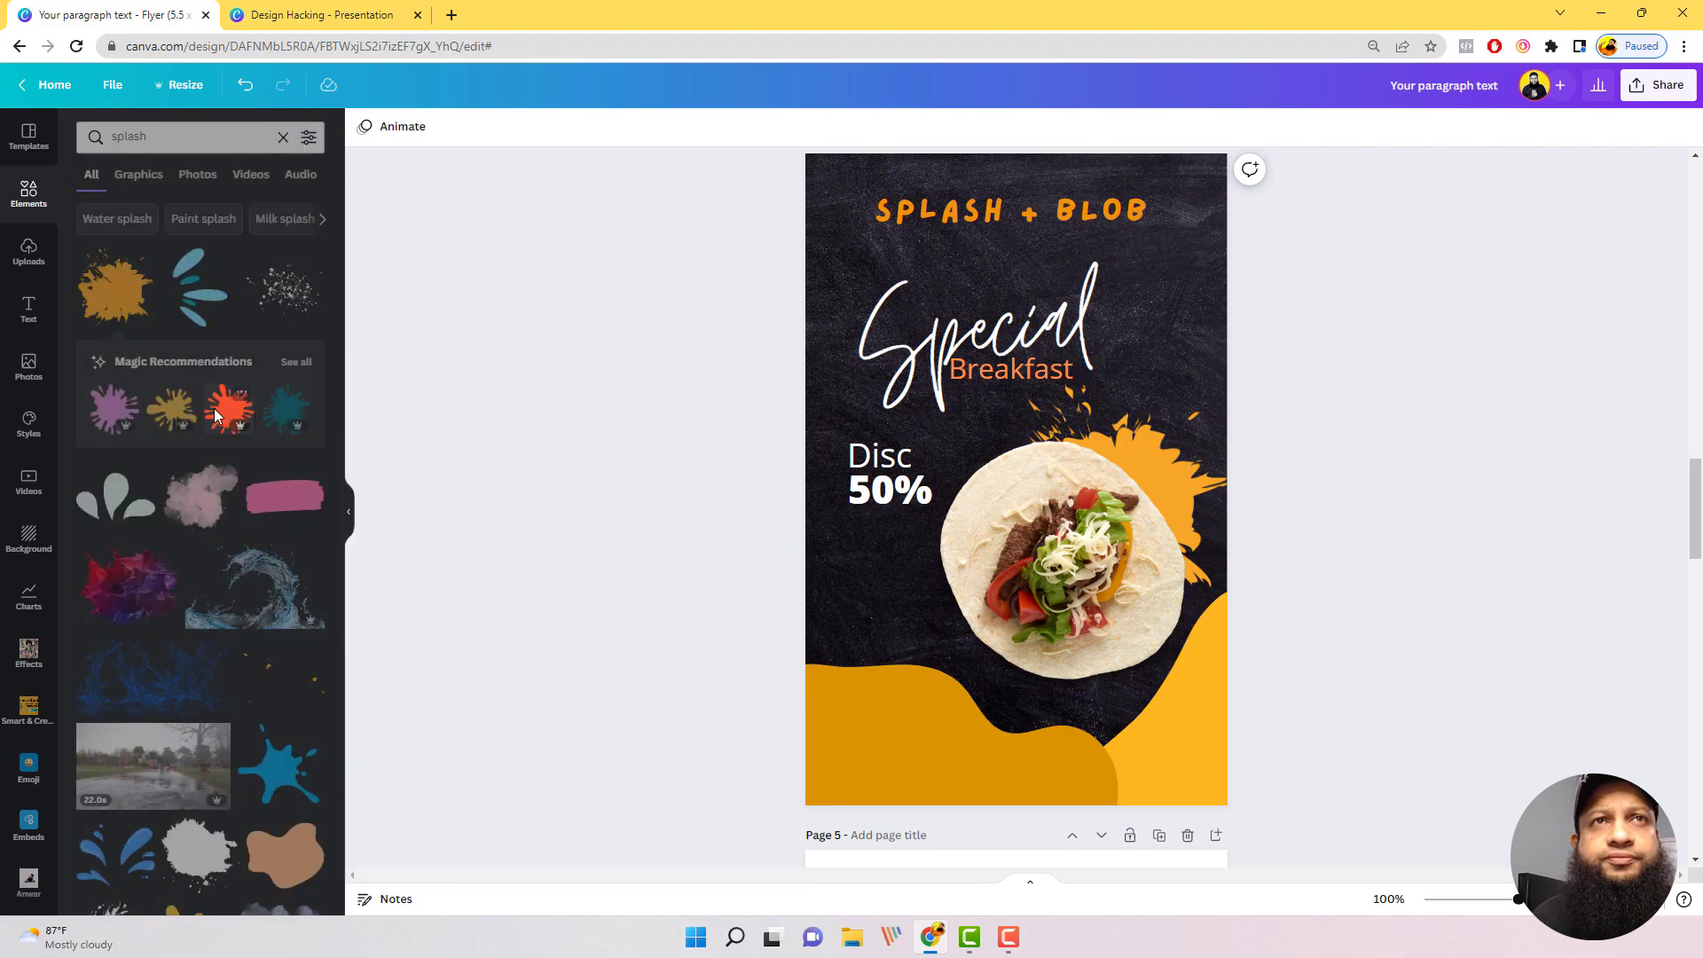
{"action": "left_click", "coordinate": [216, 412]}
{"action": "left_click_drag", "start_coordinate": [1039, 510], "coordinate": [1028, 649]}
{"action": "left_click_drag", "start_coordinate": [1088, 701], "coordinate": [1186, 798]}
{"action": "left_click_drag", "start_coordinate": [1056, 646], "coordinate": [1052, 608]}
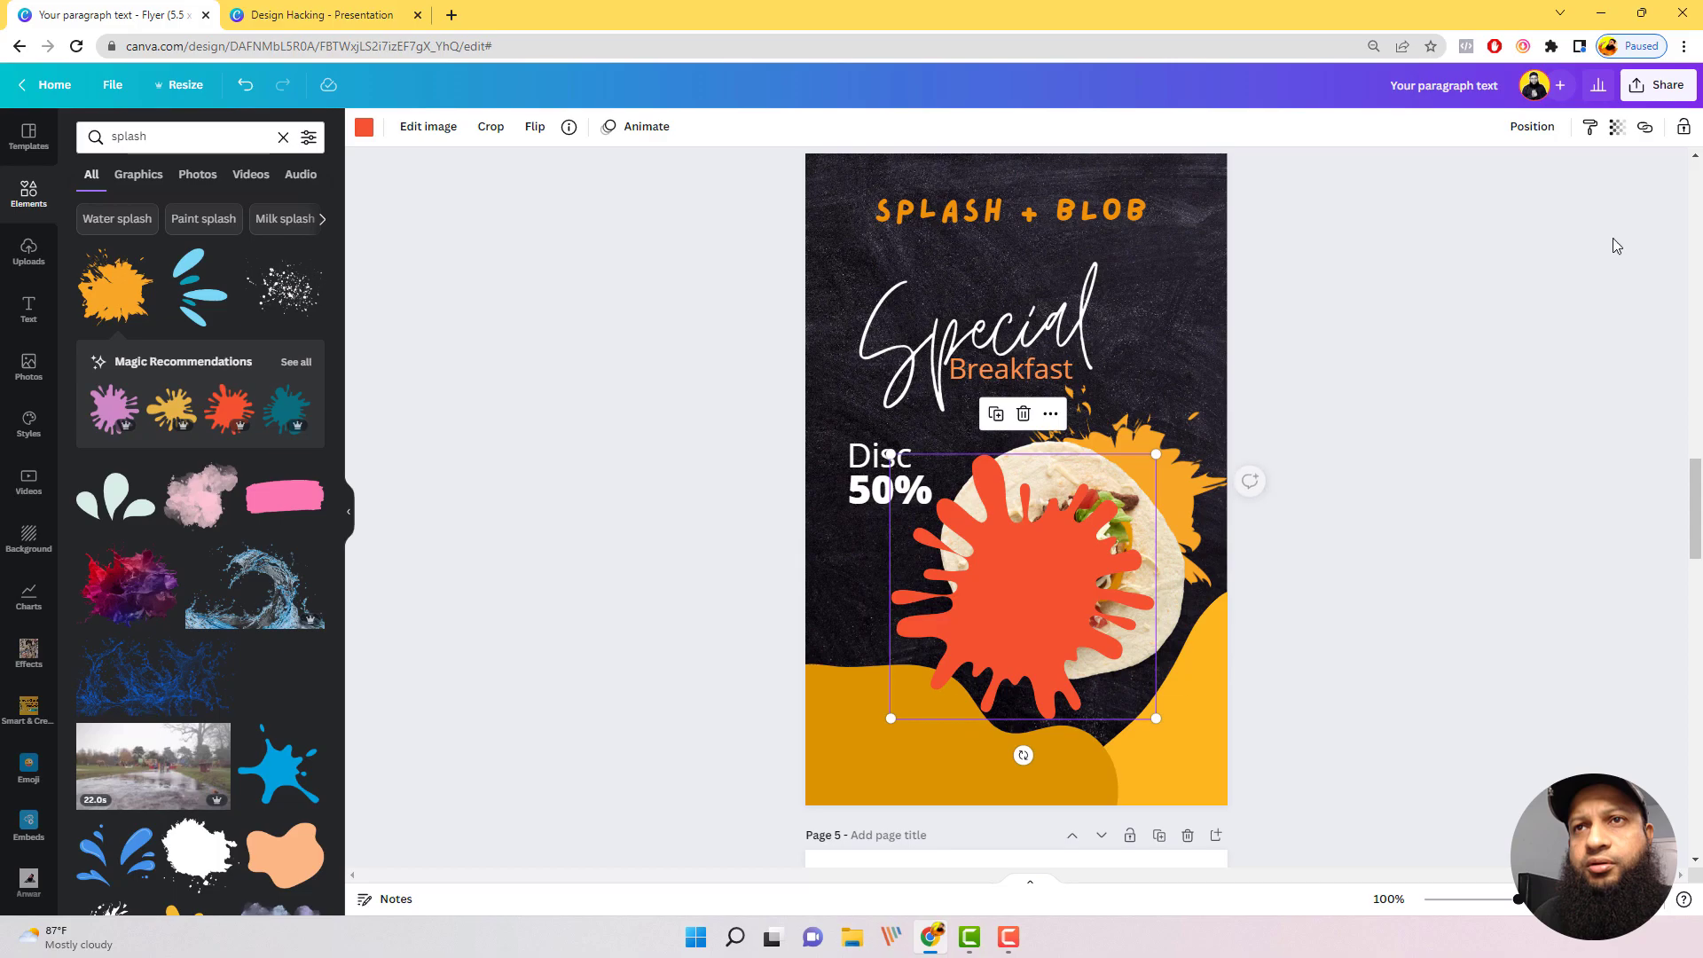
Step: Send the red splash to the back so it sits behind the wrap photo
{"action": "left_click", "coordinate": [1532, 126]}
{"action": "left_click", "coordinate": [1443, 217]}
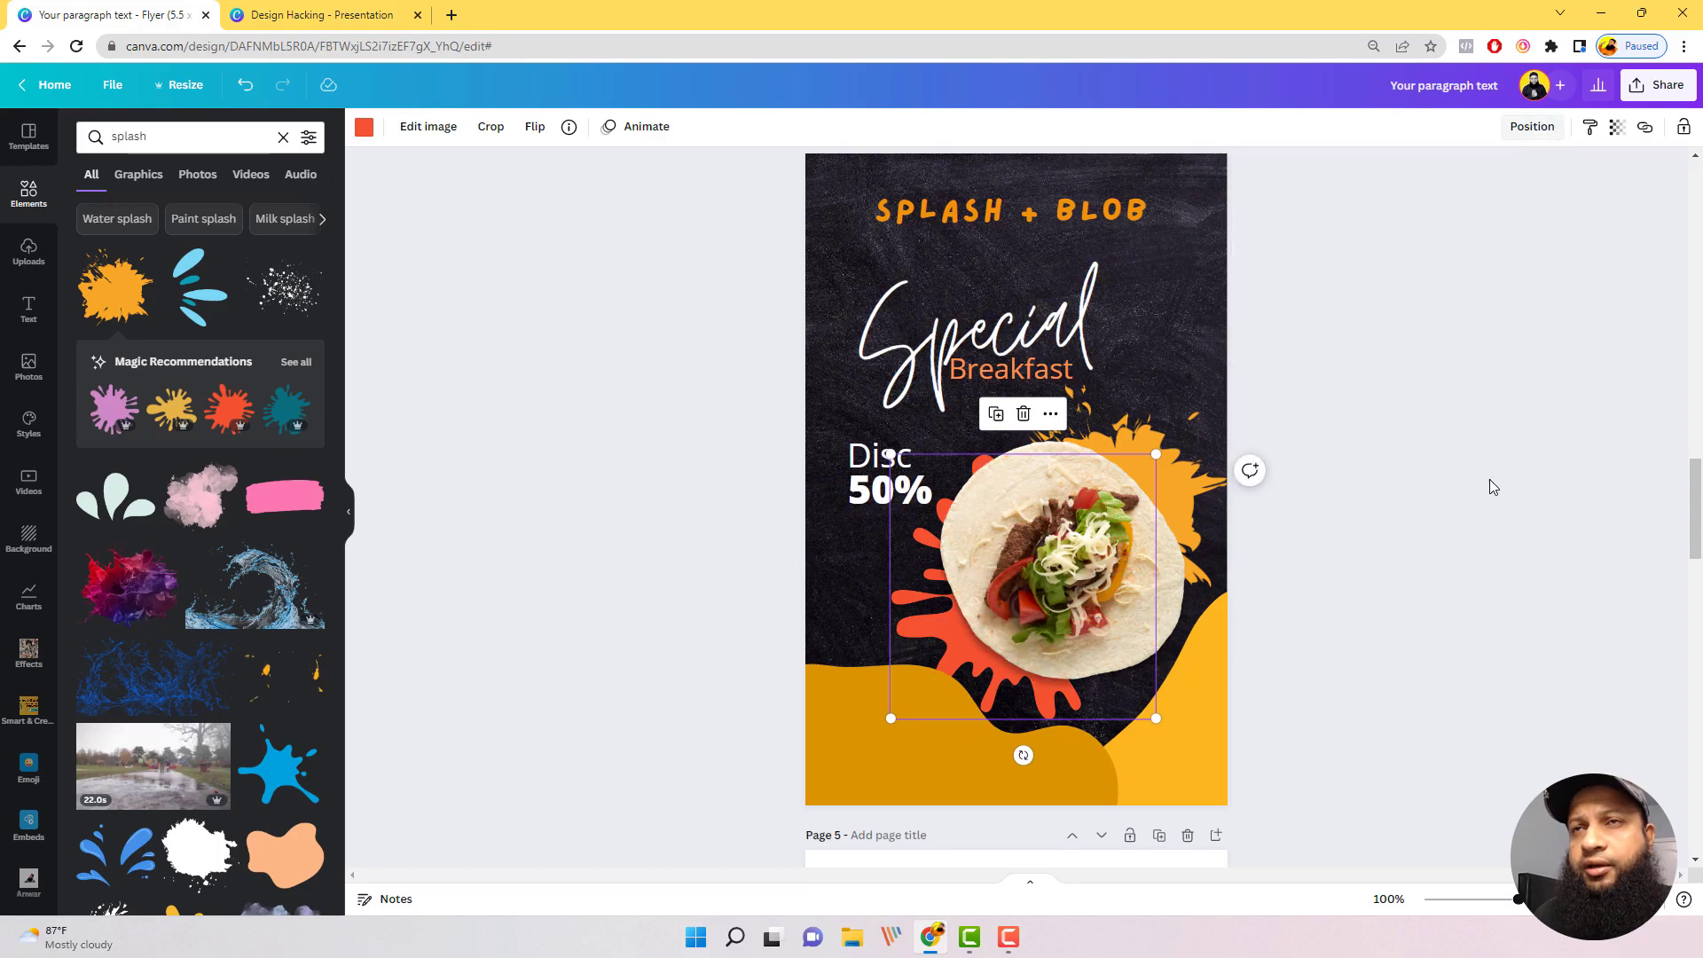
{"action": "left_click_drag", "start_coordinate": [1193, 439], "coordinate": [1193, 439]}
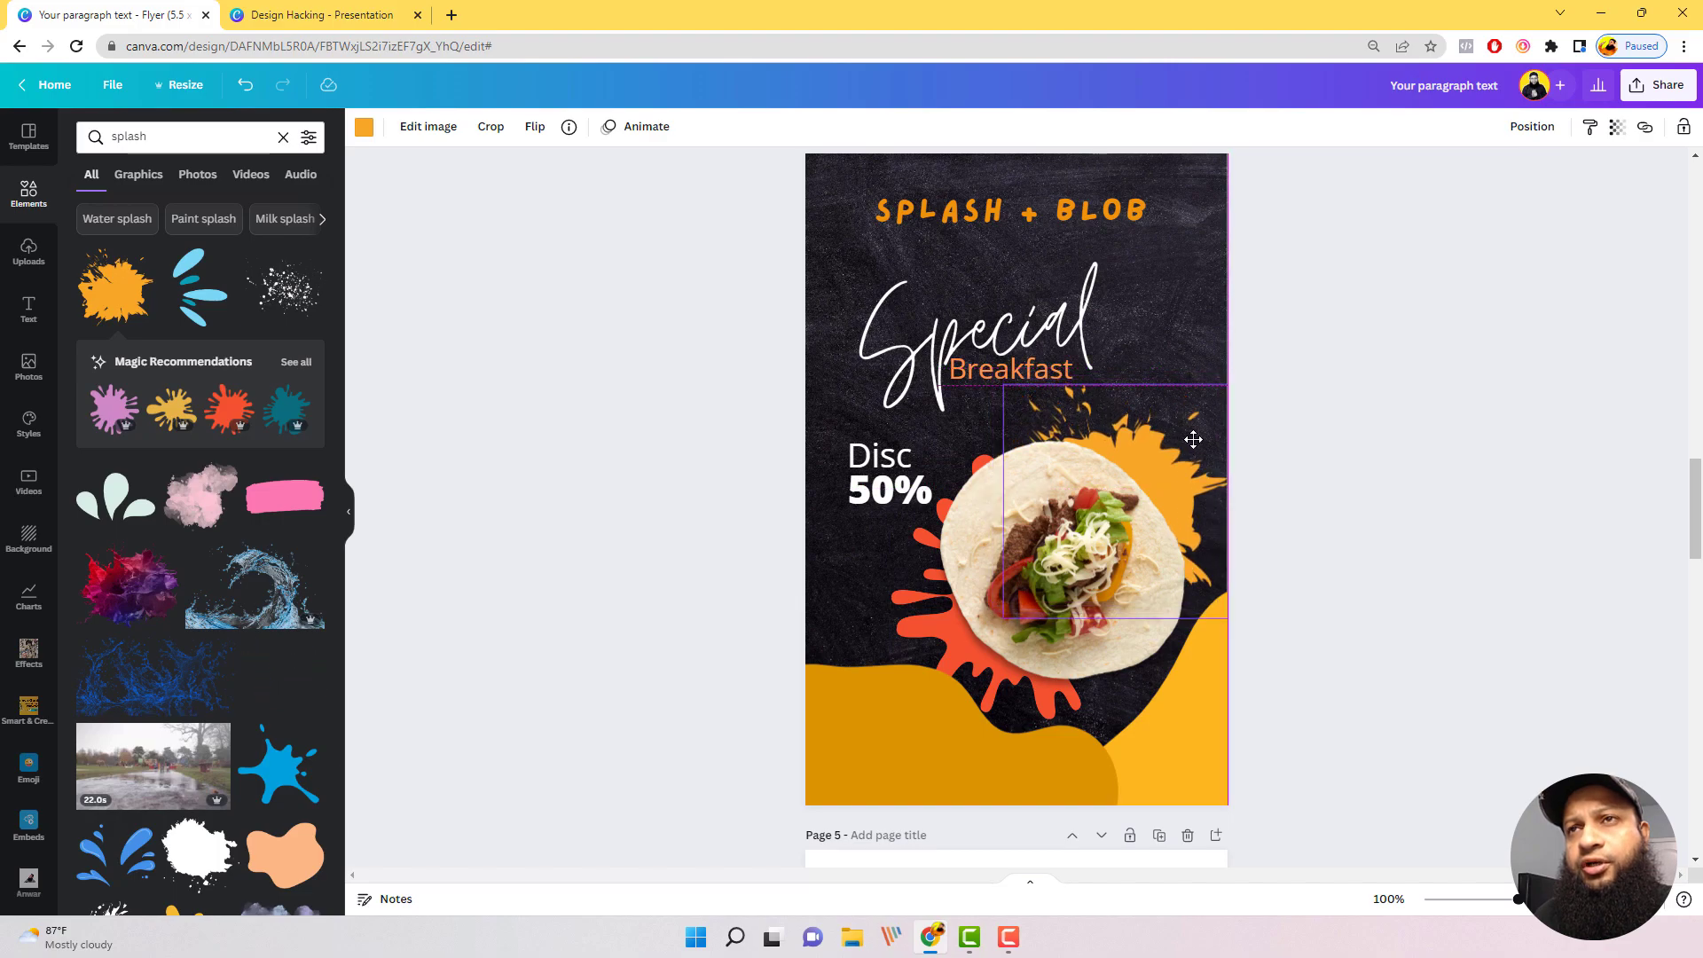
{"action": "left_click", "coordinate": [1423, 429]}
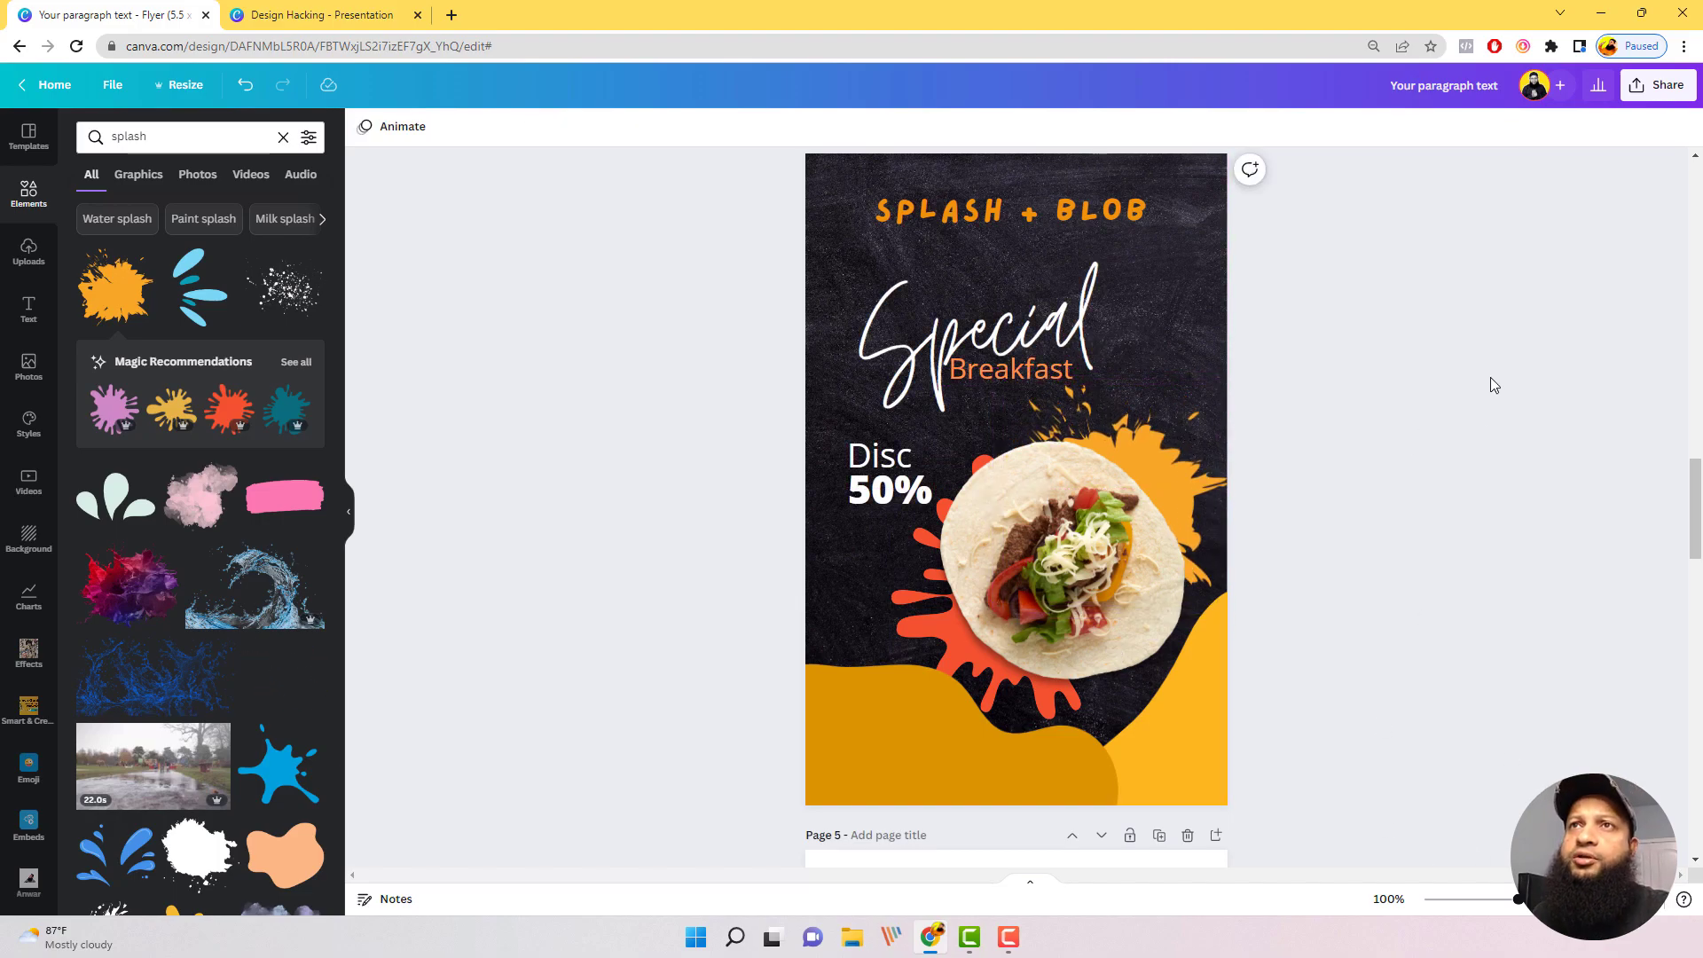
Step: Delete the "SPLASH + BLOB" heading from the page 4 flyer
{"action": "left_click", "coordinate": [1137, 219]}
{"action": "key", "text": "Delete"}
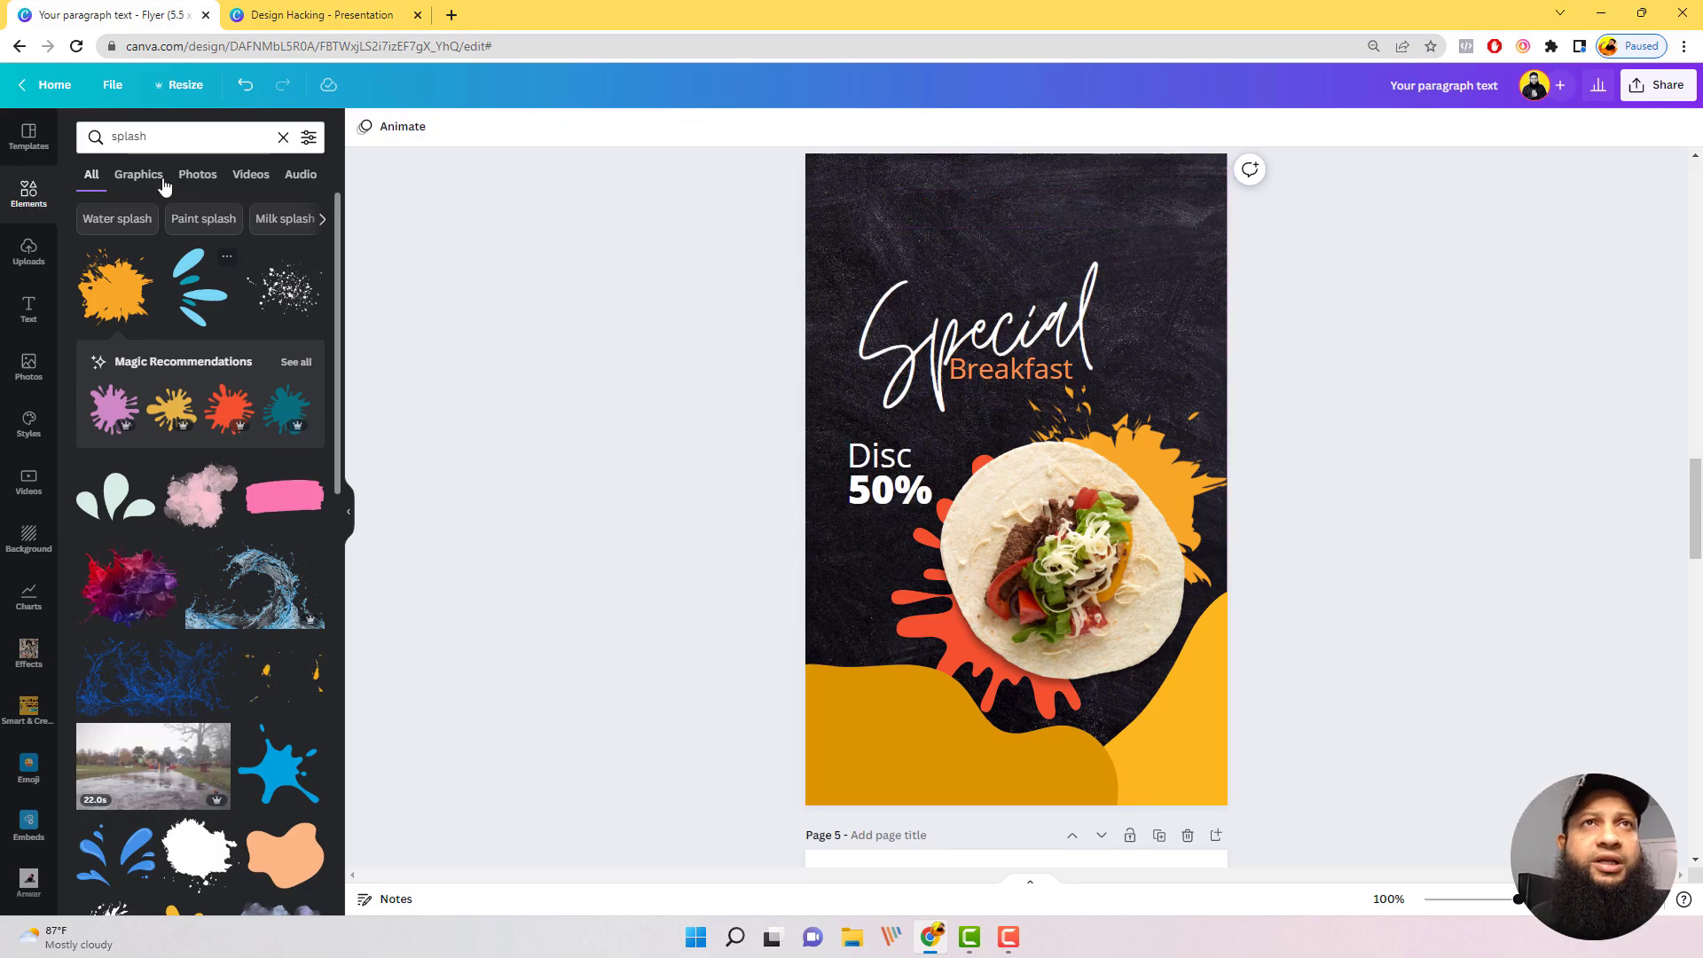
{"action": "left_click", "coordinate": [171, 136]}
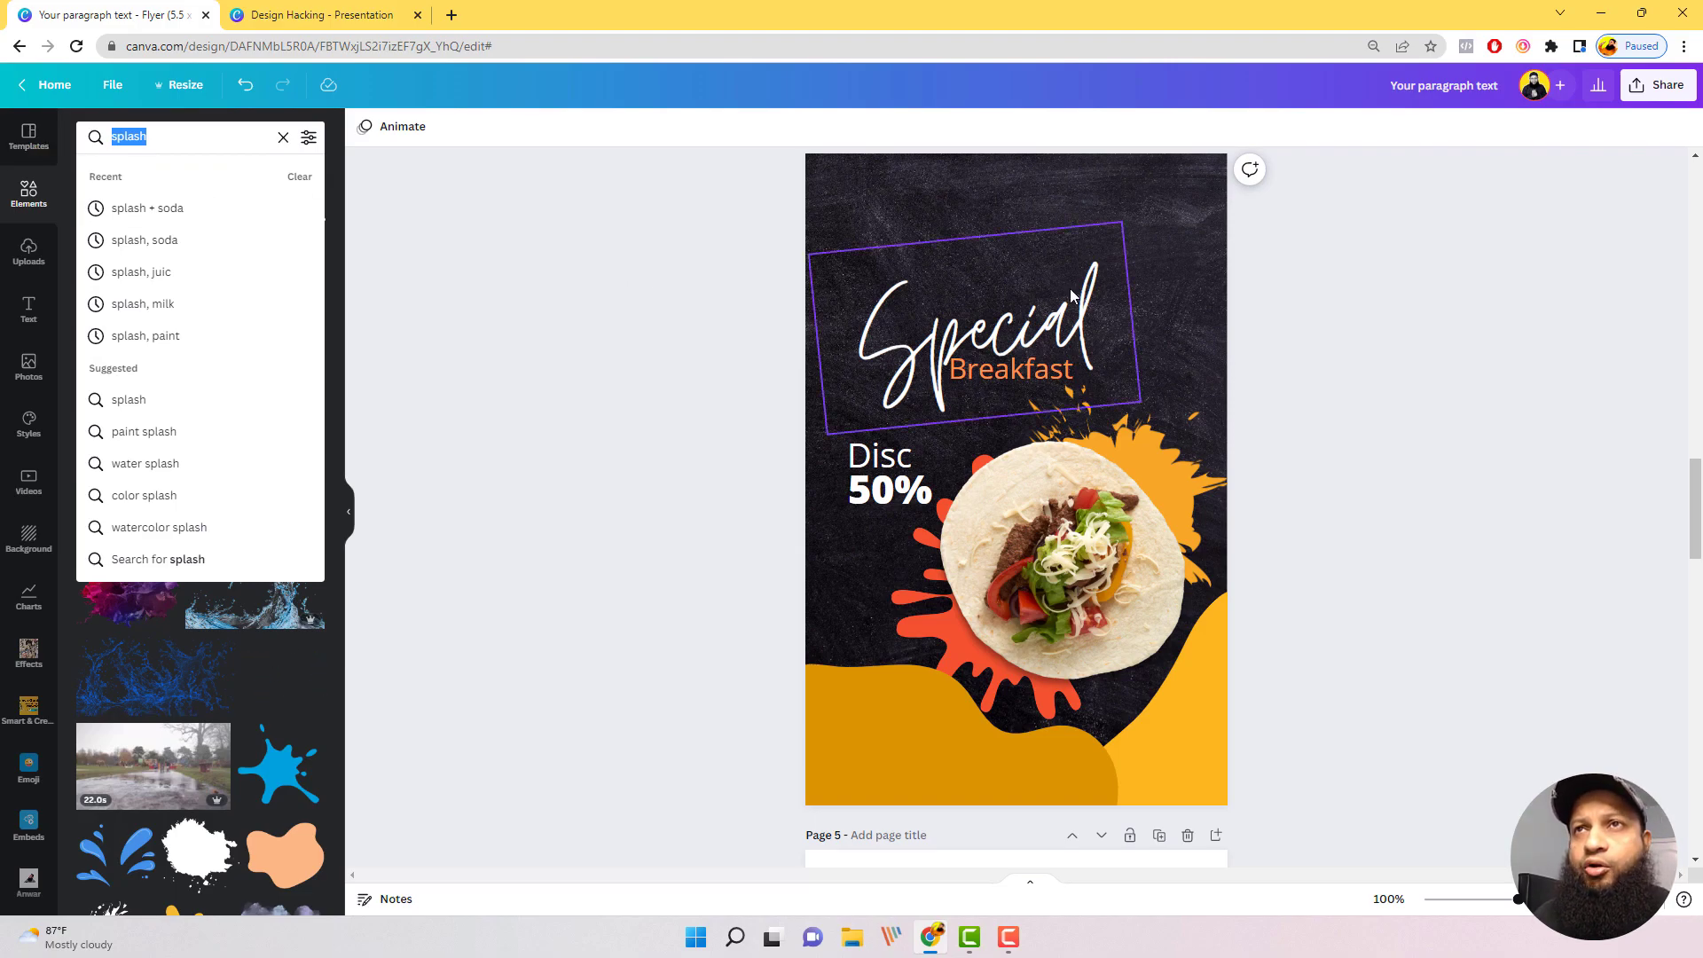
Step: Move the "Special" and "Breakfast" texts up, and shift the "Disc" and "50%" texts up together
{"action": "left_click_drag", "start_coordinate": [1081, 317], "coordinate": [1081, 259]}
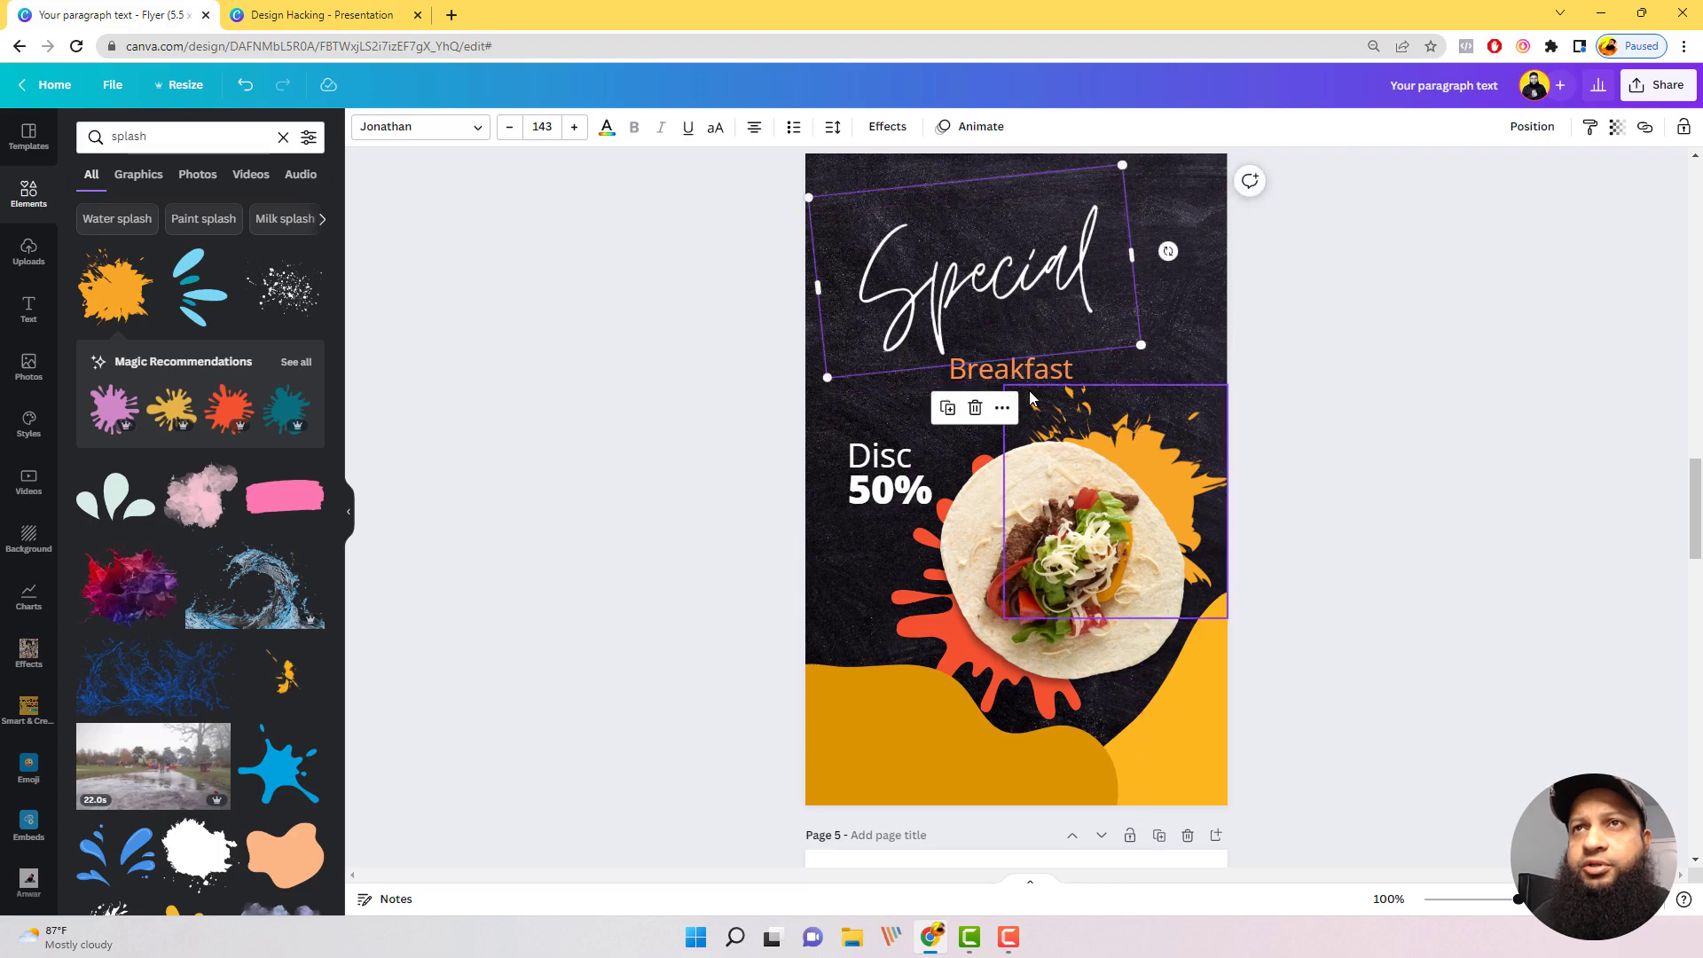
{"action": "left_click_drag", "start_coordinate": [1034, 384], "coordinate": [1040, 346]}
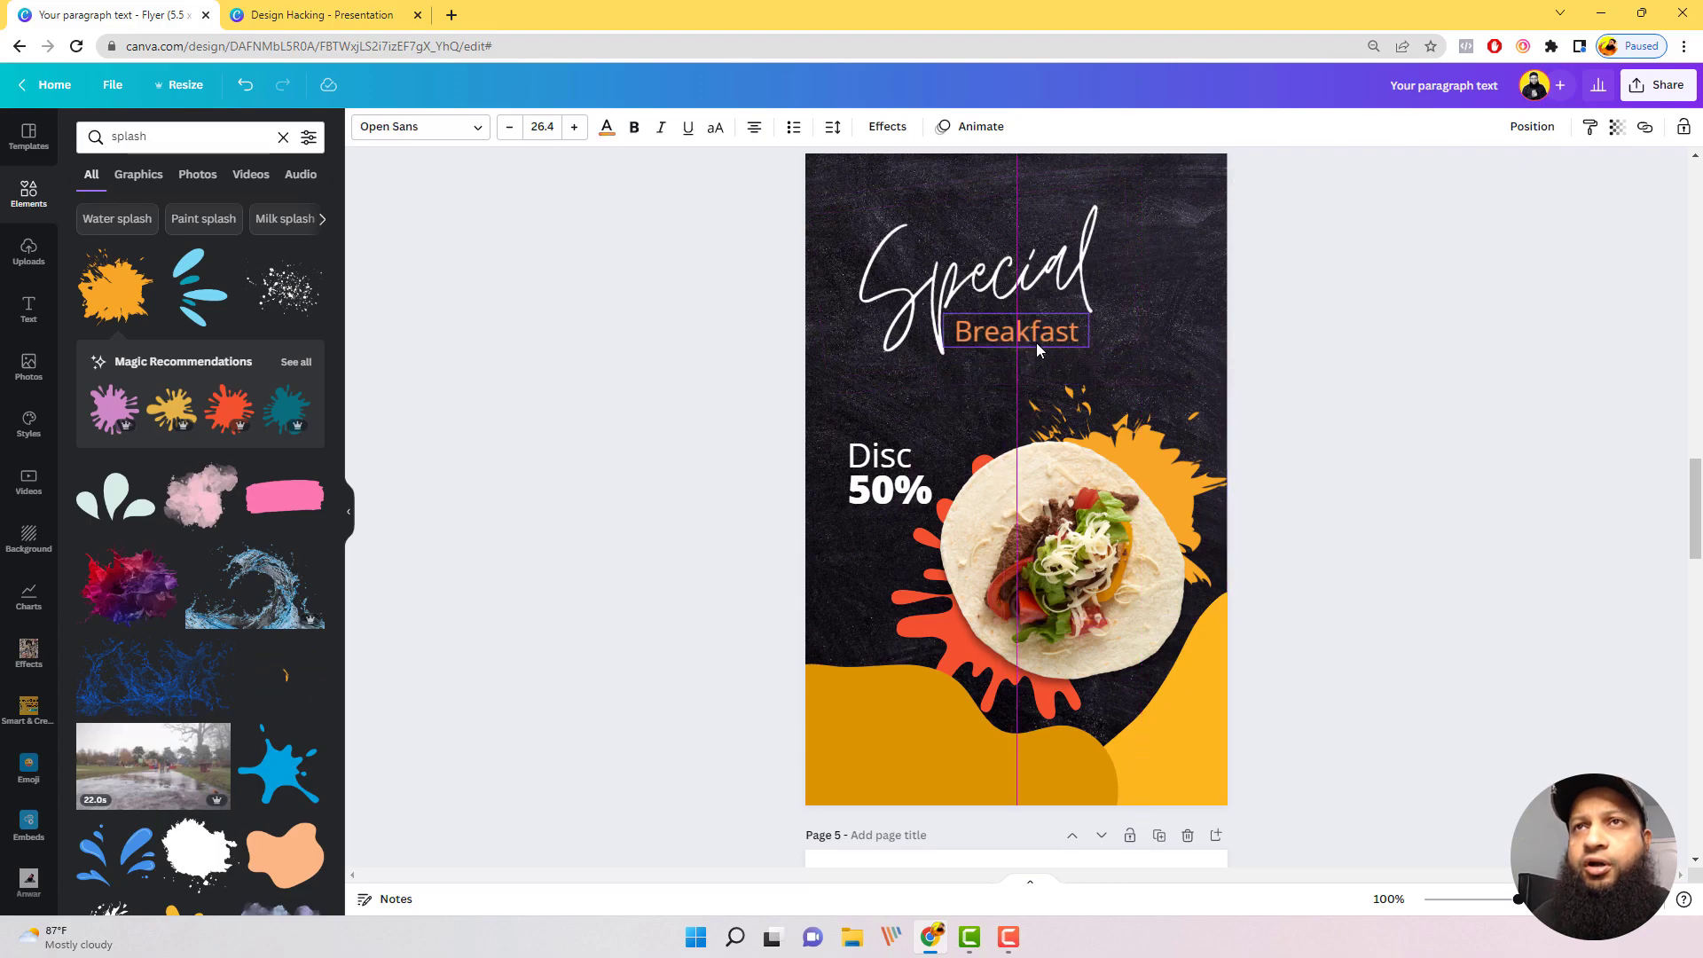
{"action": "left_click", "coordinate": [880, 501]}
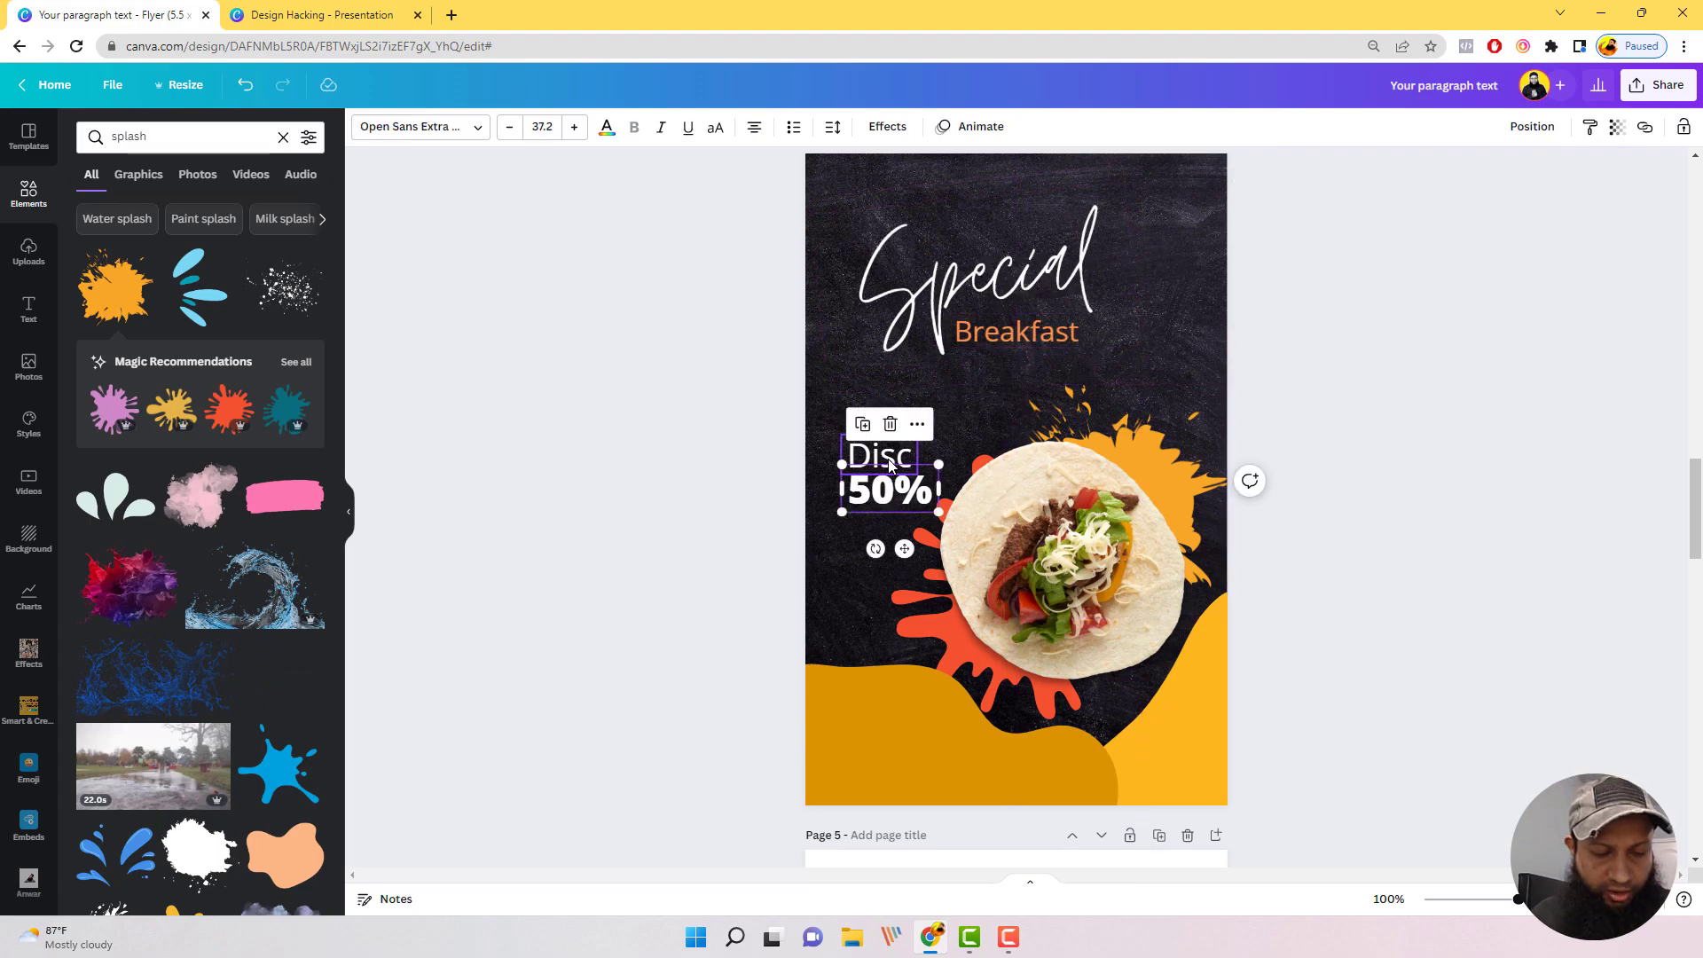
{"action": "left_click", "coordinate": [889, 465], "text": "shift"}
{"action": "left_click_drag", "start_coordinate": [890, 465], "coordinate": [887, 419]}
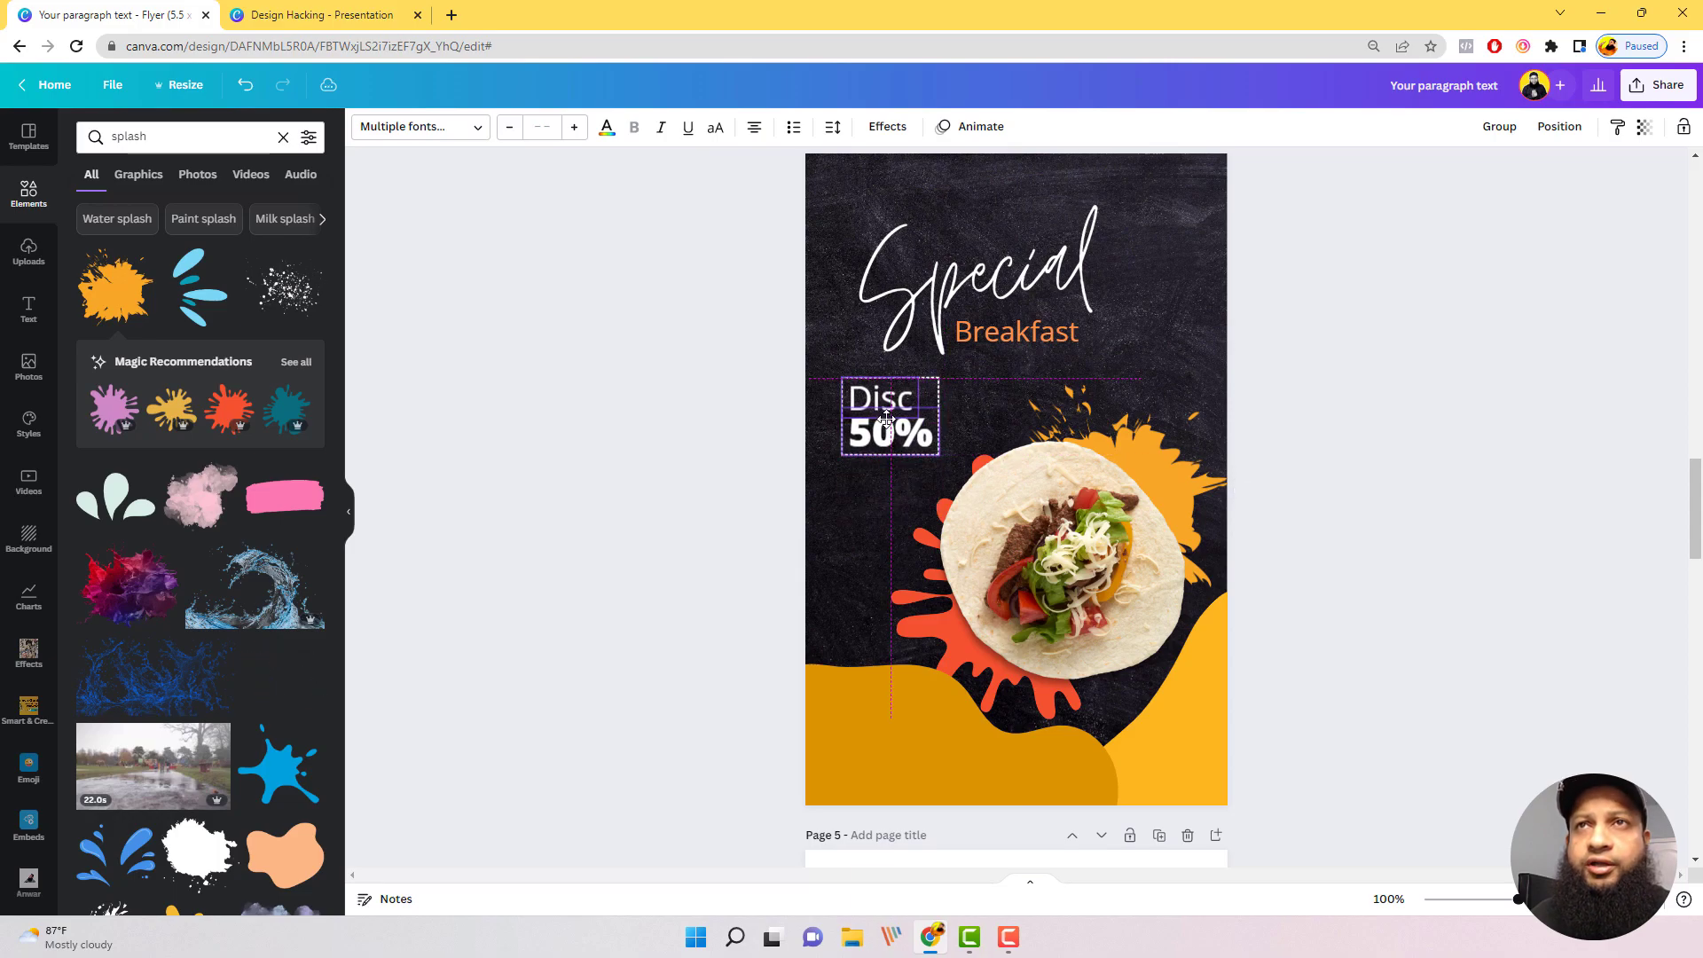
Step: Search the elements for "splash, milk" and add the wide milk wave splash to the blank page 5
{"action": "scroll", "coordinate": [1158, 623], "scroll_direction": "down", "scroll_amount": 3}
{"action": "left_click", "coordinate": [1157, 624]}
{"action": "scroll", "coordinate": [1322, 612], "scroll_direction": "down", "scroll_amount": 3}
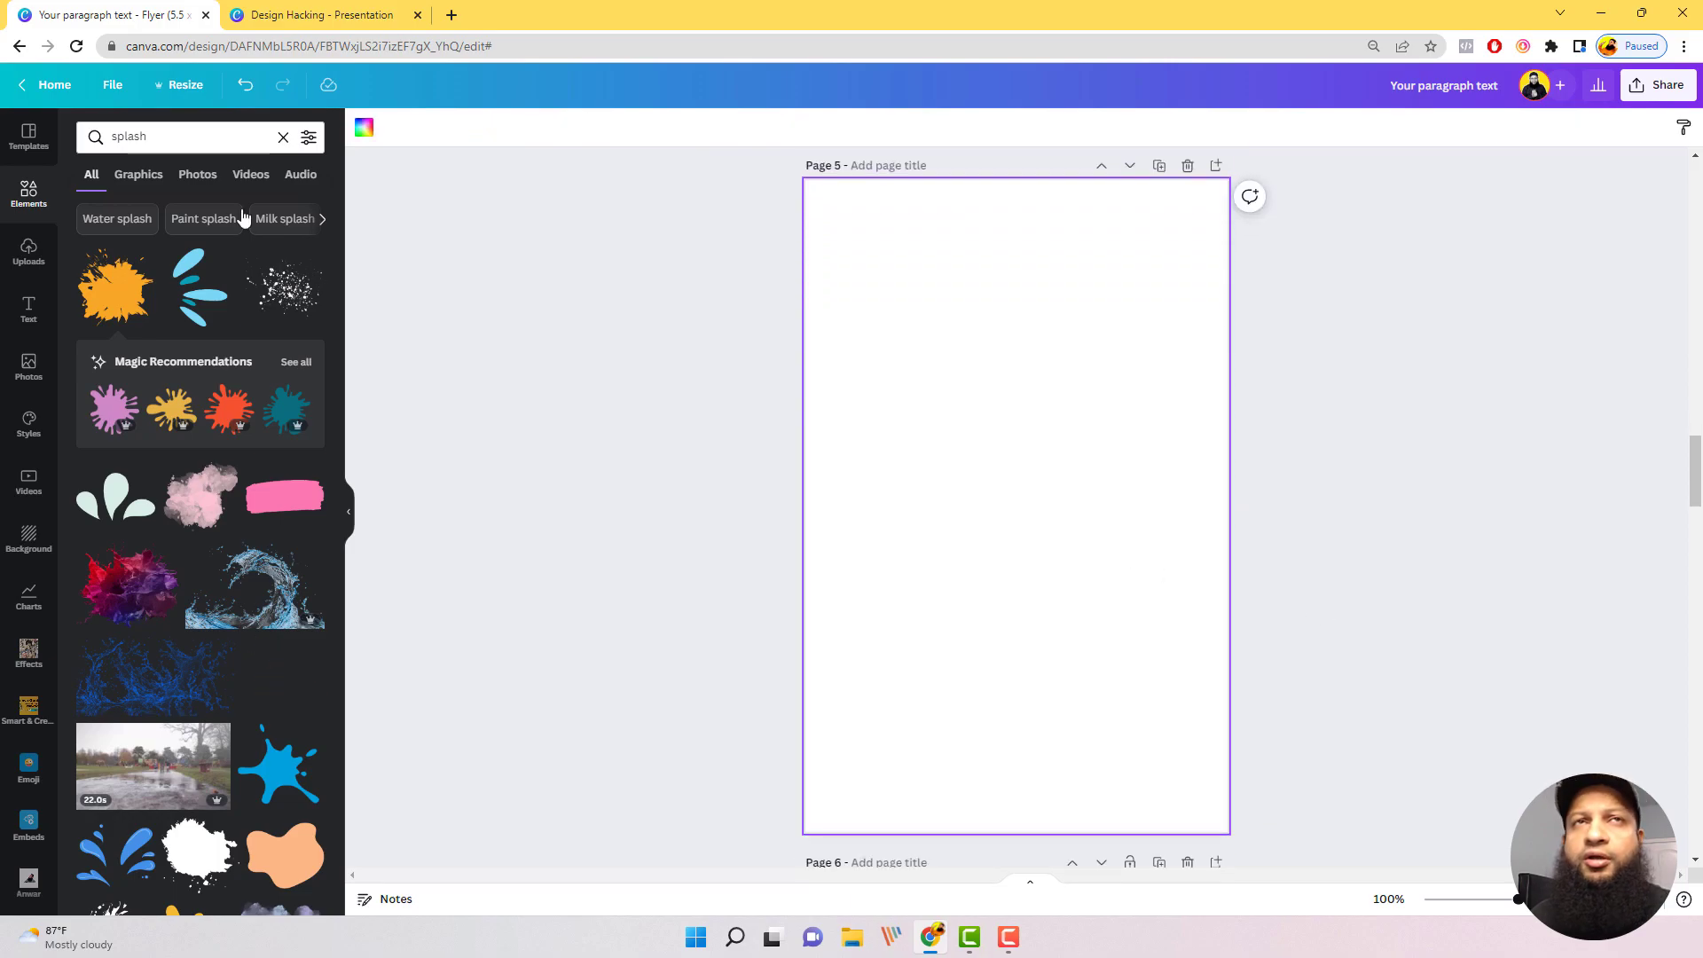
{"action": "left_click", "coordinate": [201, 129]}
{"action": "type", "text": ","}
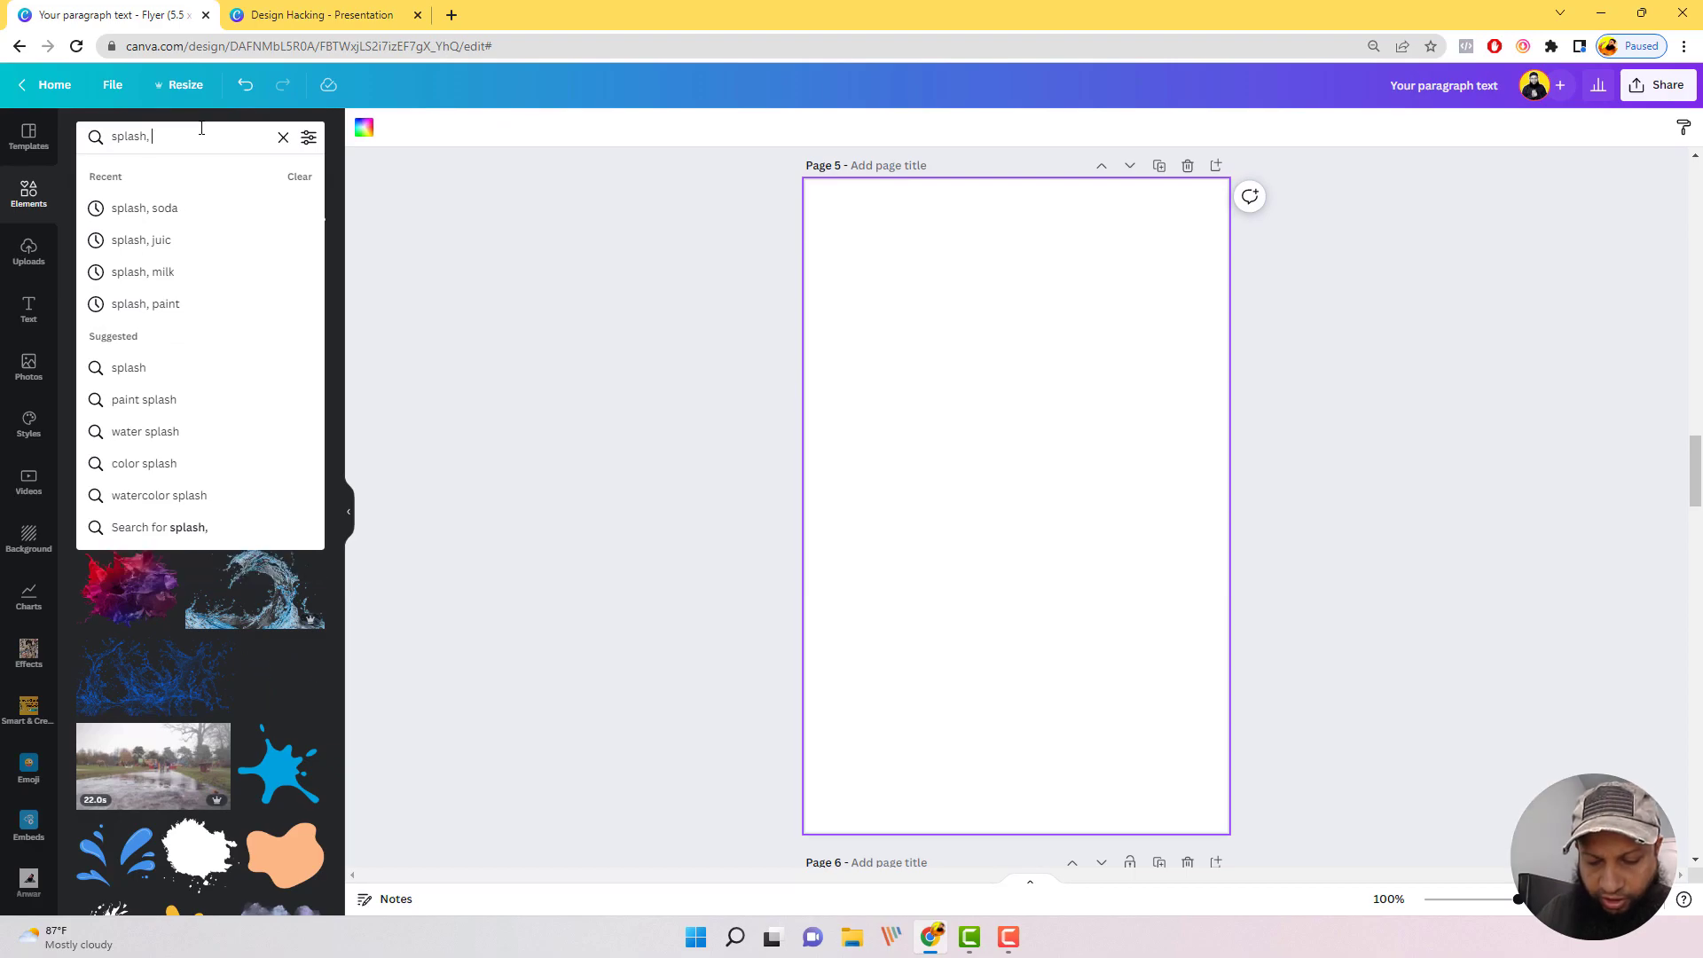
{"action": "type", "text": " milk"}
{"action": "key", "text": "Return"}
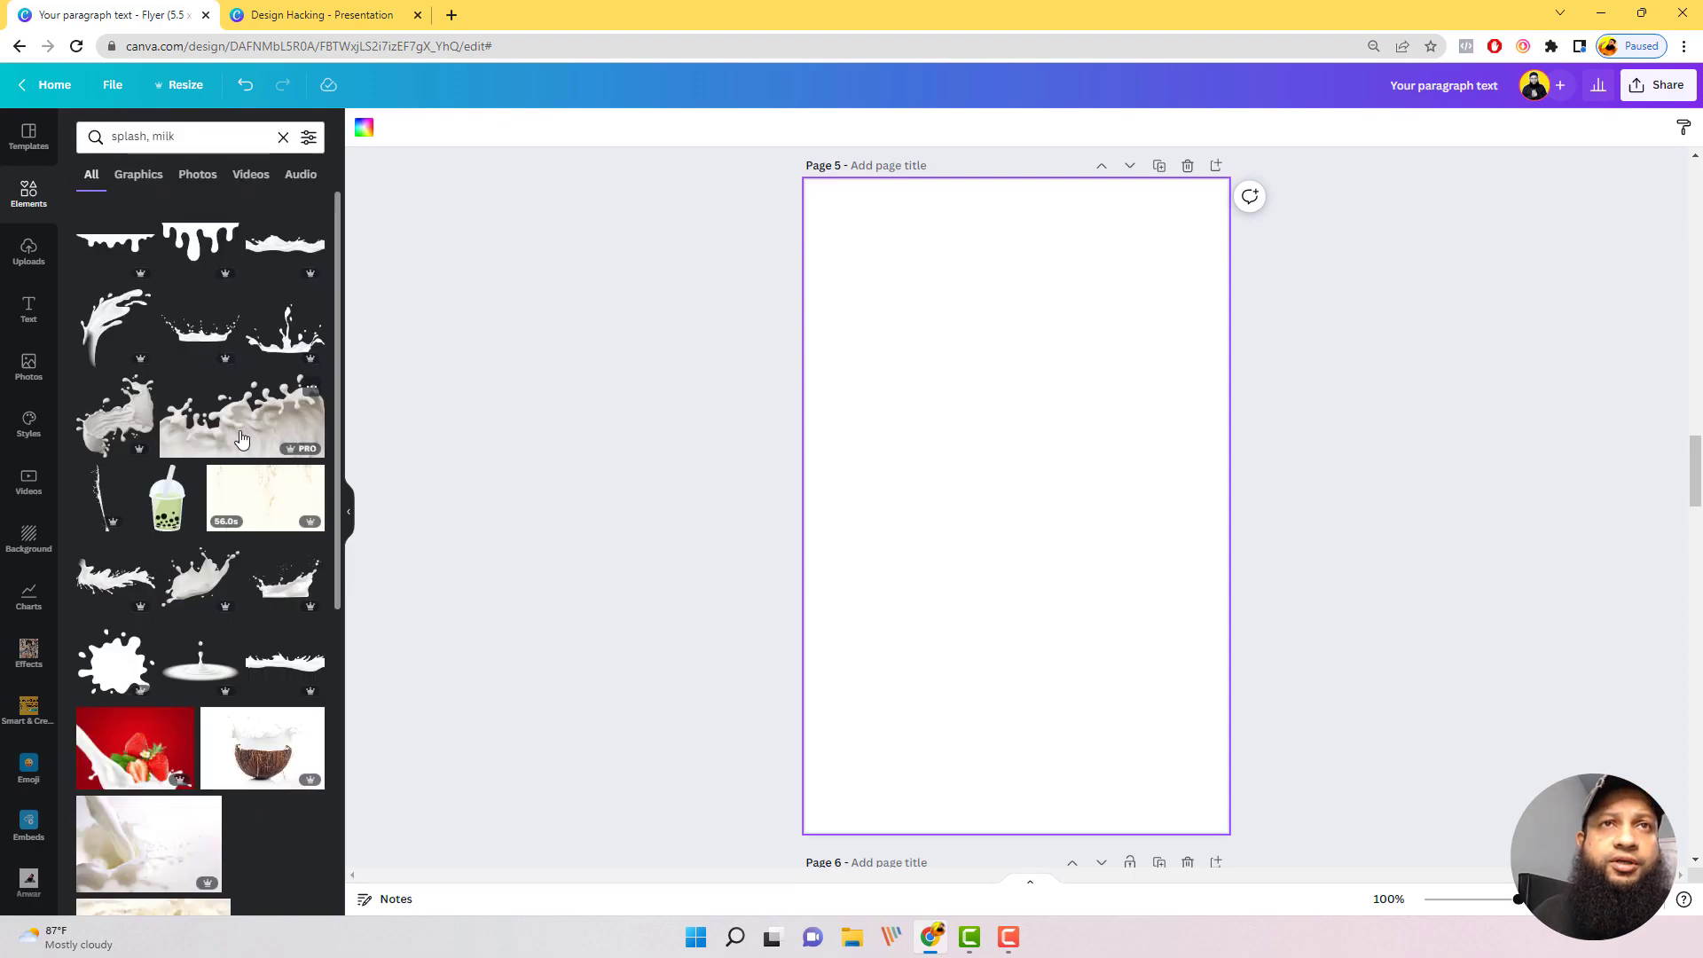
{"action": "left_click", "coordinate": [241, 439]}
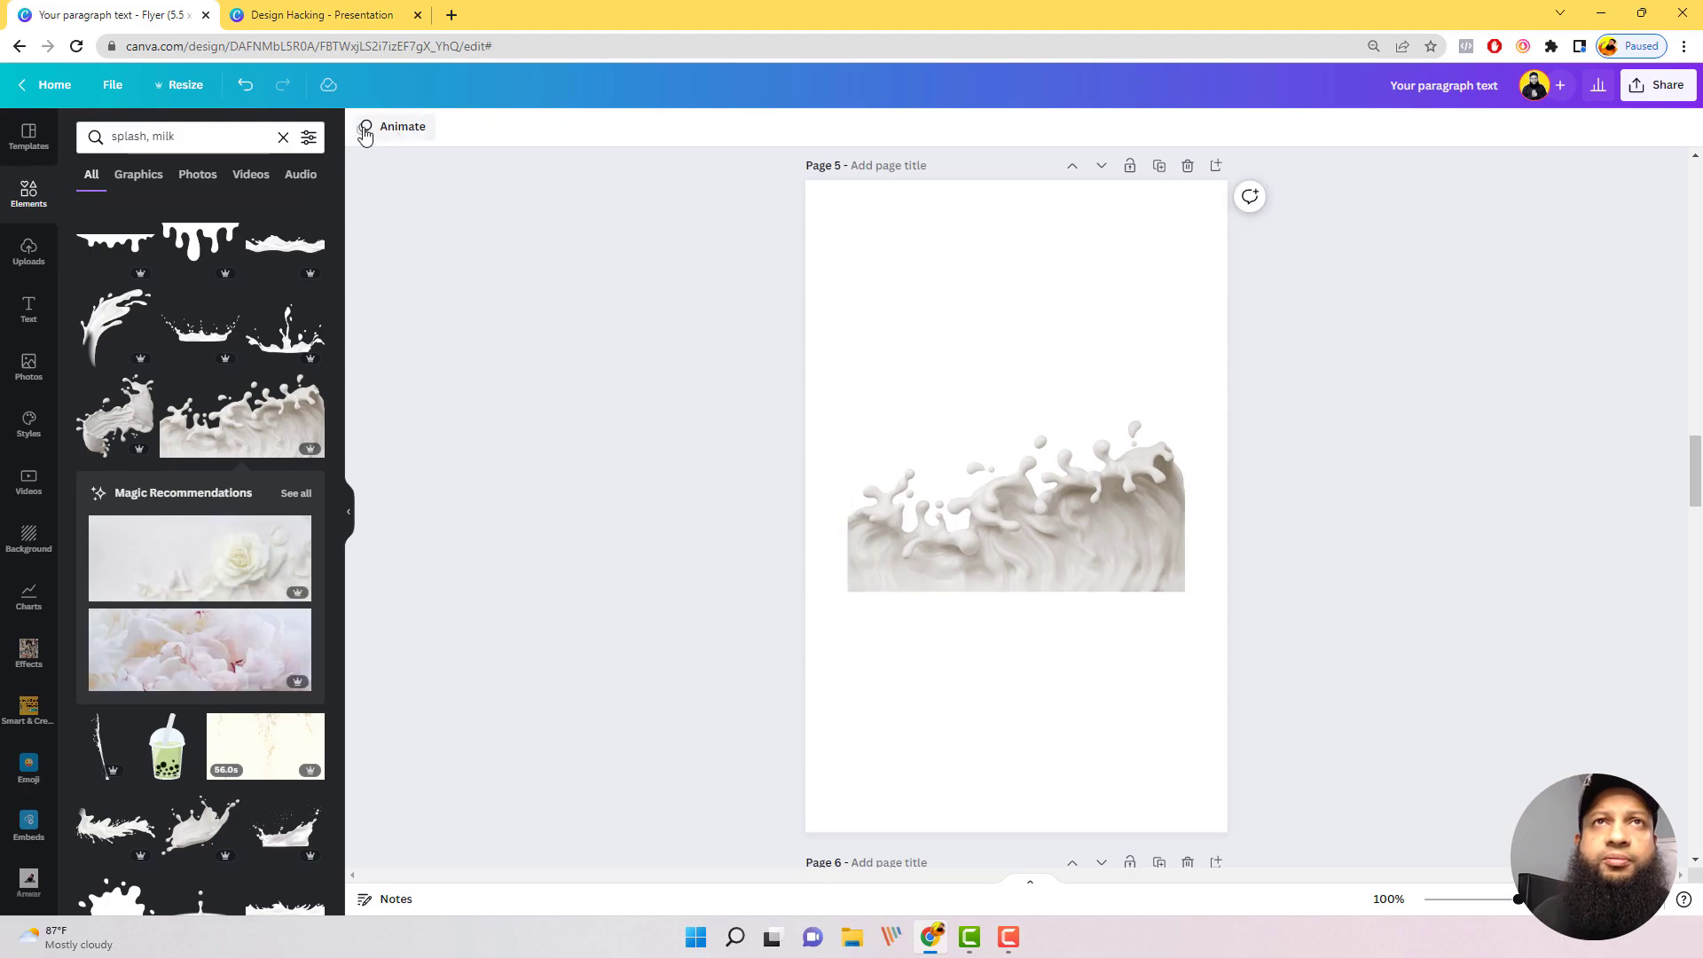
Step: Set the page 5 background to black and move the milk splash slightly down
{"action": "left_click", "coordinate": [816, 298]}
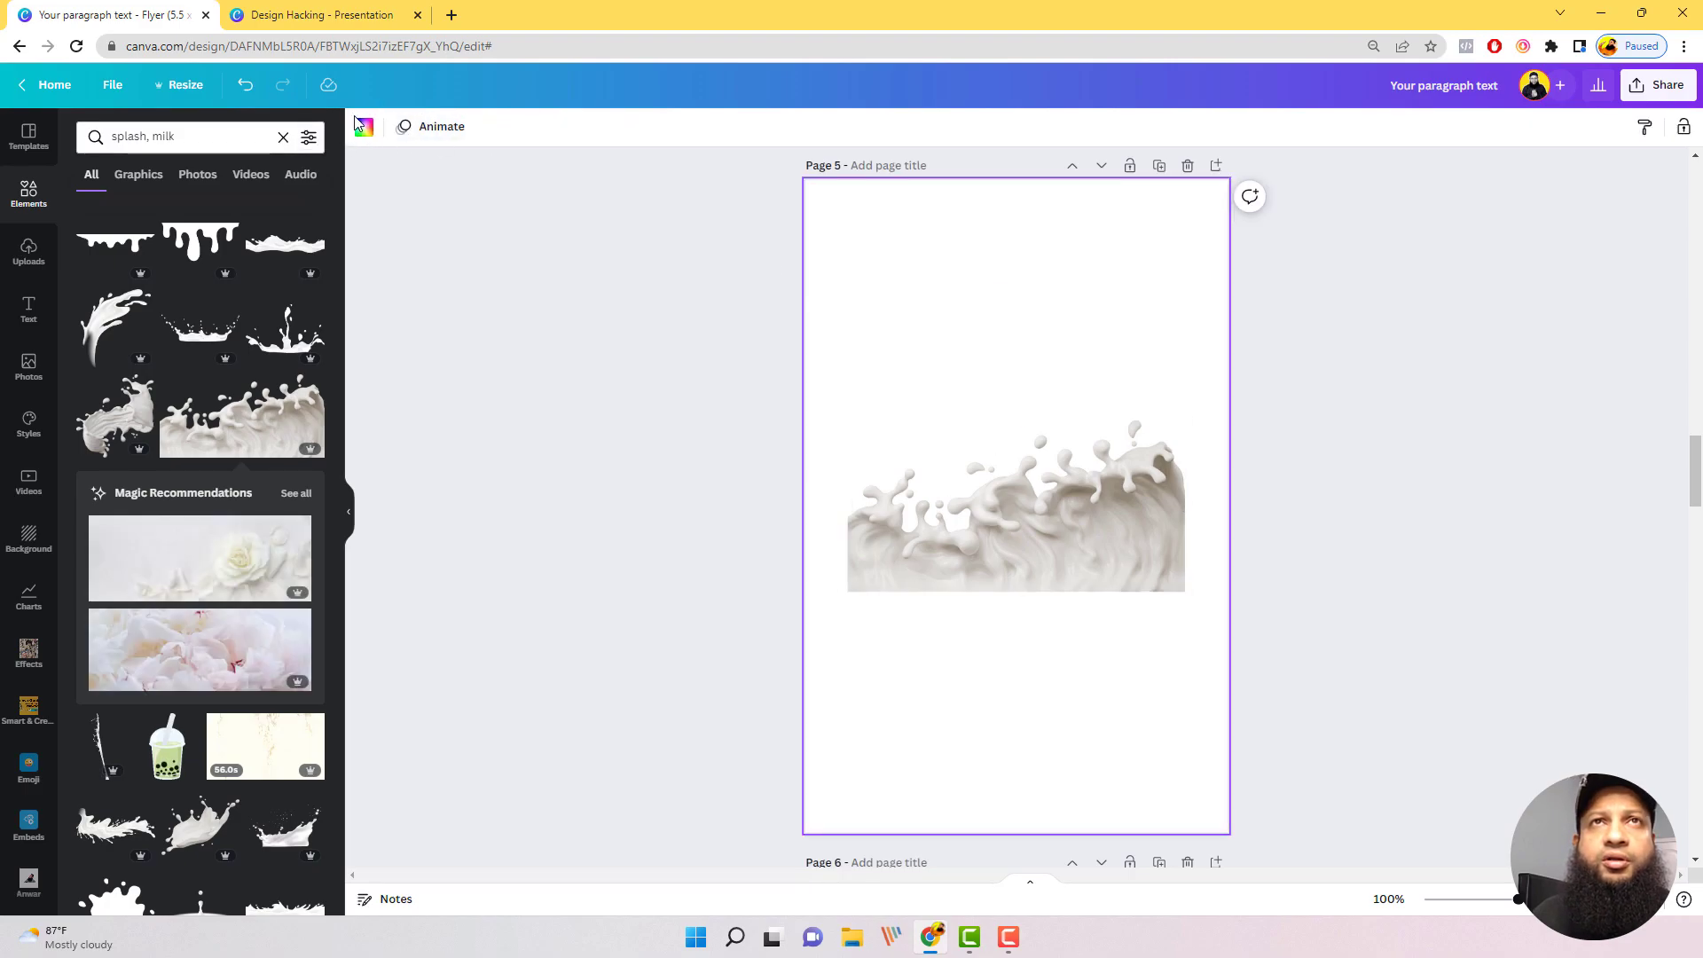
{"action": "left_click", "coordinate": [364, 126]}
{"action": "left_click", "coordinate": [140, 217]}
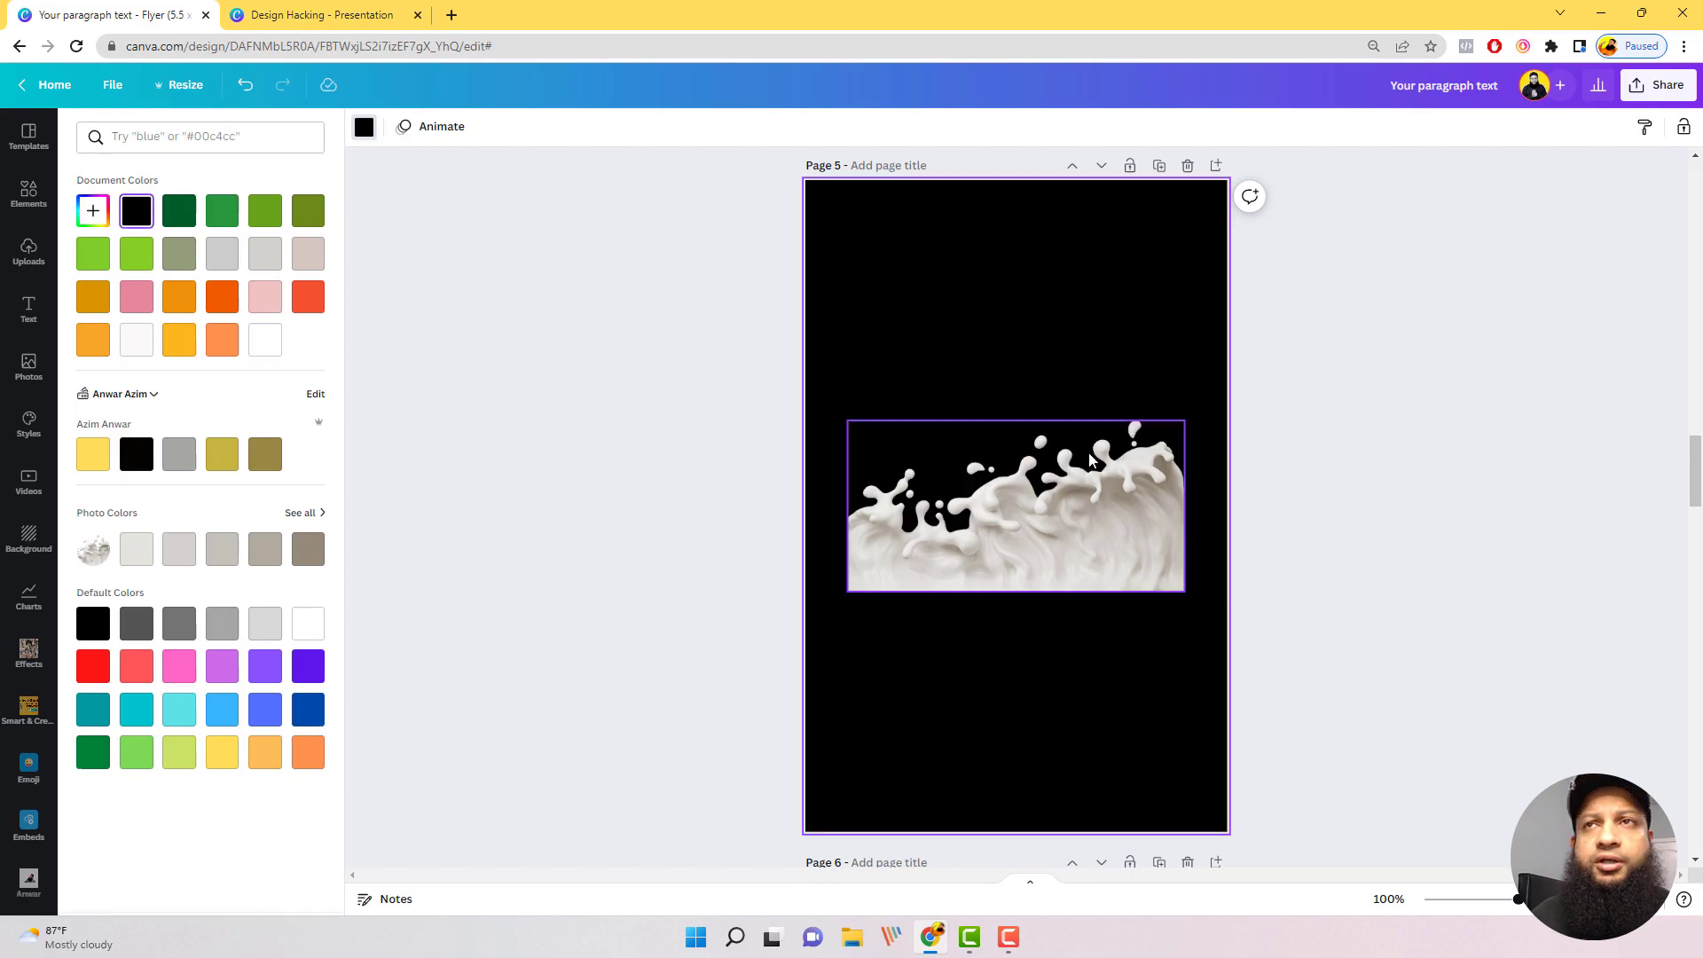
{"action": "left_click_drag", "start_coordinate": [1076, 483], "coordinate": [1066, 513]}
{"action": "left_click", "coordinate": [1162, 343]}
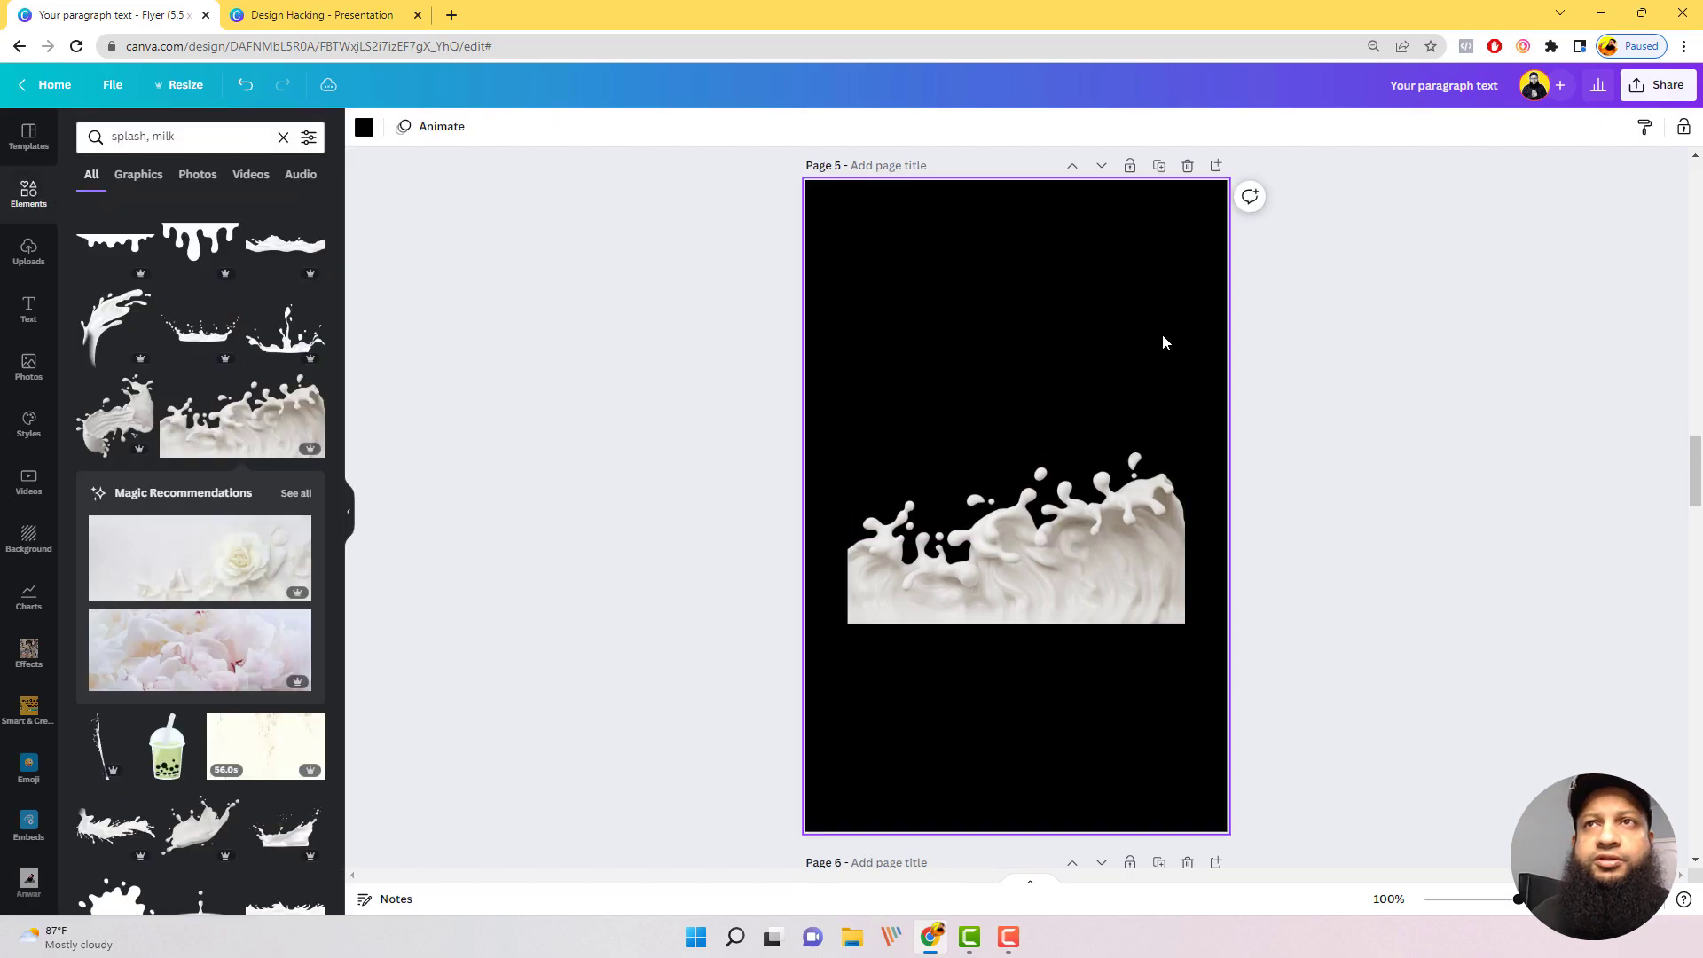
Step: Search the elements for "splash, soda"
{"action": "left_click", "coordinate": [238, 135]}
{"action": "key", "text": "BackSpace"}
{"action": "key", "text": "BackSpace"}
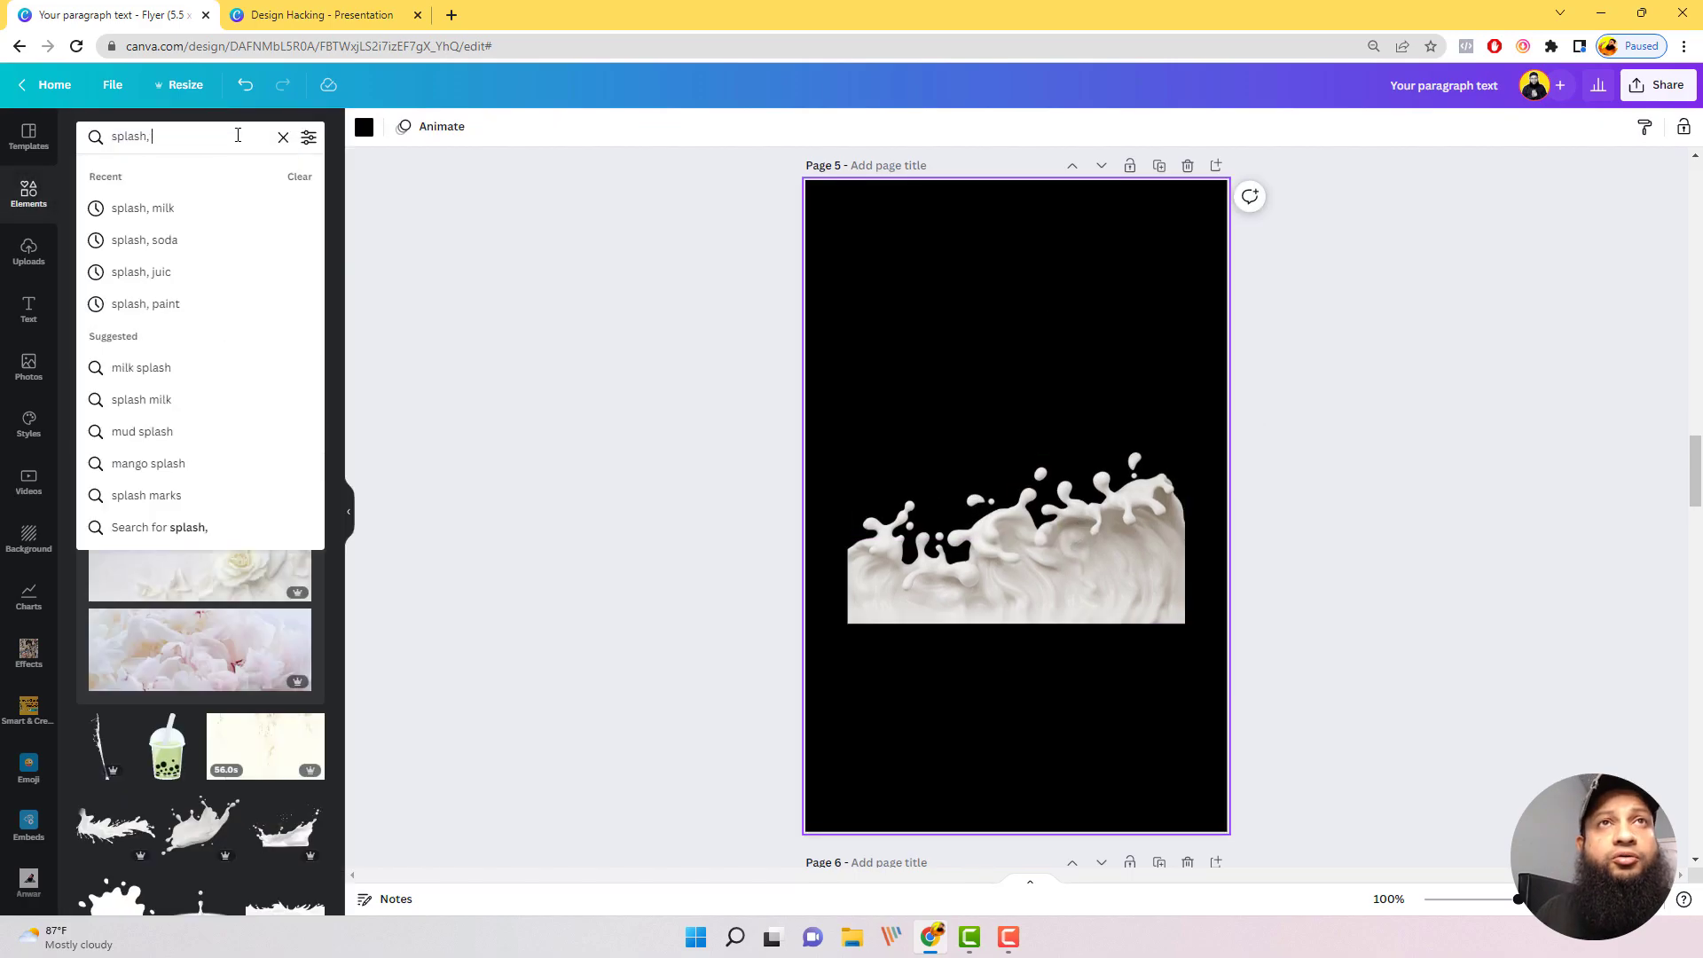
{"action": "type", "text": "soda"}
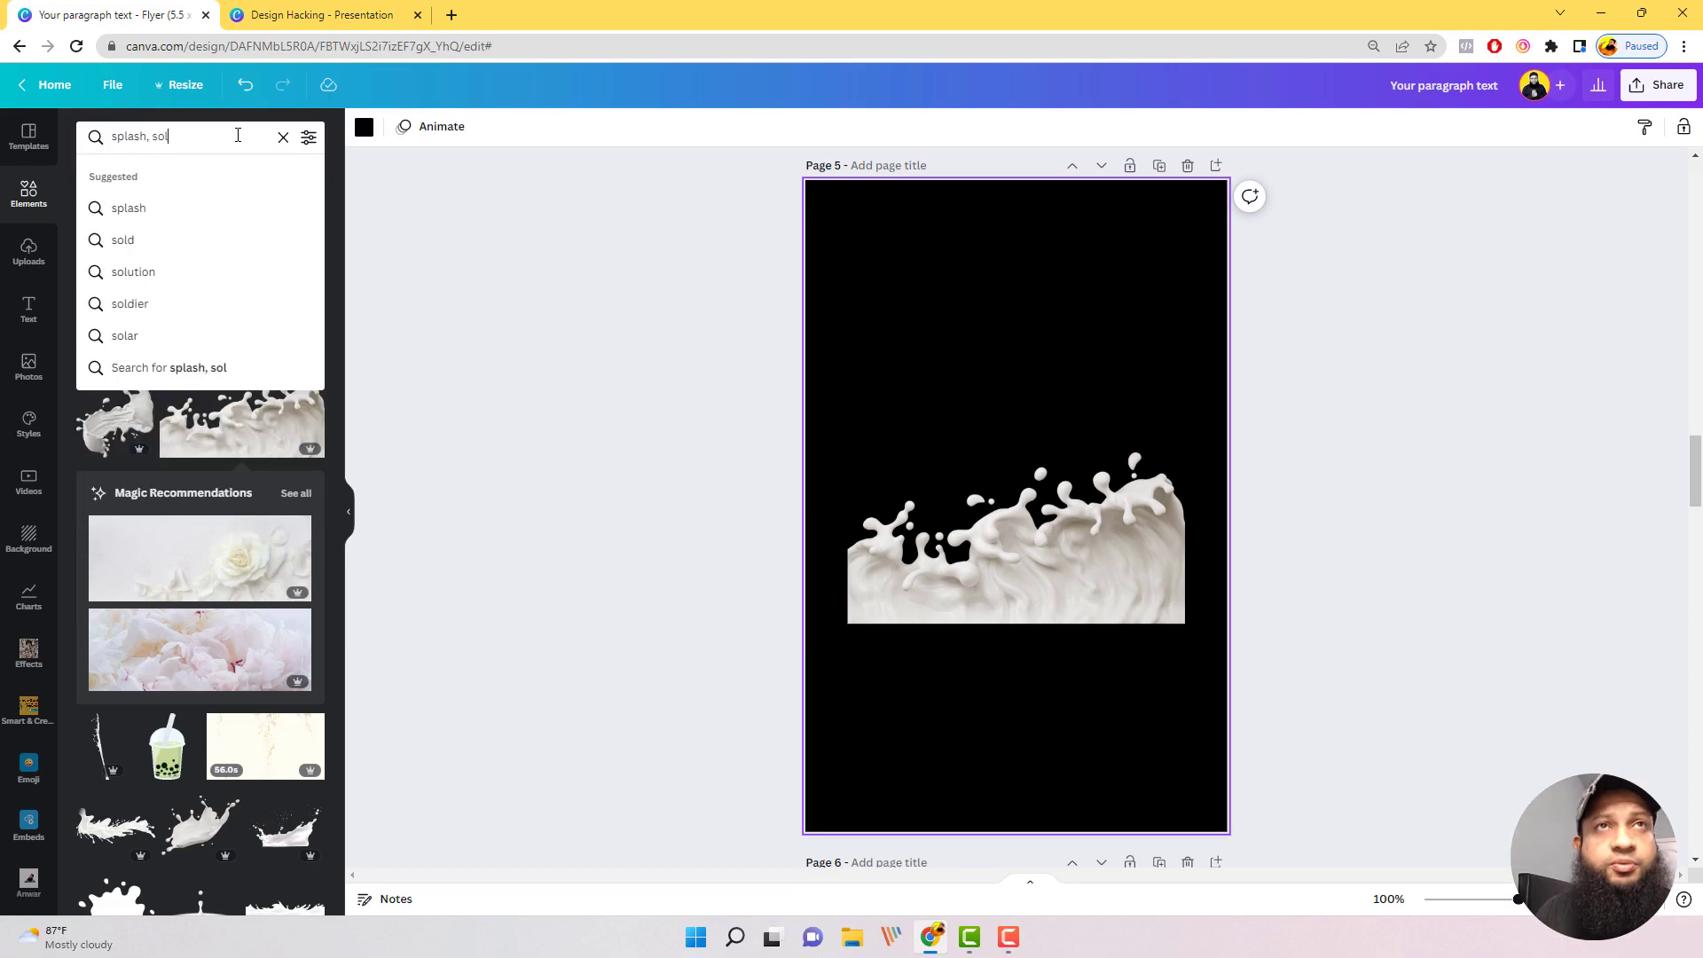
{"action": "key", "text": "Return"}
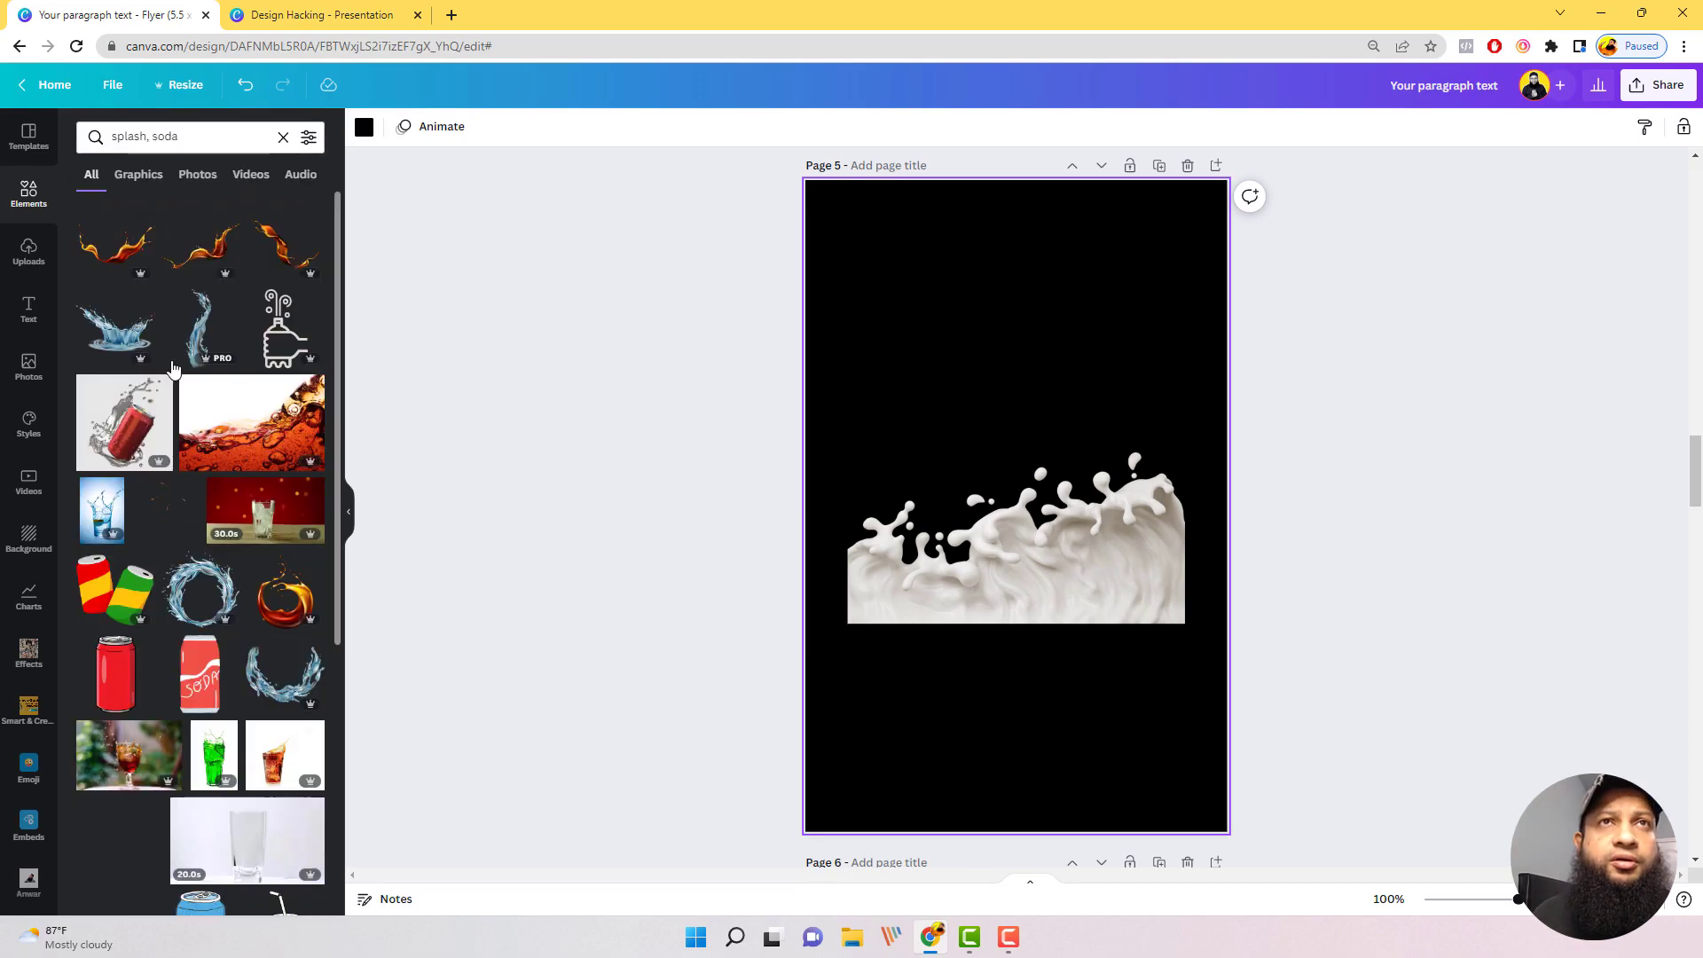
Step: Try the bubbly soda photo with a white background on the lower part of page 5, and delete it
{"action": "left_click", "coordinate": [266, 429]}
{"action": "left_click_drag", "start_coordinate": [1005, 473], "coordinate": [1019, 654]}
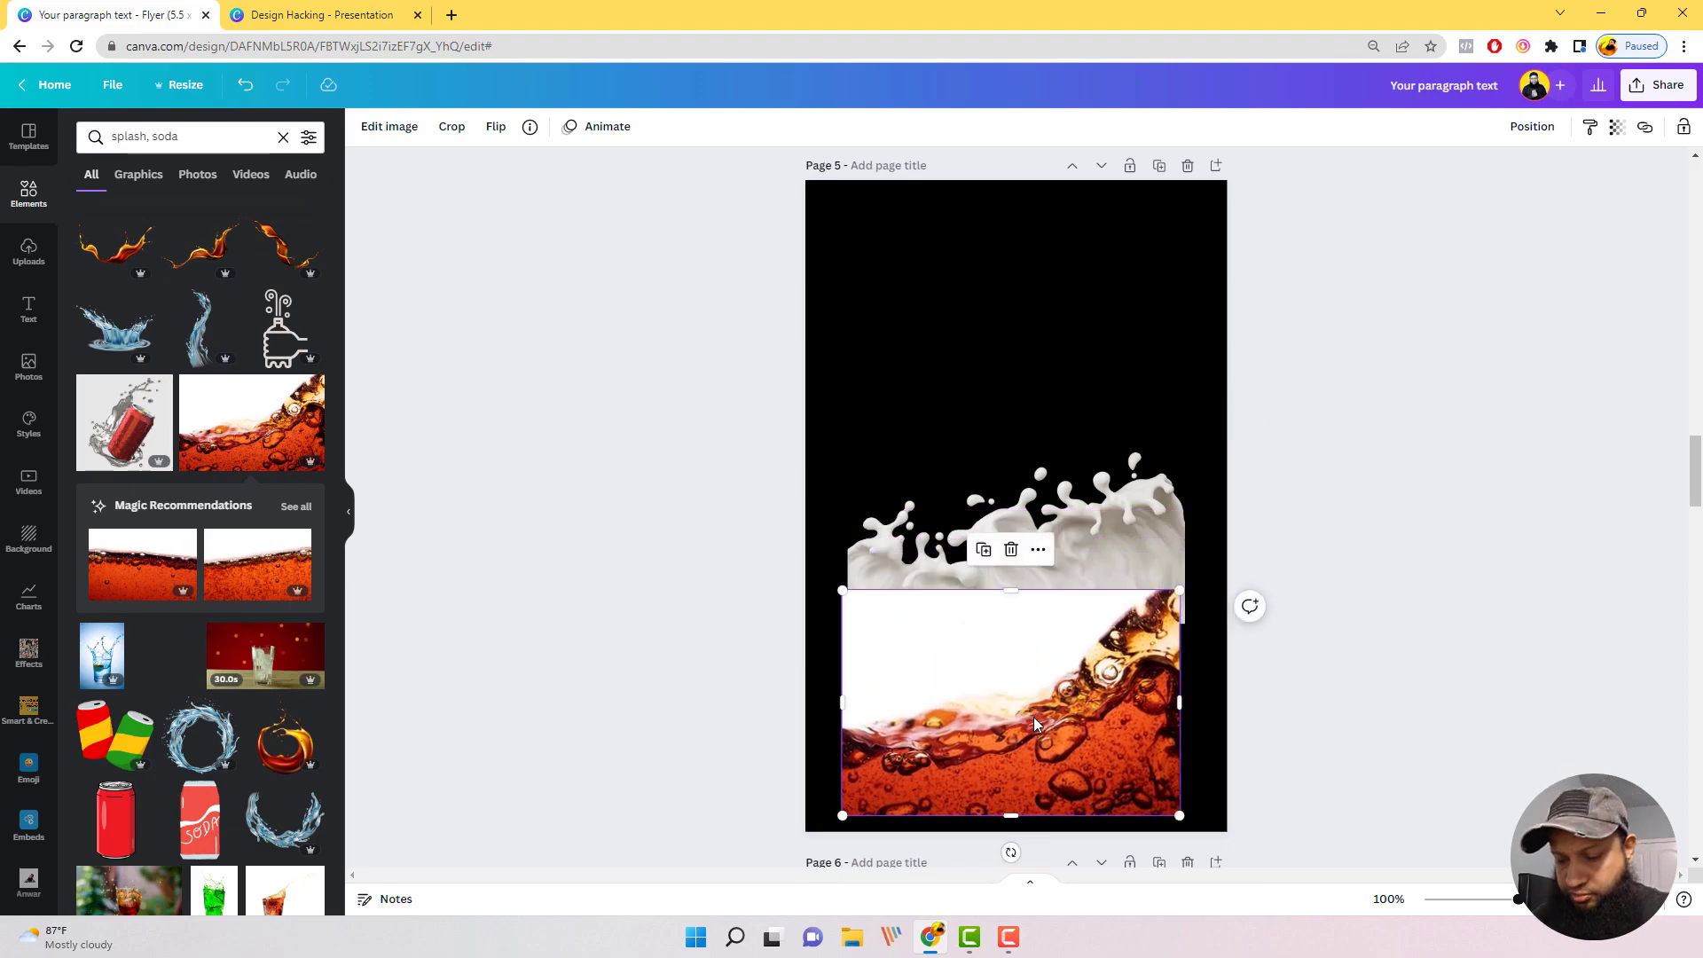
{"action": "key", "text": "Delete"}
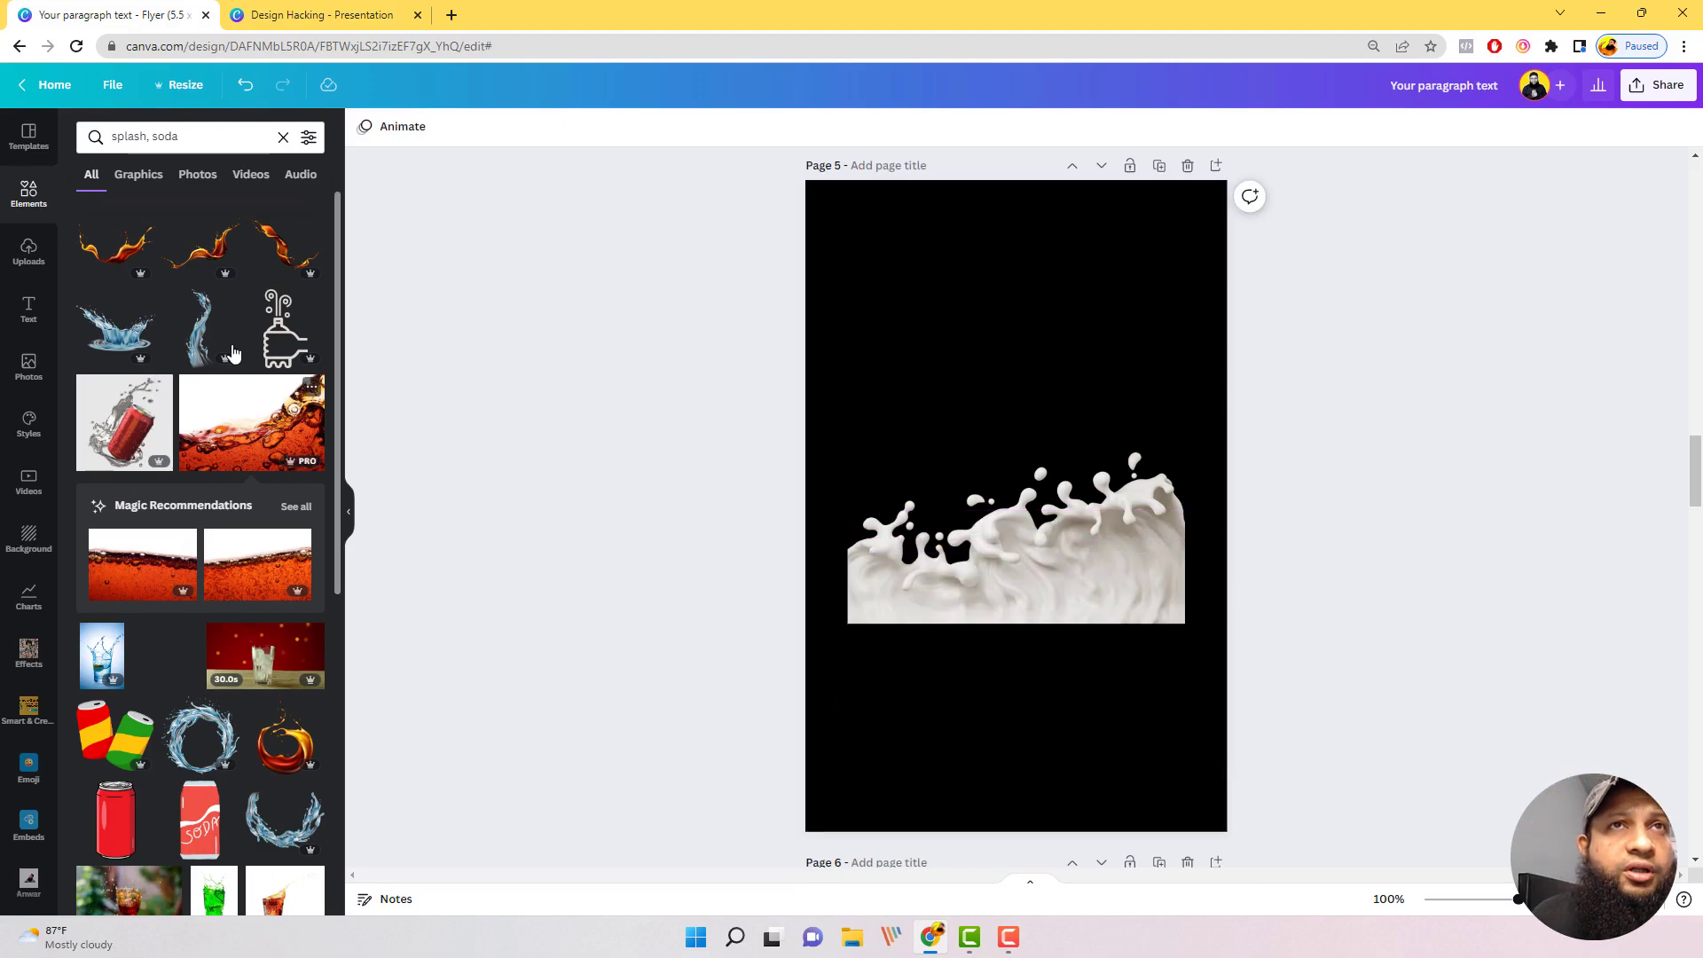
Step: Add the orange-brown soda splash with the transparent background and place it above the milk splash
{"action": "left_click", "coordinate": [200, 251]}
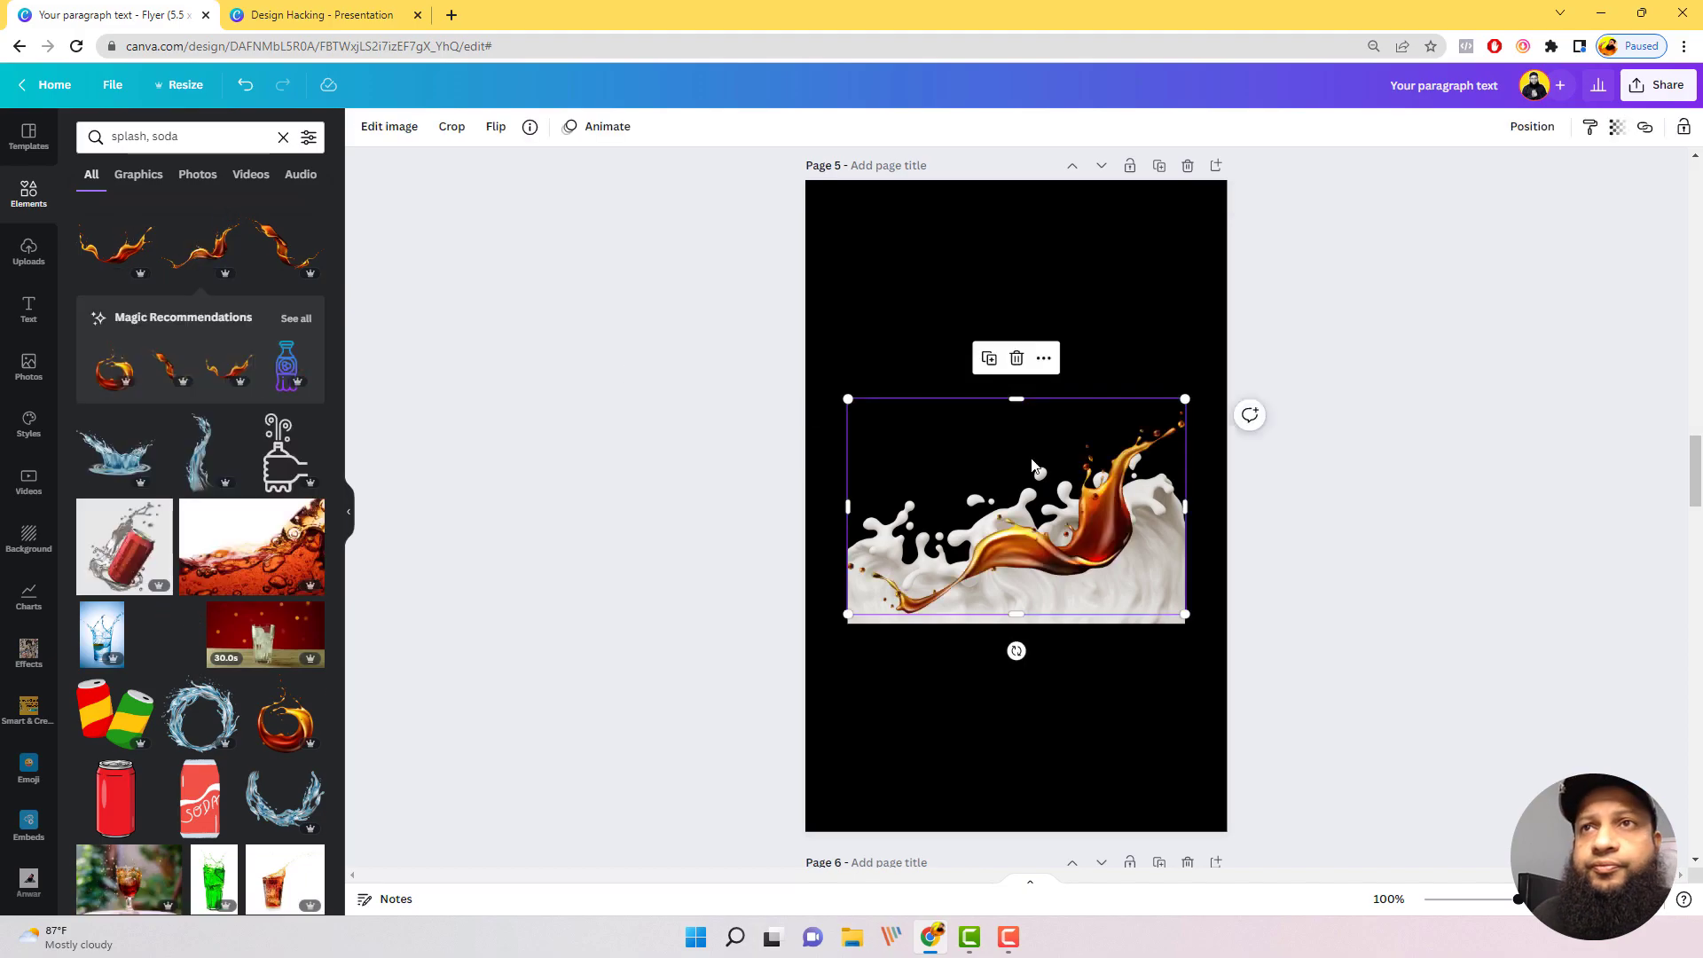
{"action": "left_click_drag", "start_coordinate": [1090, 548], "coordinate": [1090, 402]}
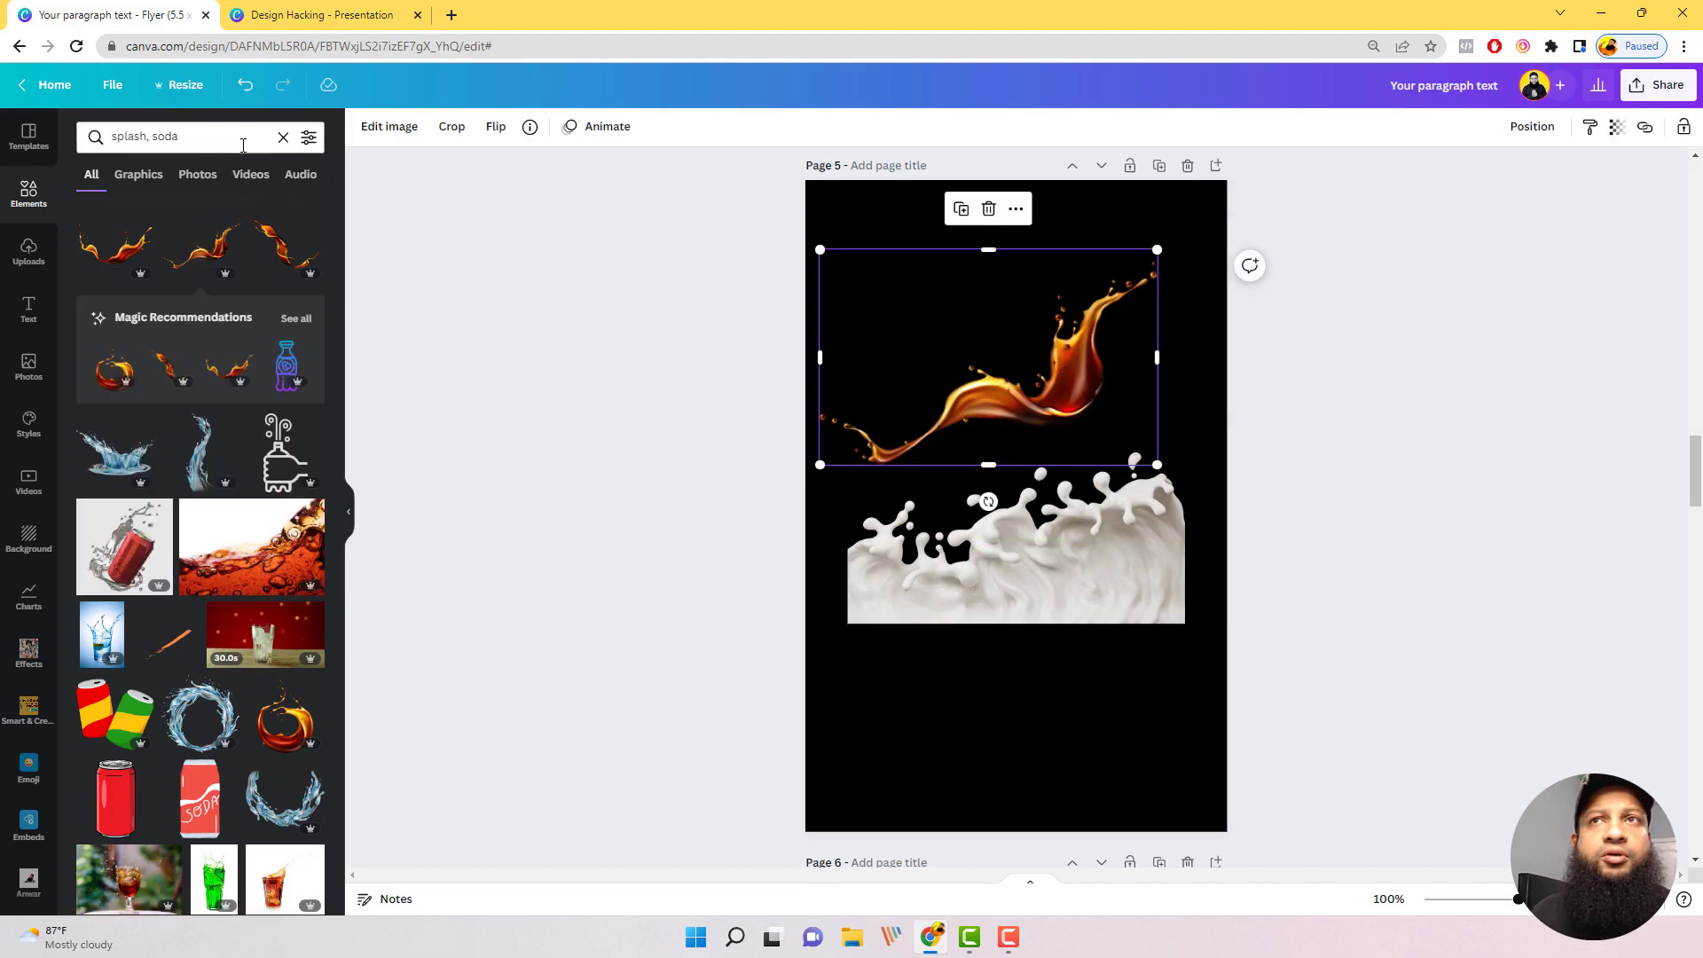
Step: Search the elements for "splash, coffee" and add the curling chocolate-brown splash, shrunk and placed below the milk splash
{"action": "left_click", "coordinate": [207, 138]}
{"action": "key", "text": "BackSpace"}
{"action": "key", "text": "BackSpace"}
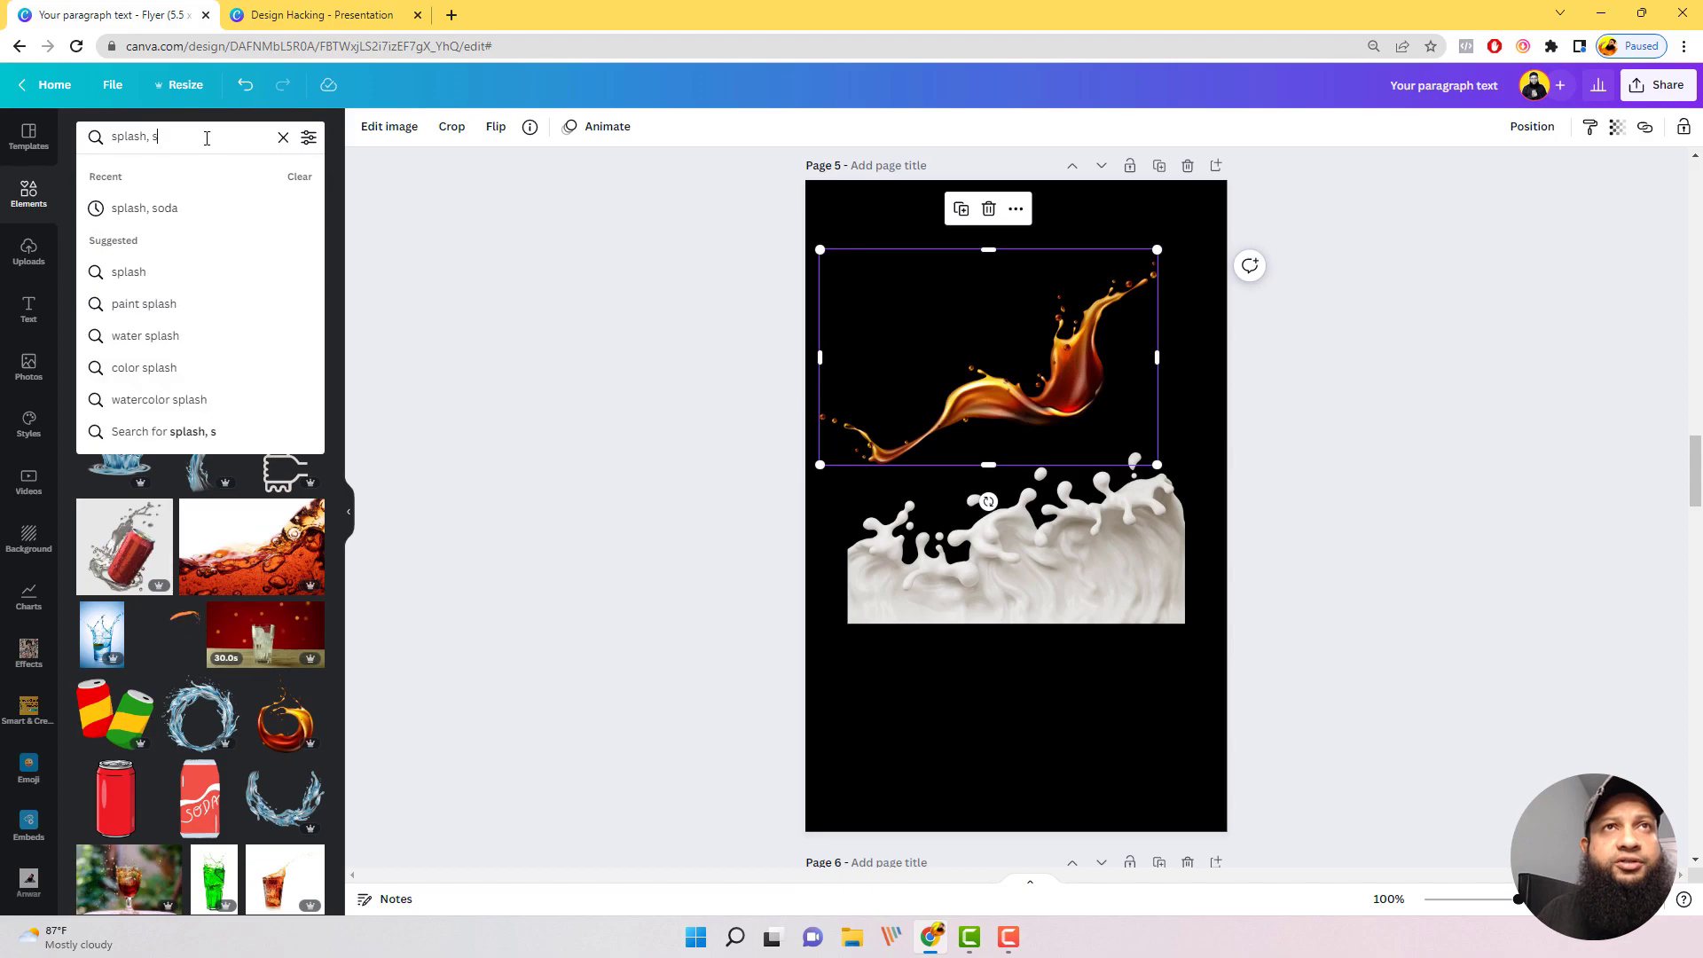
{"action": "type", "text": "coffee"}
{"action": "key", "text": "Return"}
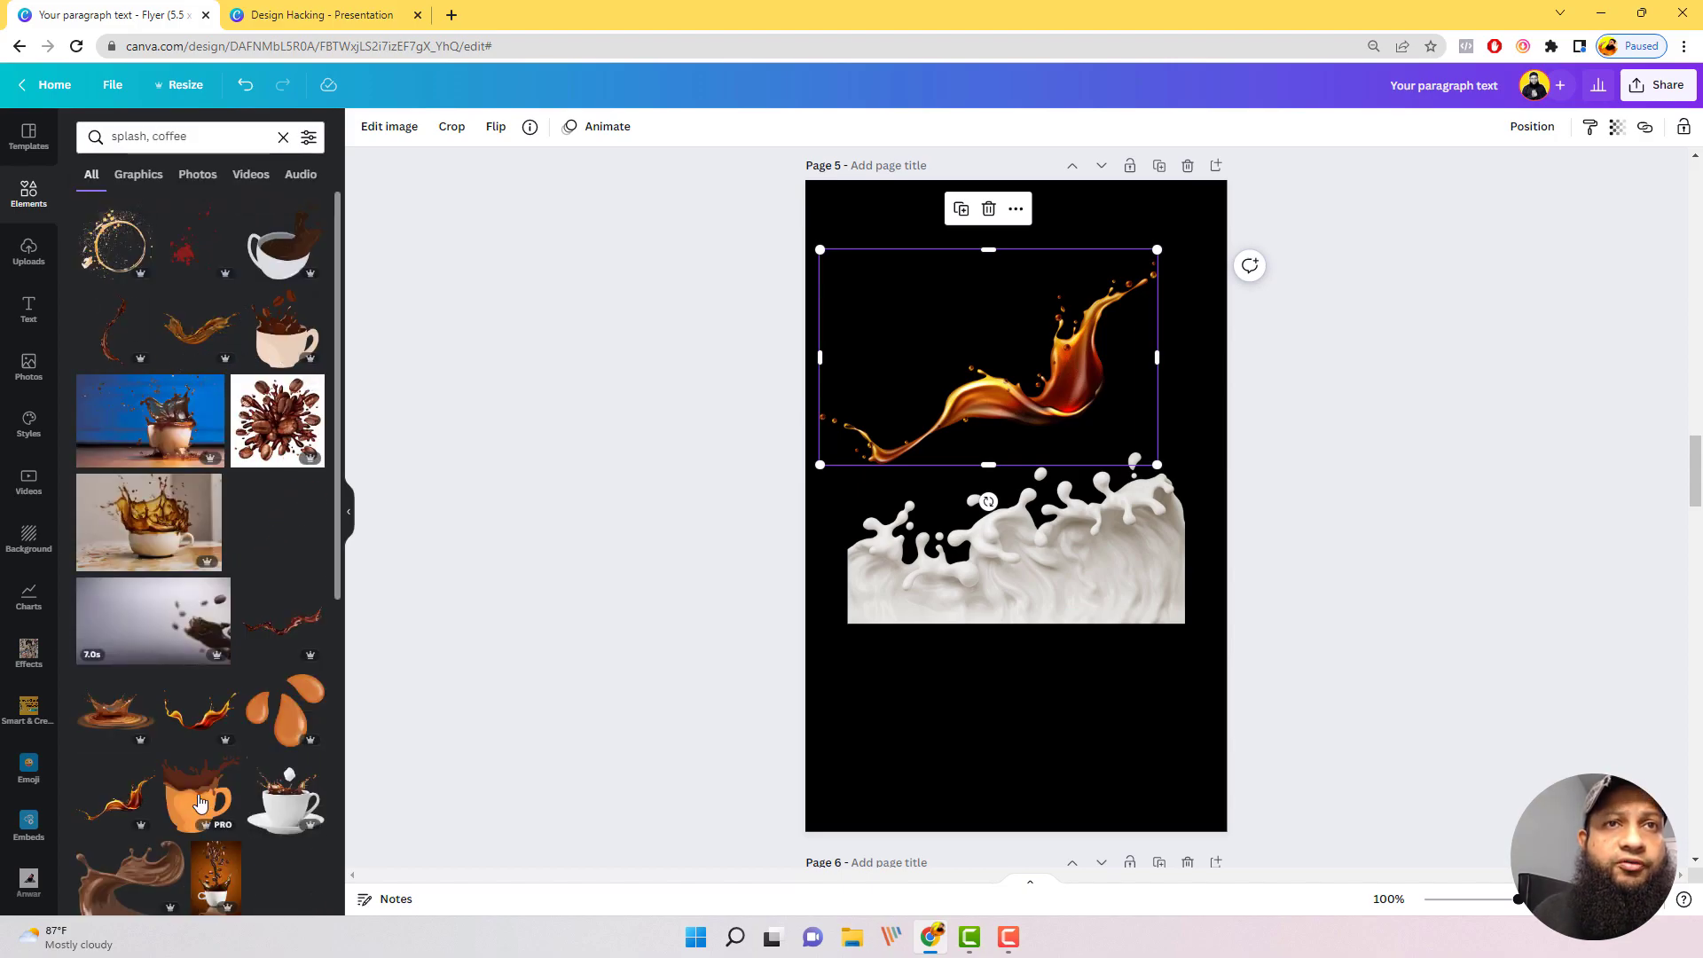
{"action": "scroll", "coordinate": [198, 803], "scroll_direction": "down", "scroll_amount": 1}
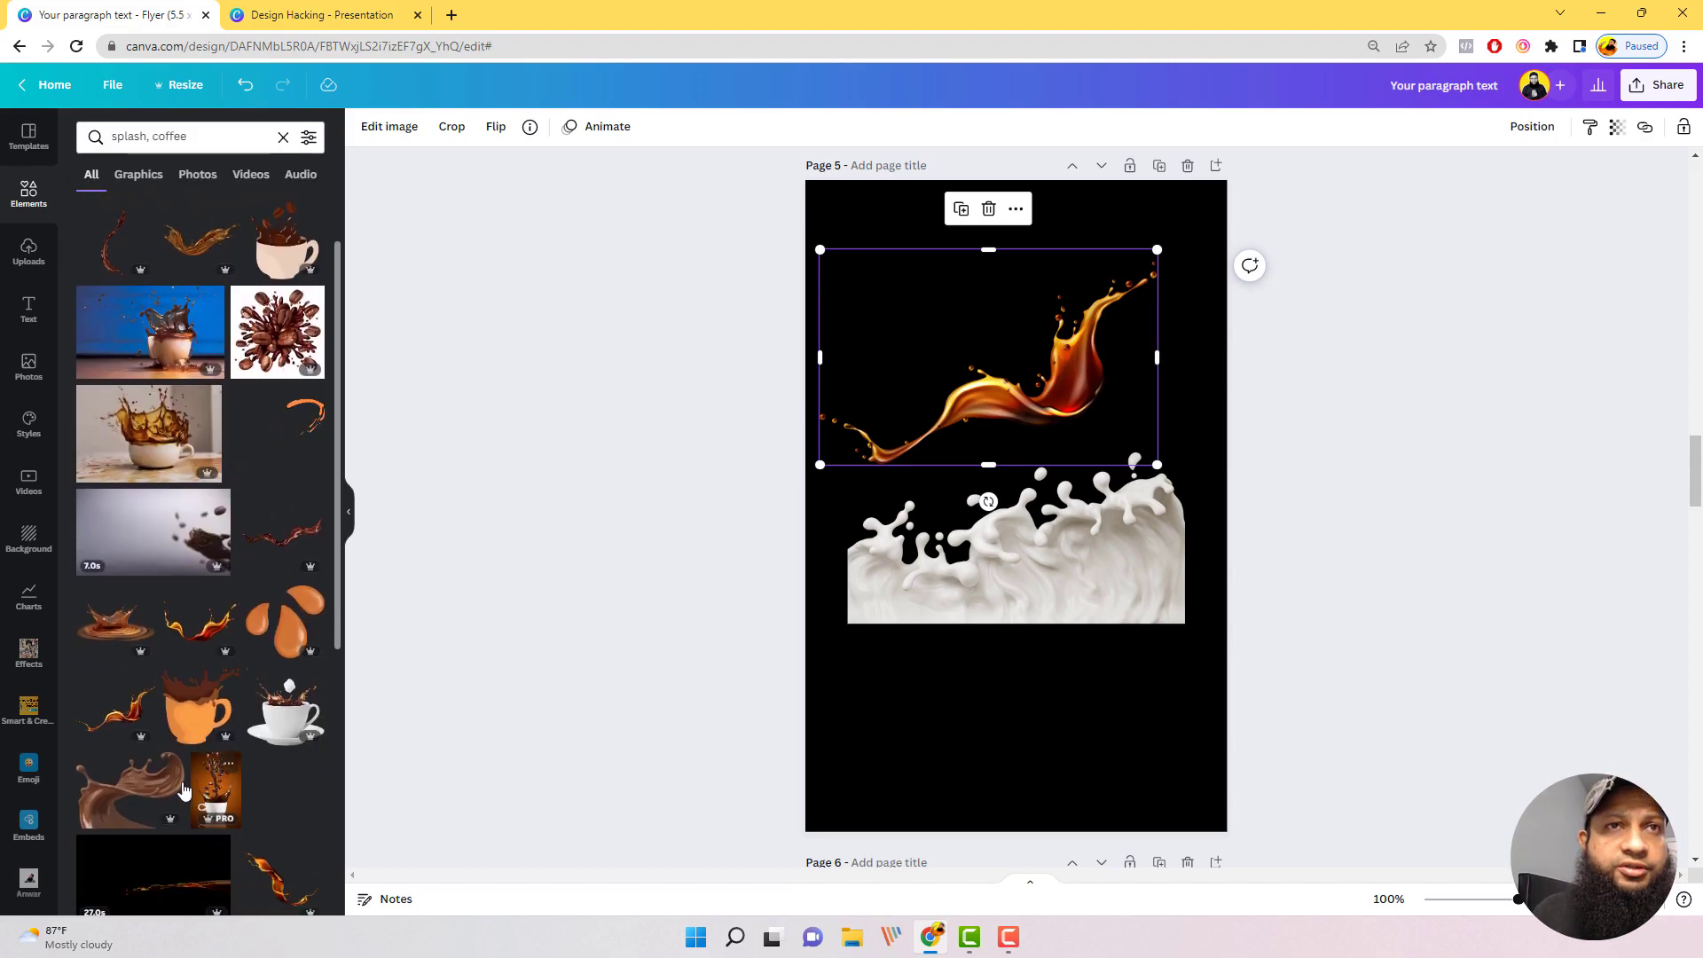
{"action": "left_click", "coordinate": [128, 790]}
{"action": "left_click_drag", "start_coordinate": [1042, 557], "coordinate": [1039, 676]}
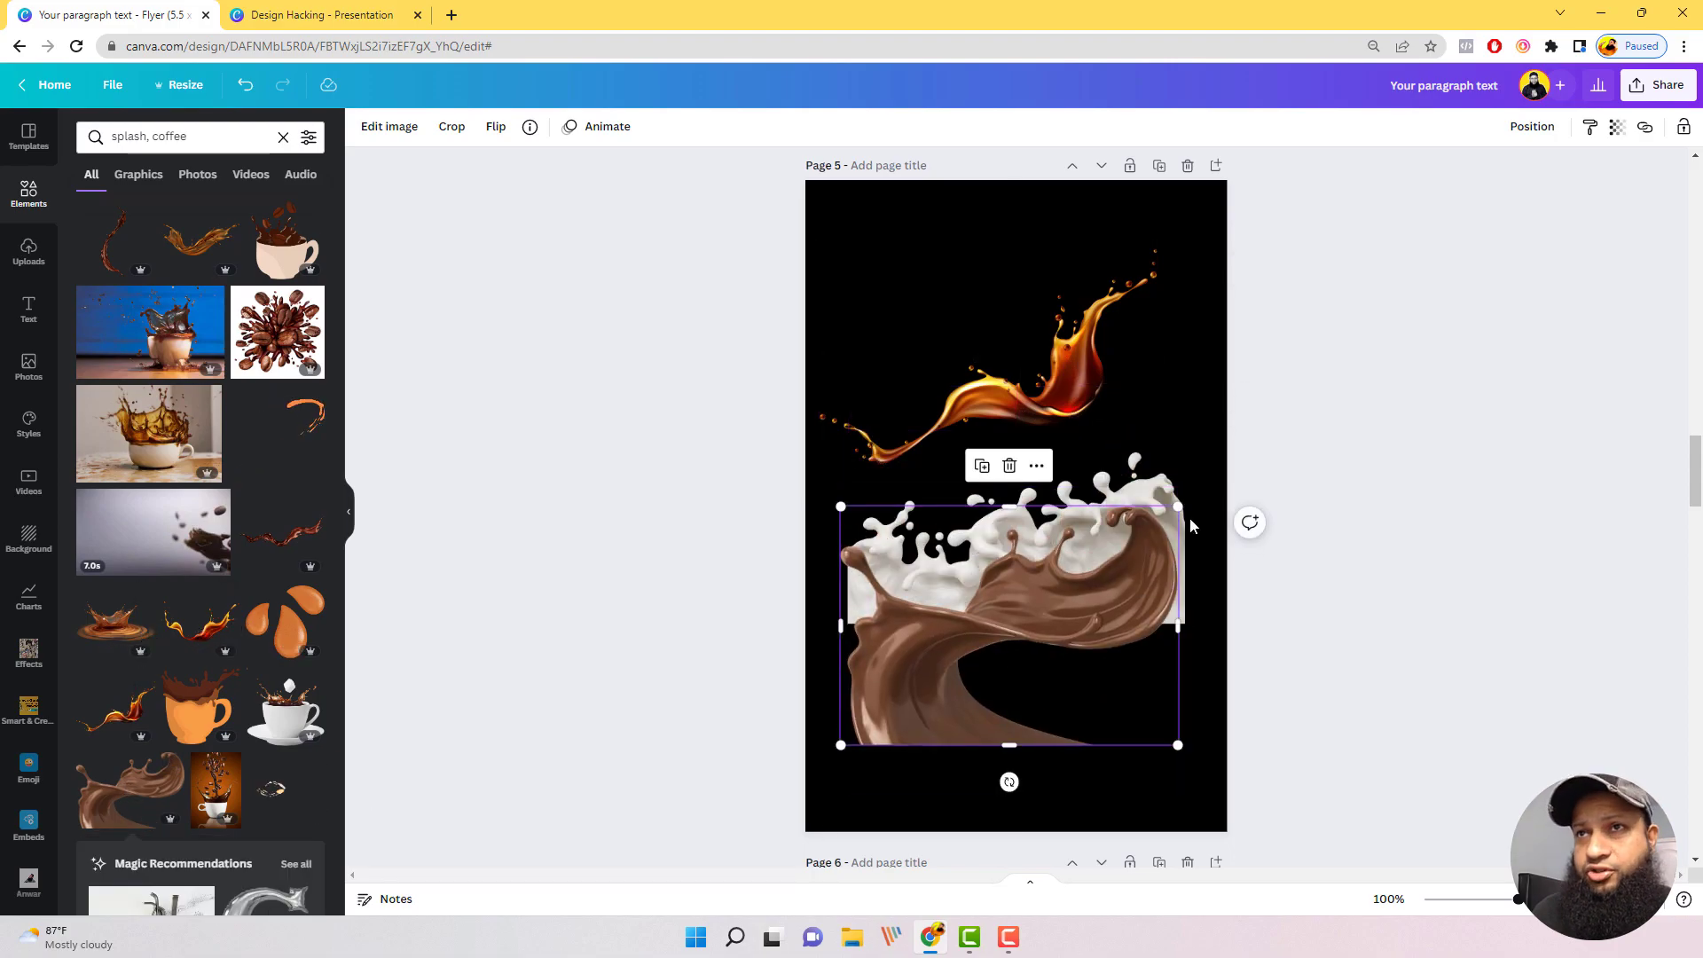
{"action": "left_click_drag", "start_coordinate": [1136, 565], "coordinate": [1047, 603]}
{"action": "left_click_drag", "start_coordinate": [953, 706], "coordinate": [955, 742]}
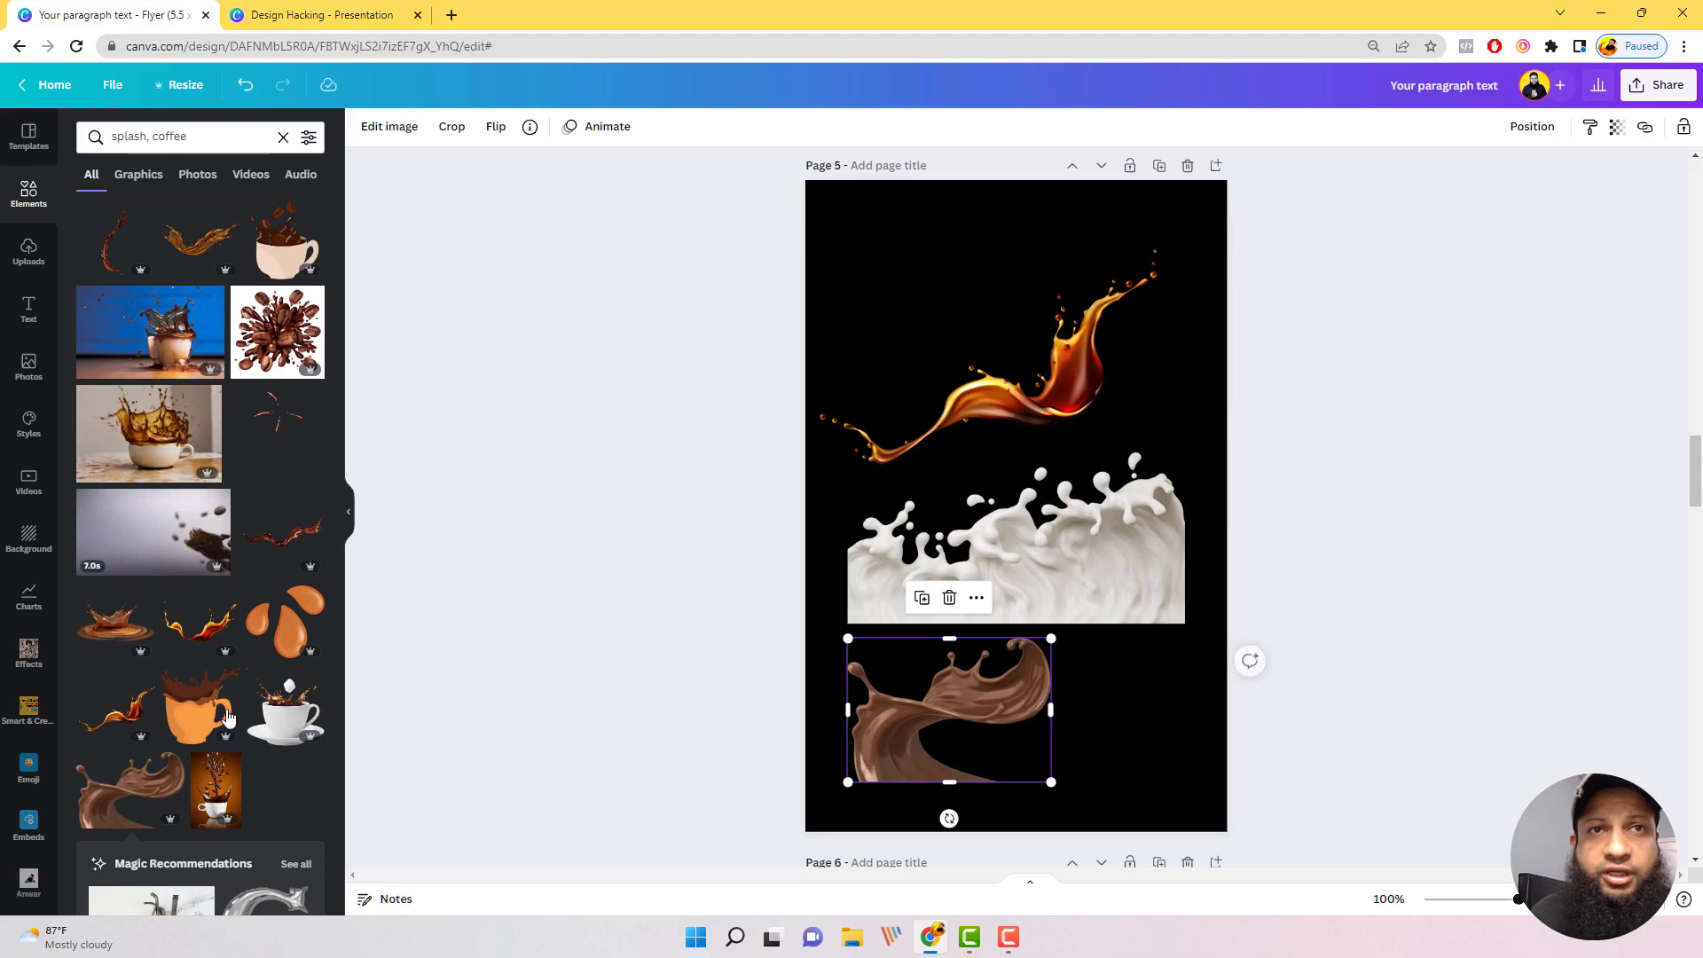
Step: Shift the soda splash toward the page's upper right corner and move the milk splash slightly up and right
{"action": "scroll", "coordinate": [186, 715], "scroll_direction": "down", "scroll_amount": 6}
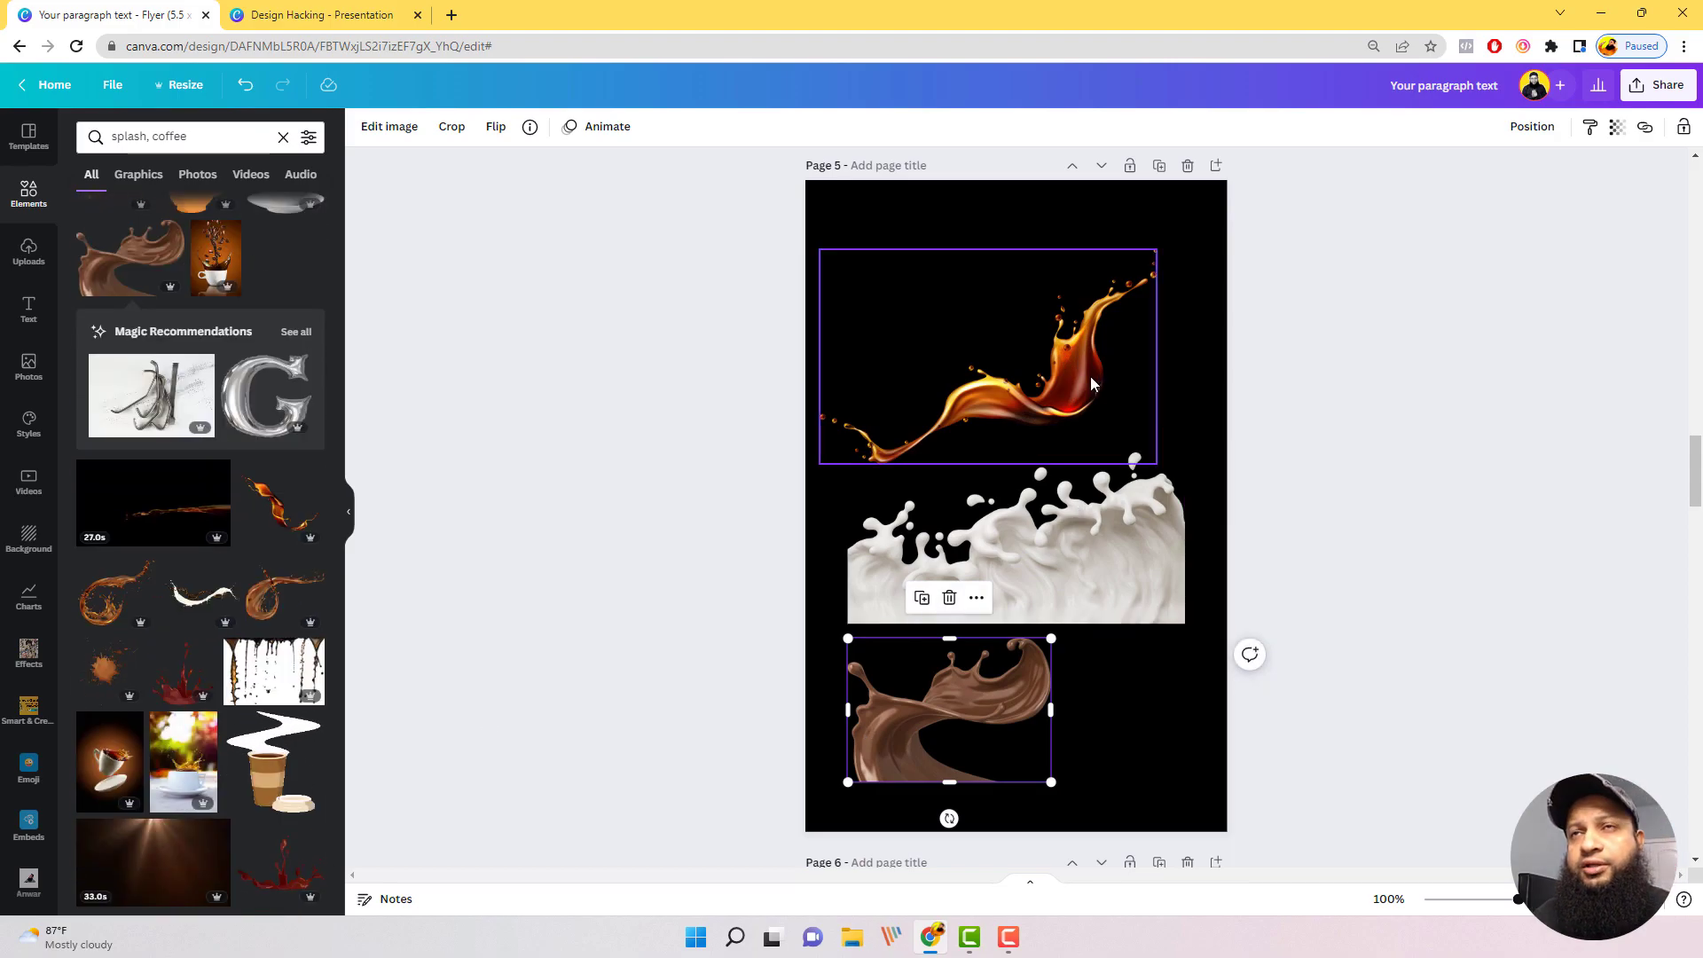
{"action": "left_click_drag", "start_coordinate": [1089, 376], "coordinate": [1133, 327]}
{"action": "left_click_drag", "start_coordinate": [1093, 602], "coordinate": [1112, 557]}
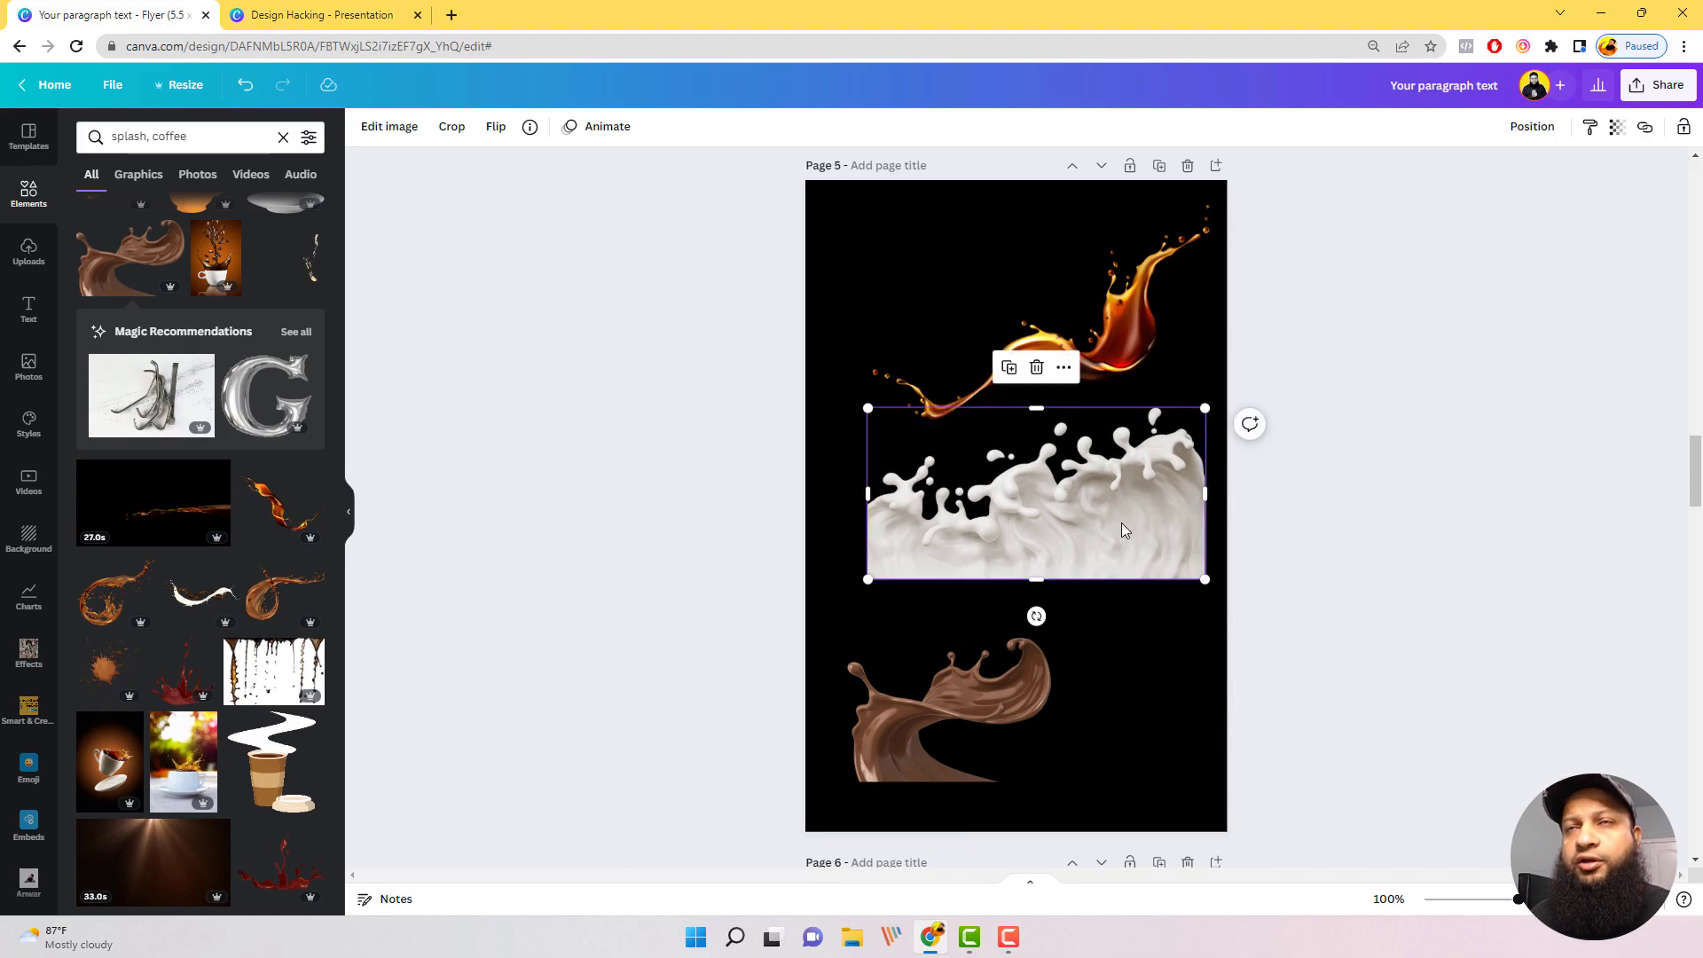
{"action": "left_click_drag", "start_coordinate": [1117, 522], "coordinate": [1110, 550]}
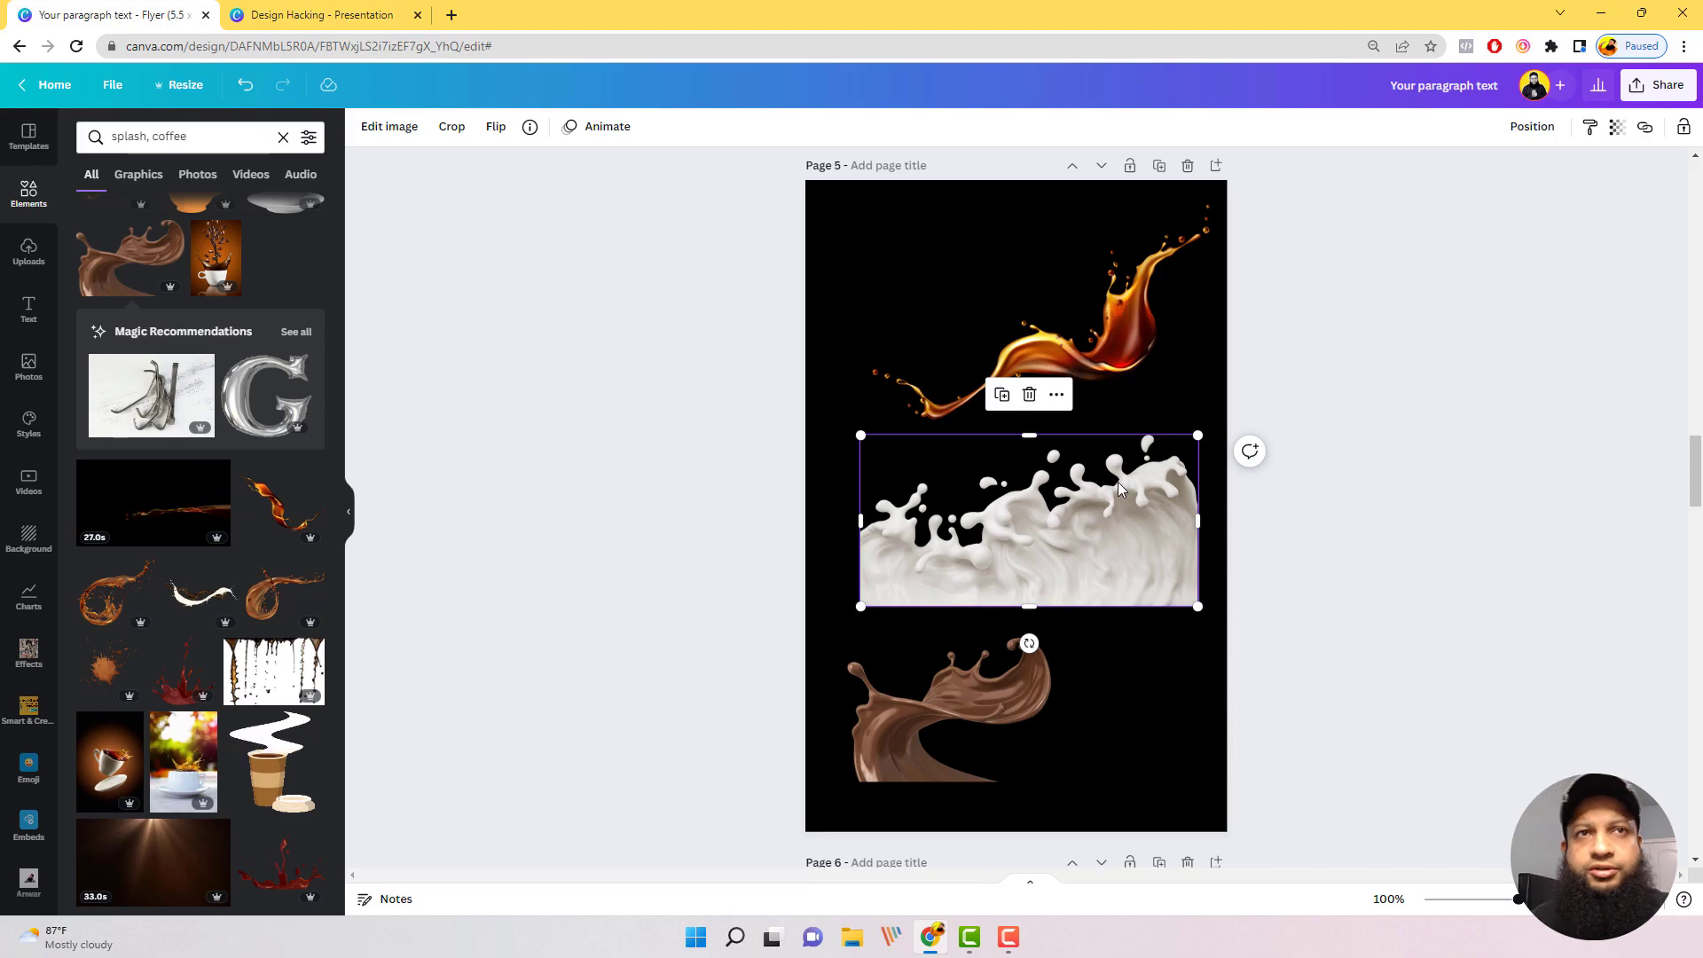
Step: Search the elements for "splash" alone and browse the range of paint, water and milk splash graphics
{"action": "scroll", "coordinate": [172, 551], "scroll_direction": "down", "scroll_amount": 3}
{"action": "scroll", "coordinate": [188, 559], "scroll_direction": "up", "scroll_amount": 10}
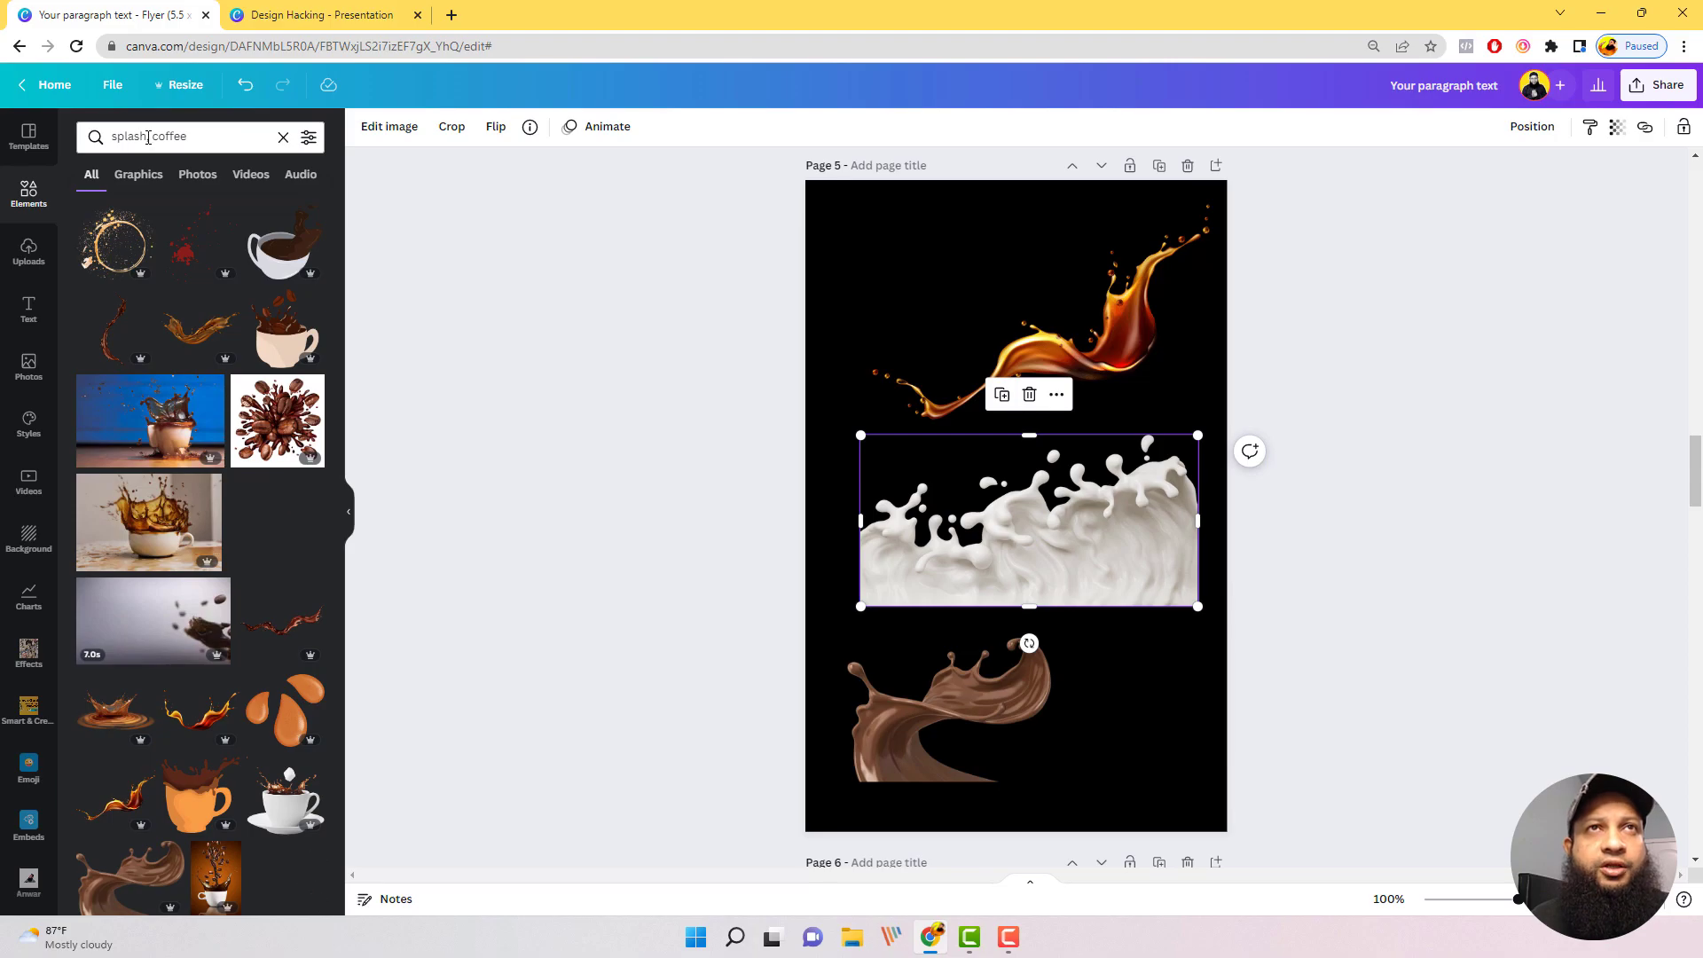
{"action": "left_click_drag", "start_coordinate": [148, 136], "coordinate": [279, 162]}
{"action": "key", "text": "BackSpace"}
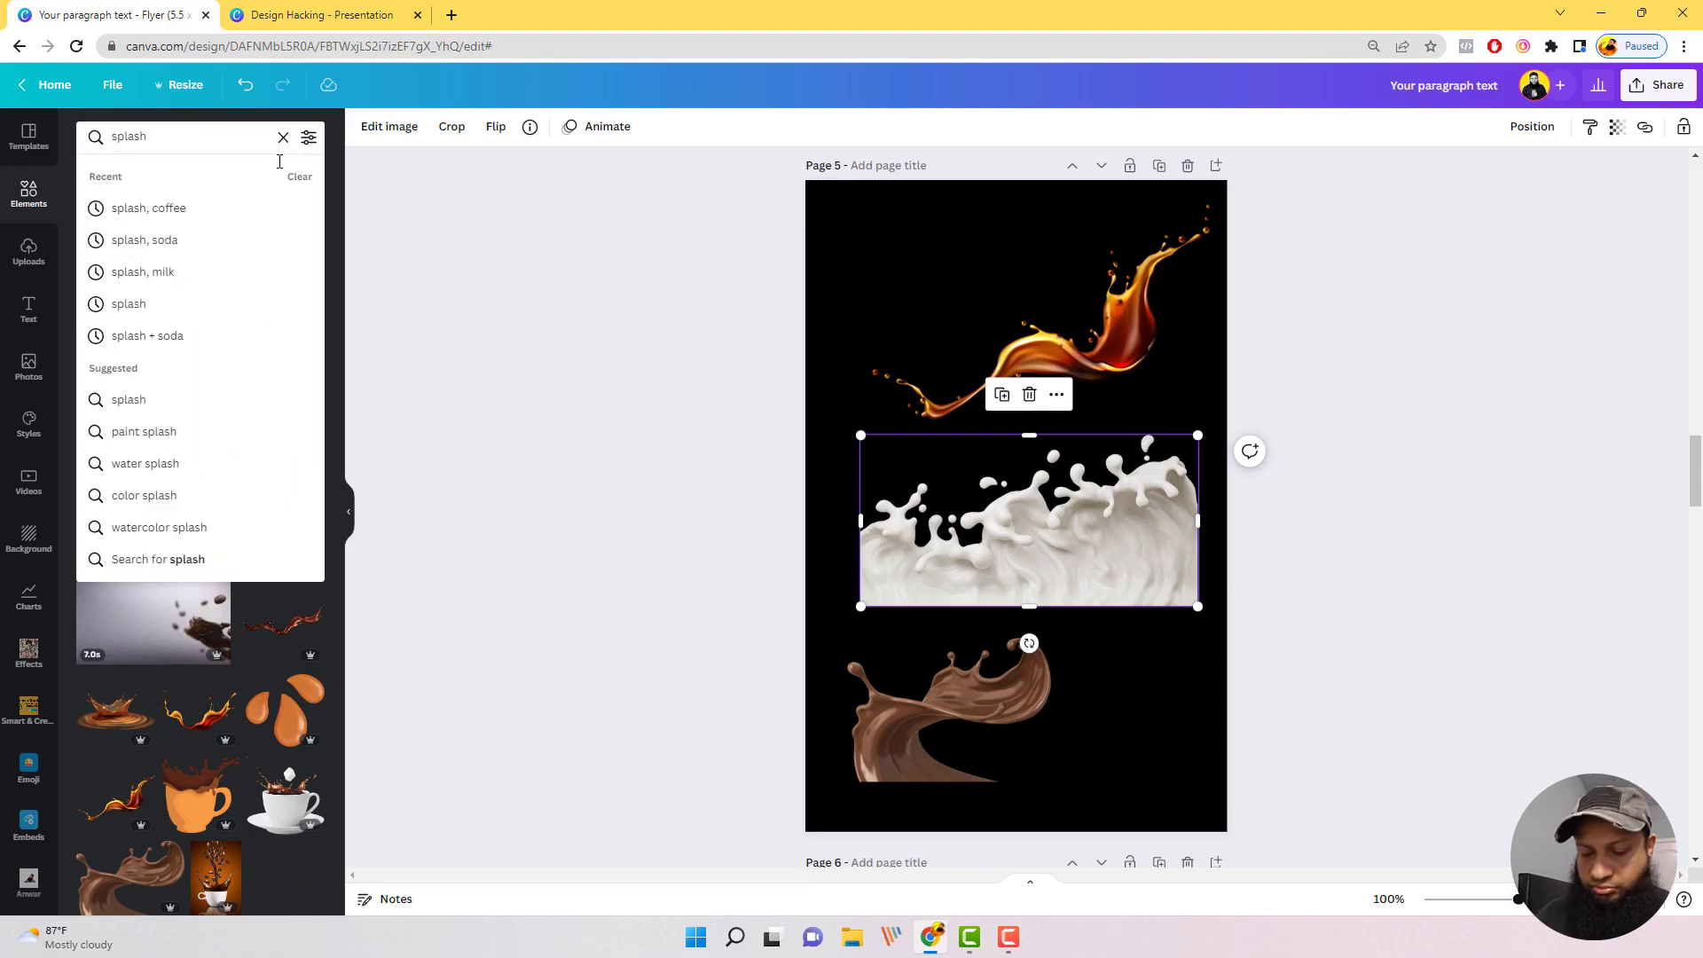
{"action": "key", "text": "Return"}
{"action": "scroll", "coordinate": [224, 507], "scroll_direction": "down", "scroll_amount": 1}
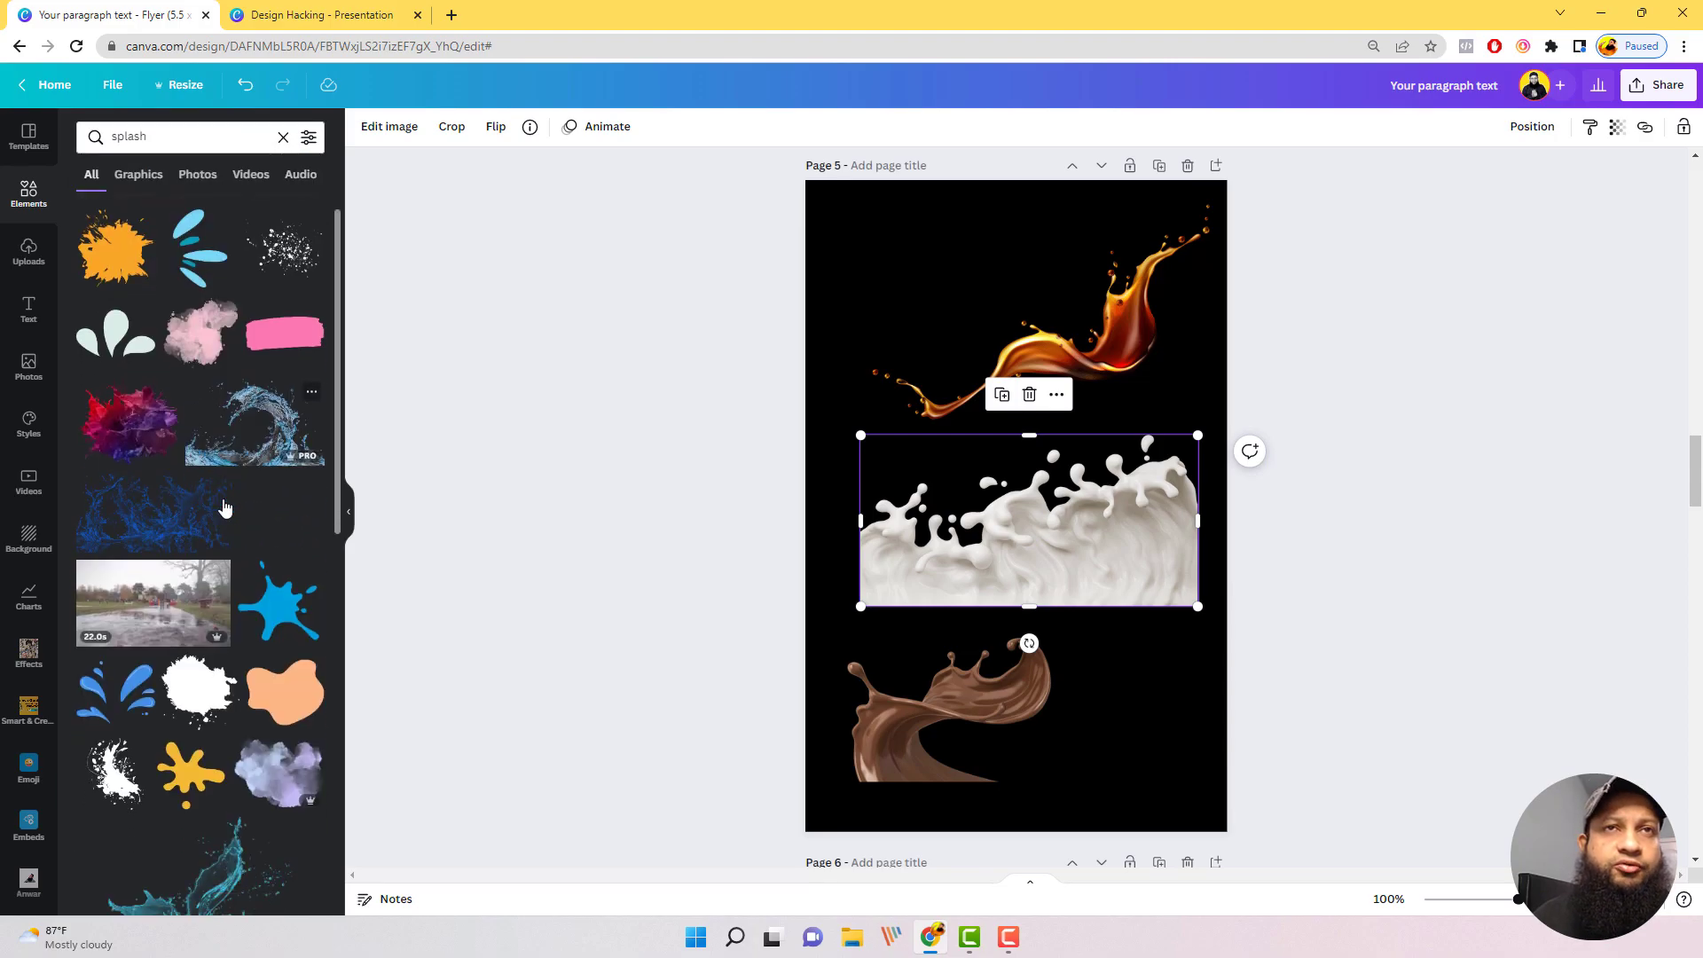
{"action": "scroll", "coordinate": [225, 506], "scroll_direction": "down", "scroll_amount": 6}
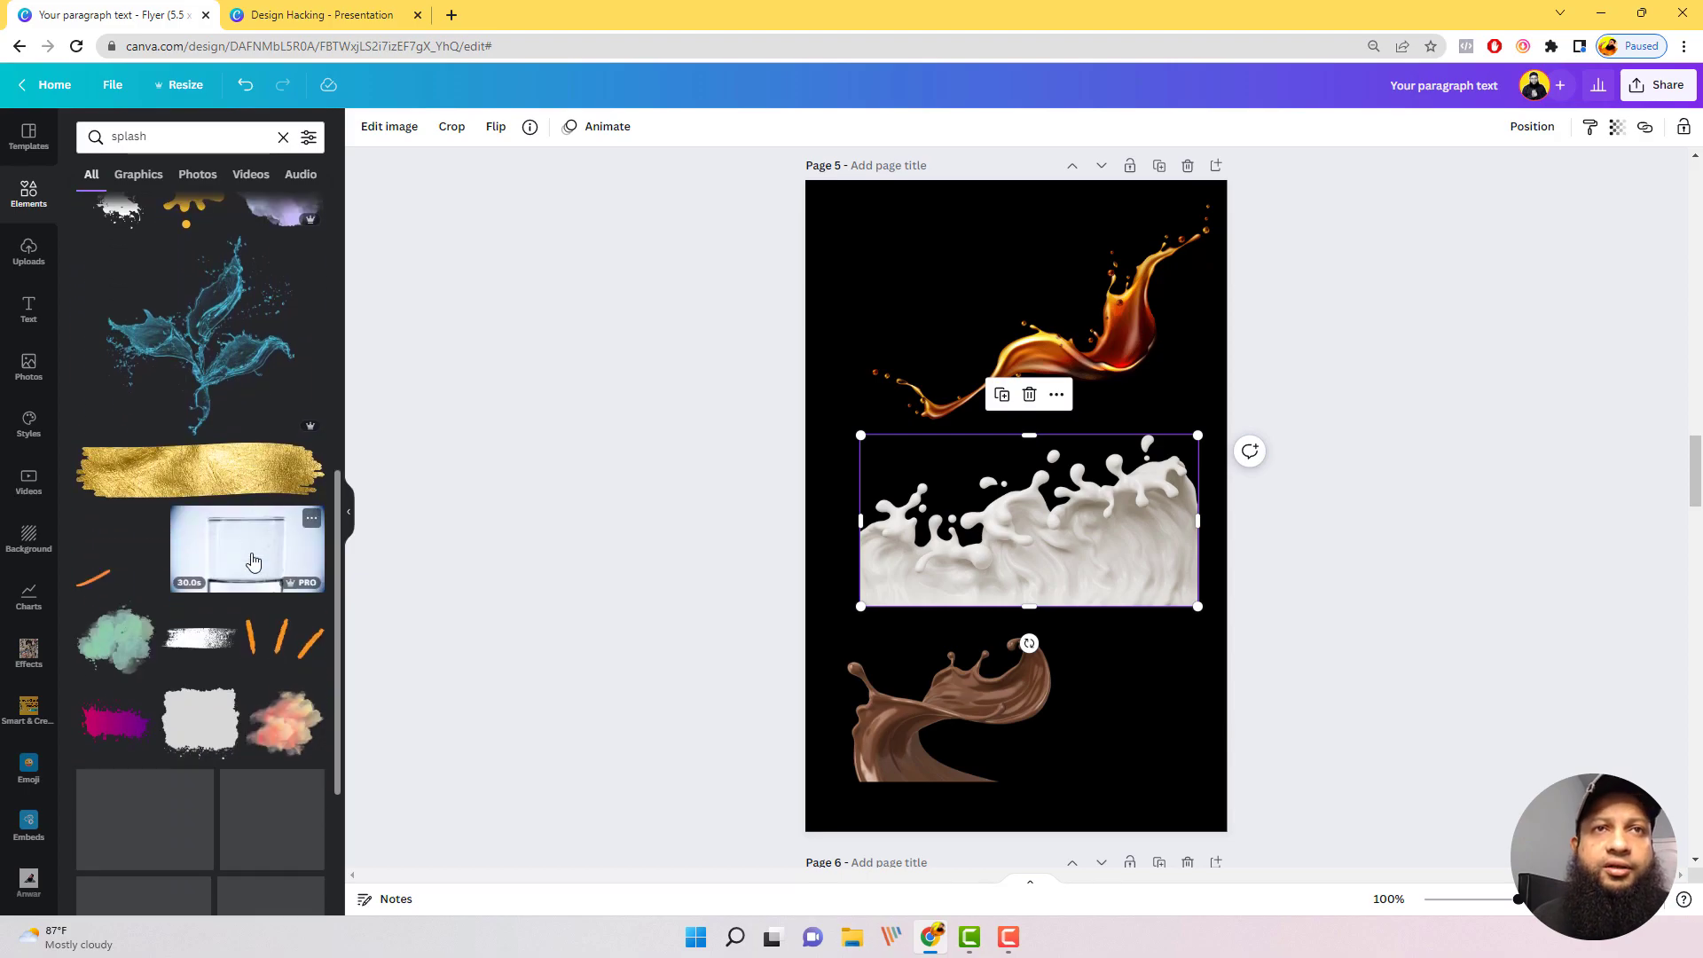
{"action": "scroll", "coordinate": [240, 559], "scroll_direction": "down", "scroll_amount": 3}
{"action": "scroll", "coordinate": [245, 540], "scroll_direction": "down", "scroll_amount": 1}
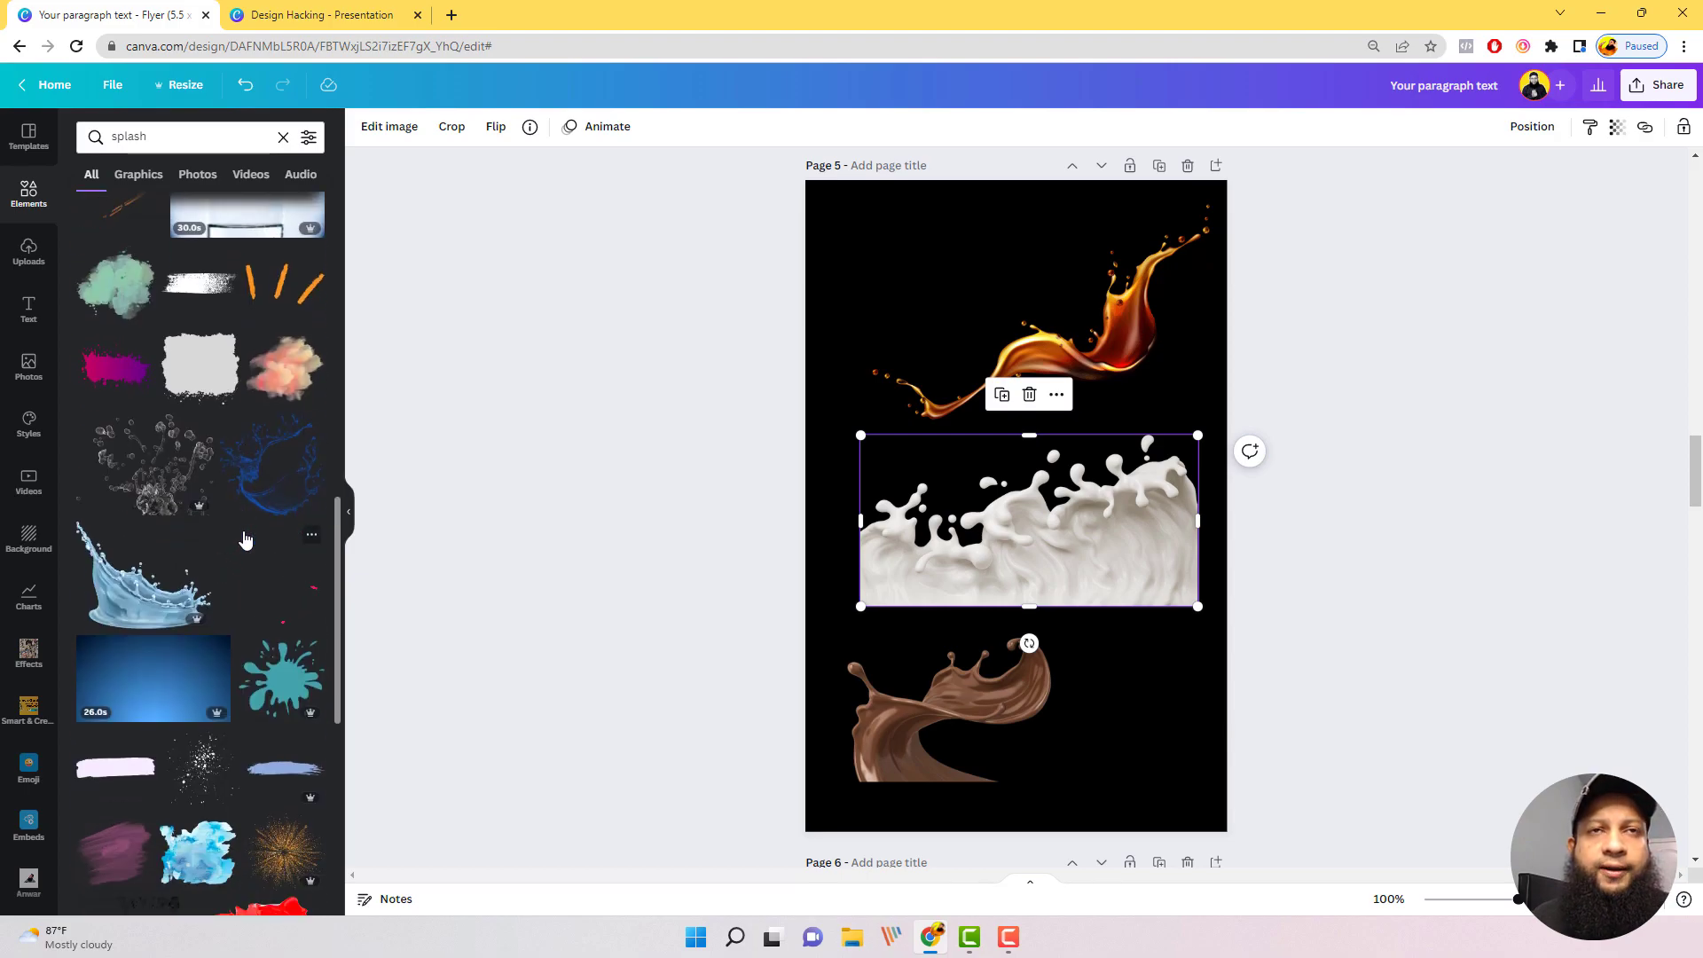
{"action": "scroll", "coordinate": [239, 532], "scroll_direction": "down", "scroll_amount": 6}
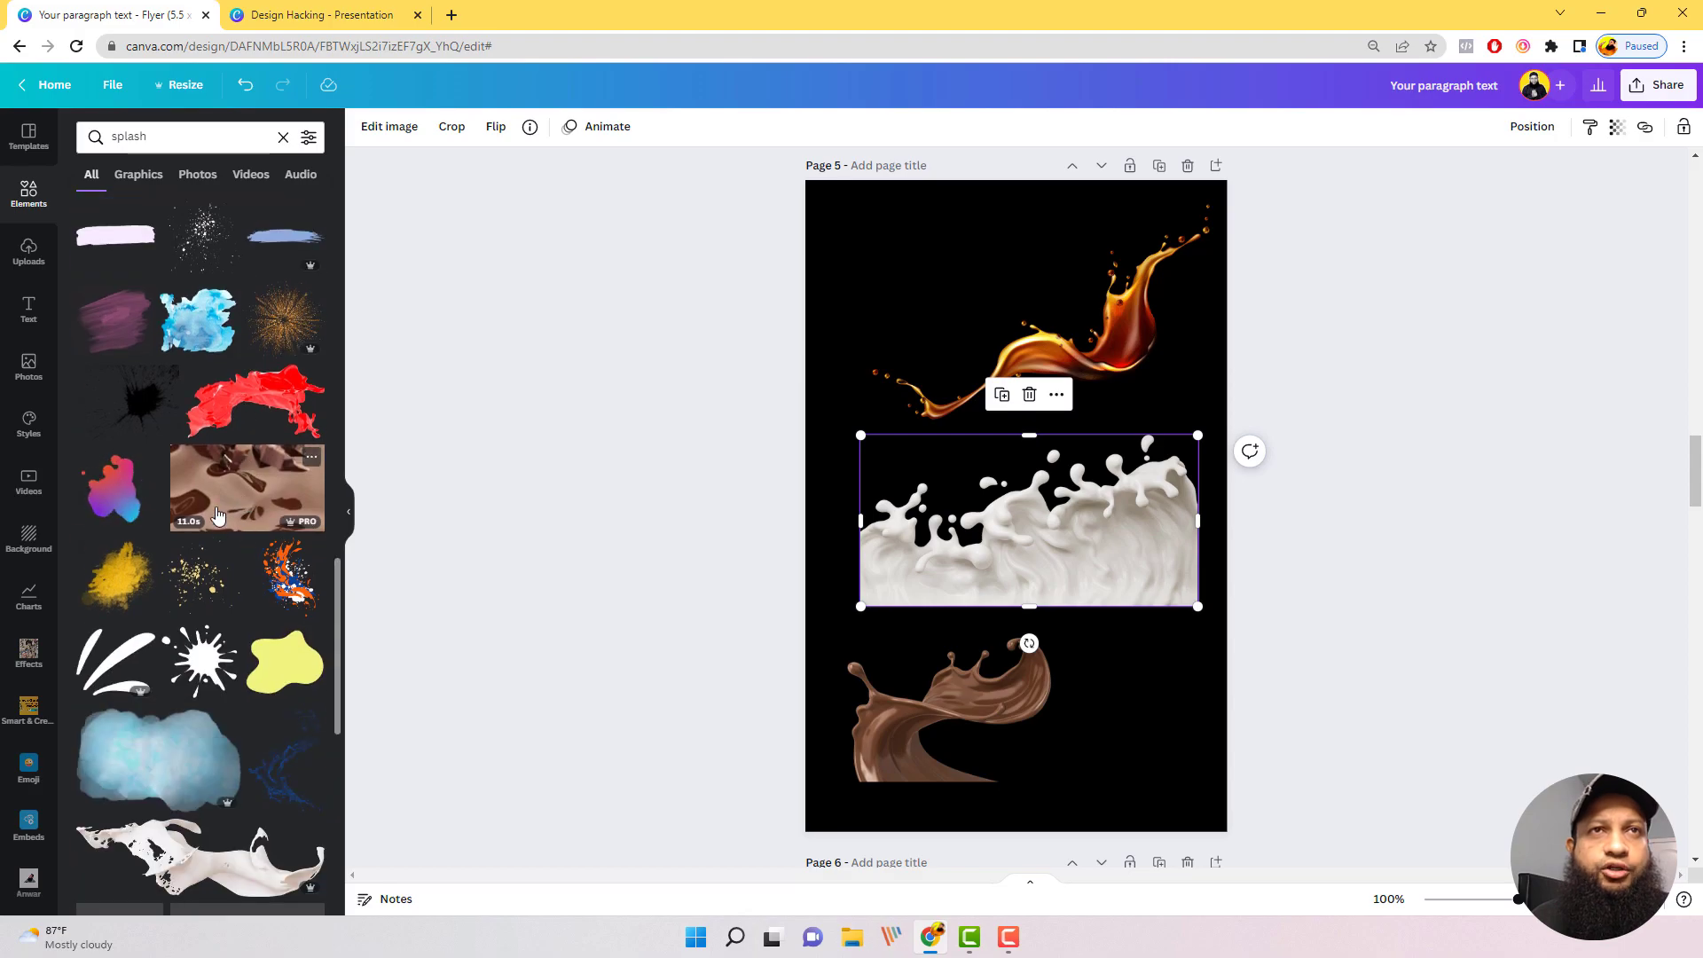
{"action": "scroll", "coordinate": [230, 512], "scroll_direction": "down", "scroll_amount": 4}
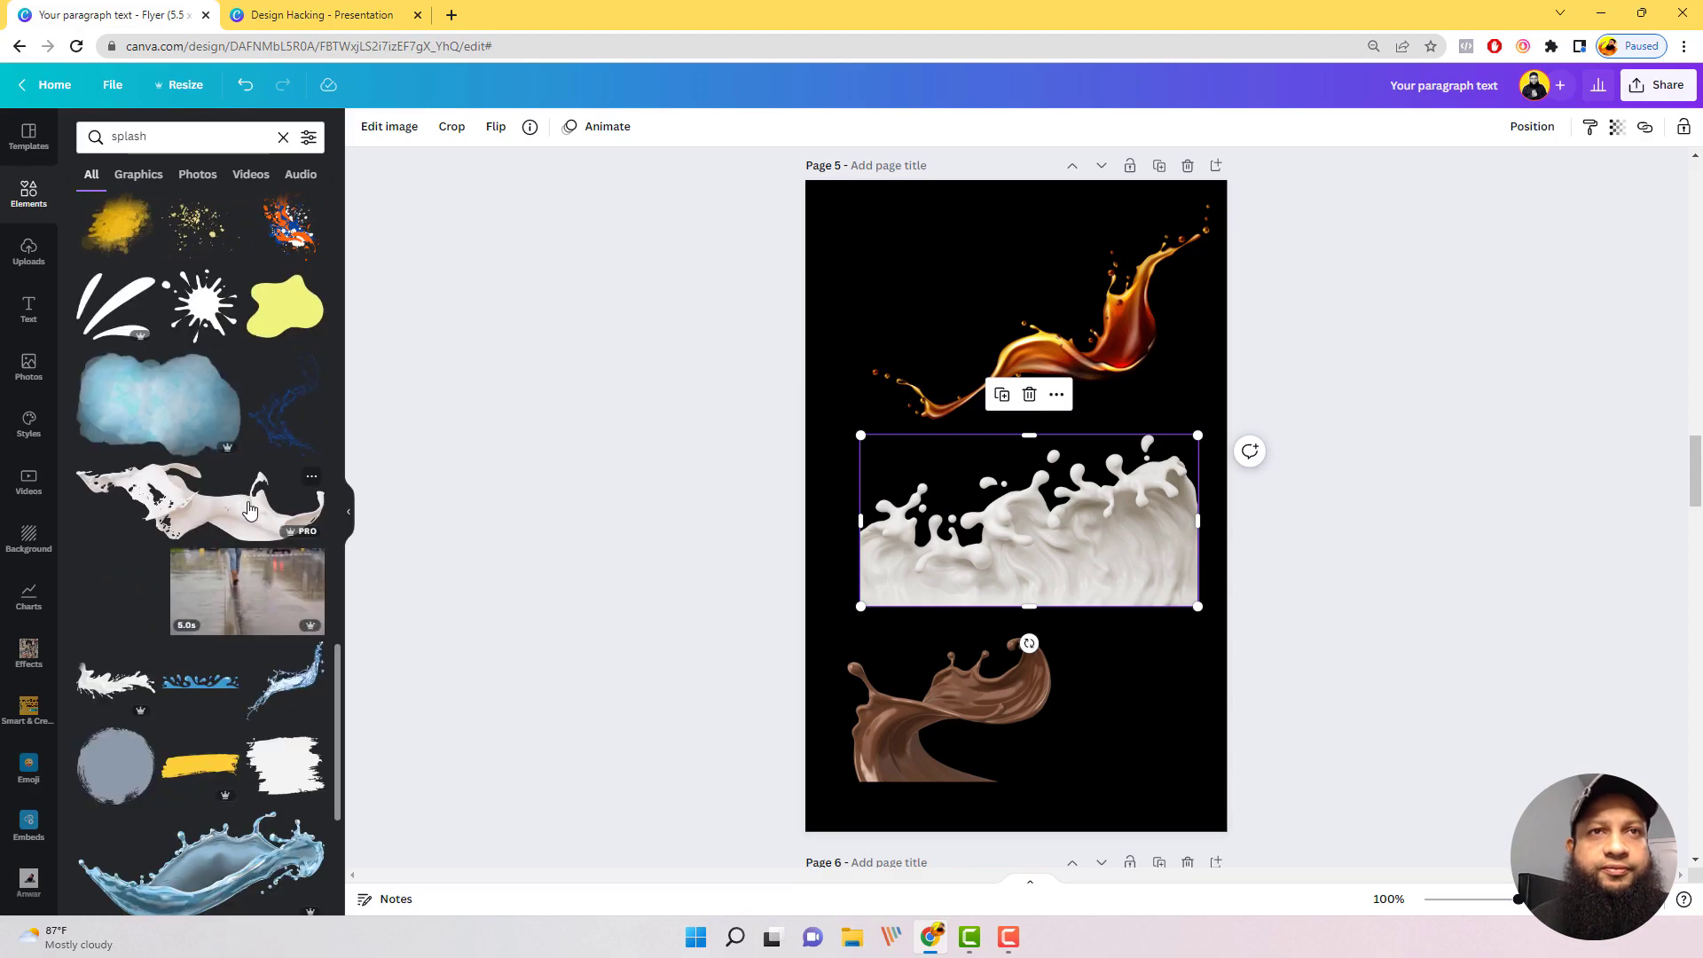
{"action": "scroll", "coordinate": [250, 509], "scroll_direction": "down", "scroll_amount": 3}
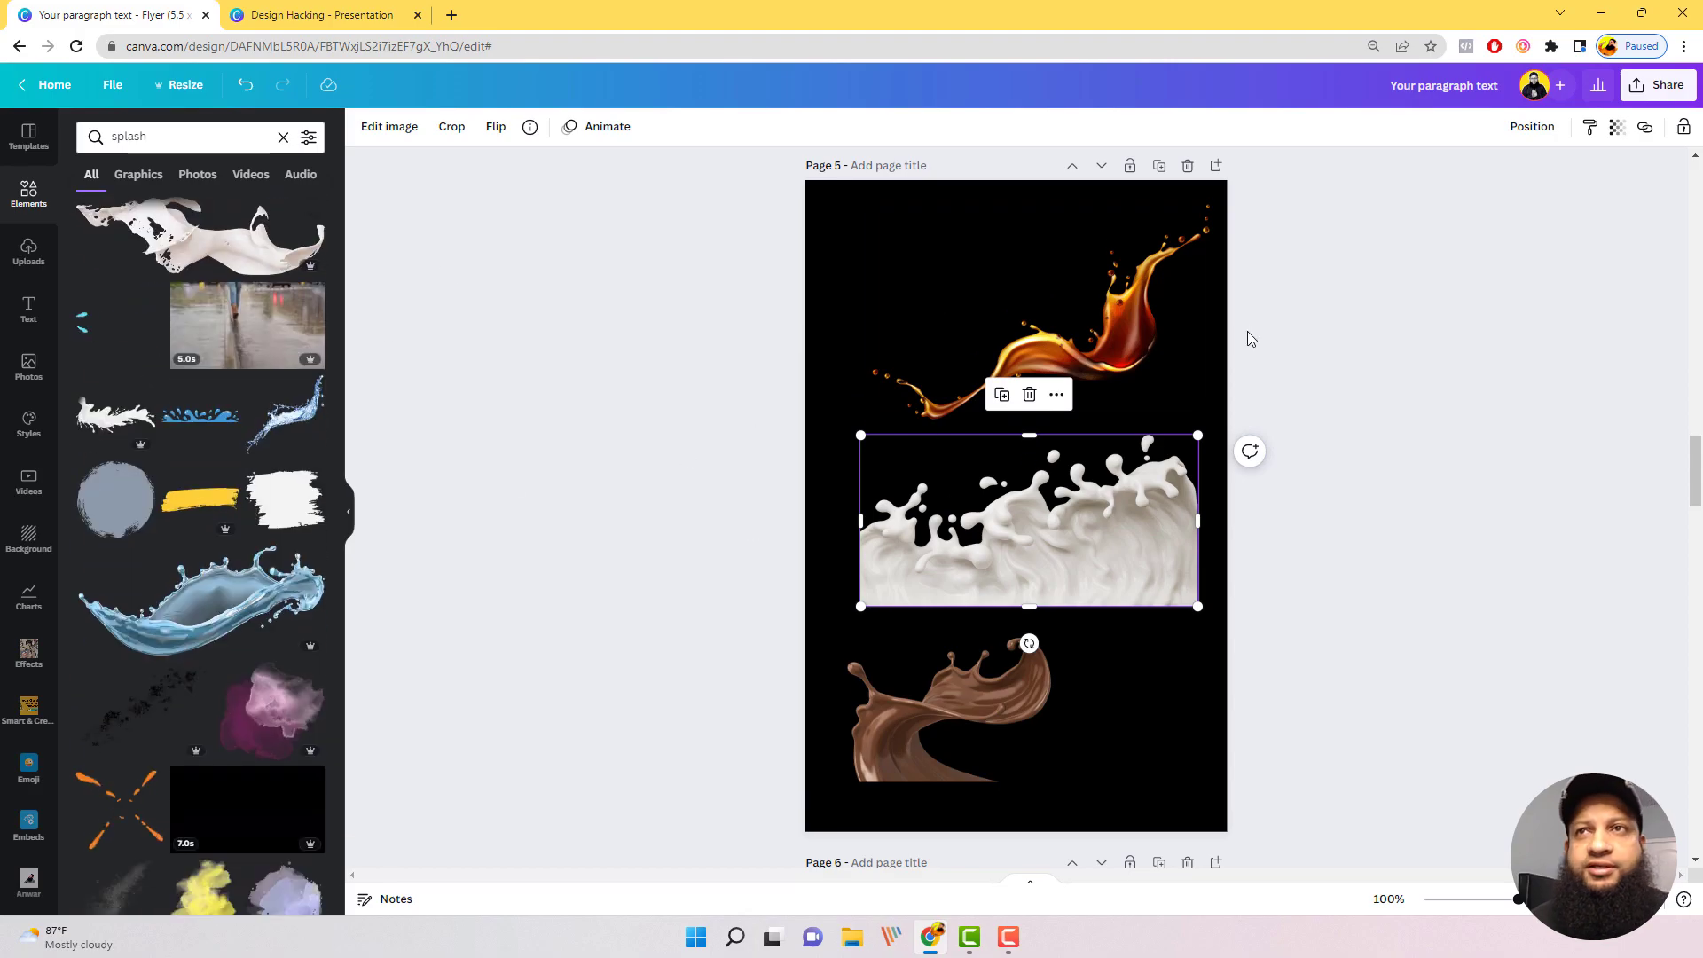
Step: Search the elements for "watercolor" and go to the Valentine's Day flyer on page 6
{"action": "scroll", "coordinate": [1233, 364], "scroll_direction": "down", "scroll_amount": 6}
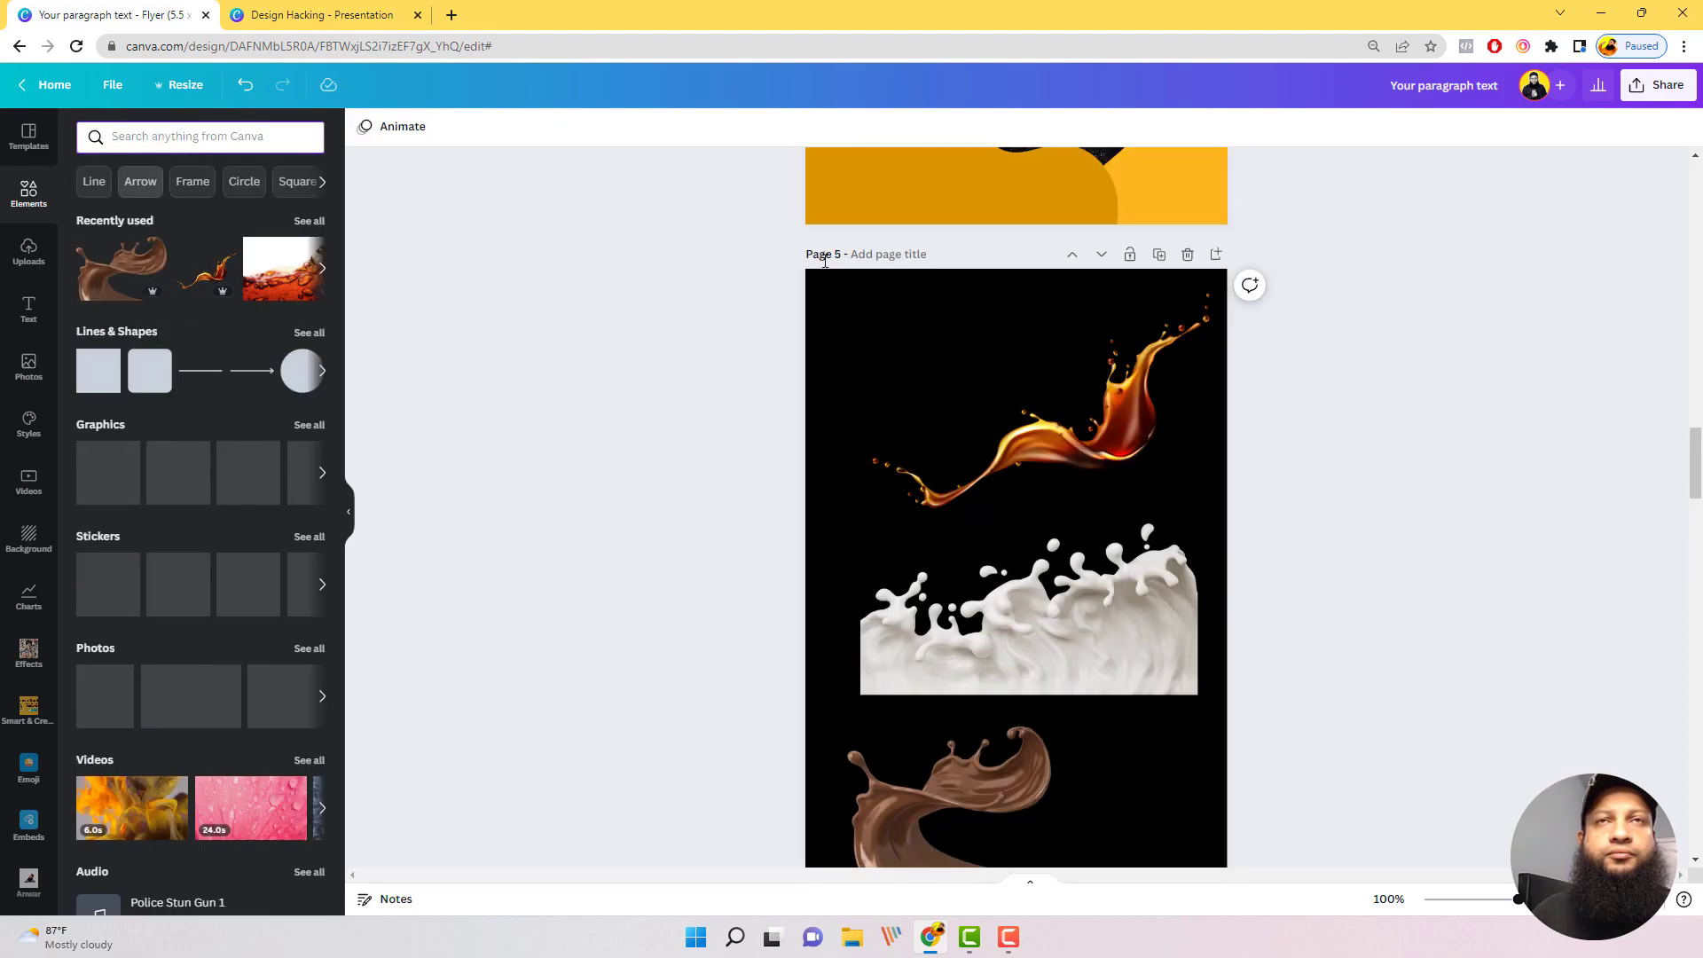
{"action": "scroll", "coordinate": [976, 400], "scroll_direction": "down", "scroll_amount": 1}
{"action": "left_click", "coordinate": [158, 130]}
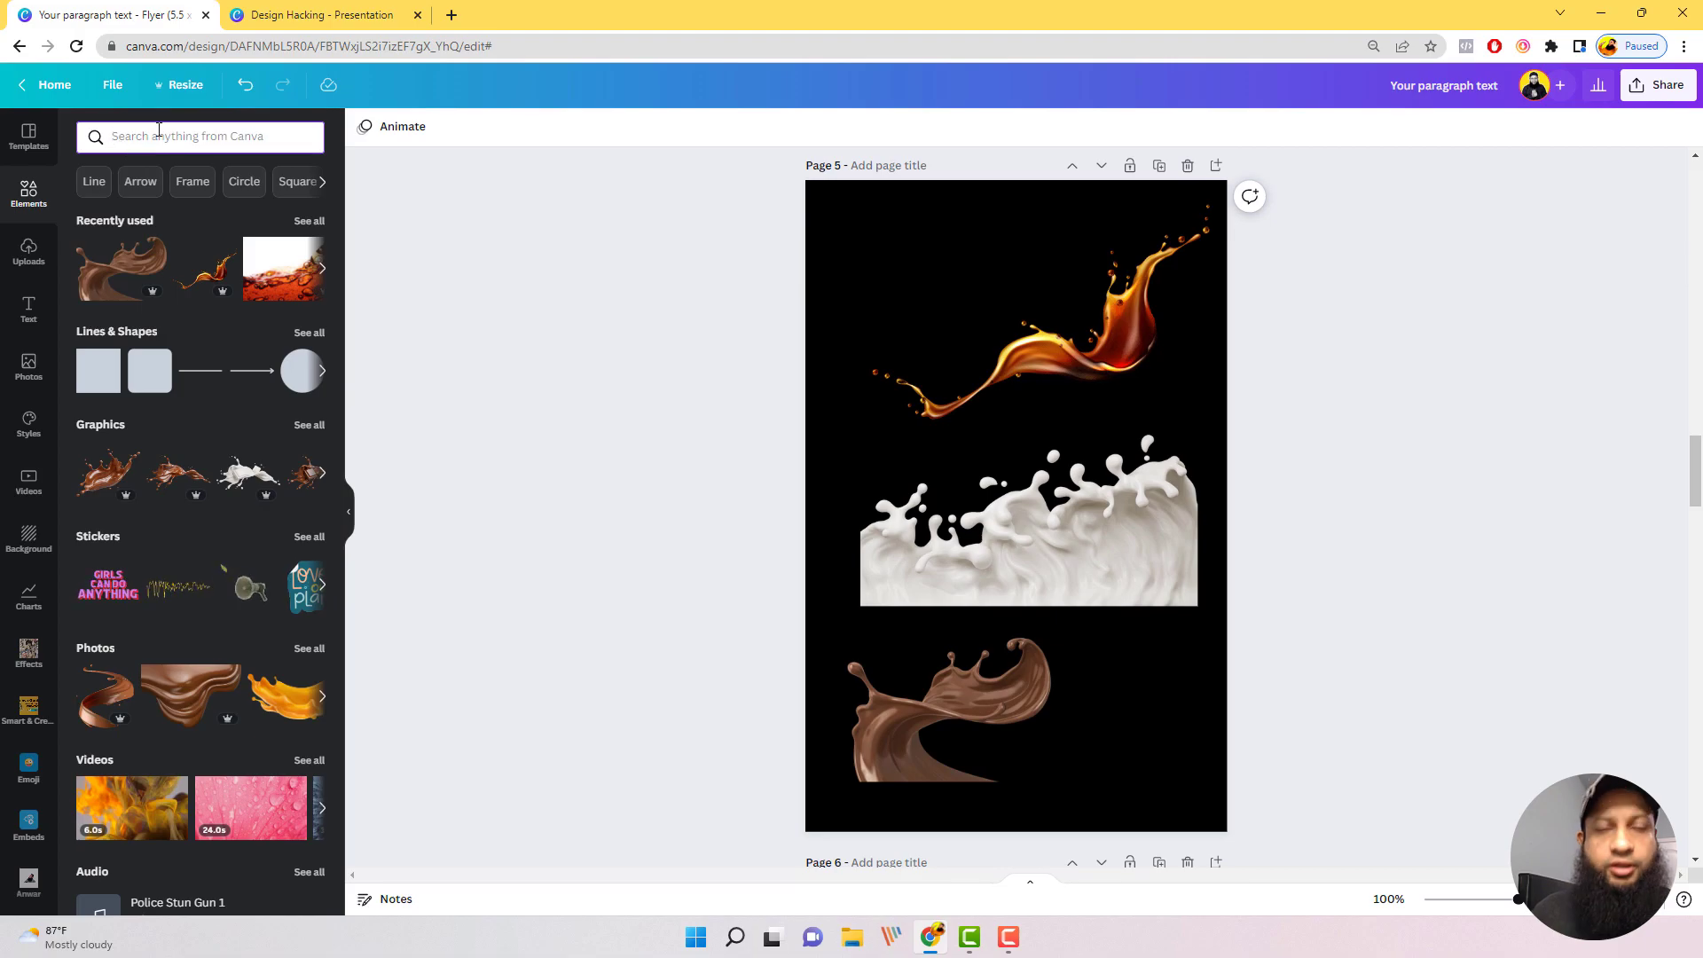
{"action": "type", "text": "watercolor"}
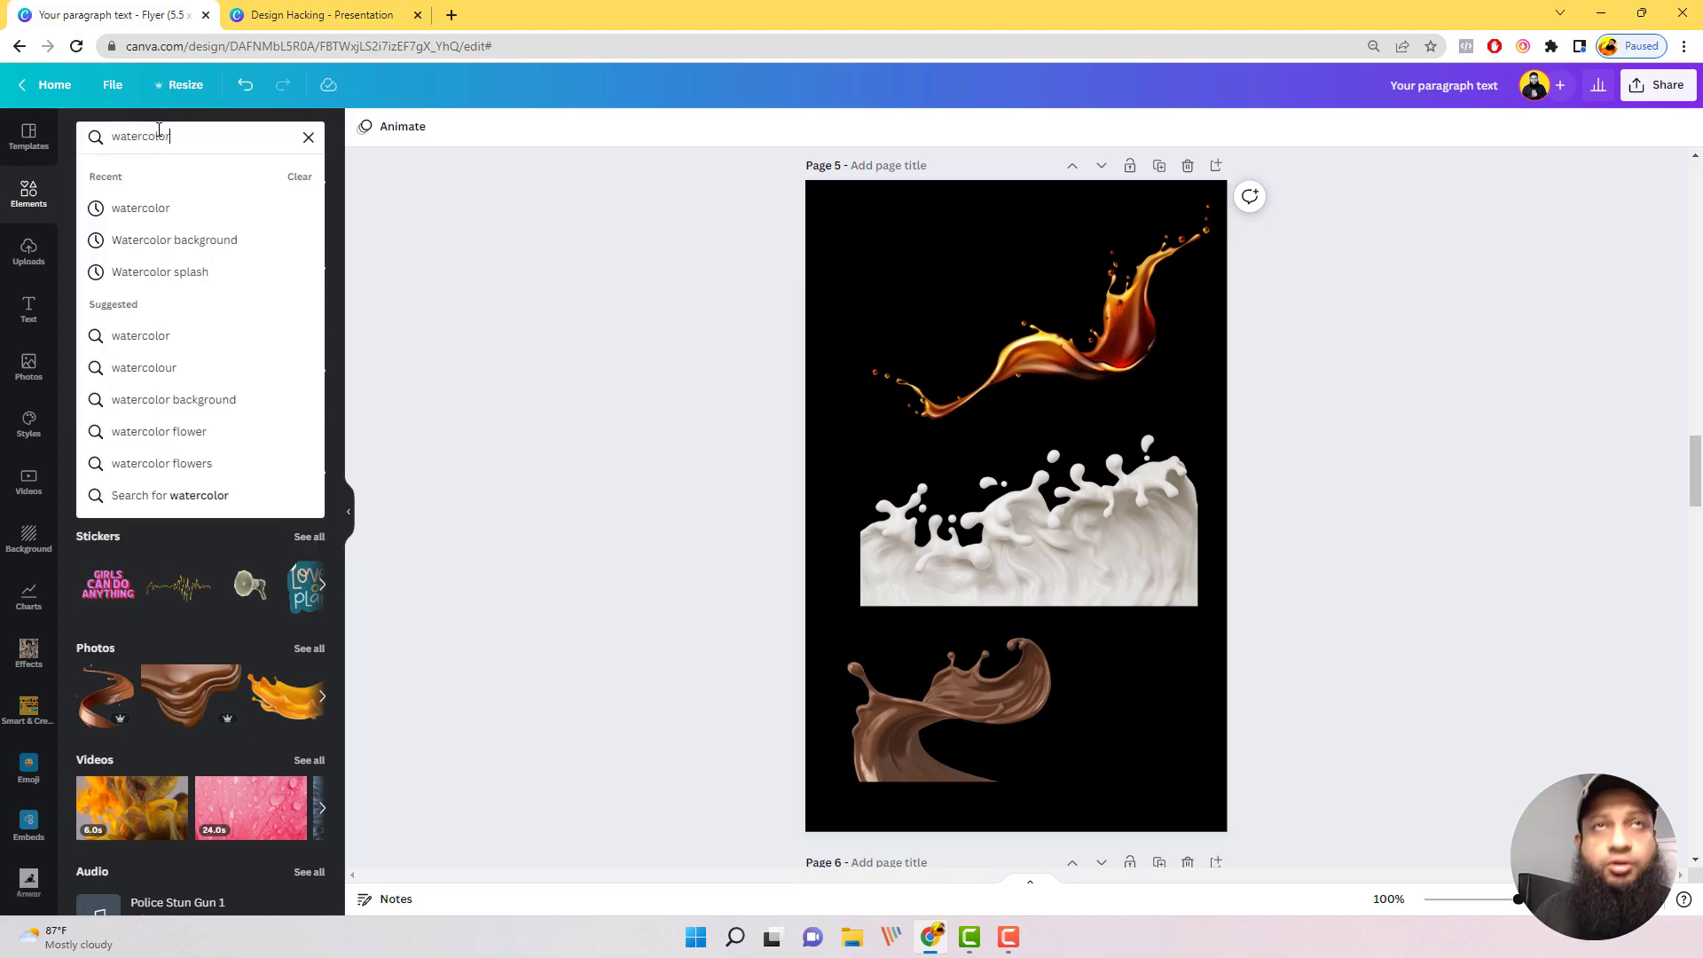
{"action": "key", "text": "Return"}
{"action": "scroll", "coordinate": [970, 427], "scroll_direction": "down", "scroll_amount": 4}
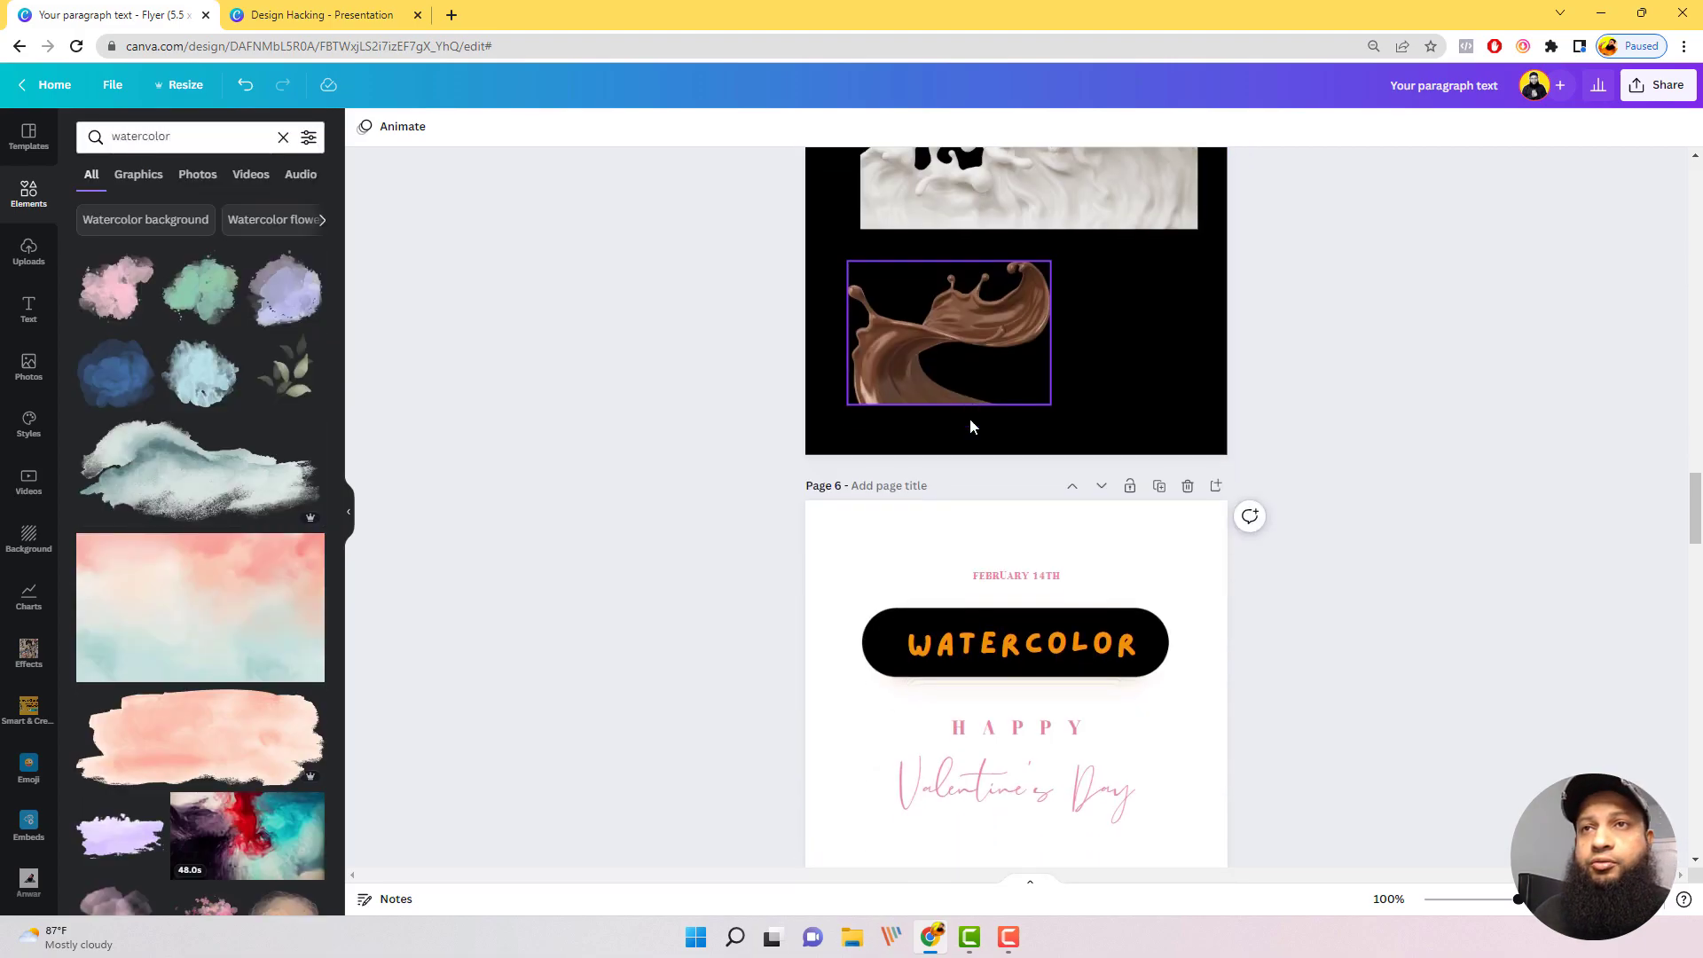
{"action": "scroll", "coordinate": [971, 427], "scroll_direction": "down", "scroll_amount": 4}
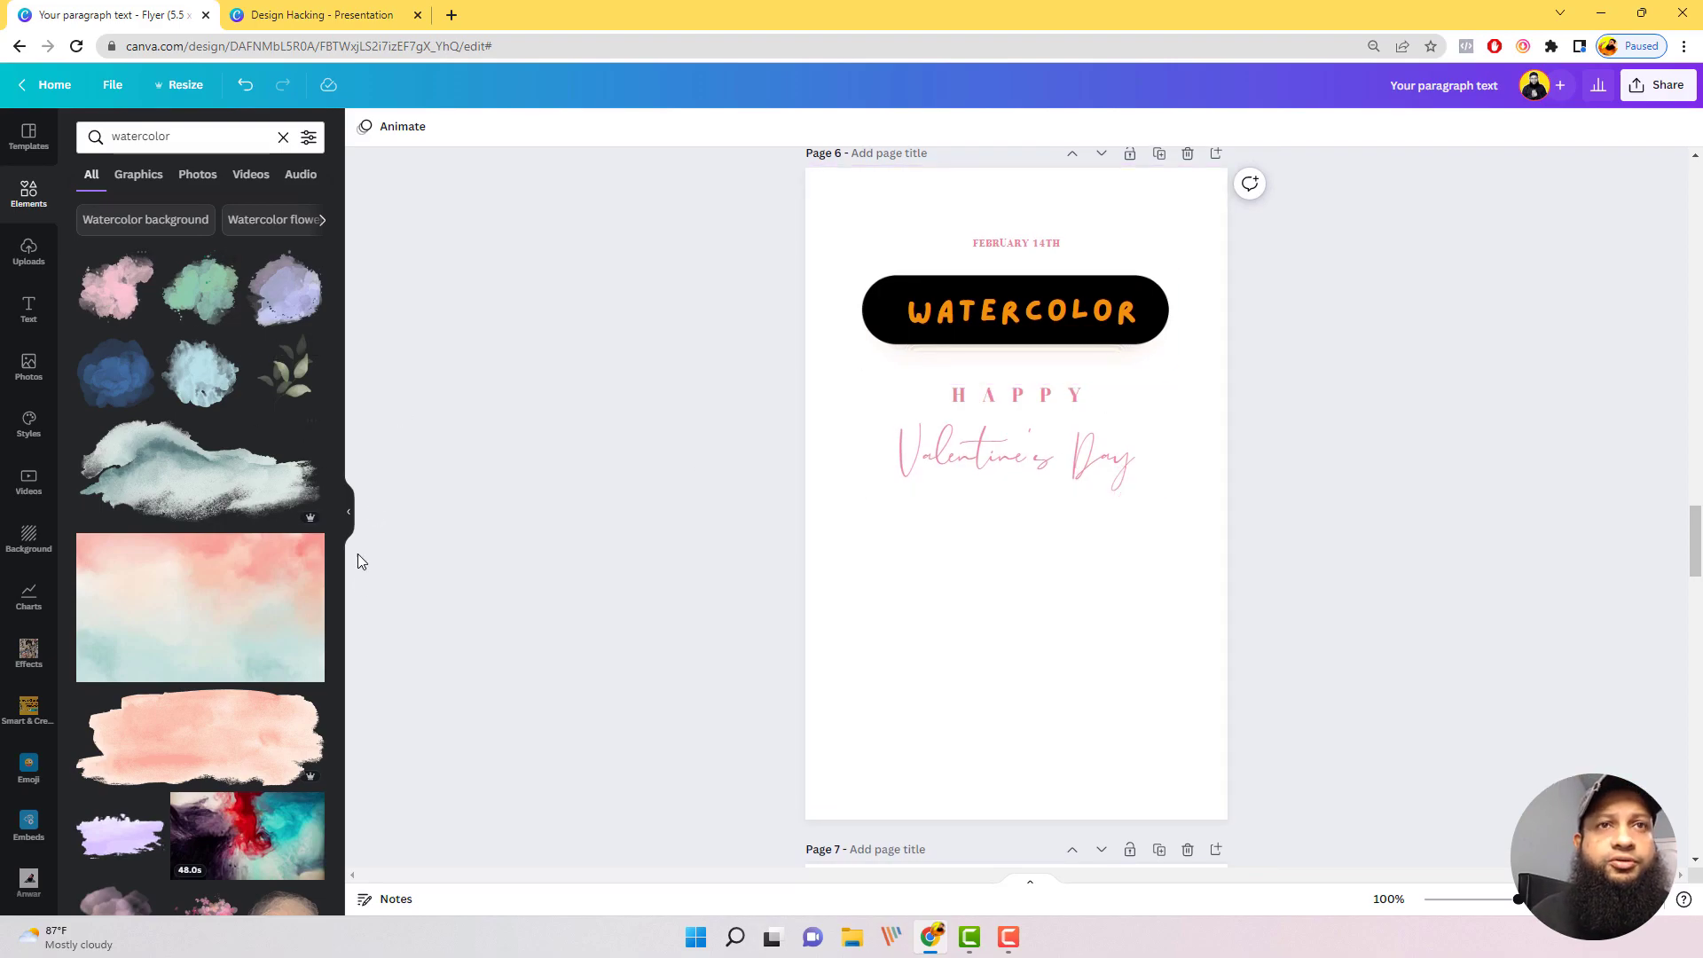
Step: Glance through the watercolor graphics and delete the WATERCOLOR label from the Valentine's Day flyer on page 6
{"action": "scroll", "coordinate": [236, 555], "scroll_direction": "down", "scroll_amount": 7}
{"action": "scroll", "coordinate": [220, 654], "scroll_direction": "up", "scroll_amount": 3}
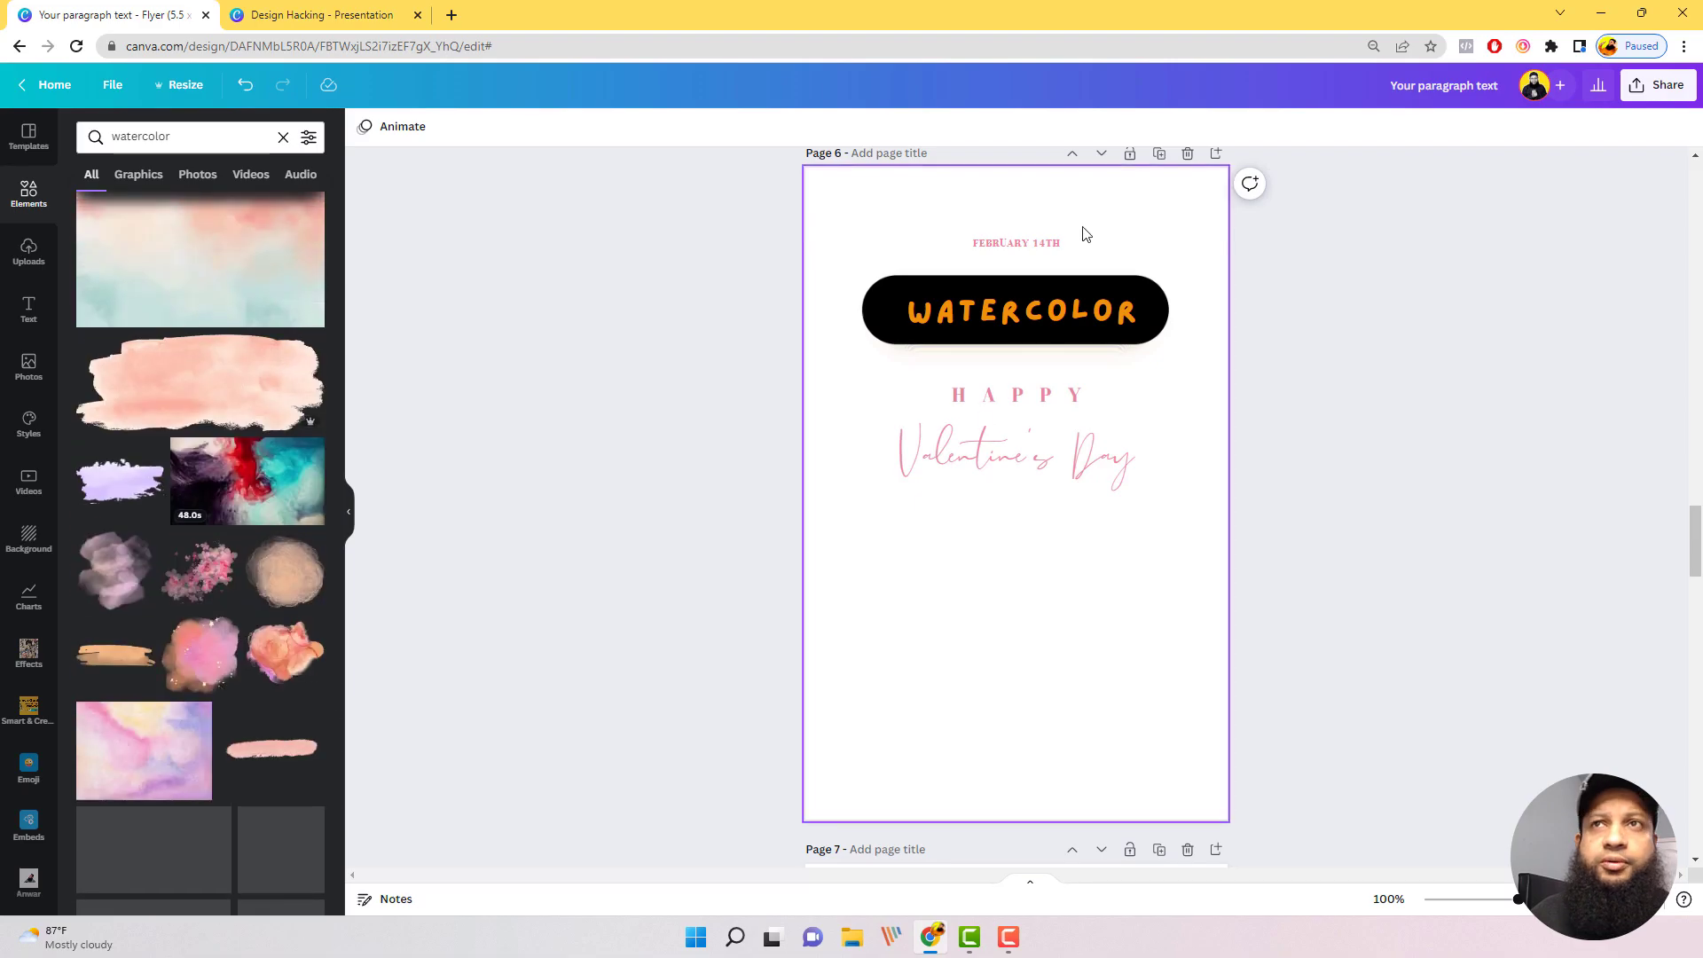
{"action": "left_click", "coordinate": [1009, 317]}
{"action": "key", "text": "Delete"}
{"action": "scroll", "coordinate": [385, 514], "scroll_direction": "down", "scroll_amount": 1}
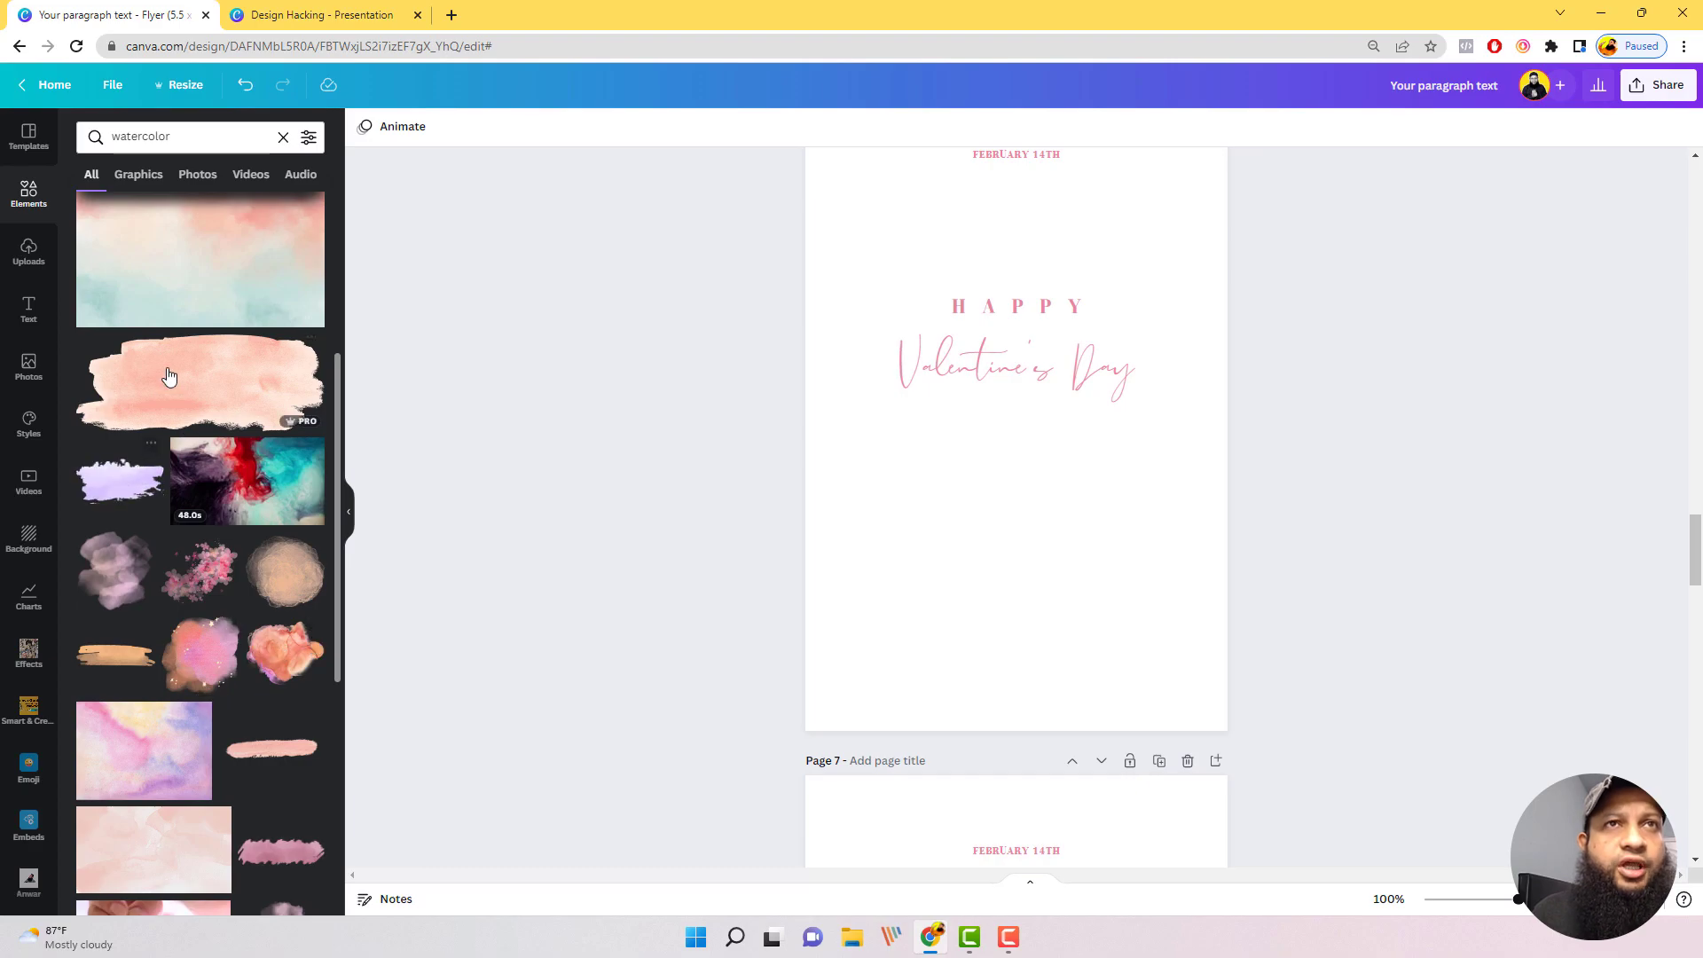
Step: Add the pink watercolor splatter to the Valentine's Day flyer, enlarge it and place it at the page's lower right
{"action": "scroll", "coordinate": [186, 424], "scroll_direction": "up", "scroll_amount": 2}
{"action": "scroll", "coordinate": [175, 437], "scroll_direction": "up", "scroll_amount": 2}
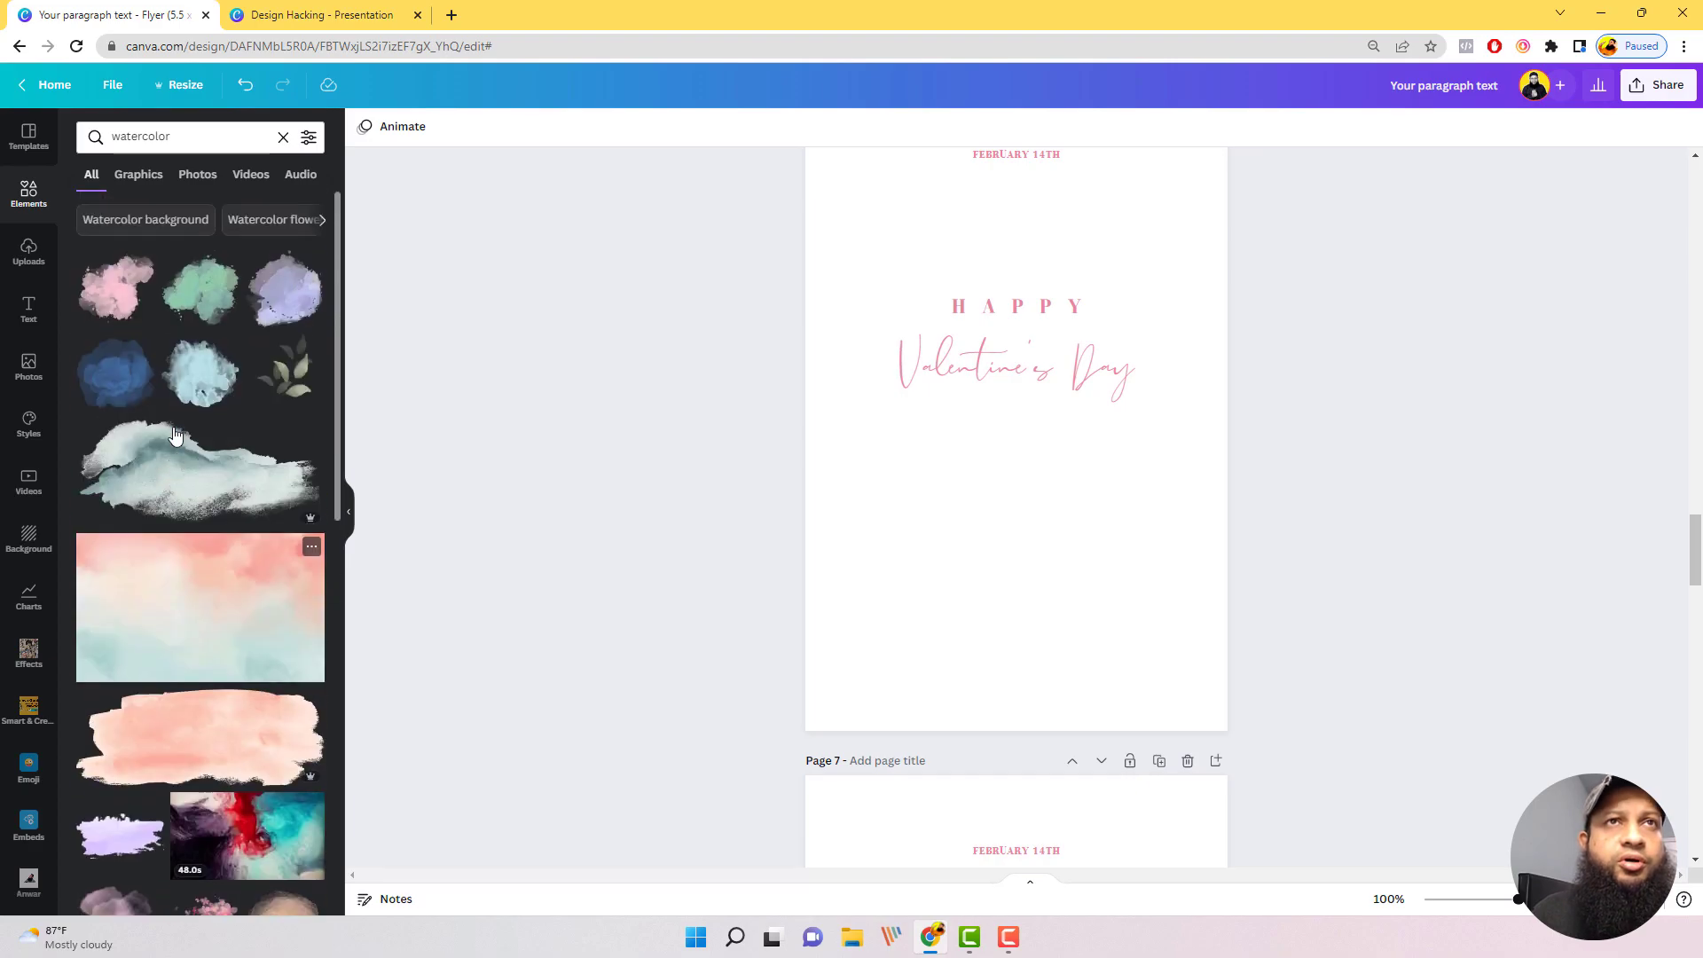
{"action": "left_click", "coordinate": [116, 286]}
{"action": "left_click_drag", "start_coordinate": [1028, 465], "coordinate": [1019, 403]}
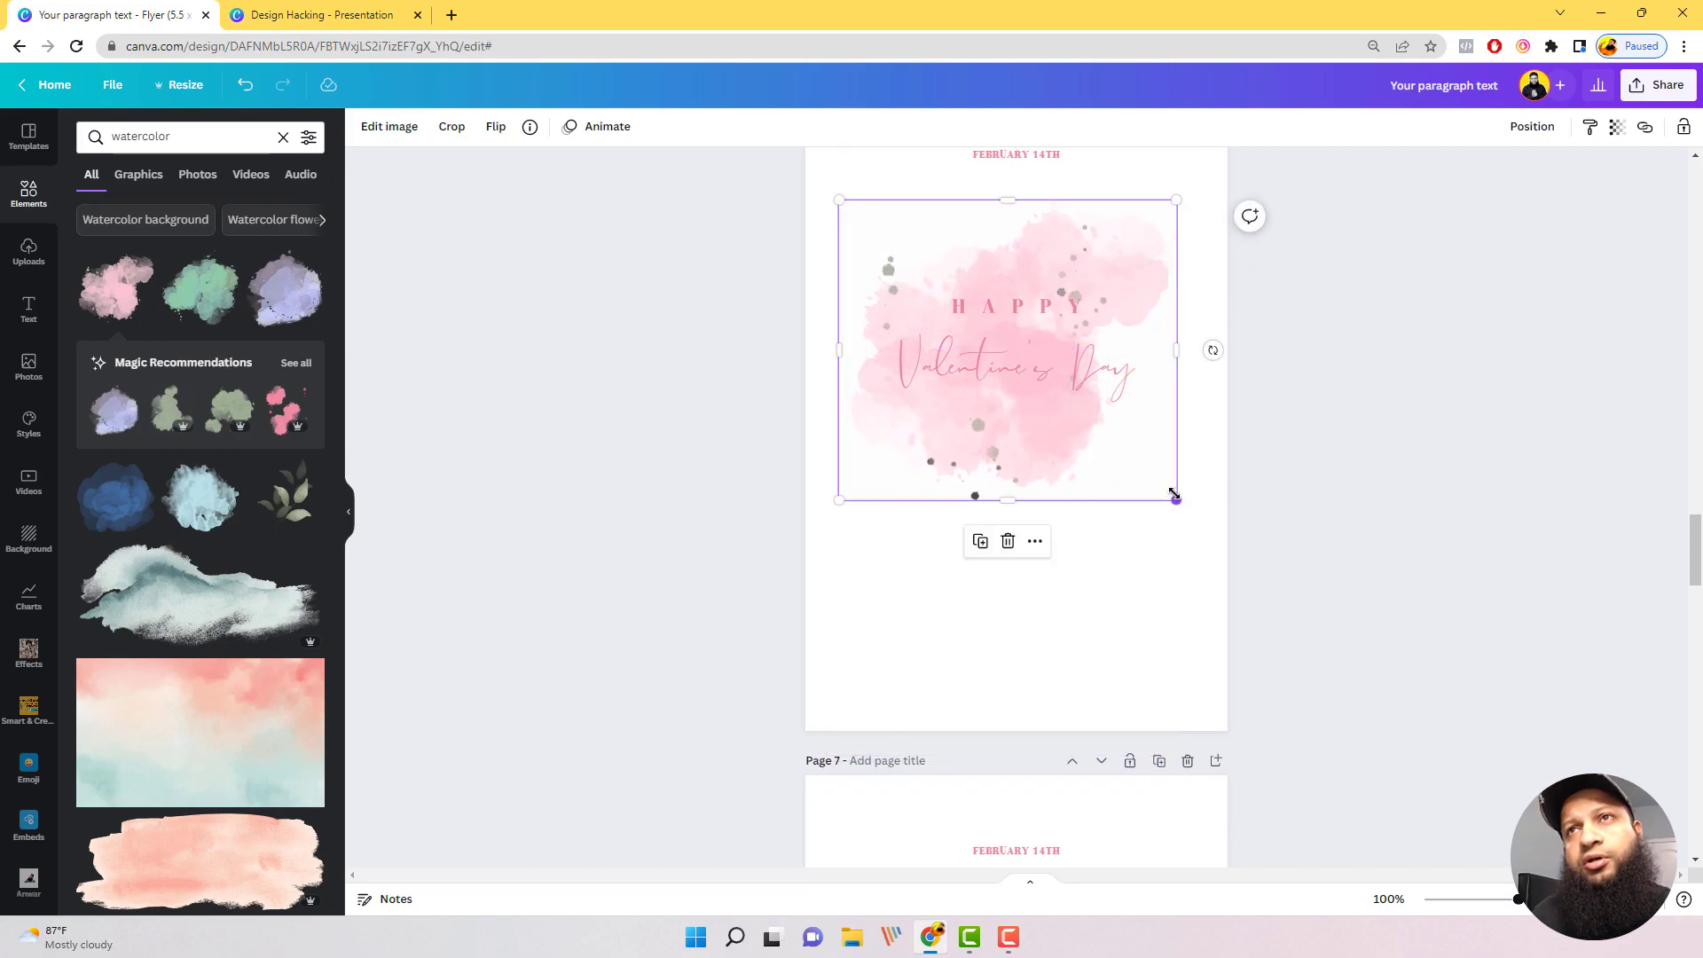
{"action": "left_click_drag", "start_coordinate": [1174, 494], "coordinate": [1245, 716]}
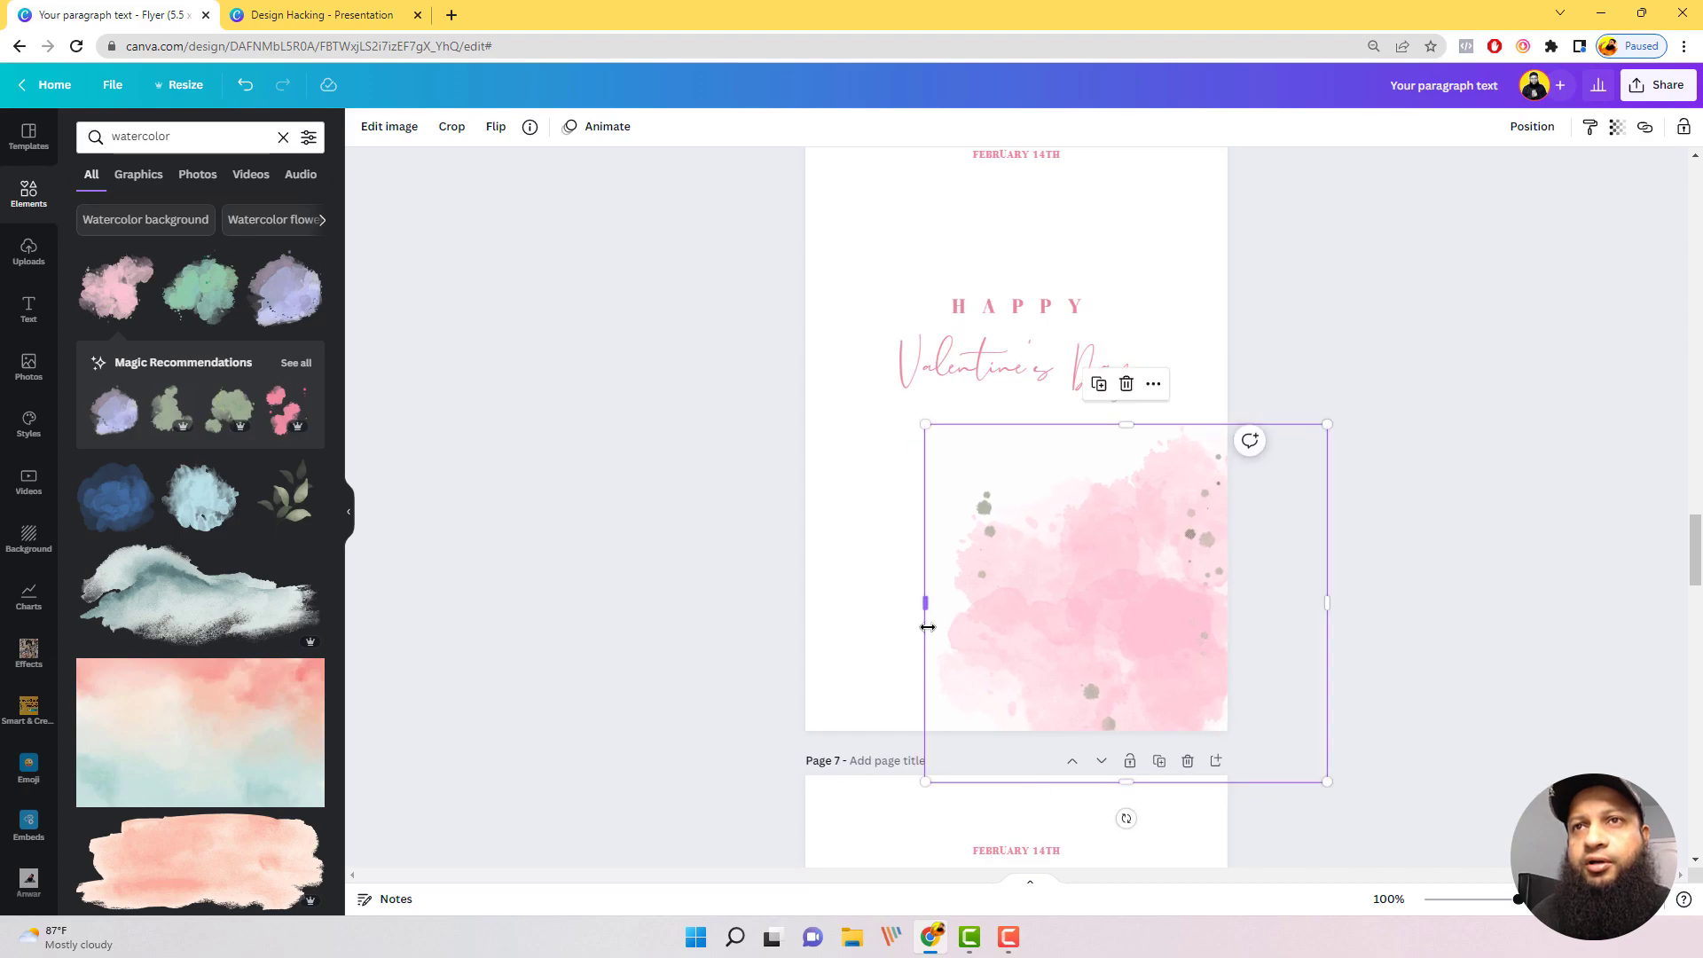
Step: Enlarge the pink watercolor splatter beyond the page width, shift it down and left, and rotate it slightly clockwise across the flyer's lower part
{"action": "left_click_drag", "start_coordinate": [925, 424], "coordinate": [735, 422]}
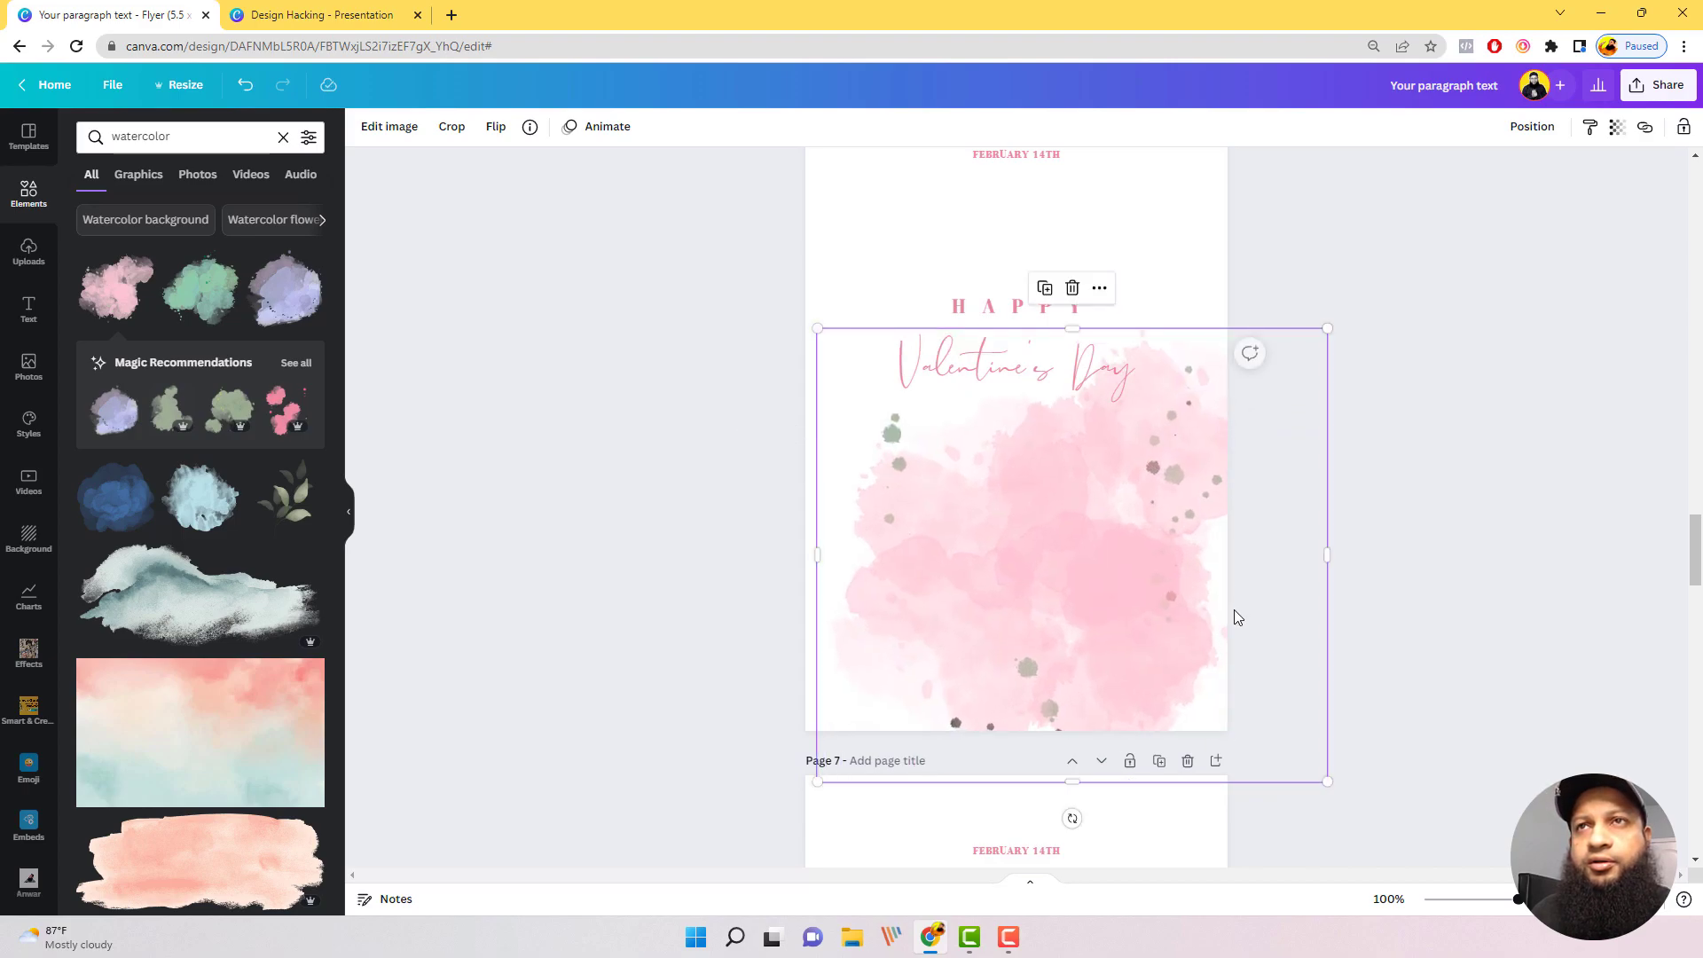
{"action": "left_click_drag", "start_coordinate": [1233, 616], "coordinate": [1178, 684]}
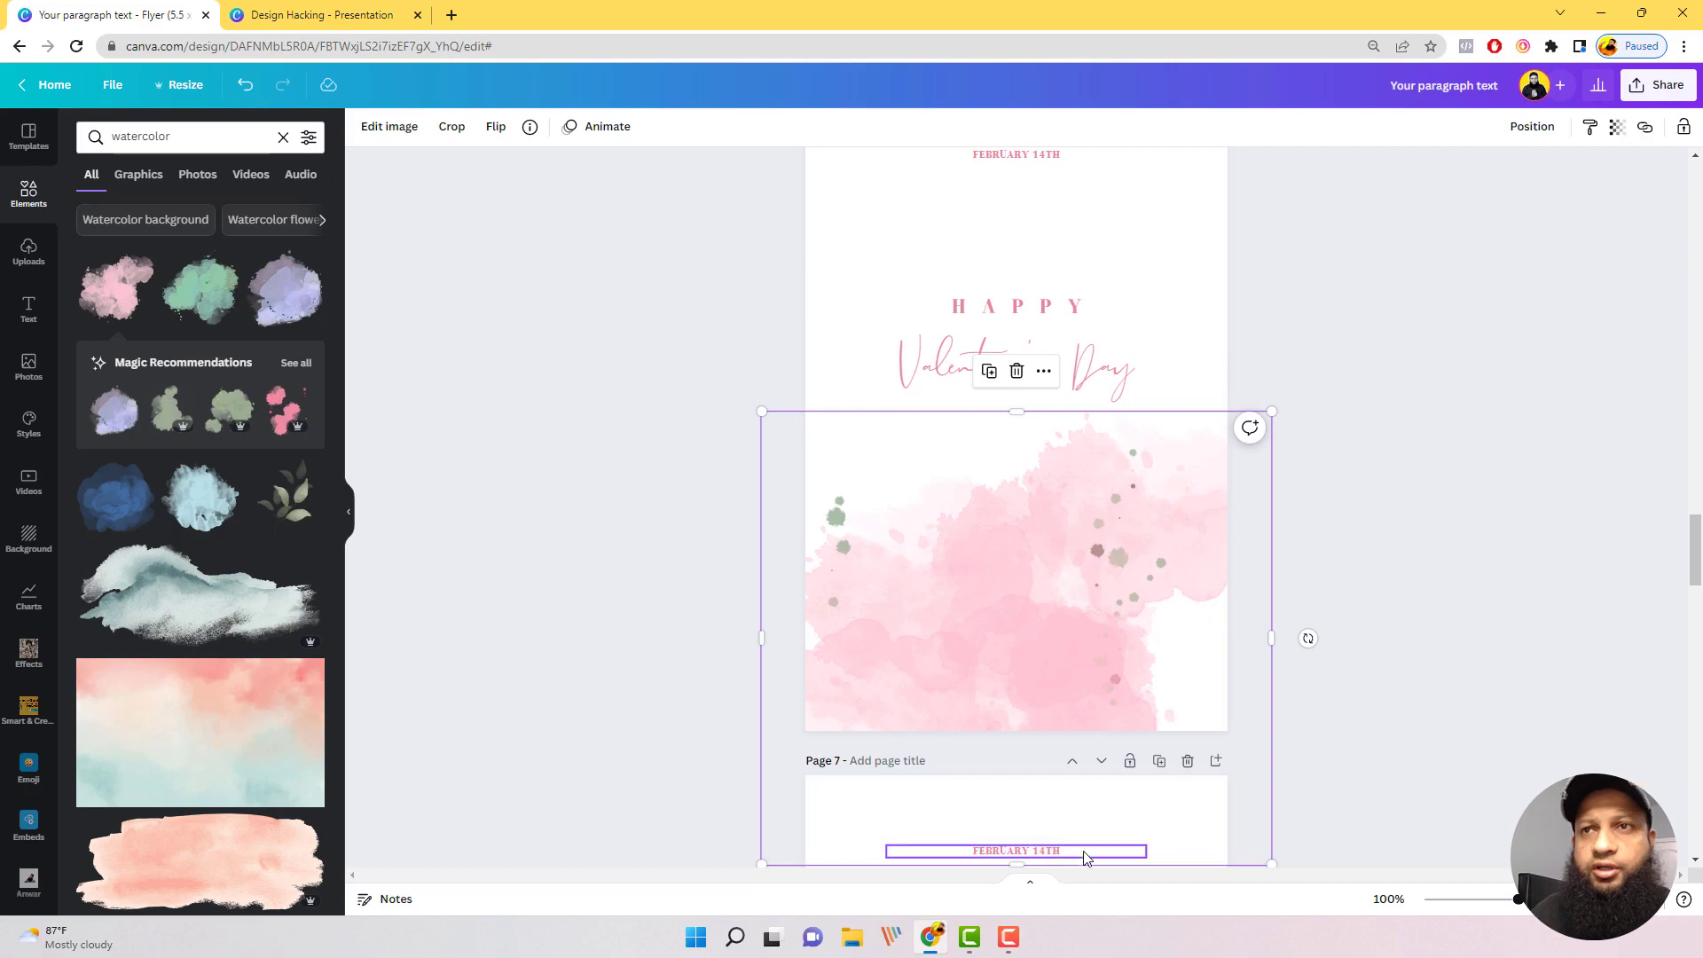
{"action": "left_click_drag", "start_coordinate": [1310, 636], "coordinate": [1164, 650]}
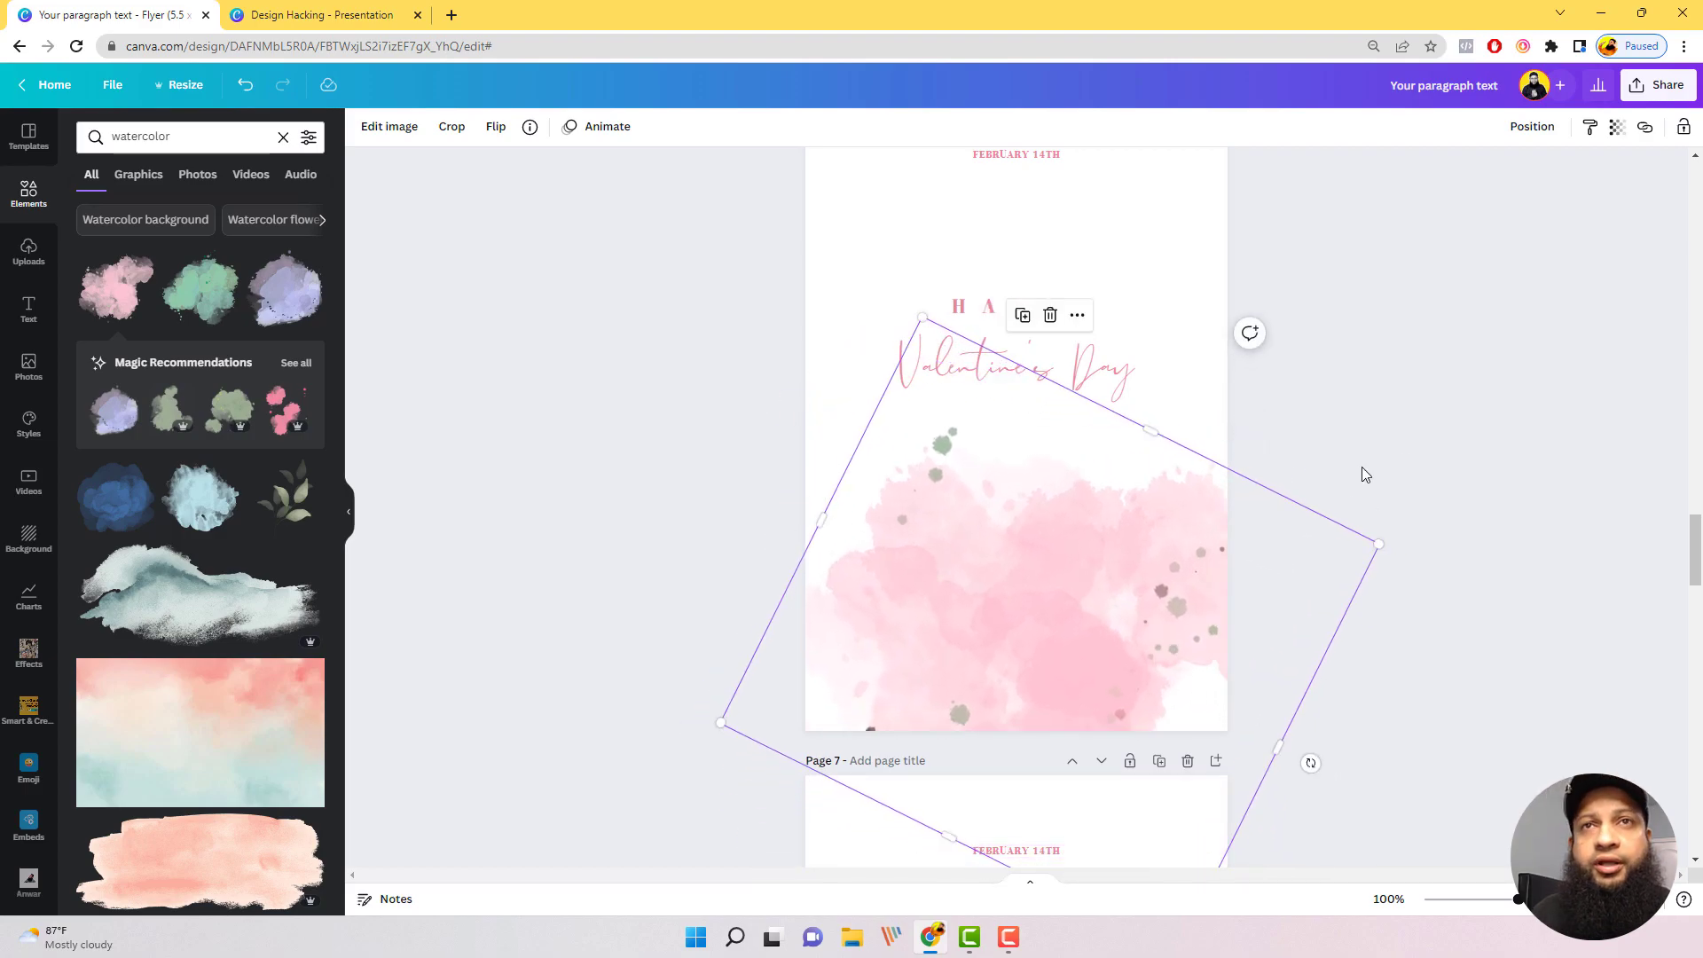
{"action": "scroll", "coordinate": [1375, 449], "scroll_direction": "down", "scroll_amount": 2}
{"action": "left_click", "coordinate": [1445, 557]}
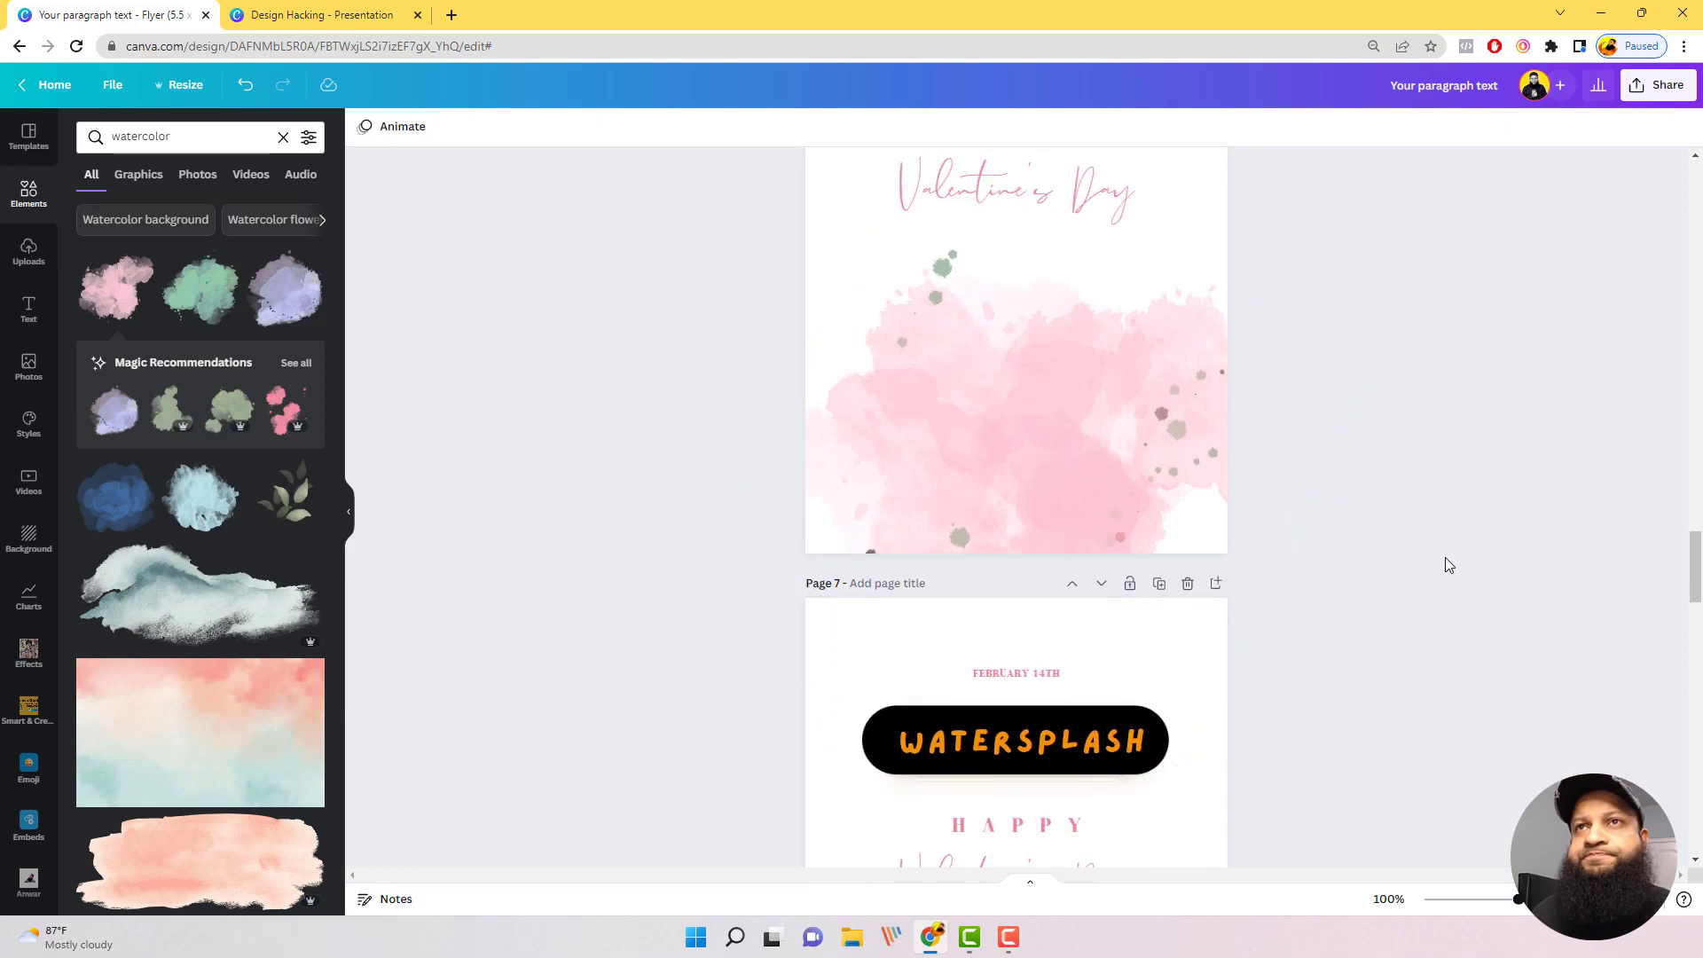
{"action": "scroll", "coordinate": [1445, 557], "scroll_direction": "up", "scroll_amount": 3}
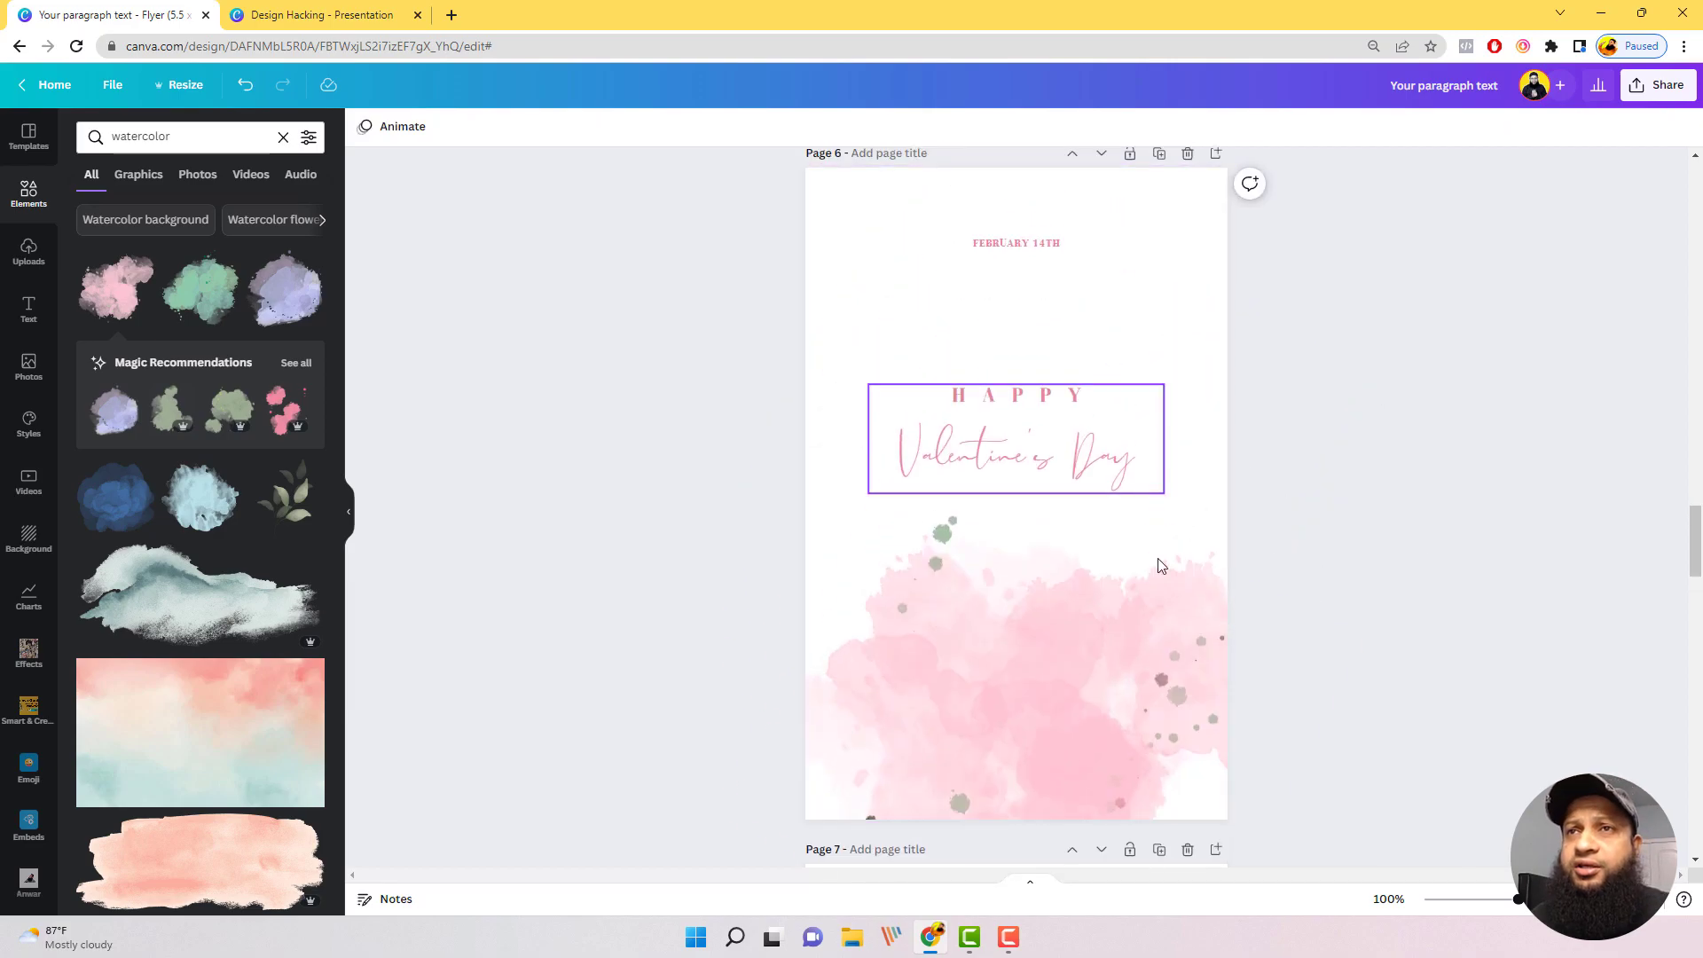
Step: Search the elements for "watercolor, tree" and browse the painted tree graphics
{"action": "left_click", "coordinate": [1142, 702]}
{"action": "scroll", "coordinate": [270, 477], "scroll_direction": "down", "scroll_amount": 6}
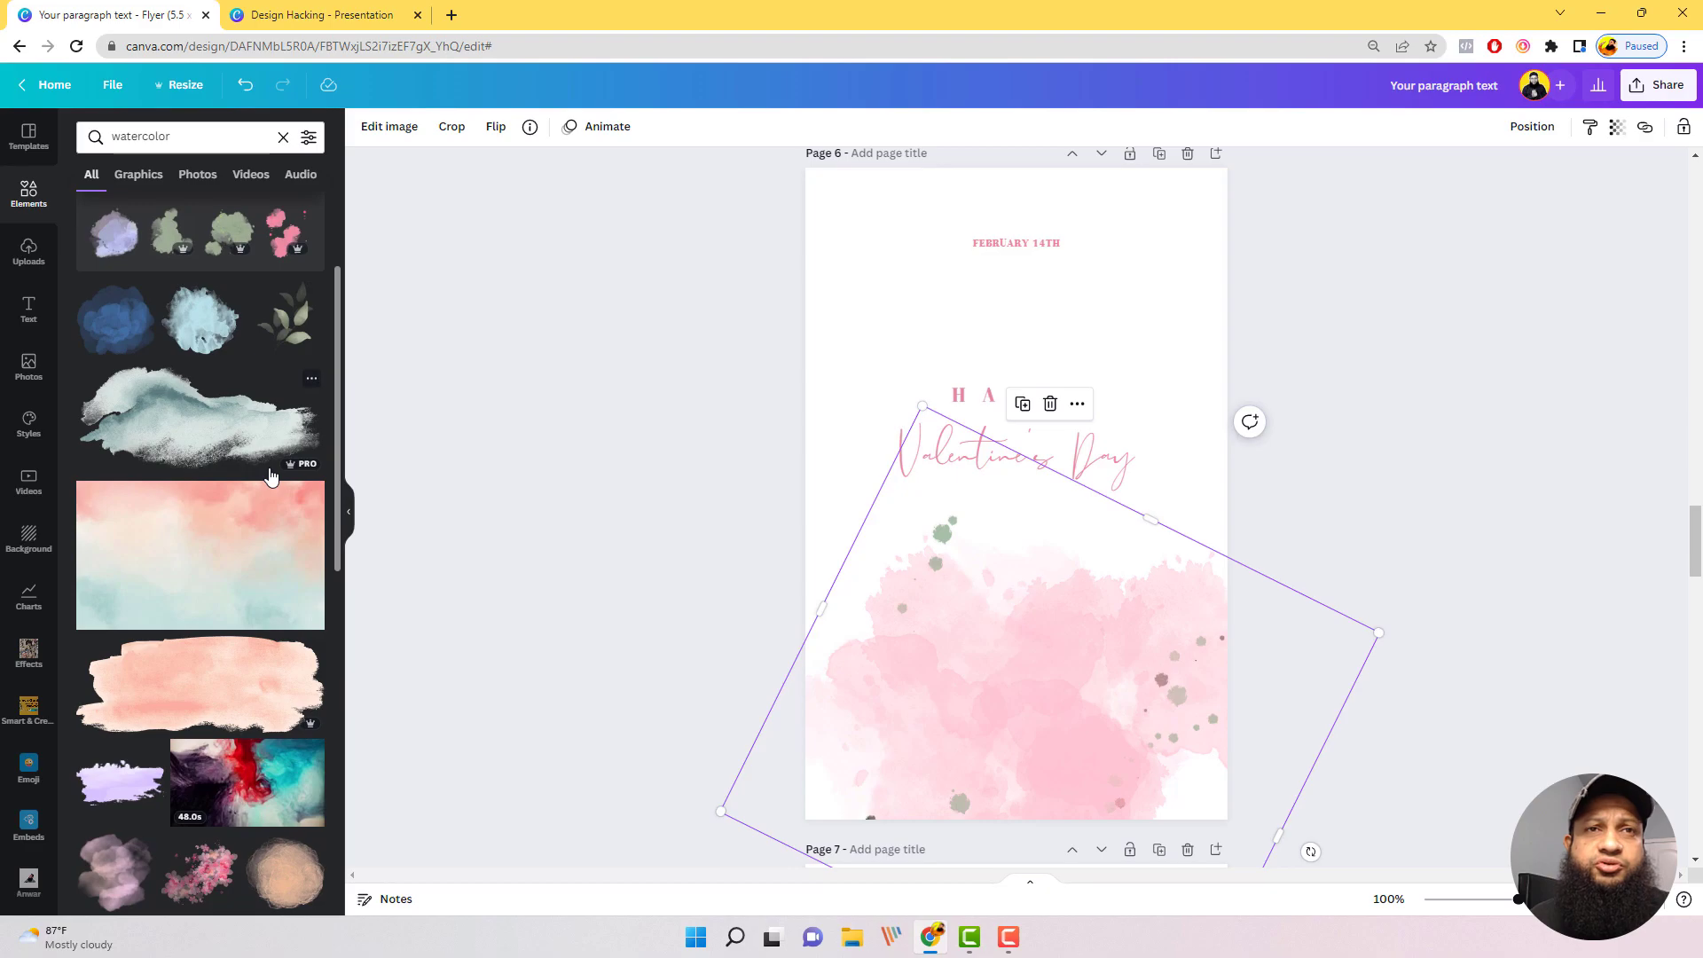
{"action": "scroll", "coordinate": [271, 476], "scroll_direction": "up", "scroll_amount": 6}
{"action": "left_click", "coordinate": [197, 136]}
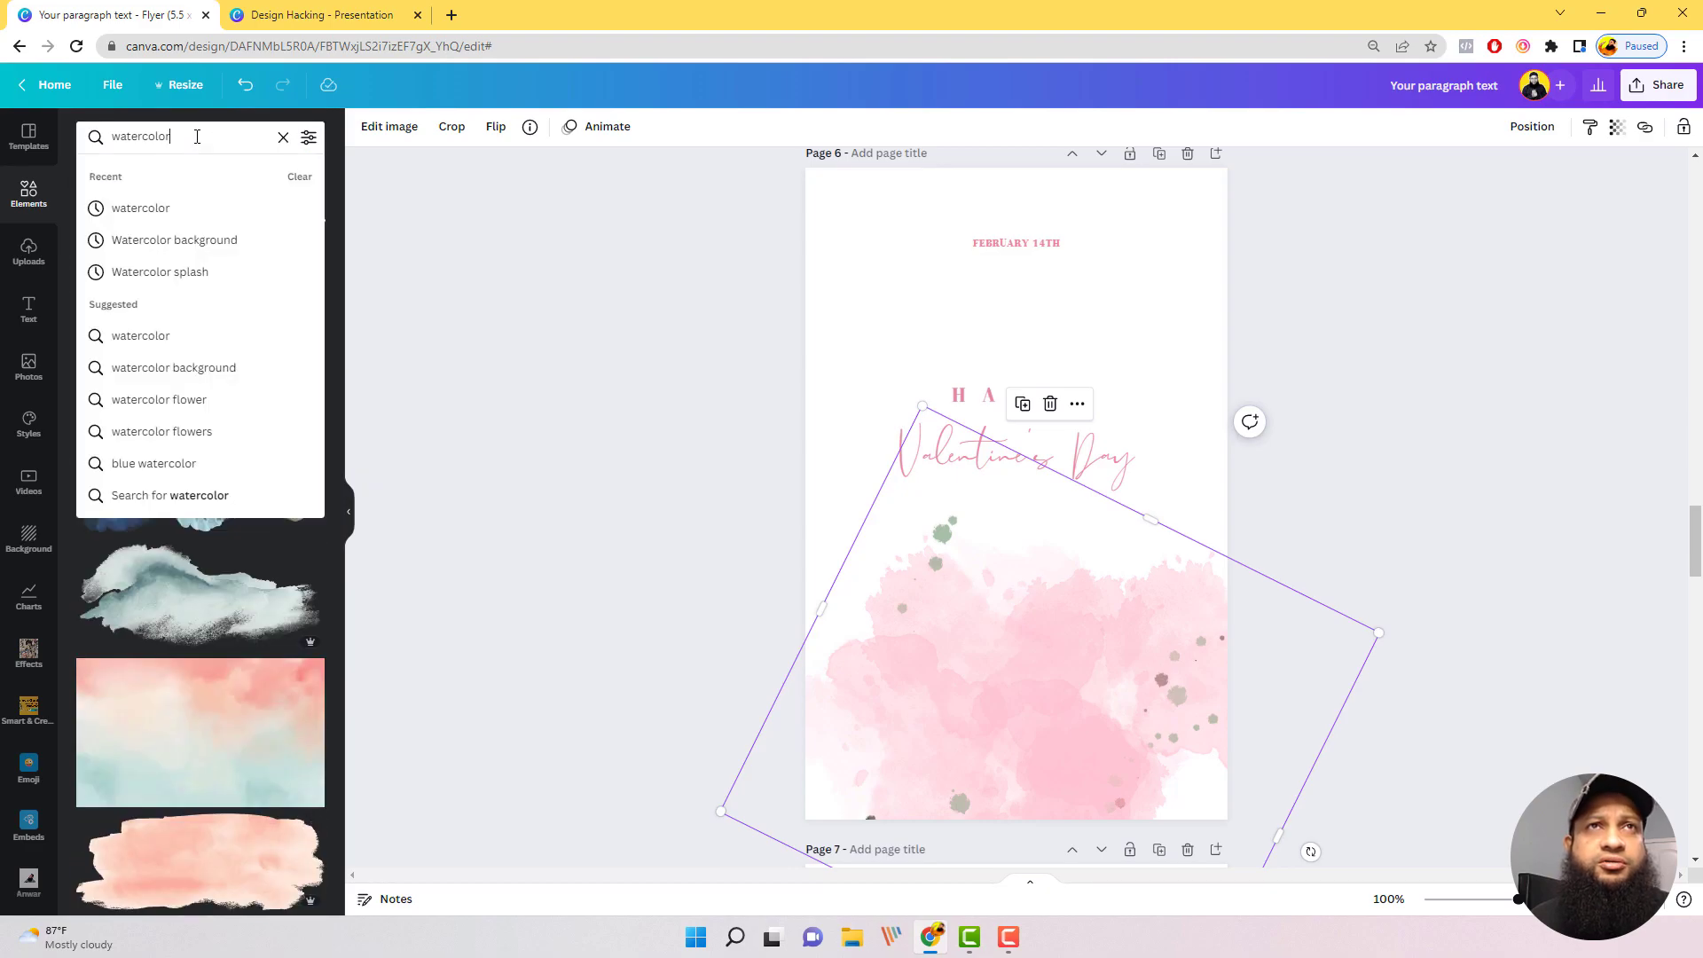
{"action": "type", "text": ", tree"}
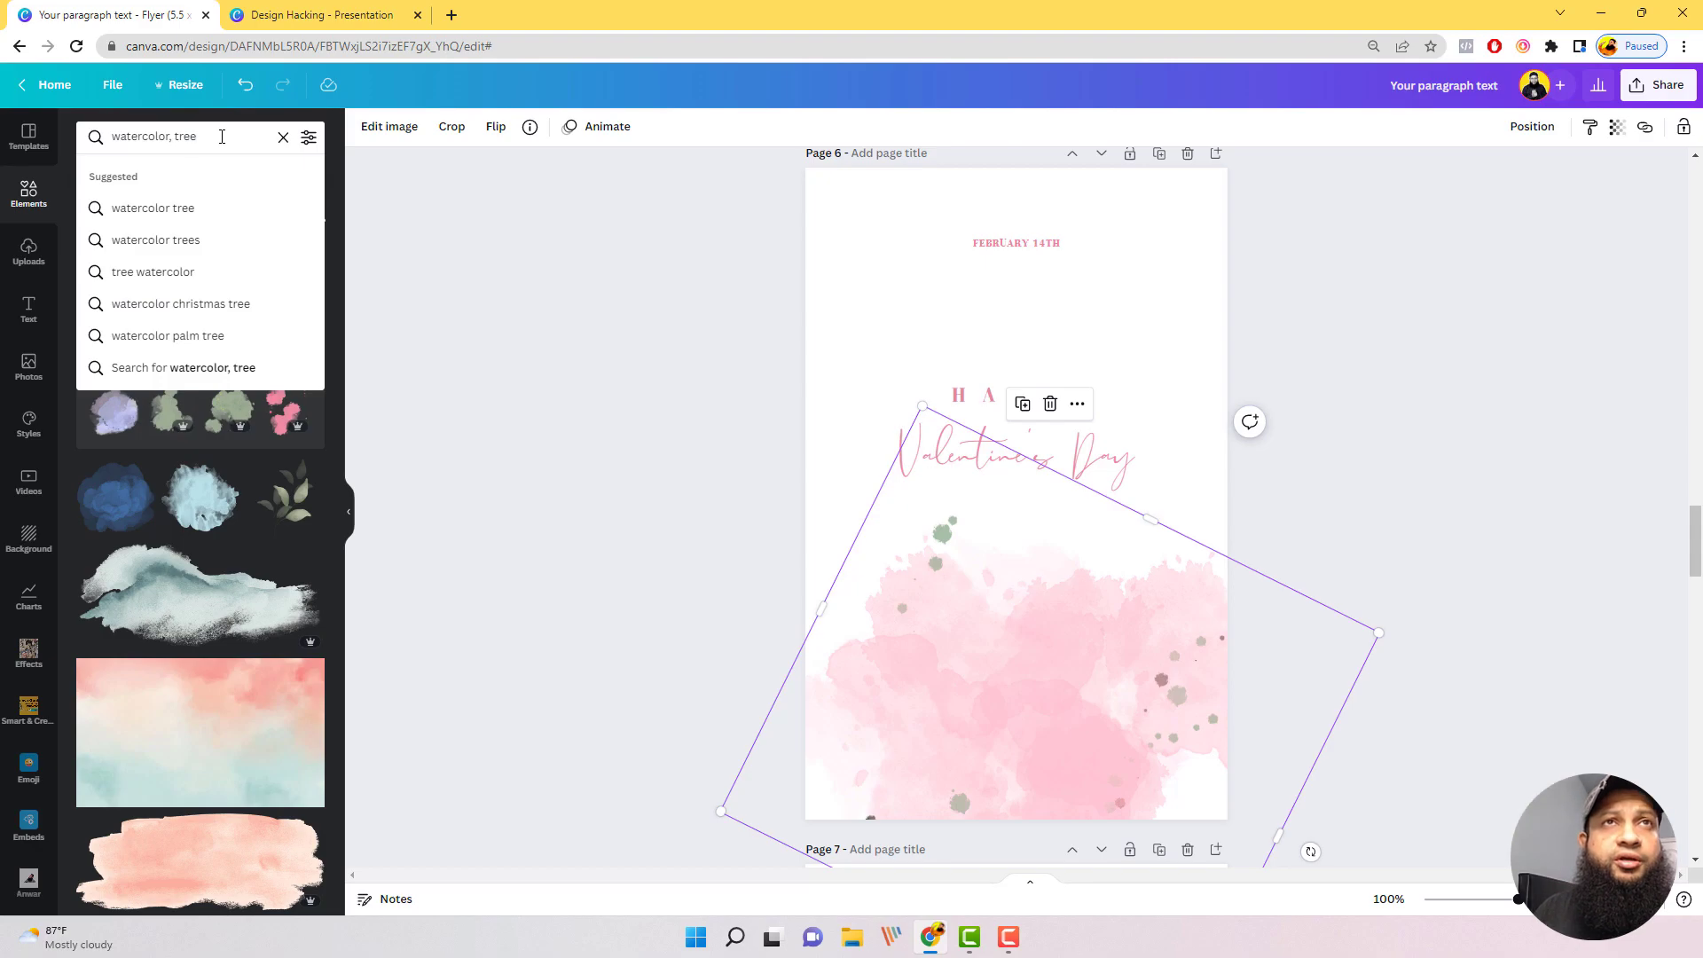
{"action": "key", "text": "Return"}
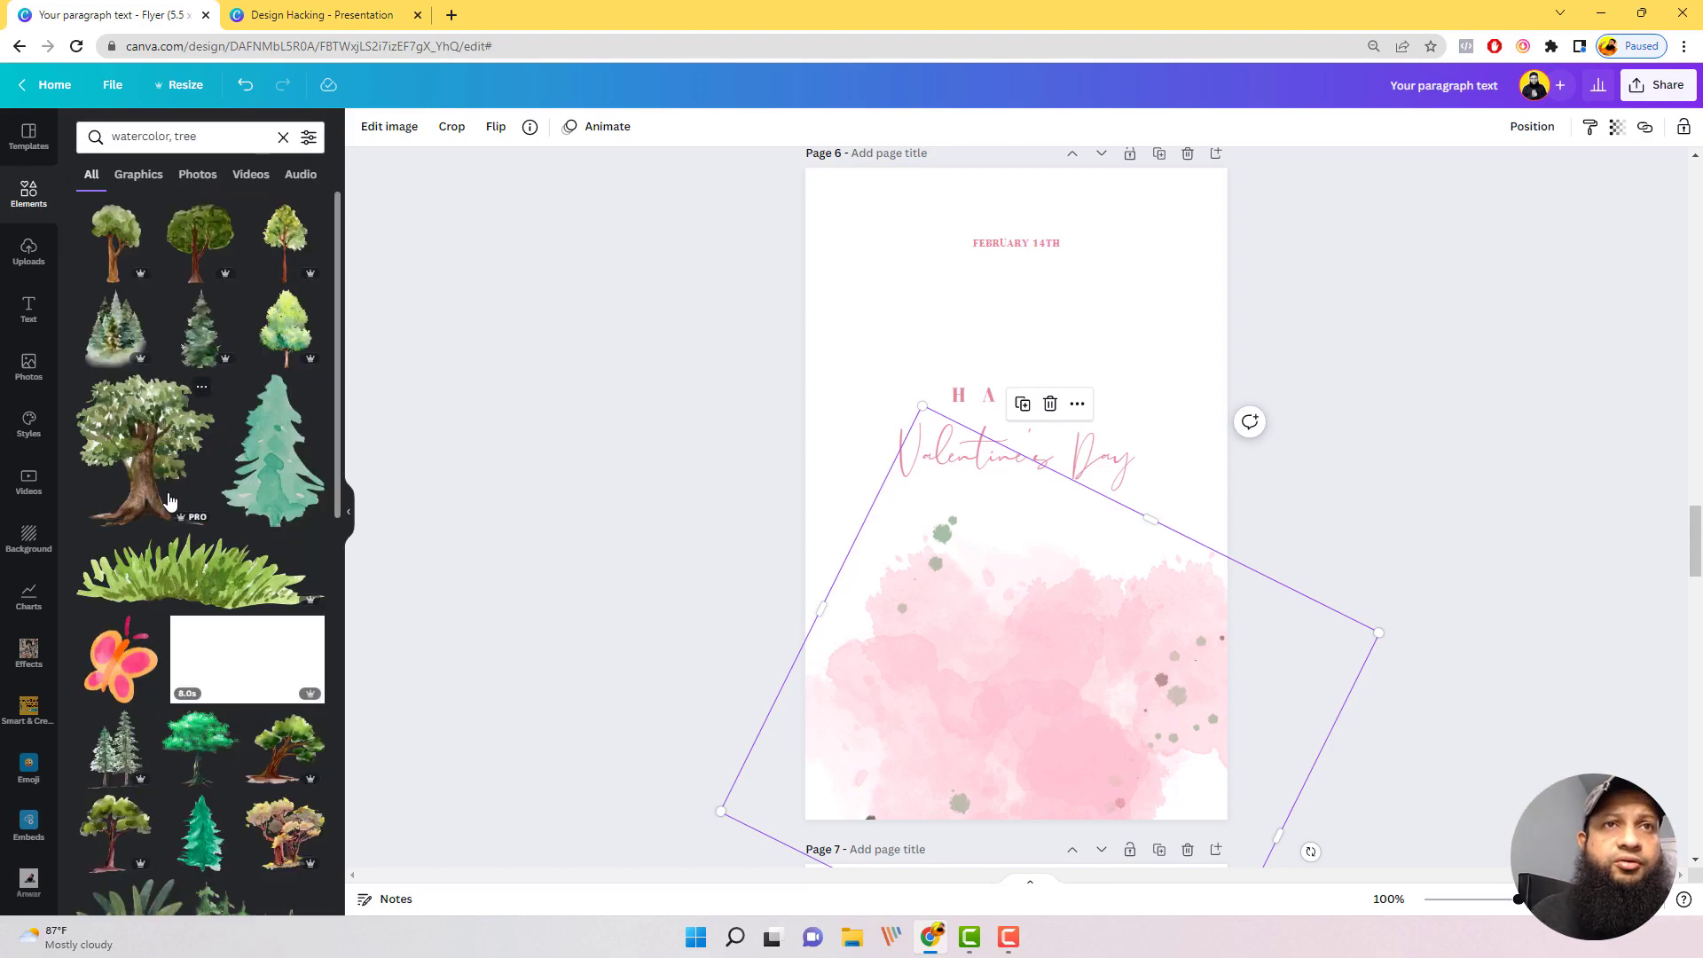
{"action": "scroll", "coordinate": [173, 497], "scroll_direction": "down", "scroll_amount": 3}
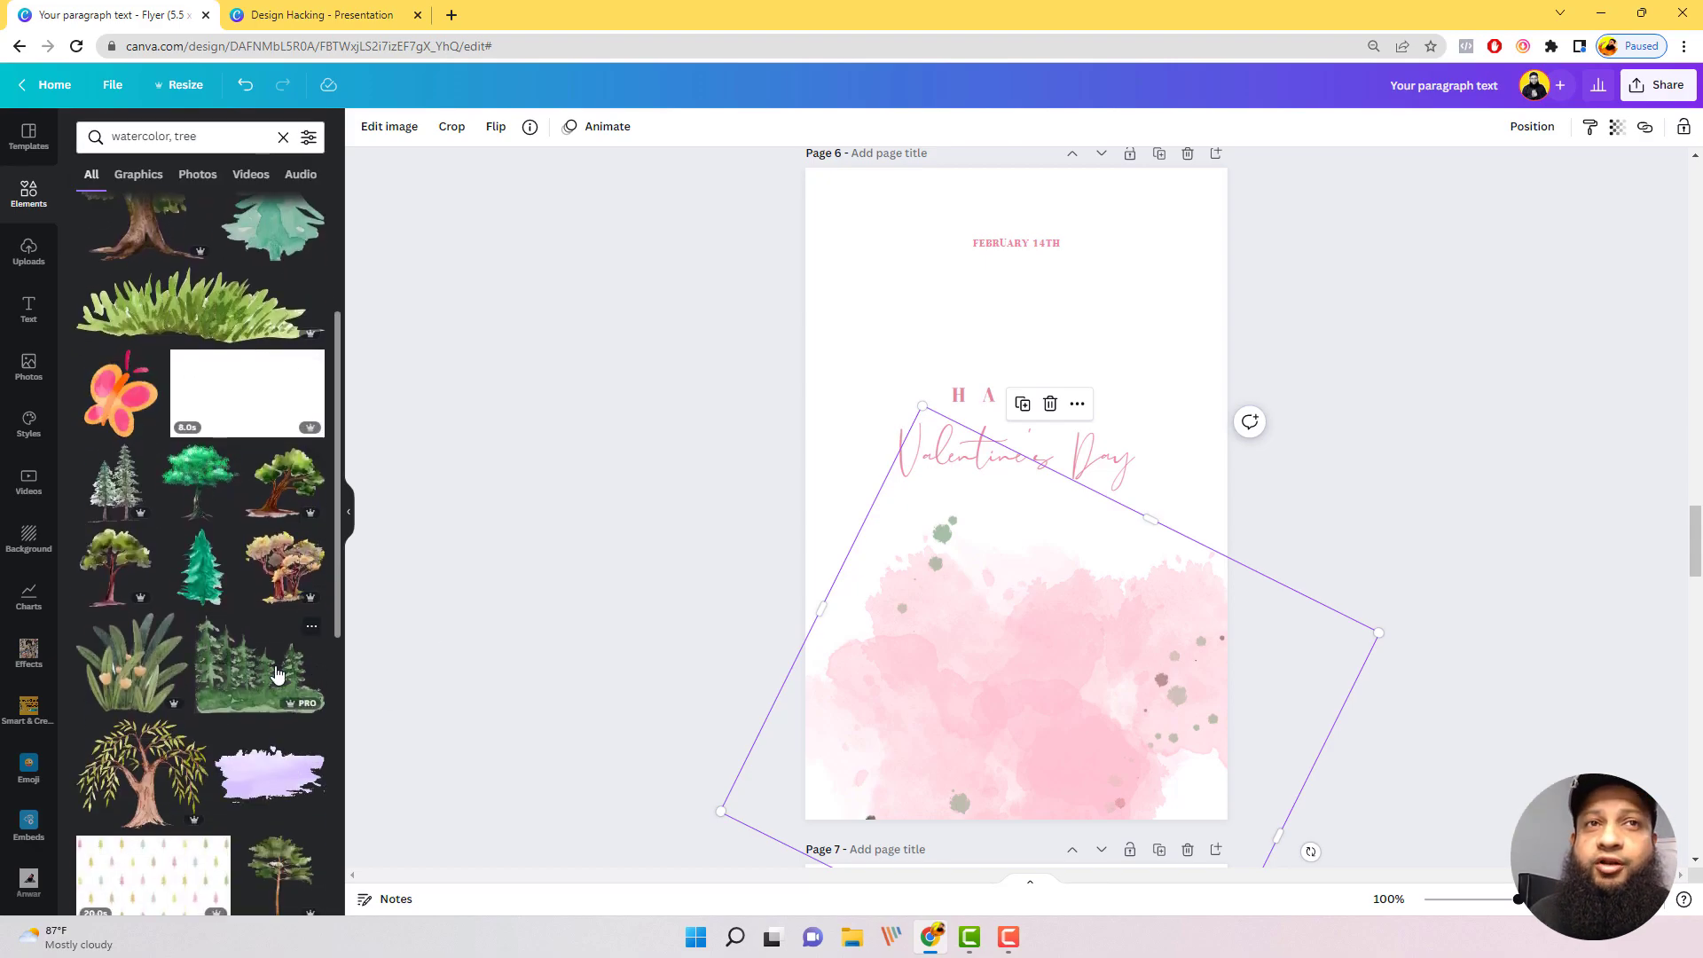
{"action": "scroll", "coordinate": [297, 674], "scroll_direction": "down", "scroll_amount": 2}
{"action": "scroll", "coordinate": [195, 399], "scroll_direction": "up", "scroll_amount": 5}
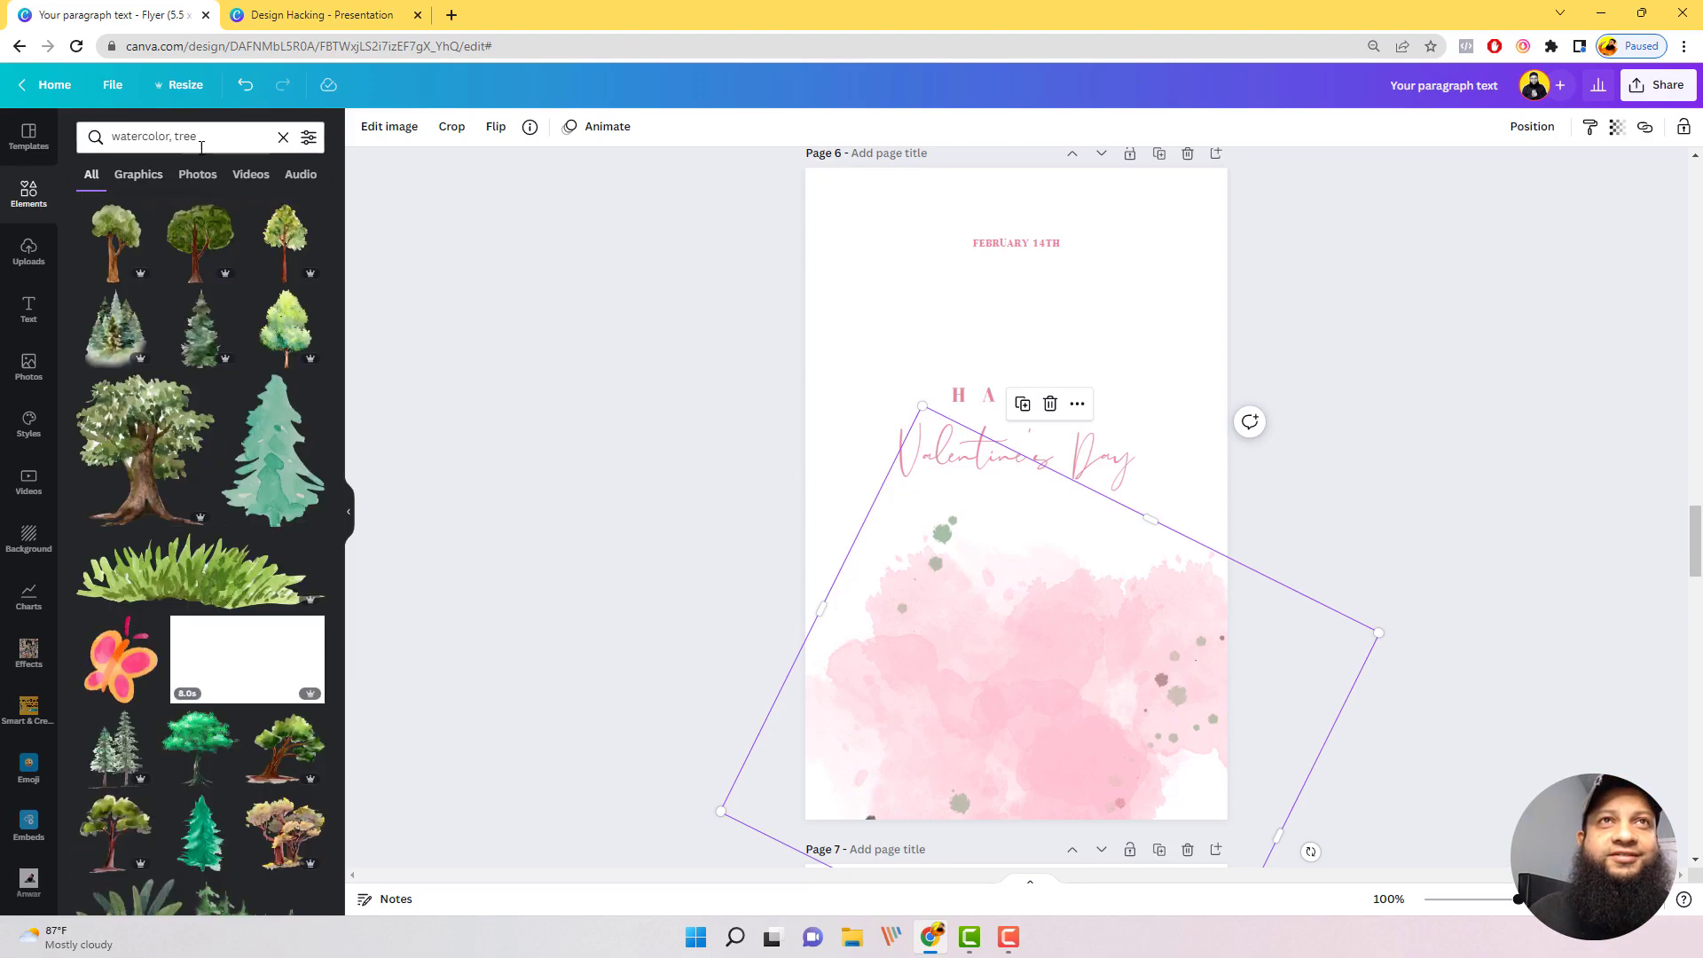
Step: Add the bushy green watercolor tree with a brown trunk, shrunk and placed in the lower right corner of page 6
{"action": "left_click", "coordinate": [175, 134]}
{"action": "double_click", "coordinate": [177, 135]}
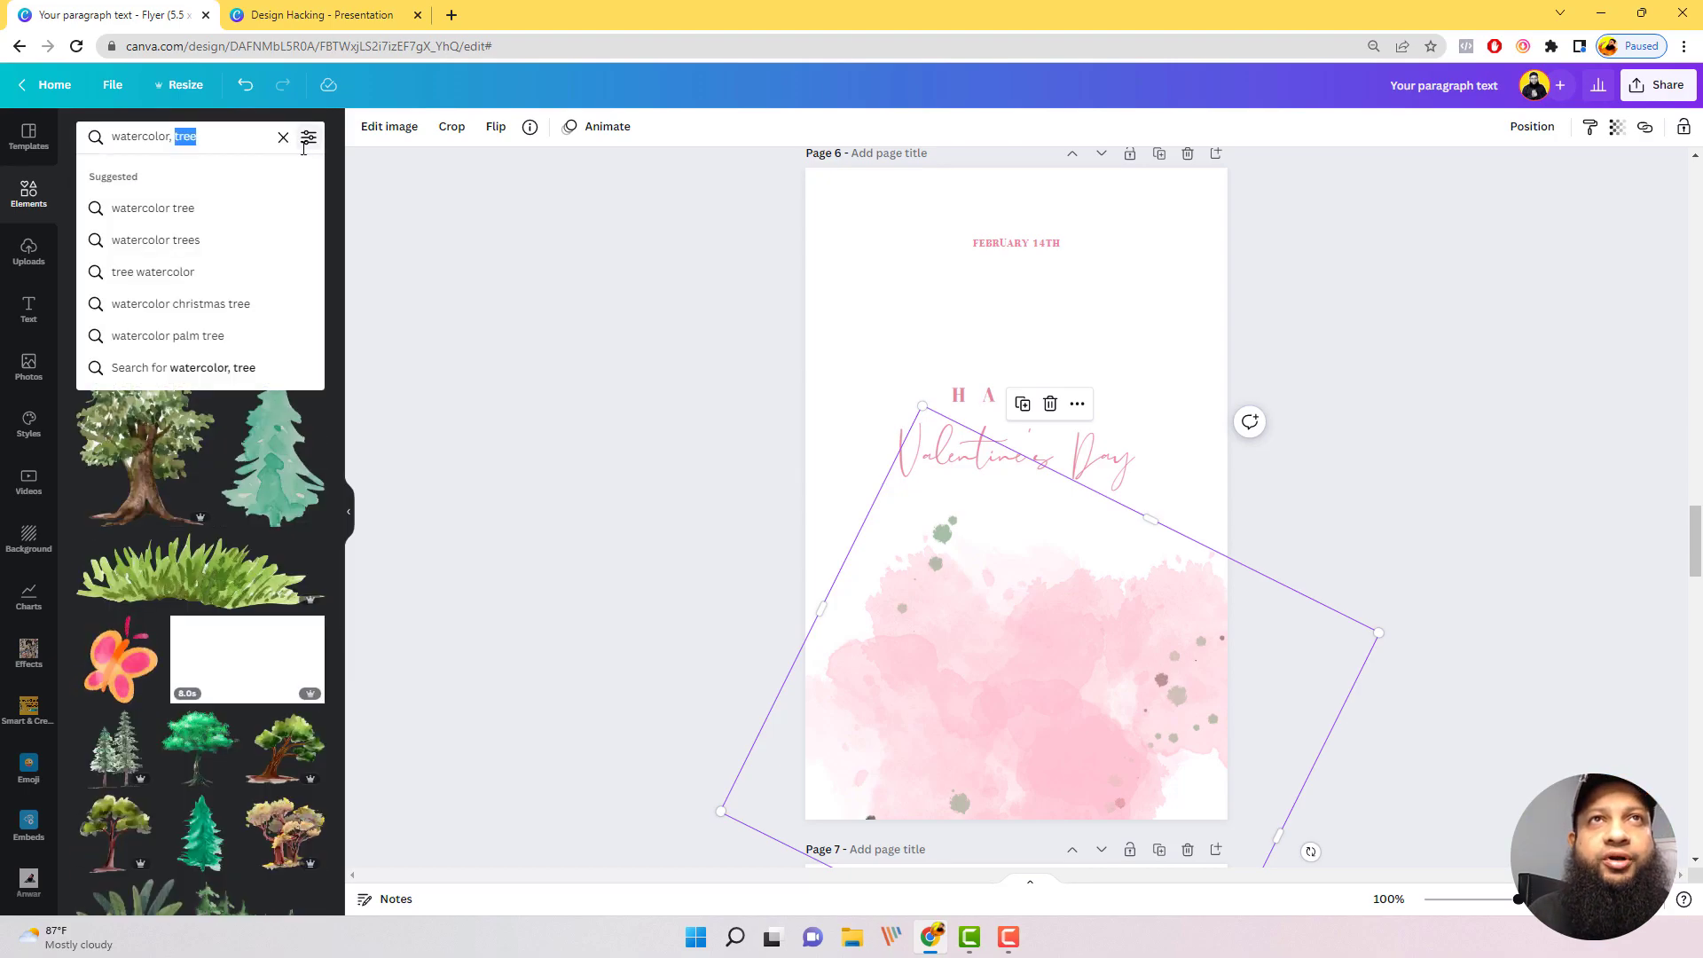
{"action": "scroll", "coordinate": [242, 683], "scroll_direction": "down", "scroll_amount": 3}
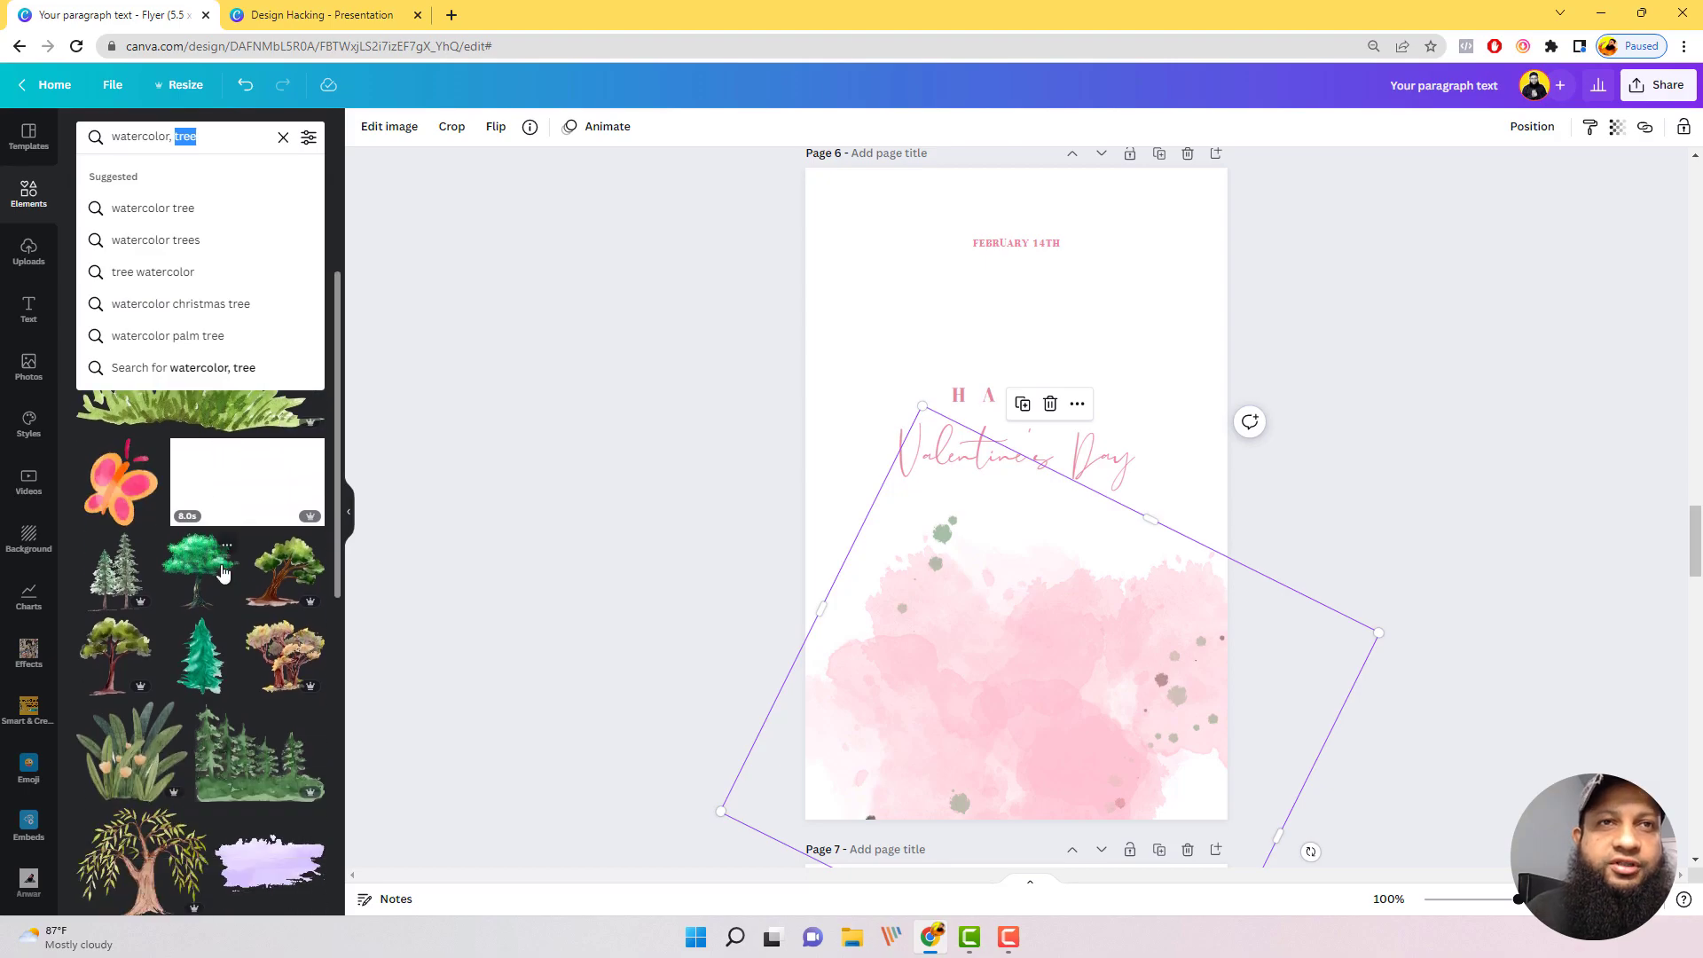
{"action": "scroll", "coordinate": [242, 691], "scroll_direction": "down", "scroll_amount": 4}
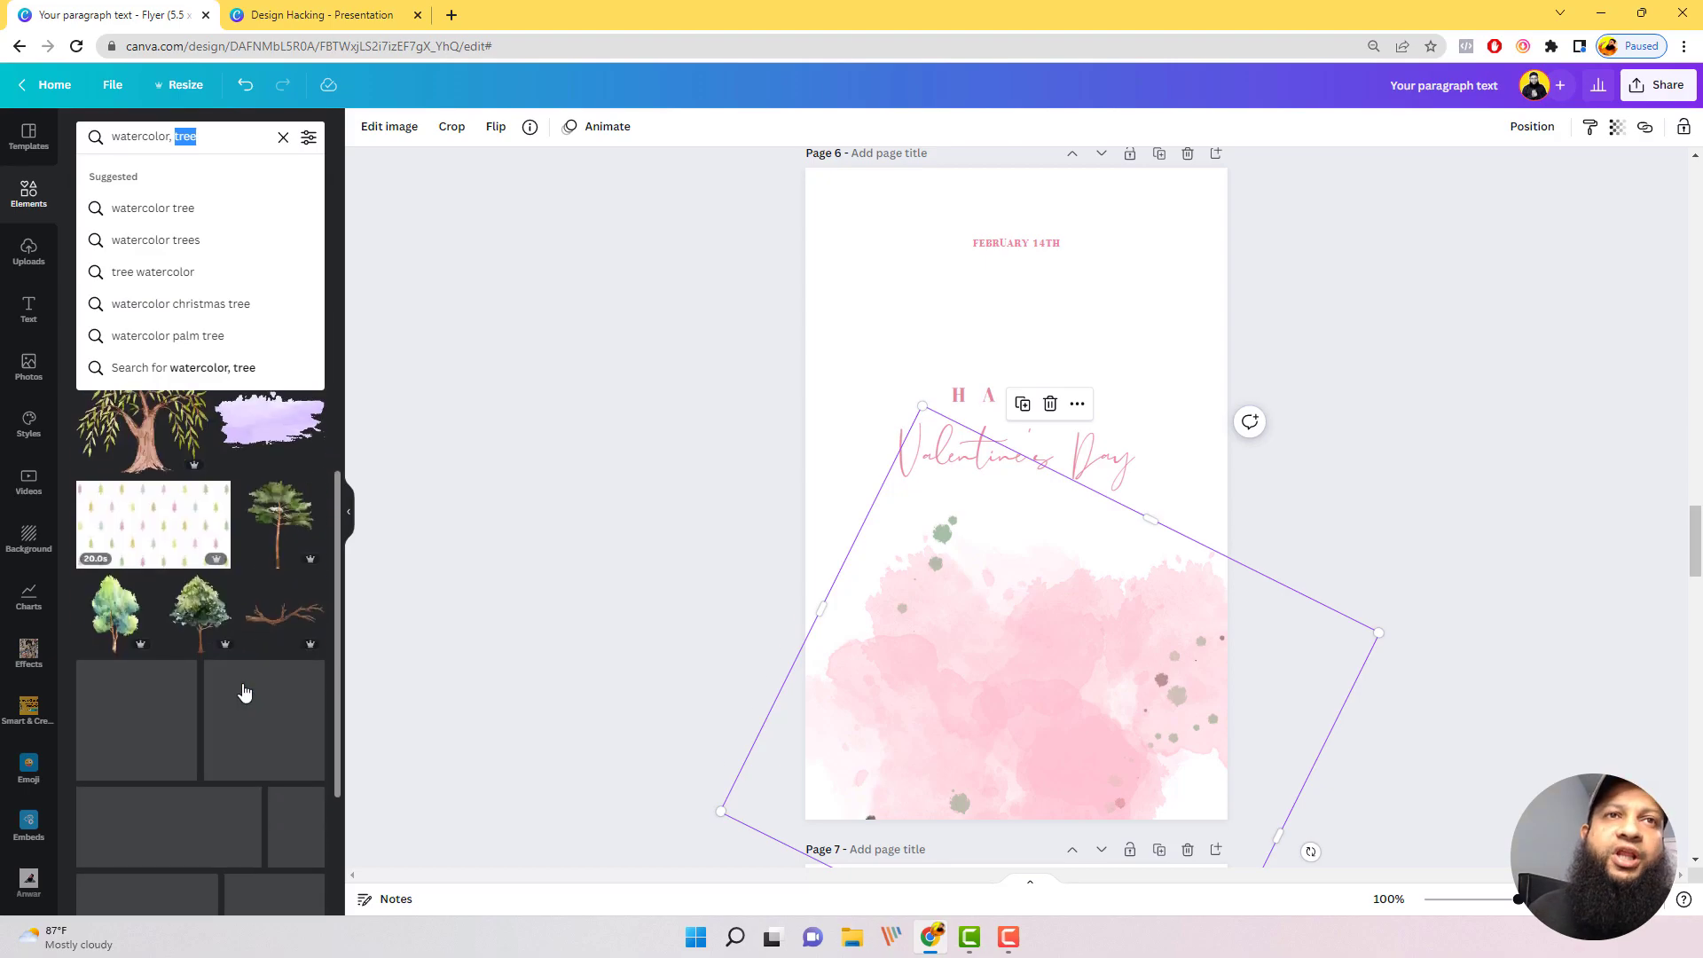
{"action": "left_click", "coordinate": [197, 617]}
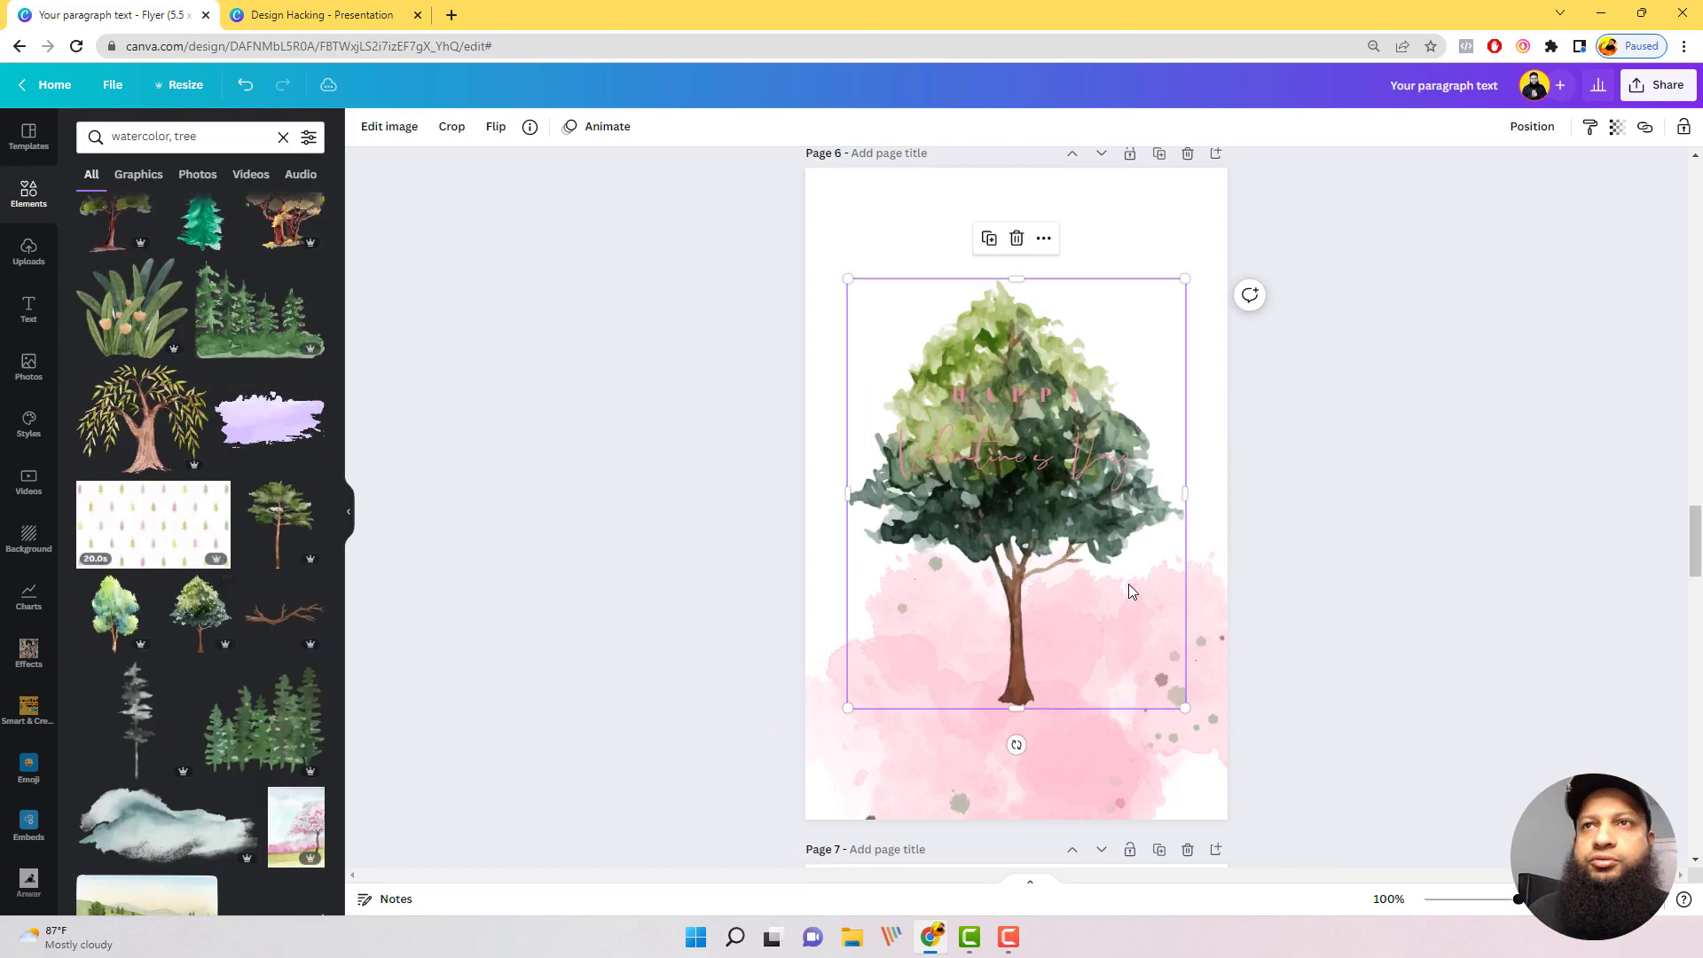
{"action": "left_click", "coordinate": [1031, 504]}
{"action": "left_click_drag", "start_coordinate": [1022, 572], "coordinate": [1140, 687]}
Step: Go to the Vegan Food flyer on page 7 and search the elements for "pattern"
{"action": "scroll", "coordinate": [1286, 424], "scroll_direction": "down", "scroll_amount": 5}
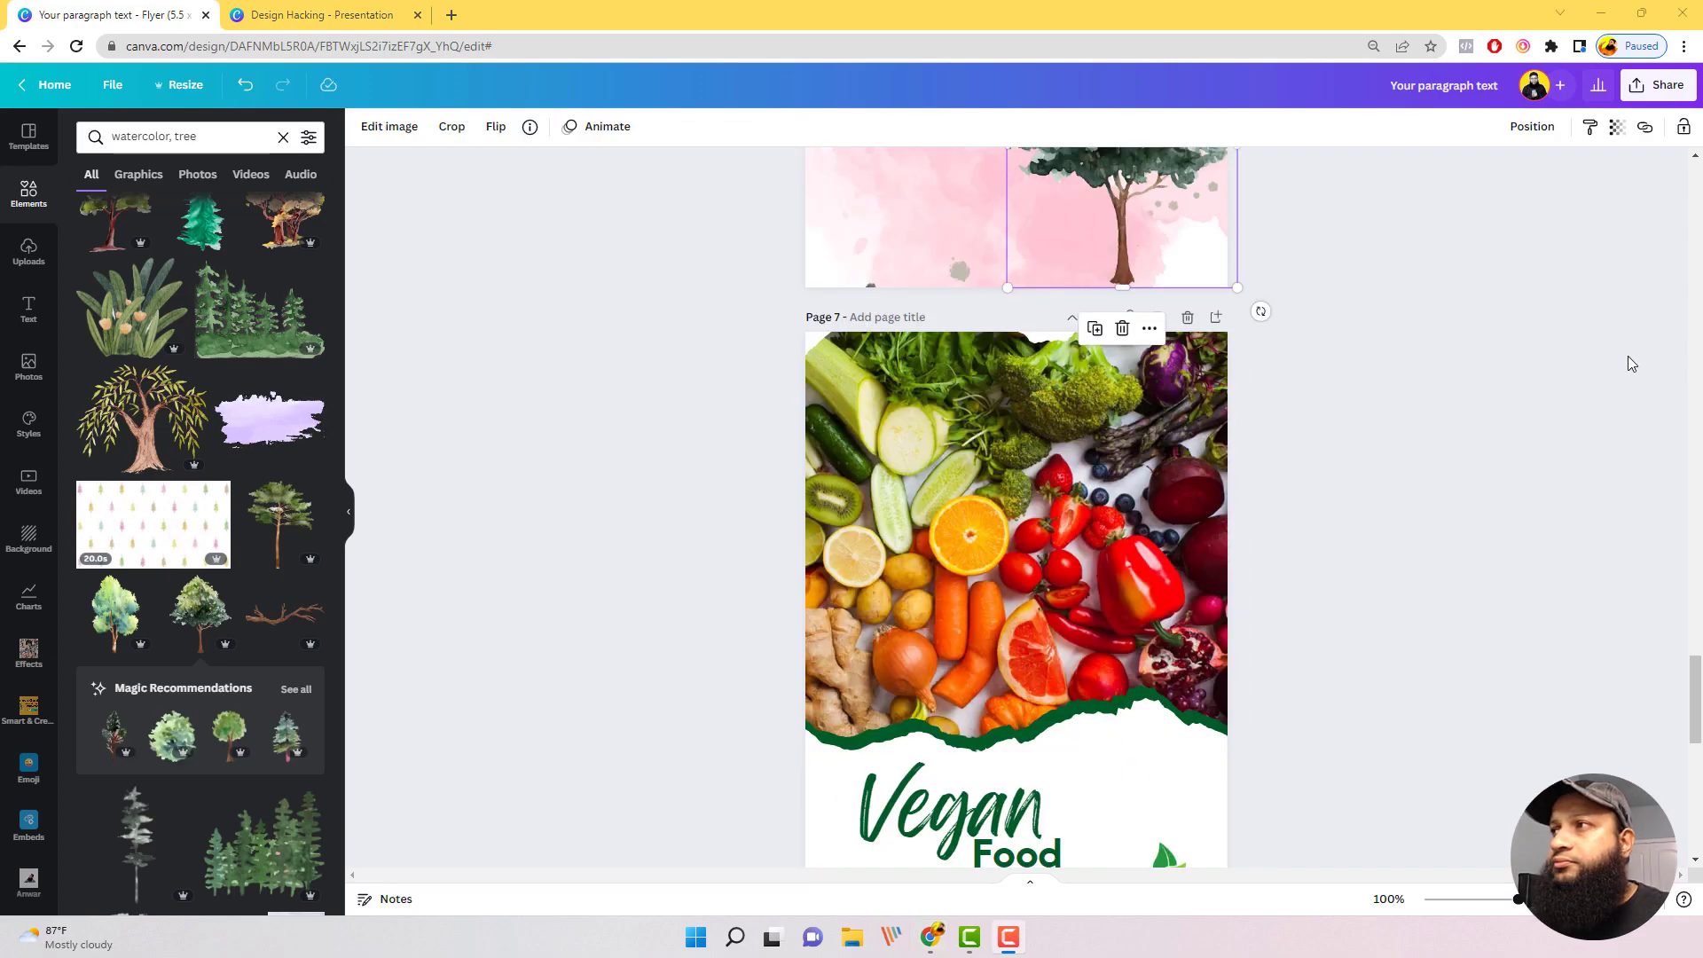
{"action": "scroll", "coordinate": [1357, 365], "scroll_direction": "down", "scroll_amount": 3}
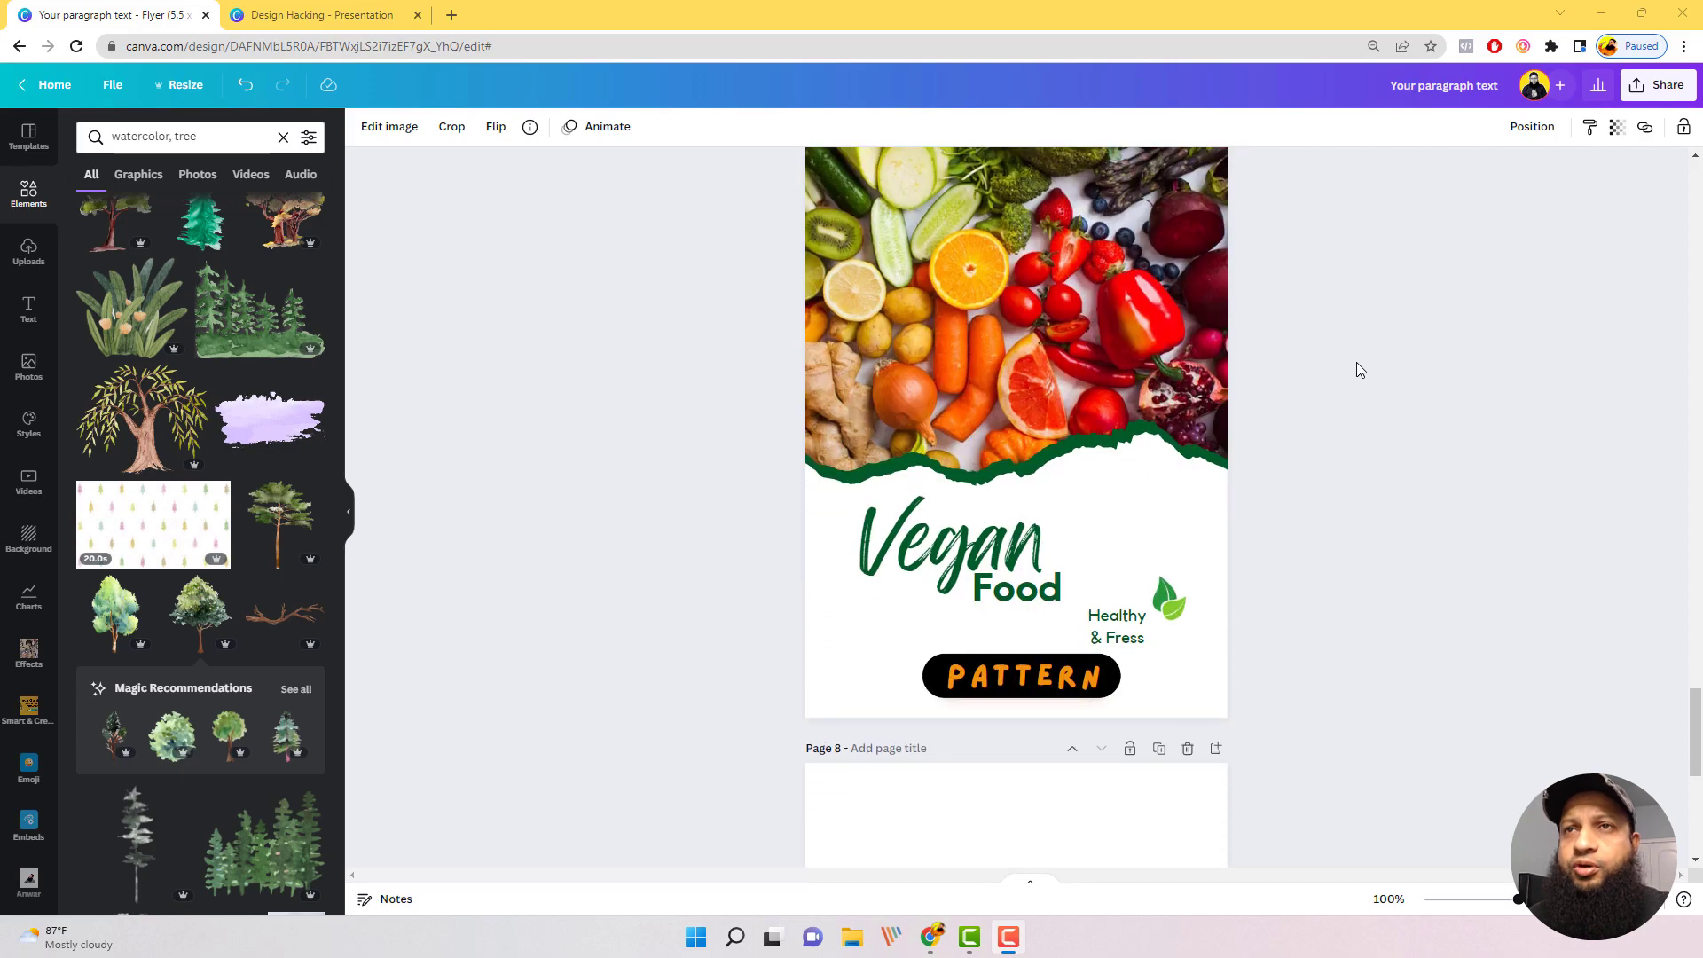
{"action": "scroll", "coordinate": [1360, 369], "scroll_direction": "up", "scroll_amount": 1}
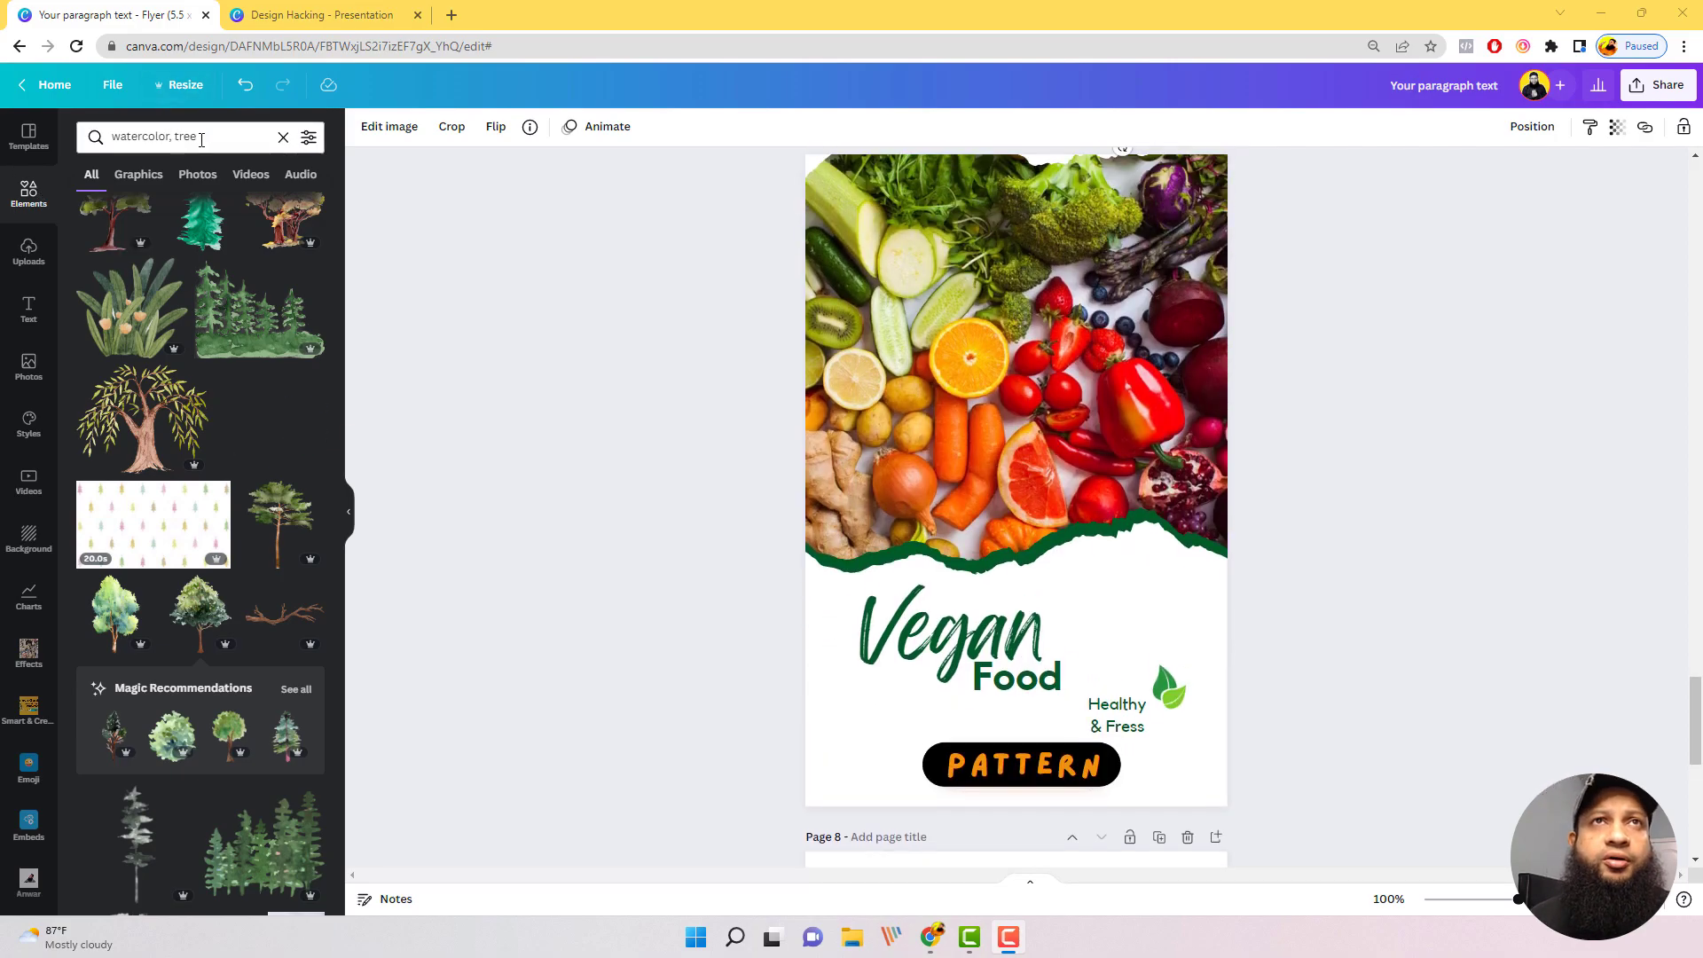
{"action": "left_click", "coordinate": [160, 137]}
{"action": "type", "text": "pattern"}
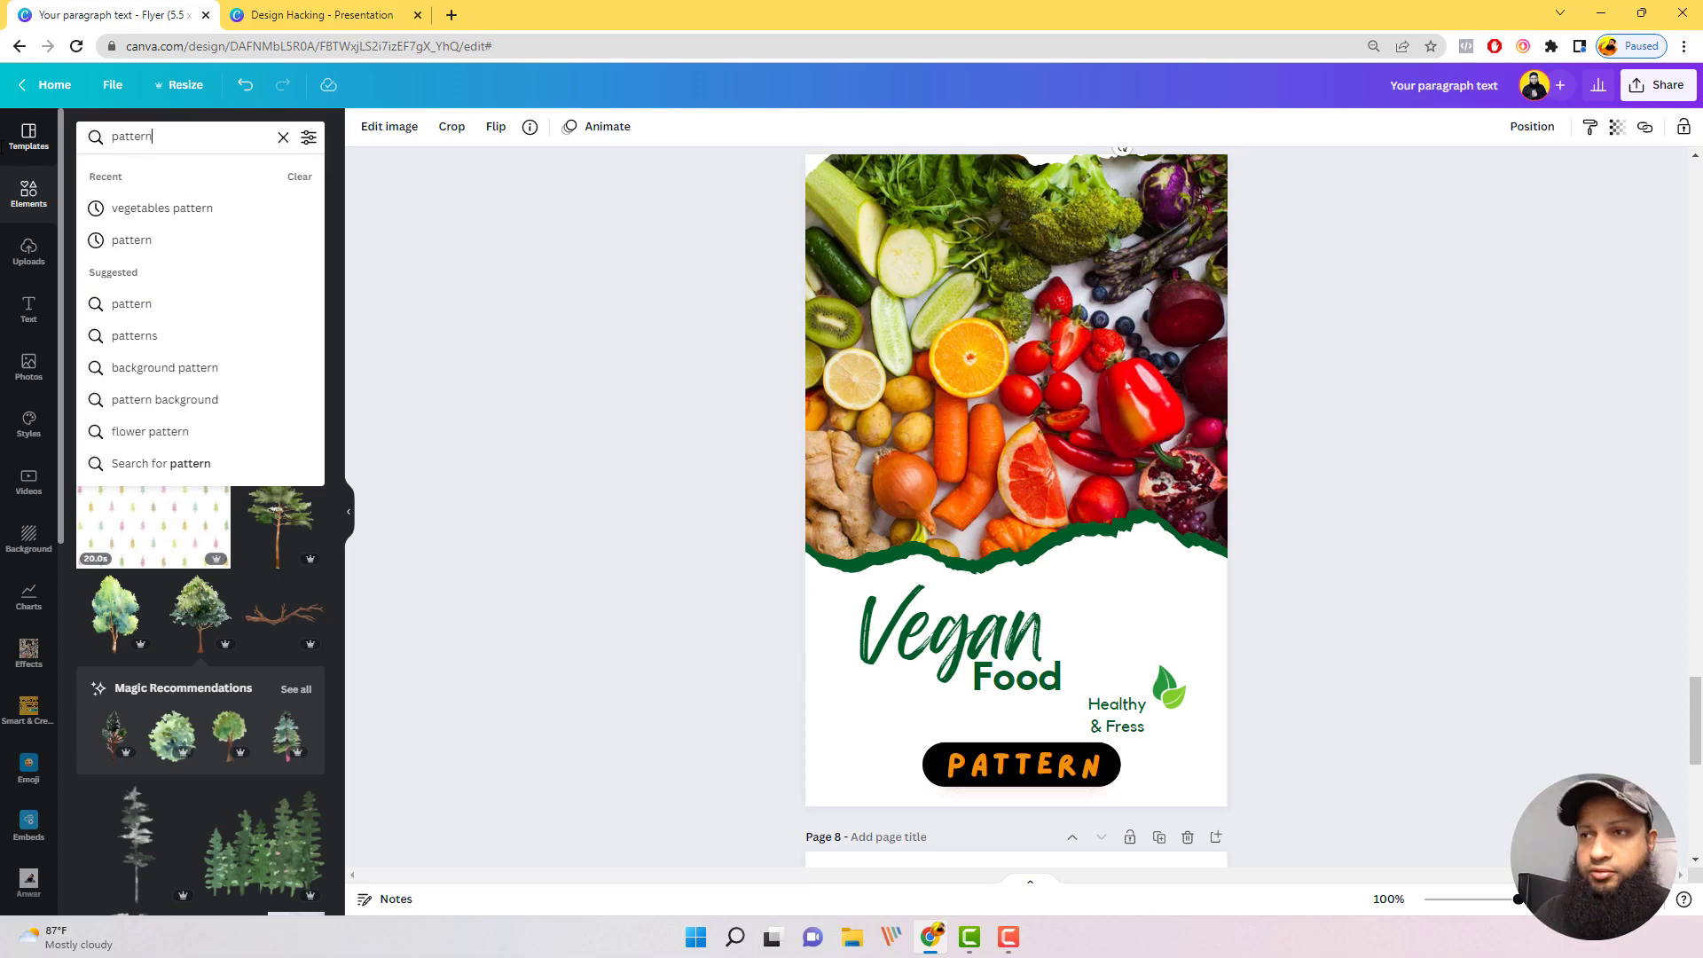
{"action": "key", "text": "Return"}
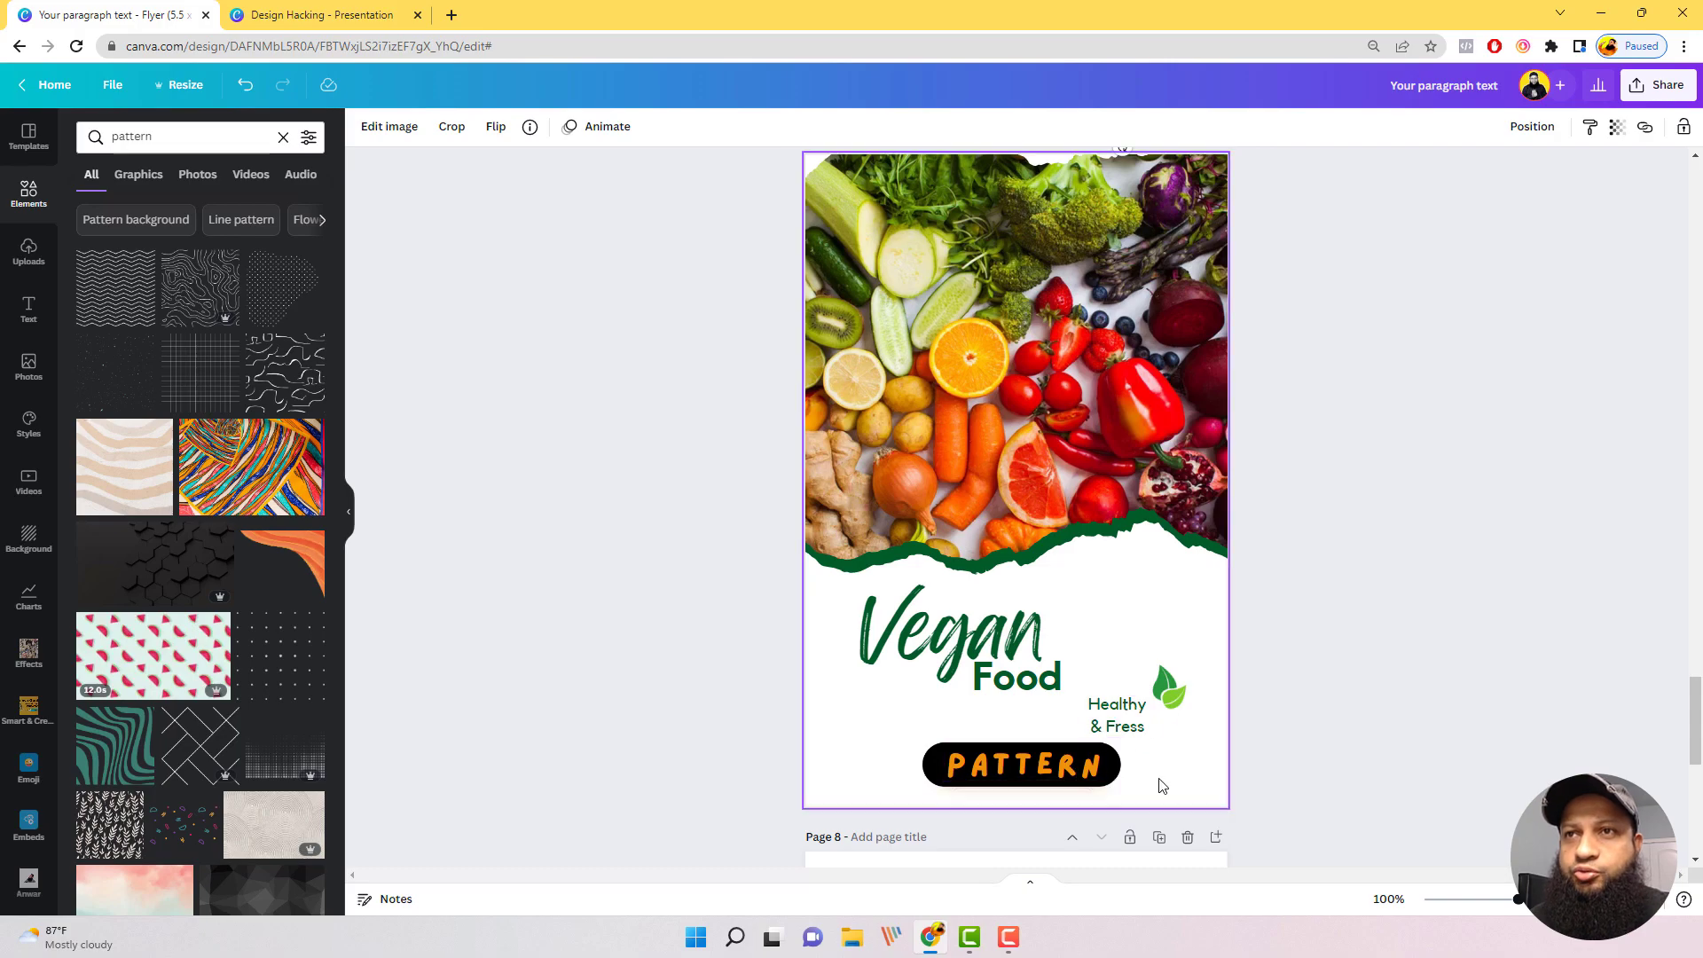
Step: Delete the PATTERN label from the Vegan Food flyer
{"action": "left_click", "coordinate": [1082, 768]}
{"action": "key", "text": "Delete"}
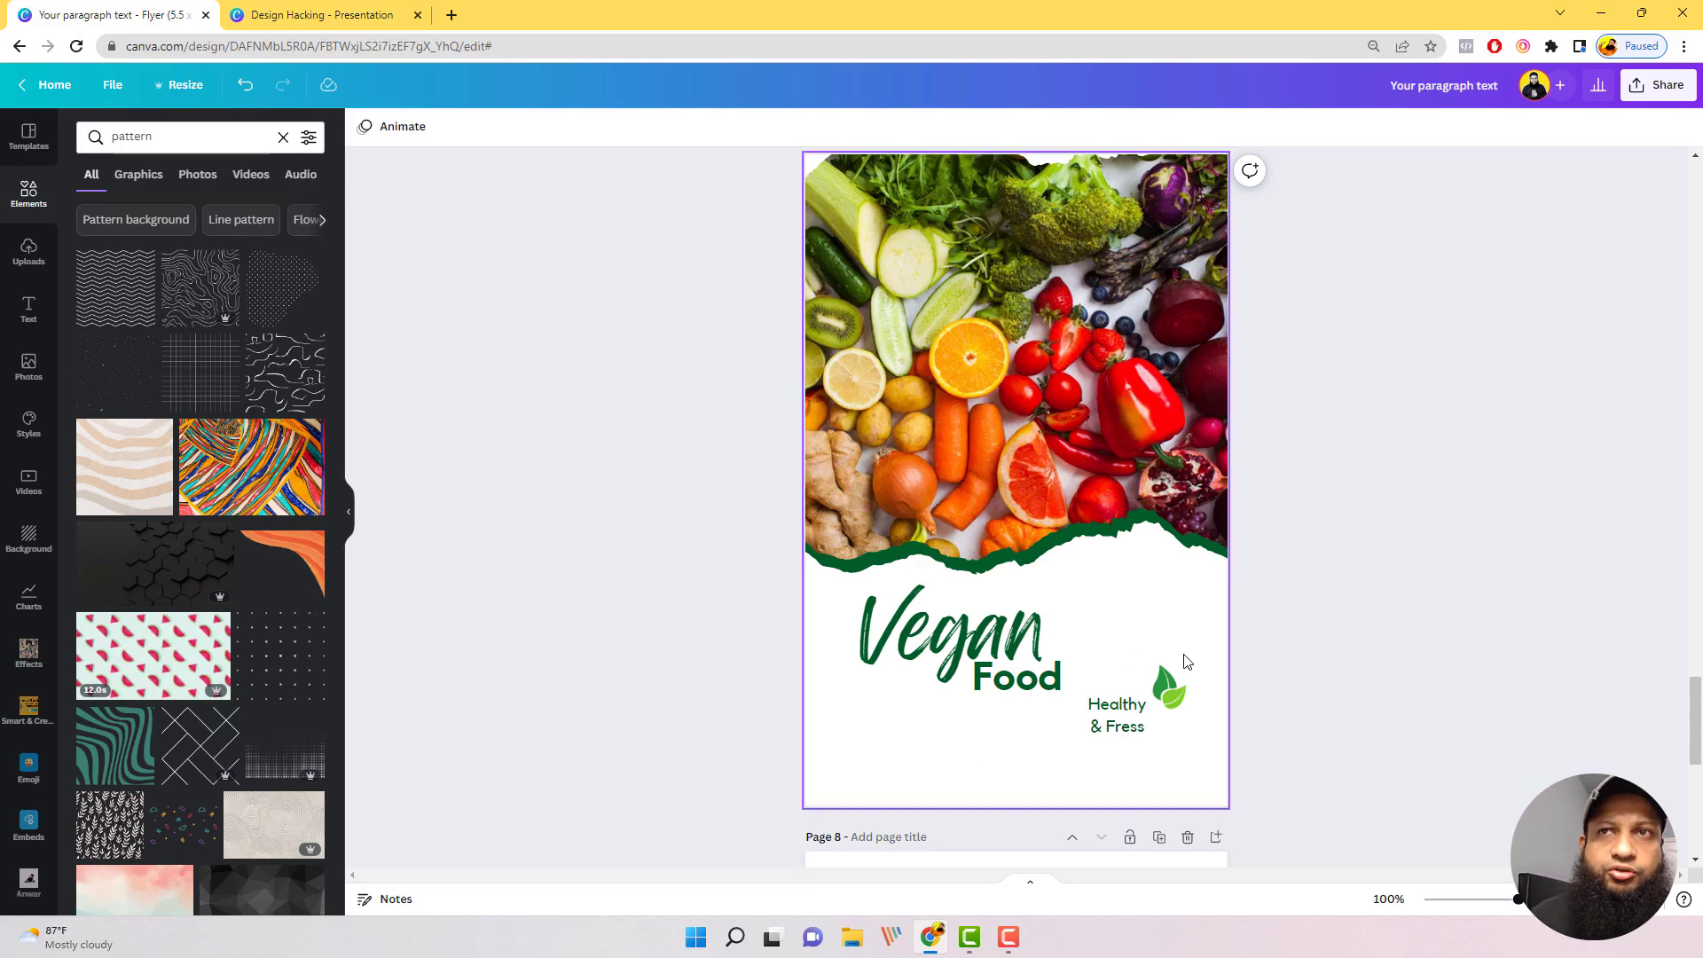
{"action": "scroll", "coordinate": [1234, 583], "scroll_direction": "up", "scroll_amount": 1}
{"action": "scroll", "coordinate": [1209, 581], "scroll_direction": "down", "scroll_amount": 1}
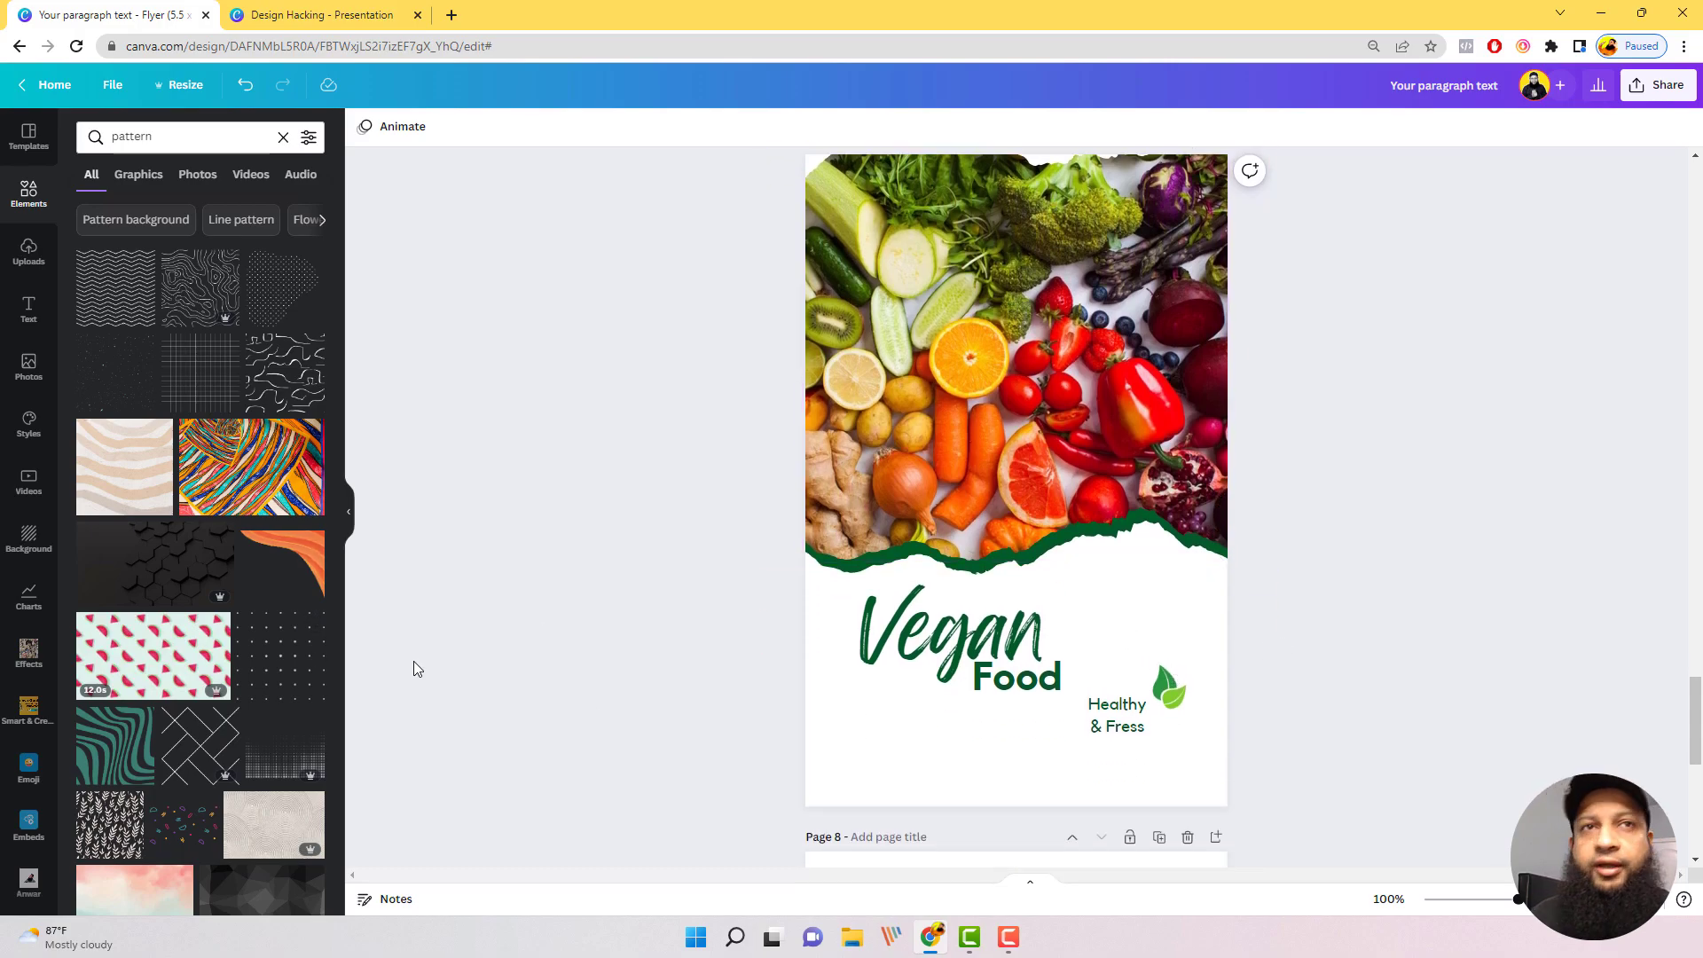
Step: Try the pattern of small scattered colorful shapes on the lower part of the Vegan Food flyer
{"action": "scroll", "coordinate": [222, 574], "scroll_direction": "down", "scroll_amount": 4}
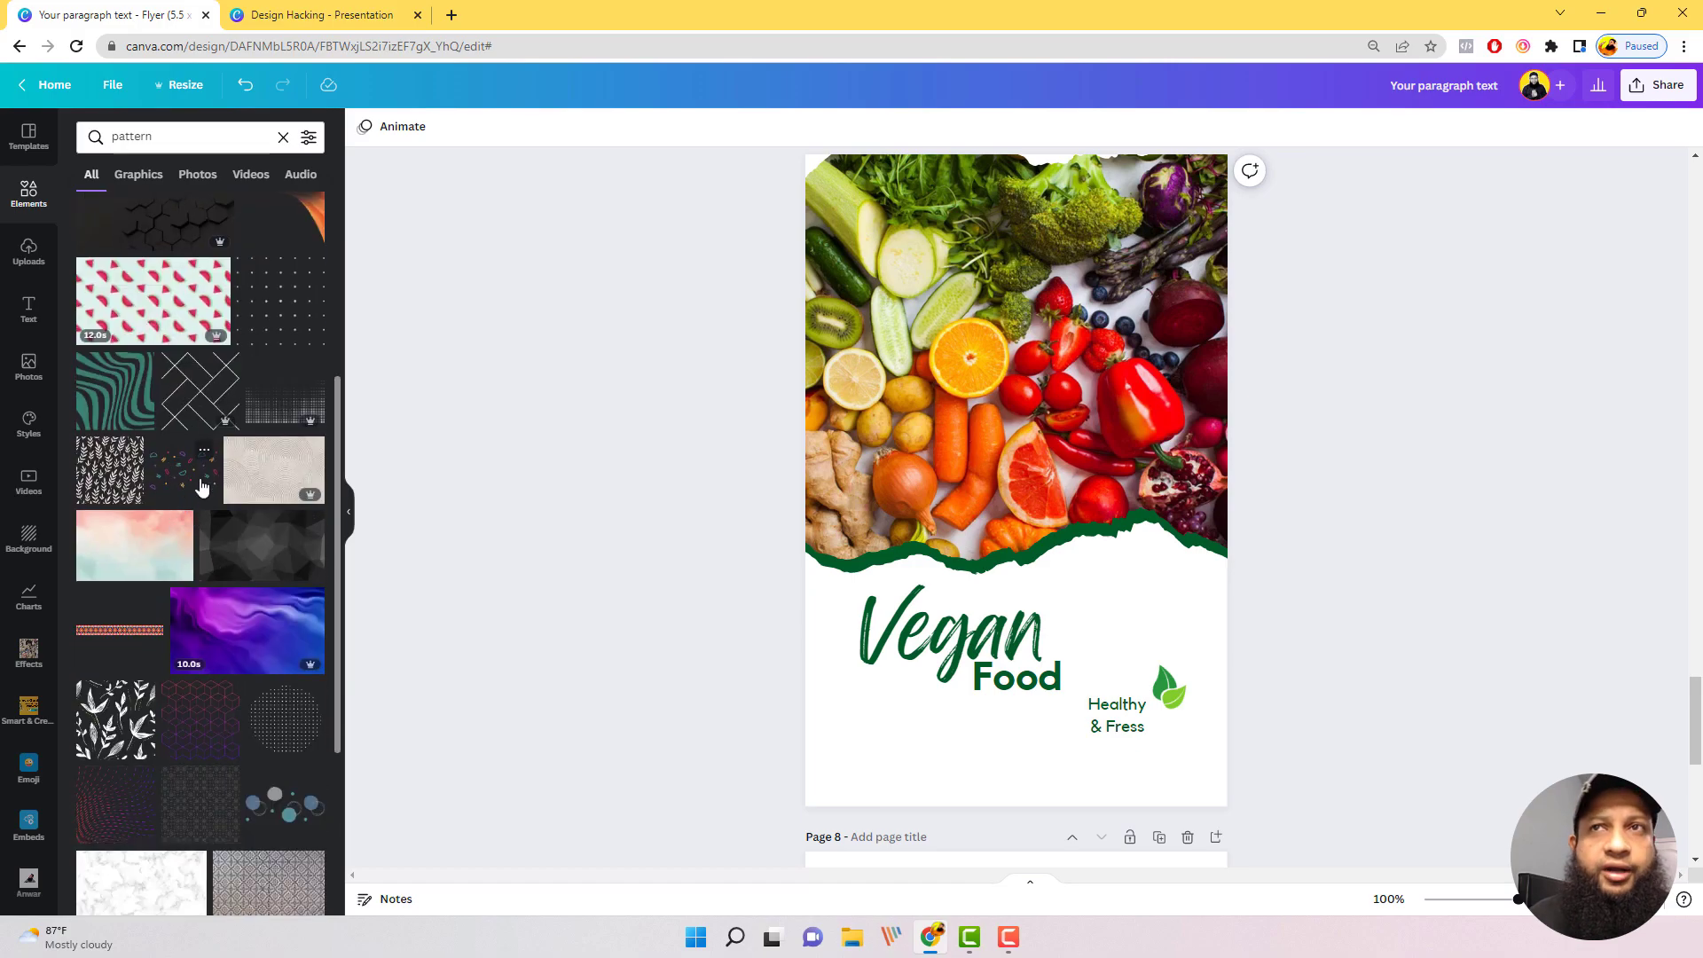
{"action": "left_click", "coordinate": [202, 486]}
{"action": "left_click_drag", "start_coordinate": [1077, 594], "coordinate": [1258, 635]}
{"action": "left_click", "coordinate": [1258, 635]}
Step: Search the elements for "pattern, vegetables"
{"action": "left_click", "coordinate": [215, 138]}
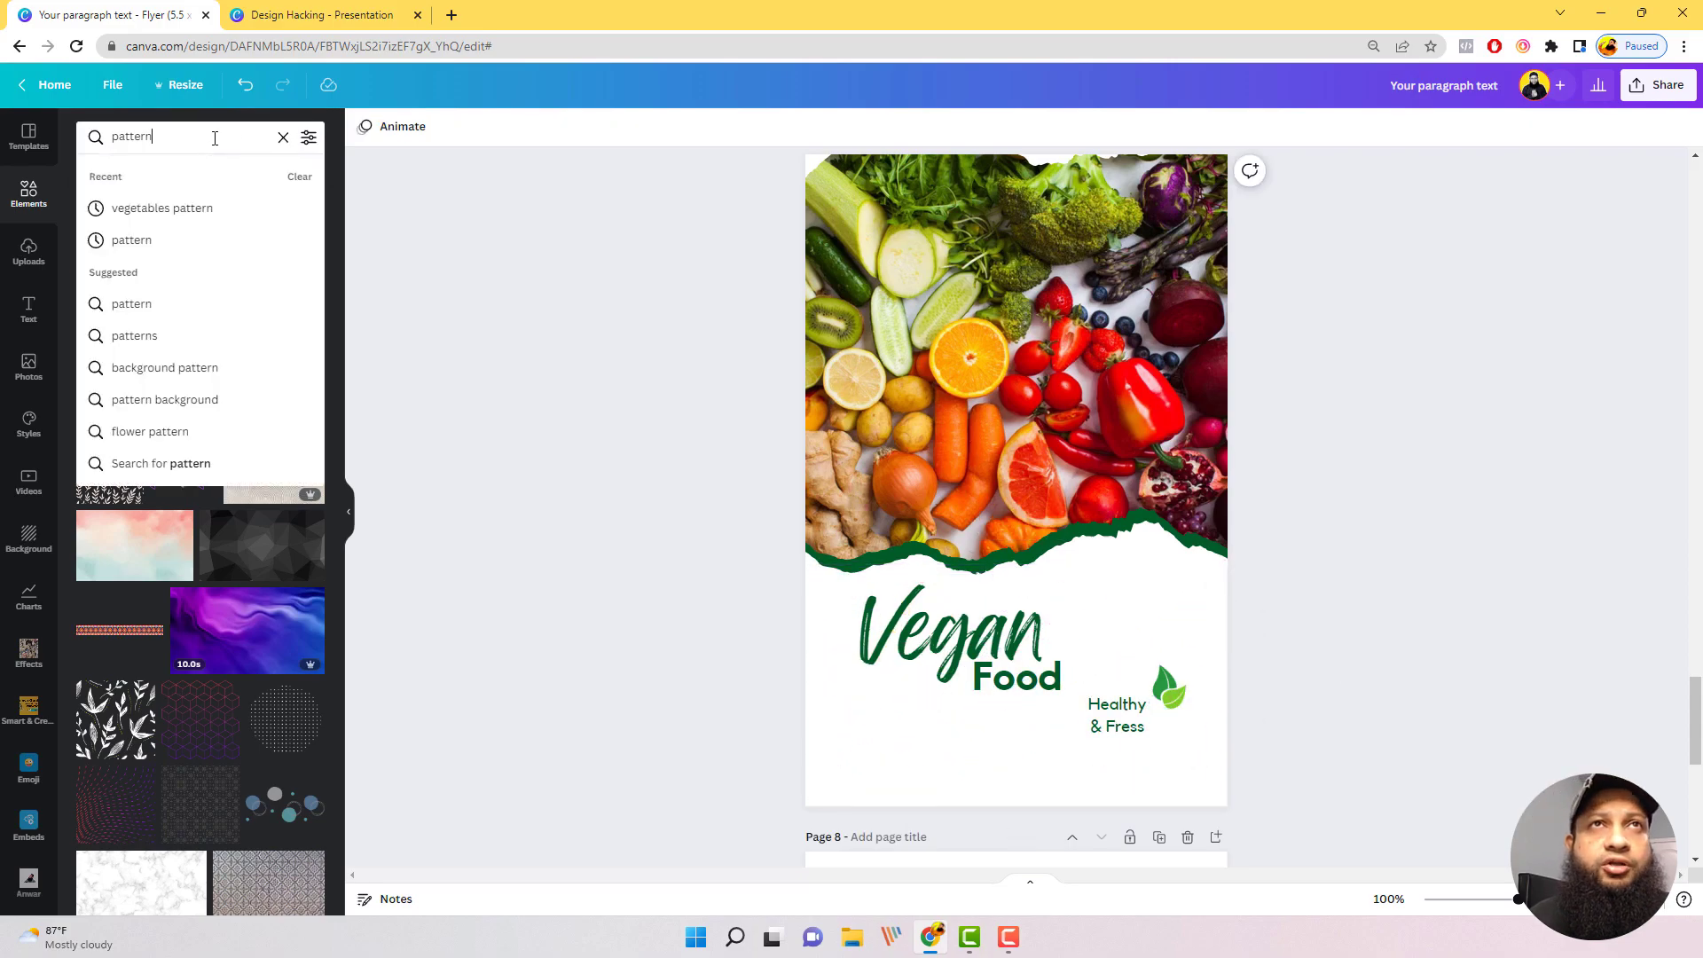
{"action": "type", "text": ", ve"}
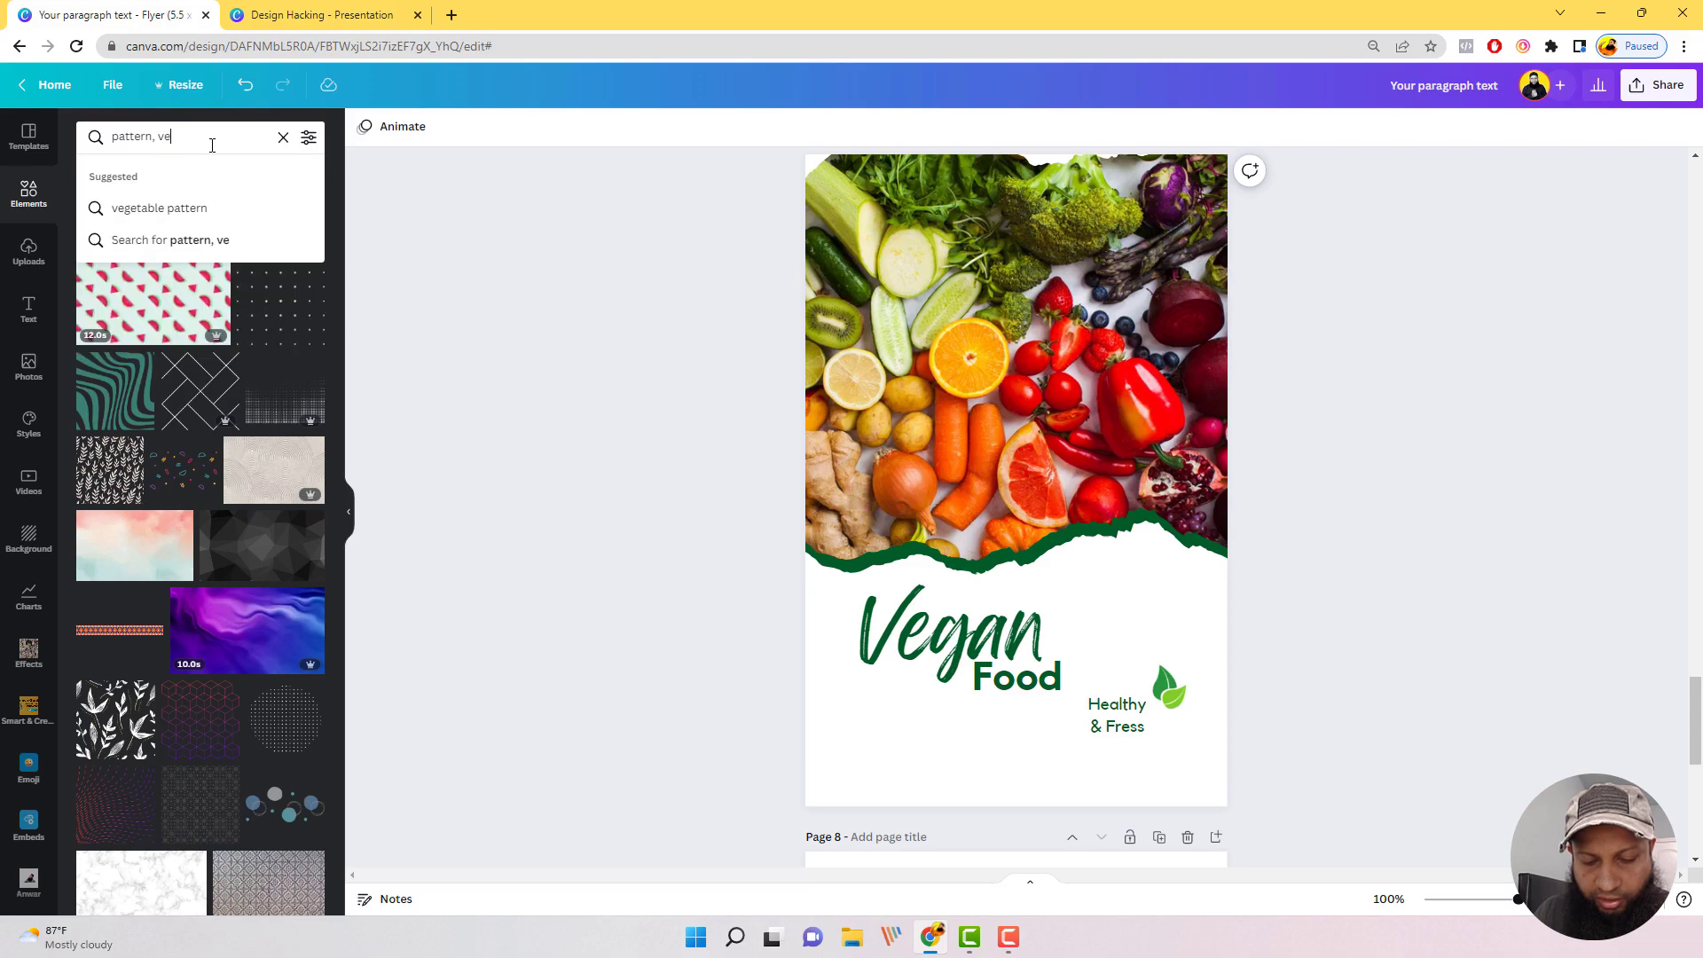
{"action": "type", "text": "getable"}
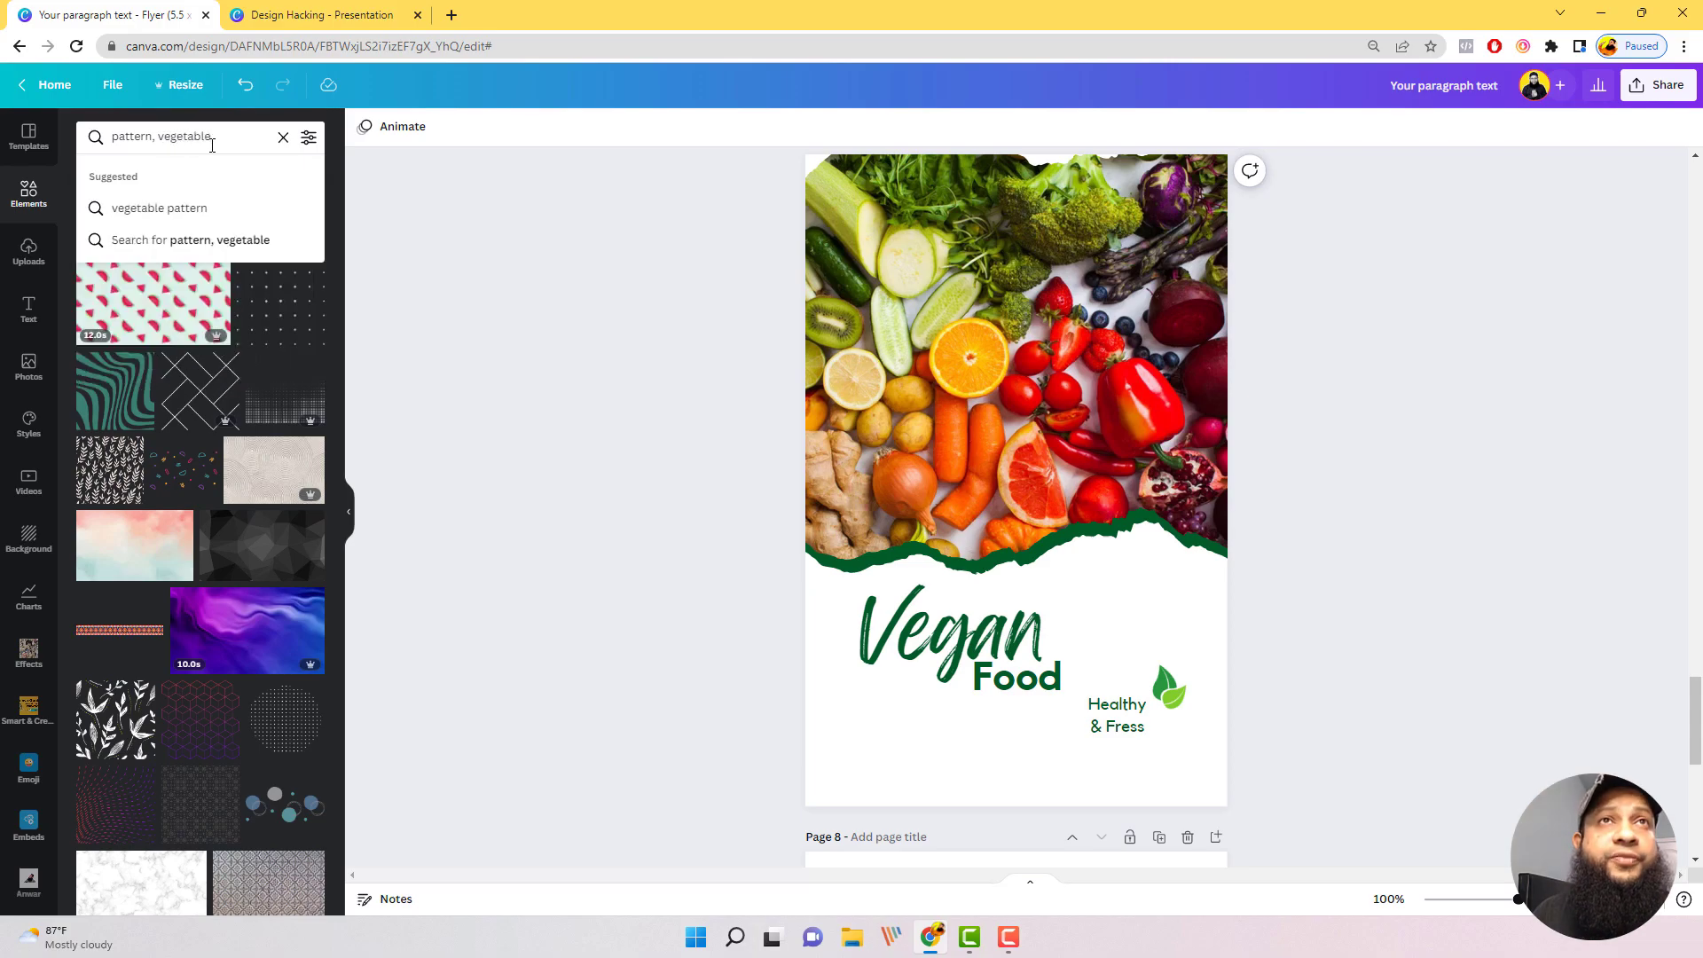
{"action": "type", "text": "s"}
{"action": "key", "text": "Return"}
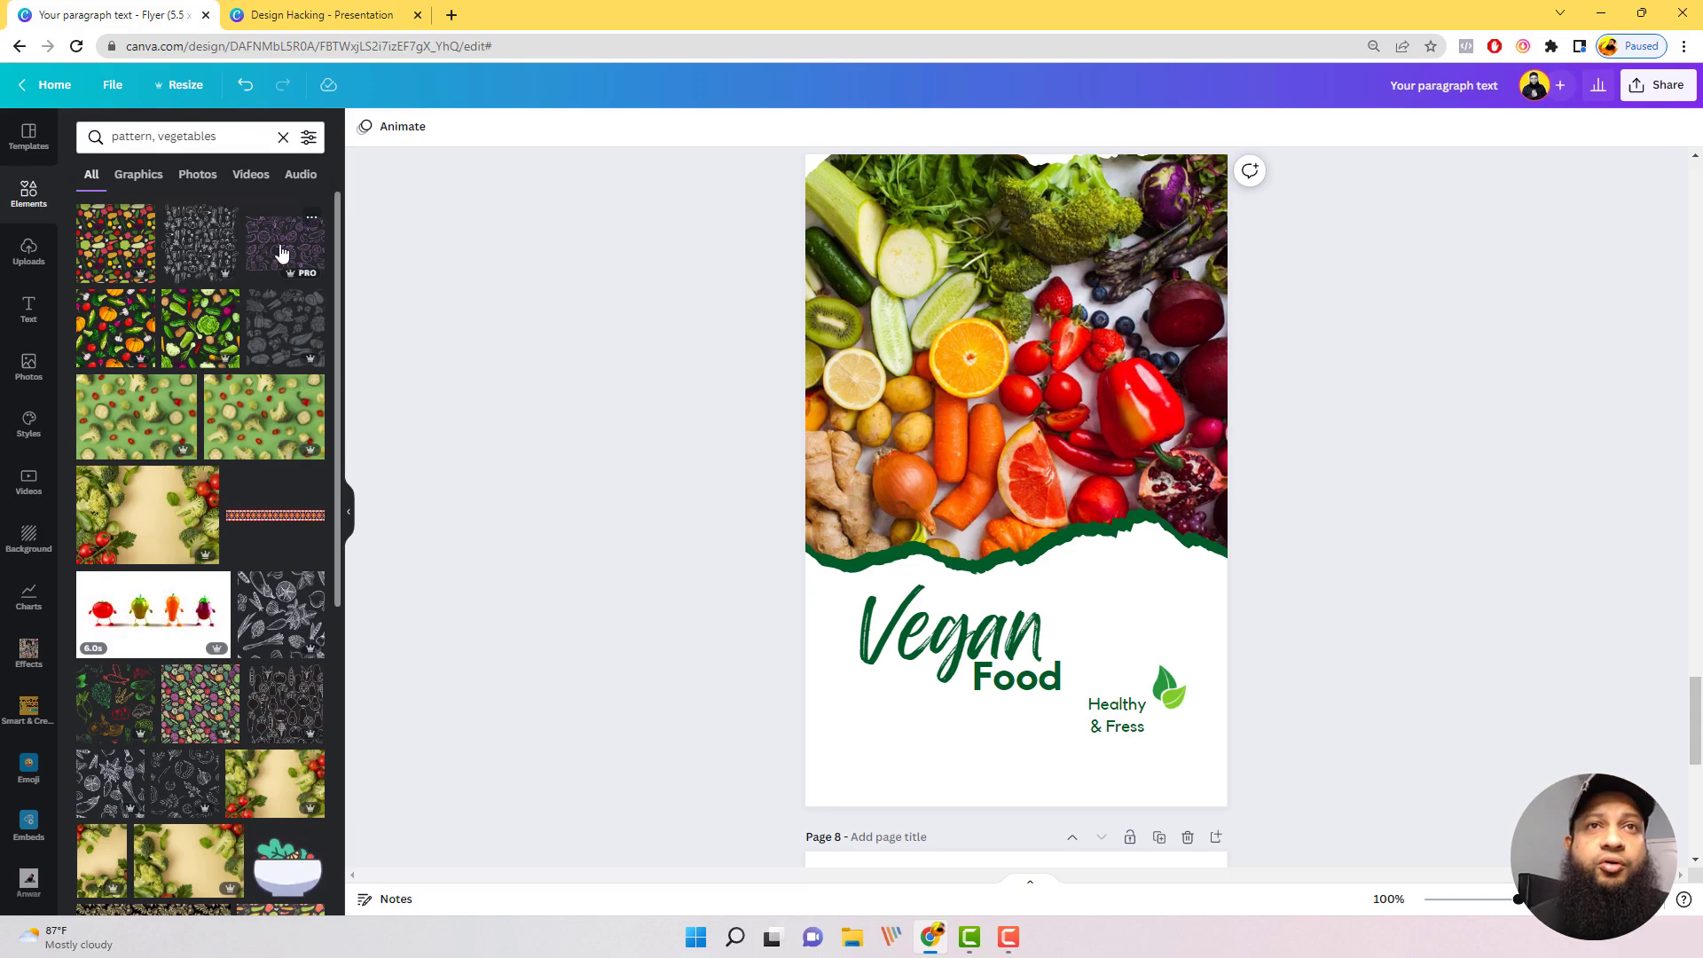
Step: Try the purple vegetable outline pattern and the dark gray vegetable pattern on the Vegan Food flyer's white area, deleting each
{"action": "left_click_drag", "start_coordinate": [1022, 507], "coordinate": [926, 697]}
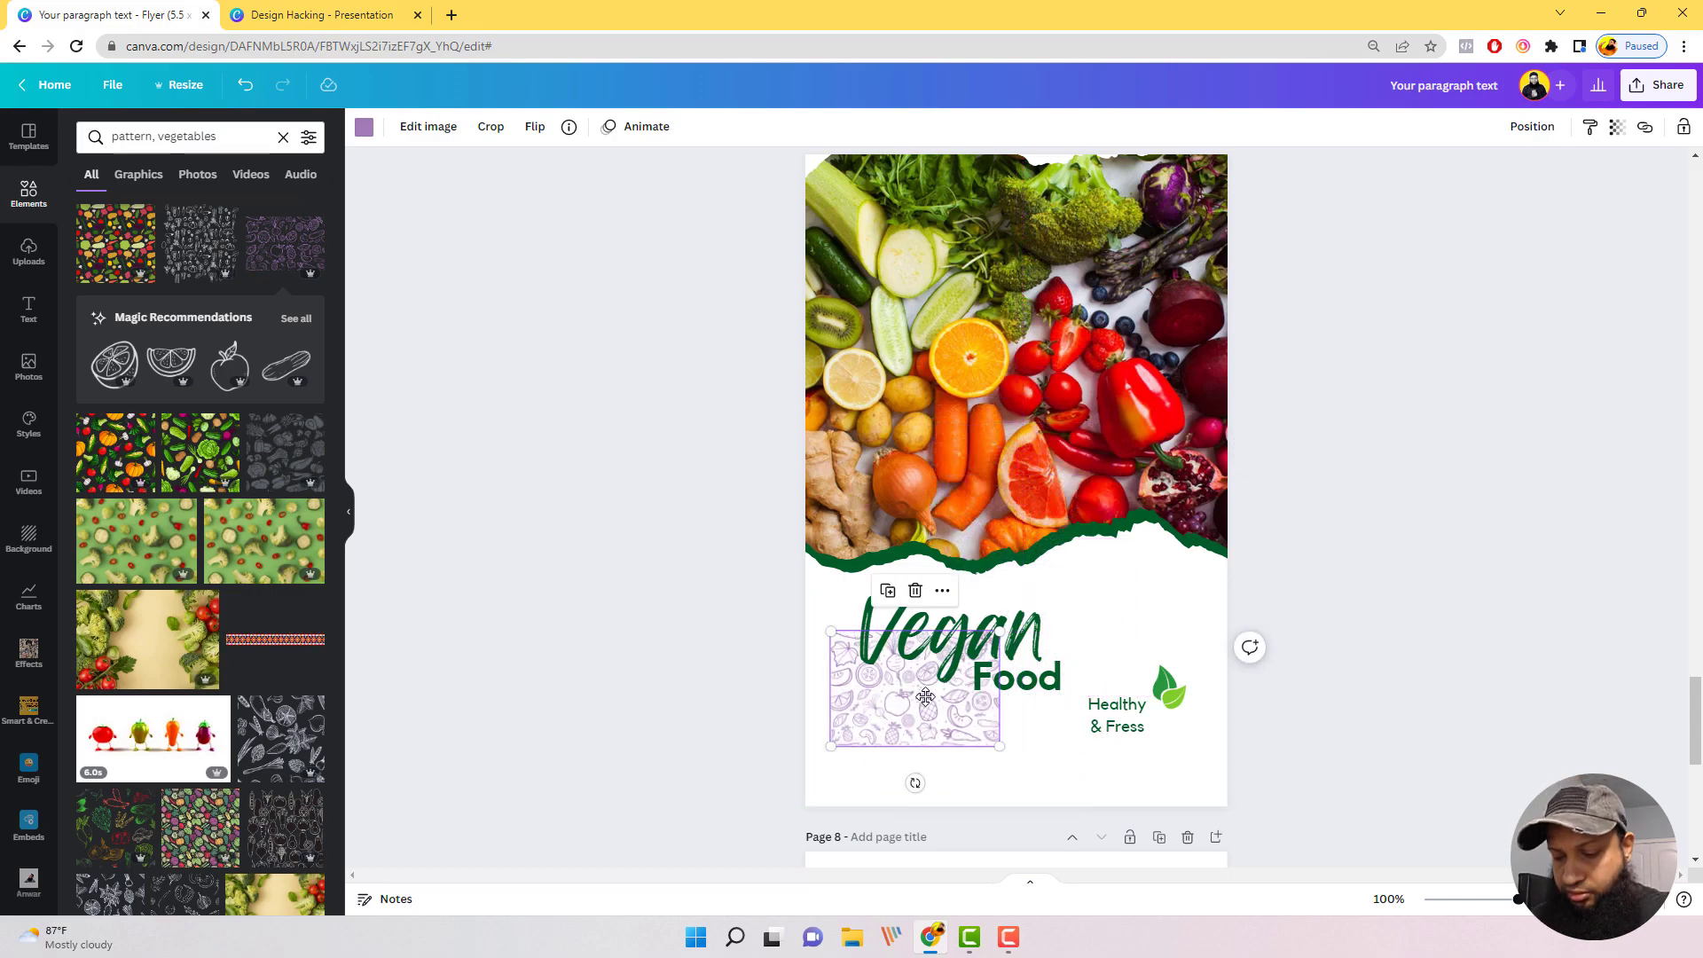
{"action": "key", "text": "Delete"}
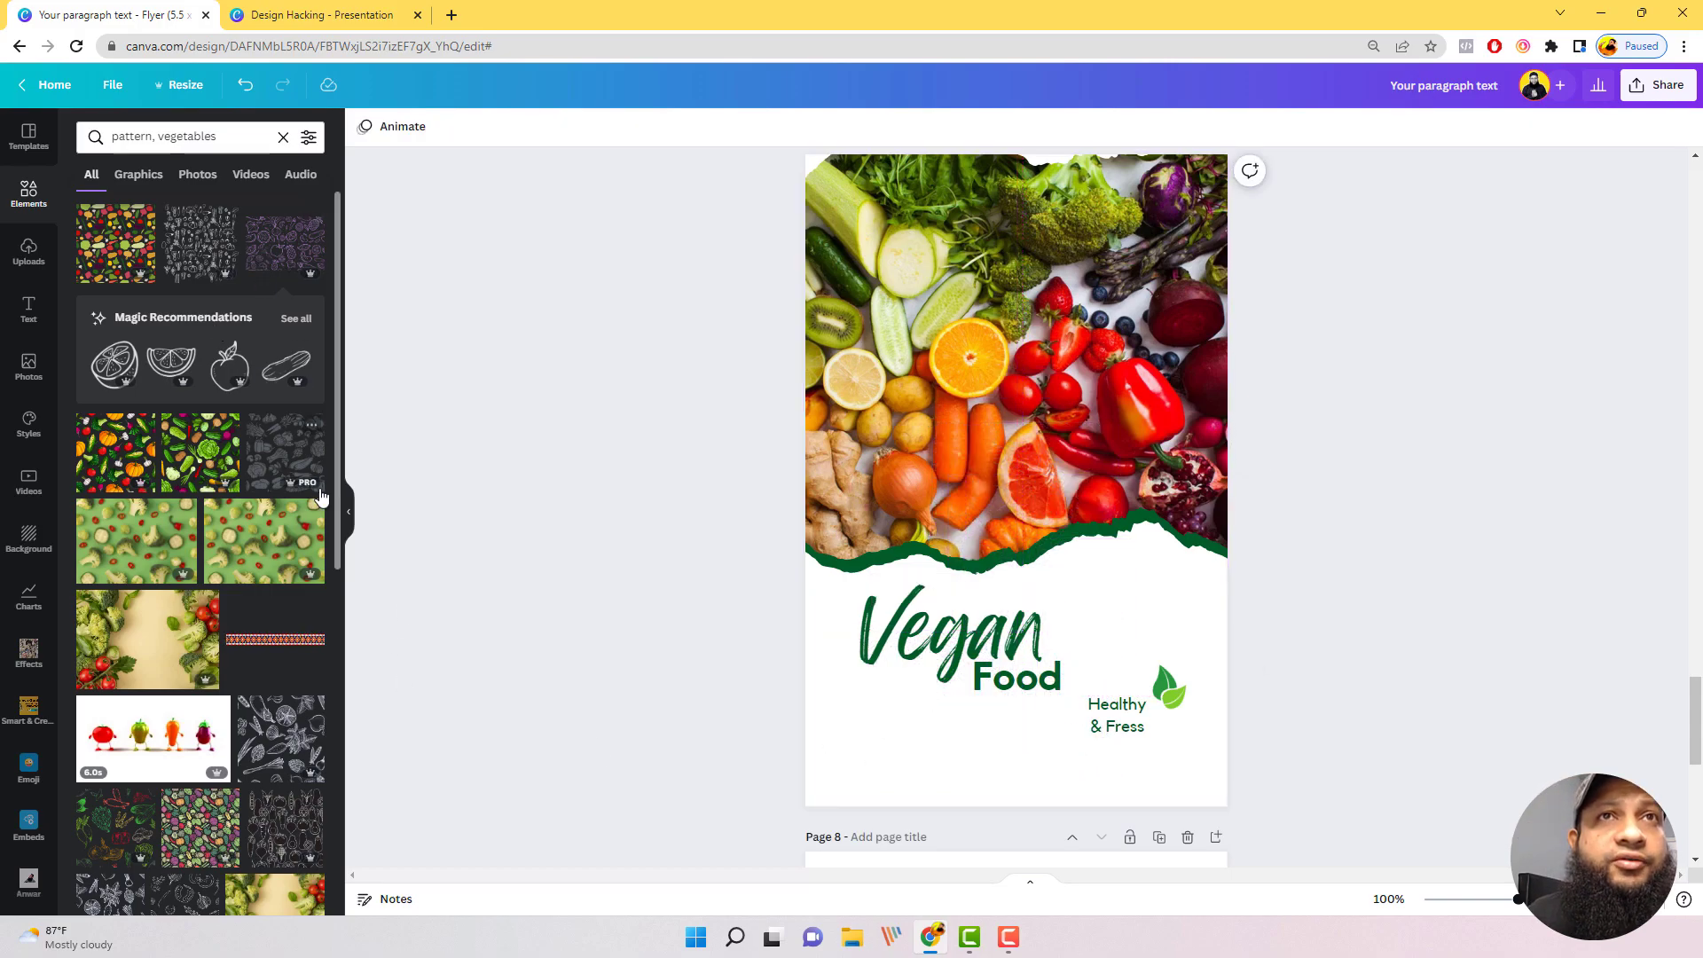
{"action": "left_click", "coordinate": [289, 457]}
{"action": "left_click_drag", "start_coordinate": [1023, 474], "coordinate": [993, 658]}
{"action": "key", "text": "Delete"}
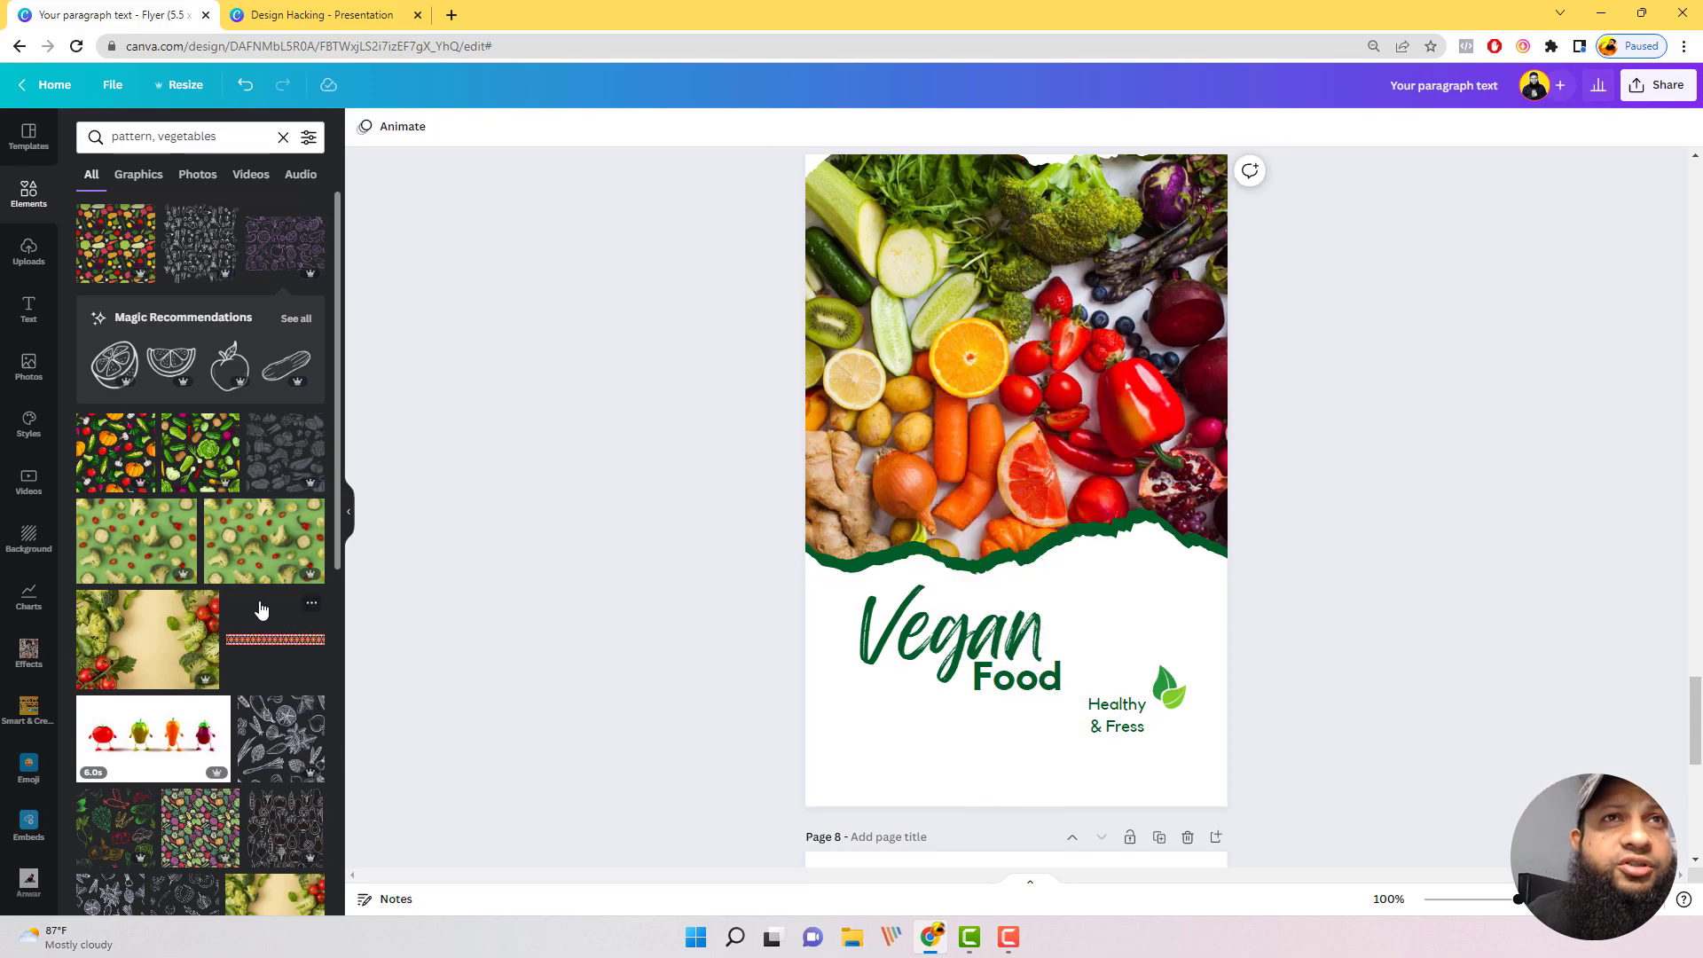
Step: Add the purple vegetable outline pattern over the Vegan title on the flyer's white area and recolor it the document's dark green
{"action": "left_click", "coordinate": [284, 258]}
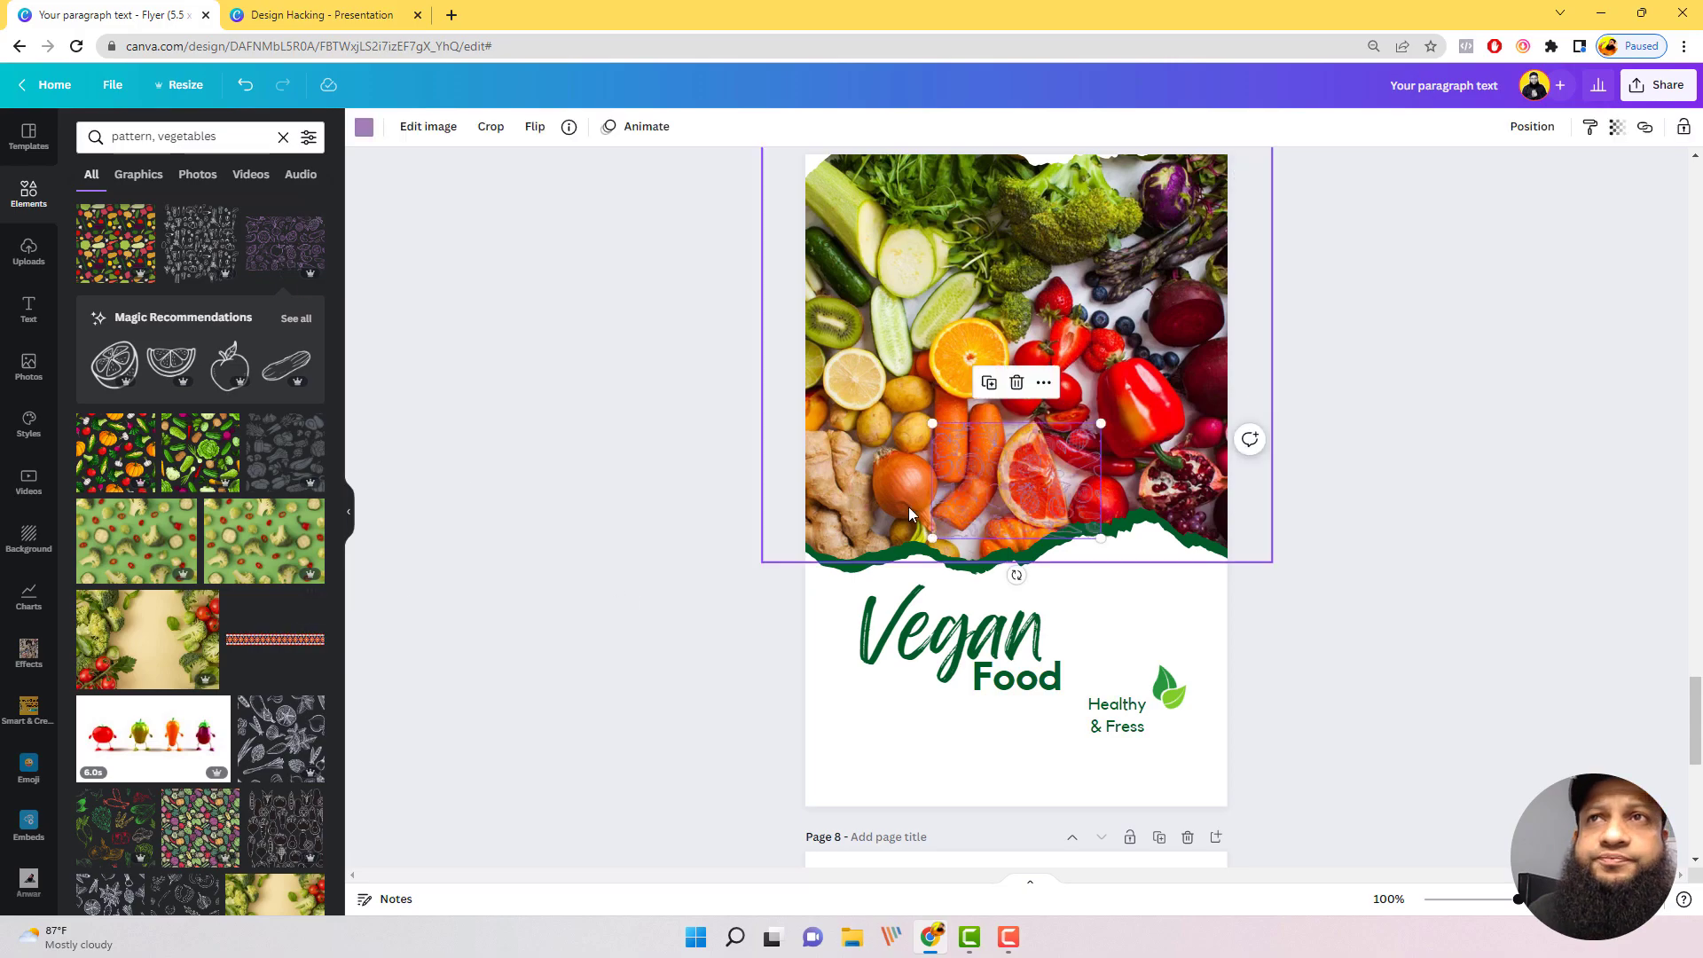
{"action": "left_click_drag", "start_coordinate": [1020, 483], "coordinate": [911, 651]}
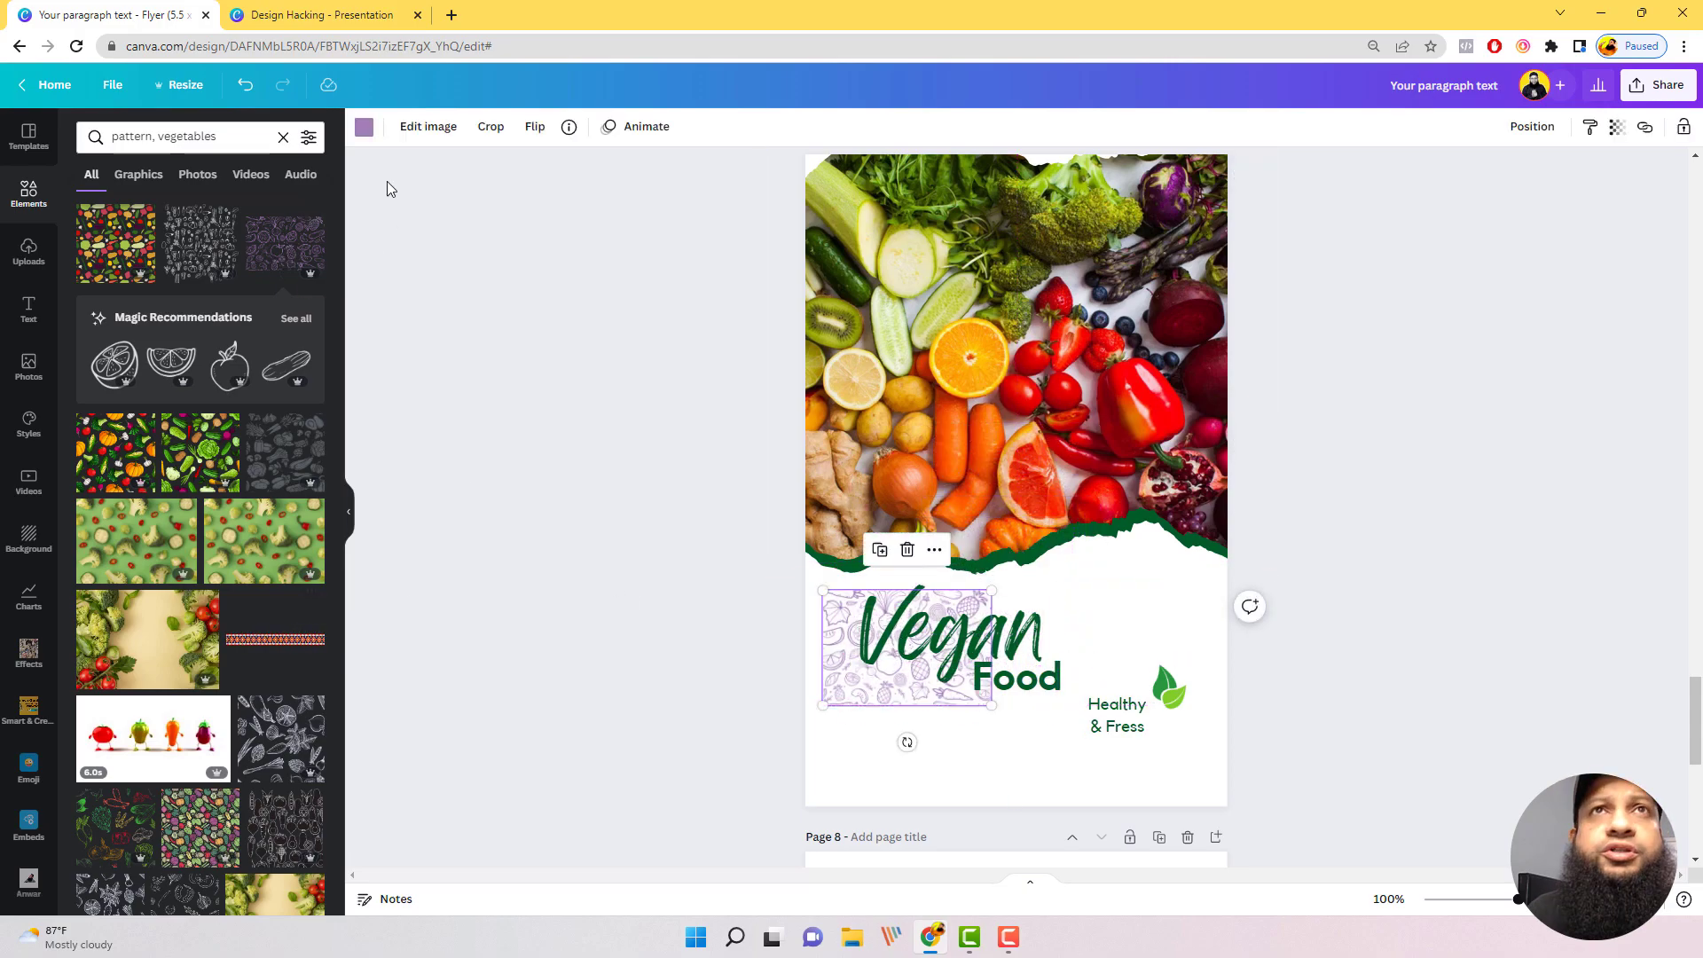
{"action": "left_click", "coordinate": [364, 126]}
{"action": "left_click", "coordinate": [178, 210]}
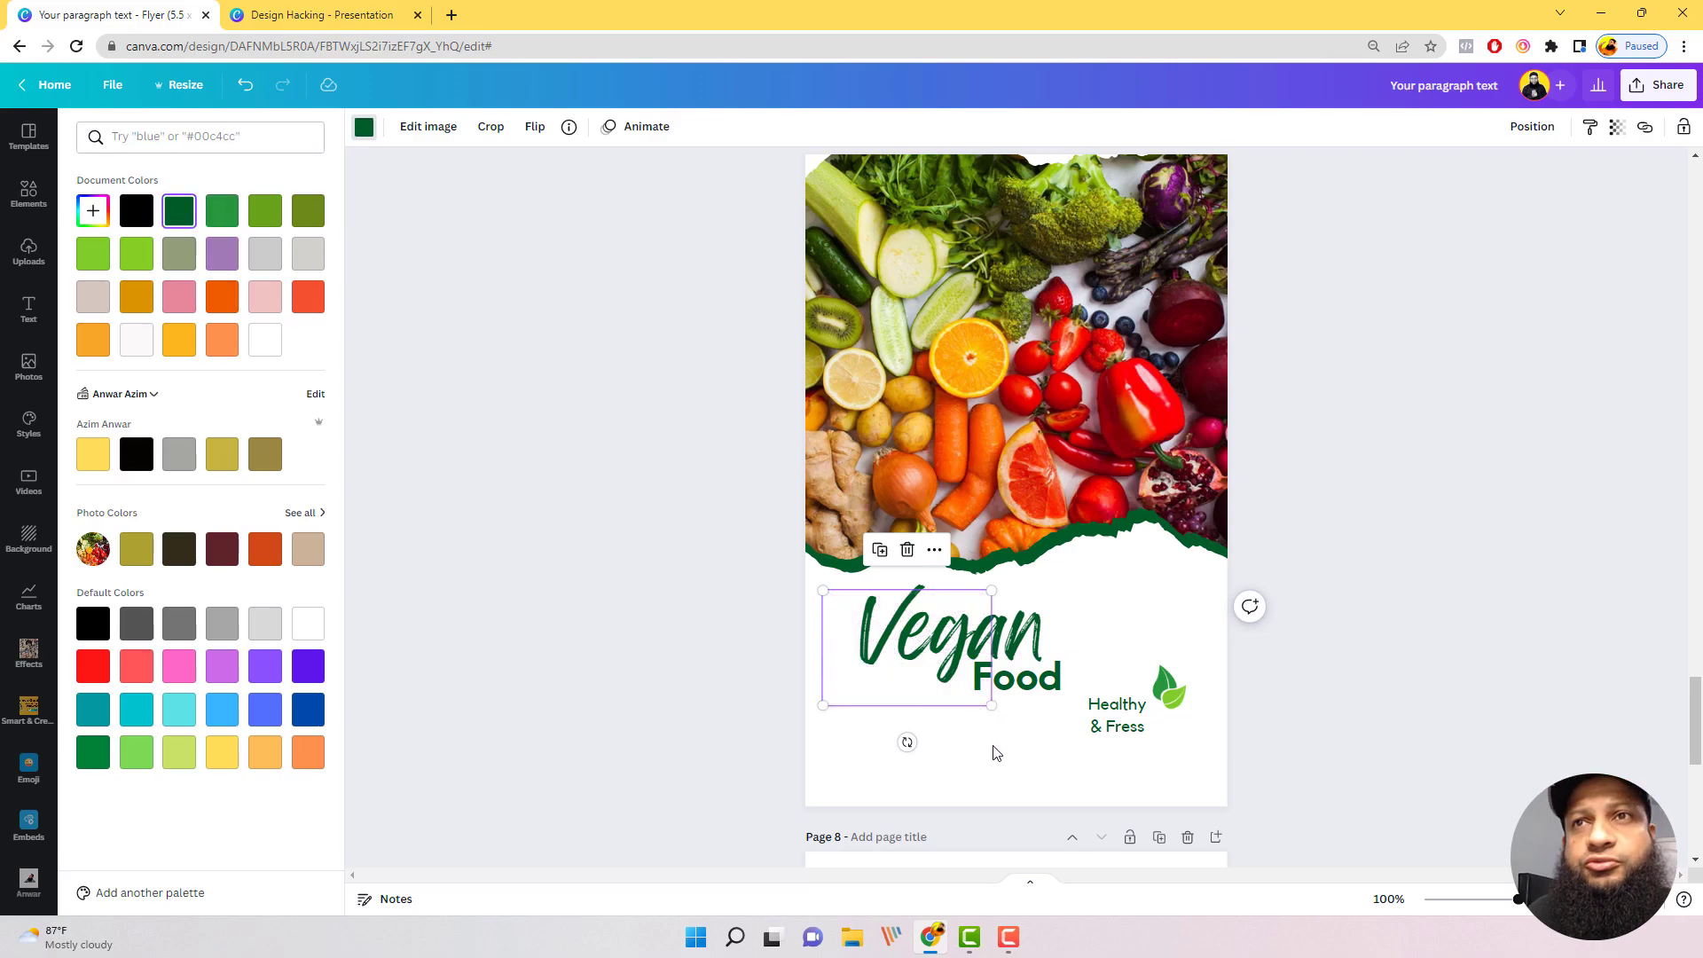
{"action": "left_click", "coordinate": [1006, 720]}
{"action": "left_click", "coordinate": [952, 671]}
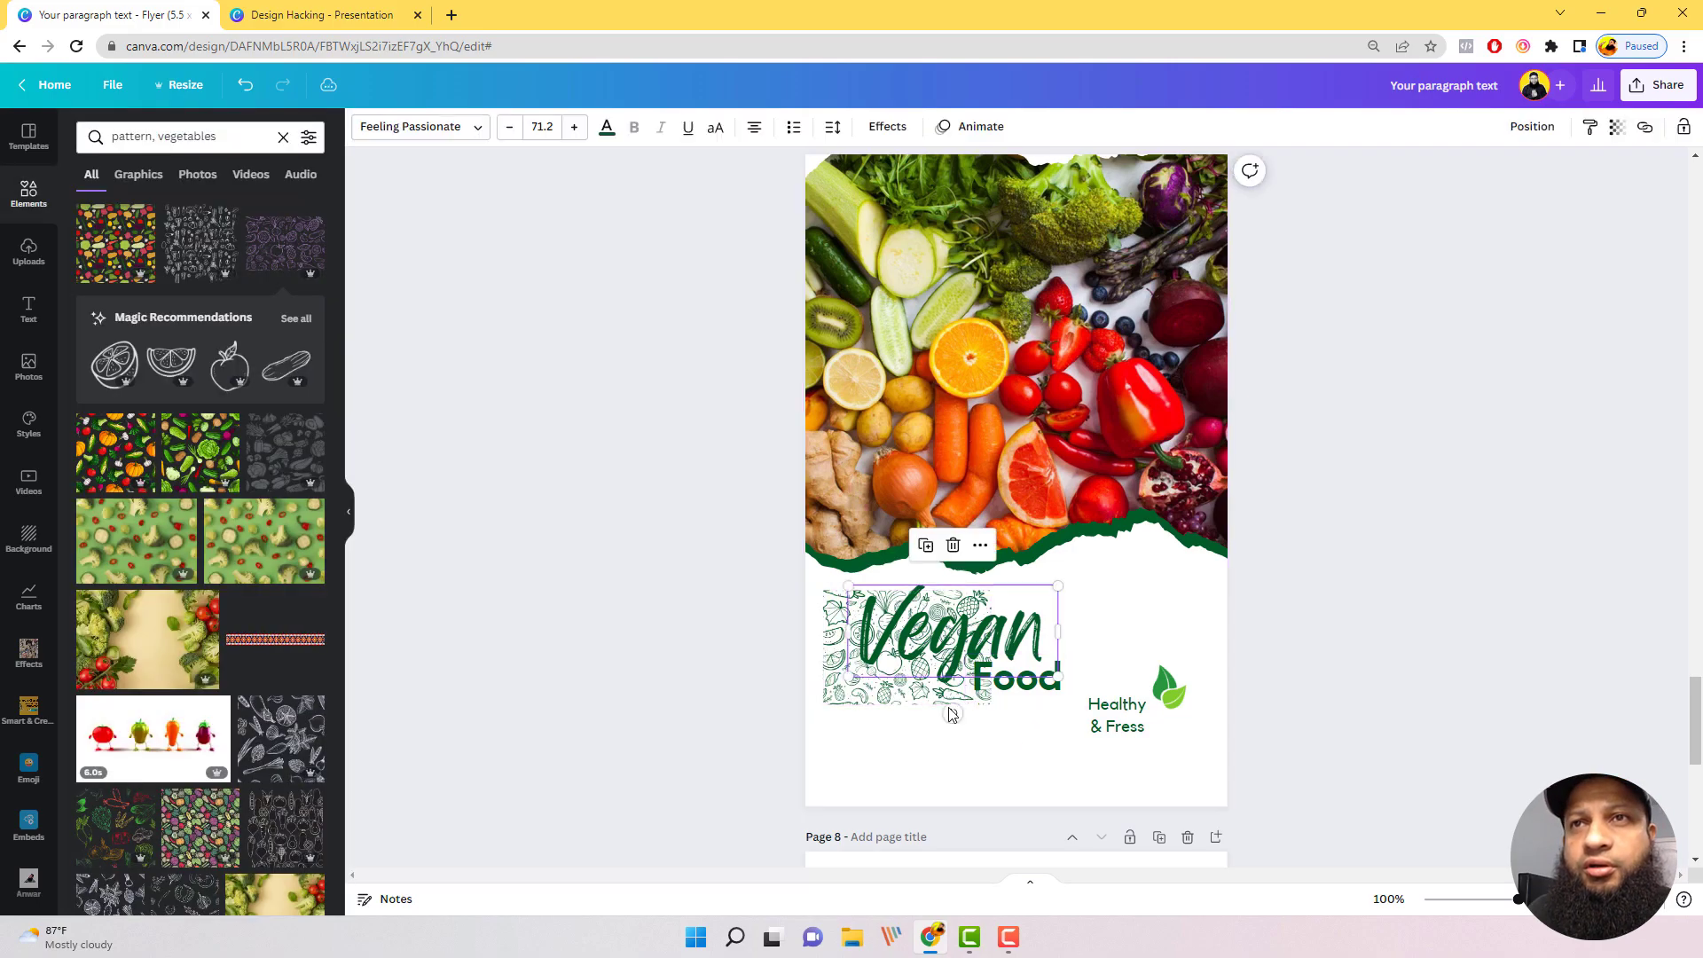
Step: Enlarge the vegetable pattern, tilt it slightly counterclockwise and position it to cover the flyer's whole white lower area
{"action": "left_click", "coordinate": [953, 701]}
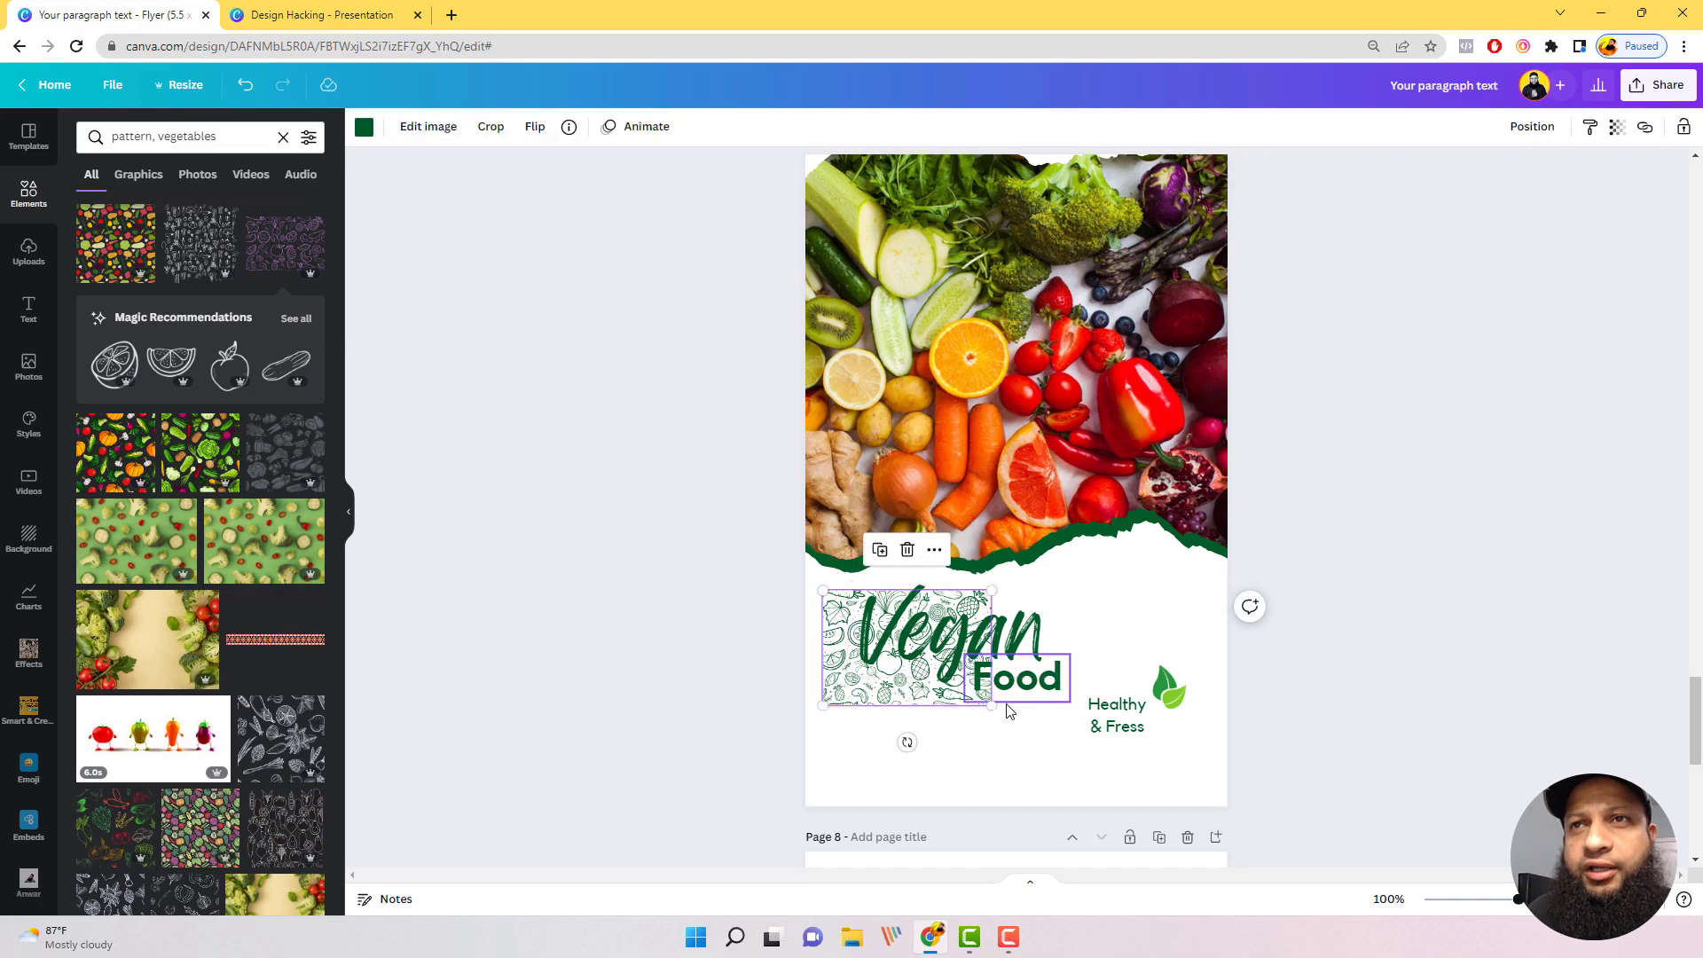
{"action": "left_click_drag", "start_coordinate": [993, 706], "coordinate": [1384, 865]}
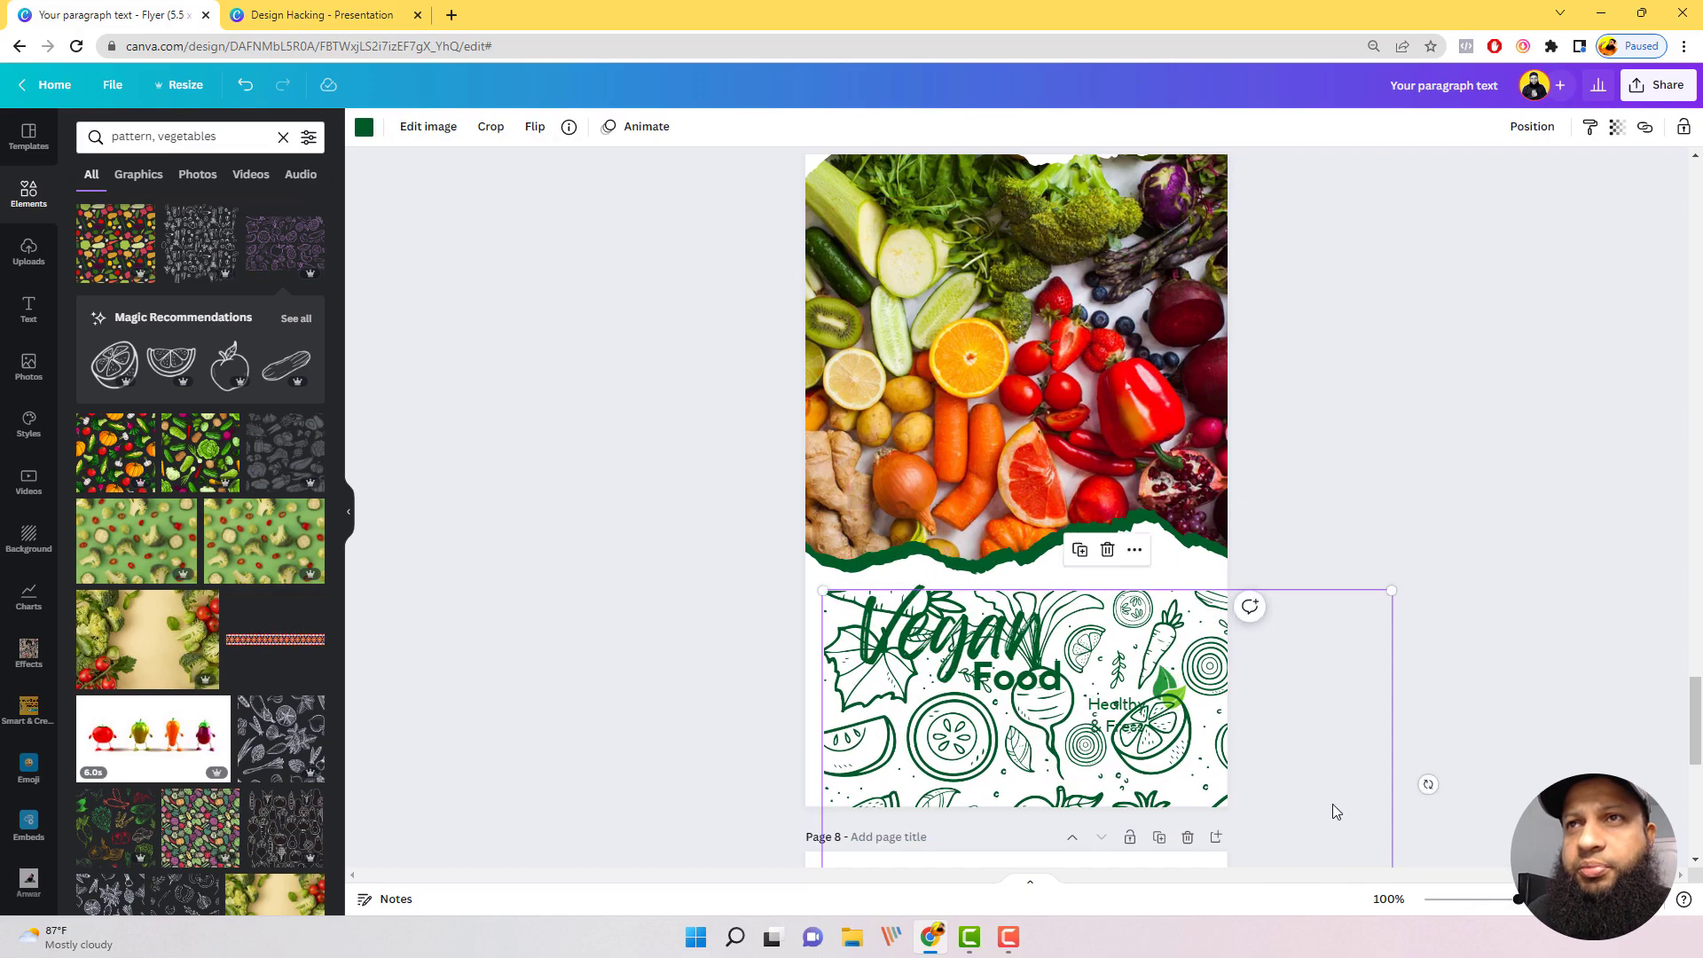
{"action": "mouse_move", "coordinate": [1332, 803]}
{"action": "left_mouse_down"}
{"action": "mouse_move", "coordinate": [1255, 764]}
{"action": "mouse_move", "coordinate": [1259, 745]}
{"action": "mouse_move", "coordinate": [1287, 771]}
{"action": "mouse_move", "coordinate": [1349, 771]}
{"action": "mouse_move", "coordinate": [1319, 768]}
{"action": "mouse_move", "coordinate": [1311, 788]}
{"action": "left_mouse_up"}
{"action": "mouse_move", "coordinate": [1406, 757]}
{"action": "left_mouse_down"}
{"action": "mouse_move", "coordinate": [1399, 677]}
{"action": "mouse_move", "coordinate": [1400, 726]}
{"action": "left_mouse_up"}
{"action": "left_click_drag", "start_coordinate": [1153, 725], "coordinate": [1120, 715]}
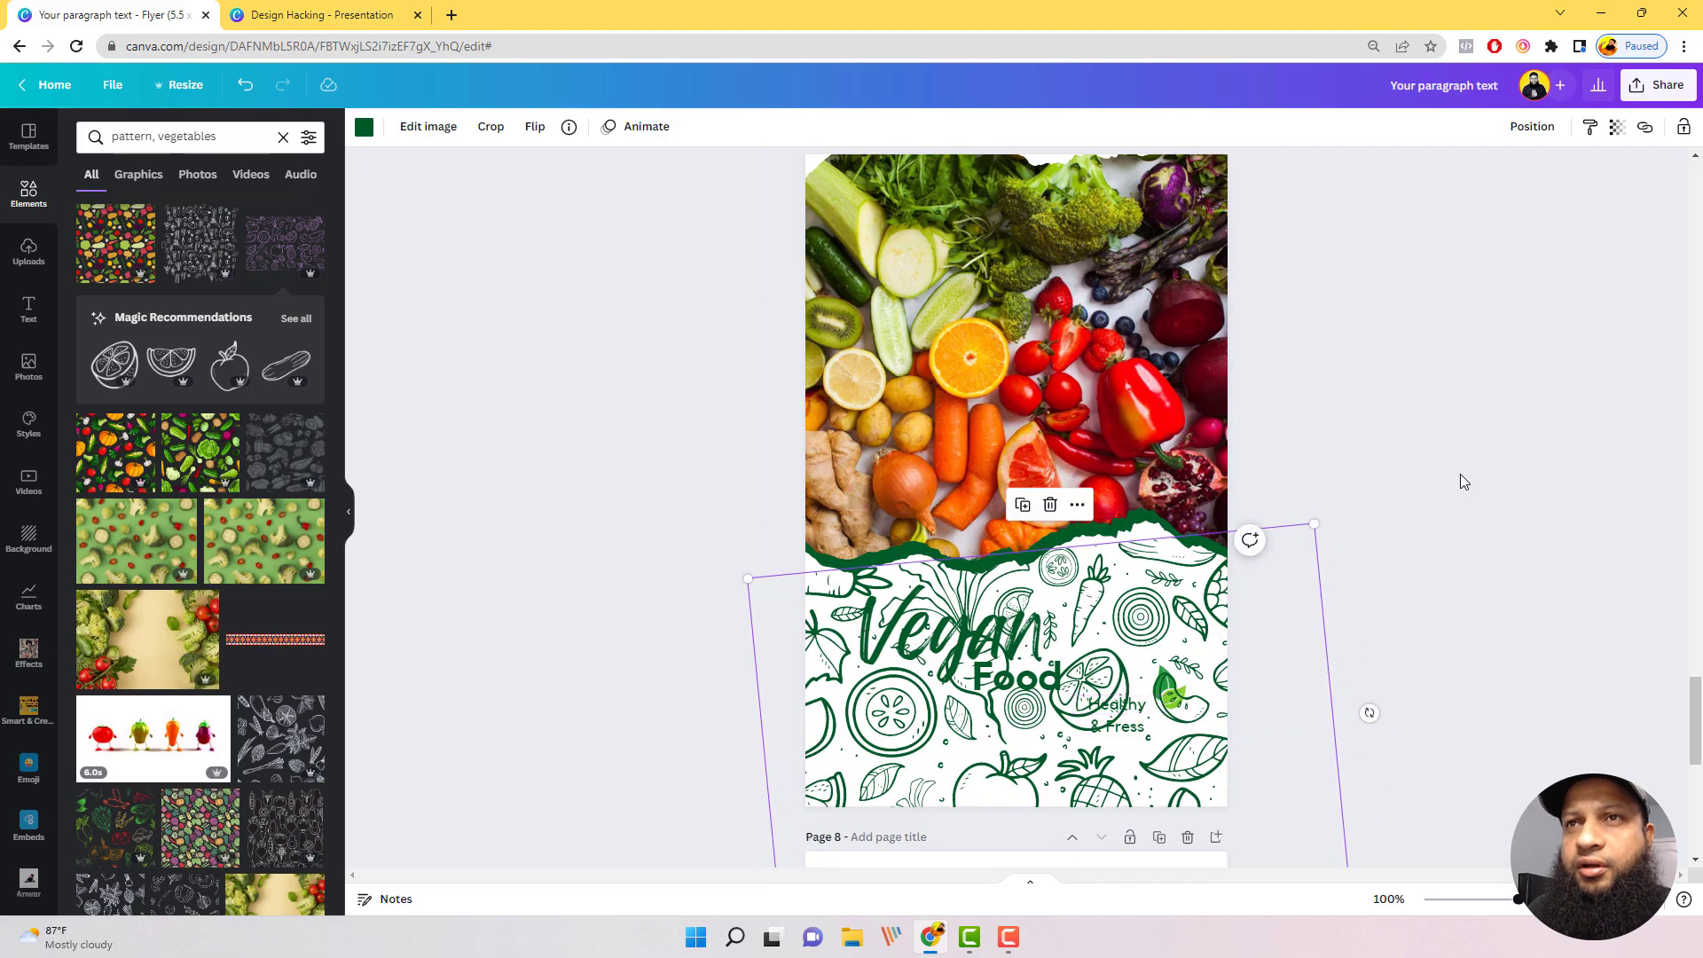
Step: Send the vegetable pattern to the back and set its transparency to 6
{"action": "left_click", "coordinate": [1533, 126]}
{"action": "left_click", "coordinate": [1446, 208]}
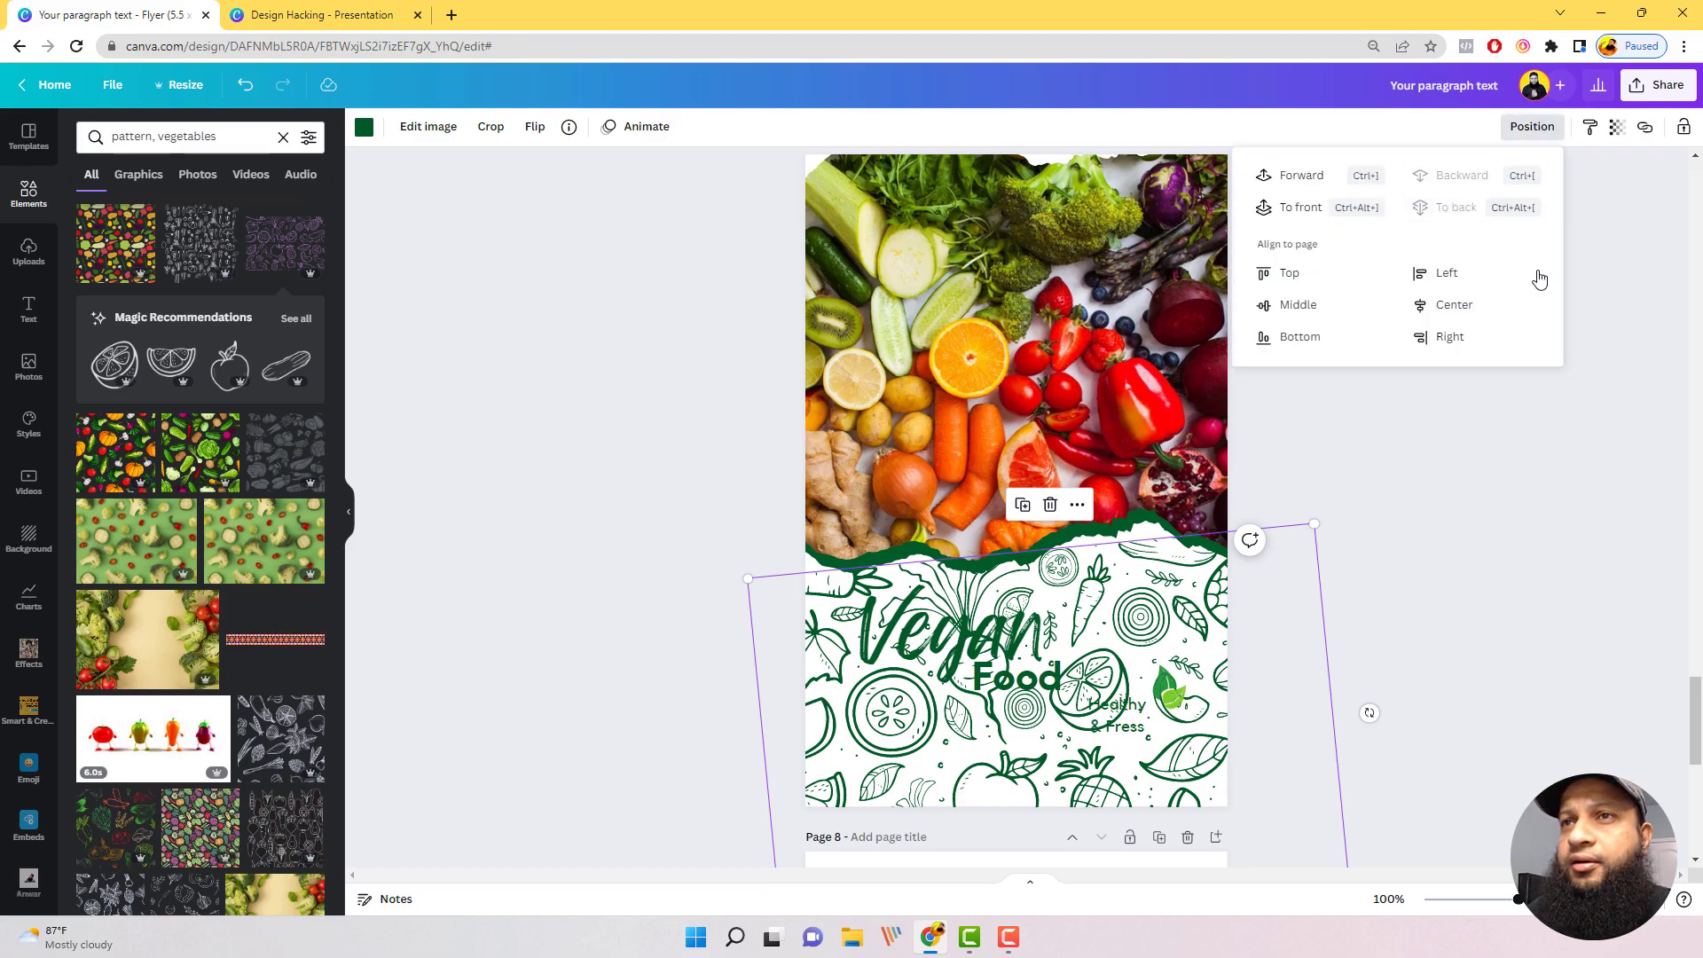
{"action": "left_click", "coordinate": [1616, 127]}
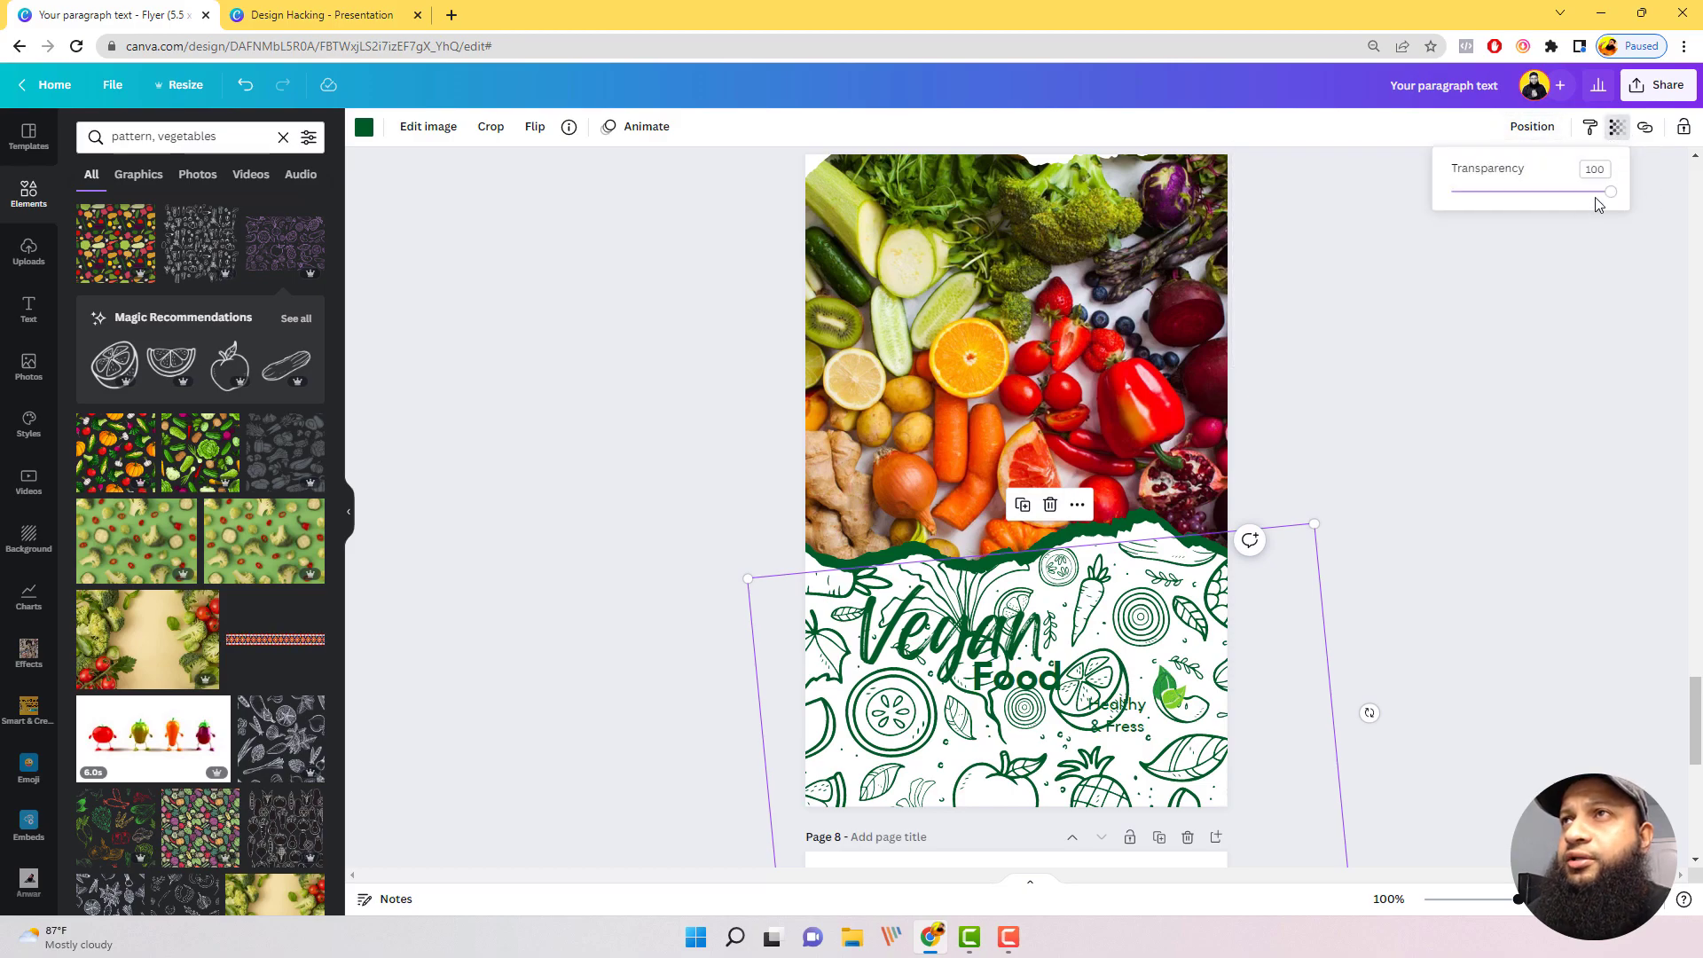
{"action": "left_click_drag", "start_coordinate": [1610, 196], "coordinate": [1464, 256]}
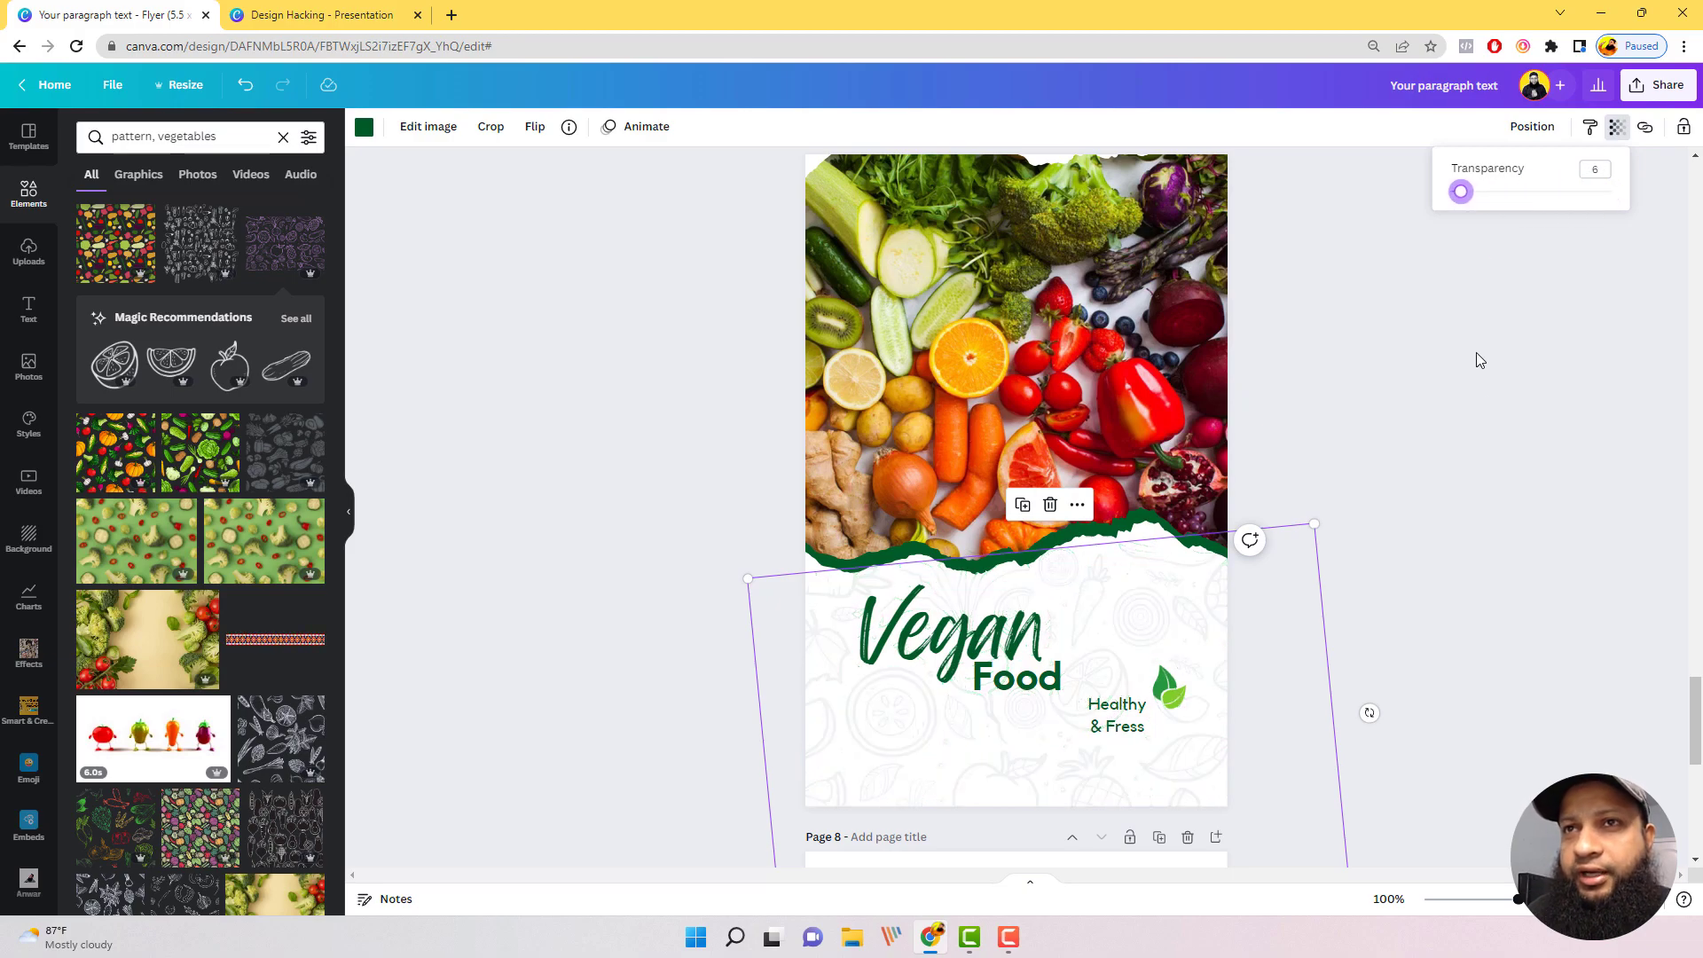
{"action": "left_click", "coordinate": [1495, 516]}
{"action": "left_click", "coordinate": [1496, 516]}
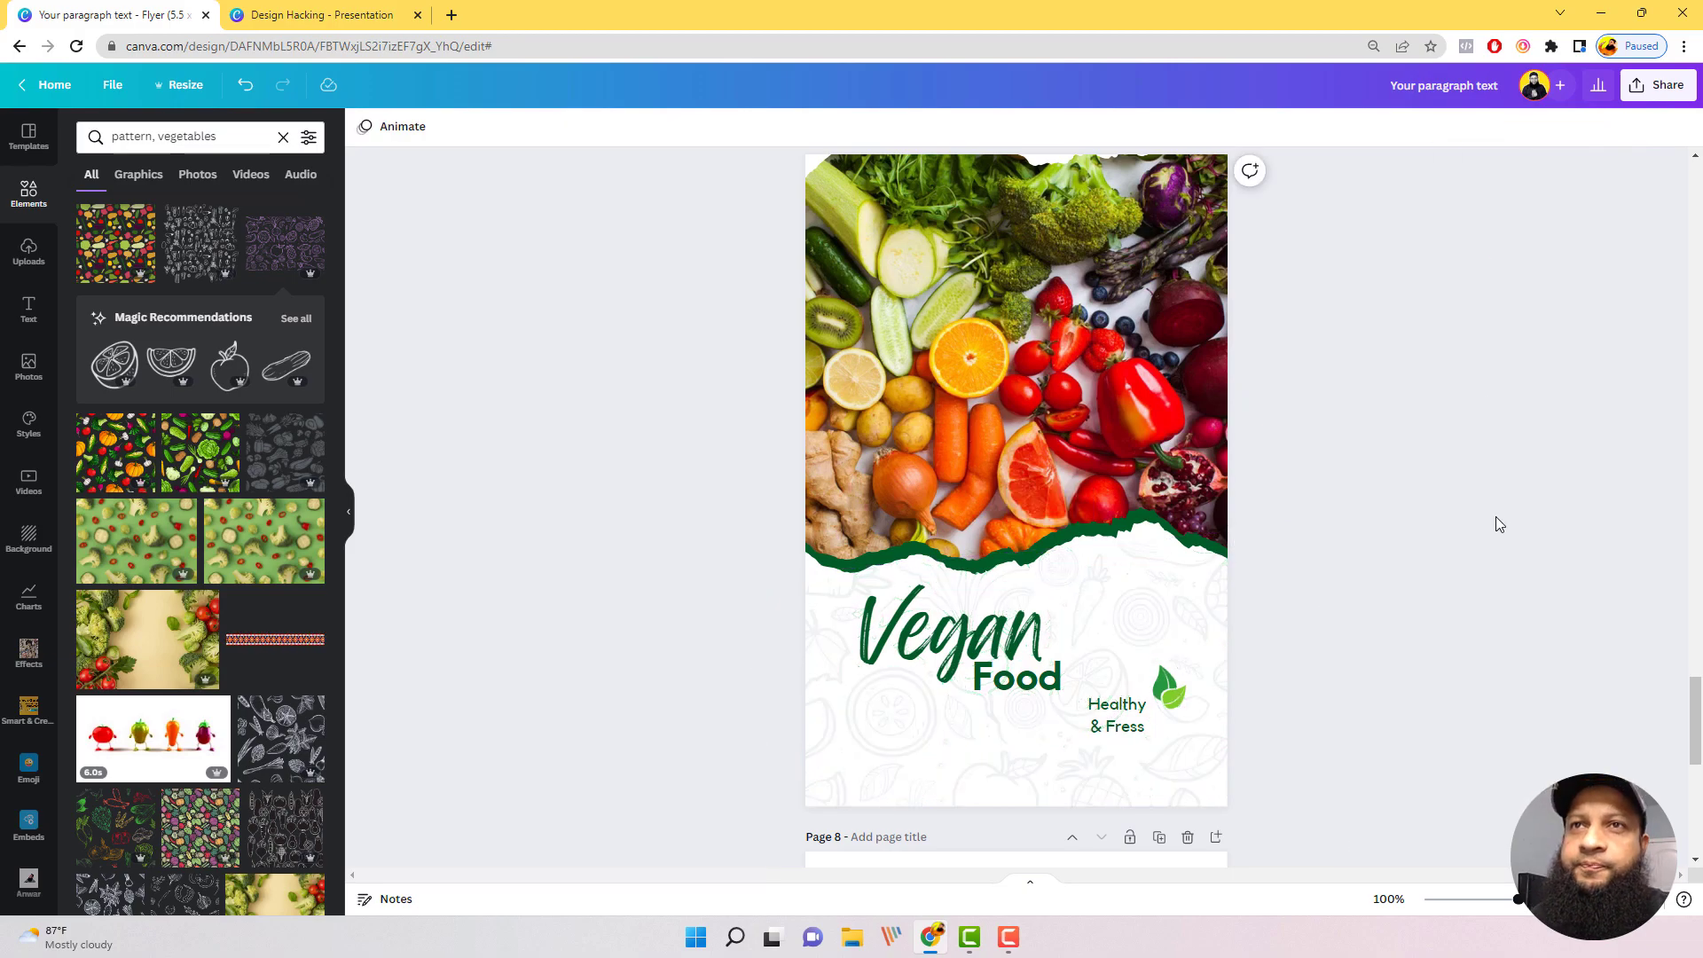
Step: Move the words "Vegan" and "Food" together slightly lower on the flyer's white area
{"action": "left_click", "coordinate": [1021, 667]}
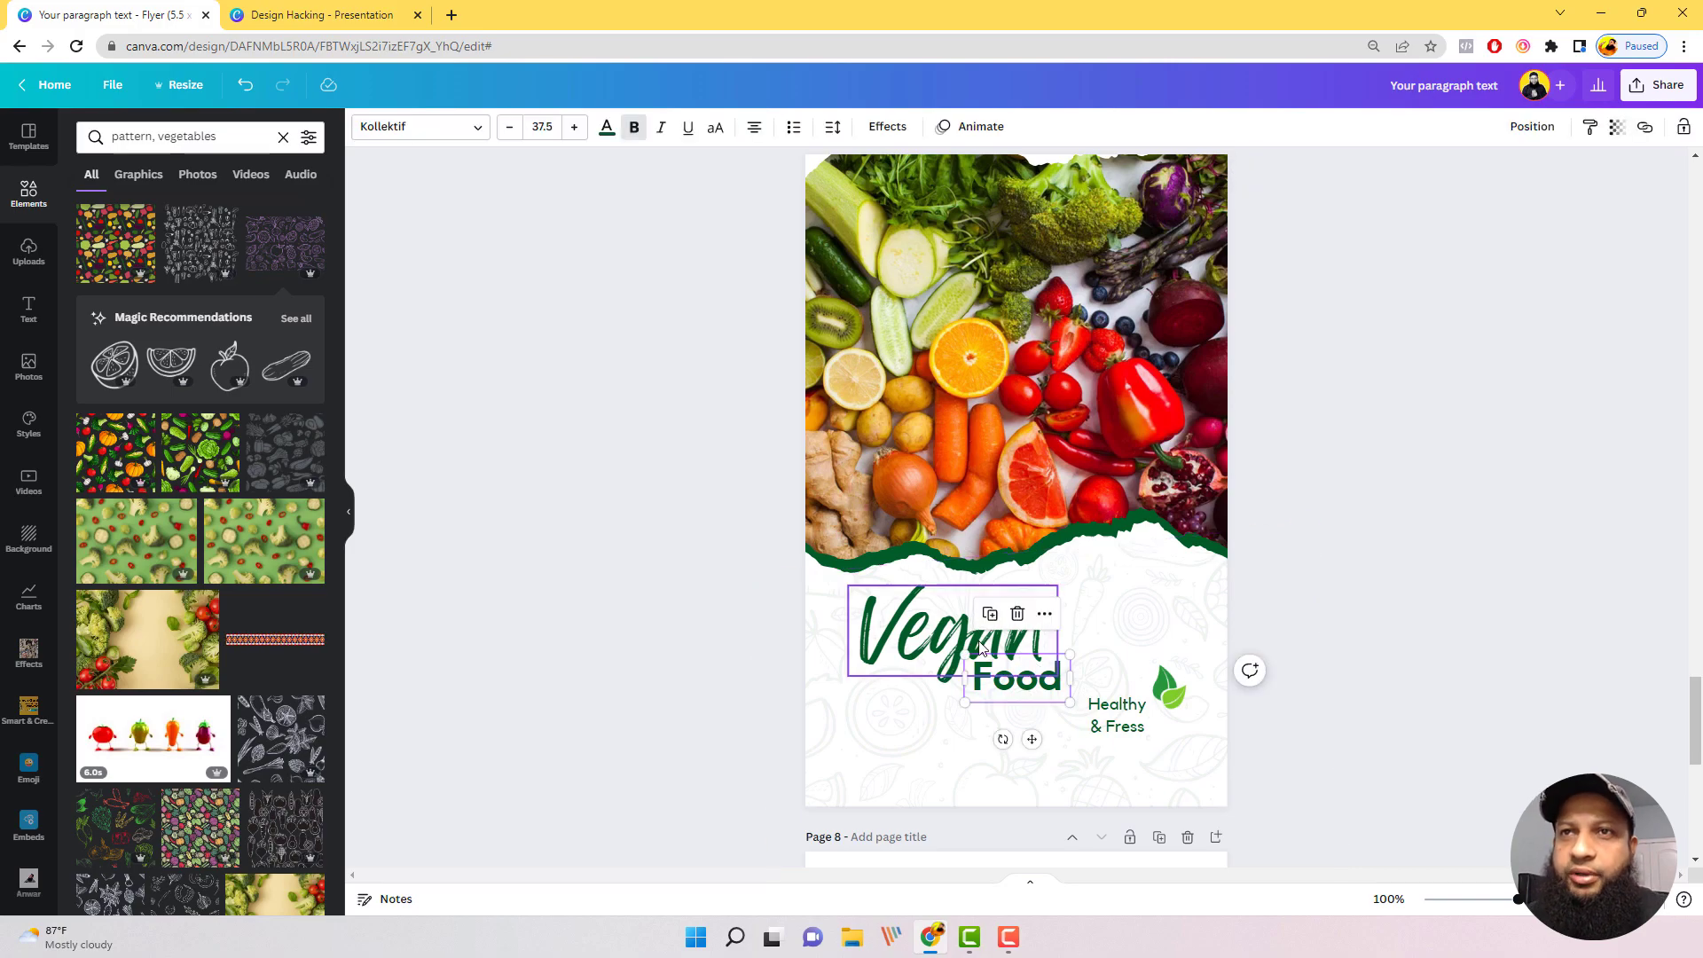
{"action": "left_click", "coordinate": [928, 624], "text": "shift"}
{"action": "left_click_drag", "start_coordinate": [928, 624], "coordinate": [968, 640]}
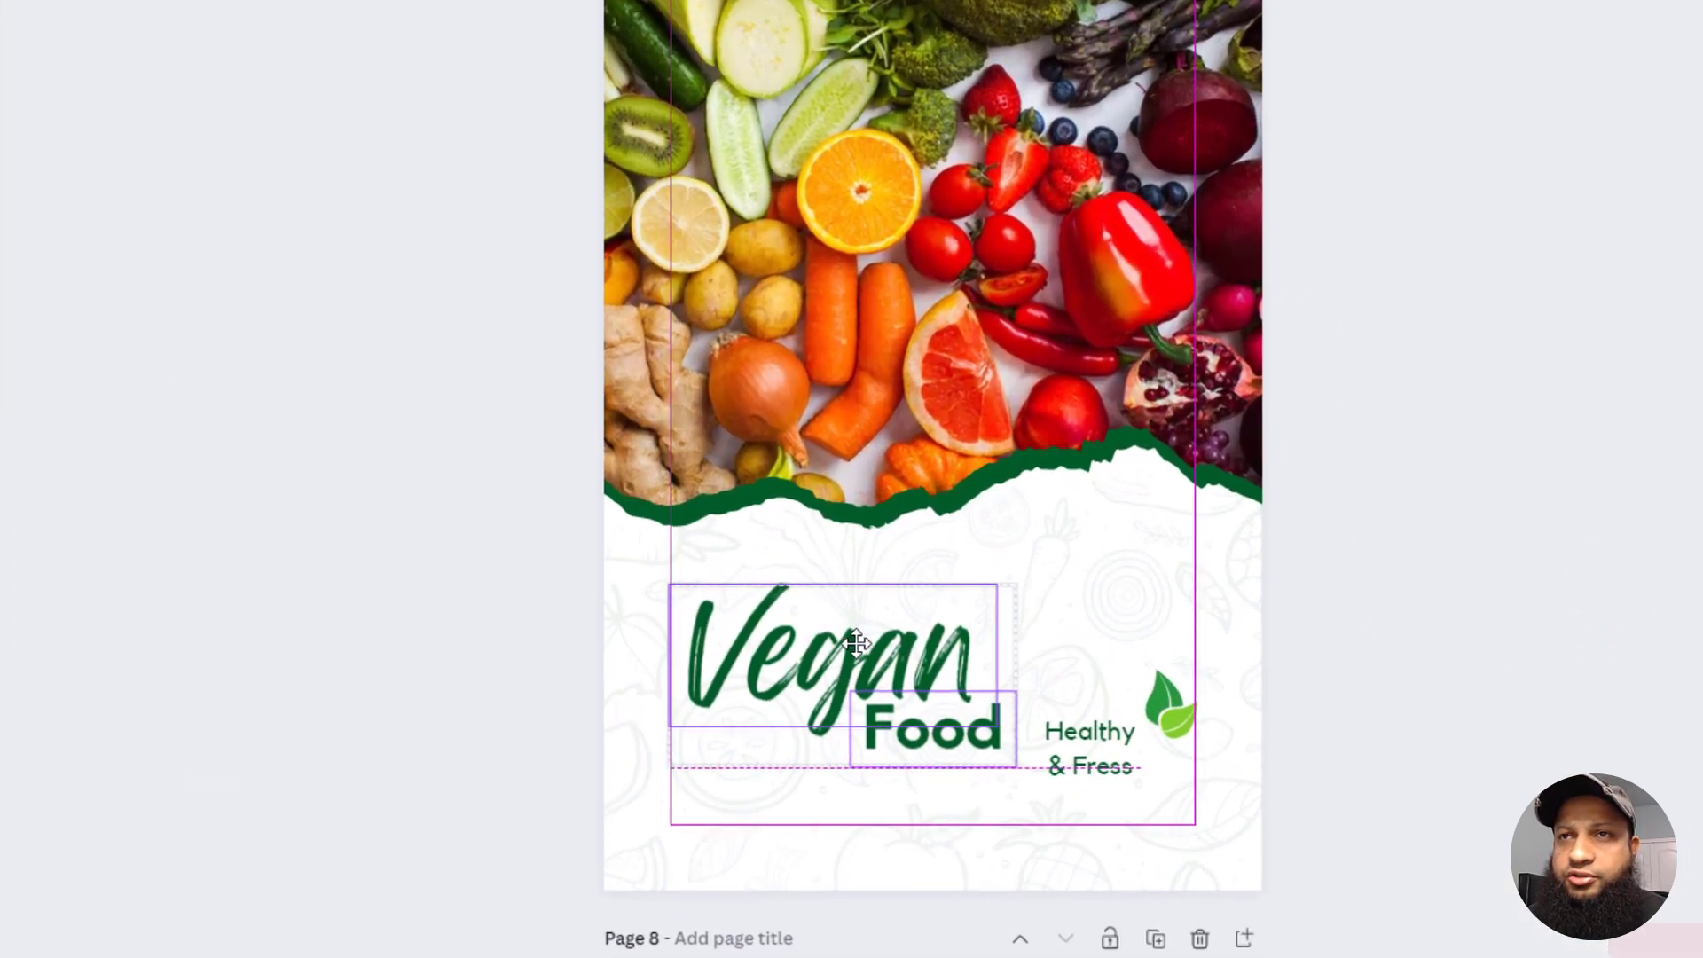
{"action": "left_click_drag", "start_coordinate": [857, 641], "coordinate": [856, 640]}
{"action": "left_click", "coordinate": [1674, 563]}
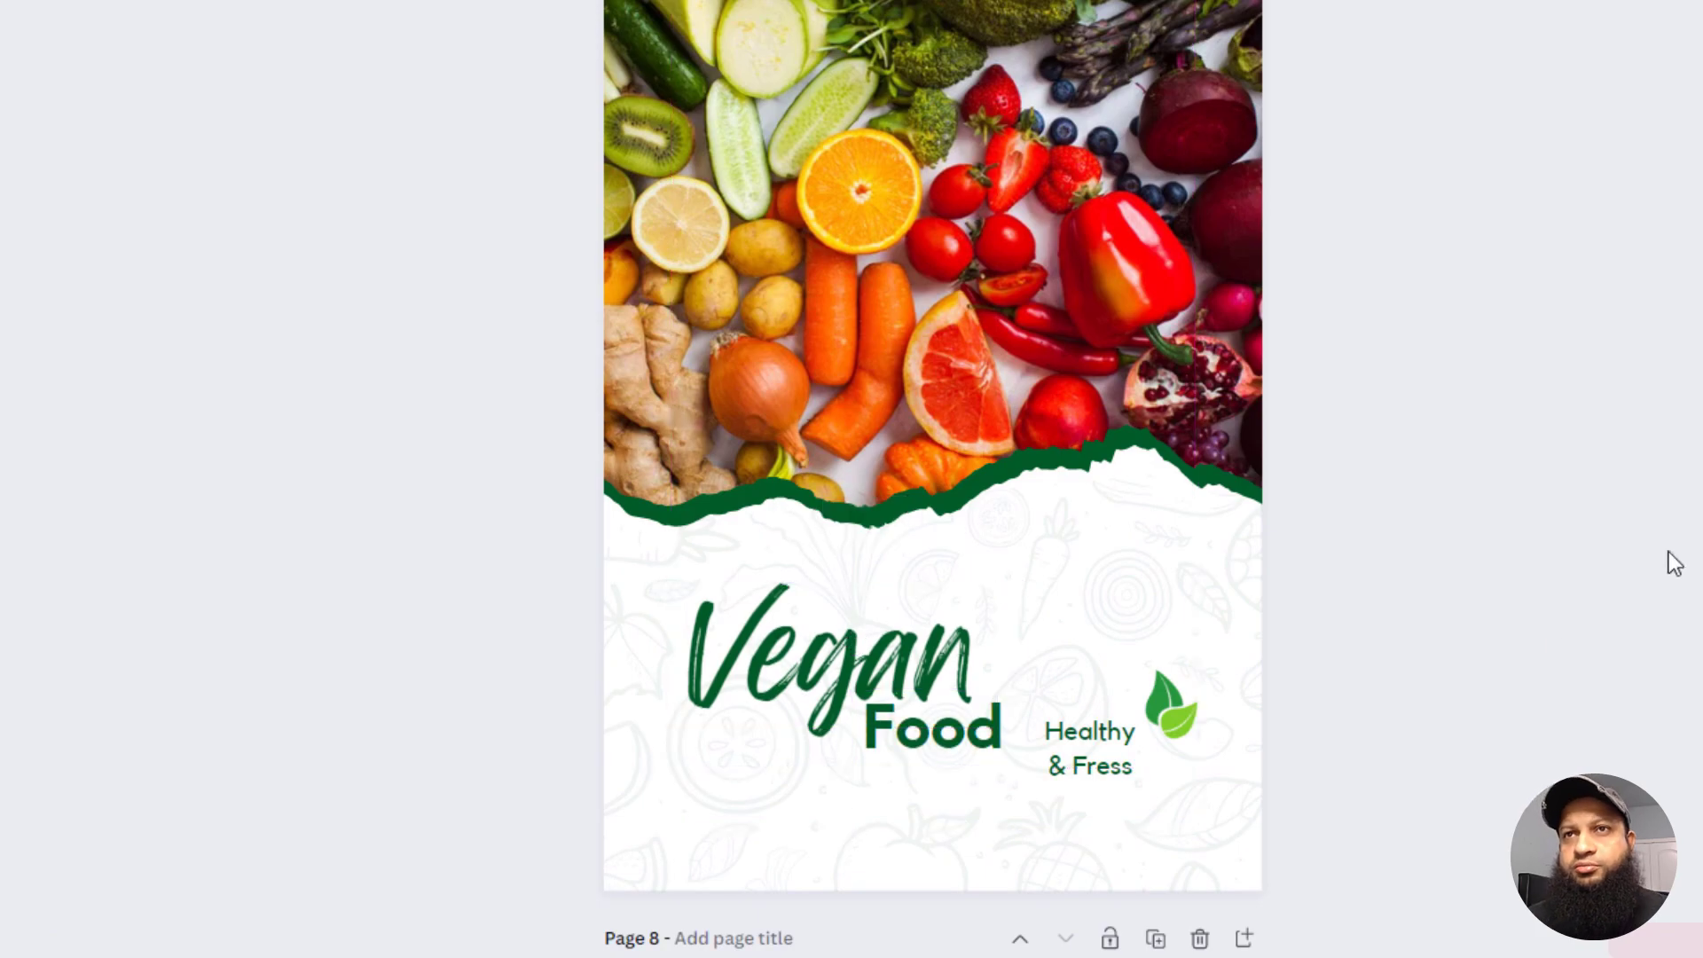
Step: Review the Vegan Food flyer with its faint pattern and the MTB BIKE PATTERN page on page 8
{"action": "scroll", "coordinate": [1675, 563], "scroll_direction": "down", "scroll_amount": 2}
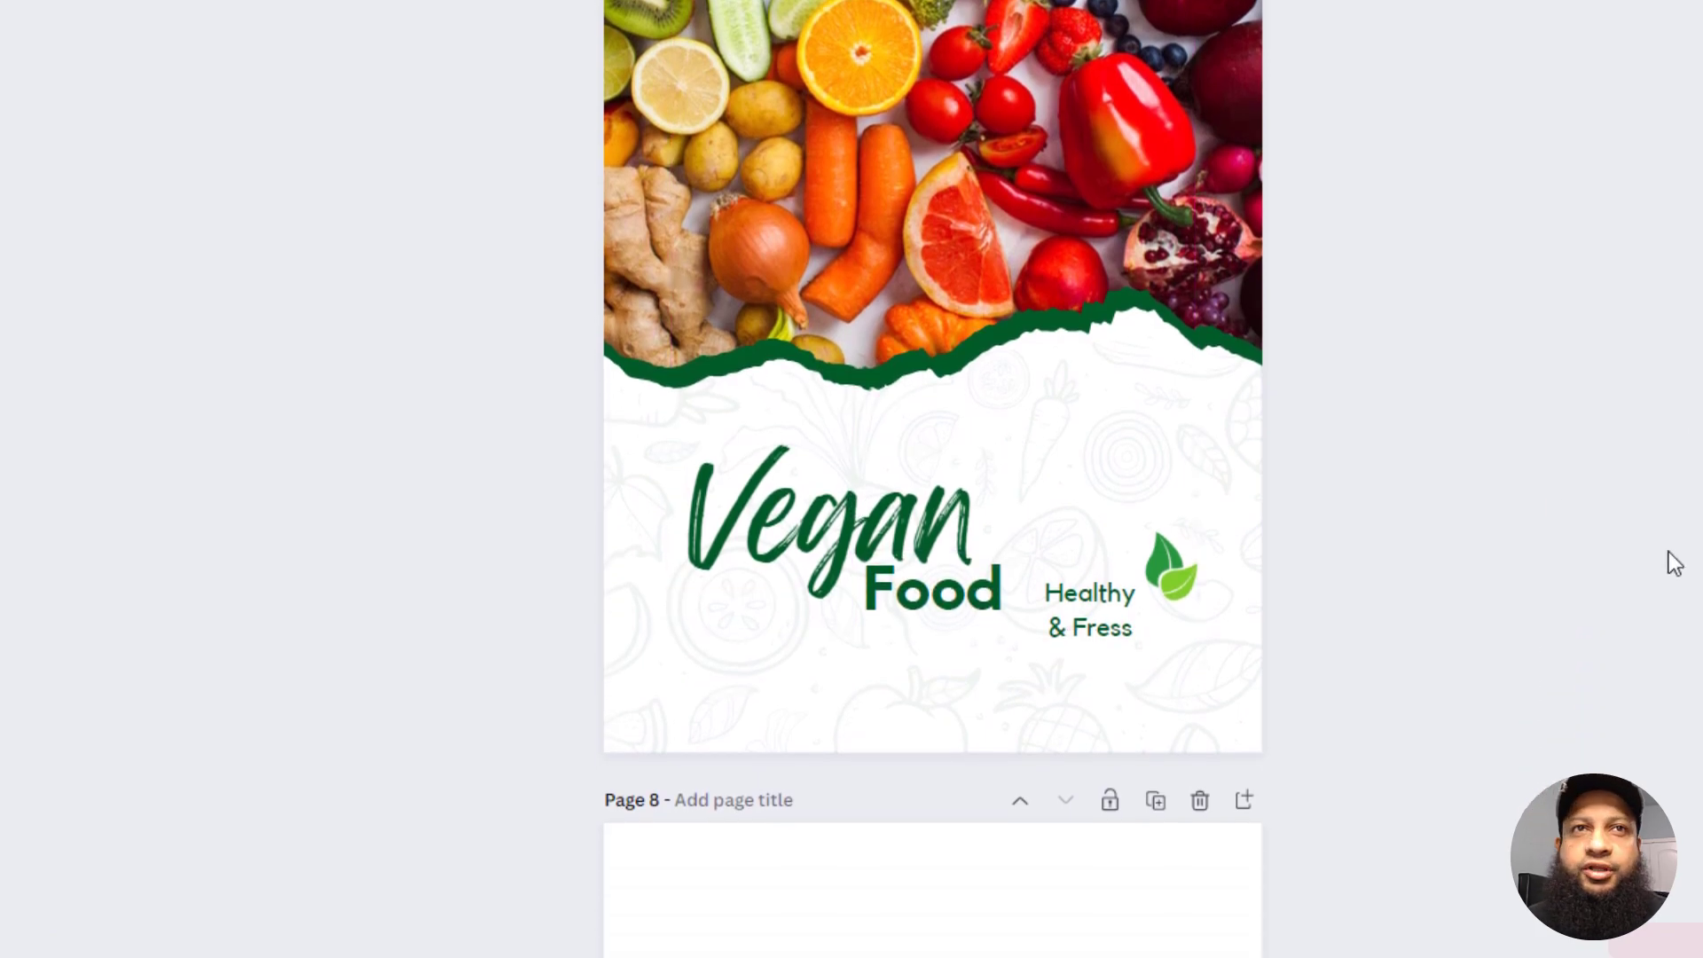
{"action": "scroll", "coordinate": [1674, 563], "scroll_direction": "down", "scroll_amount": 2}
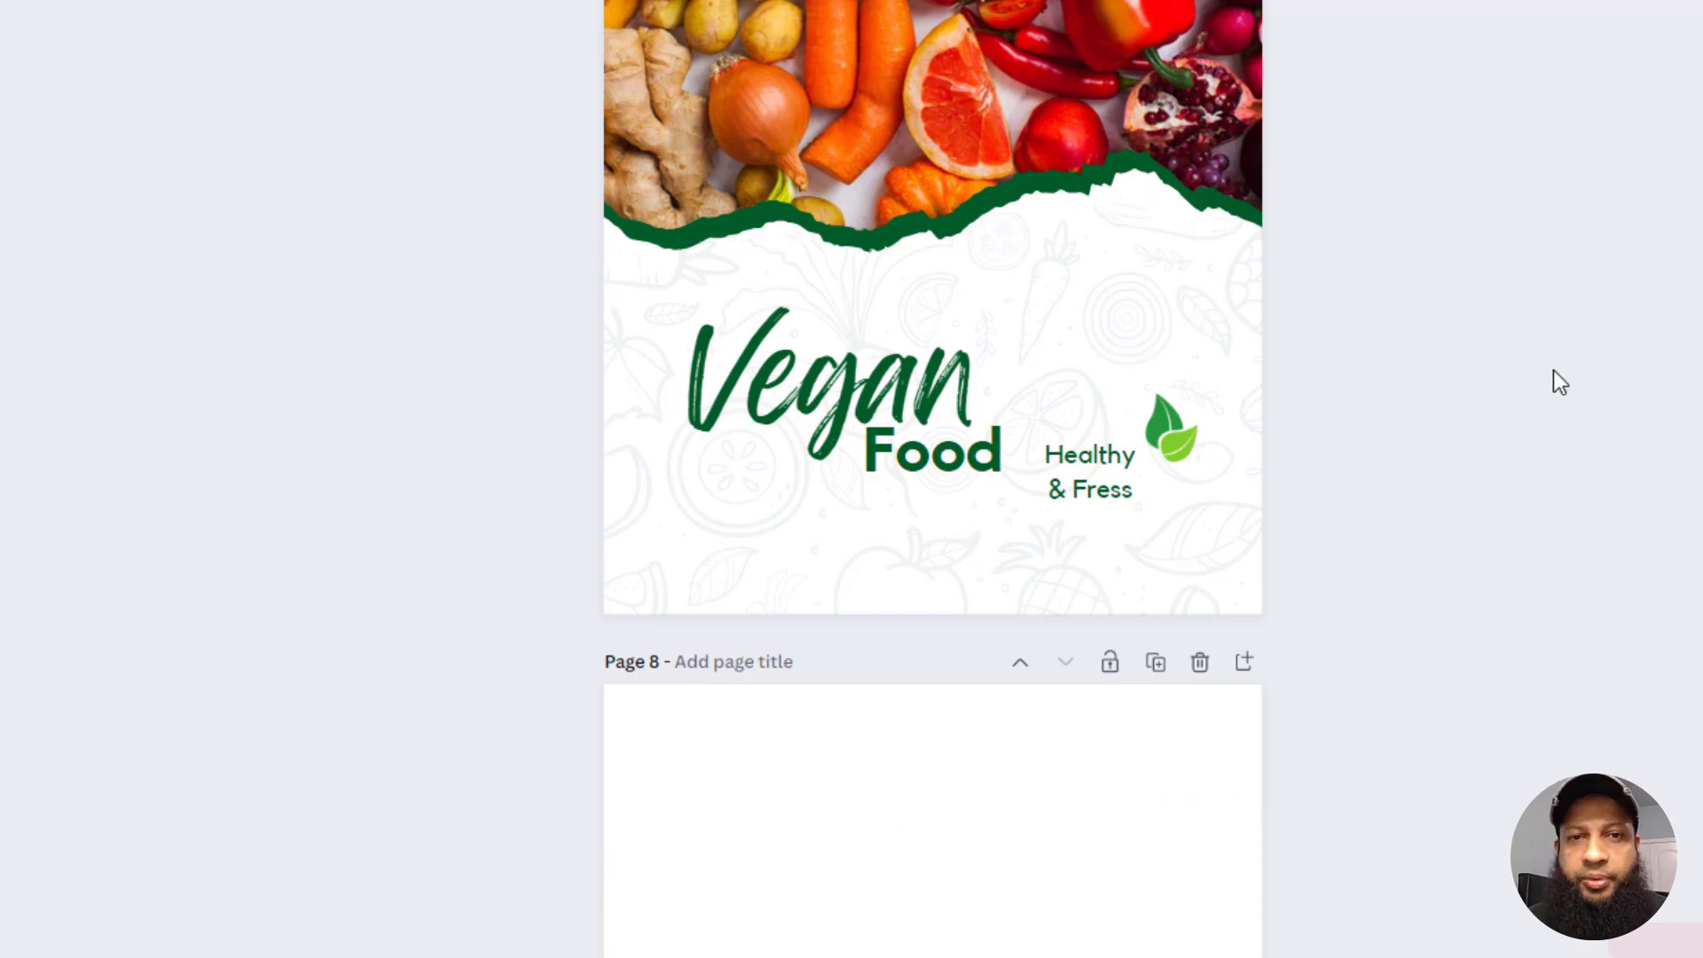
{"action": "scroll", "coordinate": [1381, 328], "scroll_direction": "down", "scroll_amount": 10}
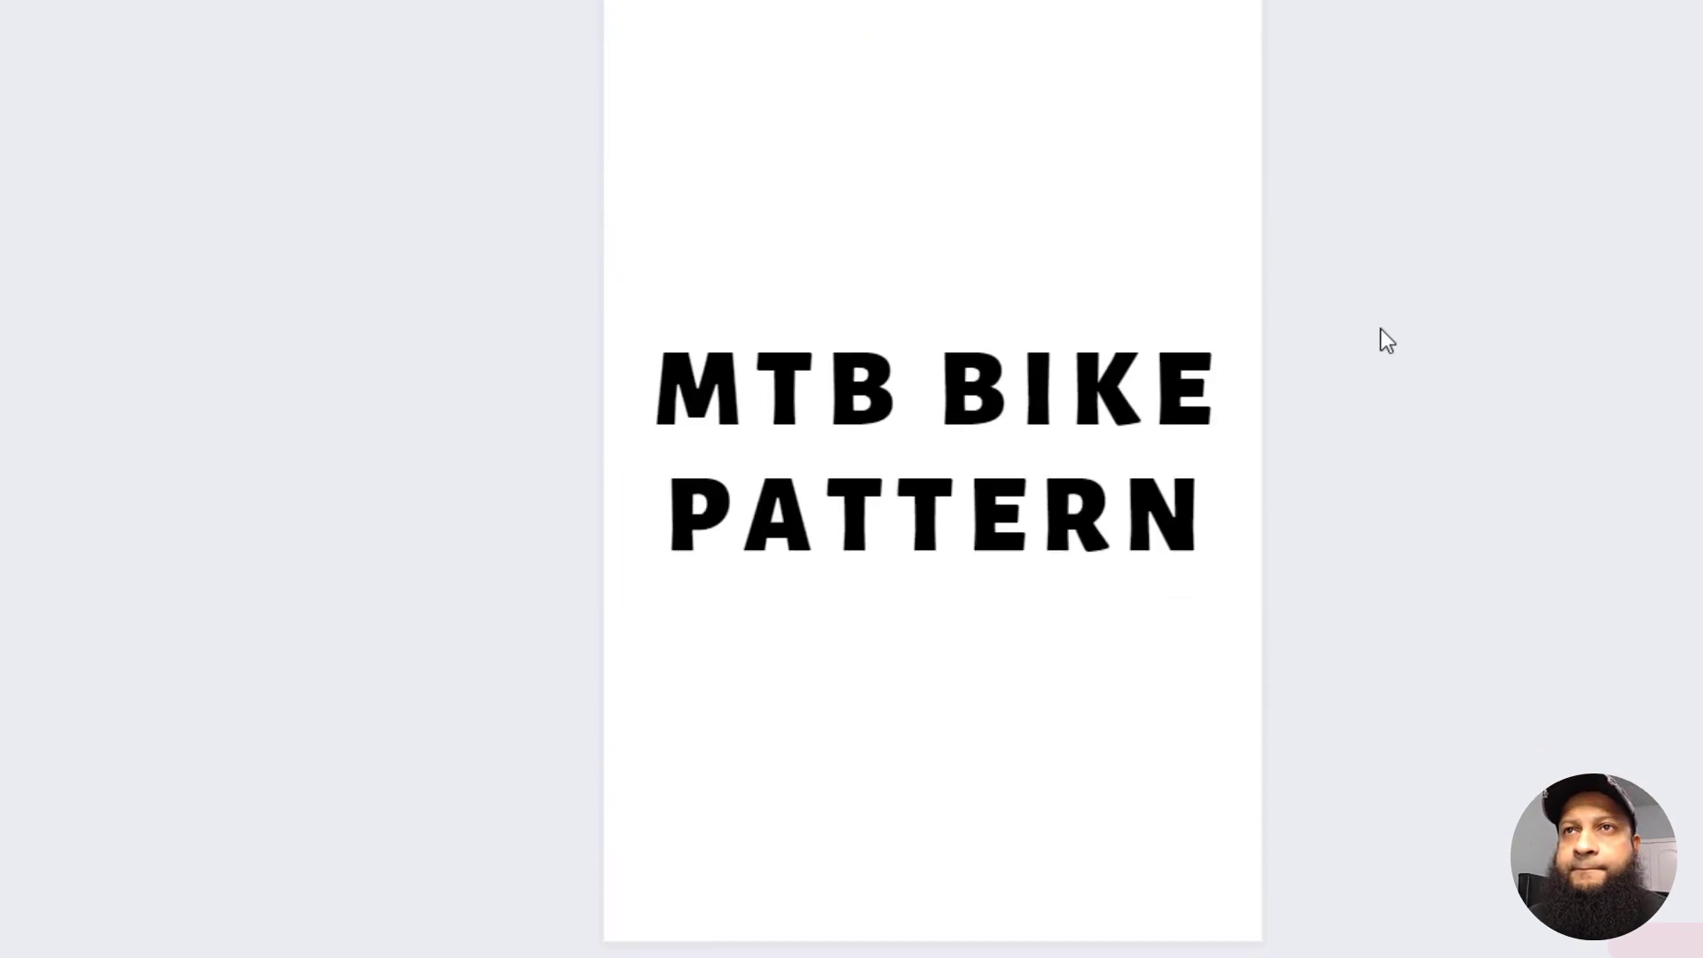
{"action": "scroll", "coordinate": [1380, 328], "scroll_direction": "up", "scroll_amount": 3}
{"action": "scroll", "coordinate": [1380, 329], "scroll_direction": "down", "scroll_amount": 4}
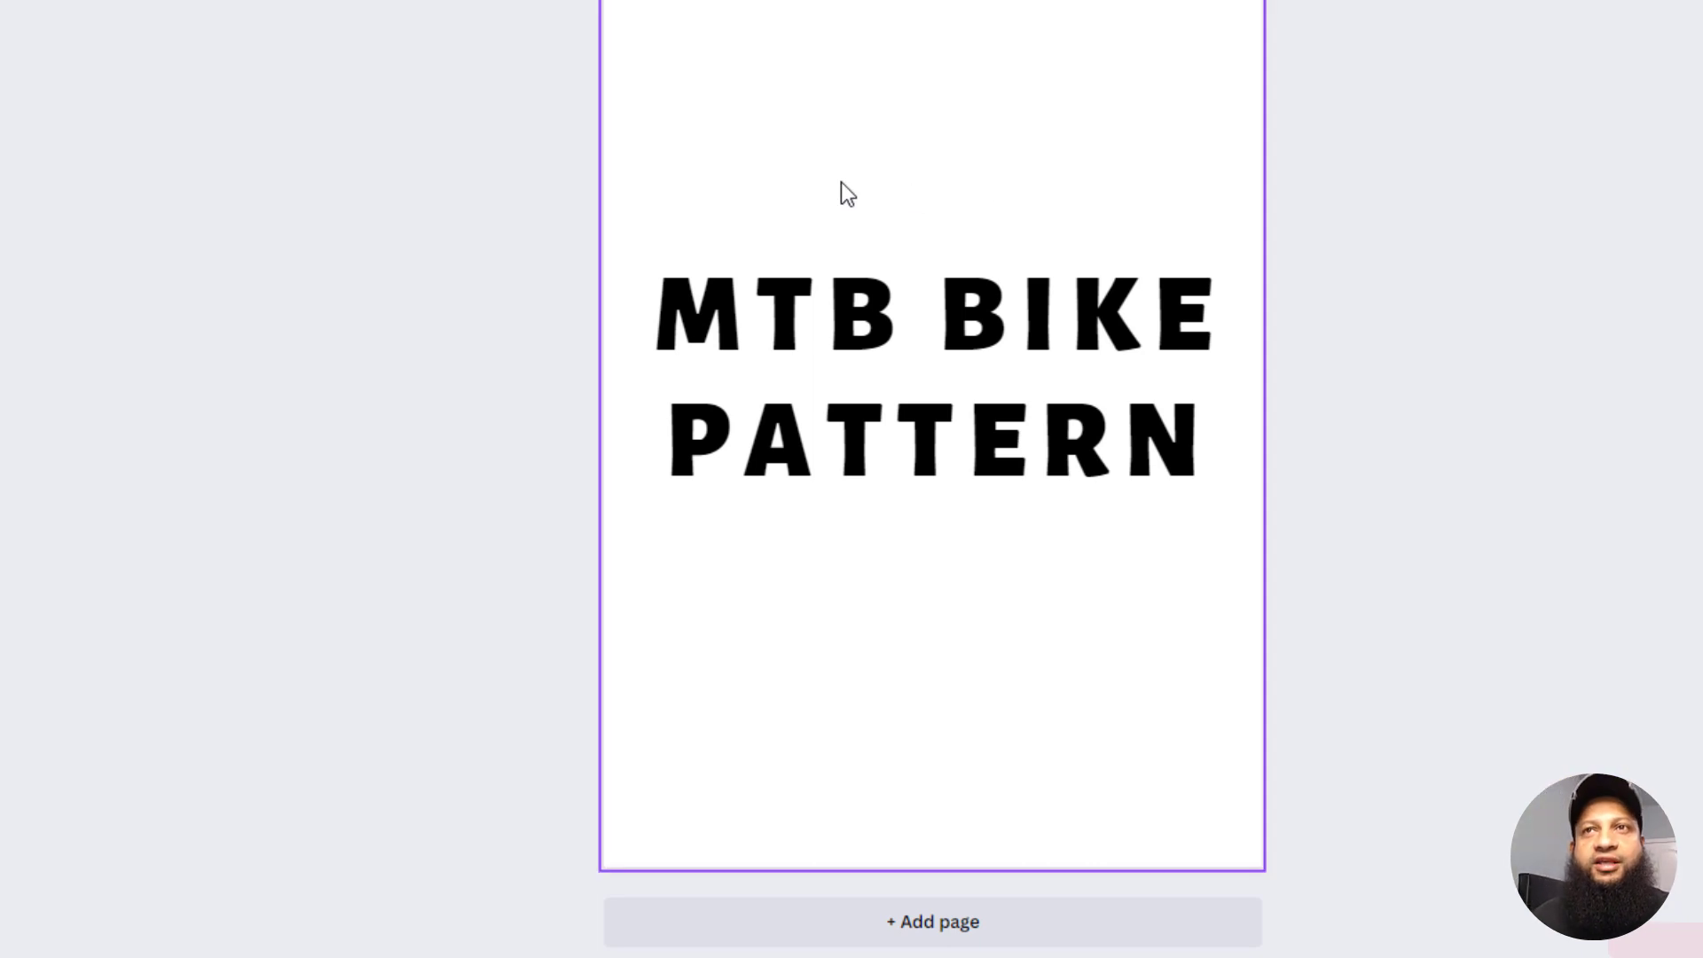
{"action": "scroll", "coordinate": [1098, 195], "scroll_direction": "up", "scroll_amount": 2}
{"action": "scroll", "coordinate": [987, 340], "scroll_direction": "down", "scroll_amount": 2}
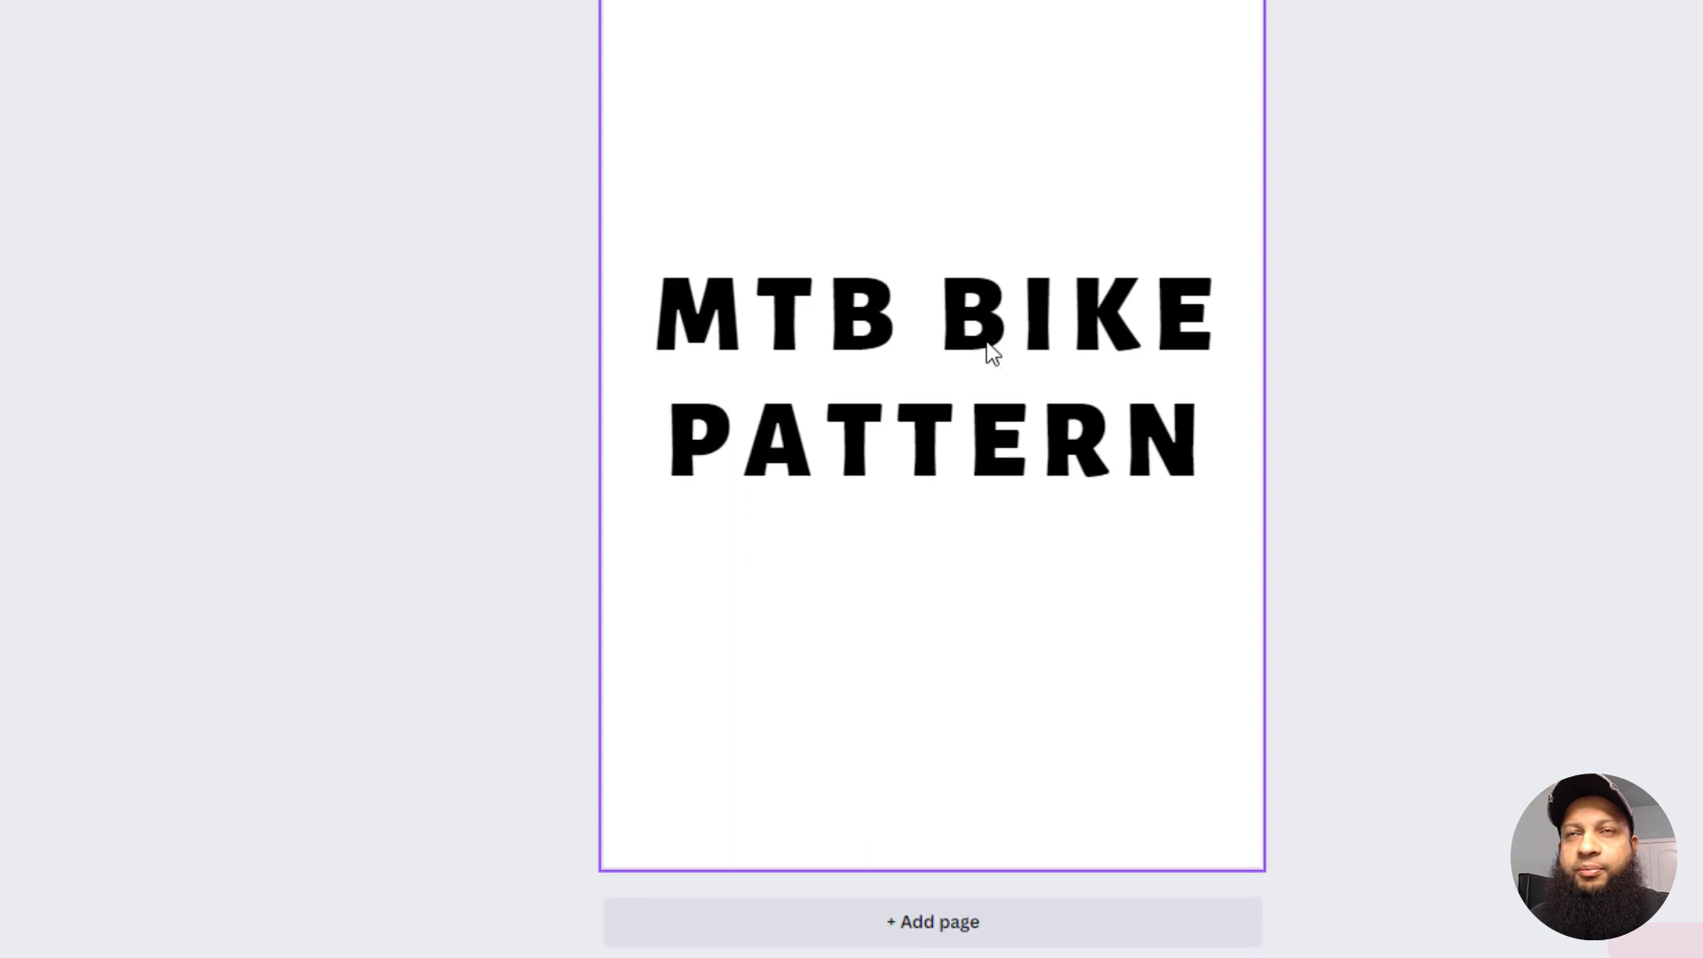
{"action": "scroll", "coordinate": [986, 340], "scroll_direction": "up", "scroll_amount": 2}
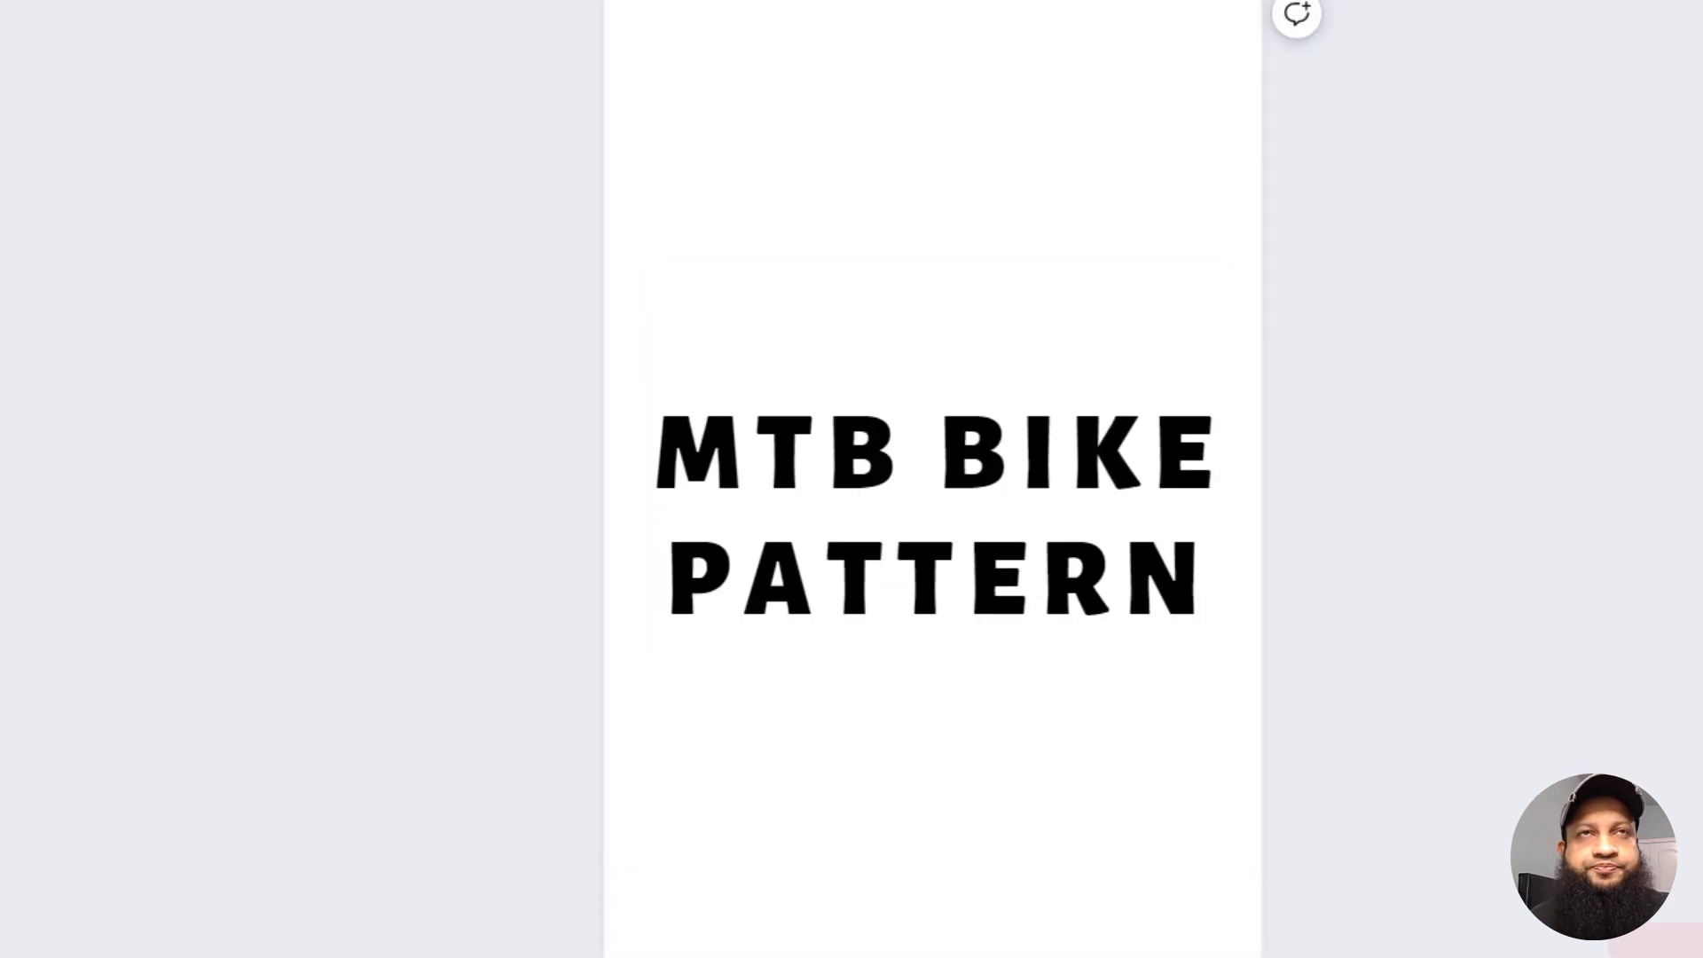
Step: Search the elements for "pattern, MTB"
{"action": "left_click_drag", "start_coordinate": [228, 137], "coordinate": [33, 136]}
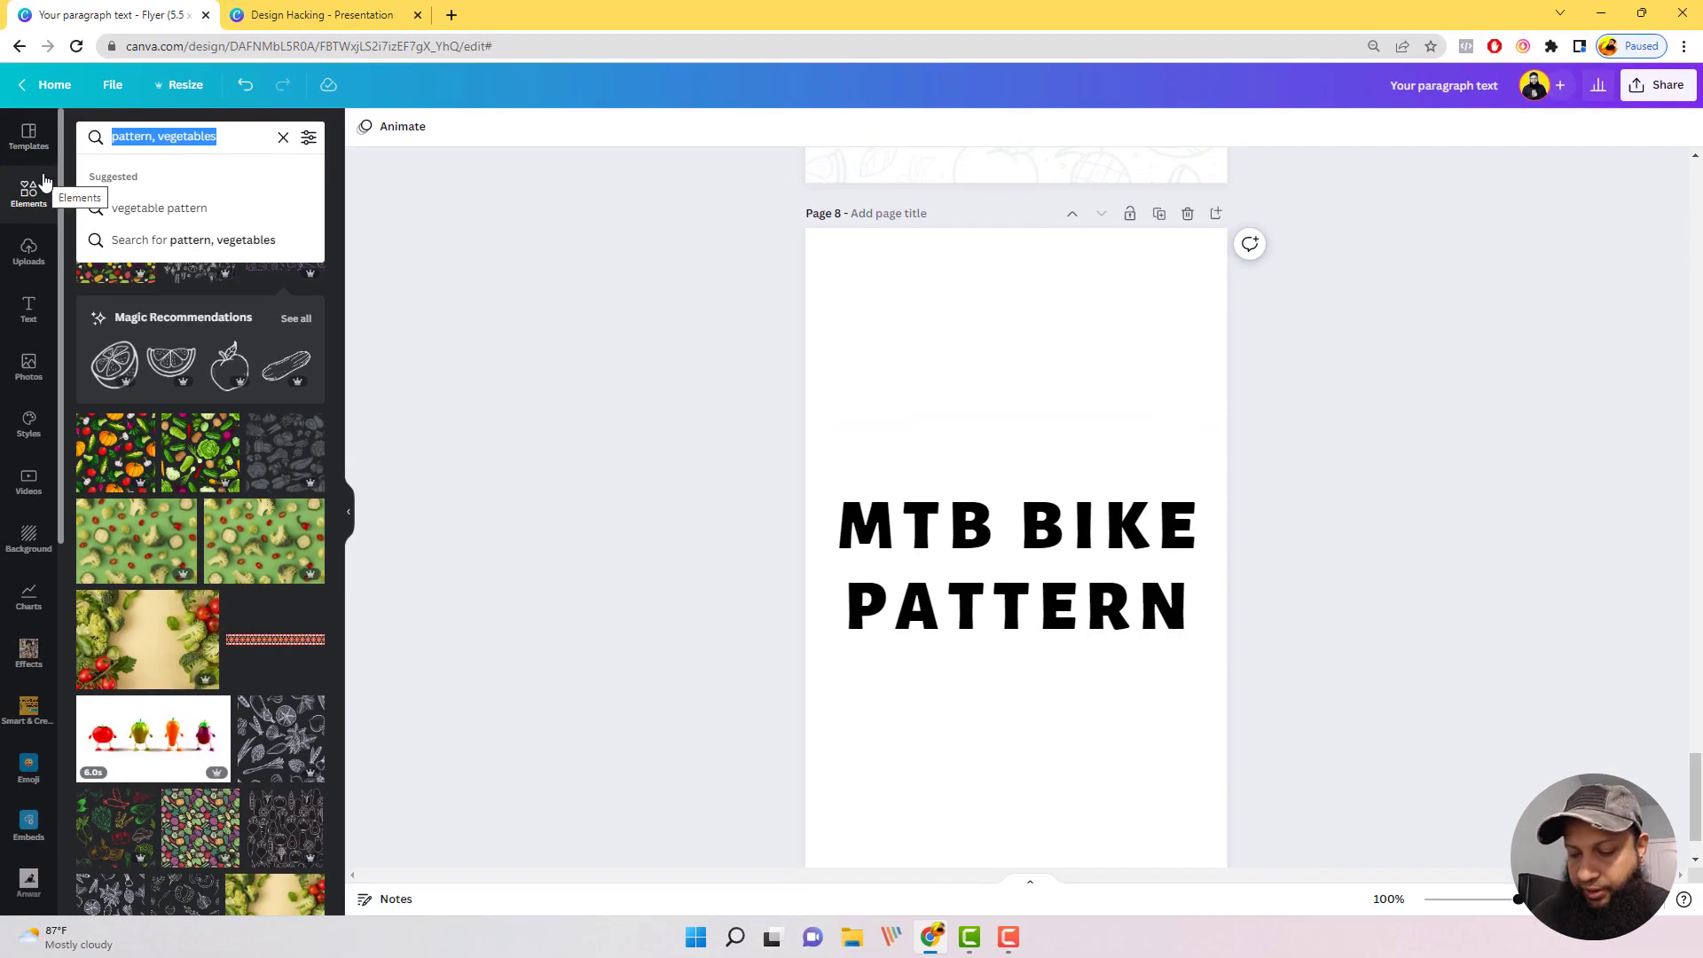
{"action": "key", "text": "End"}
{"action": "key", "text": "BackSpace"}
{"action": "key", "text": "BackSpace"}
{"action": "key", "text": "BackSpace"}
{"action": "key", "text": "BackSpace"}
{"action": "key", "text": "BackSpace"}
{"action": "key", "text": "BackSpace"}
{"action": "key", "text": "BackSpace"}
{"action": "key", "text": "BackSpace"}
{"action": "key", "text": "BackSpace"}
{"action": "key", "text": "BackSpace"}
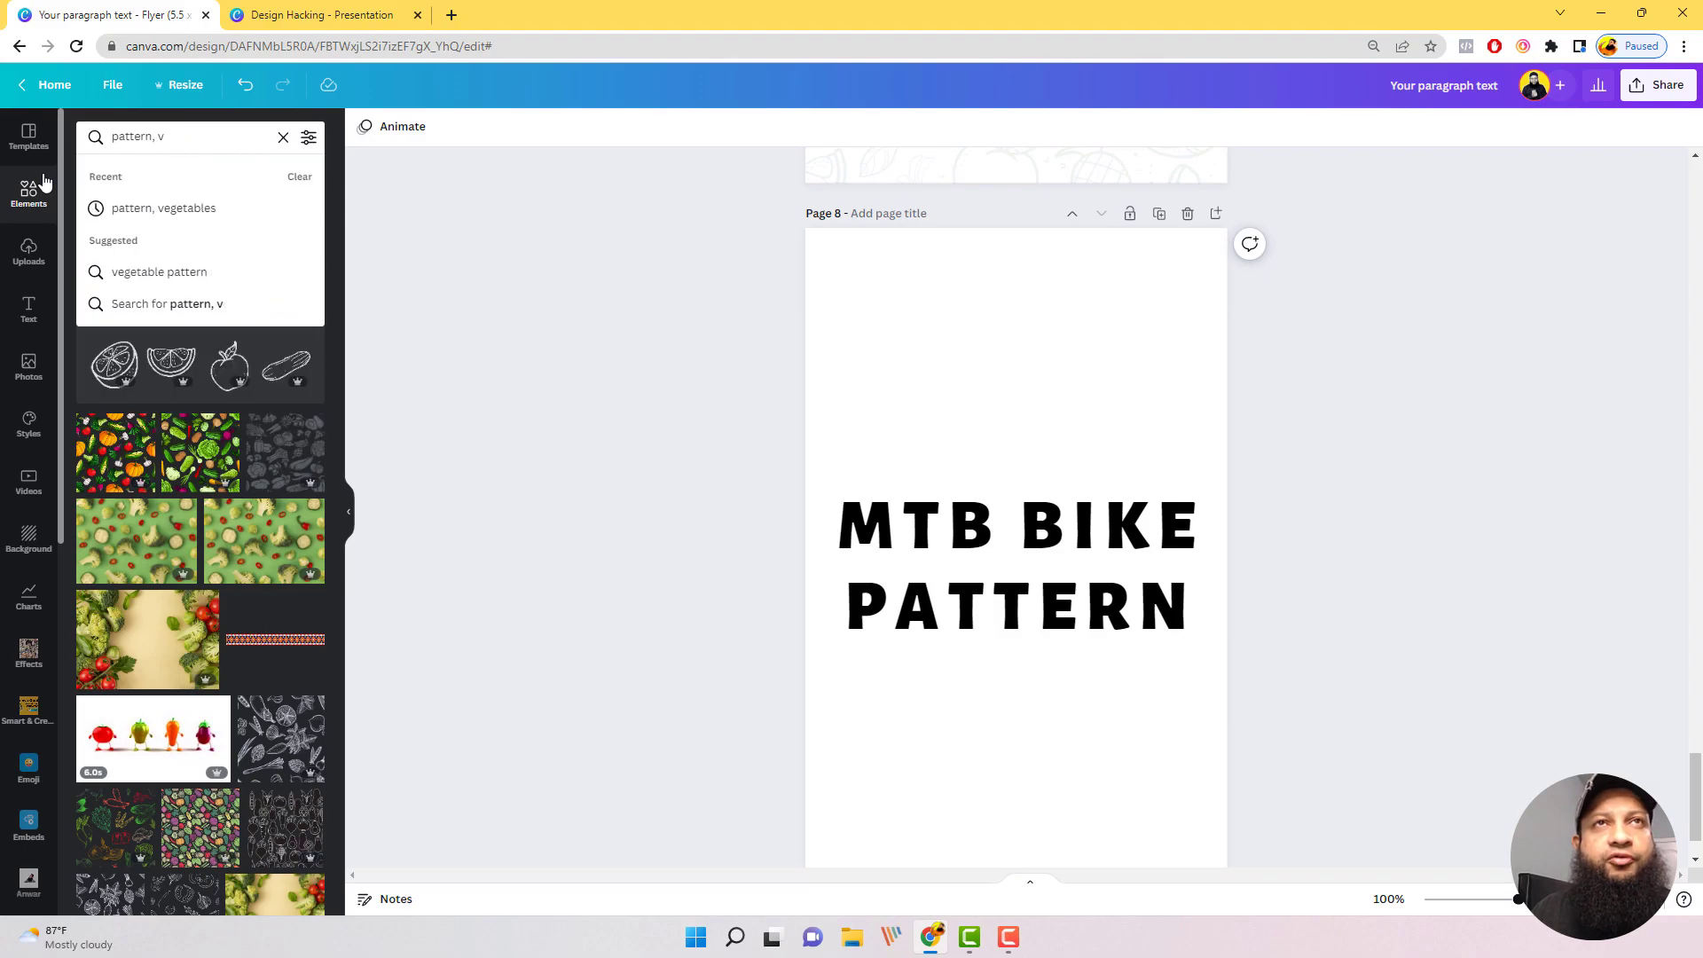
{"action": "type", "text": "MTB"}
{"action": "key", "text": "Return"}
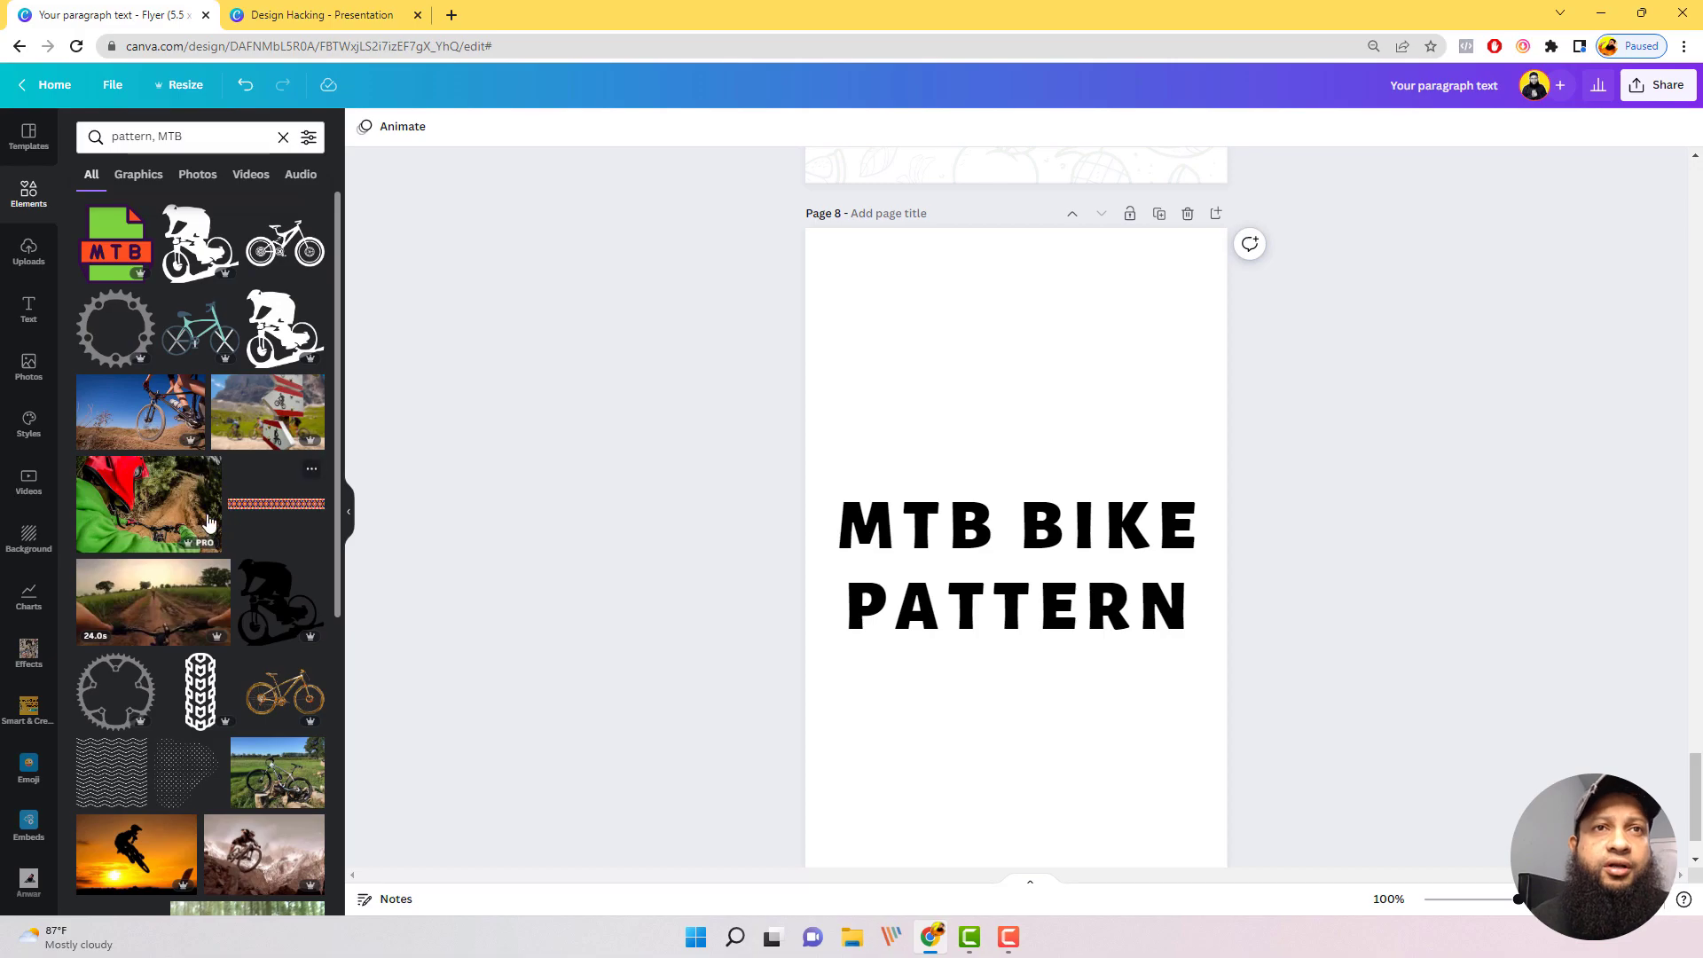
Step: Look through the "pattern, MTB" search results for graphics suited to a mountain bike pattern on page 8
{"action": "scroll", "coordinate": [271, 729], "scroll_direction": "down", "scroll_amount": 5}
{"action": "scroll", "coordinate": [270, 724], "scroll_direction": "down", "scroll_amount": 3}
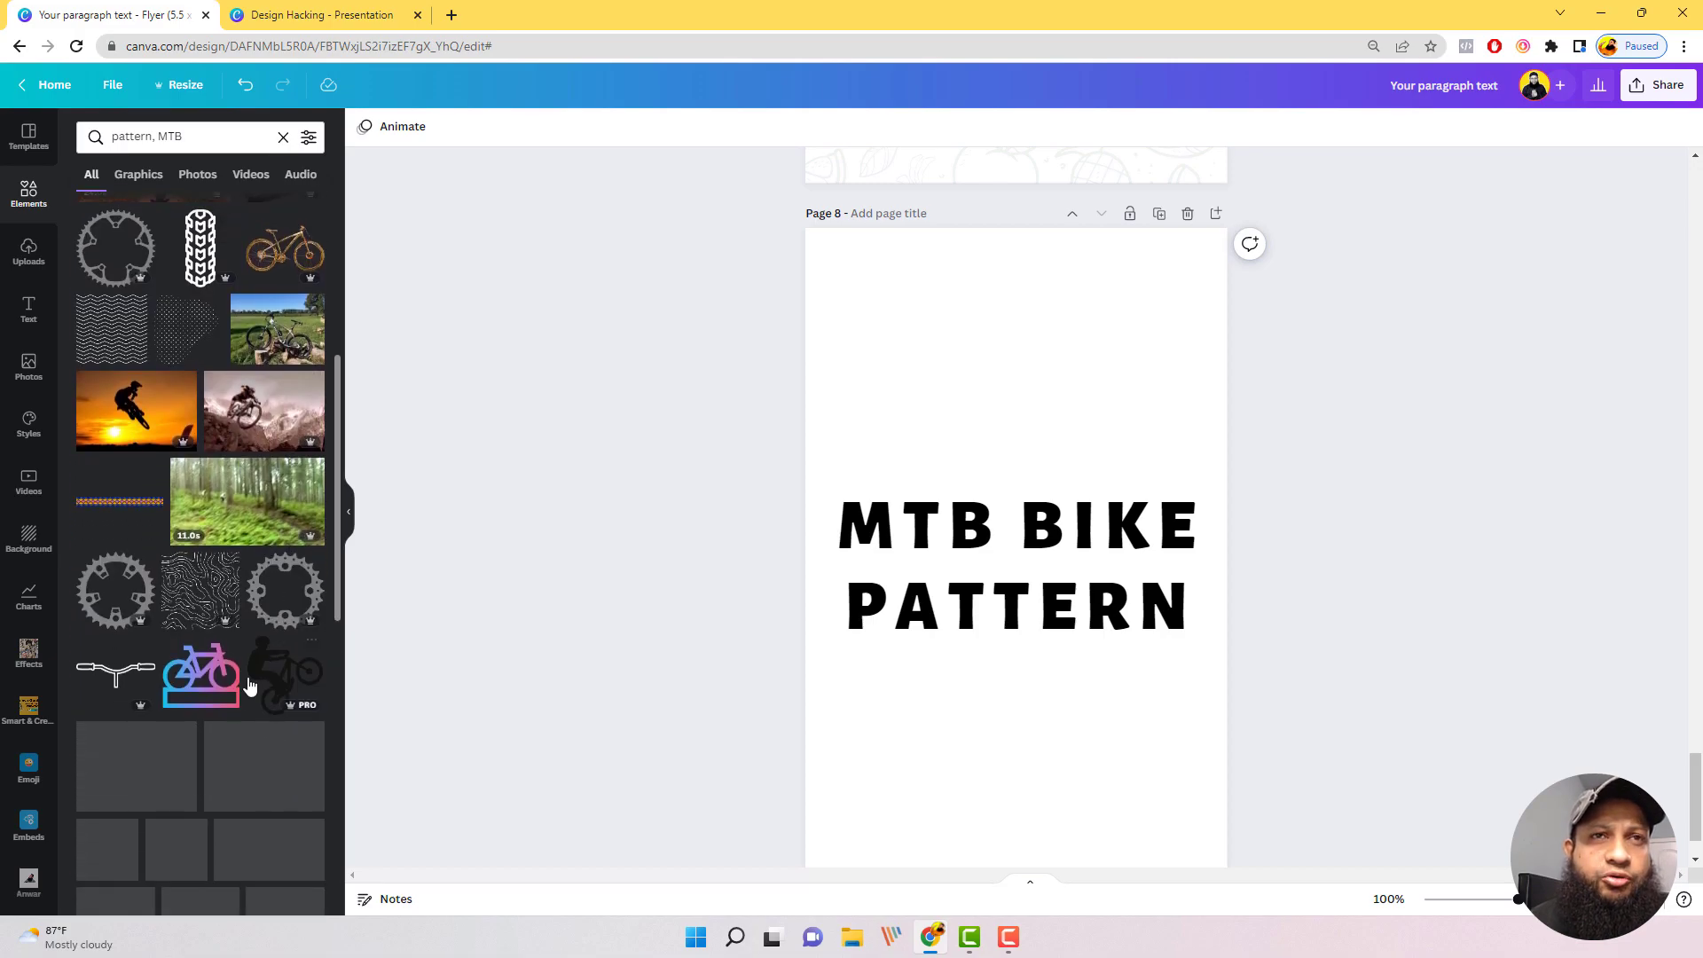
{"action": "scroll", "coordinate": [869, 498], "scroll_direction": "up", "scroll_amount": 4}
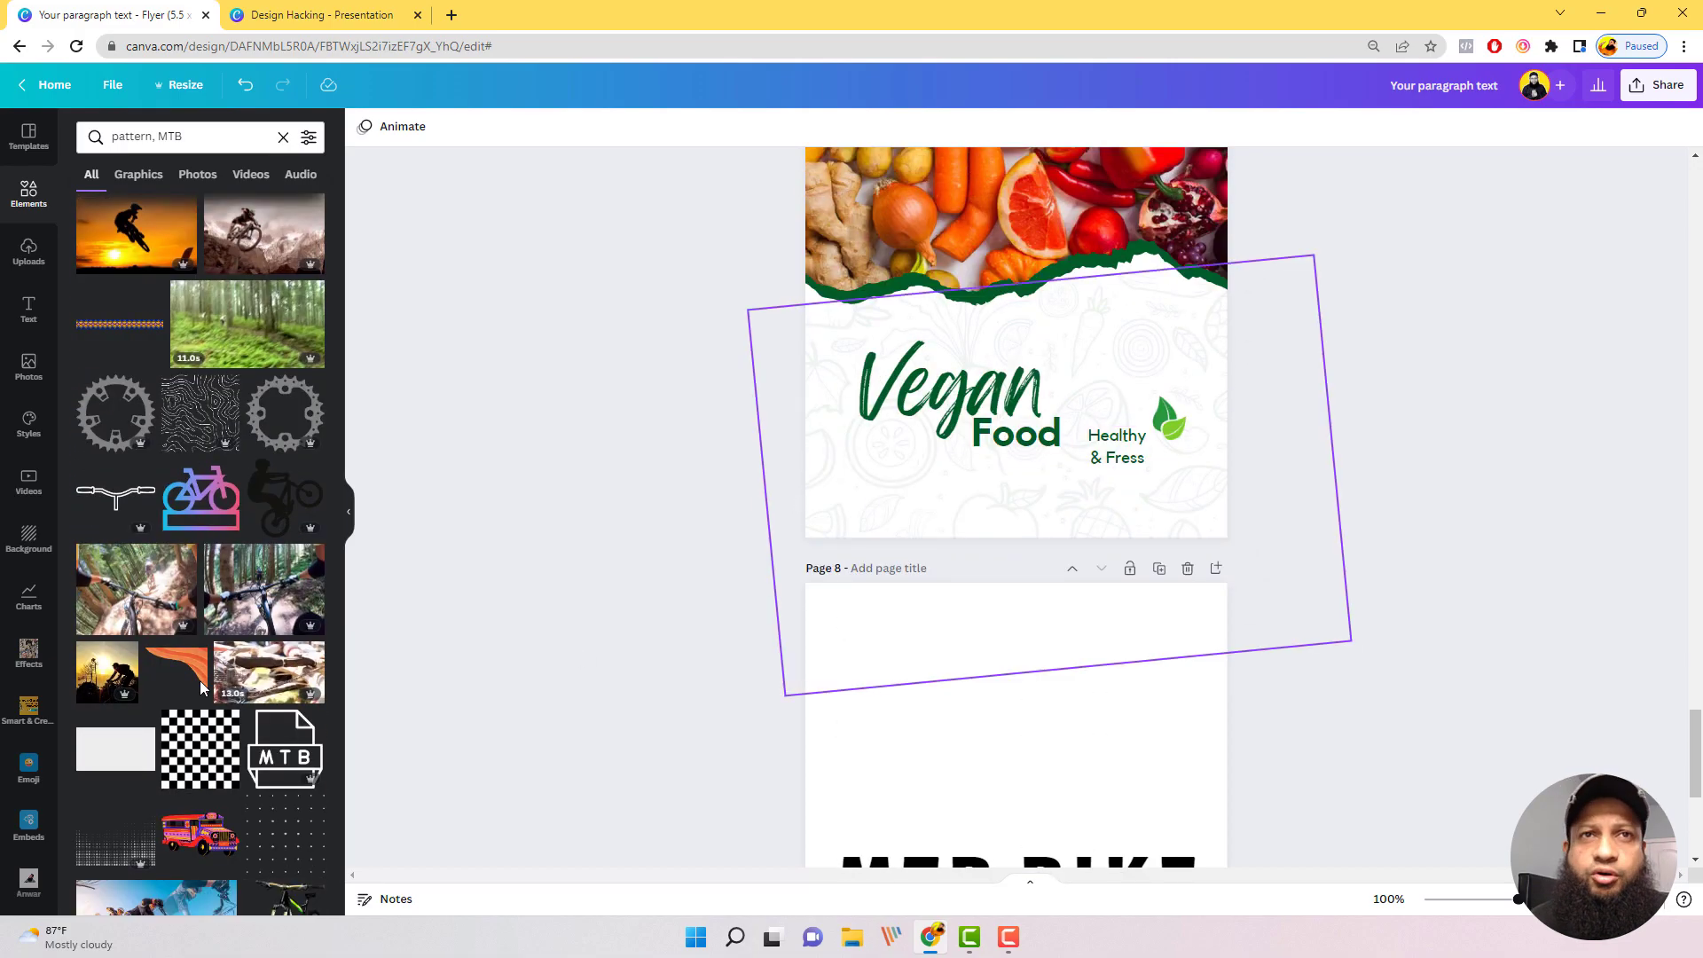
{"action": "scroll", "coordinate": [1365, 603], "scroll_direction": "down", "scroll_amount": 5}
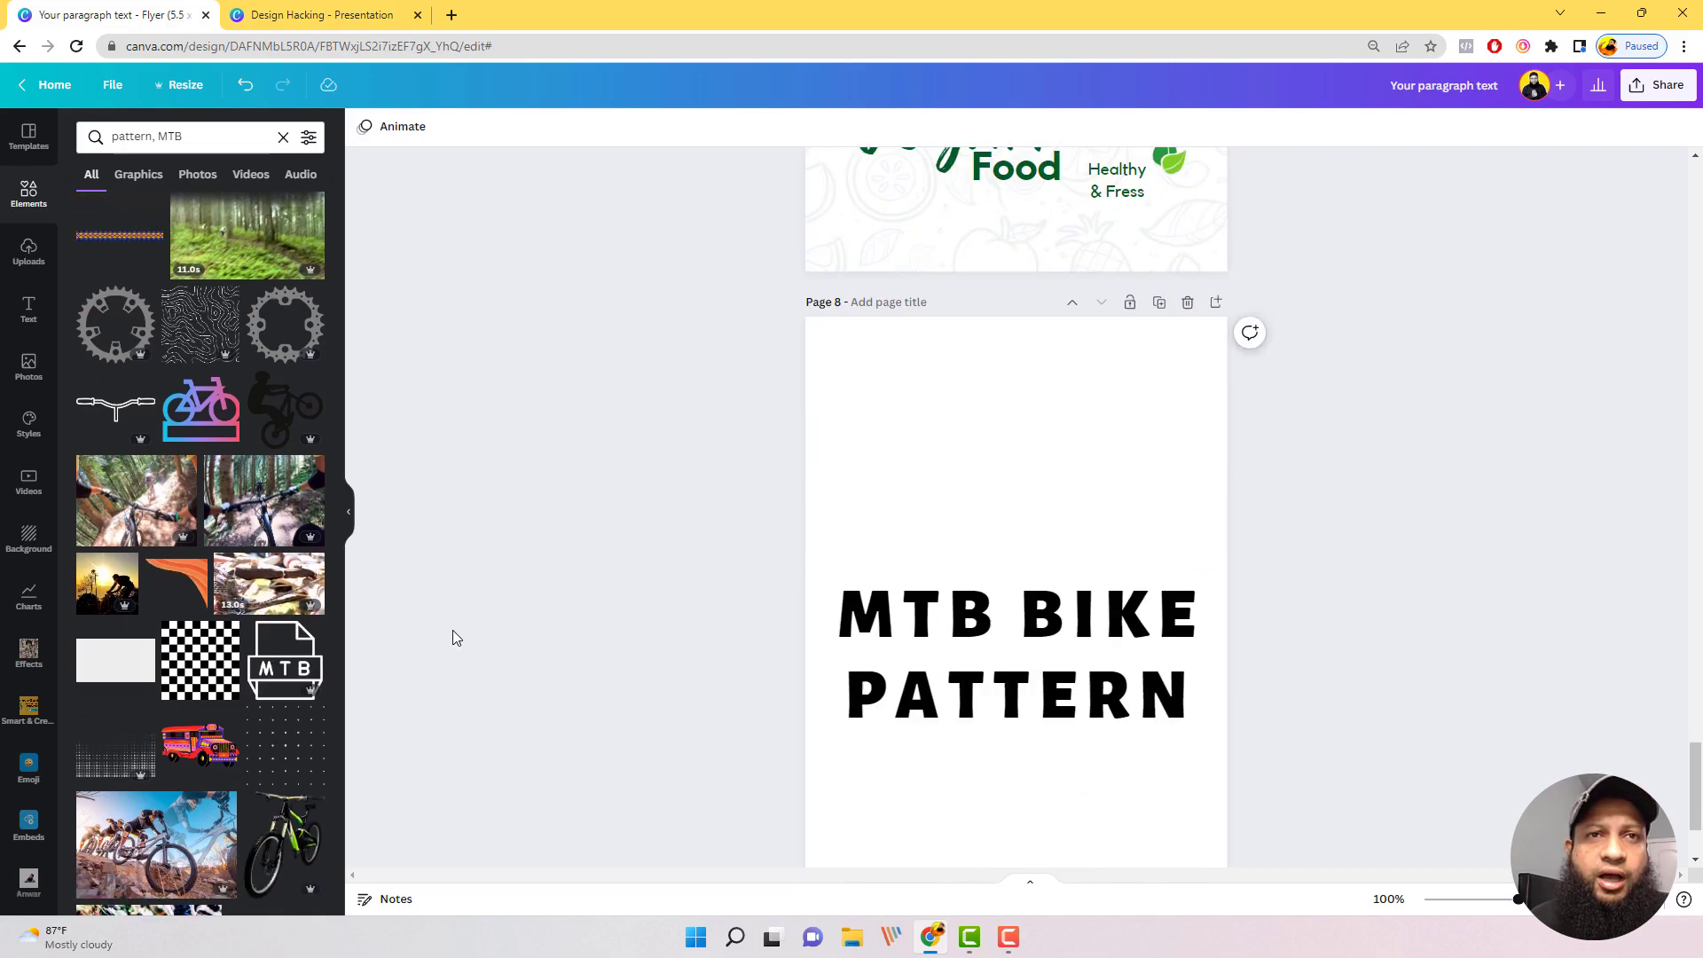
{"action": "scroll", "coordinate": [217, 621], "scroll_direction": "down", "scroll_amount": 7}
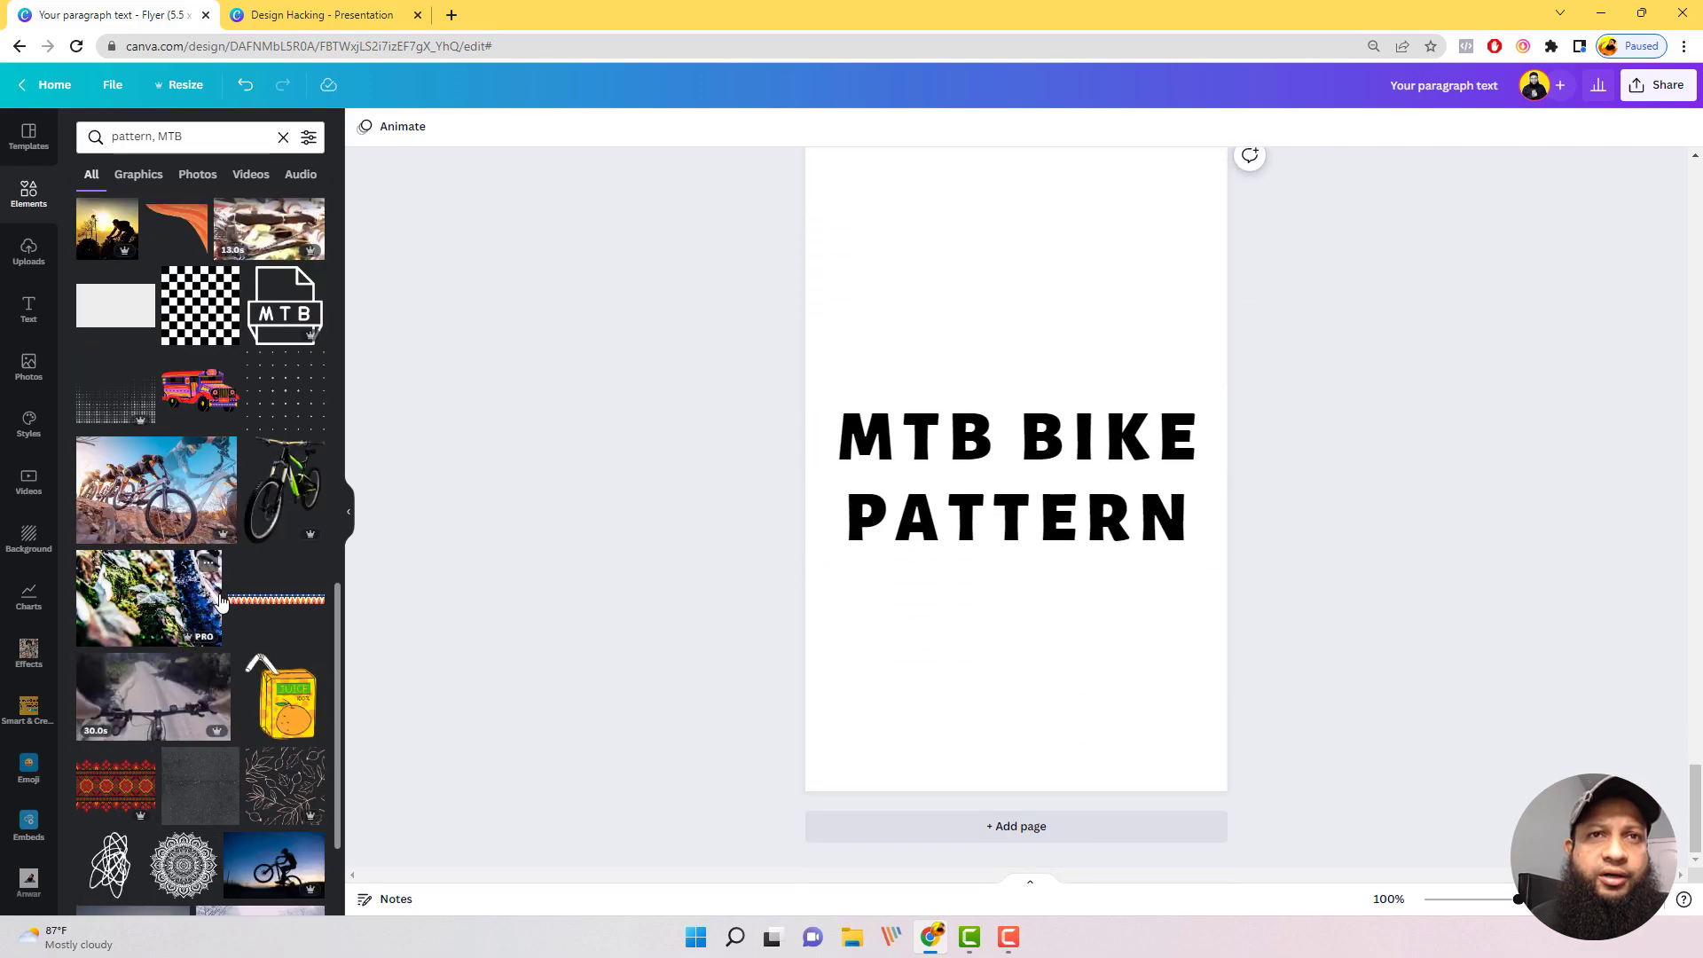
{"action": "scroll", "coordinate": [221, 601], "scroll_direction": "down", "scroll_amount": 2}
{"action": "scroll", "coordinate": [221, 602], "scroll_direction": "up", "scroll_amount": 5}
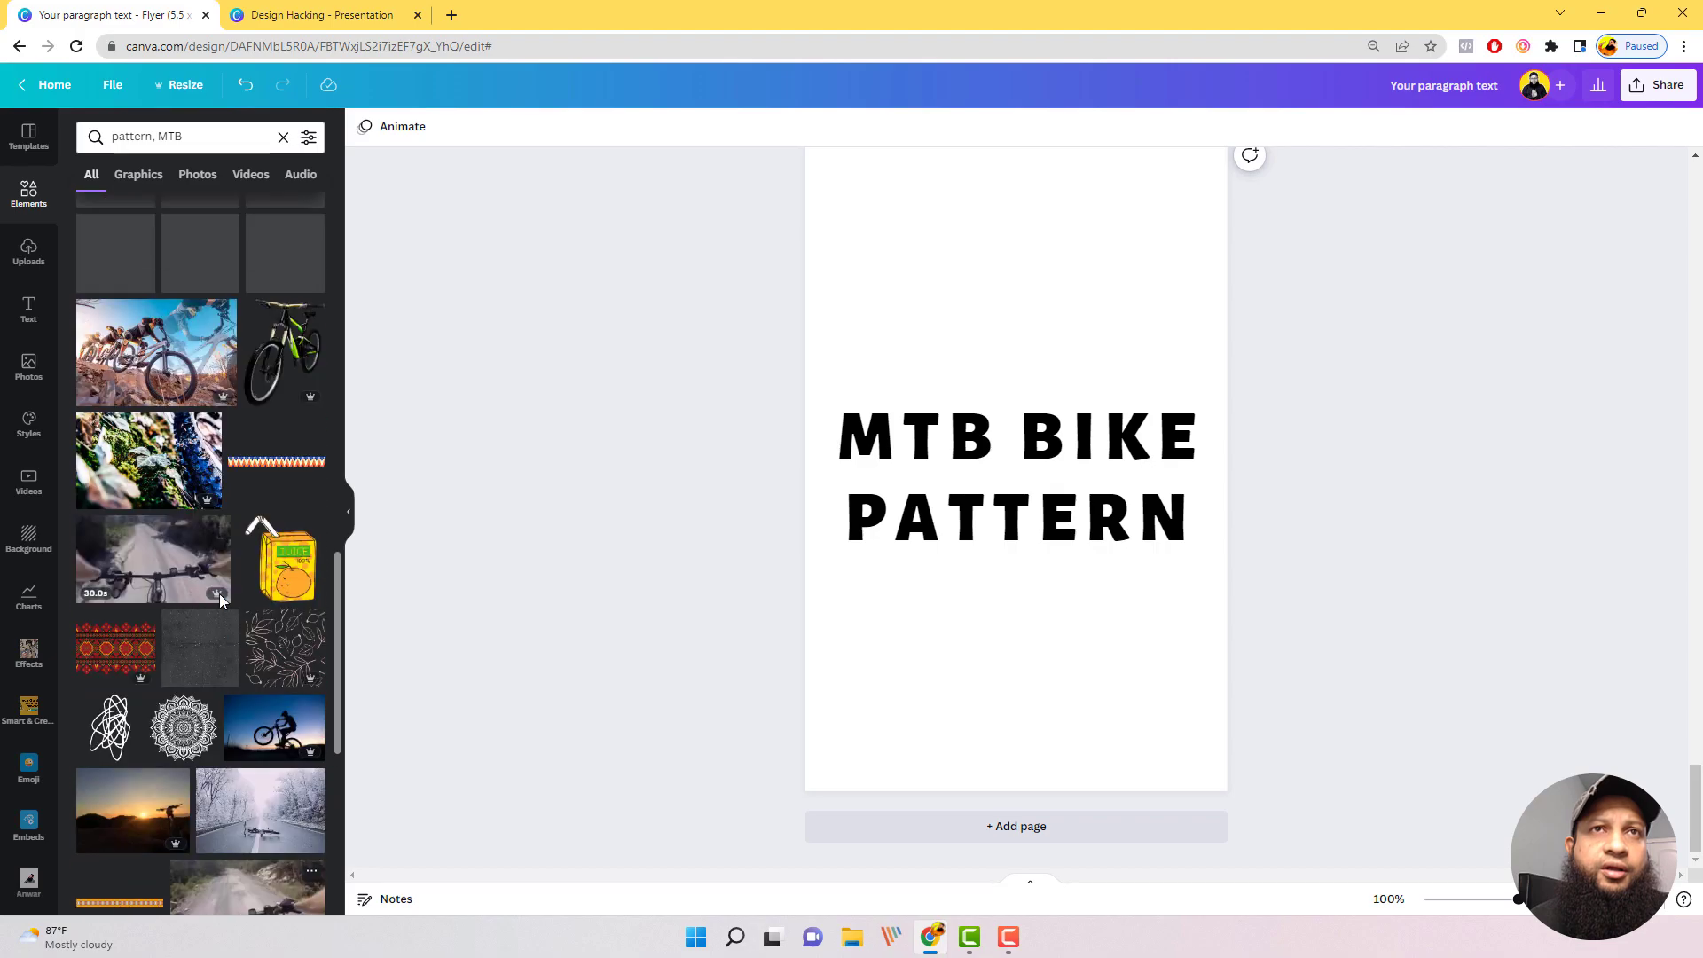
{"action": "scroll", "coordinate": [220, 600], "scroll_direction": "up", "scroll_amount": 10}
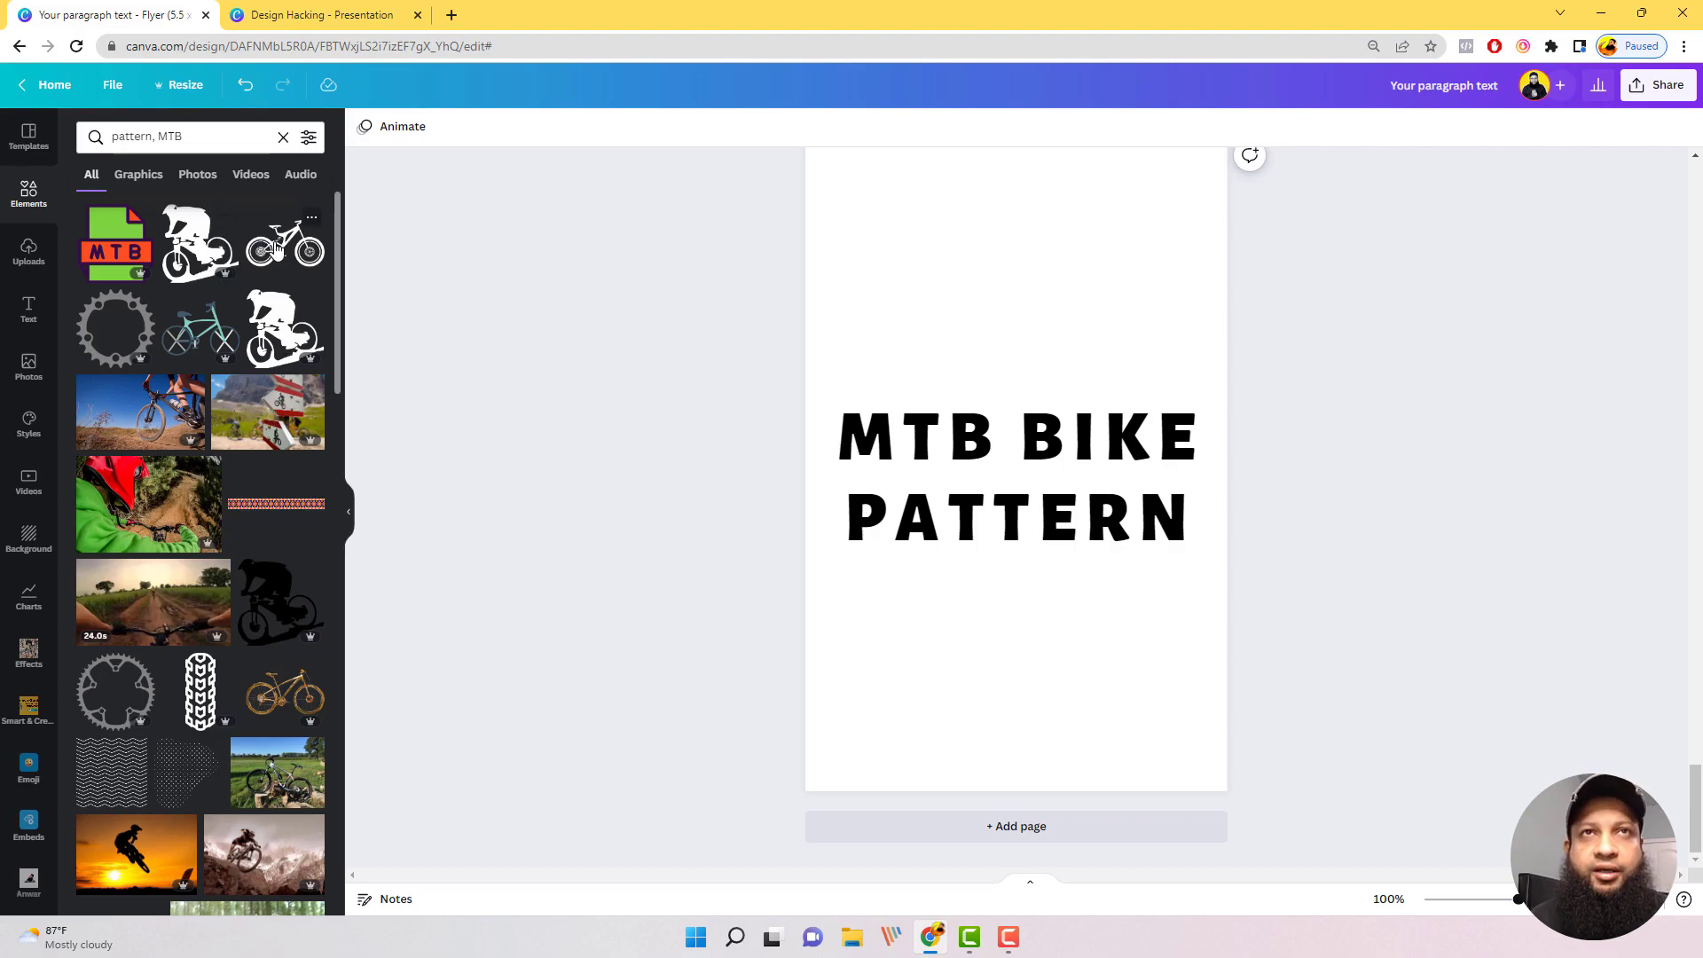
{"action": "scroll", "coordinate": [177, 364], "scroll_direction": "down", "scroll_amount": 1}
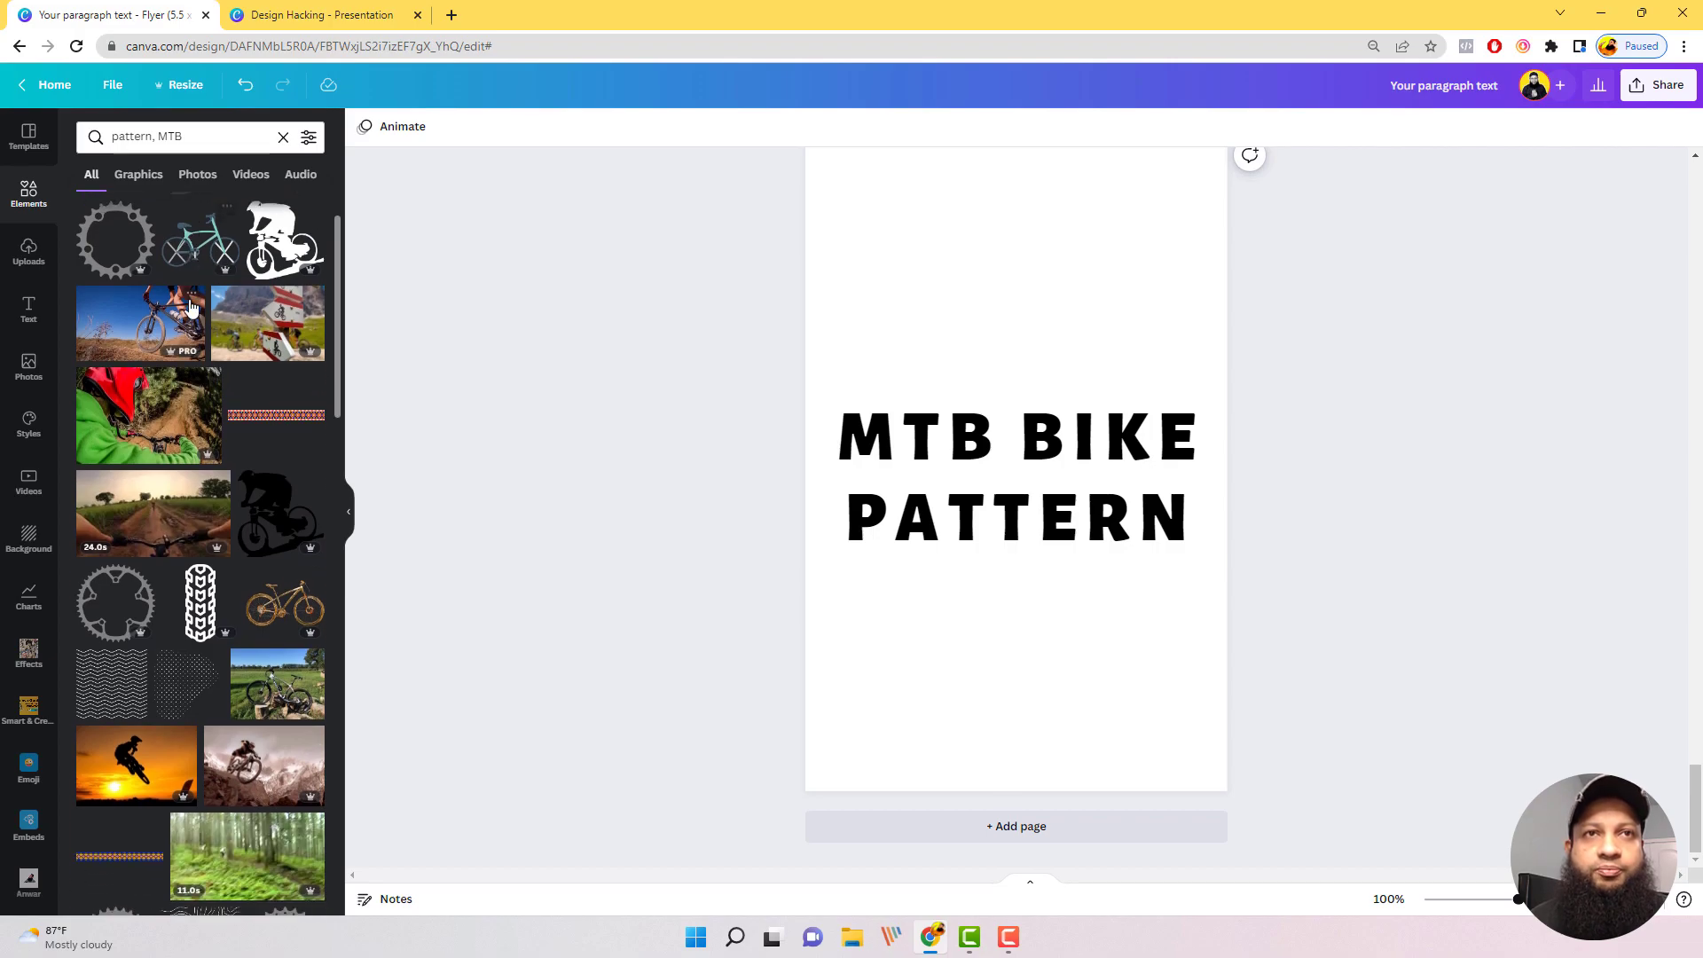
{"action": "scroll", "coordinate": [174, 369], "scroll_direction": "down", "scroll_amount": 1}
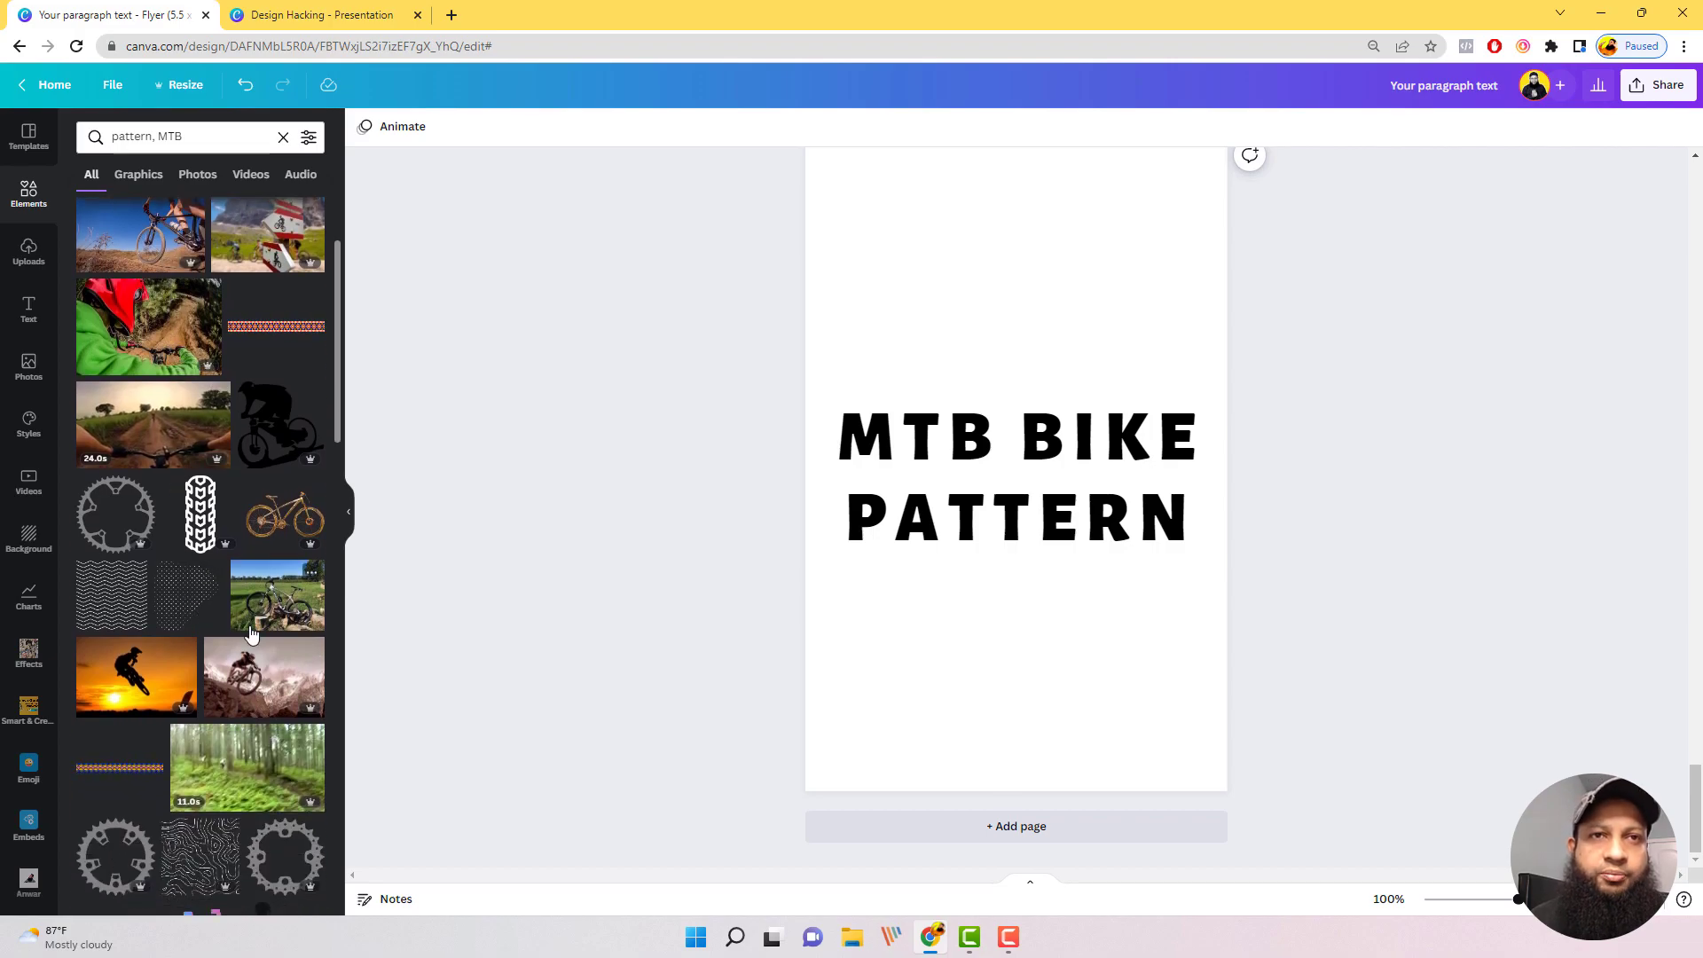
{"action": "scroll", "coordinate": [252, 633], "scroll_direction": "down", "scroll_amount": 3}
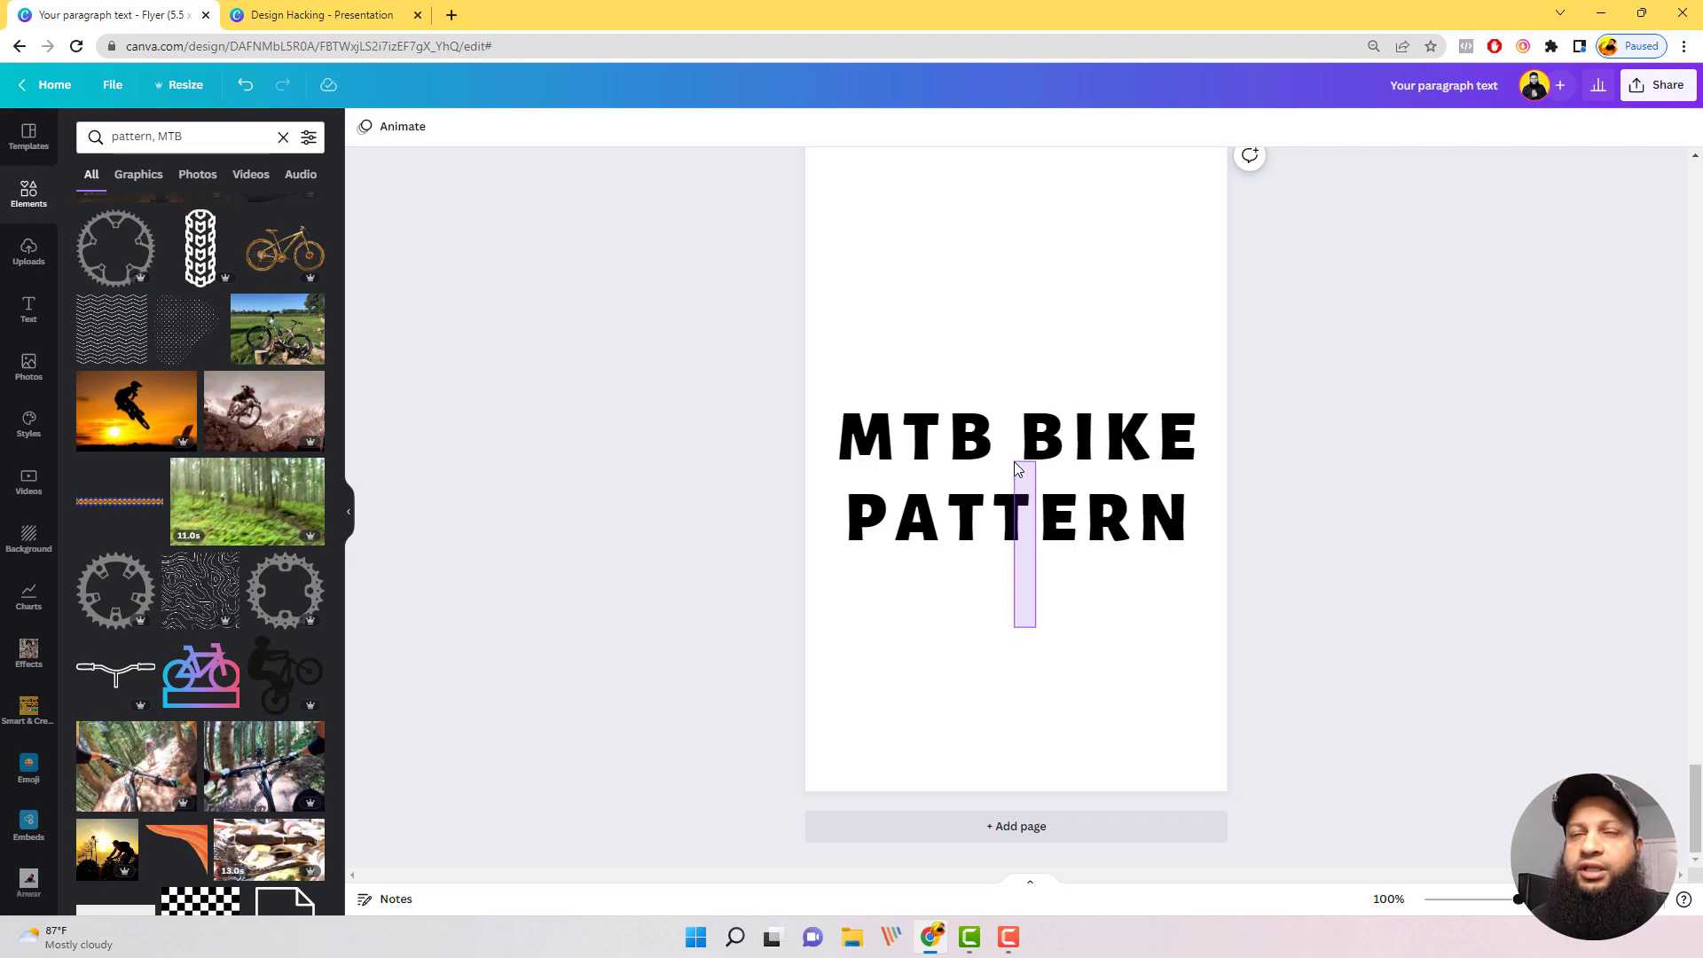
{"action": "left_click", "coordinate": [1093, 612]}
{"action": "scroll", "coordinate": [1038, 274], "scroll_direction": "up", "scroll_amount": 2}
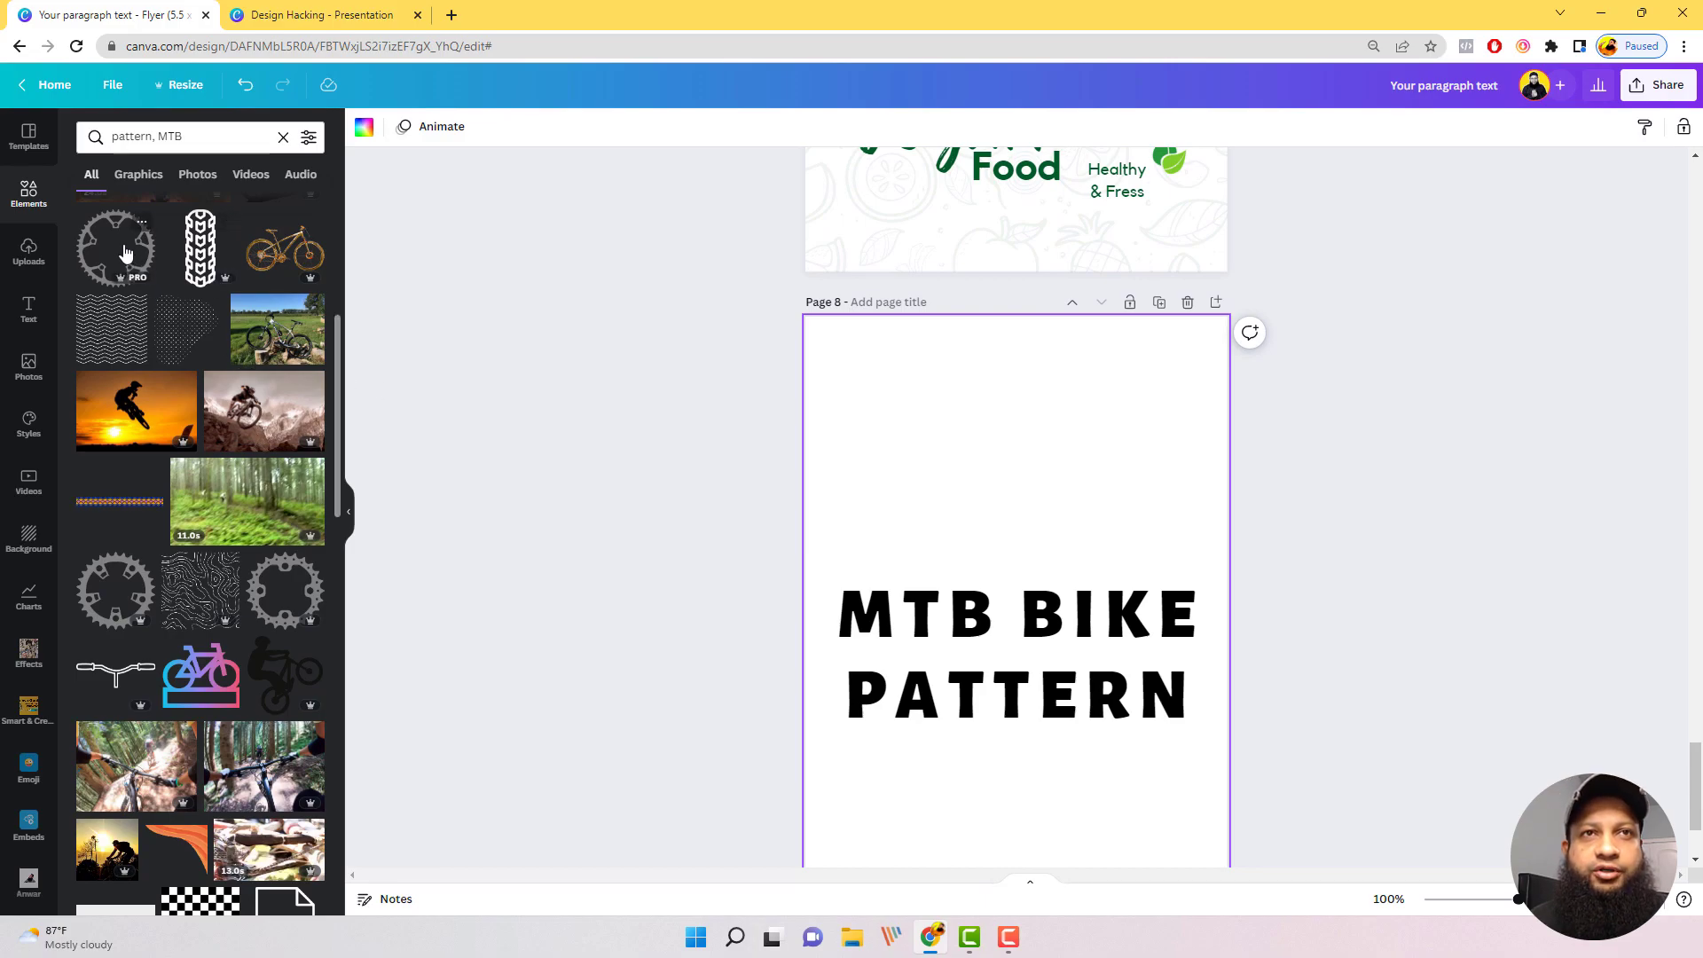
{"action": "scroll", "coordinate": [222, 596], "scroll_direction": "down", "scroll_amount": 6}
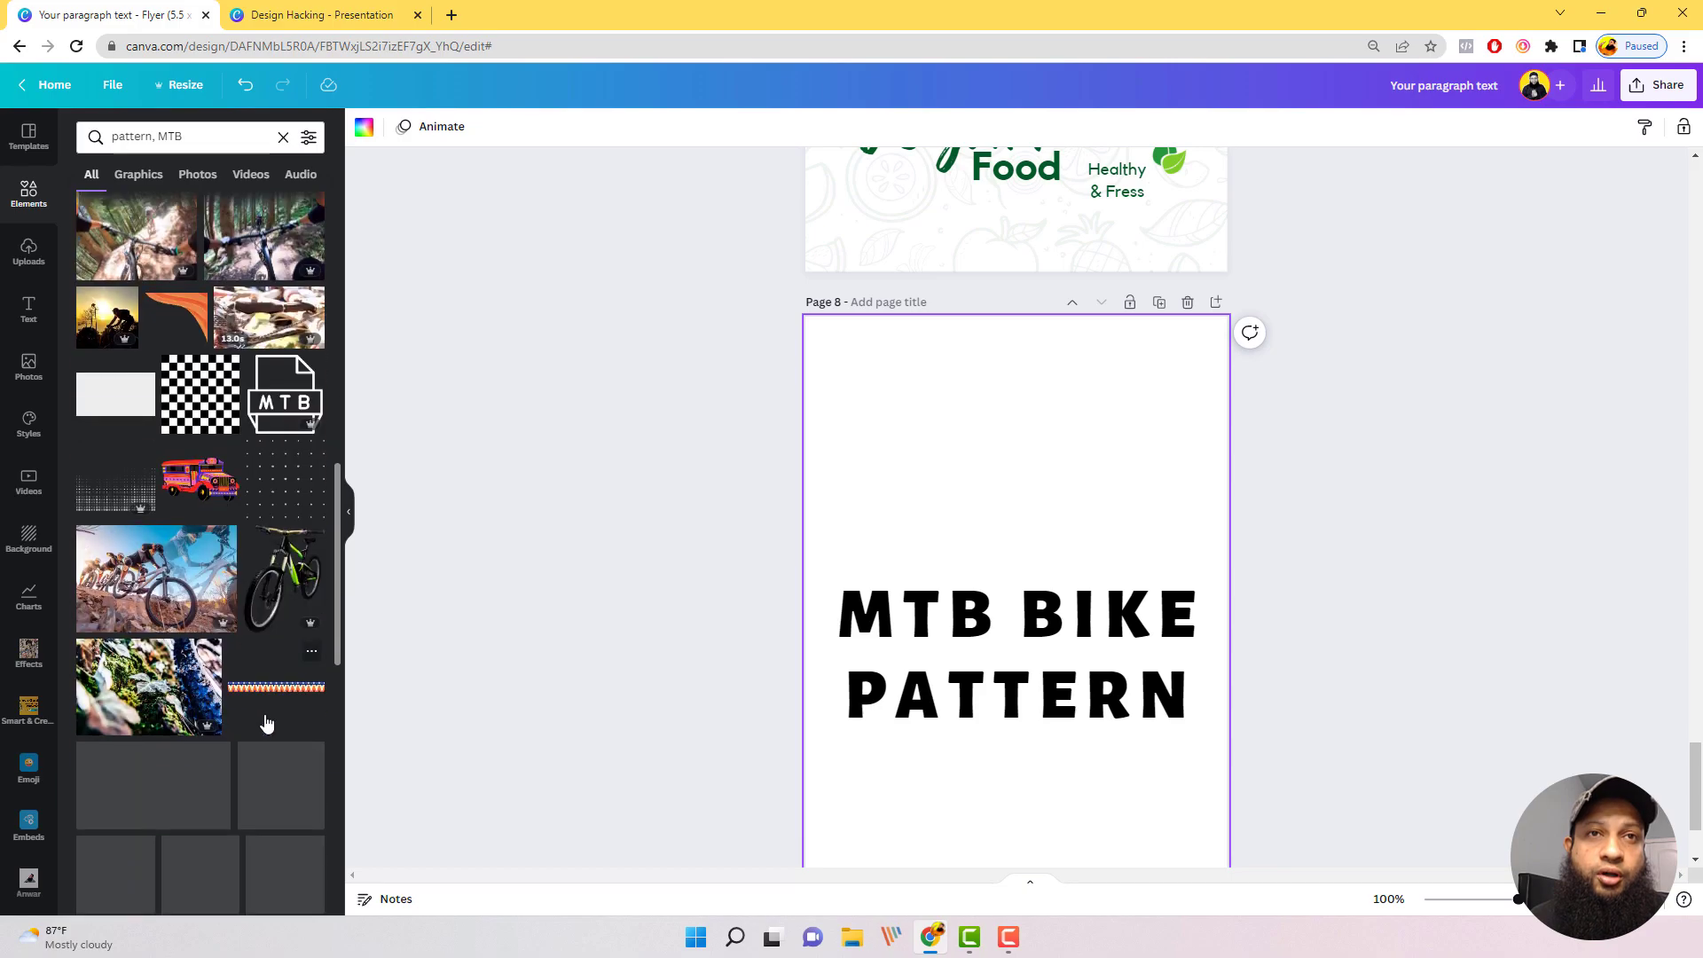
{"action": "scroll", "coordinate": [221, 666], "scroll_direction": "down", "scroll_amount": 3}
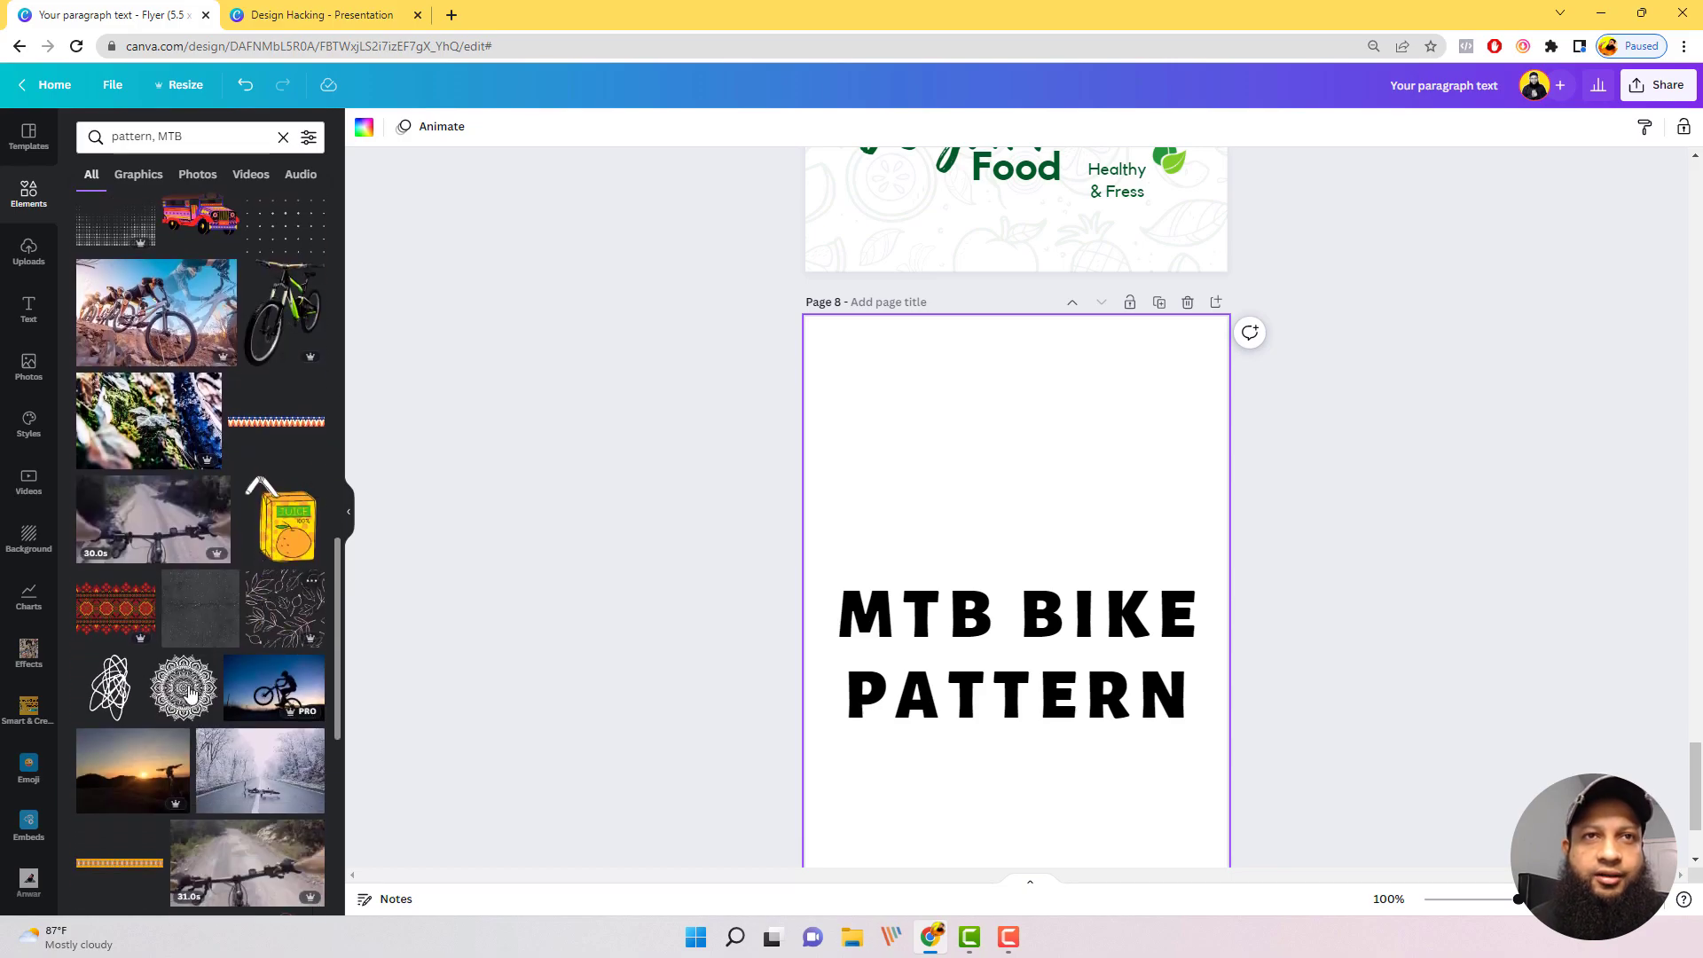
Step: Search the elements for "mtb"
{"action": "scroll", "coordinate": [189, 694], "scroll_direction": "down", "scroll_amount": 4}
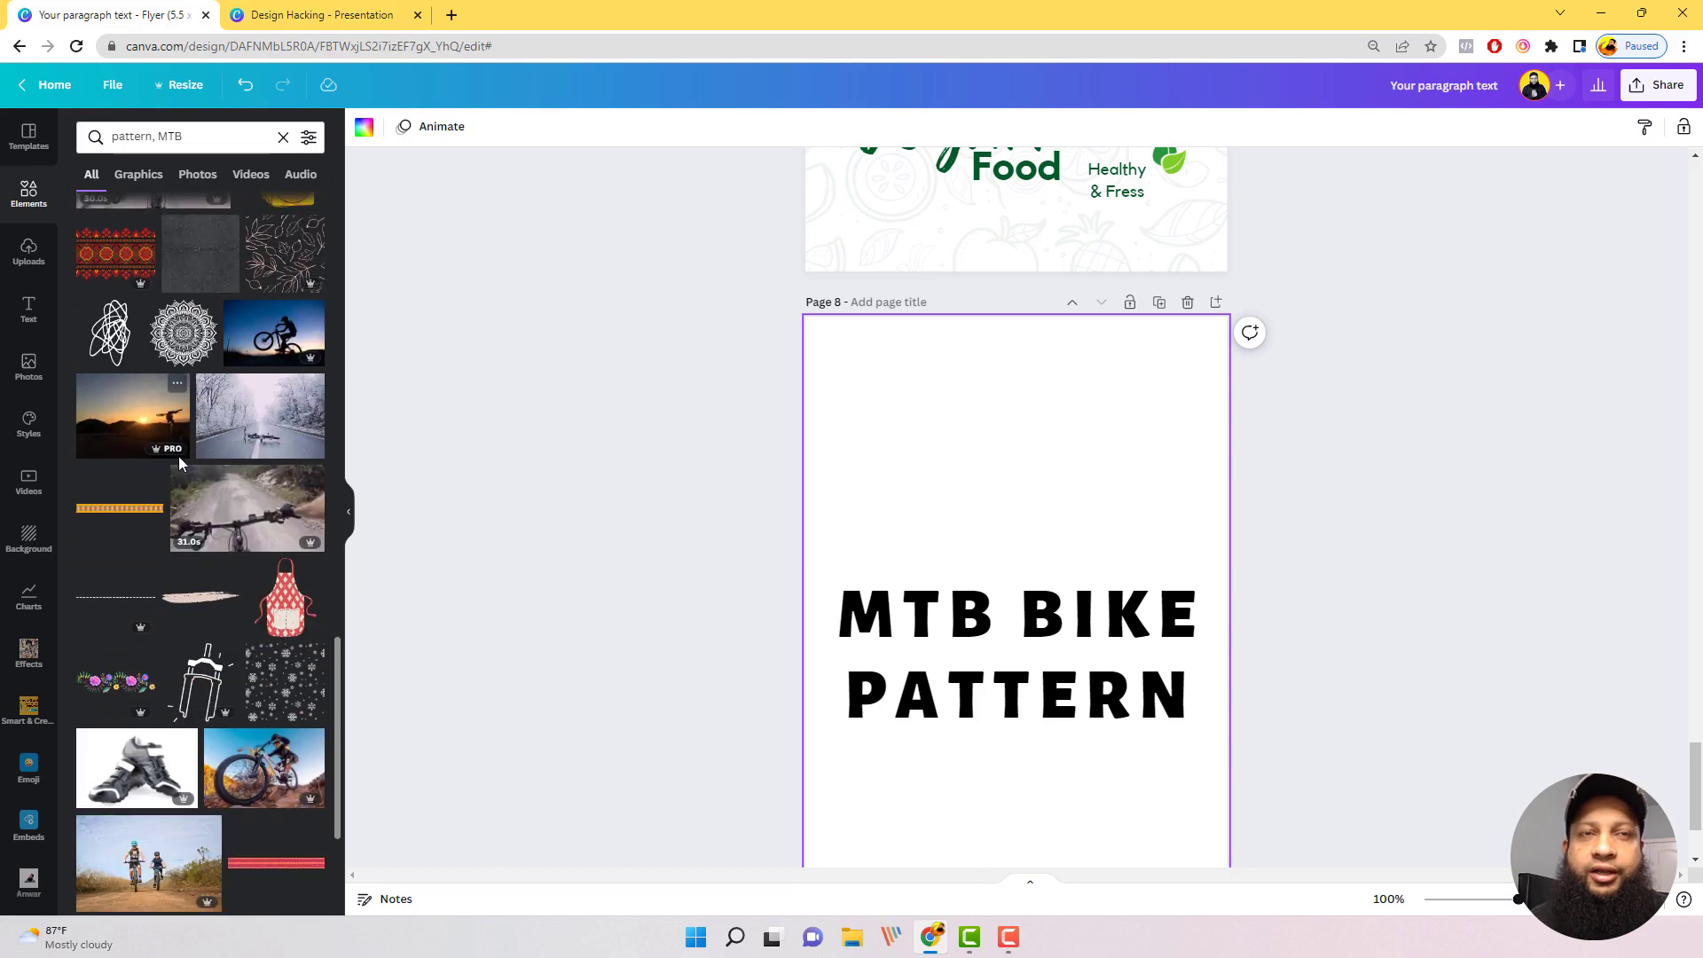
{"action": "scroll", "coordinate": [180, 462], "scroll_direction": "up", "scroll_amount": 15}
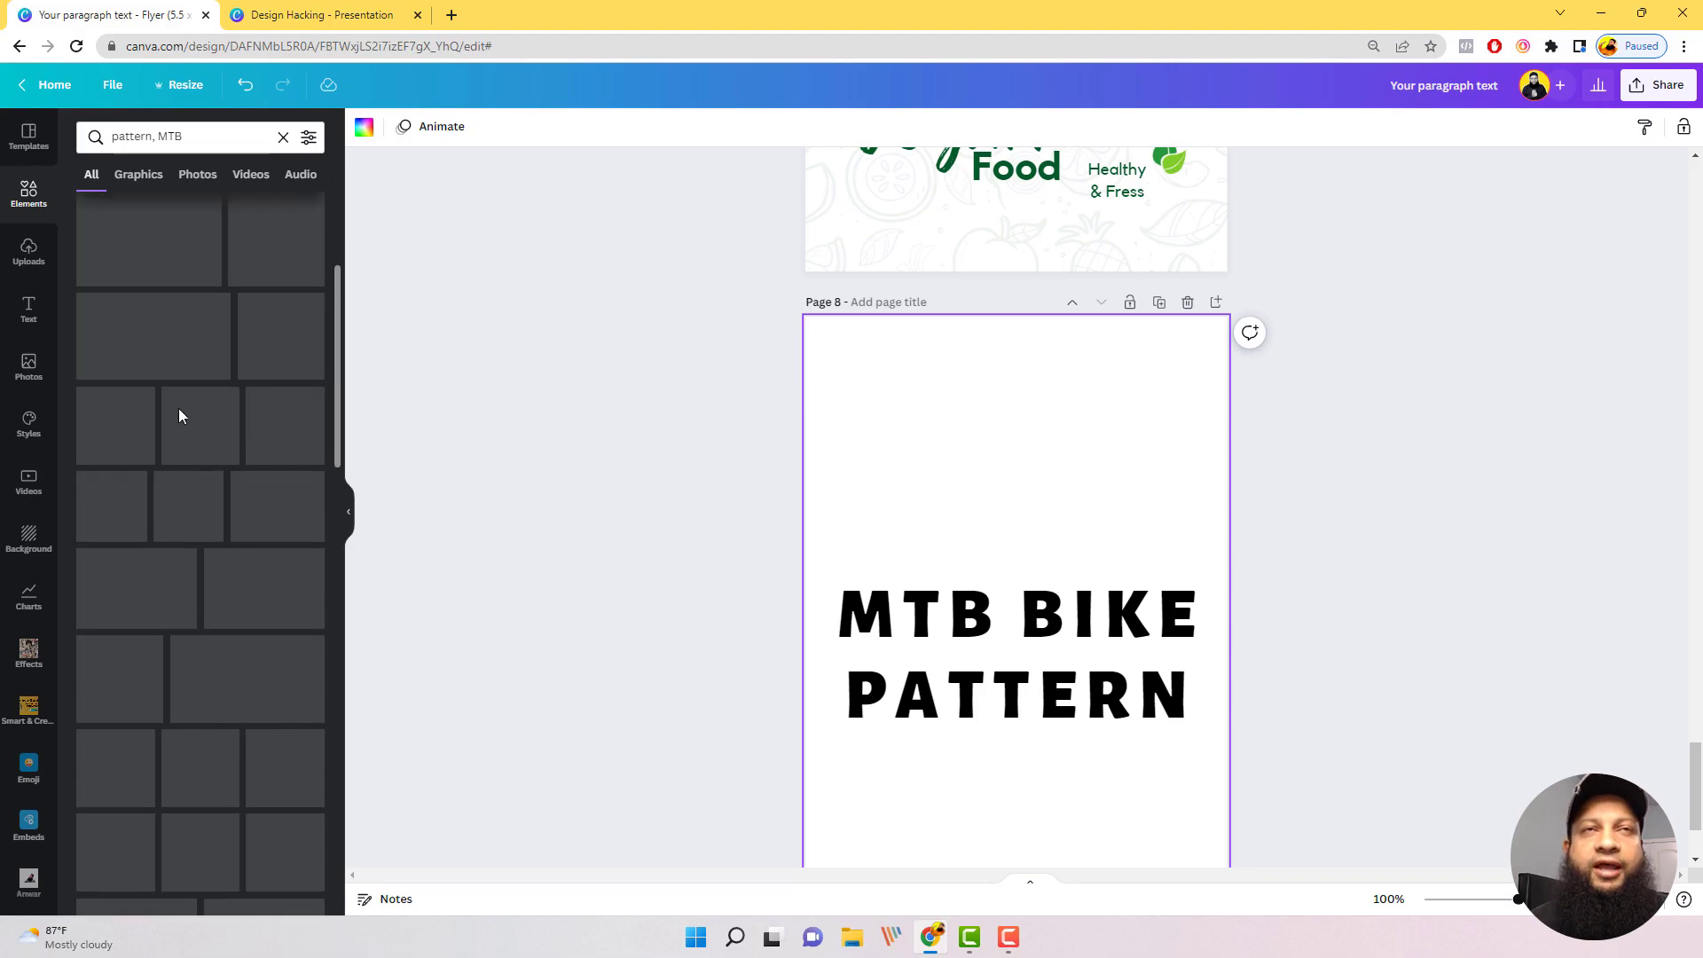
{"action": "scroll", "coordinate": [177, 408], "scroll_direction": "up", "scroll_amount": 1}
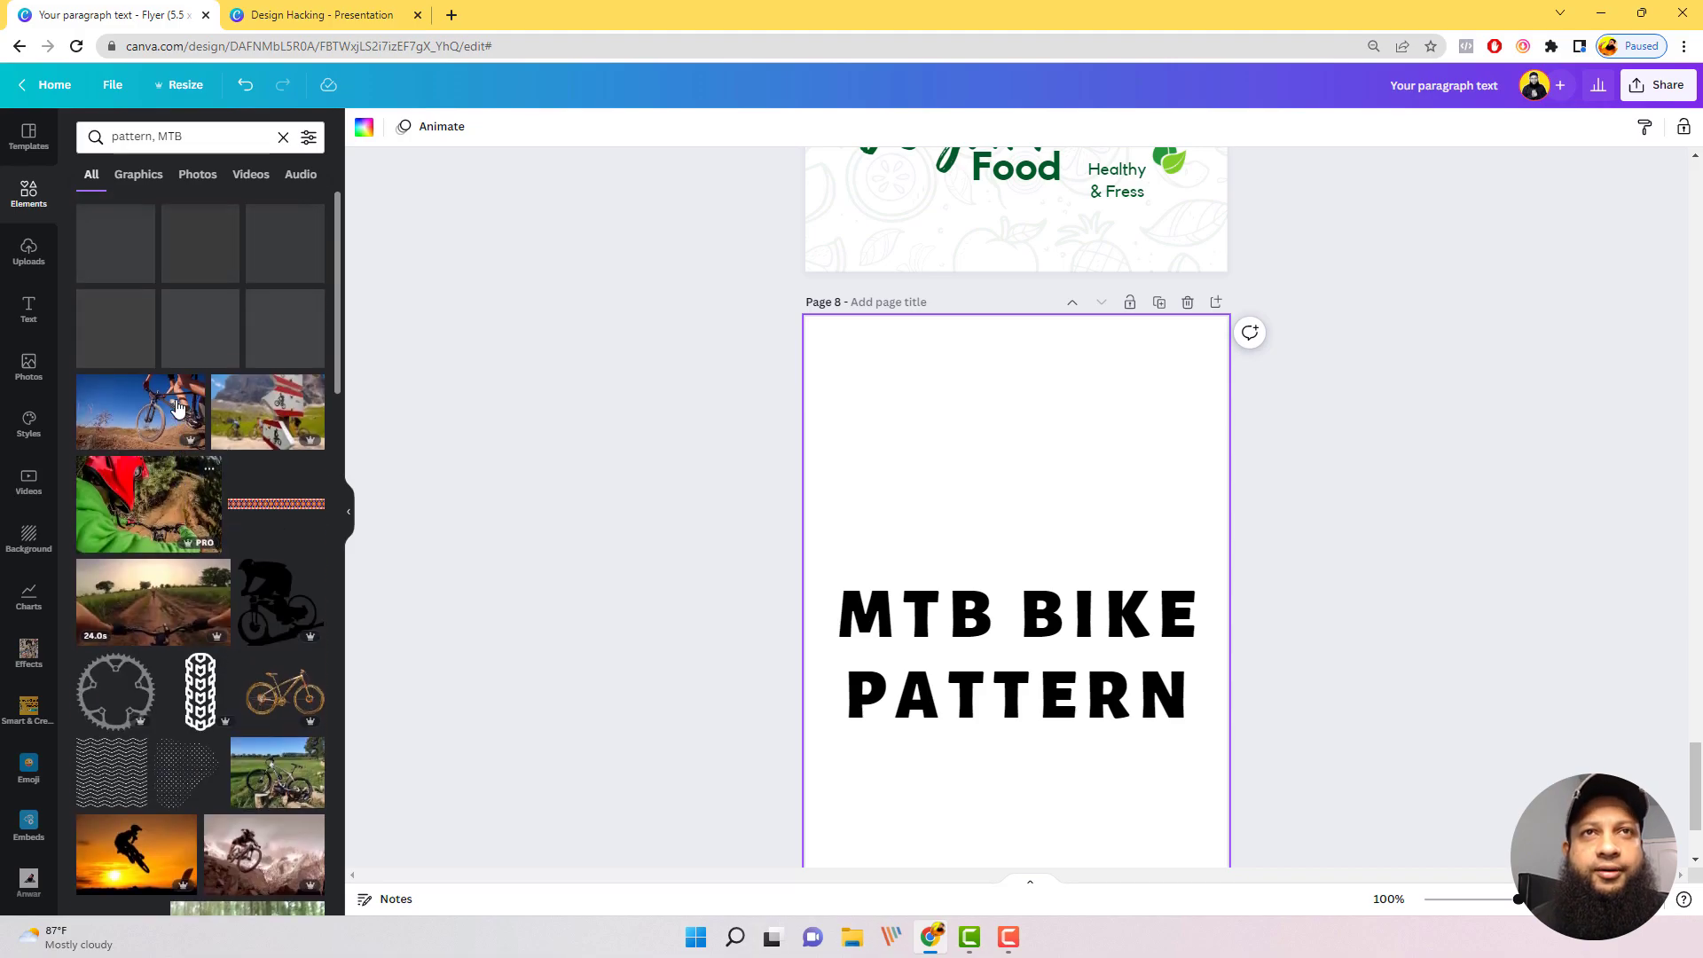
{"action": "left_click", "coordinate": [210, 135]}
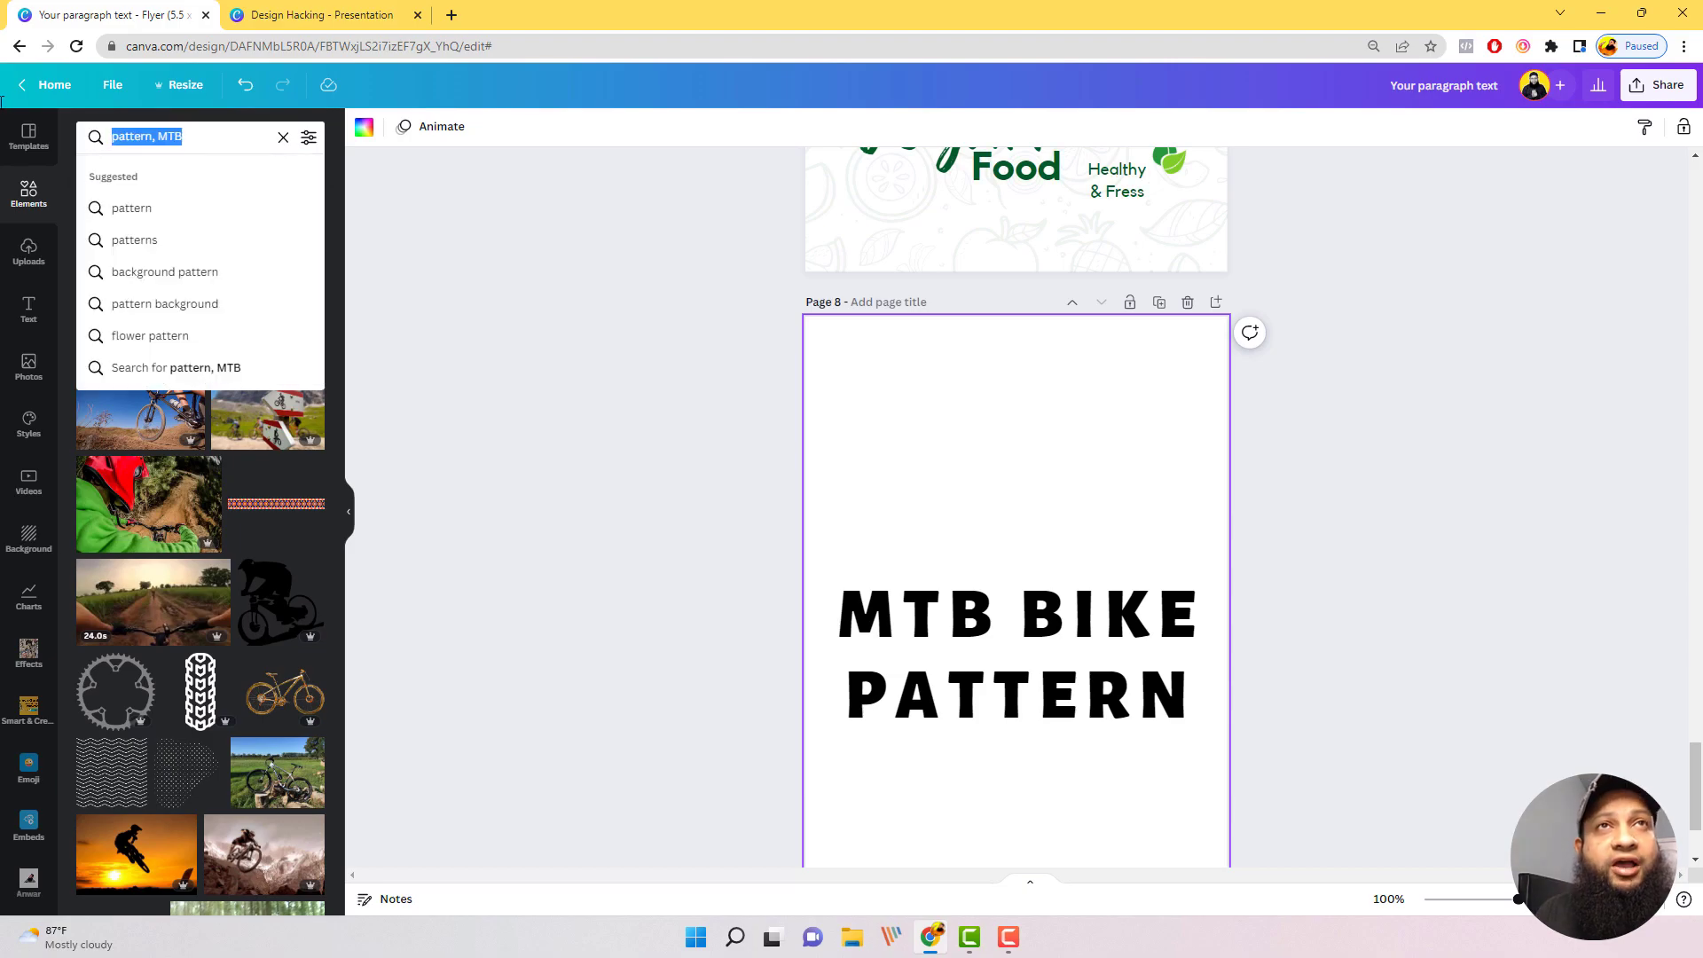
{"action": "type", "text": "mtb"}
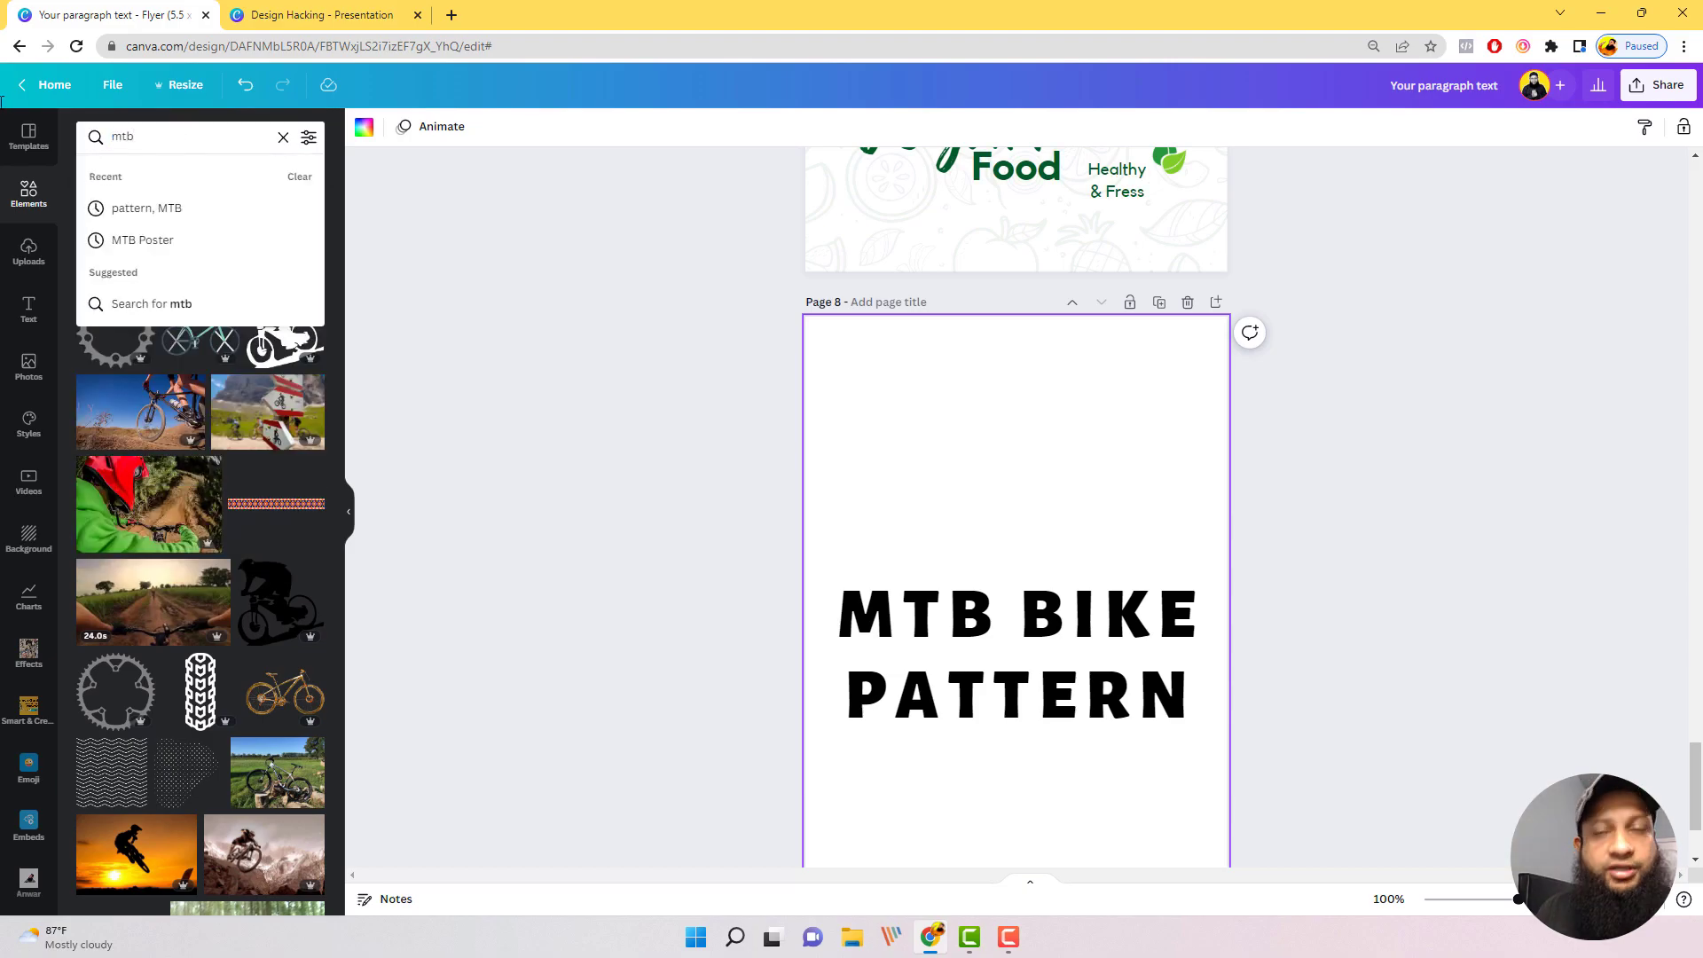
{"action": "key", "text": "Return"}
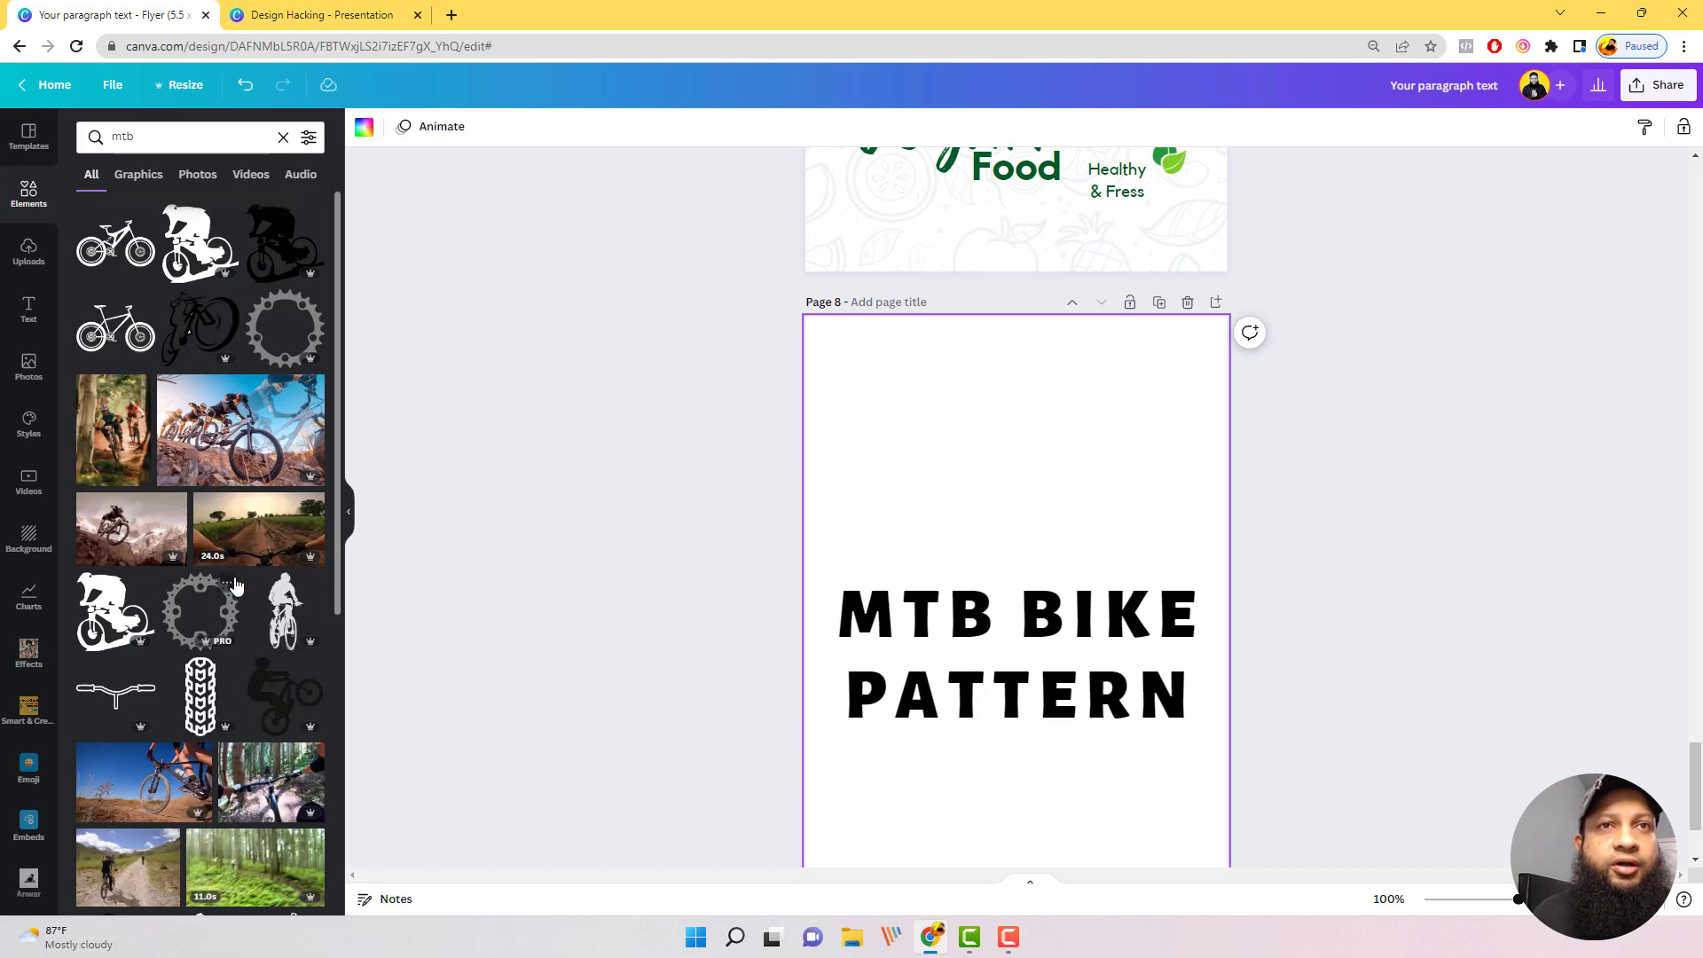
Step: Add the downhill mountain biker silhouette from the "mtb" results to page 8, above the MTB BIKE PATTERN title
{"action": "scroll", "coordinate": [235, 586], "scroll_direction": "down", "scroll_amount": 6}
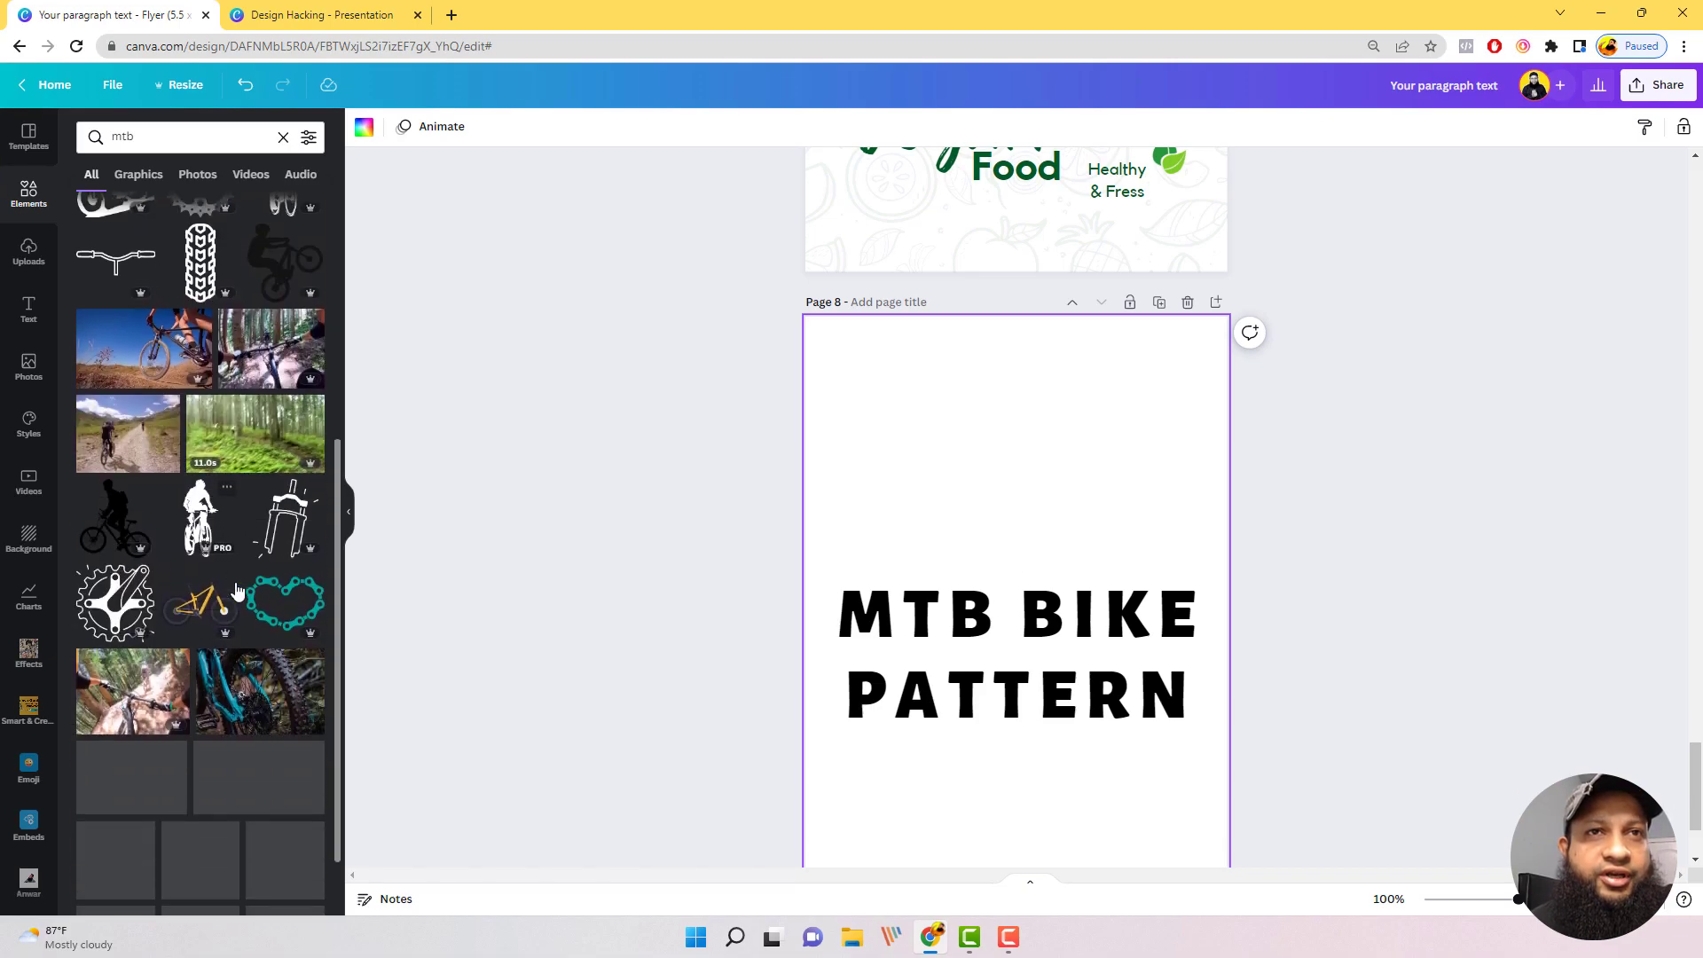
{"action": "scroll", "coordinate": [238, 586], "scroll_direction": "down", "scroll_amount": 4}
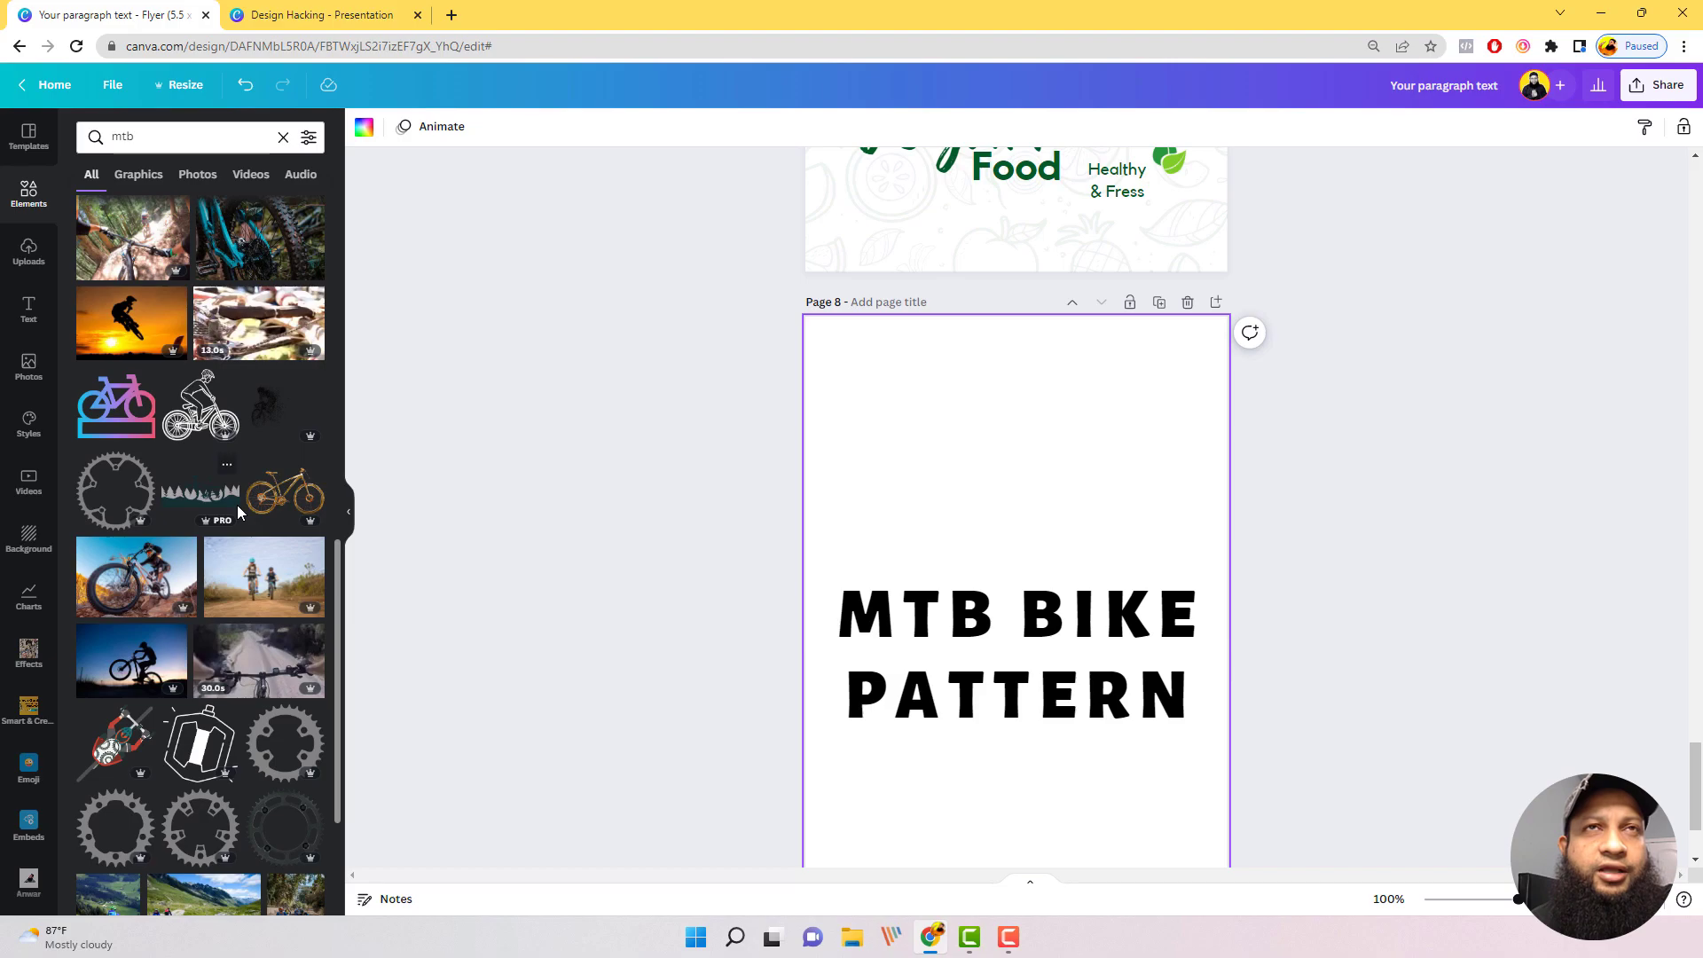
{"action": "scroll", "coordinate": [257, 621], "scroll_direction": "down", "scroll_amount": 3}
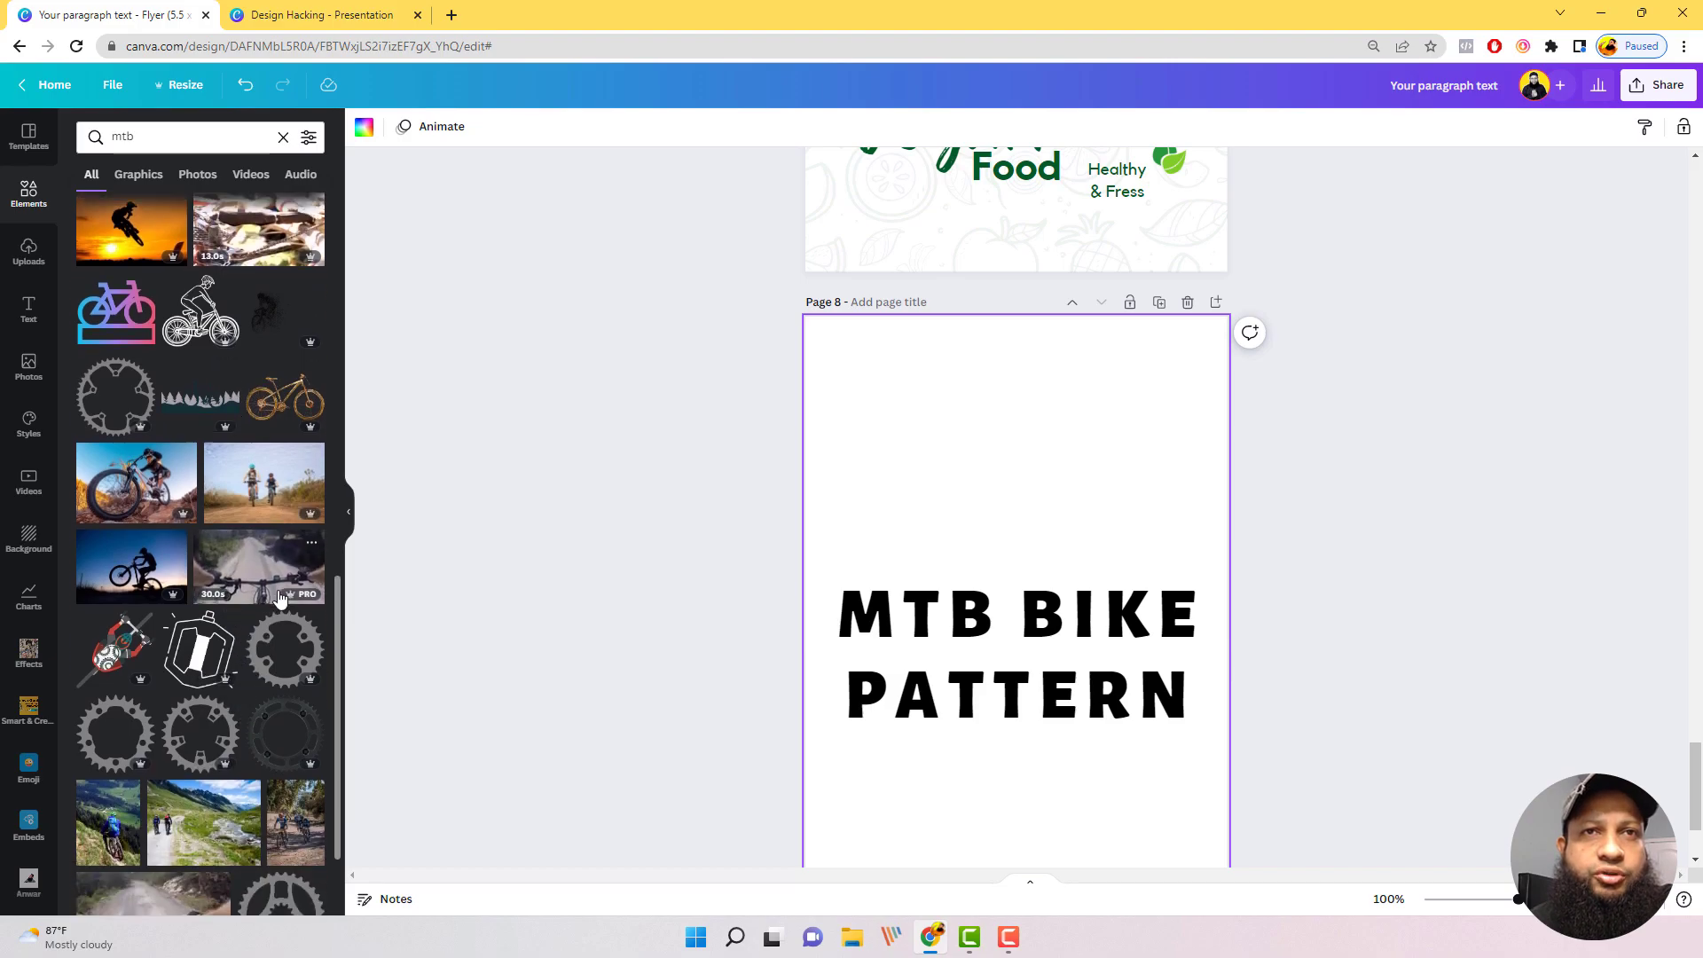
{"action": "scroll", "coordinate": [266, 683], "scroll_direction": "down", "scroll_amount": 3}
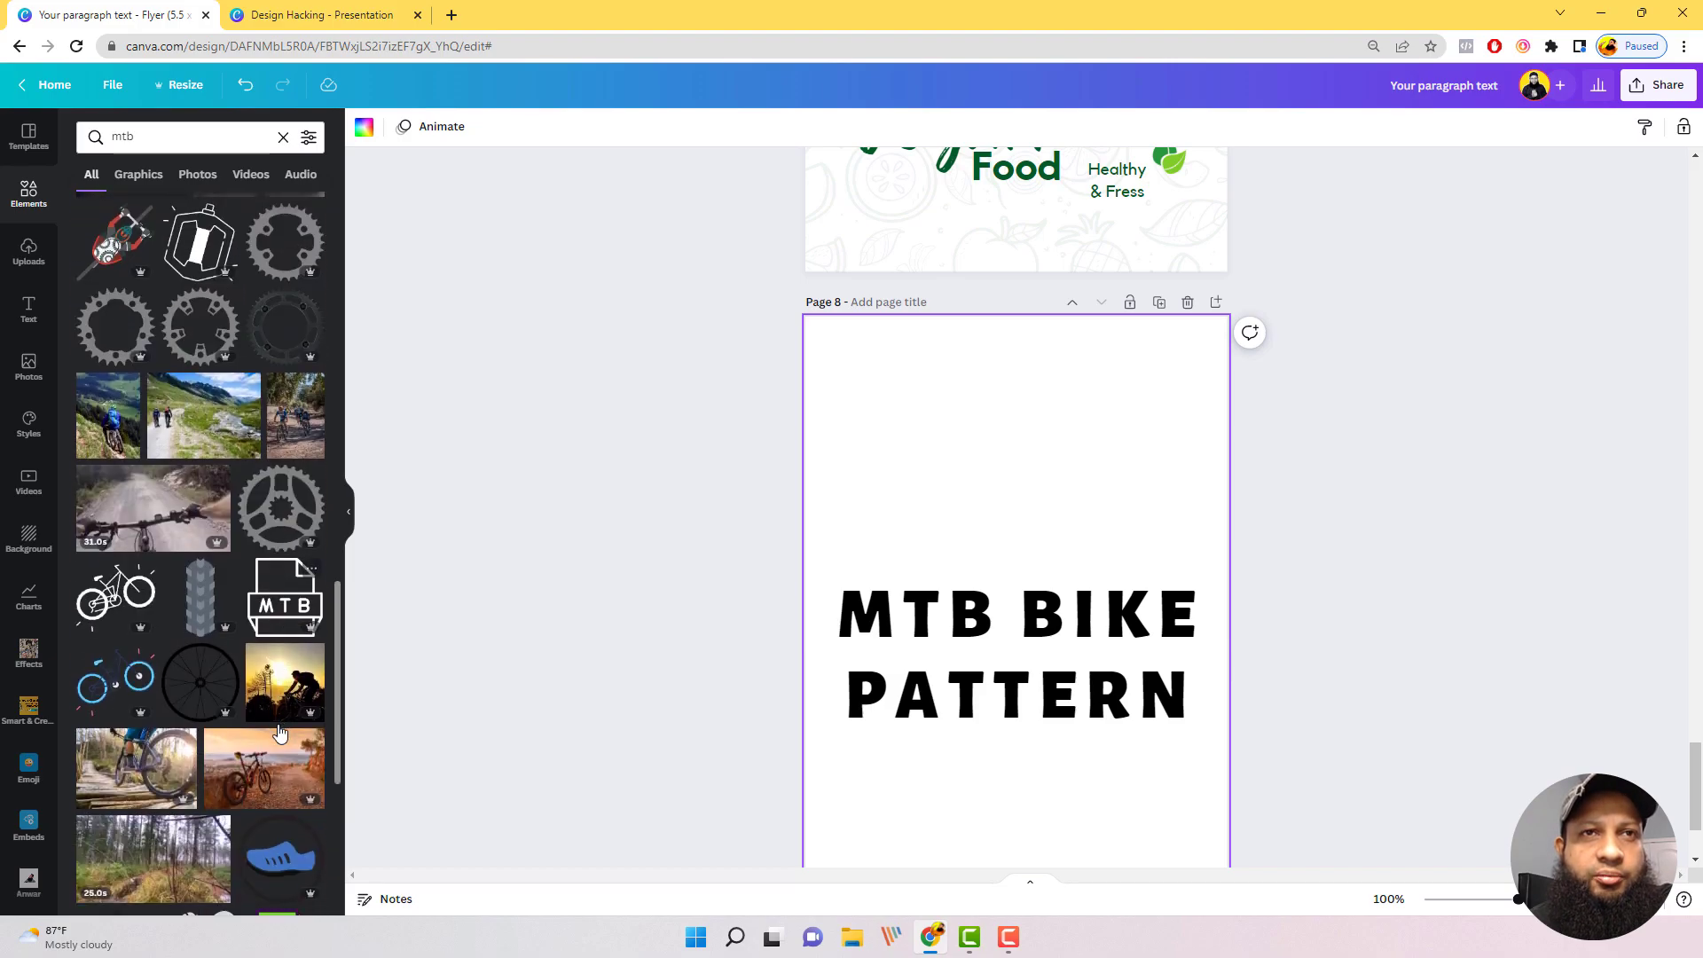
{"action": "scroll", "coordinate": [206, 674], "scroll_direction": "up", "scroll_amount": 5}
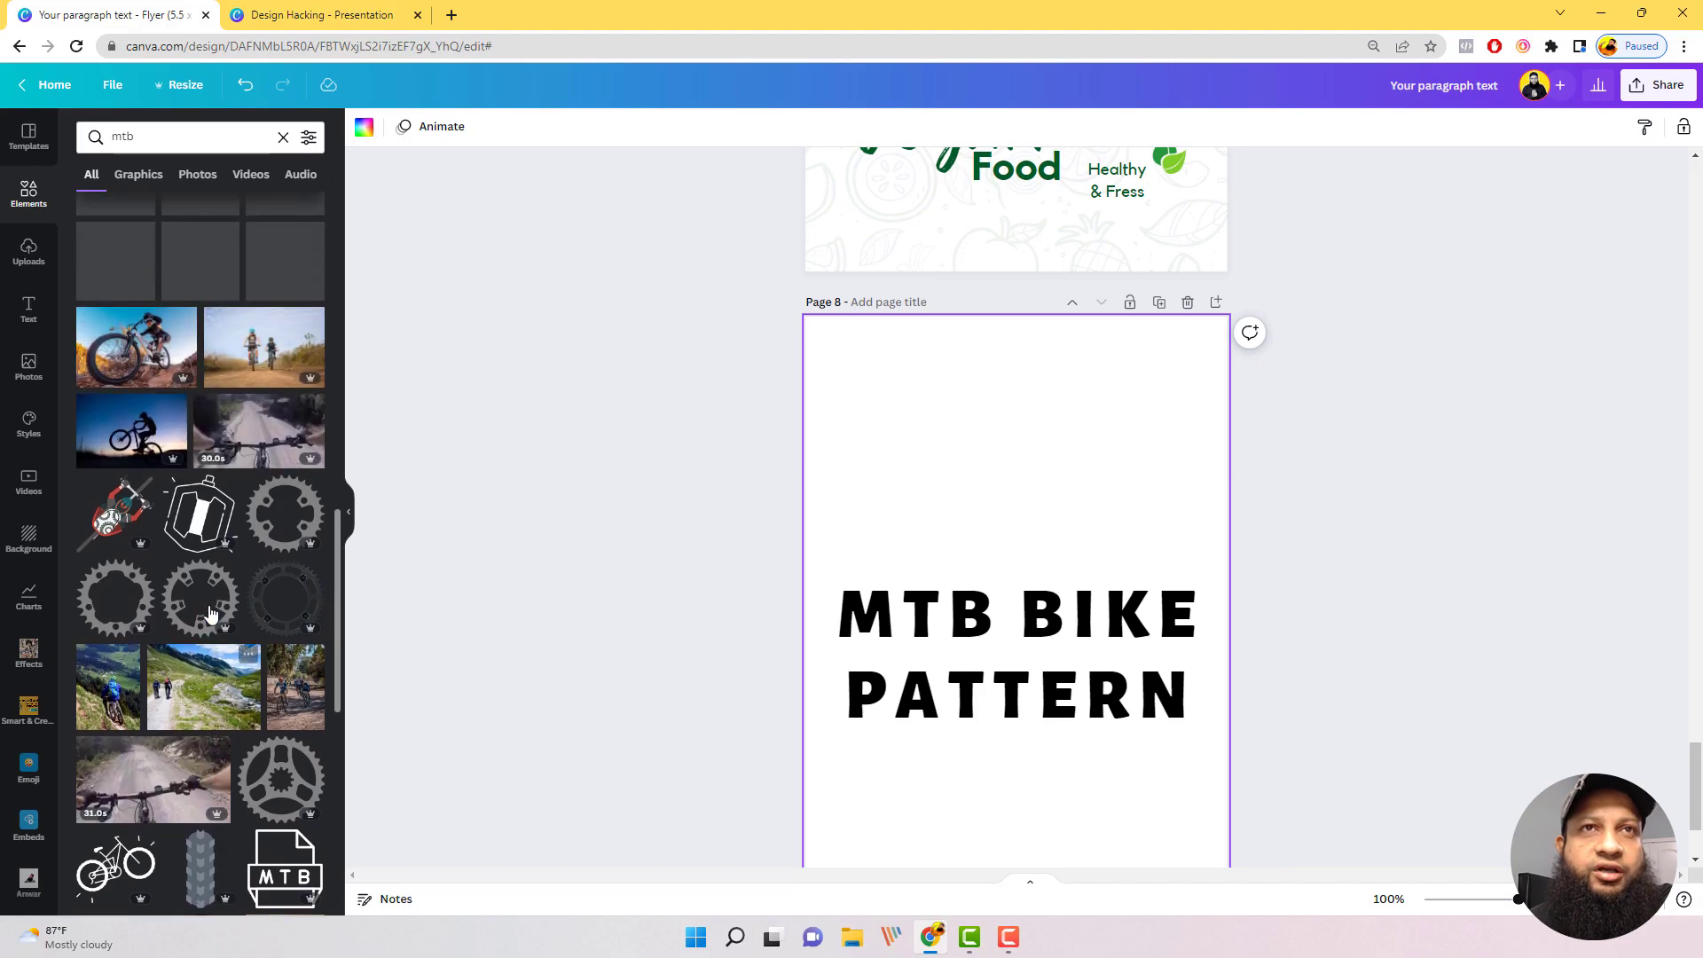
{"action": "scroll", "coordinate": [209, 612], "scroll_direction": "up", "scroll_amount": 10}
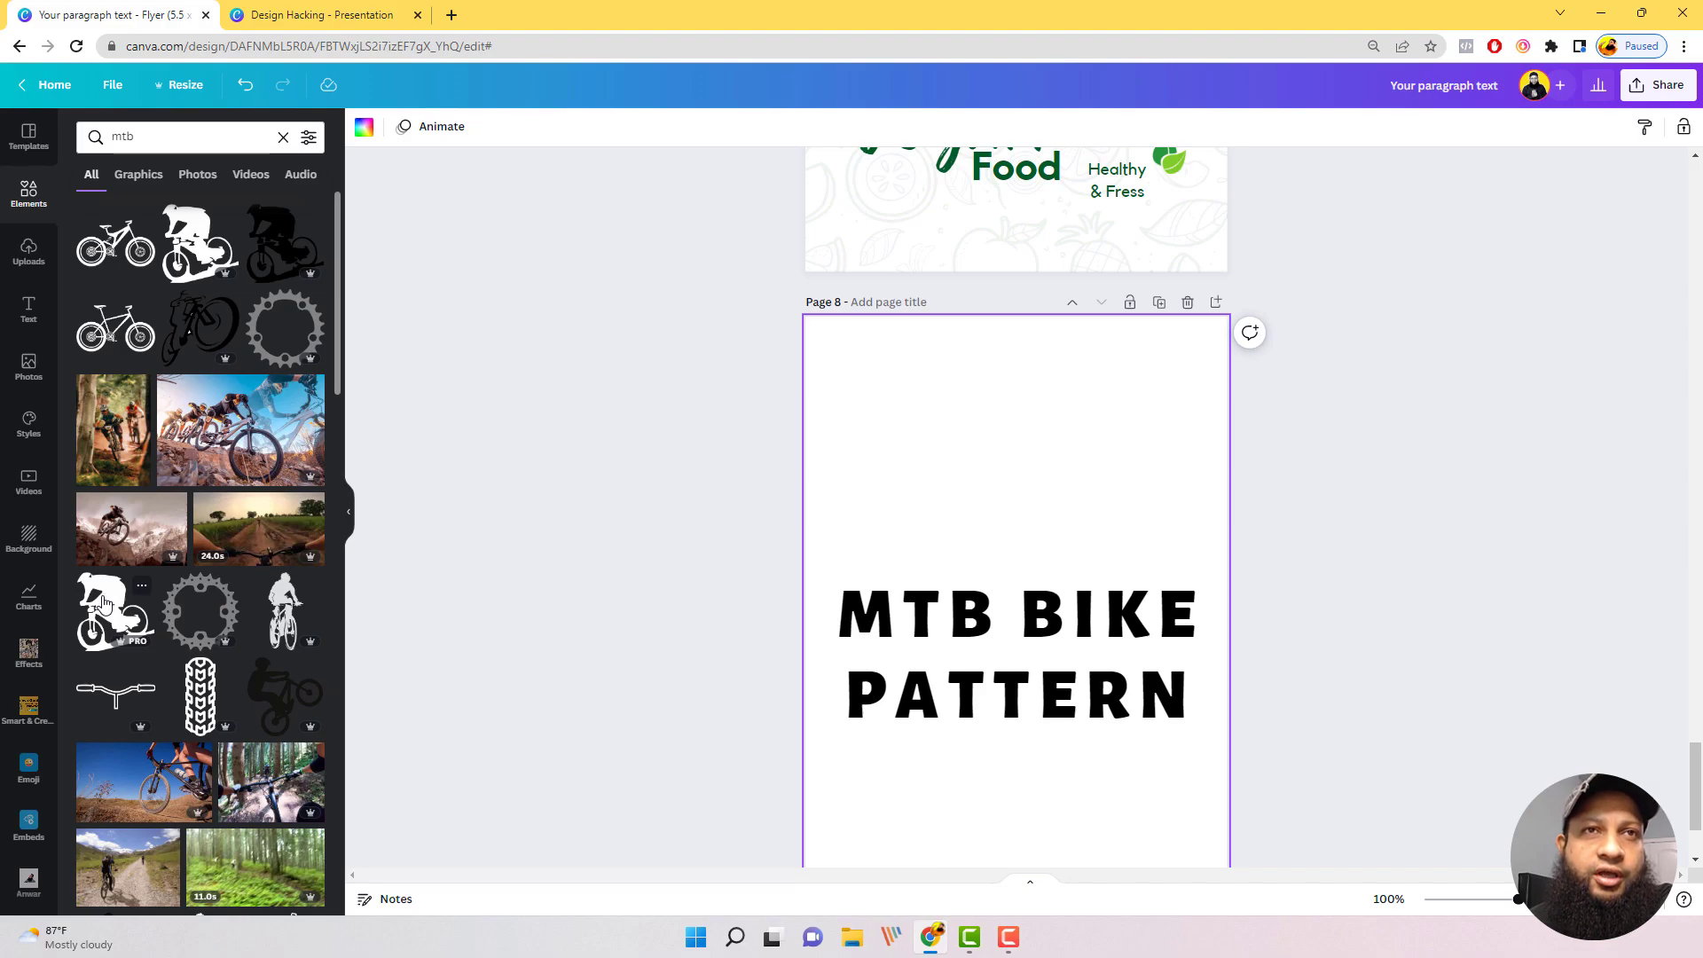
{"action": "left_click", "coordinate": [104, 604]}
{"action": "left_click_drag", "start_coordinate": [1018, 599], "coordinate": [943, 398]}
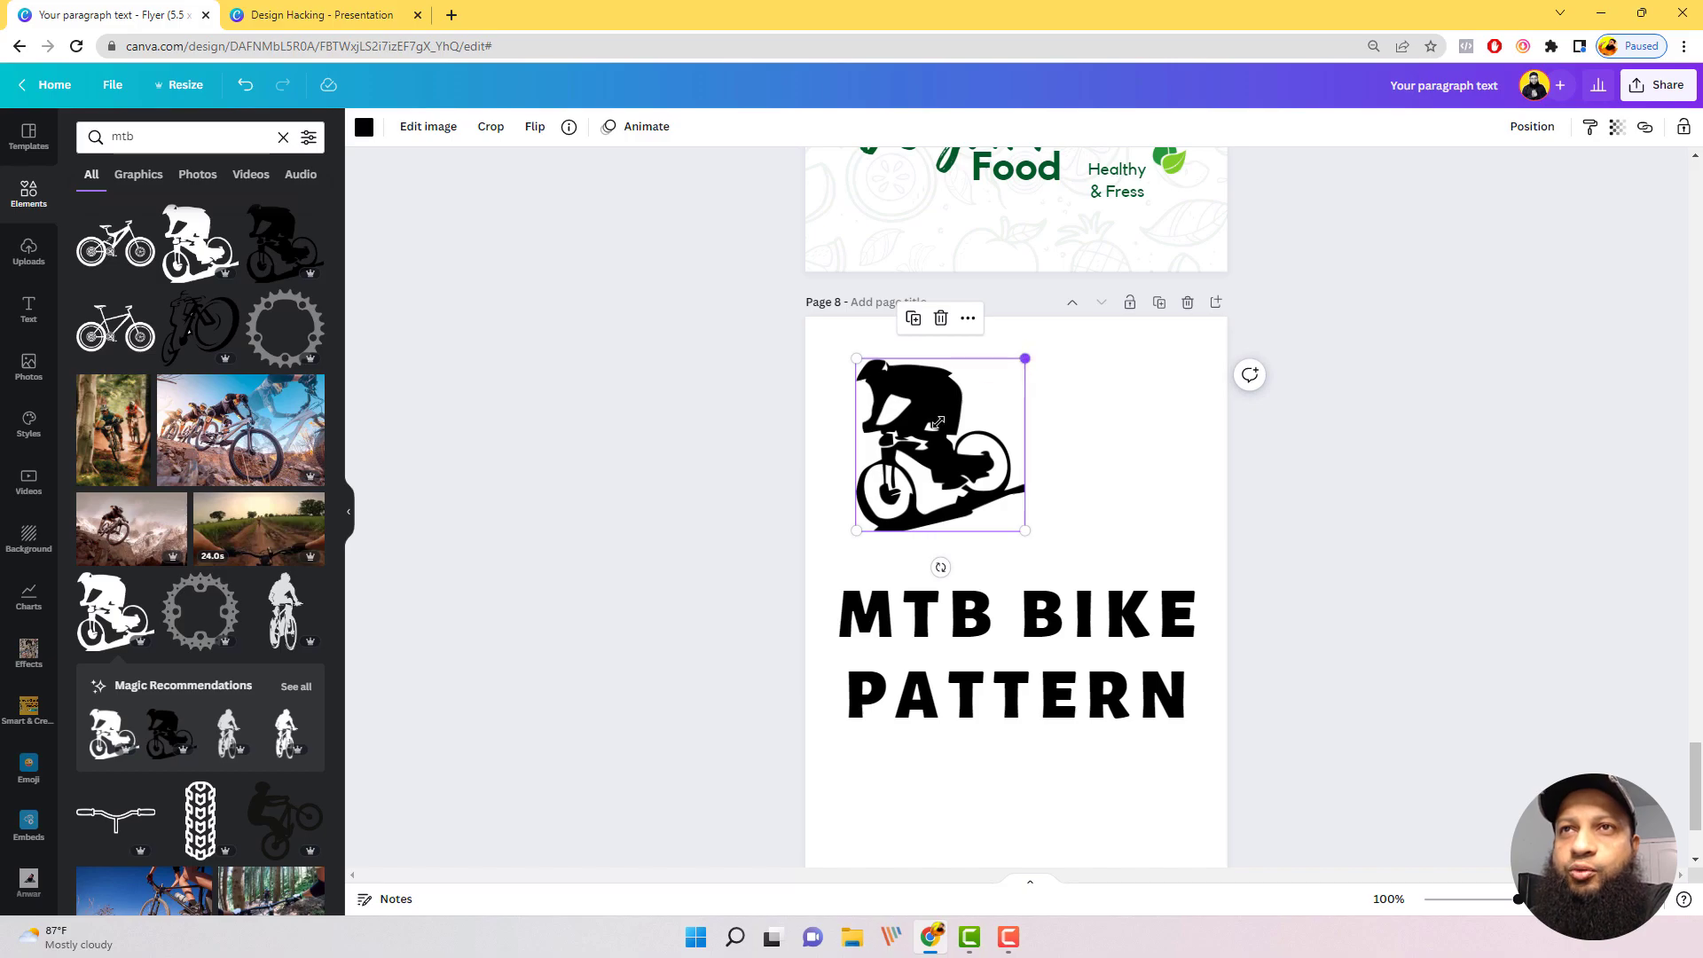
Step: Shrink the biker silhouette to a small icon and place it in the upper-left corner of page 8
{"action": "left_click_drag", "start_coordinate": [1025, 358], "coordinate": [835, 358]}
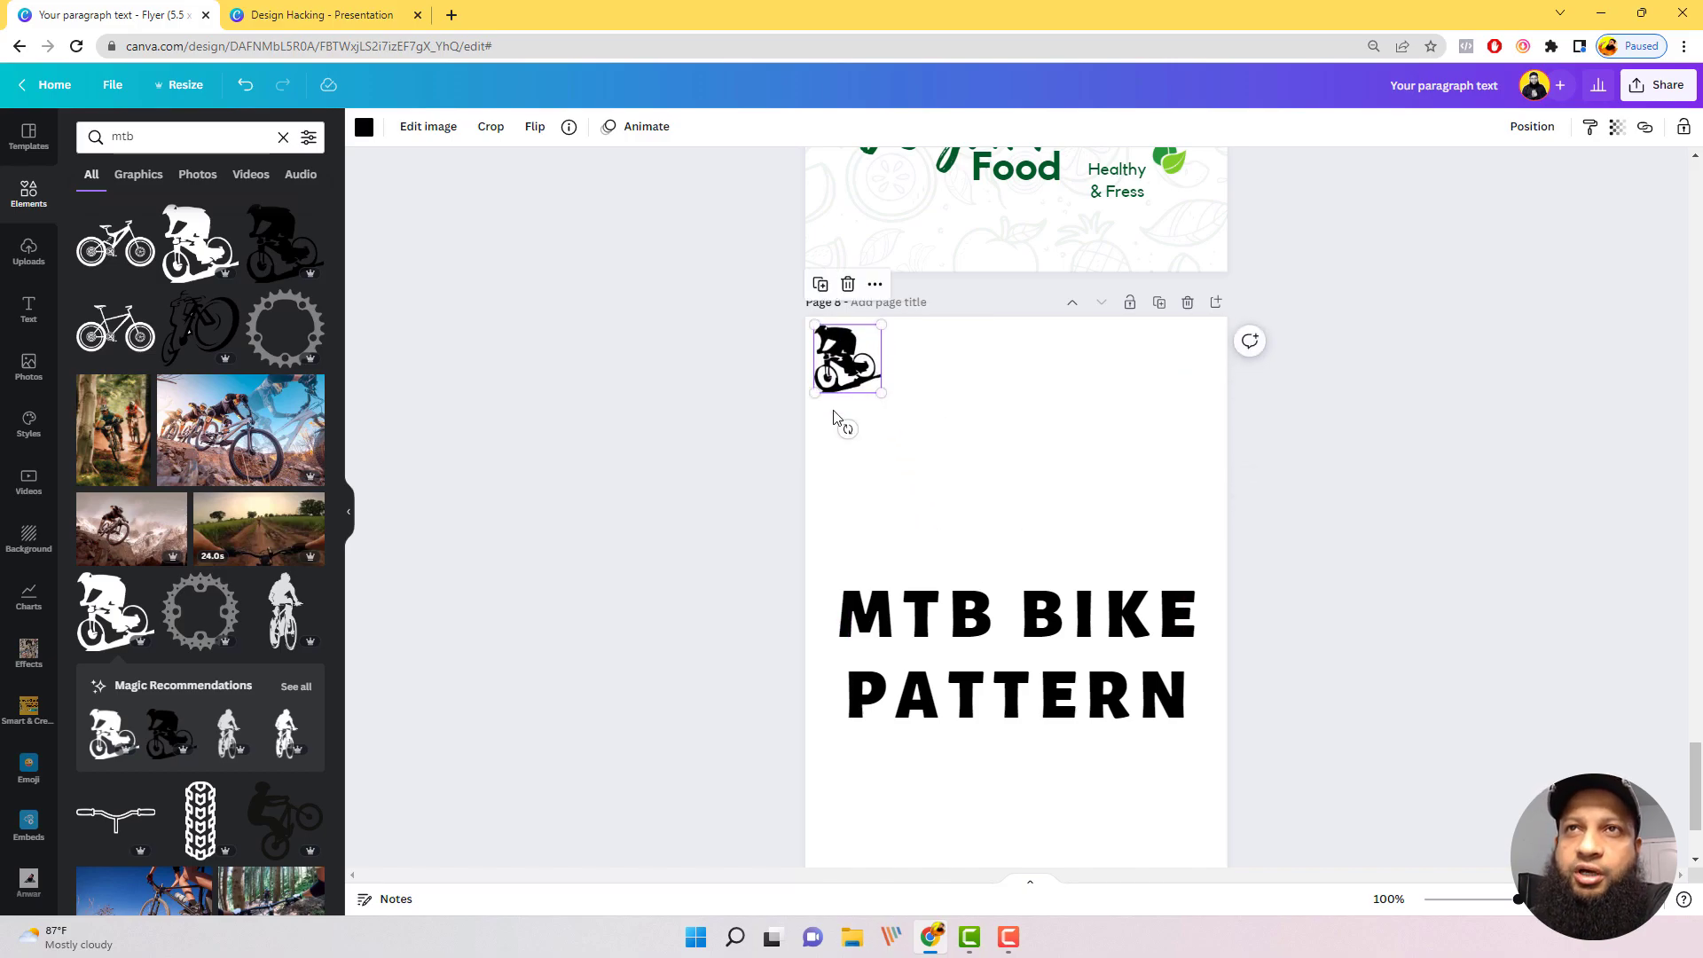
{"action": "mouse_move", "coordinate": [848, 430]}
{"action": "left_mouse_down"}
{"action": "mouse_move", "coordinate": [866, 424]}
{"action": "mouse_move", "coordinate": [848, 430]}
{"action": "left_mouse_up"}
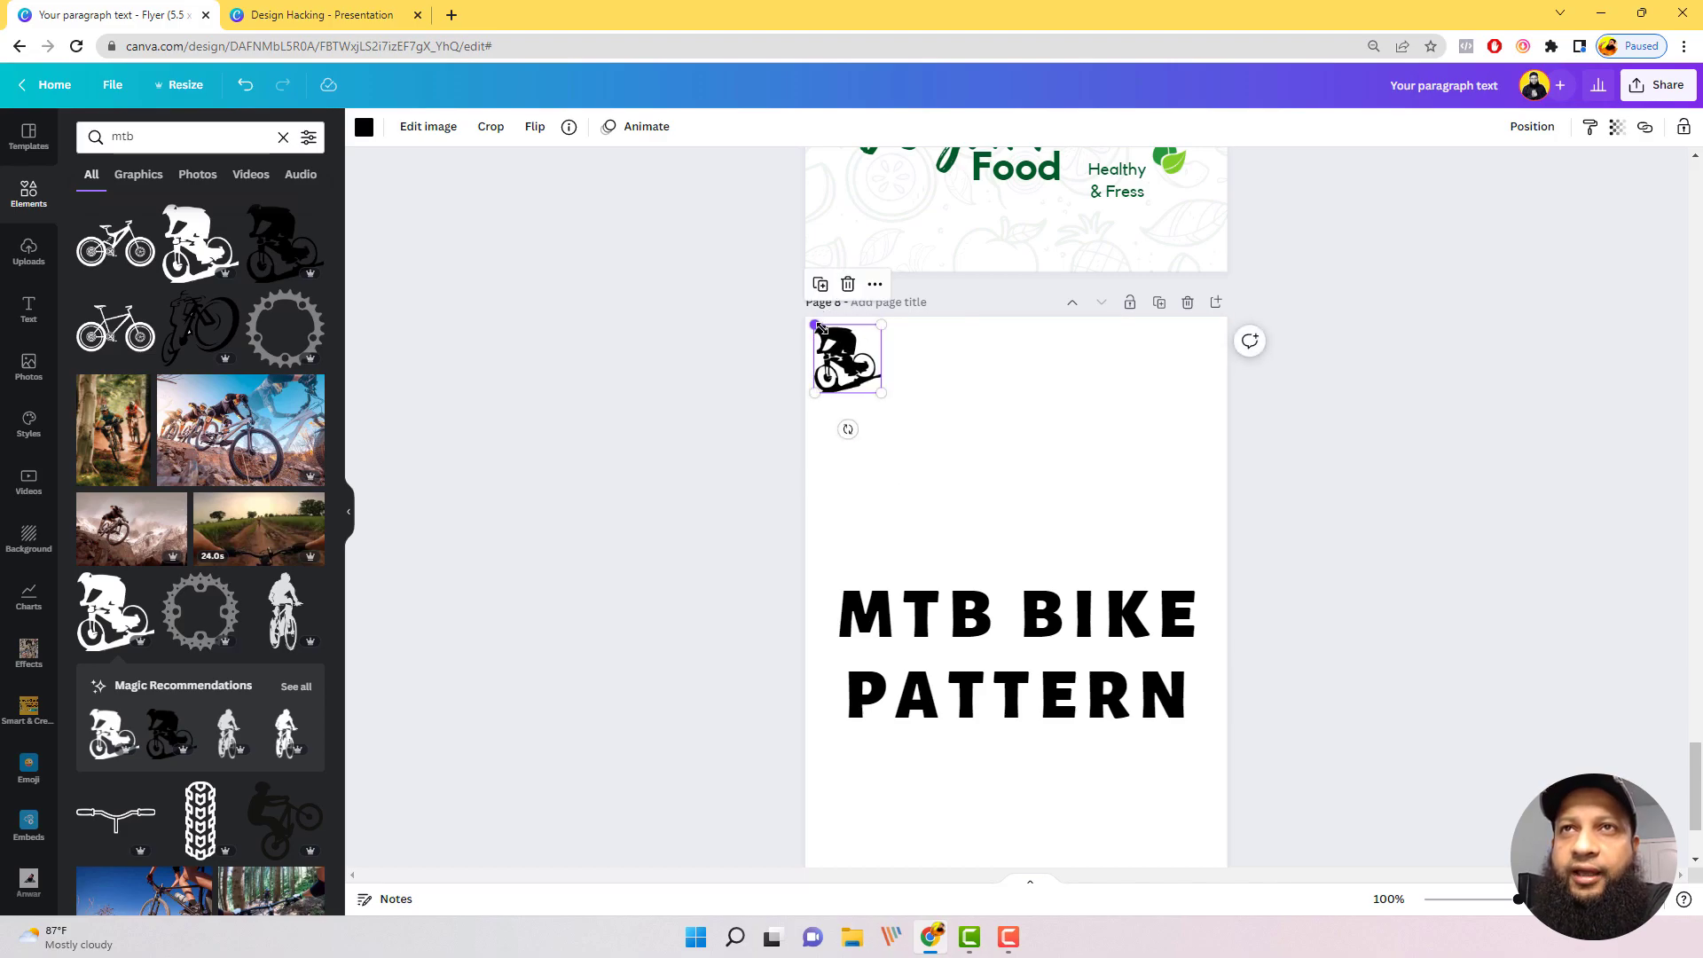
{"action": "left_click_drag", "start_coordinate": [812, 323], "coordinate": [838, 341]}
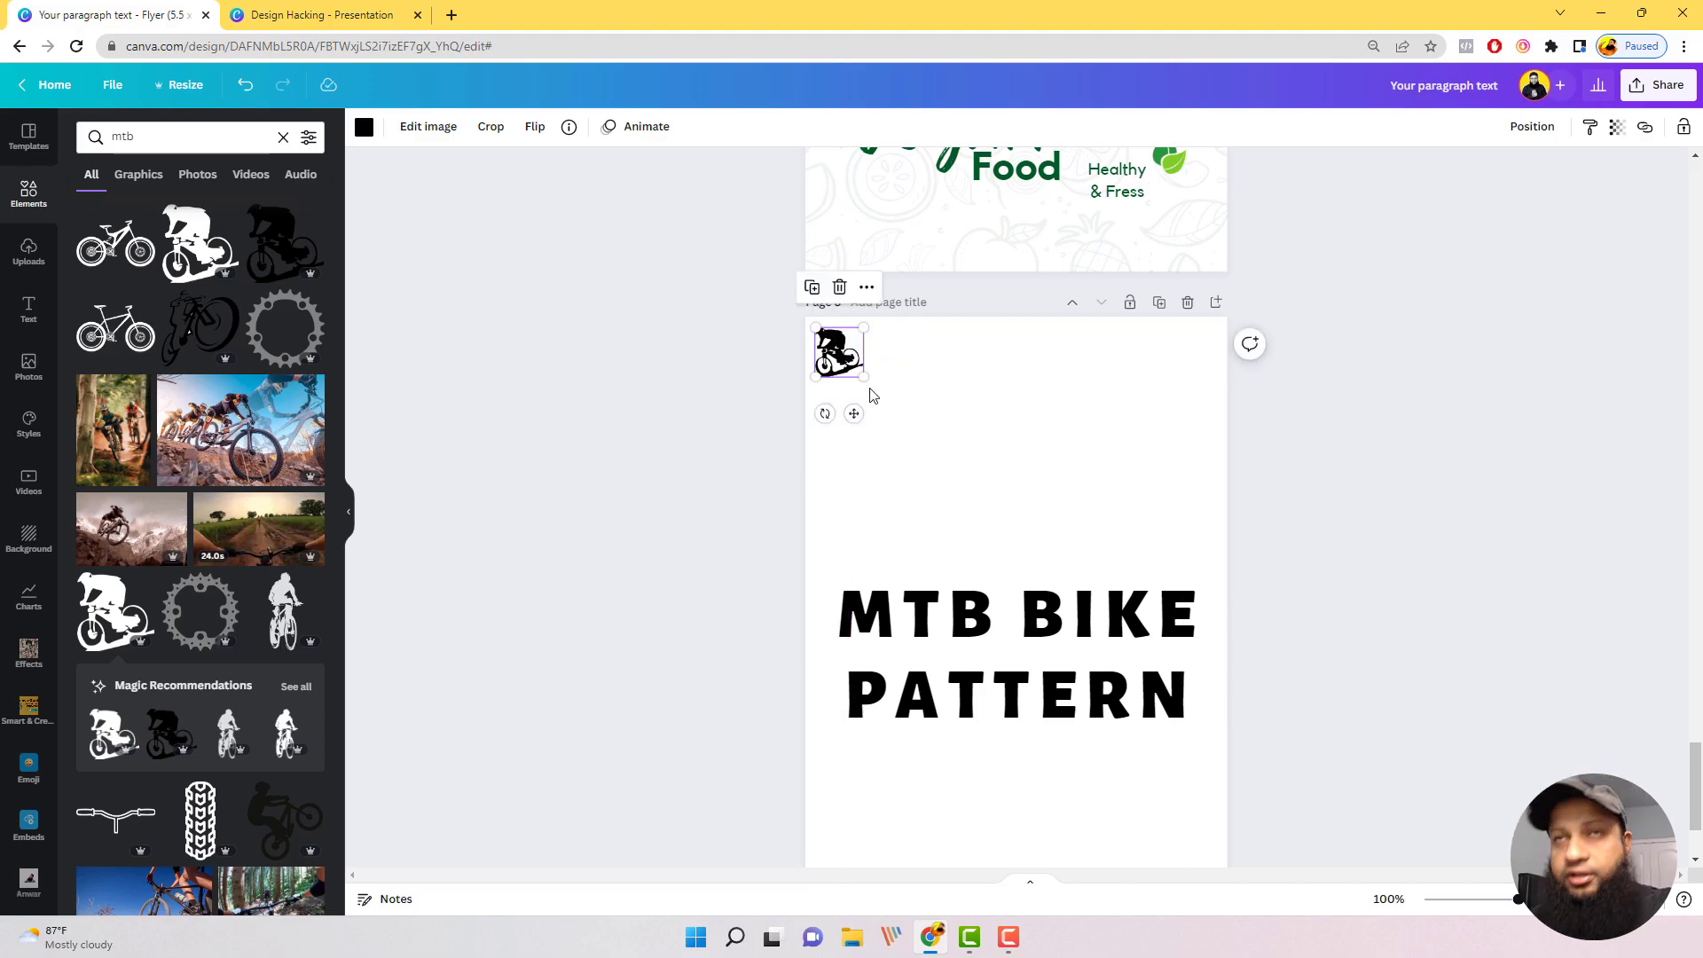
{"action": "left_click", "coordinate": [924, 432]}
Step: Duplicate the biker, turn the copy upside down and place it in the same row with a gap after the original
{"action": "left_click_drag", "start_coordinate": [838, 353], "coordinate": [875, 357]}
{"action": "key", "text": "ctrl+d"}
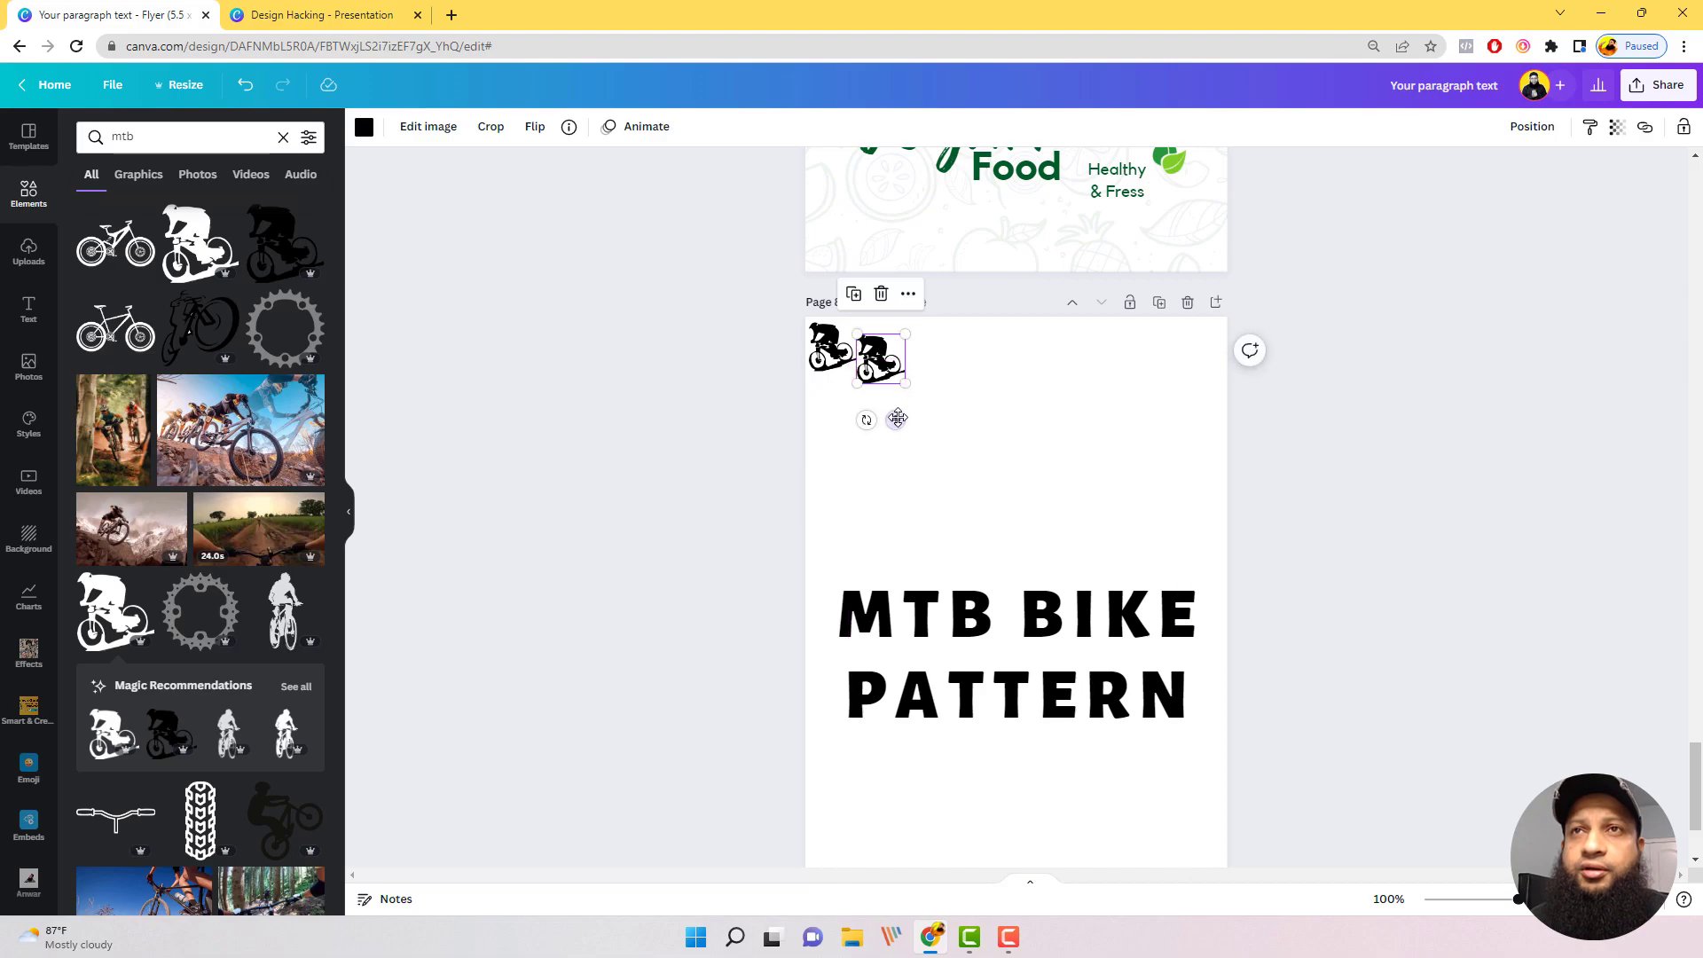
{"action": "mouse_move", "coordinate": [933, 364]}
{"action": "left_mouse_down"}
{"action": "mouse_move", "coordinate": [923, 337]}
{"action": "mouse_move", "coordinate": [883, 326]}
{"action": "mouse_move", "coordinate": [882, 360]}
{"action": "mouse_move", "coordinate": [901, 357]}
{"action": "left_mouse_up"}
{"action": "left_click", "coordinate": [928, 392]}
{"action": "left_click", "coordinate": [1007, 376]}
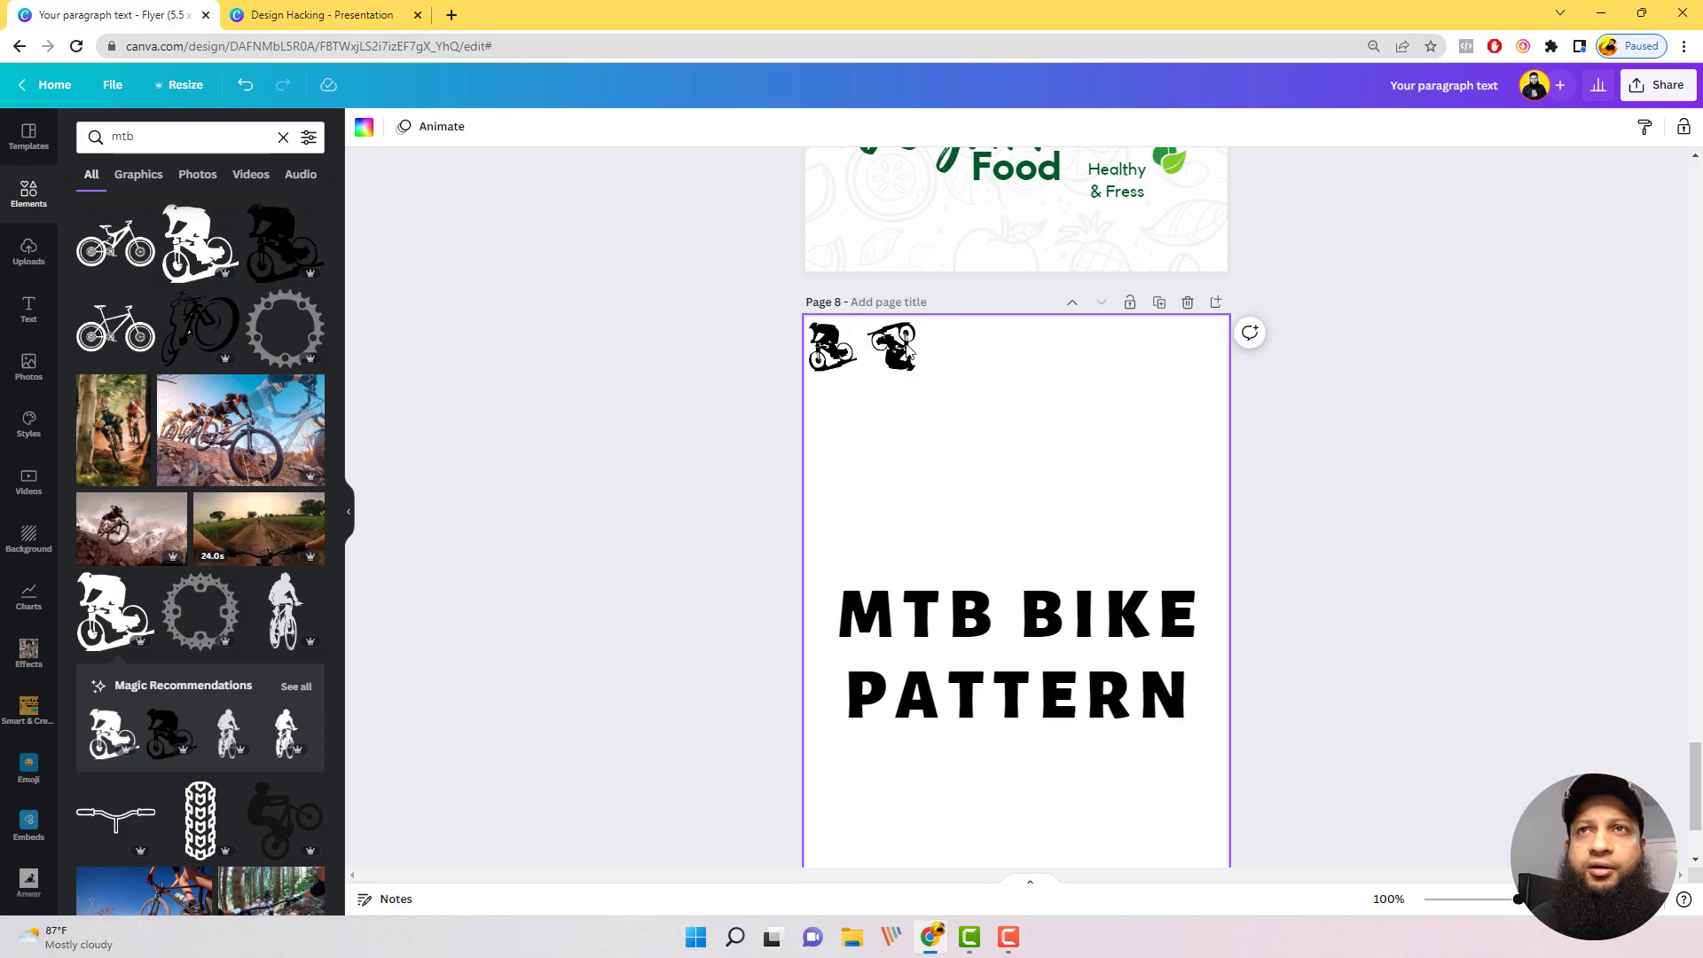
{"action": "left_click_drag", "start_coordinate": [902, 350], "coordinate": [970, 355]}
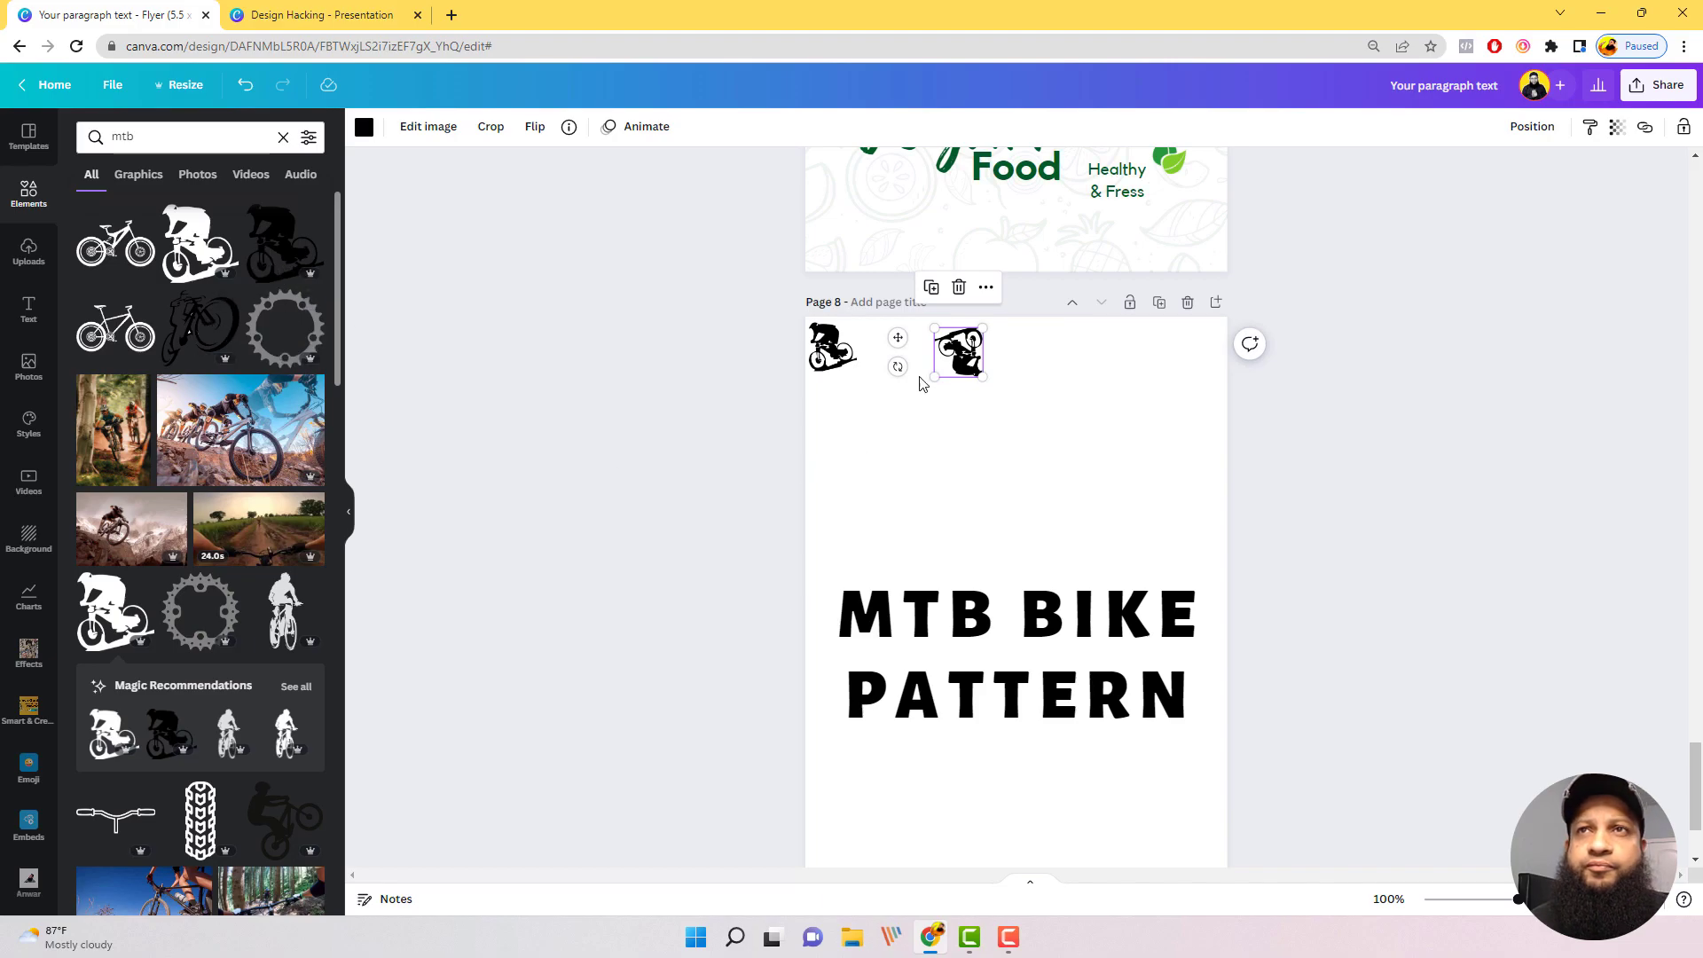
Step: Add the tire tread graphic at small size between the two bikers and set its transparency to 29
{"action": "scroll", "coordinate": [896, 528], "scroll_direction": "down", "scroll_amount": 1}
{"action": "scroll", "coordinate": [896, 528], "scroll_direction": "down", "scroll_amount": 1}
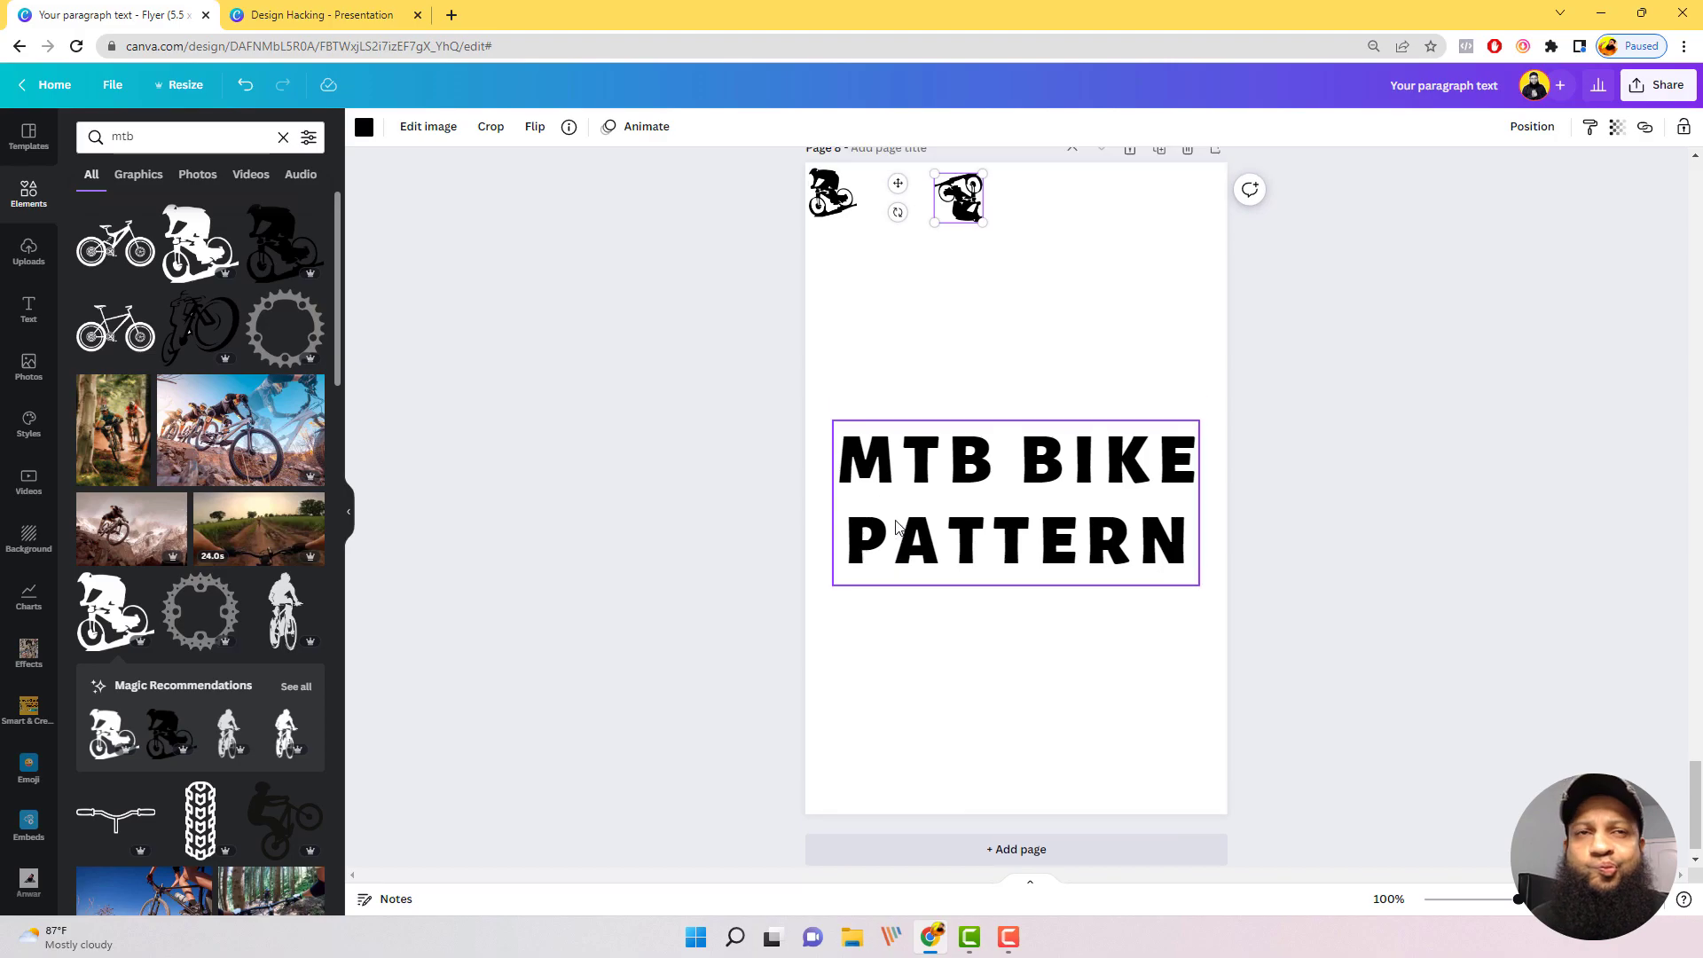
{"action": "scroll", "coordinate": [976, 603], "scroll_direction": "up", "scroll_amount": 4}
{"action": "left_click", "coordinate": [1061, 671]}
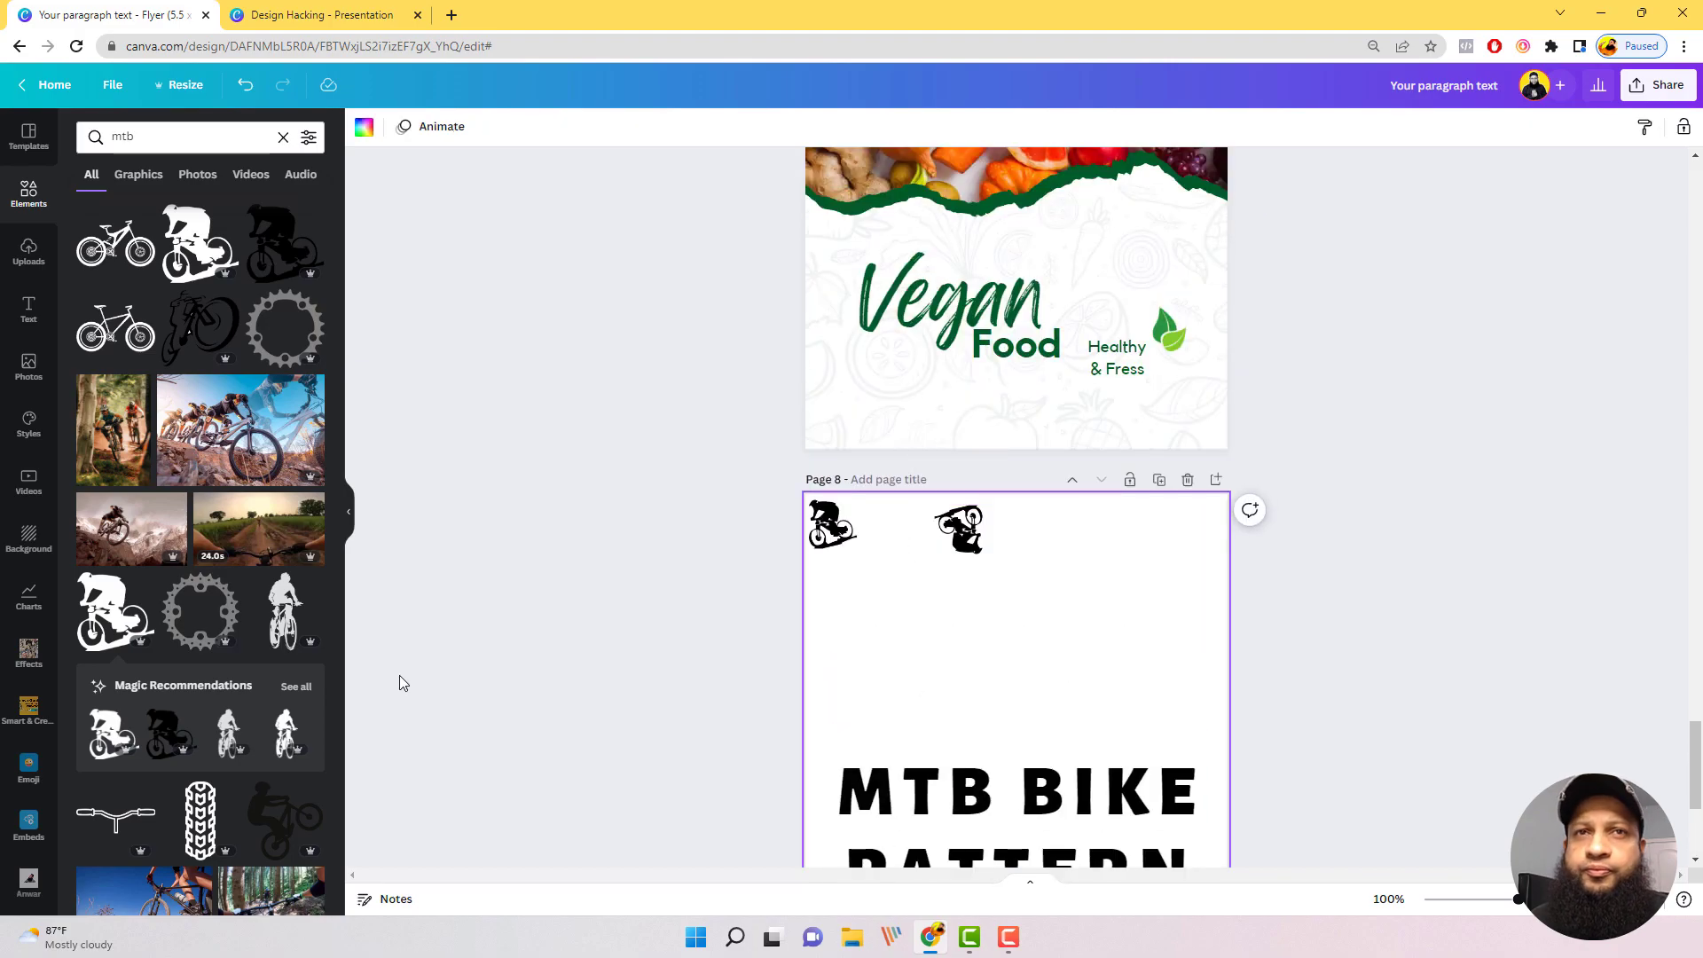
{"action": "left_click", "coordinate": [180, 818]}
{"action": "left_click_drag", "start_coordinate": [980, 727], "coordinate": [876, 539]}
{"action": "left_click", "coordinate": [885, 544]}
{"action": "left_click", "coordinate": [1618, 127]}
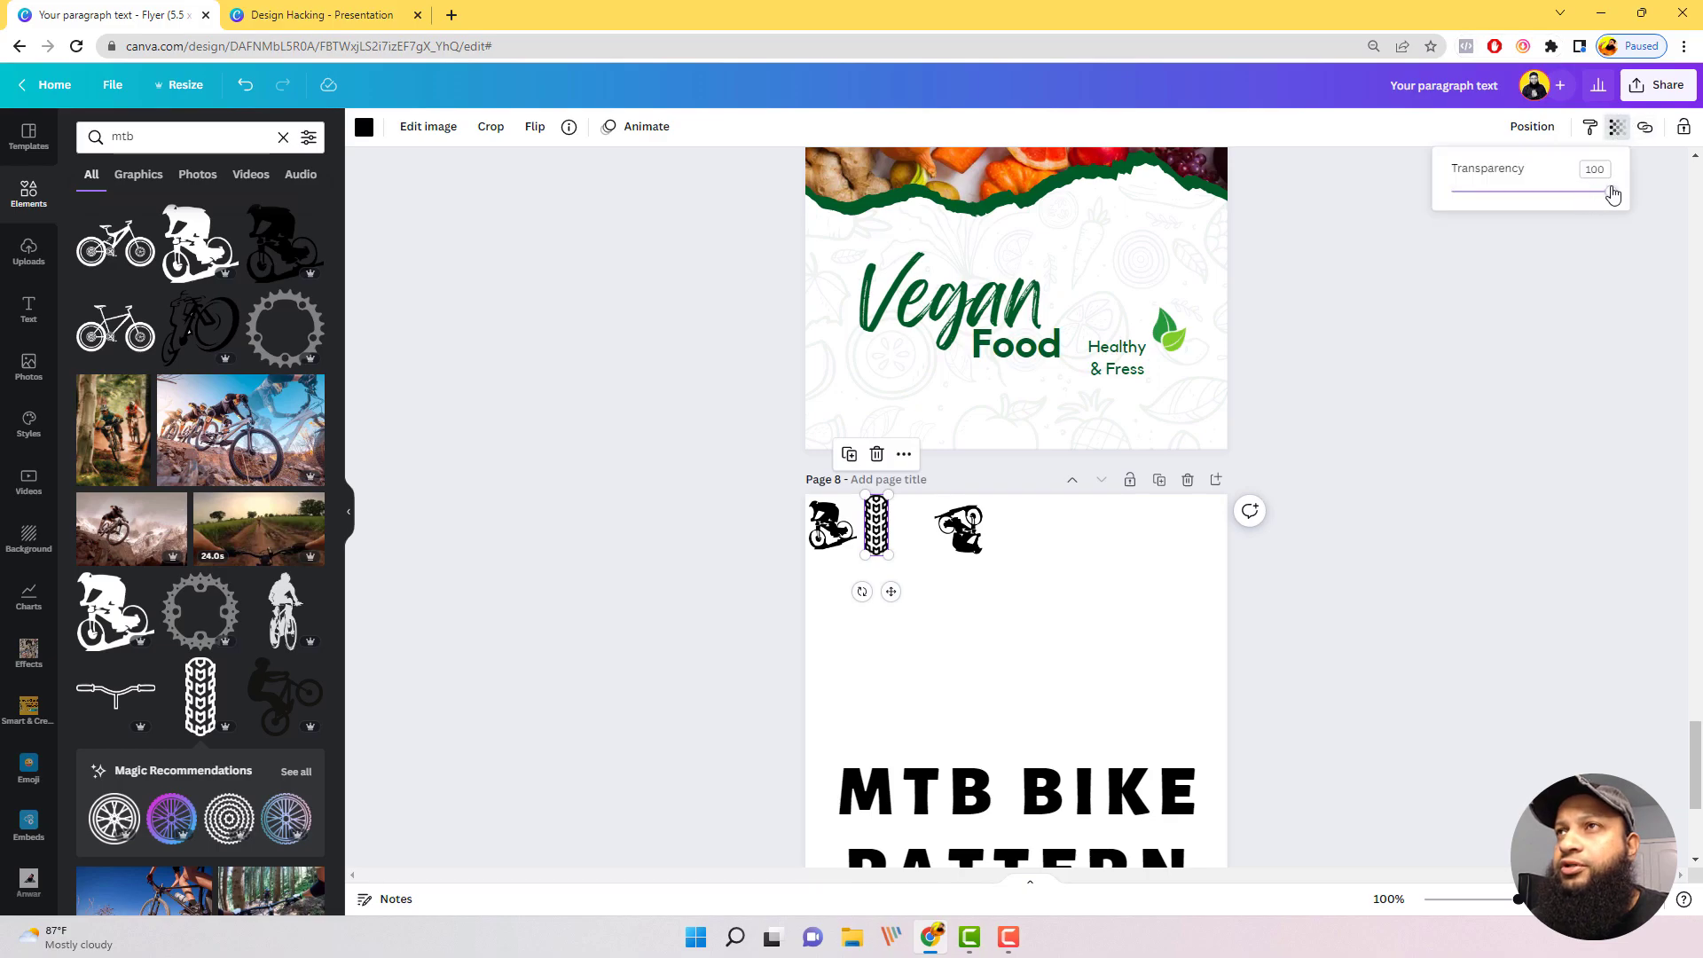
{"action": "left_click_drag", "start_coordinate": [1611, 197], "coordinate": [1498, 197]}
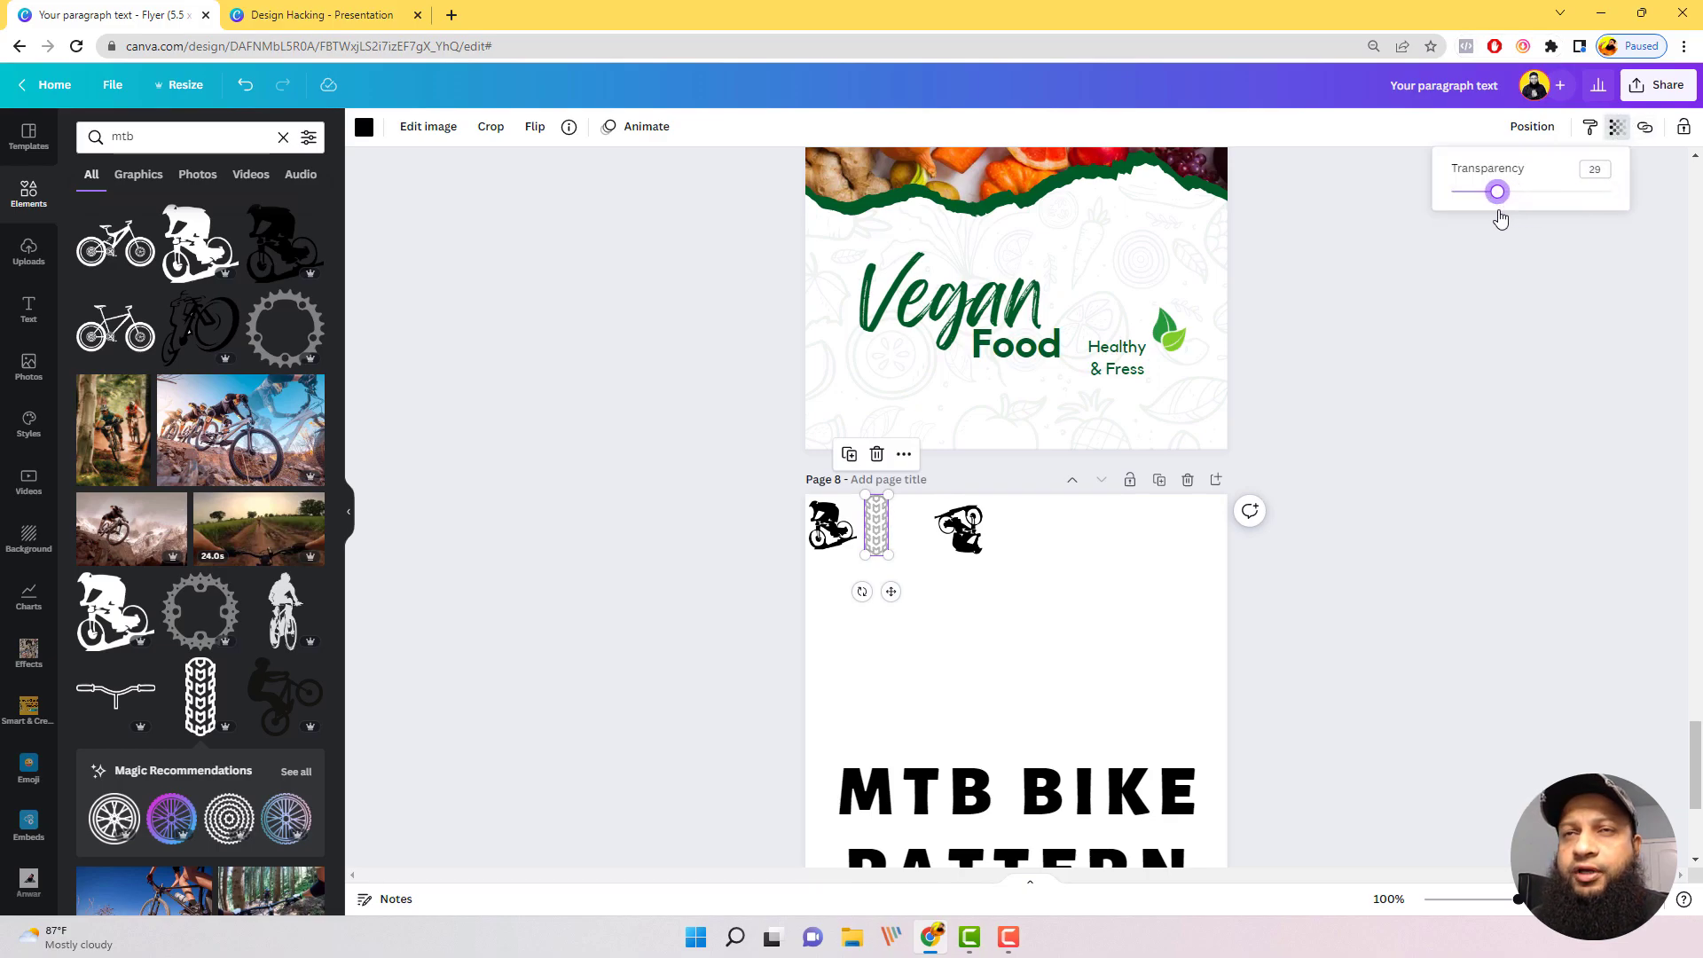
Step: Move the upside-down biker close to the tire tread and duplicate all three graphics further along the same row
{"action": "left_click_drag", "start_coordinate": [965, 530], "coordinate": [788, 529]}
{"action": "left_click", "coordinate": [1039, 559]}
{"action": "left_click", "coordinate": [1129, 608]}
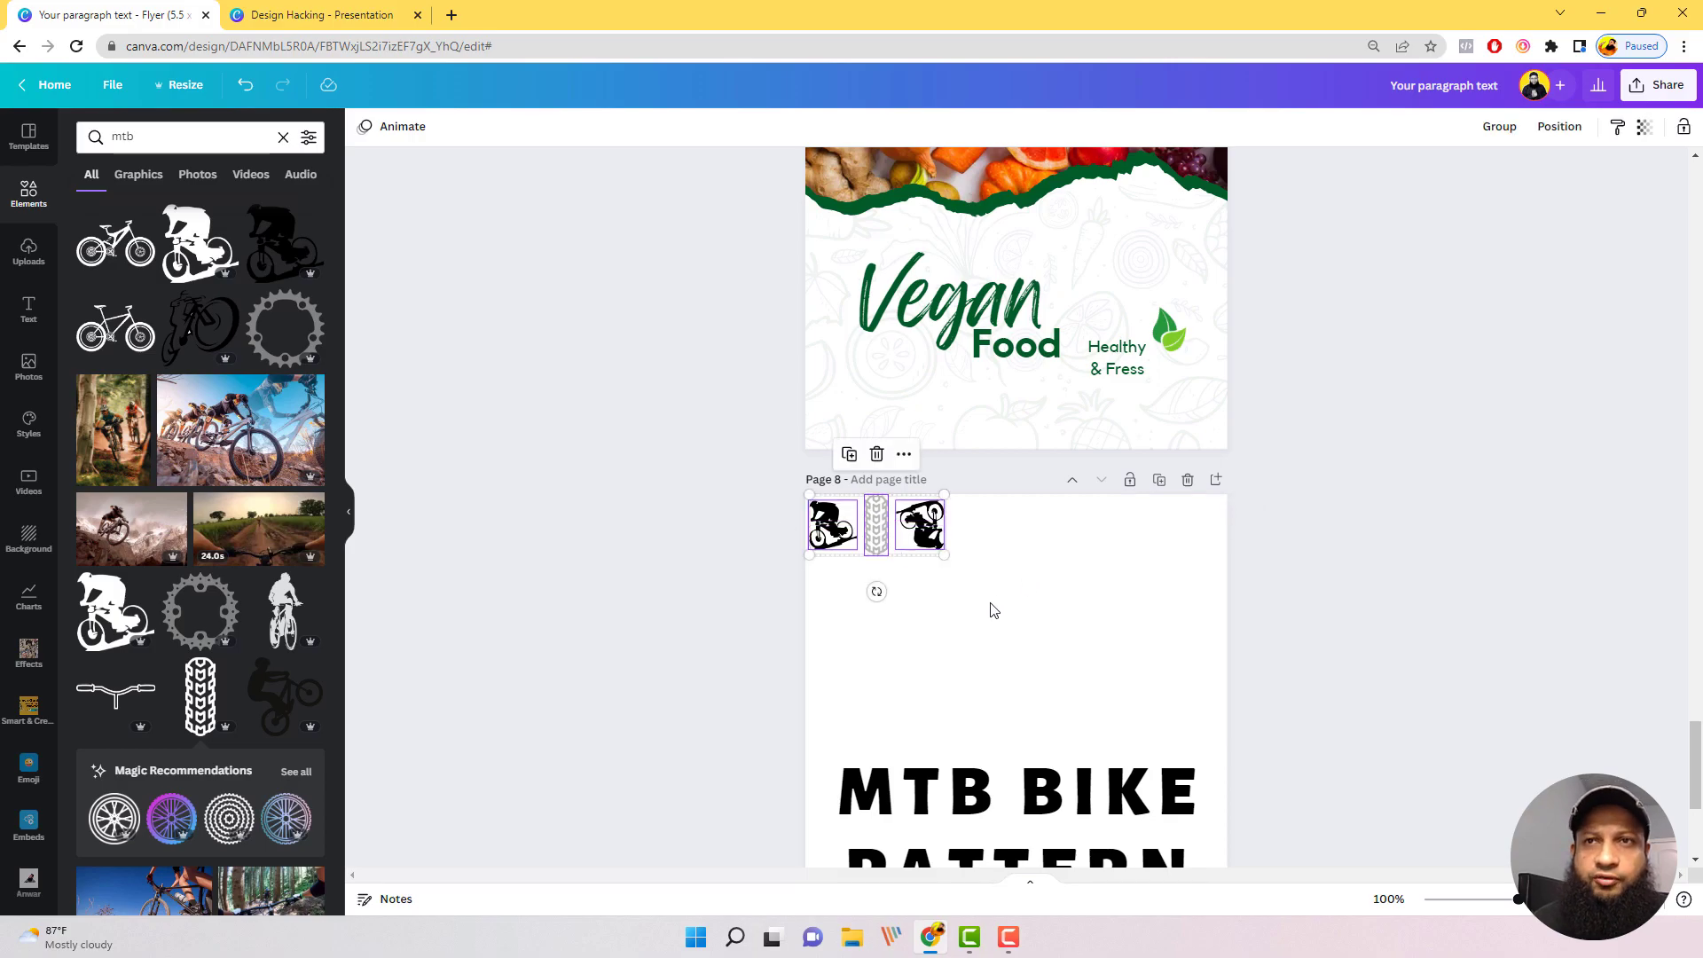
{"action": "key", "text": "ctrl+d"}
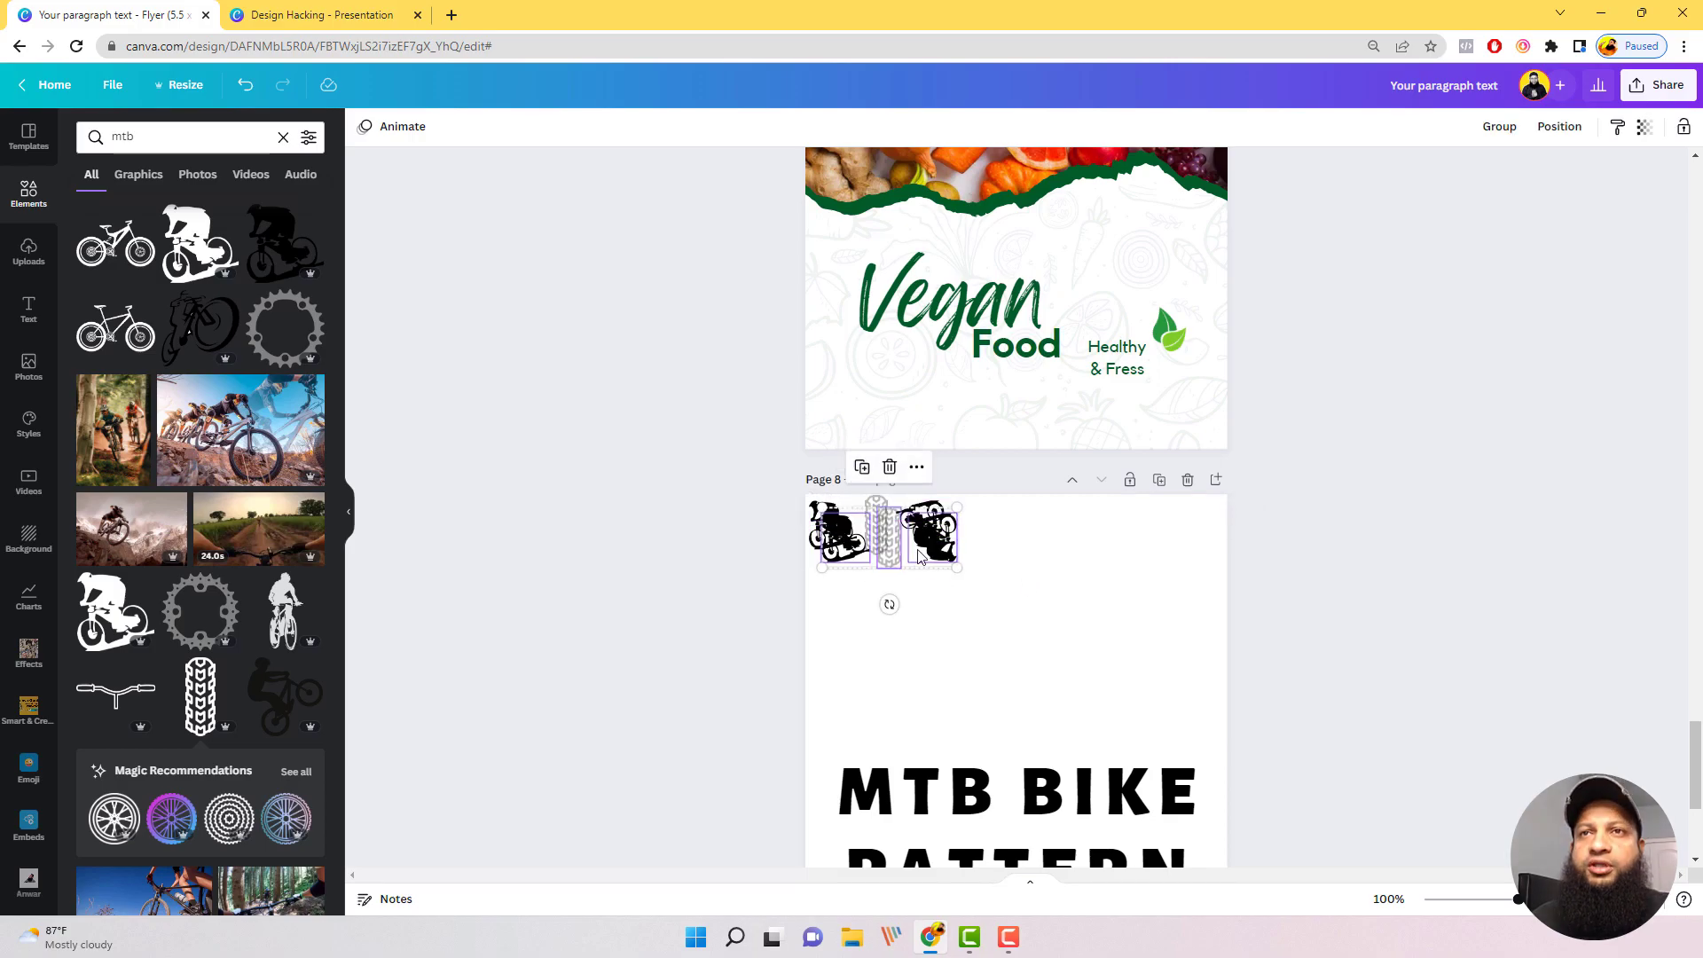
{"action": "left_click_drag", "start_coordinate": [922, 557], "coordinate": [1083, 535]}
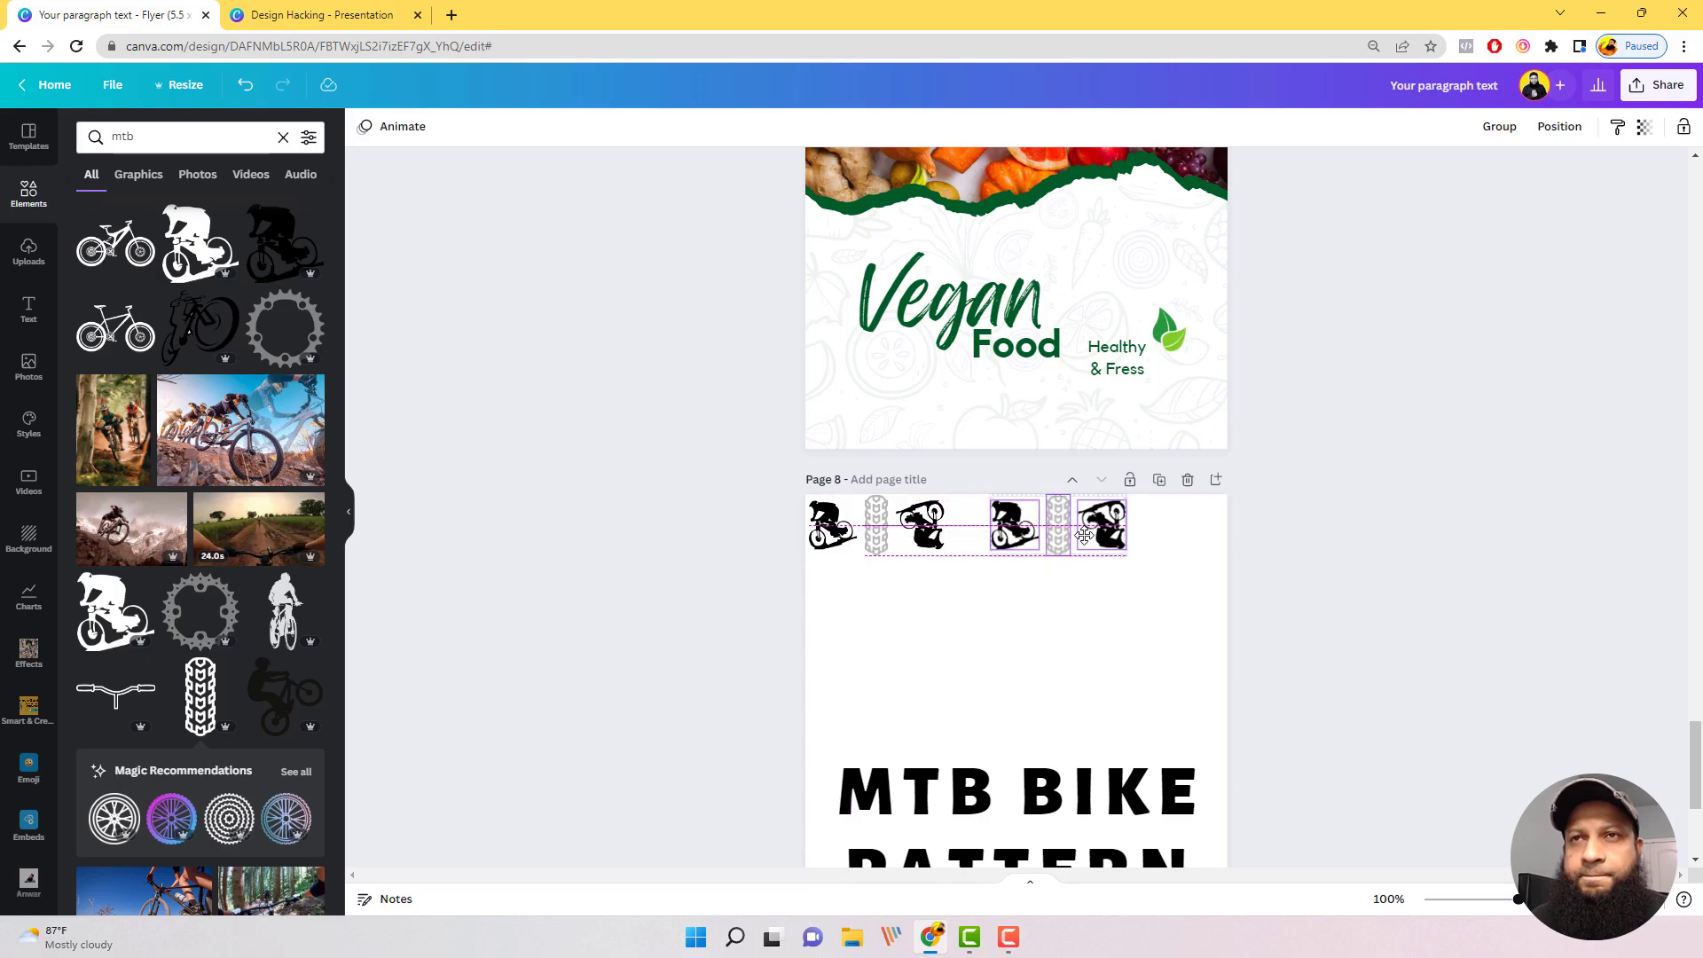
{"action": "left_click", "coordinate": [1003, 674]}
Step: Duplicate the tire tread and place the copy in the gap between the two sets of bikers
{"action": "left_click", "coordinate": [881, 533]}
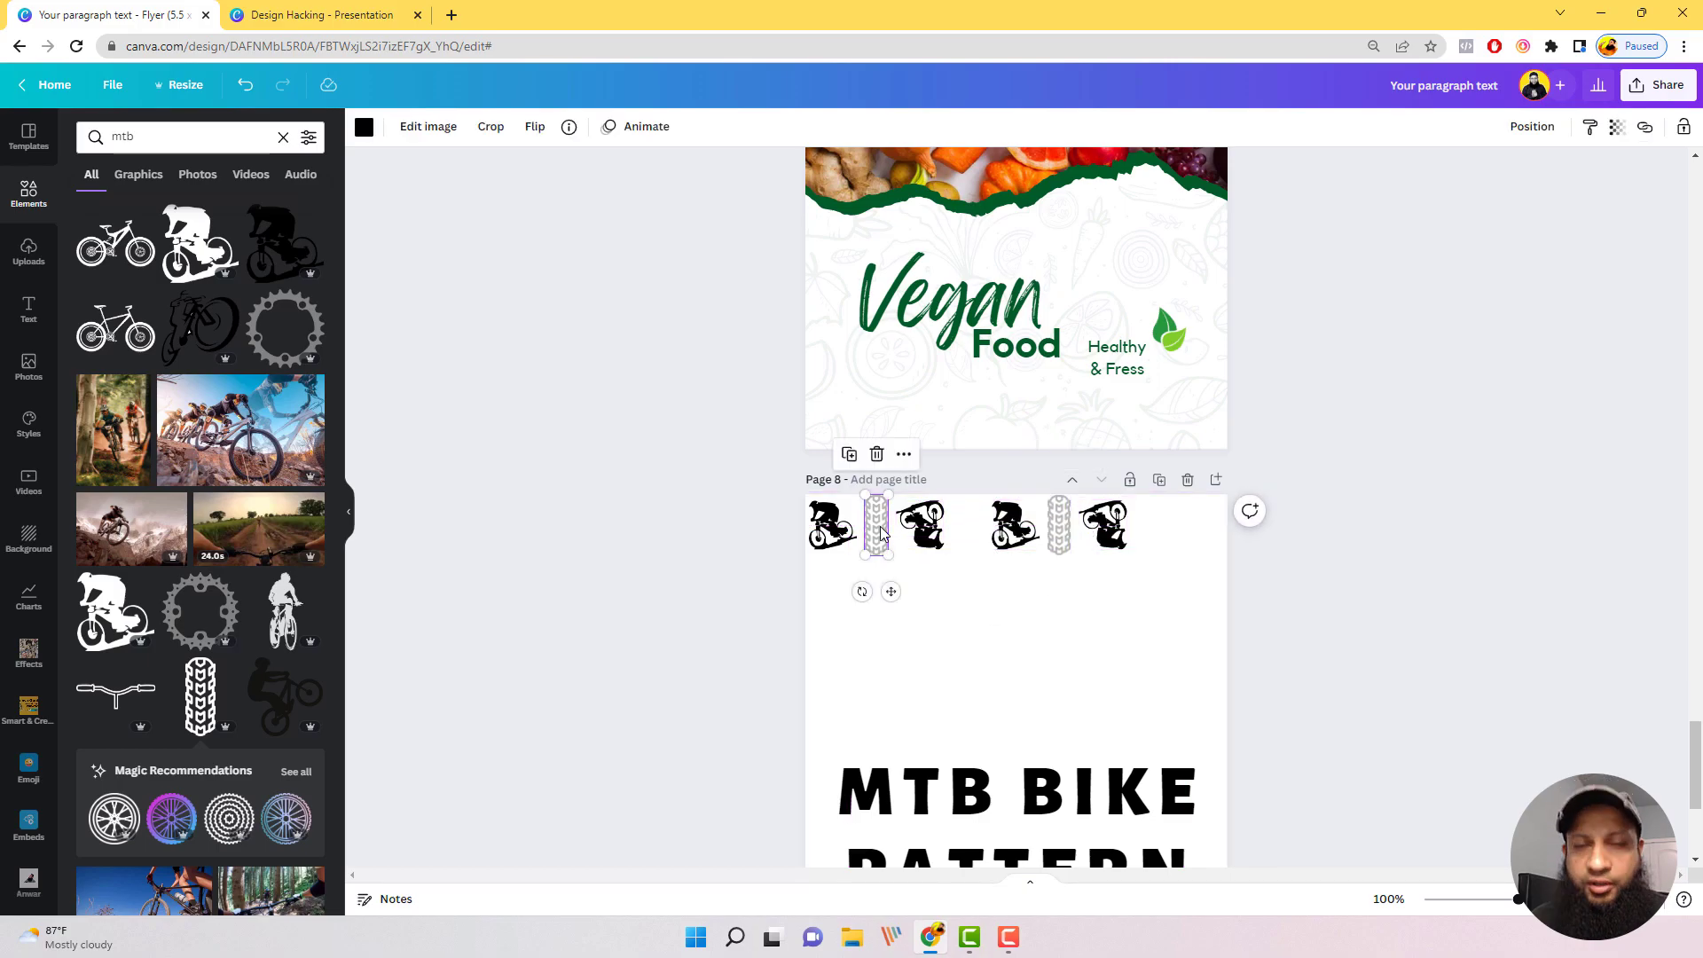
{"action": "key", "text": "ctrl+d"}
{"action": "left_click_drag", "start_coordinate": [885, 538], "coordinate": [968, 523]}
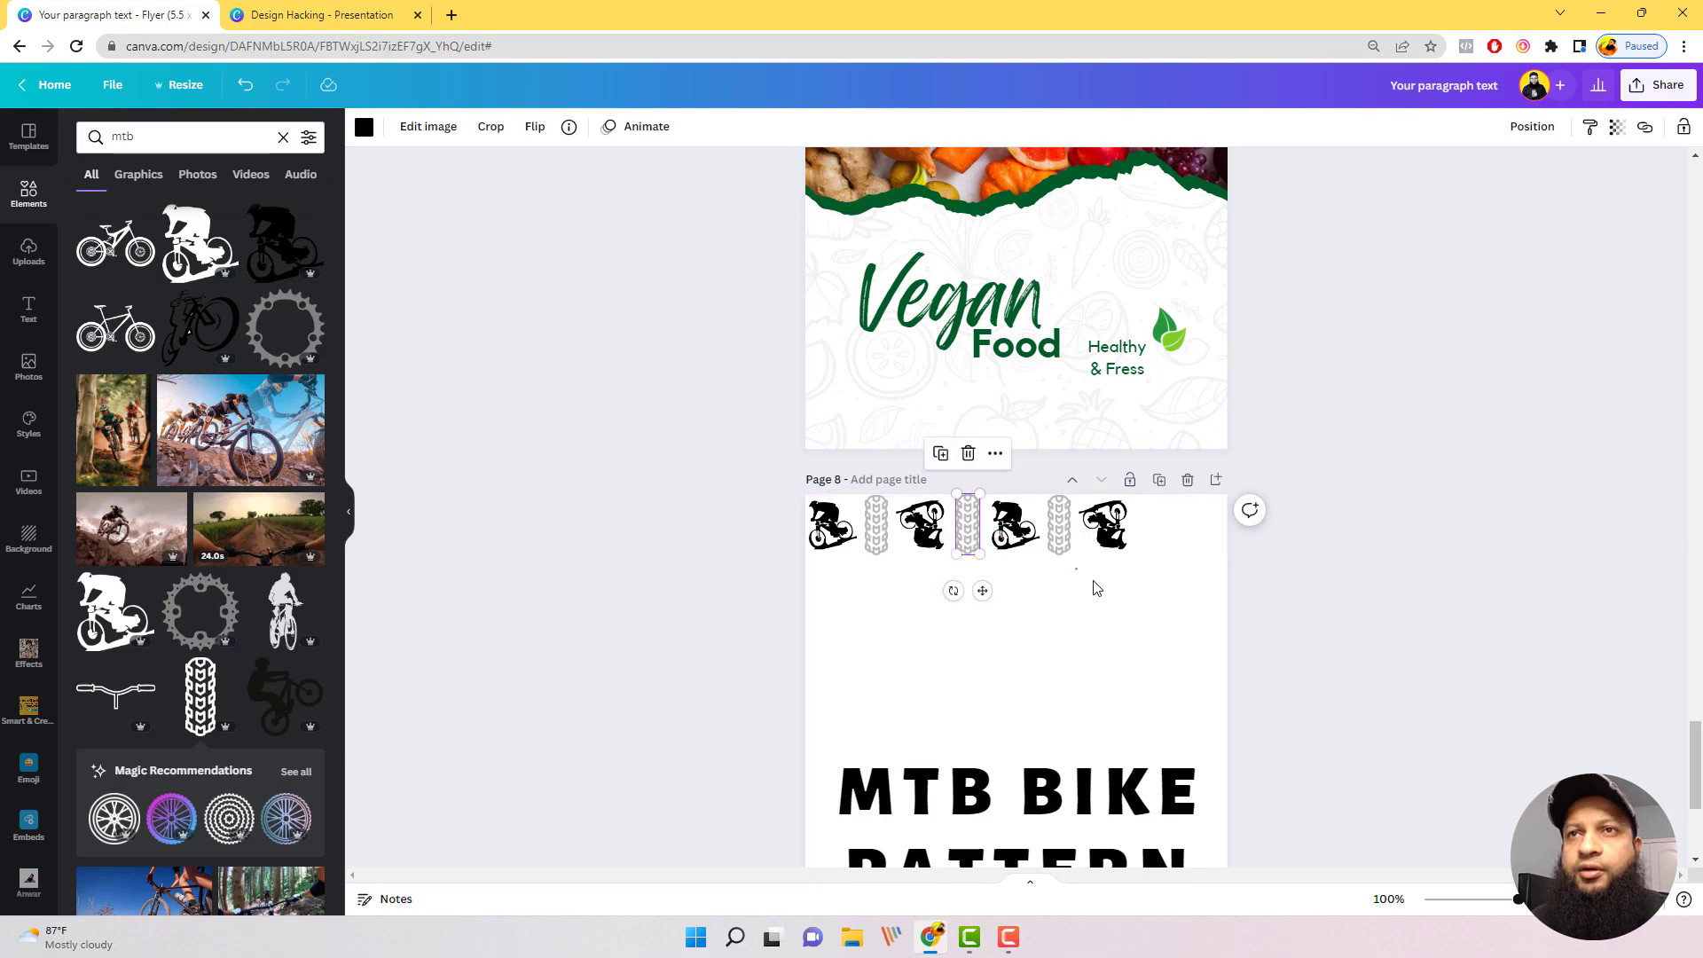
Step: Complete the row up to the page's right edge with copies of the tire tread and the upside-down biker
{"action": "left_click", "coordinate": [1203, 588]}
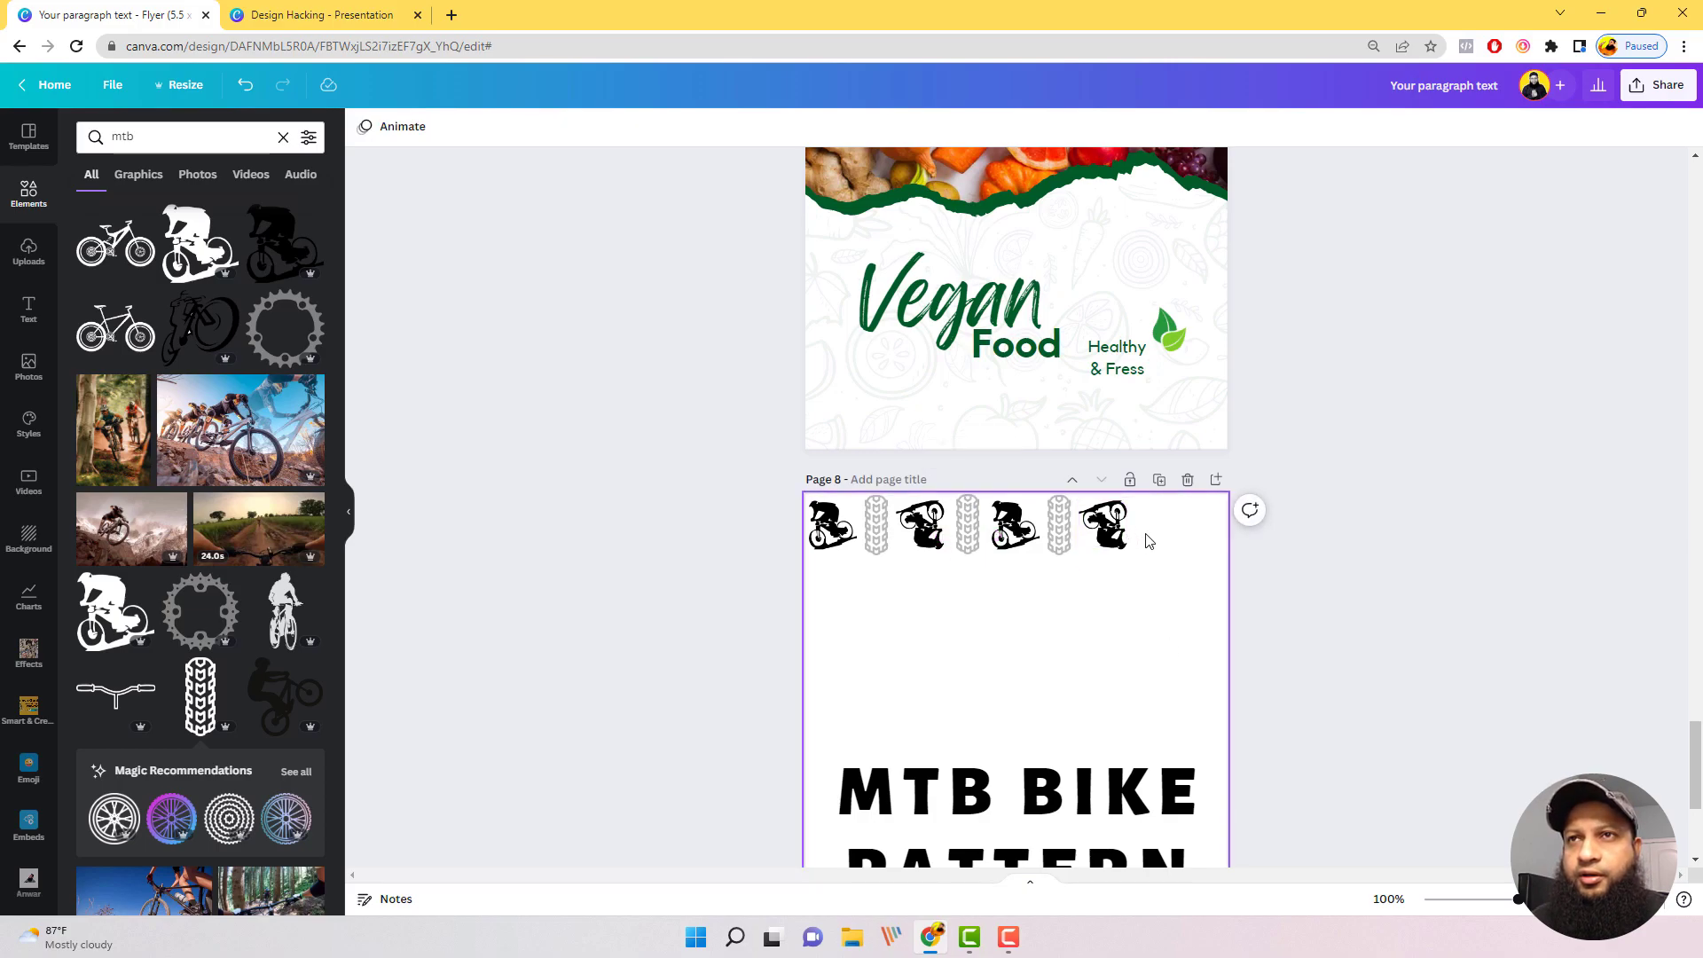
{"action": "left_click_drag", "start_coordinate": [1149, 542], "coordinate": [1202, 521]}
{"action": "key", "text": "ctrl+d"}
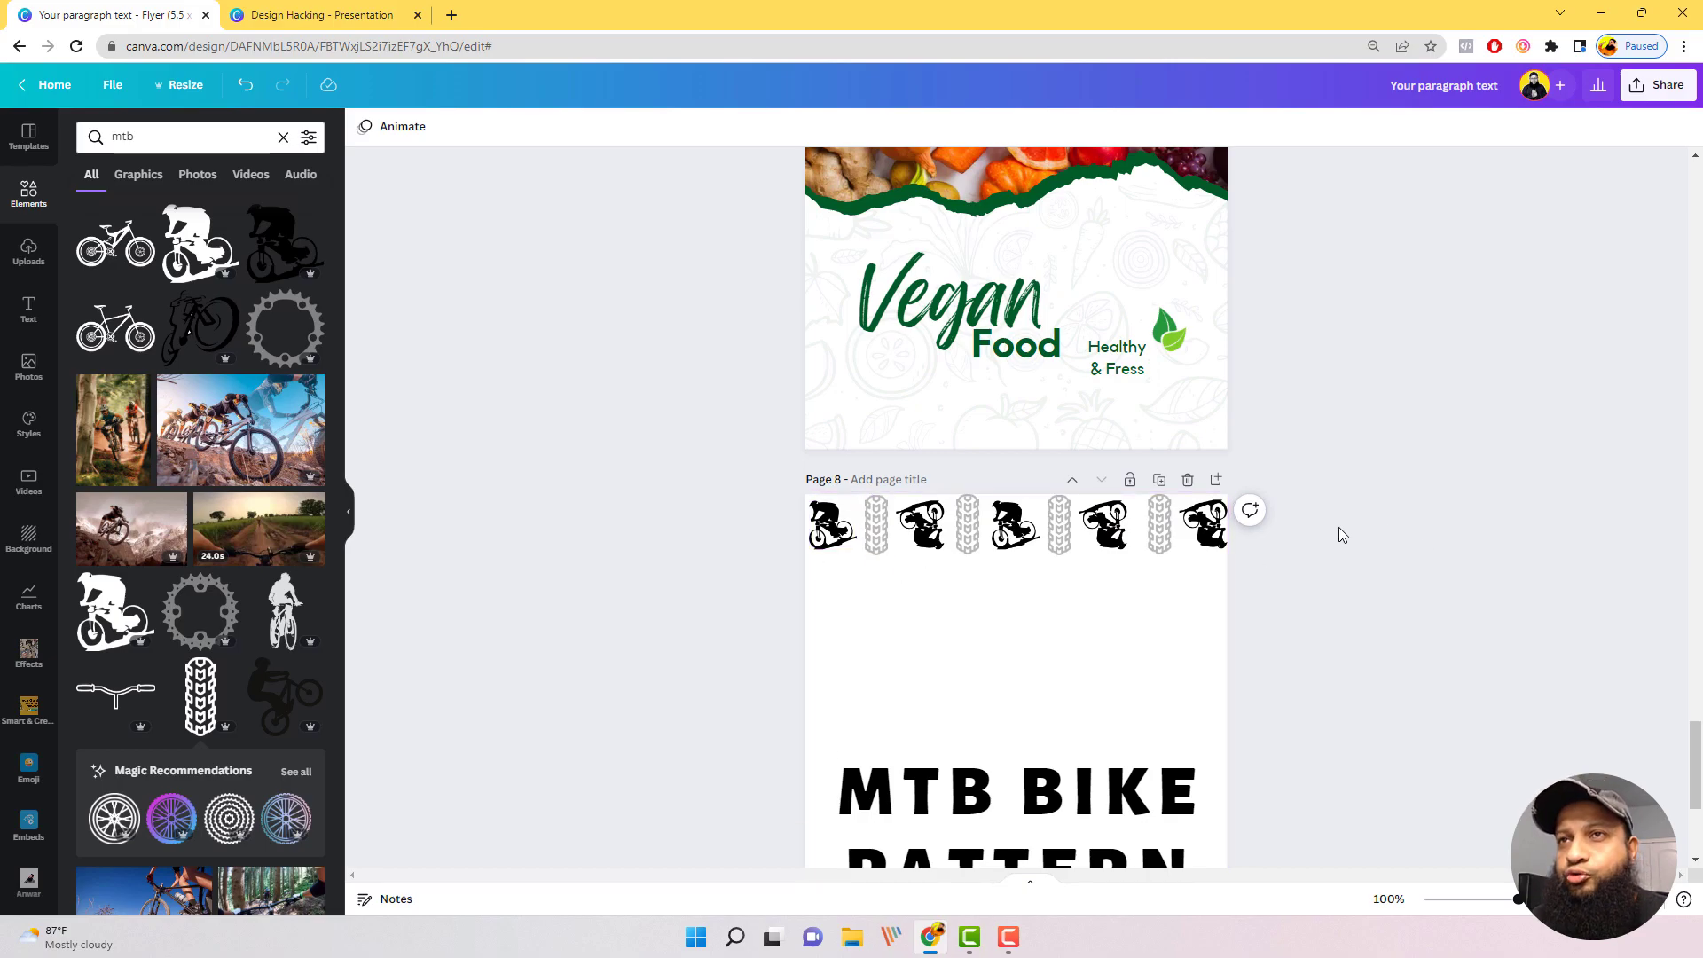
Step: Duplicate the whole row of bikers and tire treads and align the copy directly beneath it
{"action": "left_click_drag", "start_coordinate": [1286, 530], "coordinate": [723, 541]}
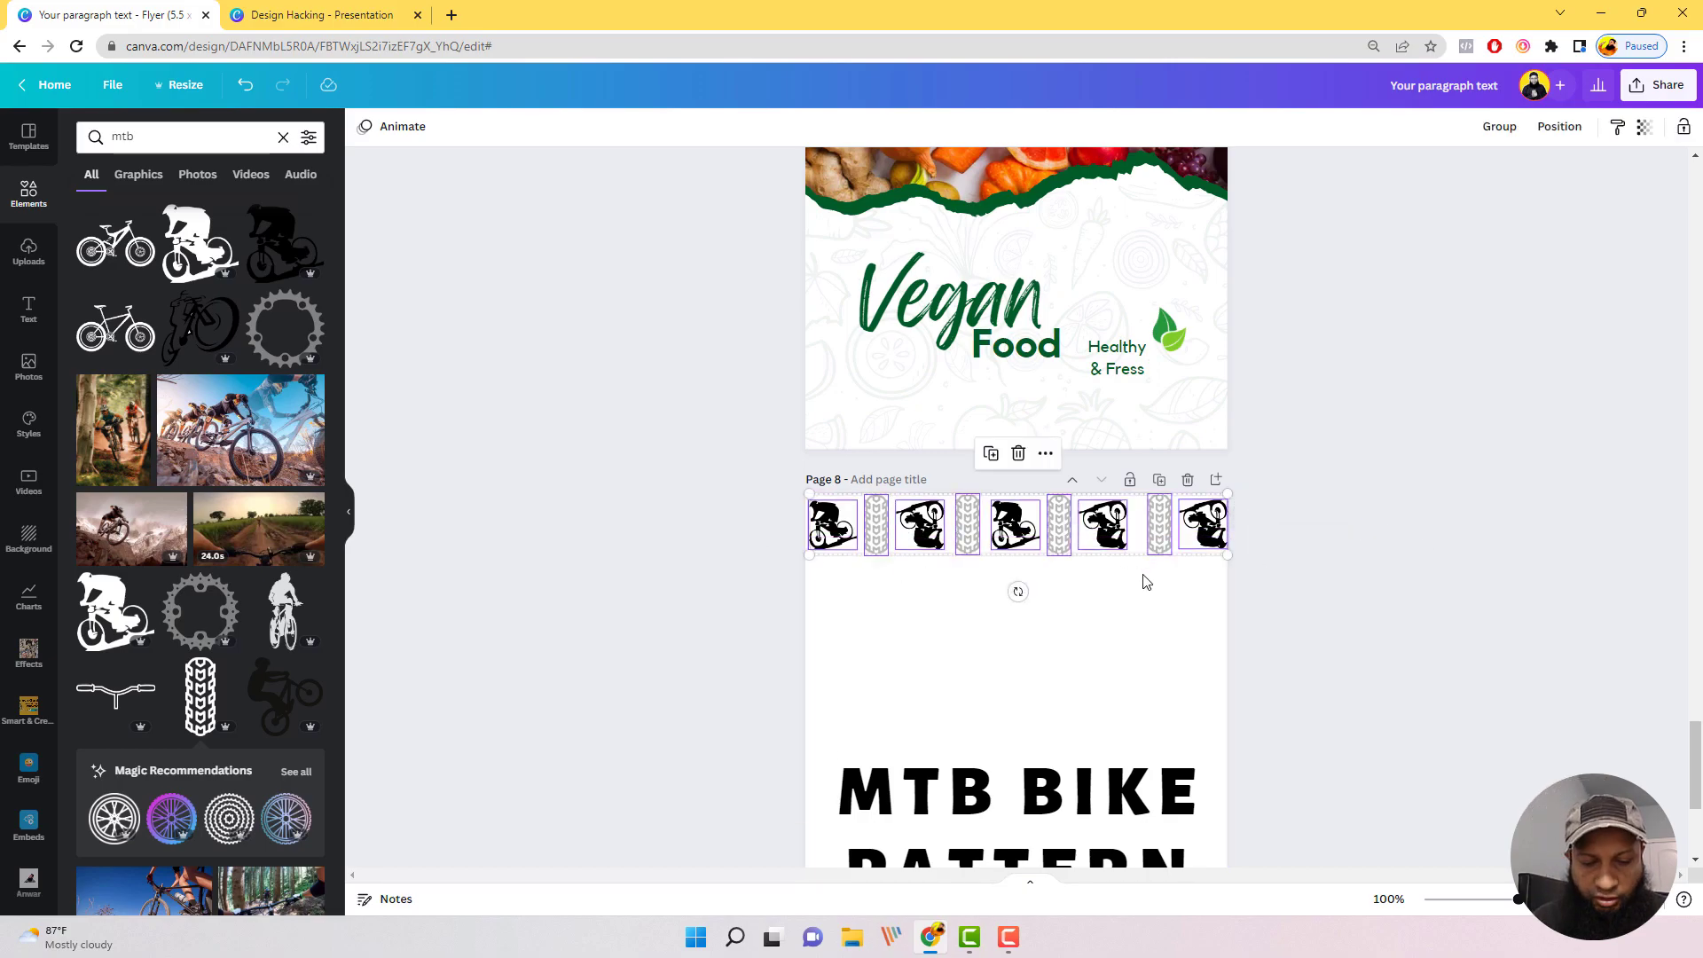
{"action": "key", "text": "ctrl+d"}
{"action": "left_click_drag", "start_coordinate": [1114, 550], "coordinate": [1099, 601]}
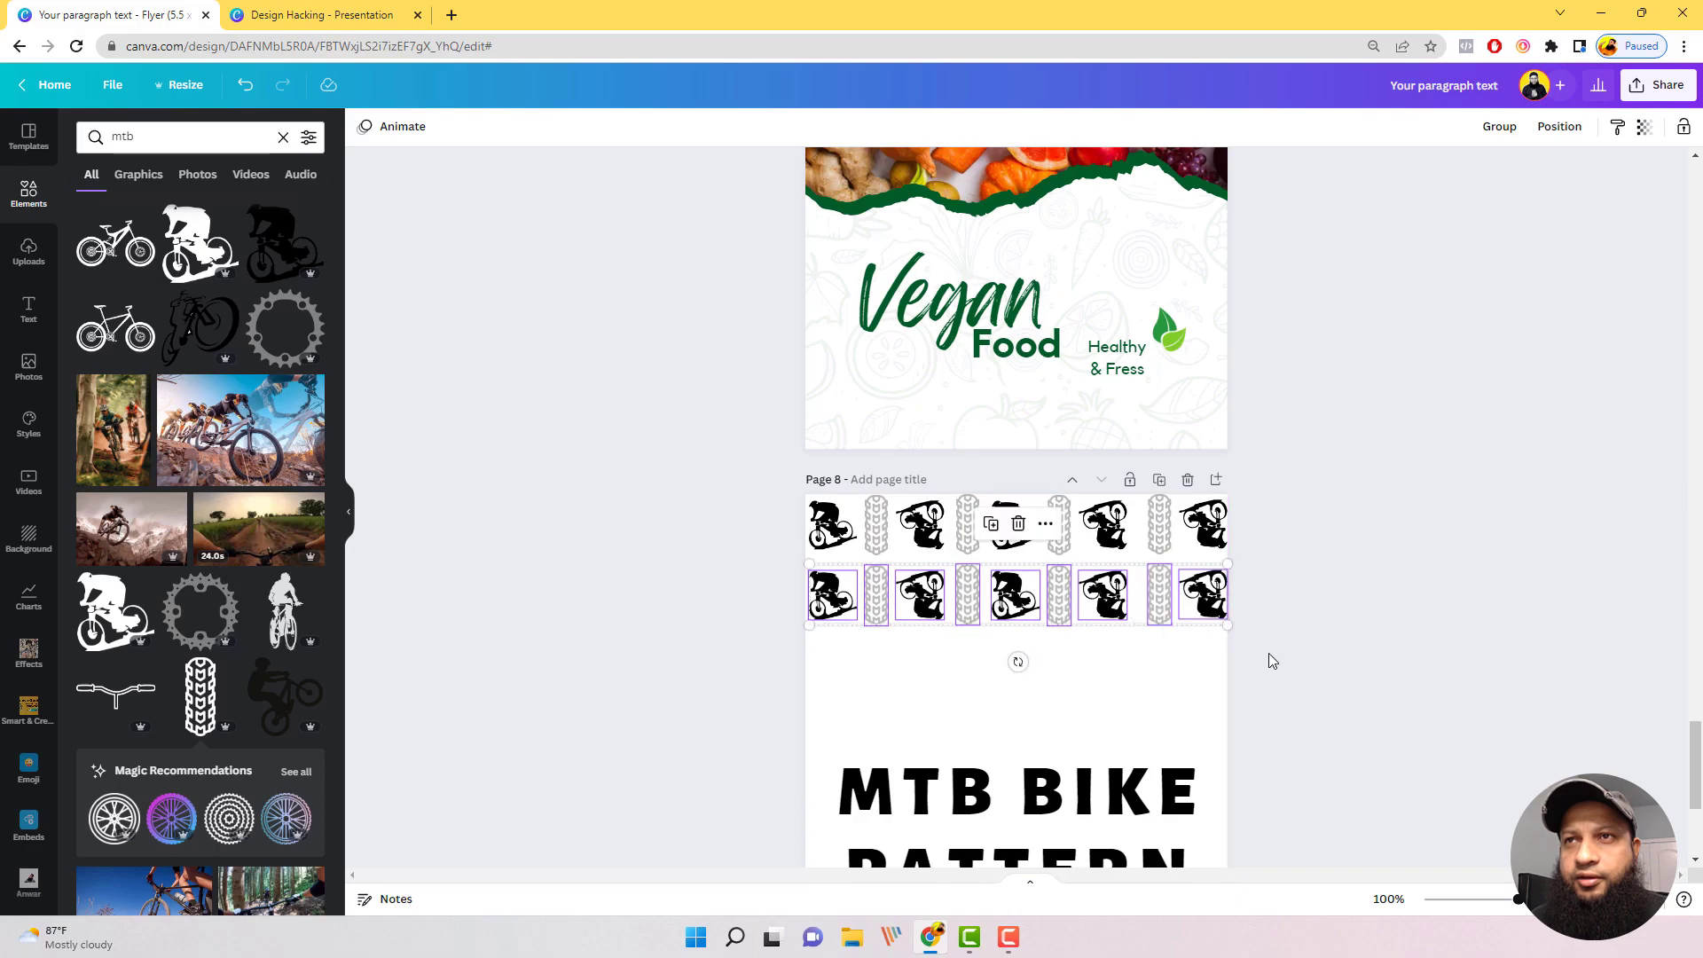
{"action": "left_click", "coordinate": [1251, 616]}
Step: Duplicate both pattern rows together and place the copies below them to make four rows
{"action": "left_click_drag", "start_coordinate": [1311, 611], "coordinate": [798, 521]}
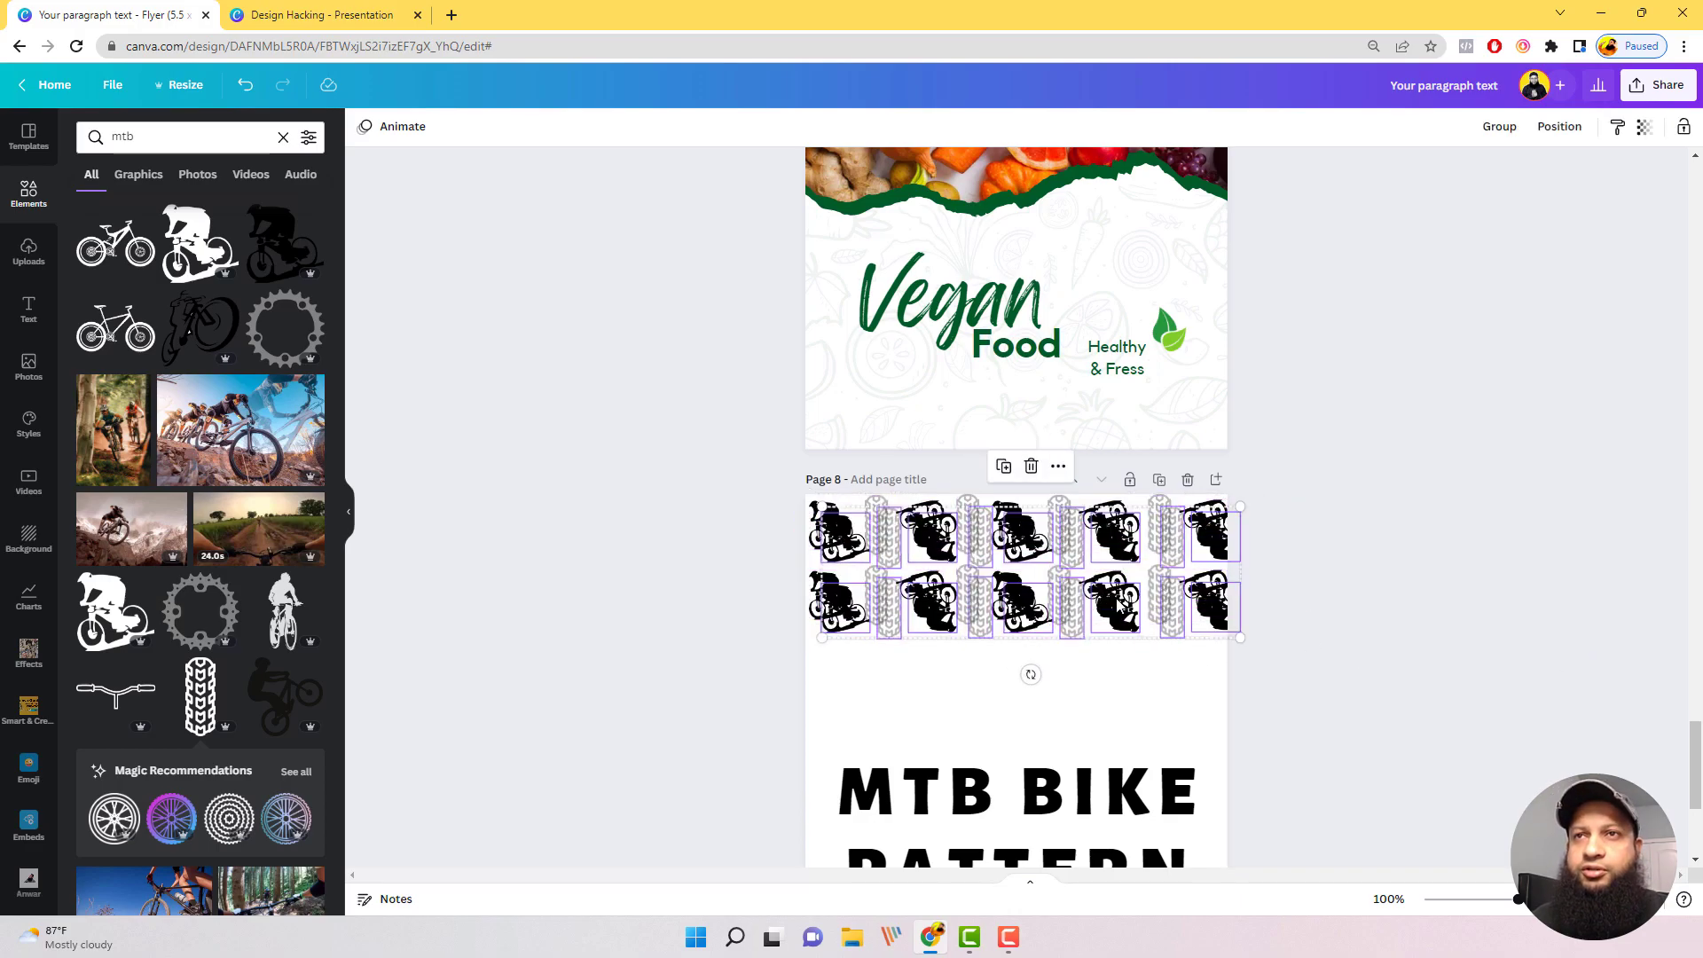
{"action": "left_click_drag", "start_coordinate": [1092, 576], "coordinate": [1094, 711]}
{"action": "left_click", "coordinate": [1442, 782]}
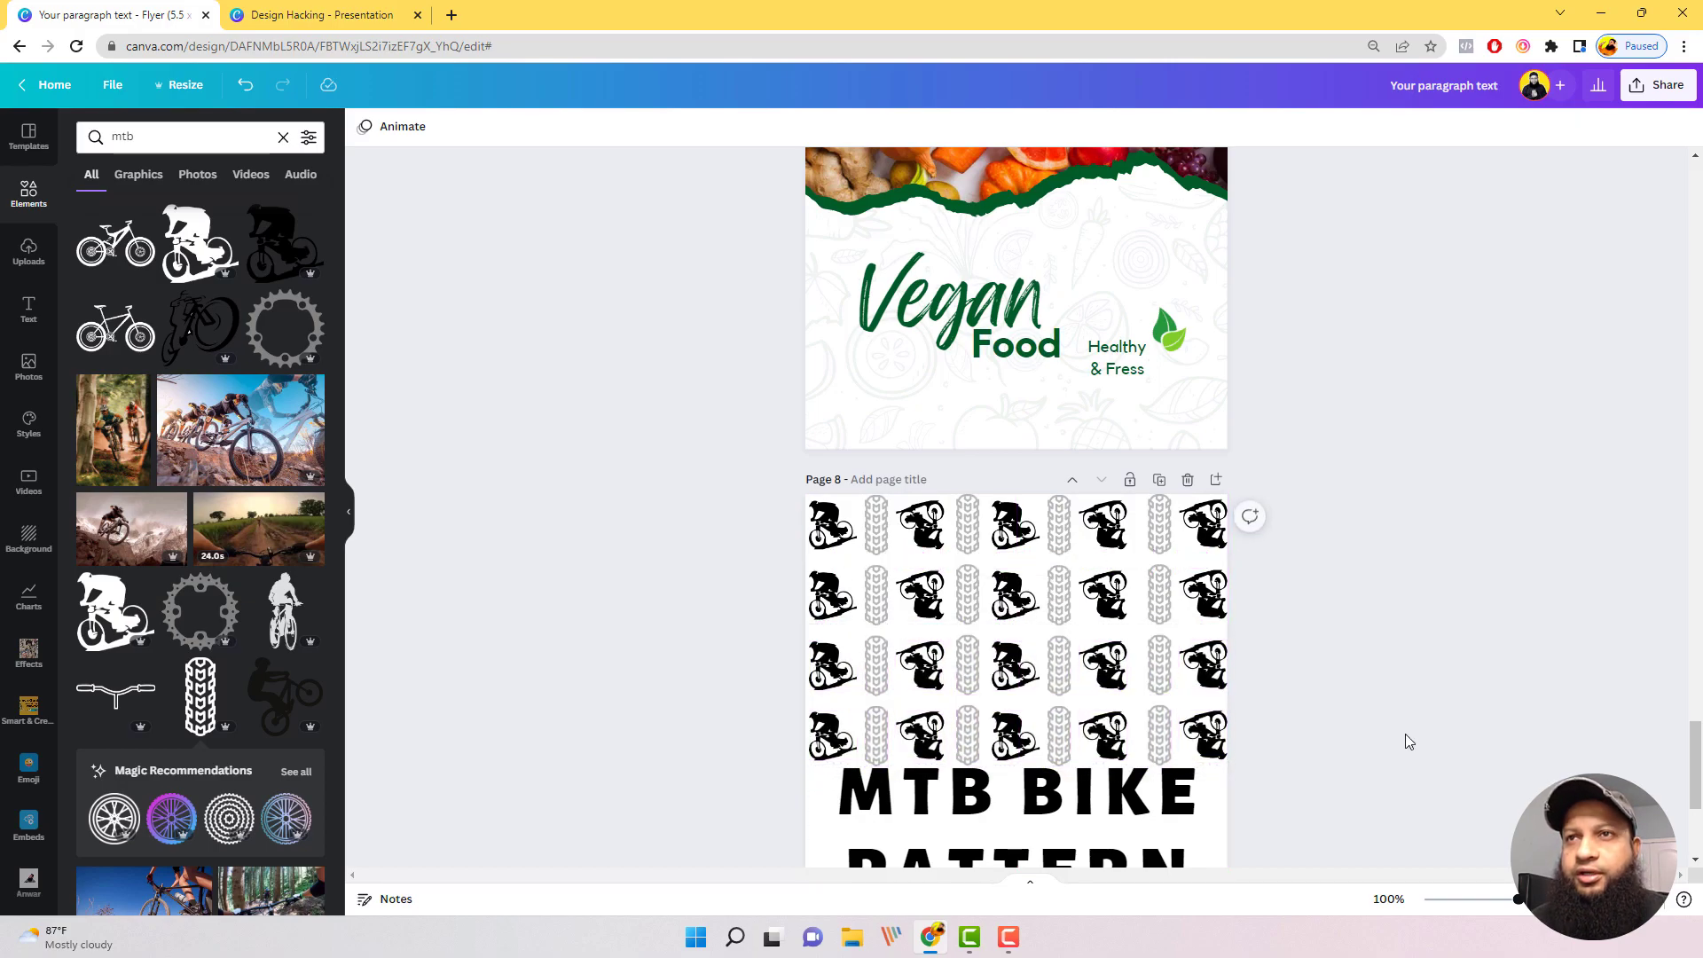
Step: Unlock the "MTB BIKE PATTERN" title on page 8 and set its transparency to 12
{"action": "scroll", "coordinate": [1265, 669], "scroll_direction": "down", "scroll_amount": 2}
{"action": "left_click_drag", "start_coordinate": [1270, 629], "coordinate": [852, 745]}
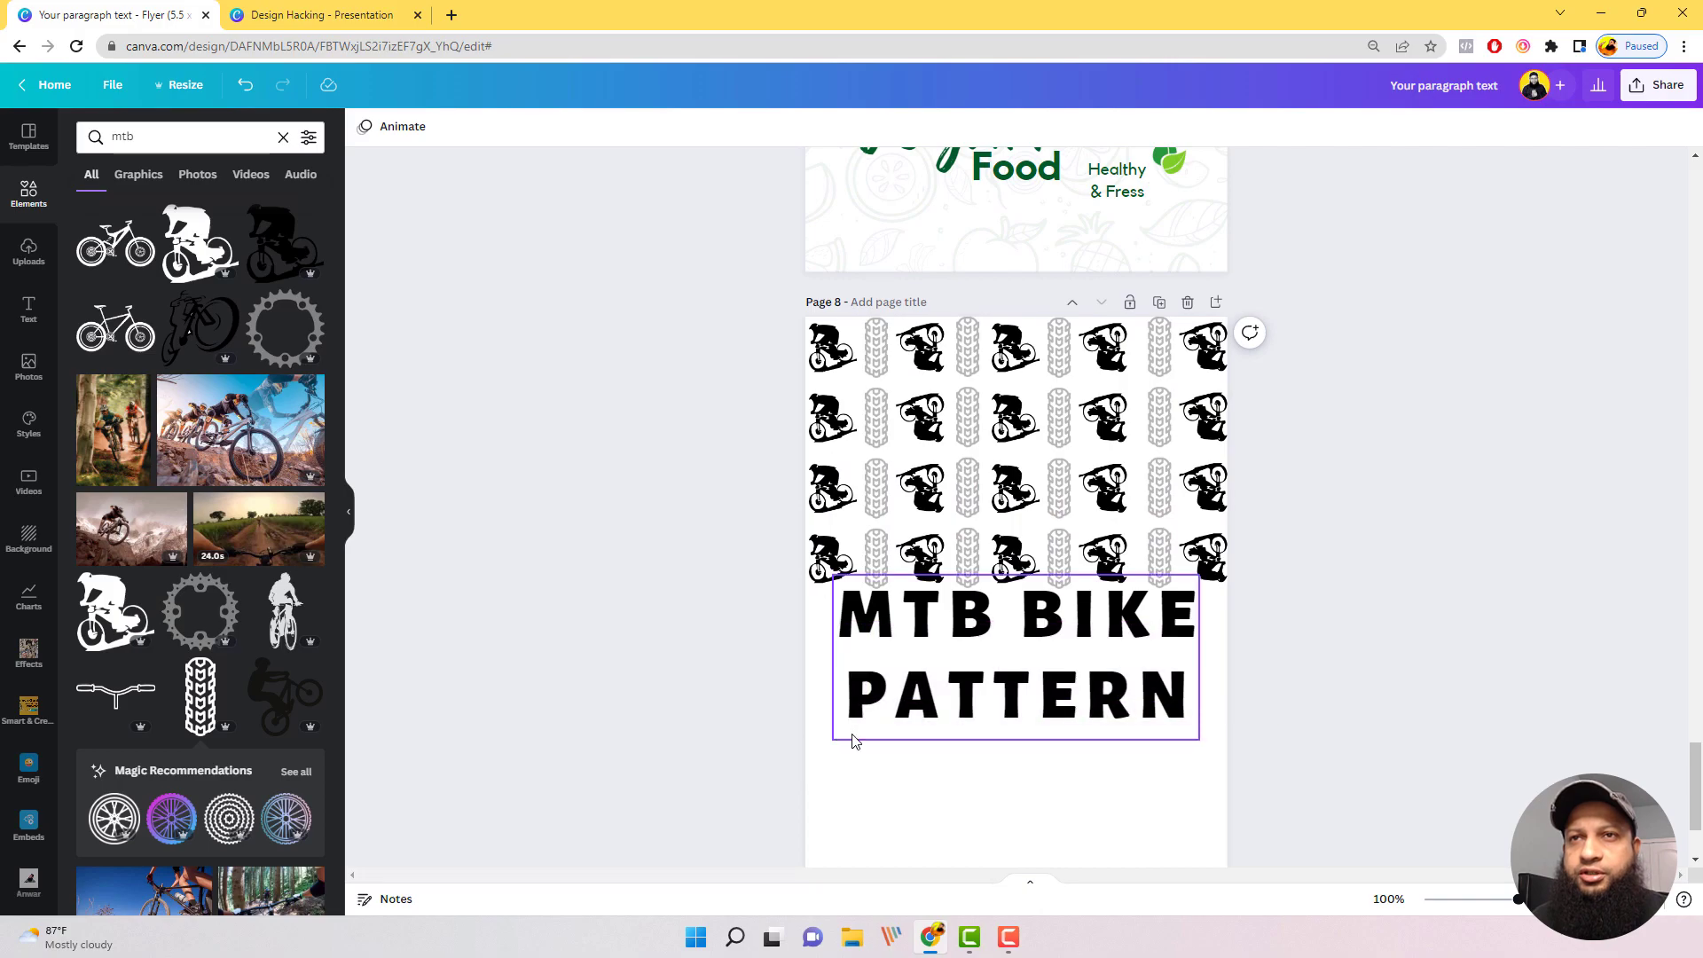
{"action": "left_click", "coordinate": [1132, 780]}
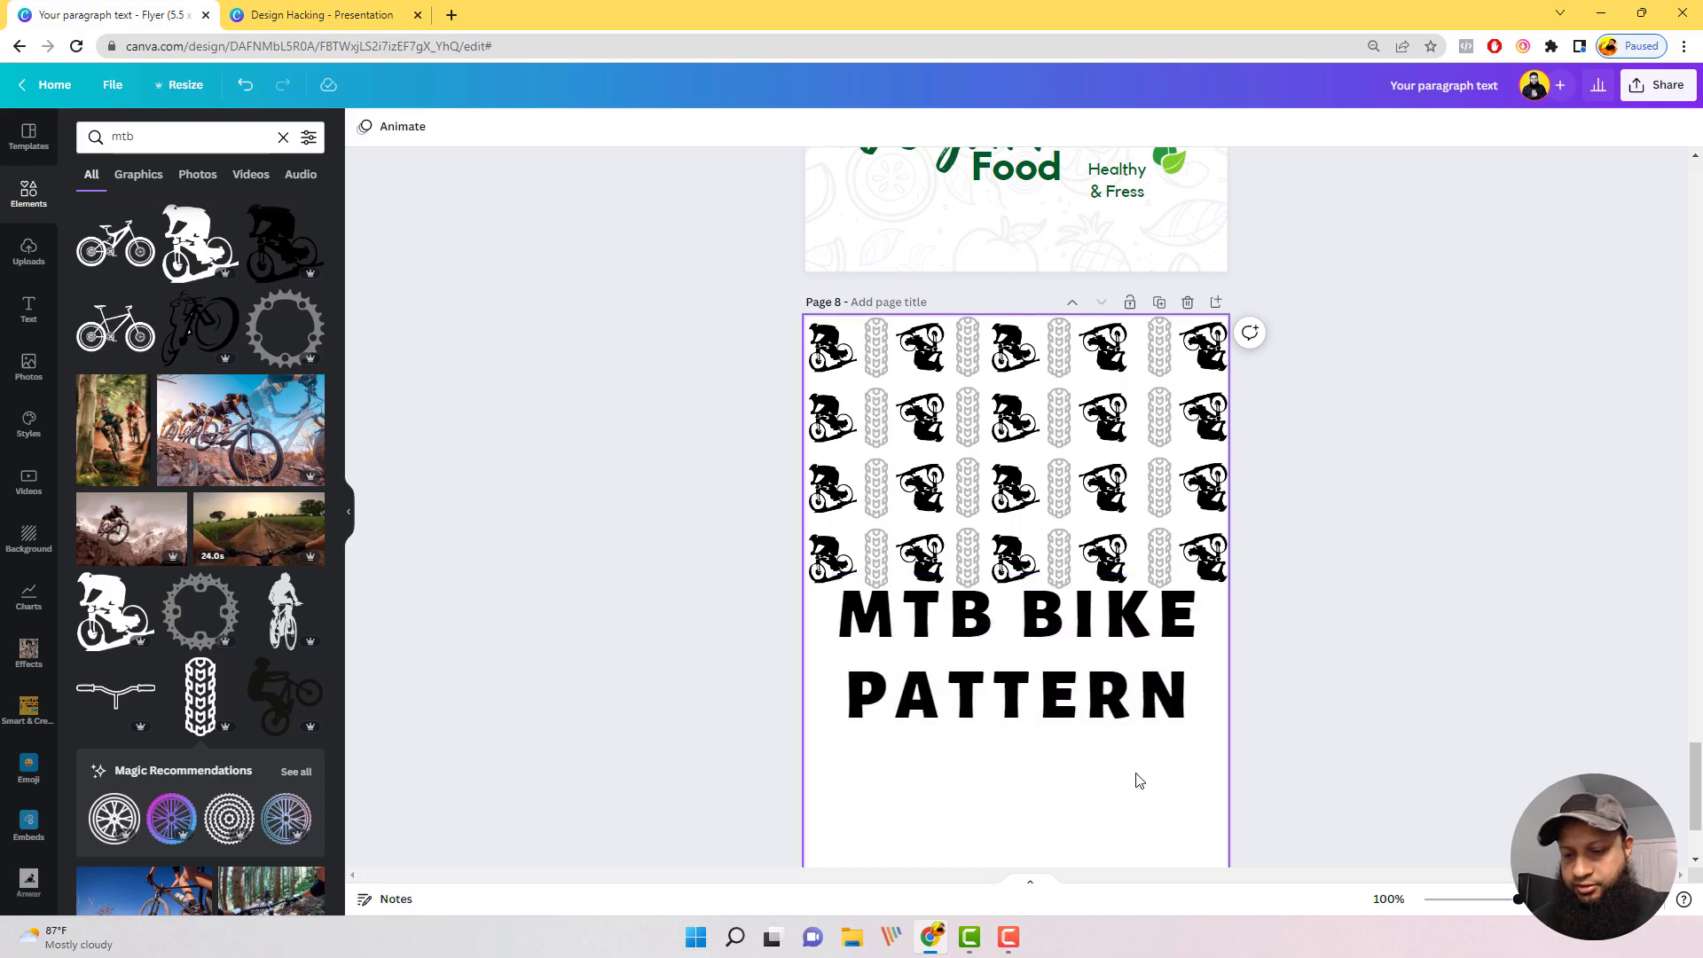
{"action": "left_click", "coordinate": [1167, 619]}
{"action": "left_click_drag", "start_coordinate": [1517, 590], "coordinate": [1608, 408]}
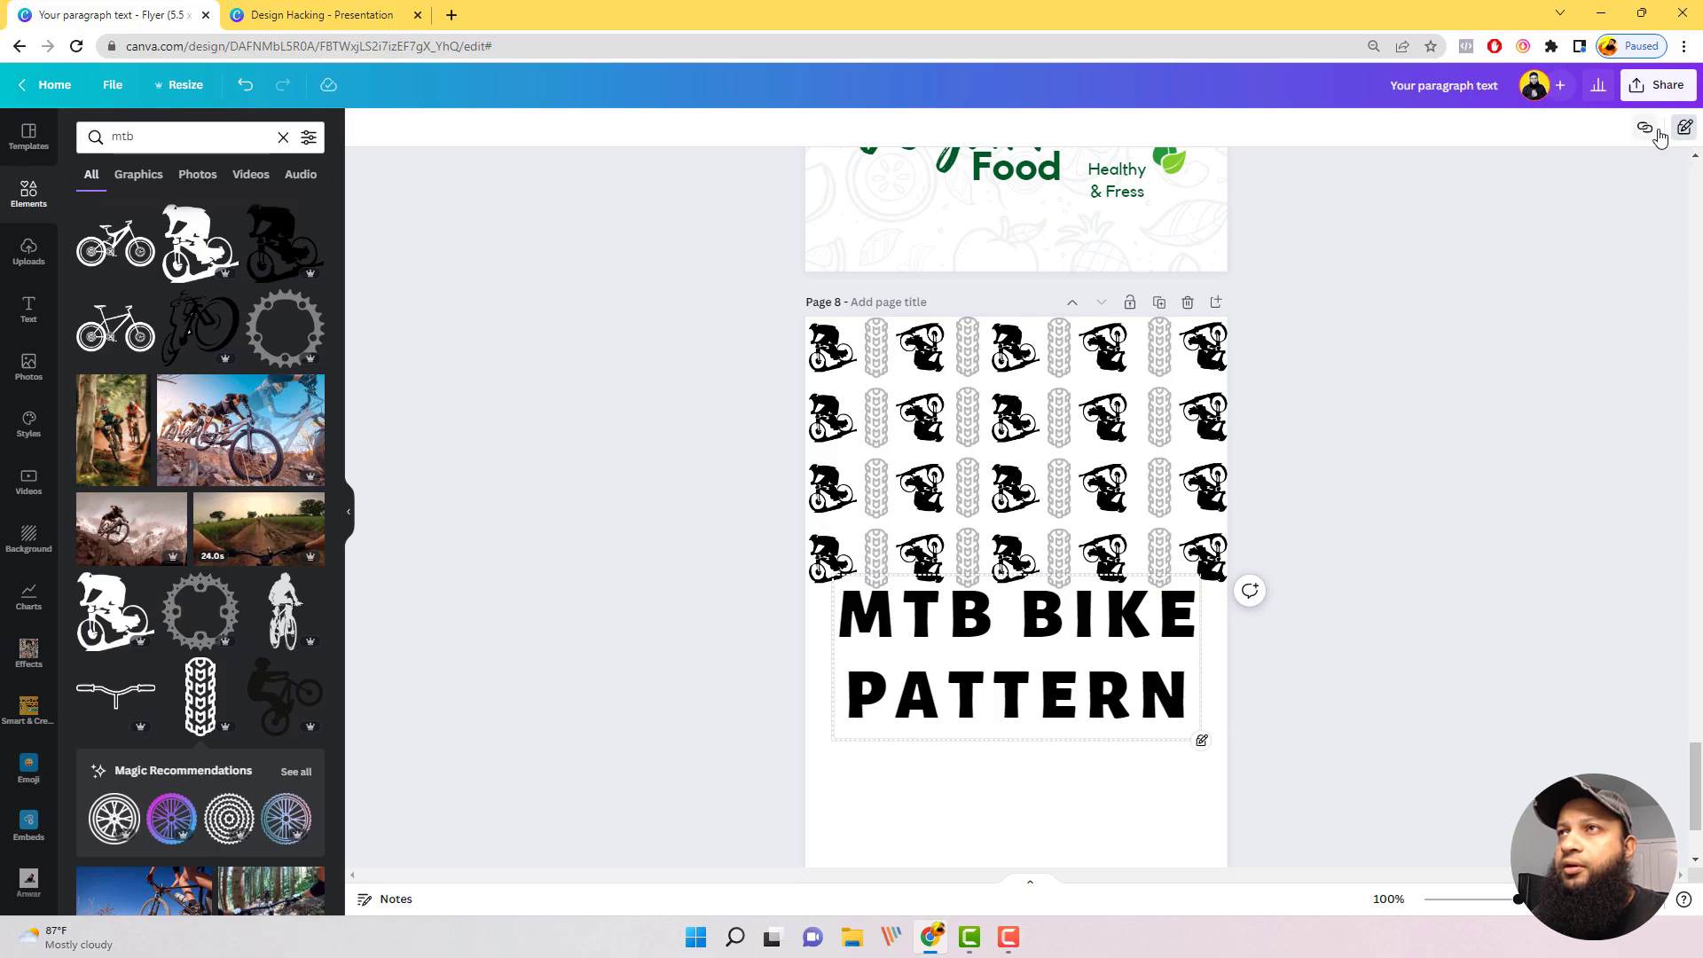
{"action": "left_click", "coordinate": [1683, 129]}
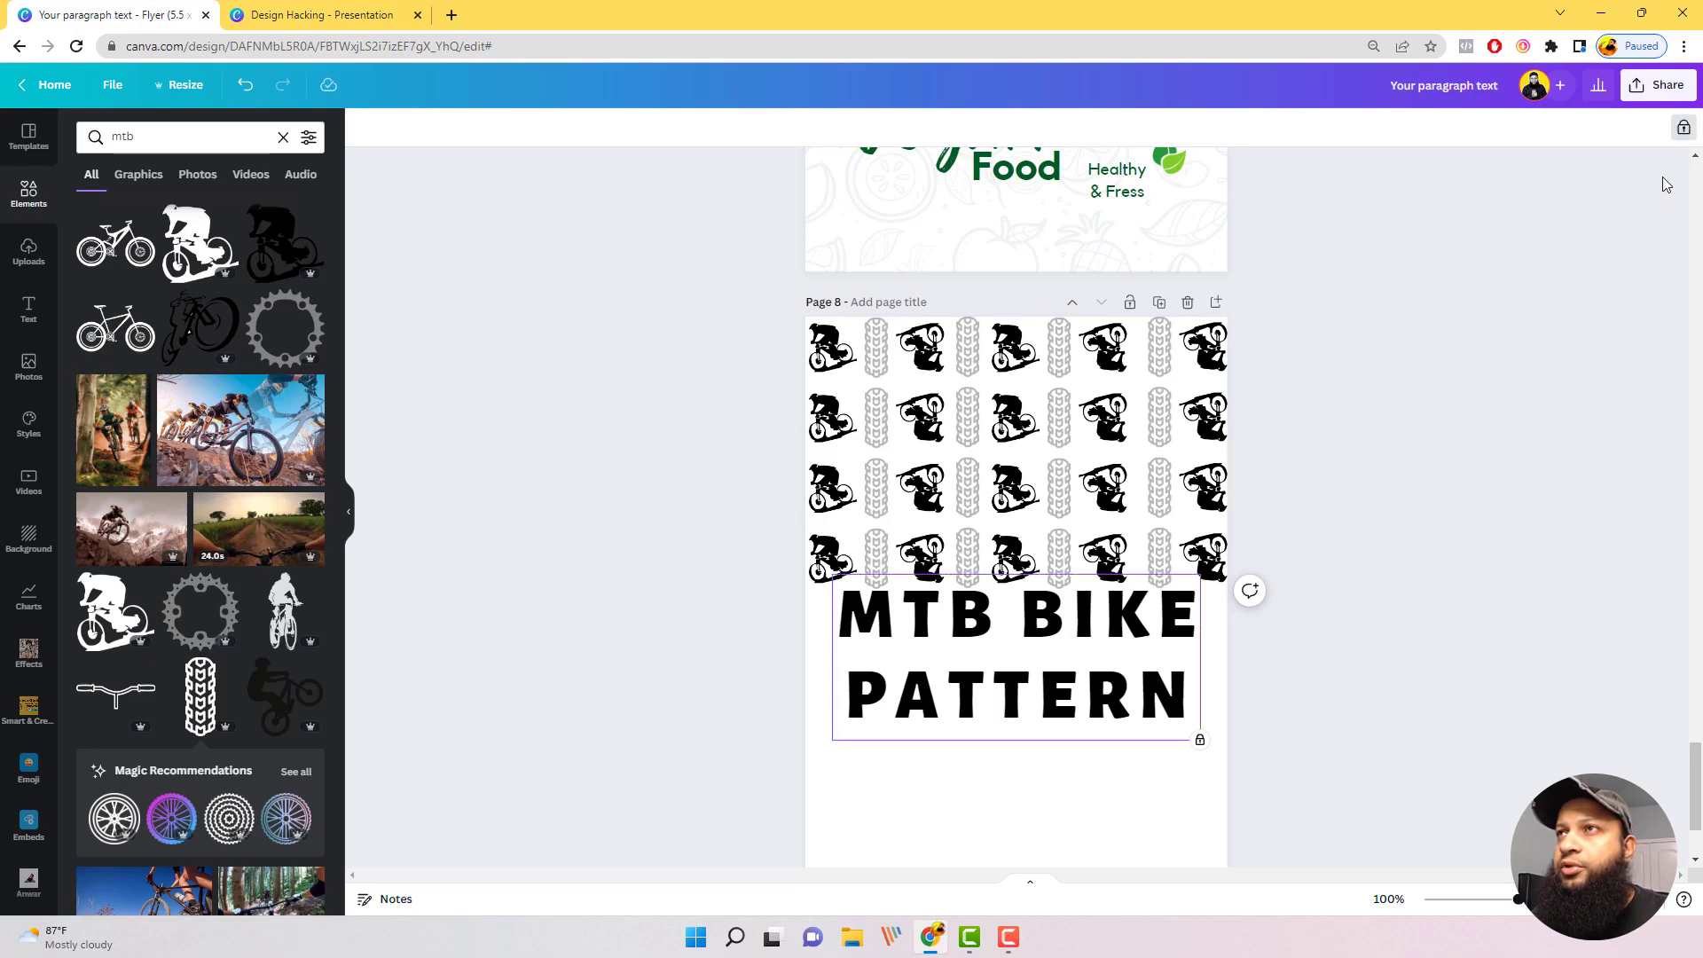
{"action": "left_click", "coordinate": [1683, 127]}
{"action": "left_click", "coordinate": [1616, 127]}
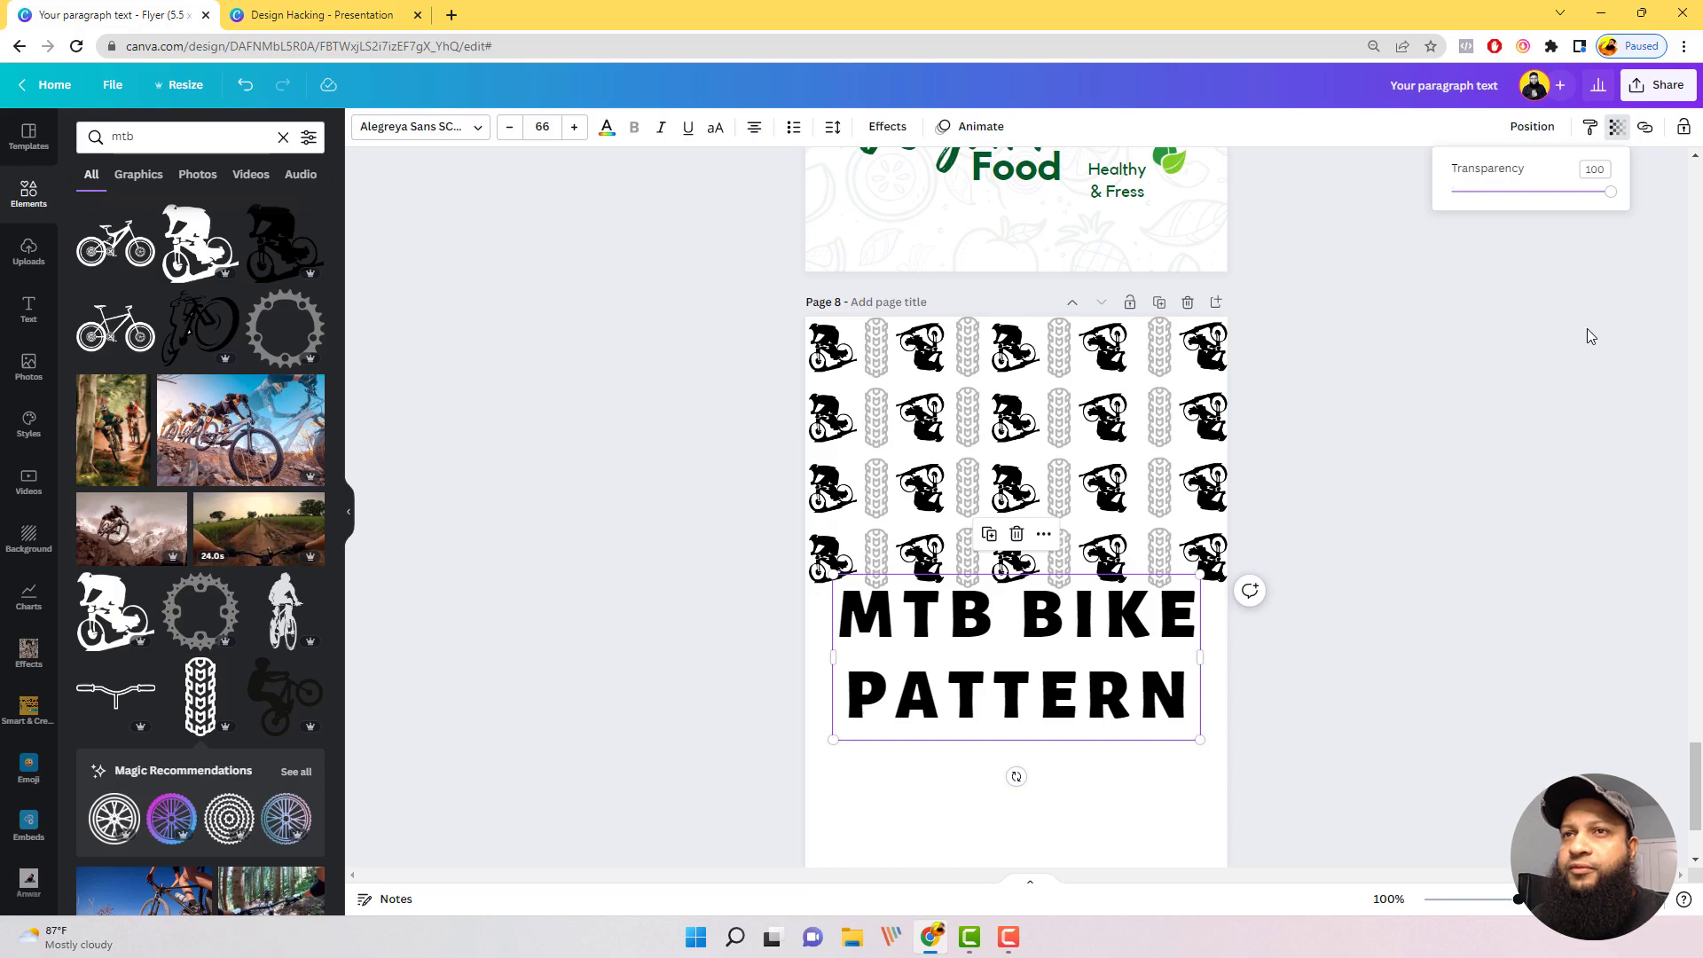
{"action": "left_click_drag", "start_coordinate": [1614, 194], "coordinate": [1474, 230]}
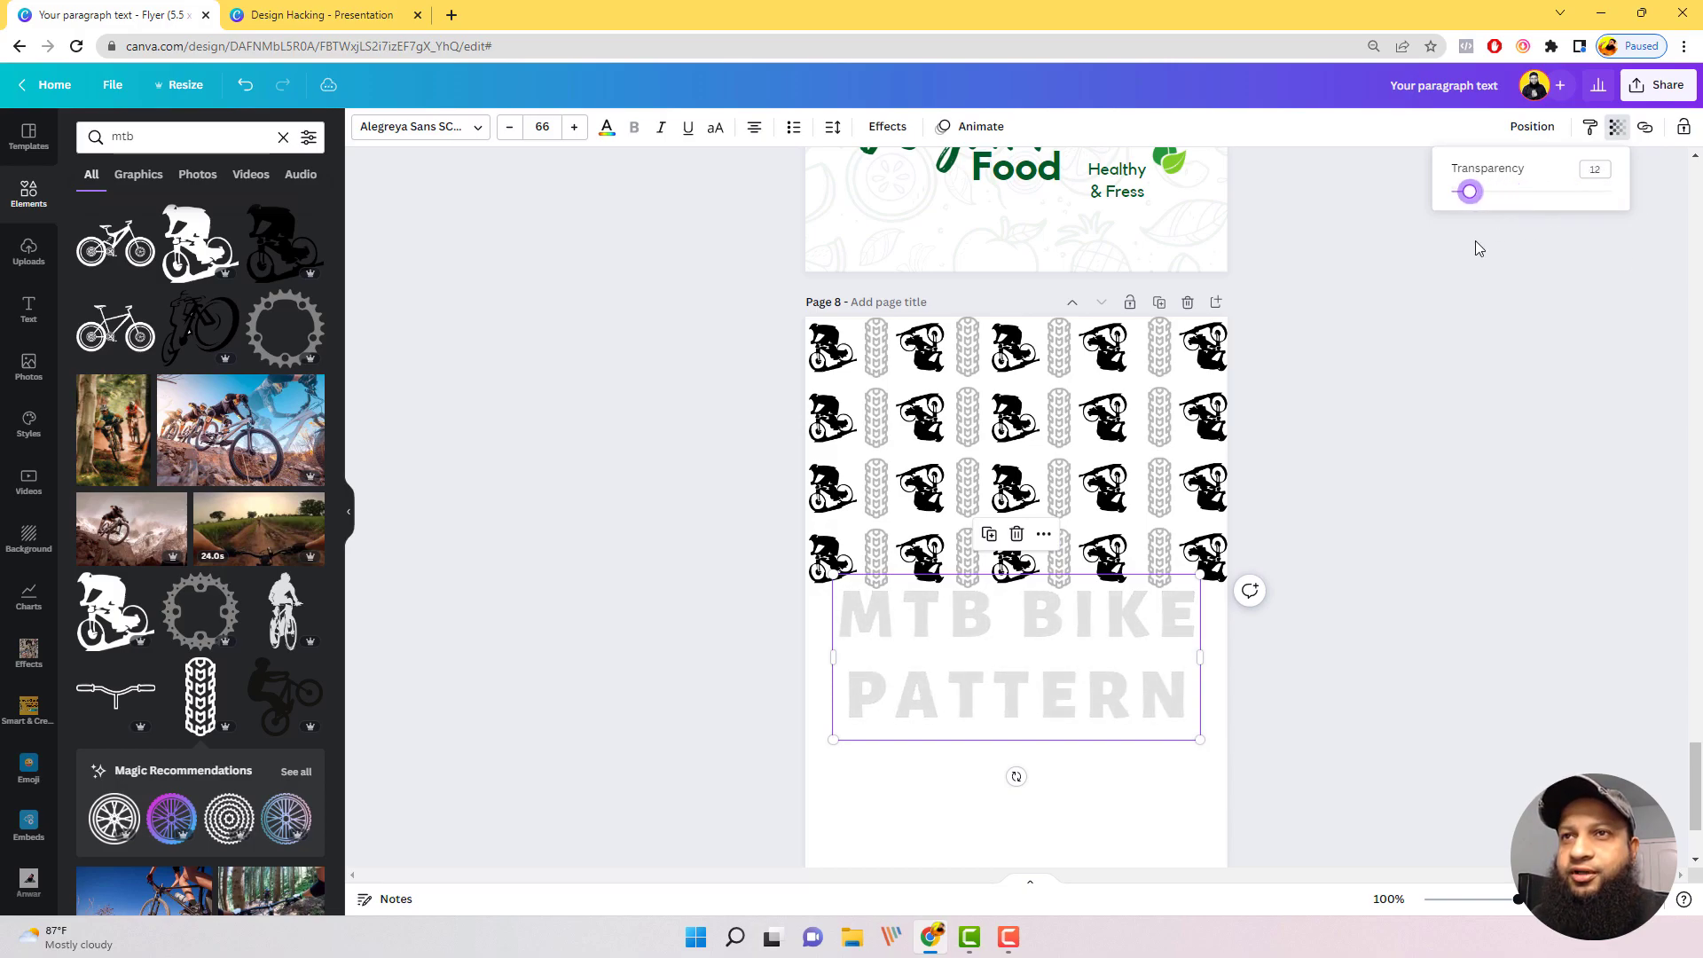
{"action": "left_click", "coordinate": [1478, 351]}
Step: Duplicate all four pattern rows together and place the copies directly beneath them to make eight rows
{"action": "left_click_drag", "start_coordinate": [1271, 630], "coordinate": [831, 738]}
{"action": "left_click", "coordinate": [1314, 581]}
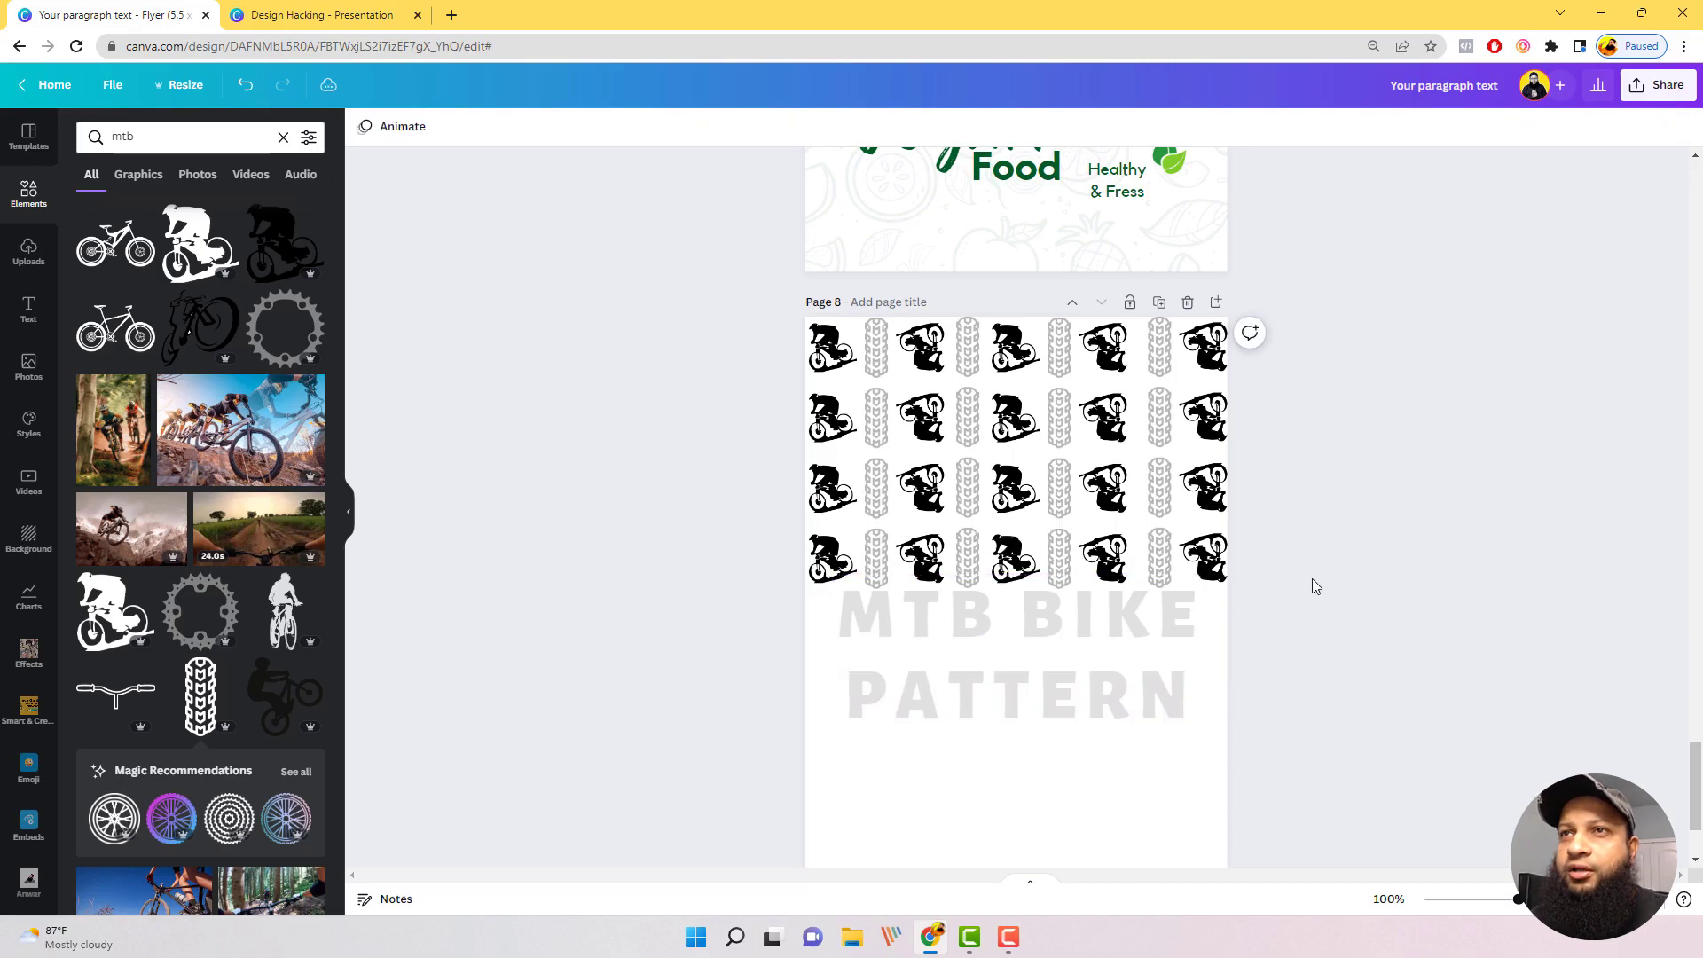
{"action": "left_click_drag", "start_coordinate": [1301, 561], "coordinate": [767, 348]}
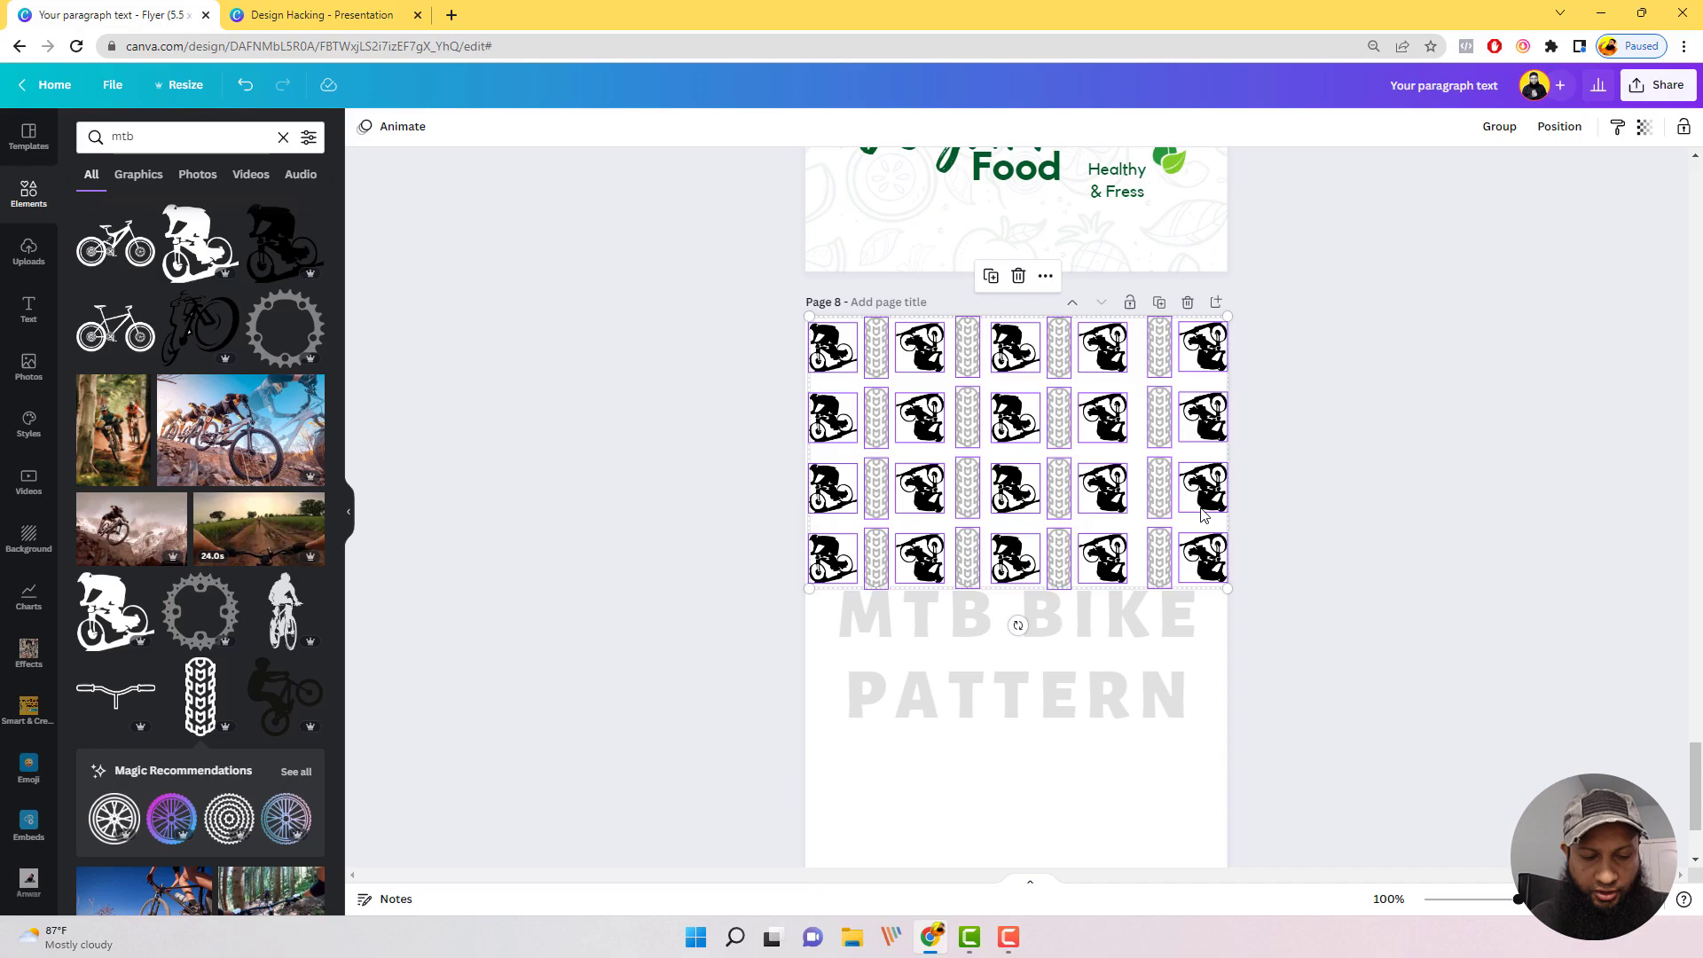
{"action": "left_click_drag", "start_coordinate": [1203, 514], "coordinate": [1218, 579]}
{"action": "left_click_drag", "start_coordinate": [1150, 676], "coordinate": [1125, 778]}
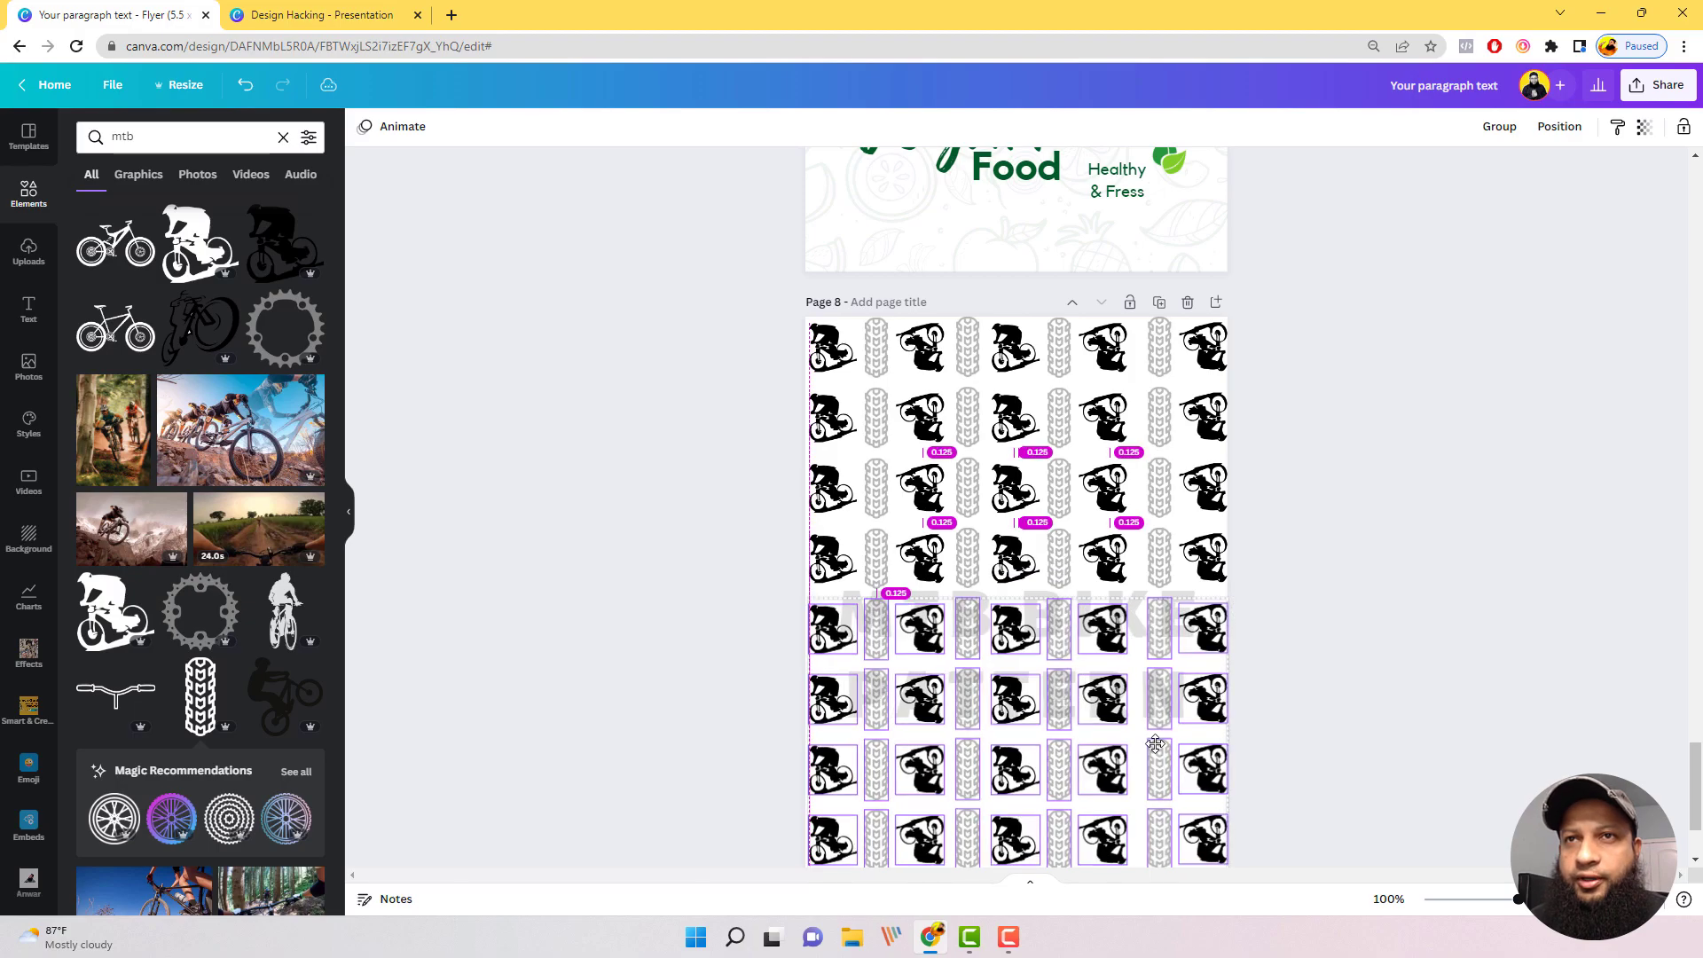
{"action": "left_click", "coordinate": [1369, 711]}
{"action": "scroll", "coordinate": [1368, 711], "scroll_direction": "down", "scroll_amount": 2}
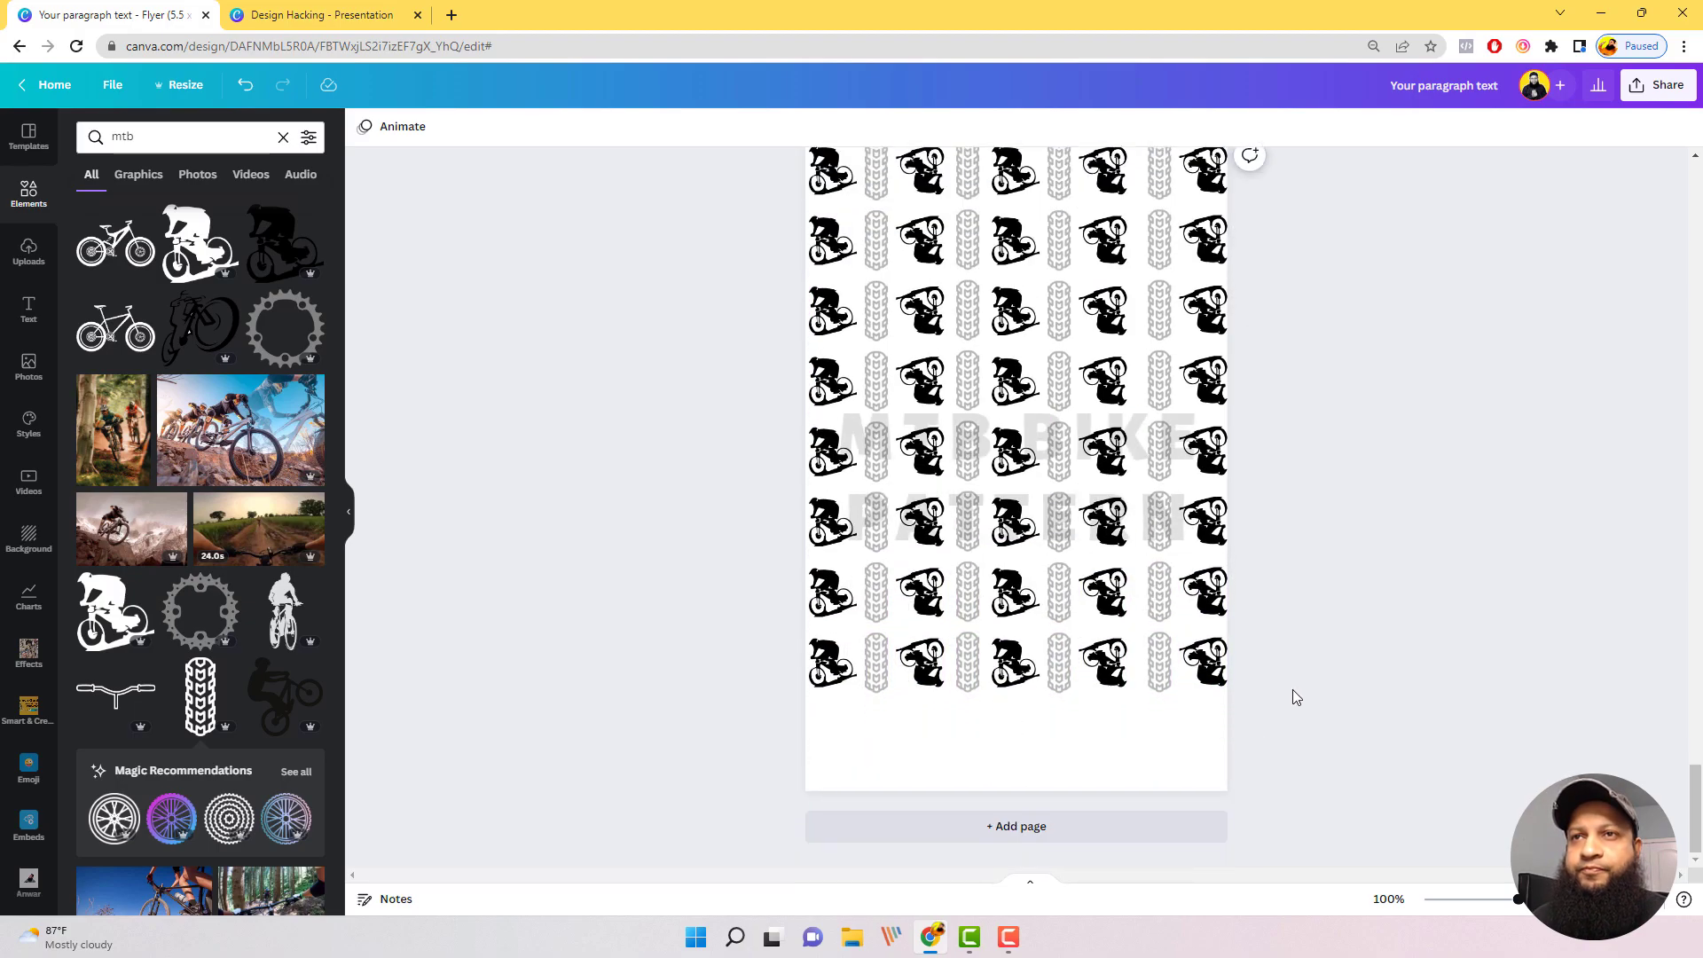
{"action": "left_click_drag", "start_coordinate": [1295, 688], "coordinate": [772, 586]}
{"action": "key", "text": "ctrl+d"}
{"action": "left_click_drag", "start_coordinate": [1056, 659], "coordinate": [1052, 837]}
{"action": "key", "text": "ctrl+z"}
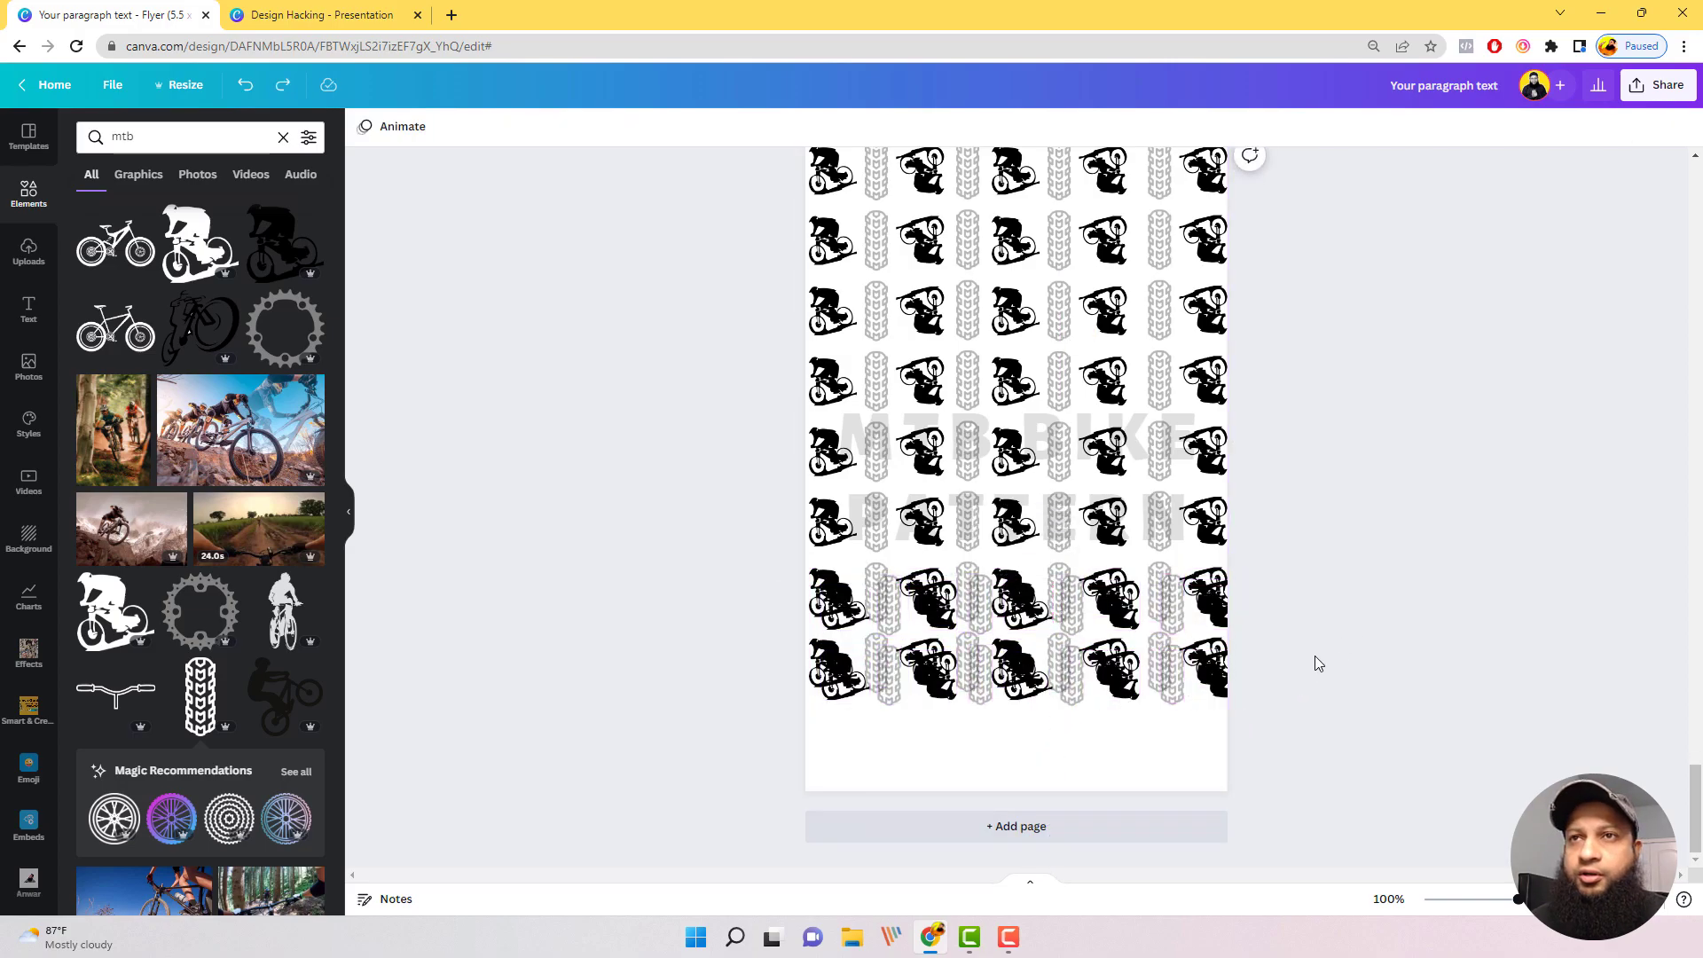
{"action": "key", "text": "ctrl+z"}
Step: Duplicate the last two pattern rows and place the copies below them so the pattern reaches the page's bottom edge
{"action": "left_click_drag", "start_coordinate": [1278, 645], "coordinate": [803, 577]}
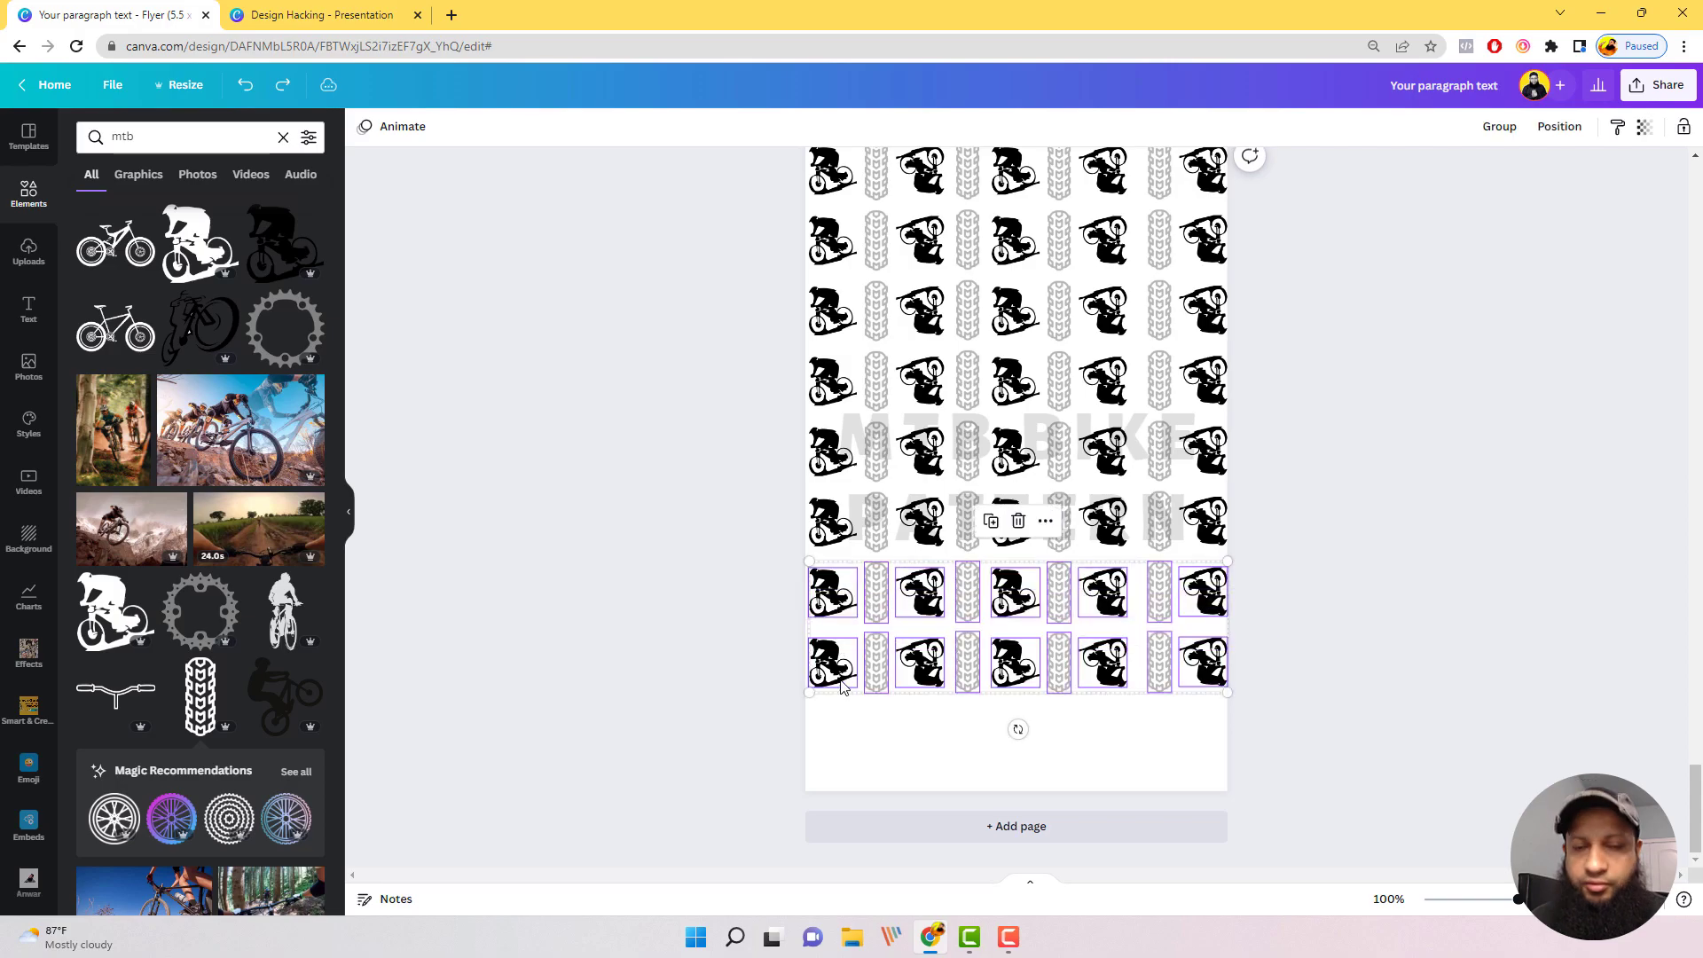
{"action": "key", "text": "ctrl+d"}
{"action": "left_click_drag", "start_coordinate": [1076, 726], "coordinate": [1069, 781]}
{"action": "left_click", "coordinate": [1397, 658]}
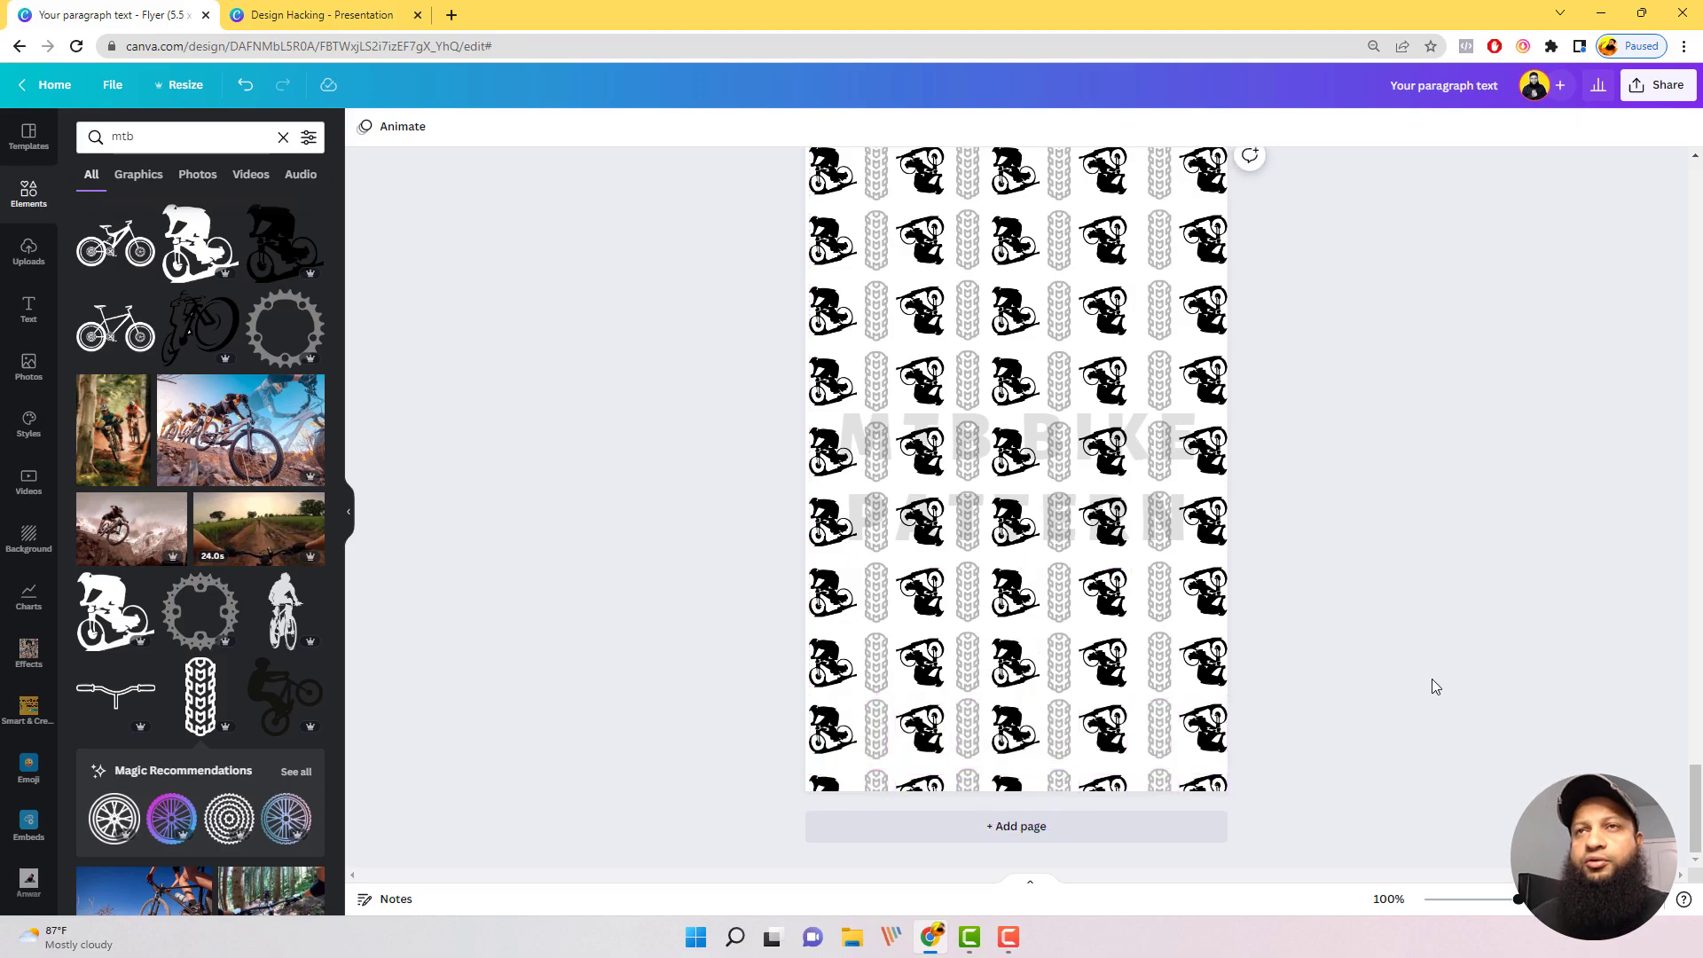
{"action": "scroll", "coordinate": [1432, 679], "scroll_direction": "up", "scroll_amount": 2}
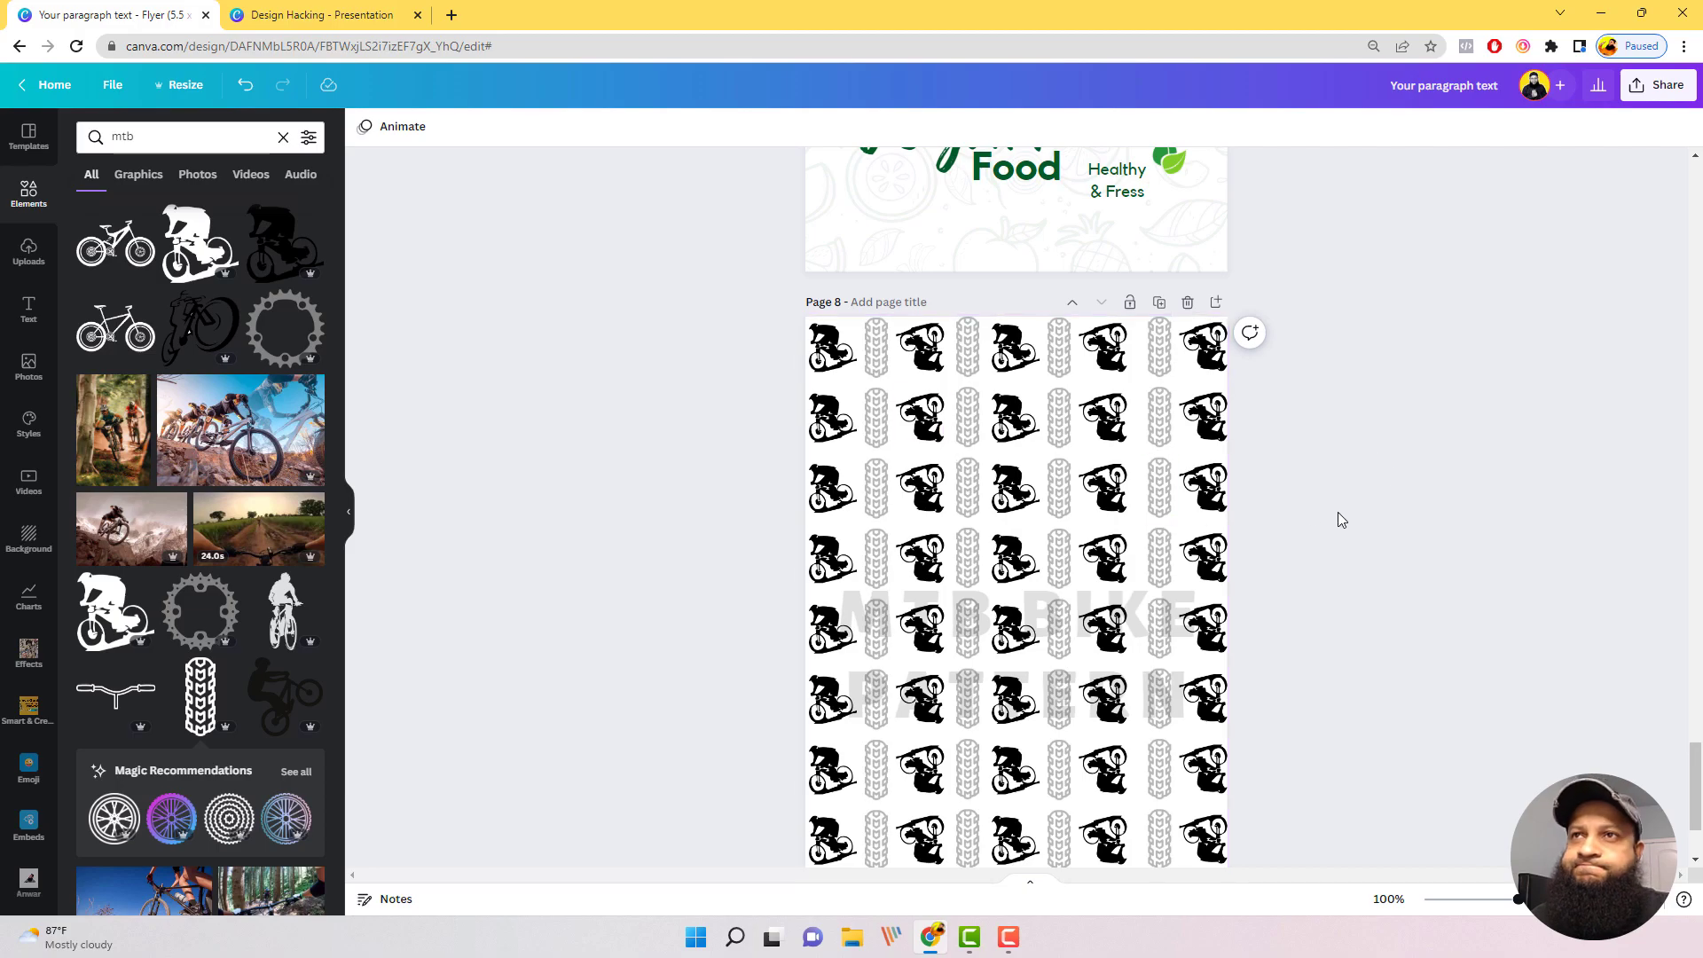
{"action": "scroll", "coordinate": [1338, 513], "scroll_direction": "down", "scroll_amount": 2}
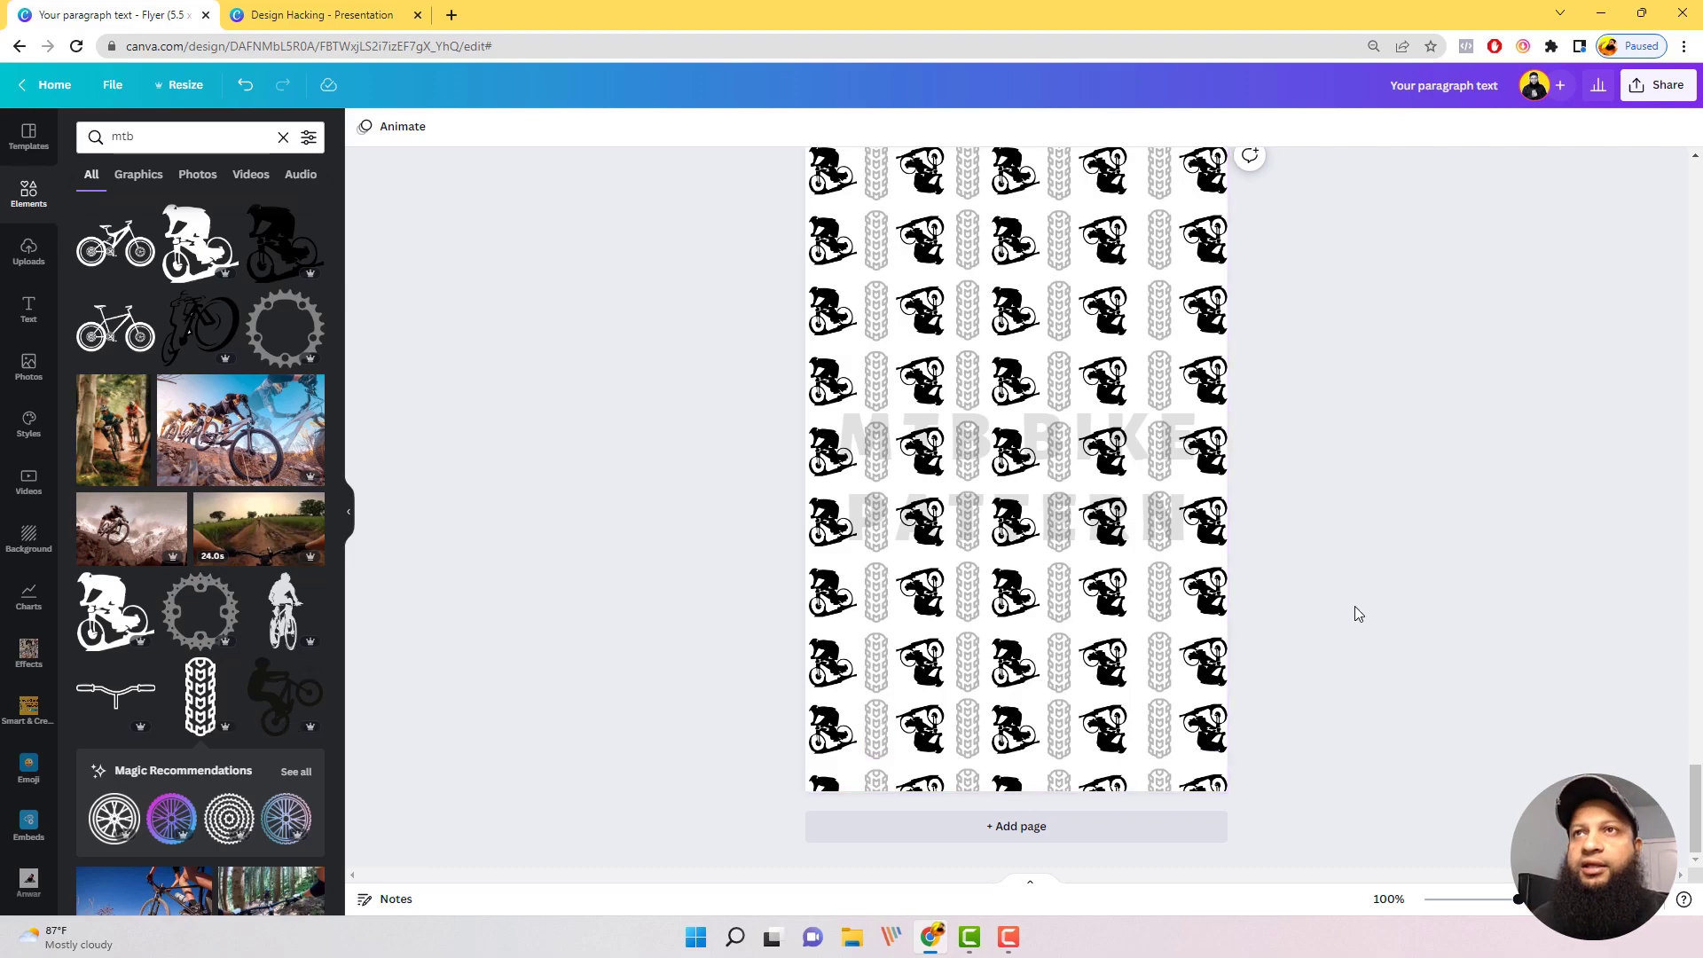
{"action": "scroll", "coordinate": [1368, 657], "scroll_direction": "up", "scroll_amount": 2}
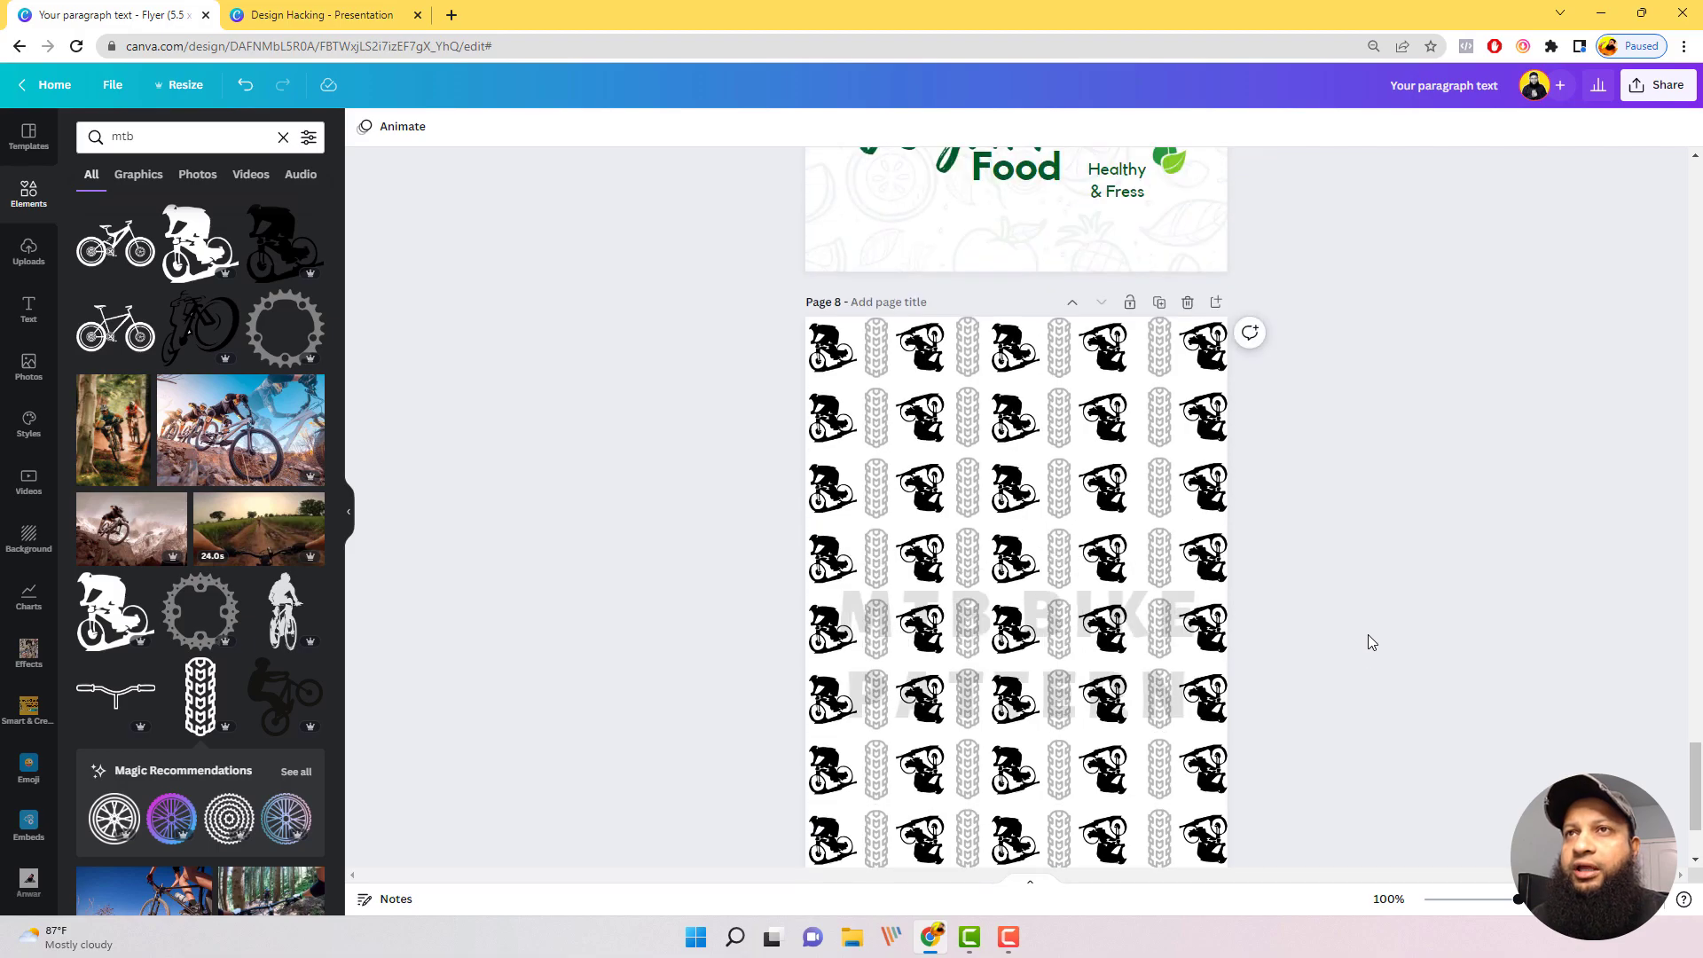
{"action": "scroll", "coordinate": [1274, 464], "scroll_direction": "down", "scroll_amount": 2}
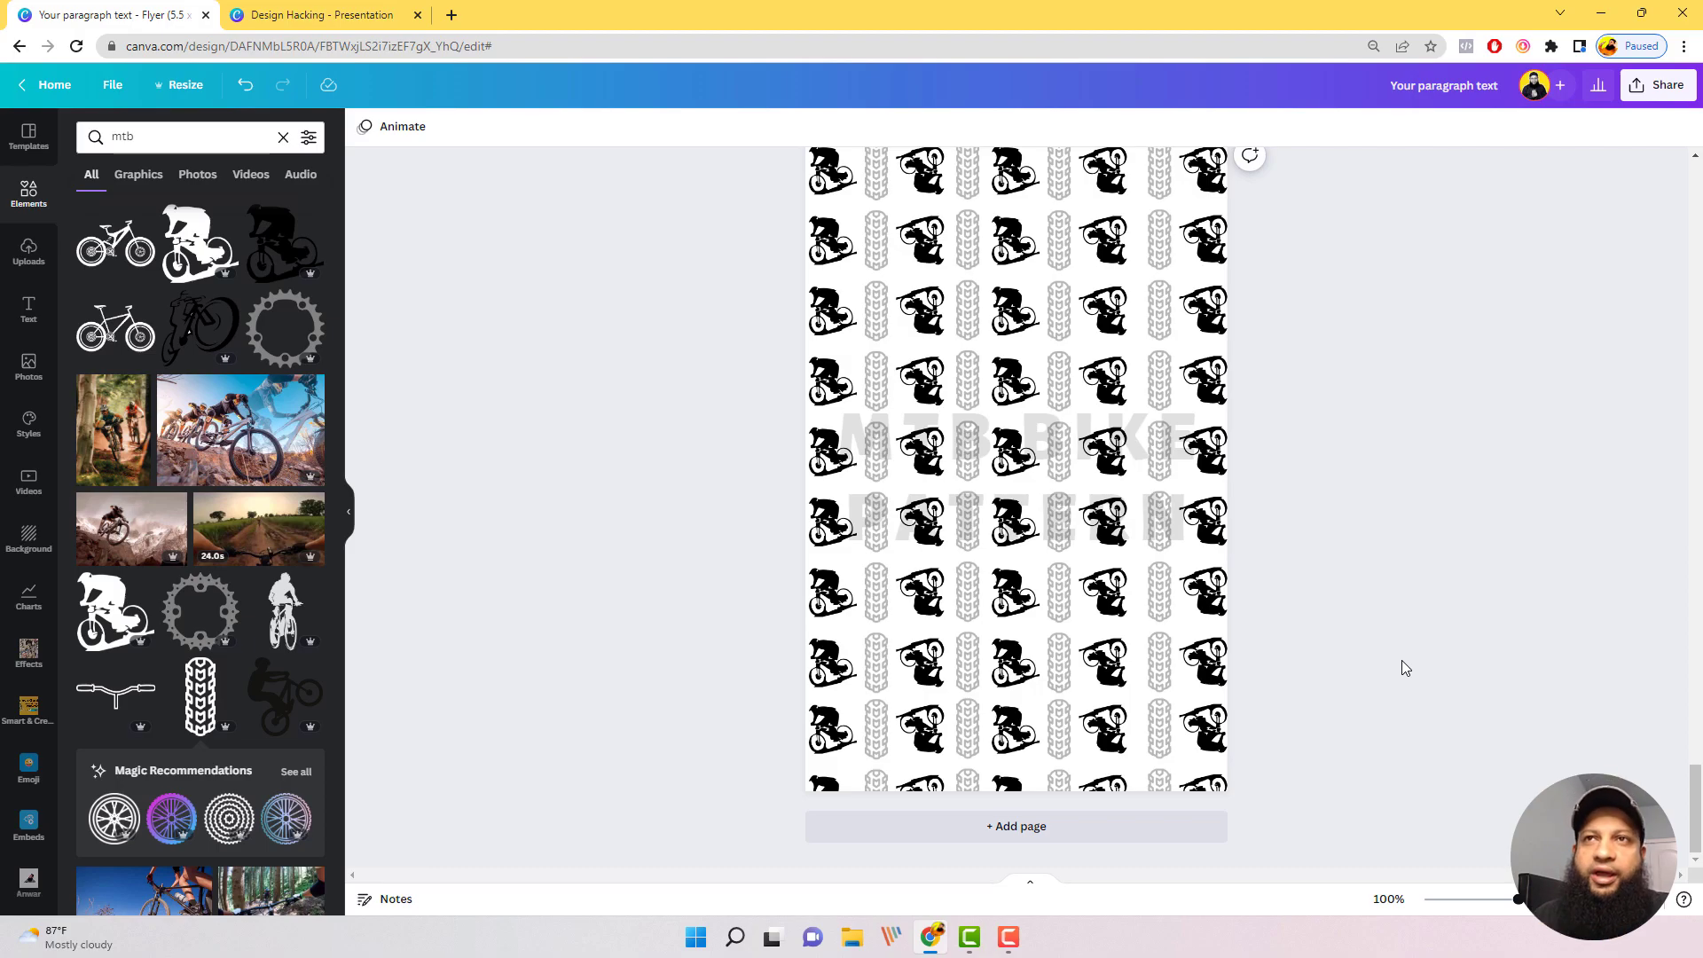
{"action": "scroll", "coordinate": [1408, 658], "scroll_direction": "up", "scroll_amount": 3}
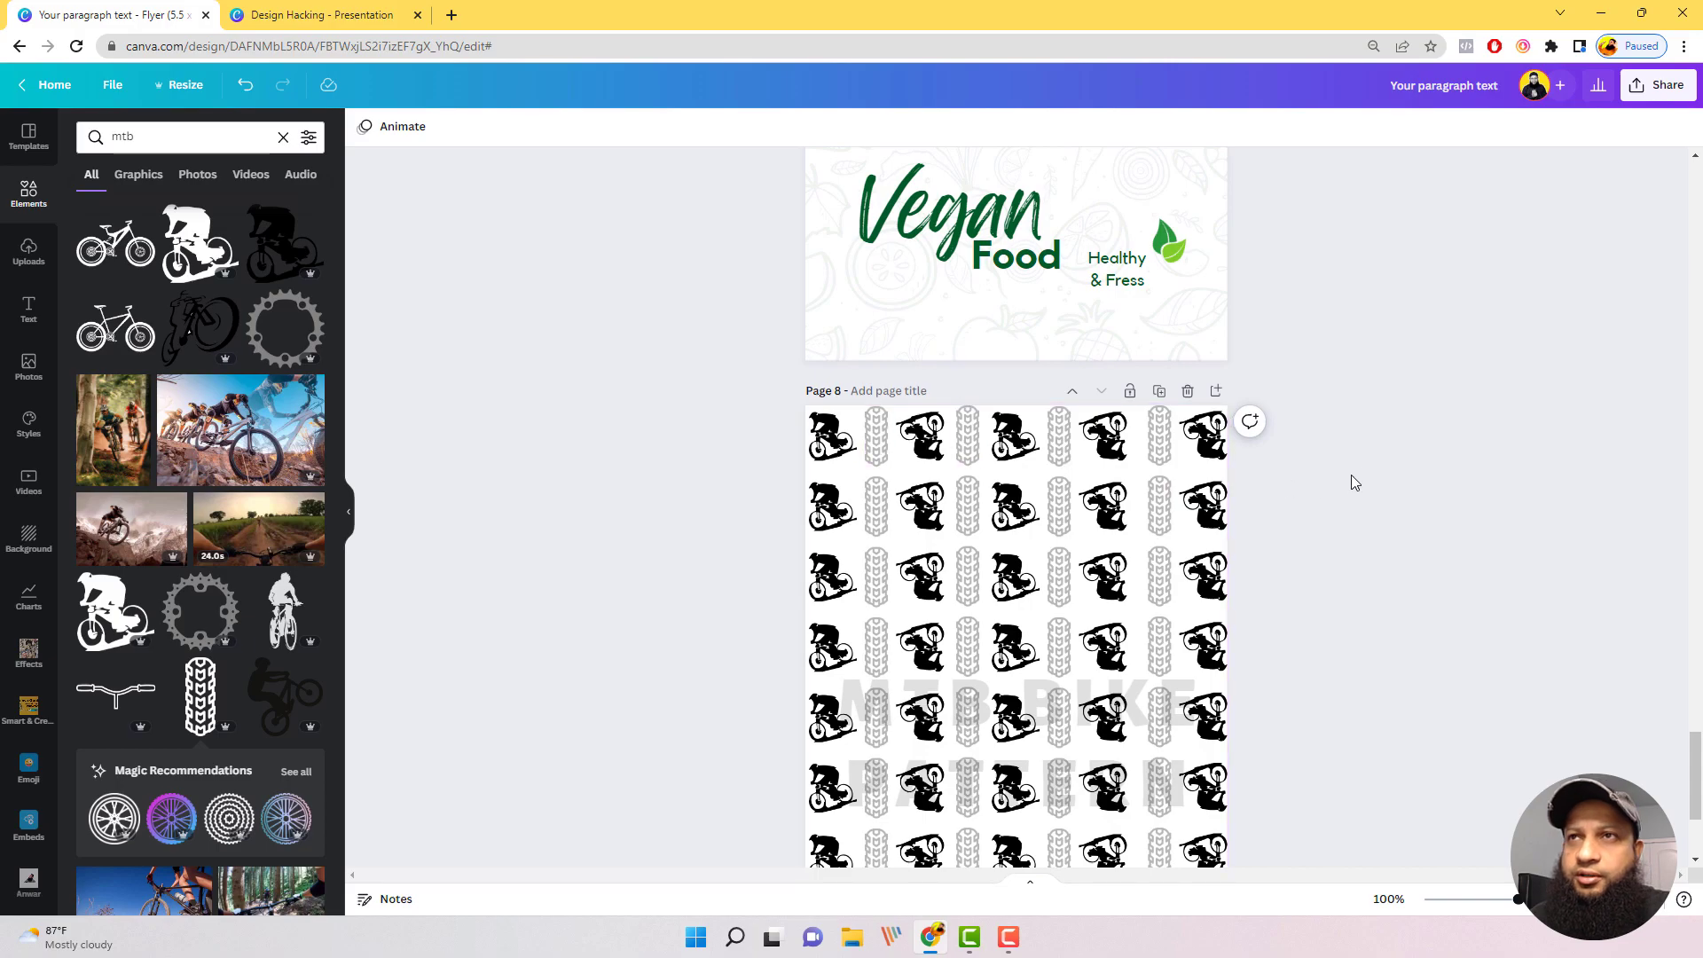
Step: Set the transparency of the bikers in the pattern's rightmost column to 42
{"action": "left_click_drag", "start_coordinate": [1369, 435], "coordinate": [768, 865]}
{"action": "left_click", "coordinate": [1440, 530]}
{"action": "scroll", "coordinate": [1441, 533], "scroll_direction": "down", "scroll_amount": 3}
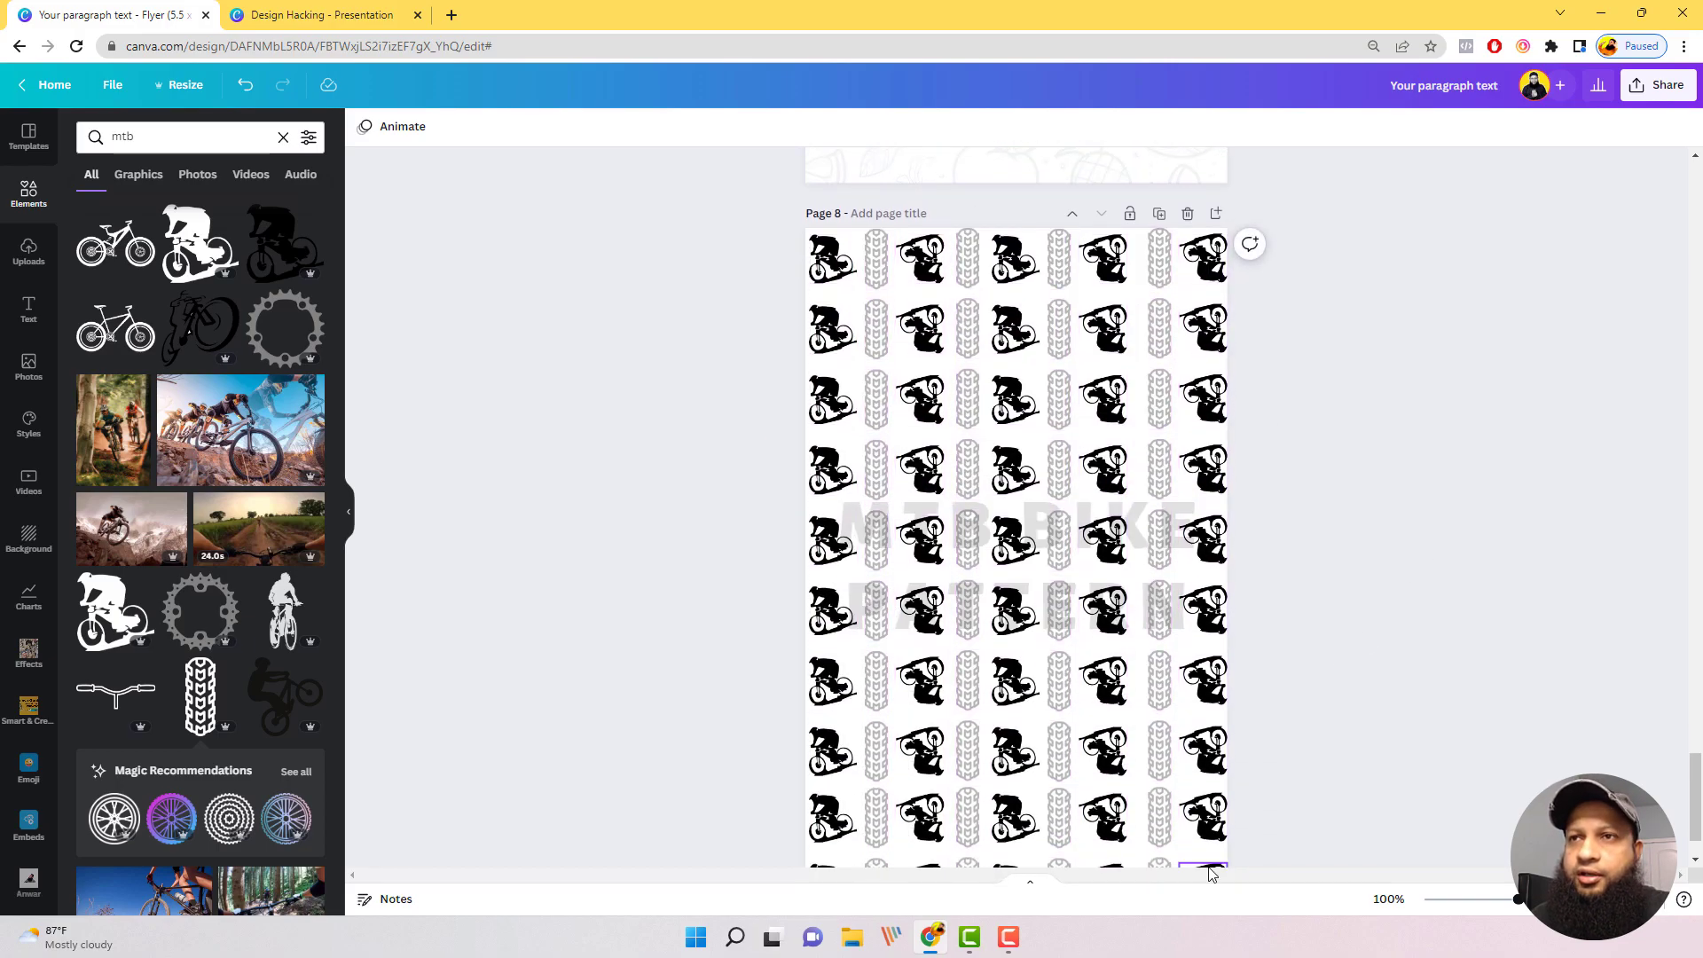
{"action": "left_click_drag", "start_coordinate": [1253, 805], "coordinate": [1180, 190]}
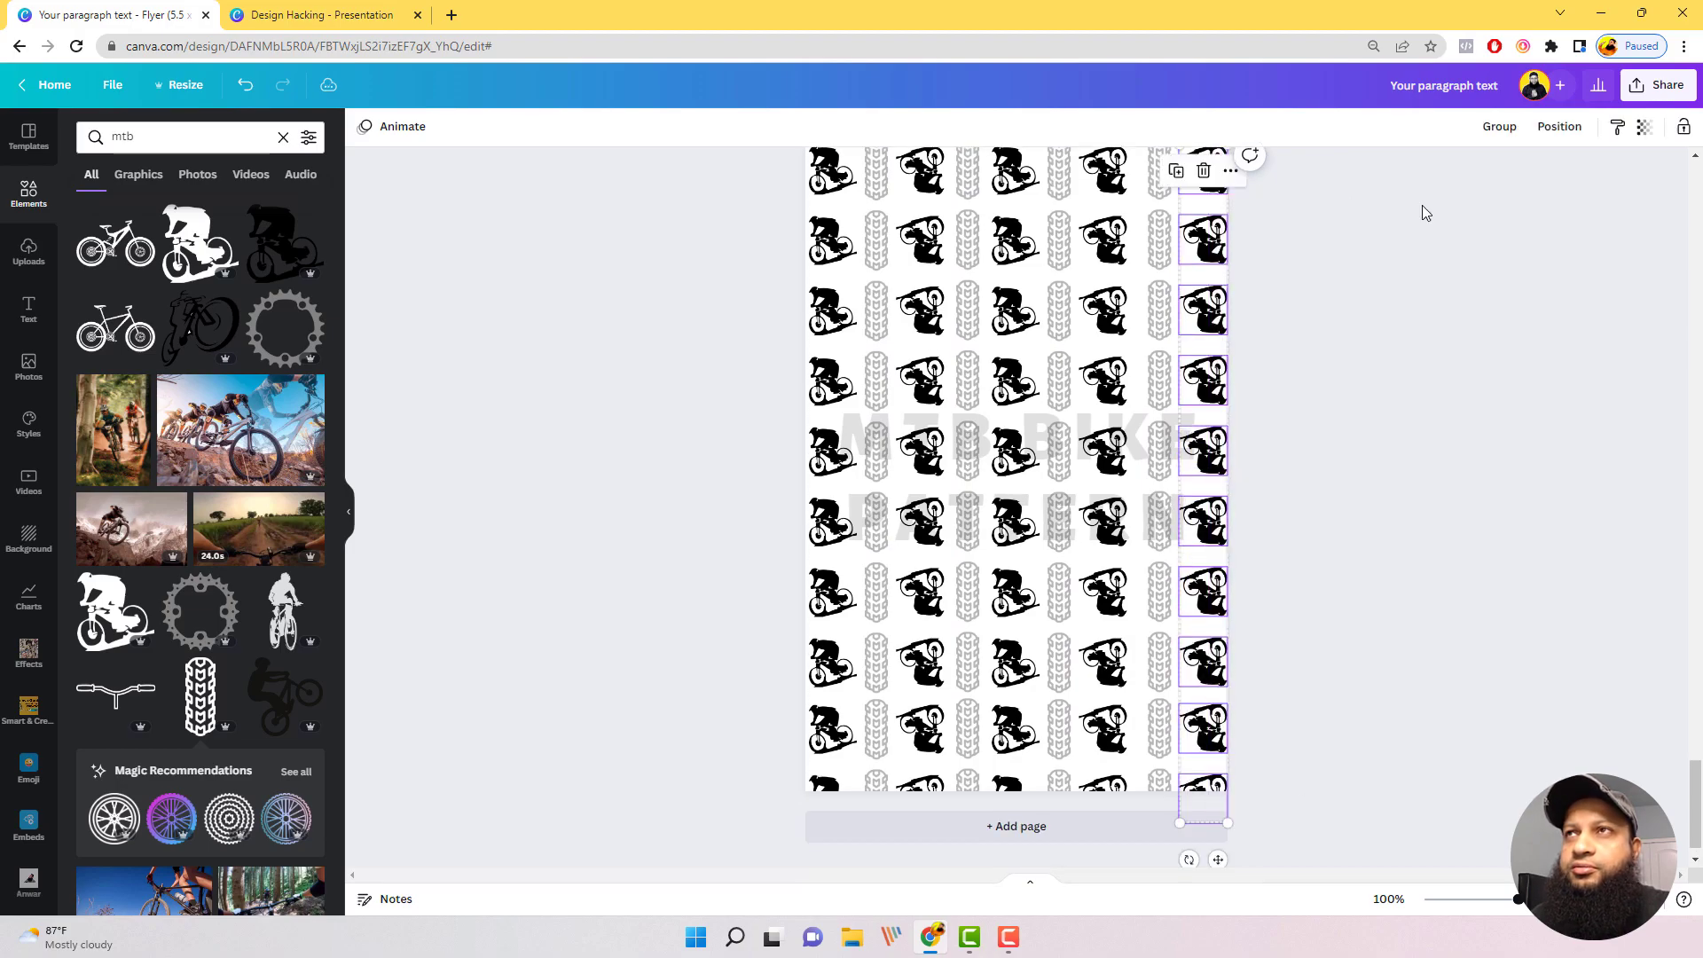
{"action": "left_click", "coordinate": [1644, 127]}
{"action": "left_click_drag", "start_coordinate": [1633, 200], "coordinate": [1550, 195]}
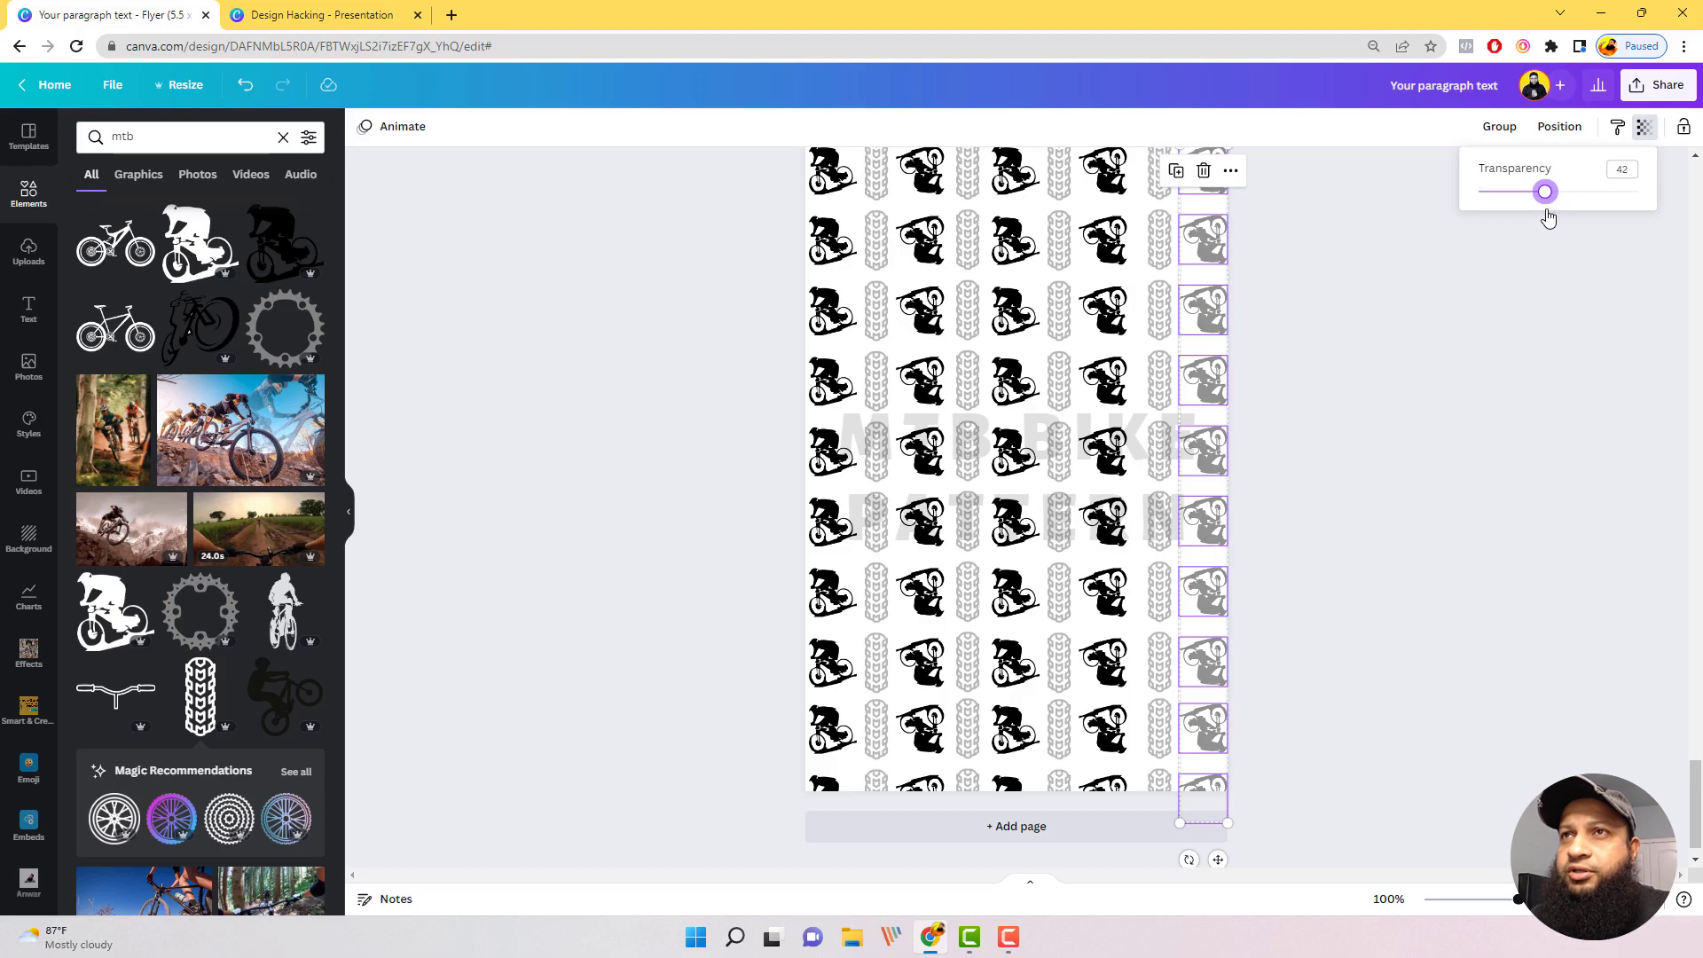
{"action": "left_click", "coordinate": [1520, 531]}
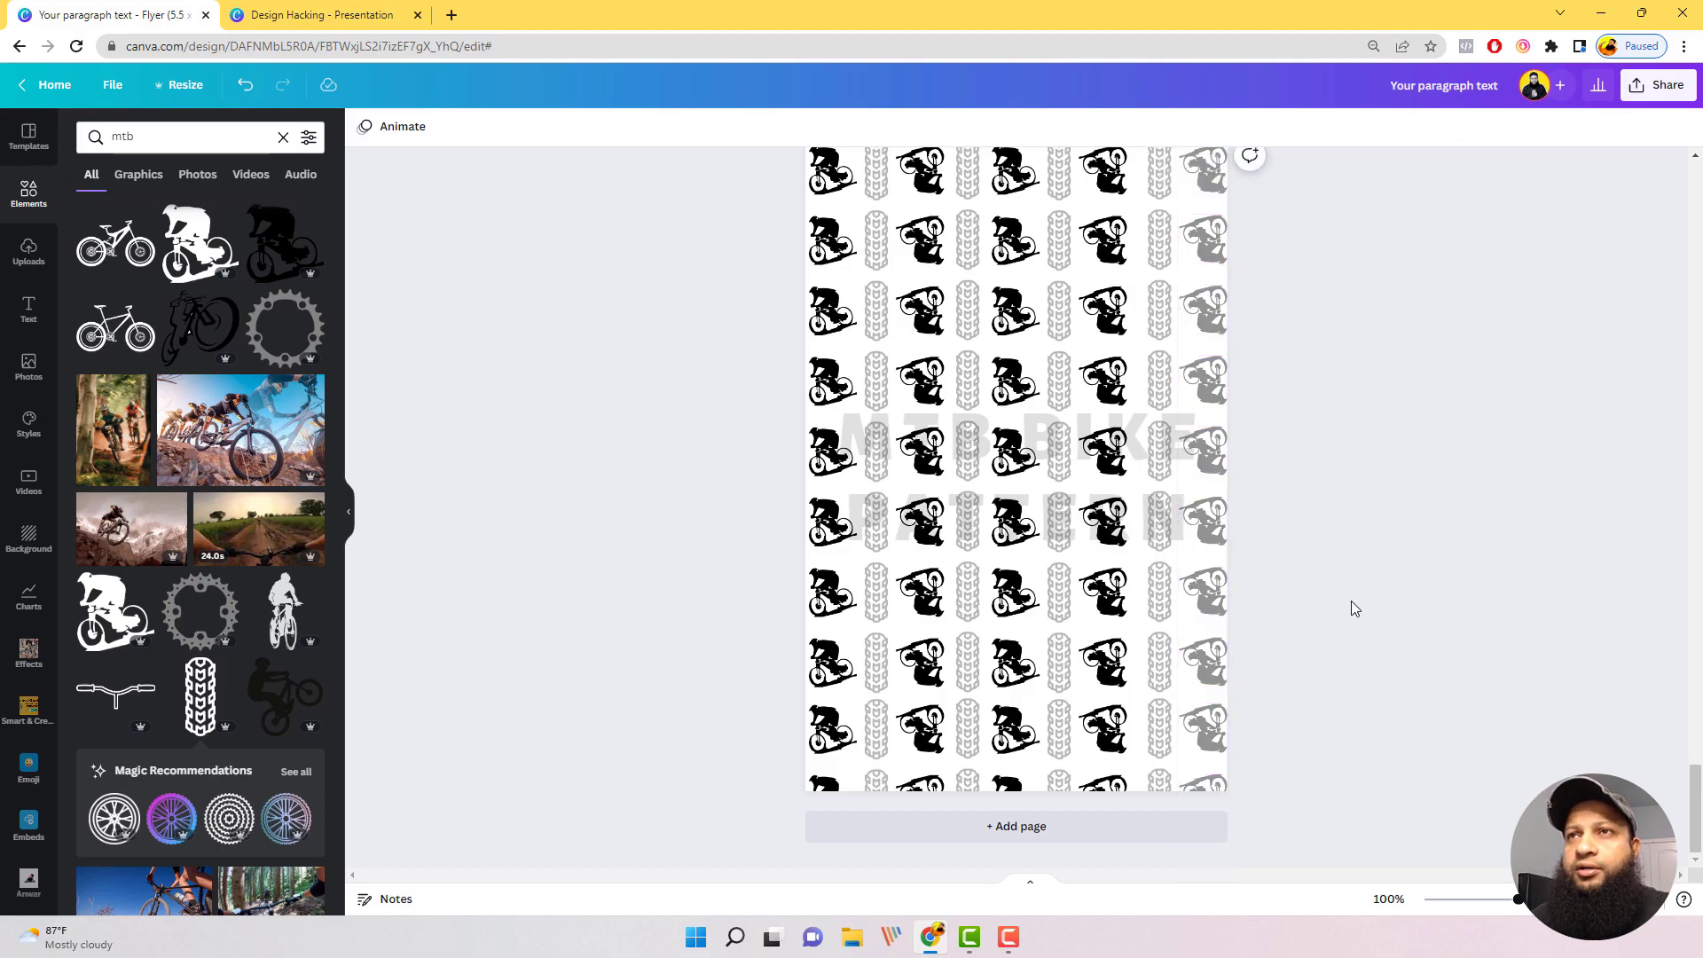
{"action": "left_click_drag", "start_coordinate": [1237, 799], "coordinate": [1242, 149]}
{"action": "left_click", "coordinate": [1311, 516]}
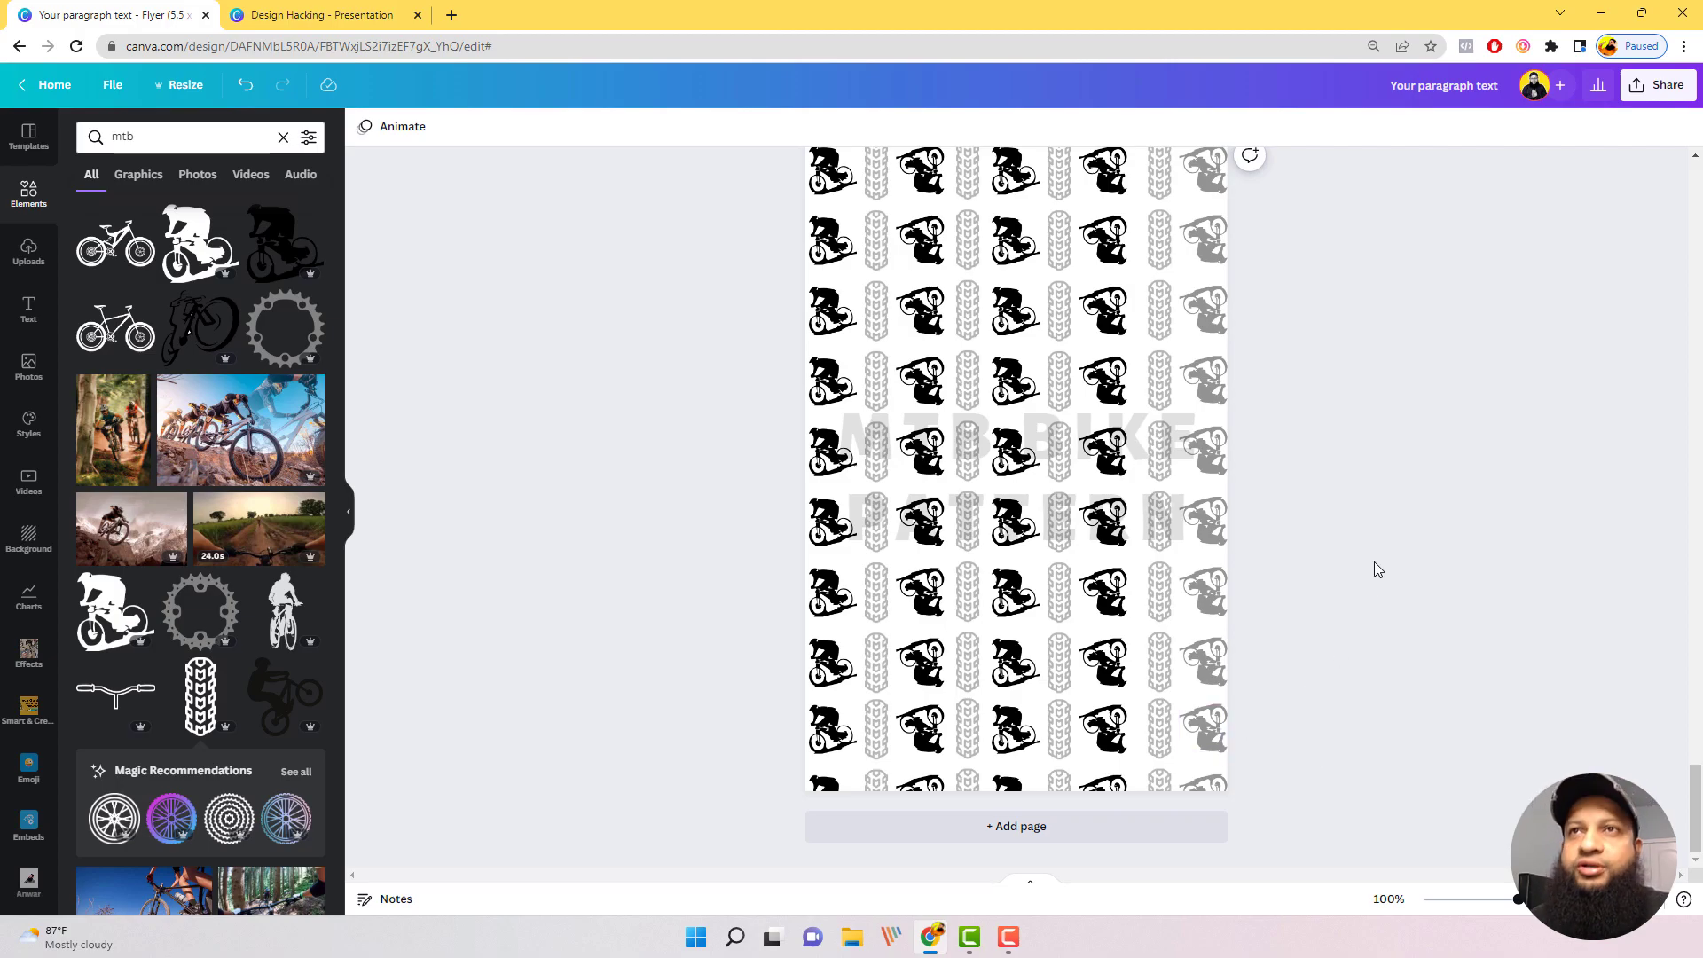
Step: Delete page 5, which holds the orange liquid splash on a black background
{"action": "scroll", "coordinate": [1365, 554], "scroll_direction": "up", "scroll_amount": 10}
{"action": "scroll", "coordinate": [1366, 561], "scroll_direction": "up", "scroll_amount": 8}
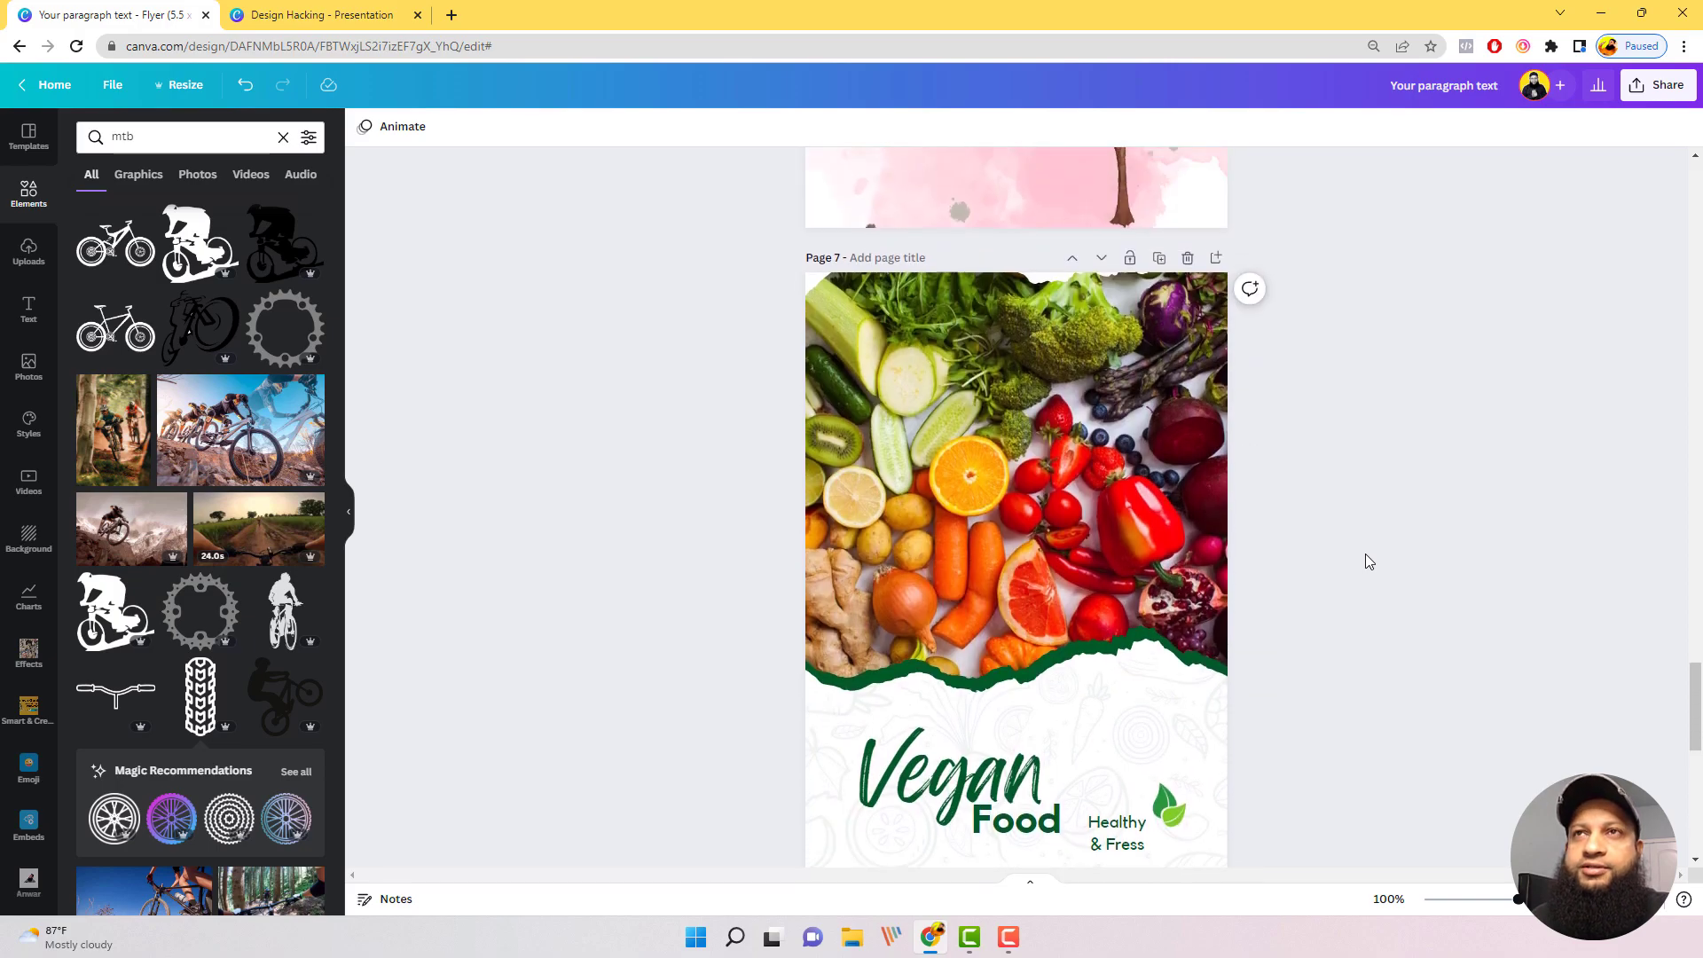
{"action": "scroll", "coordinate": [1350, 587], "scroll_direction": "up", "scroll_amount": 10}
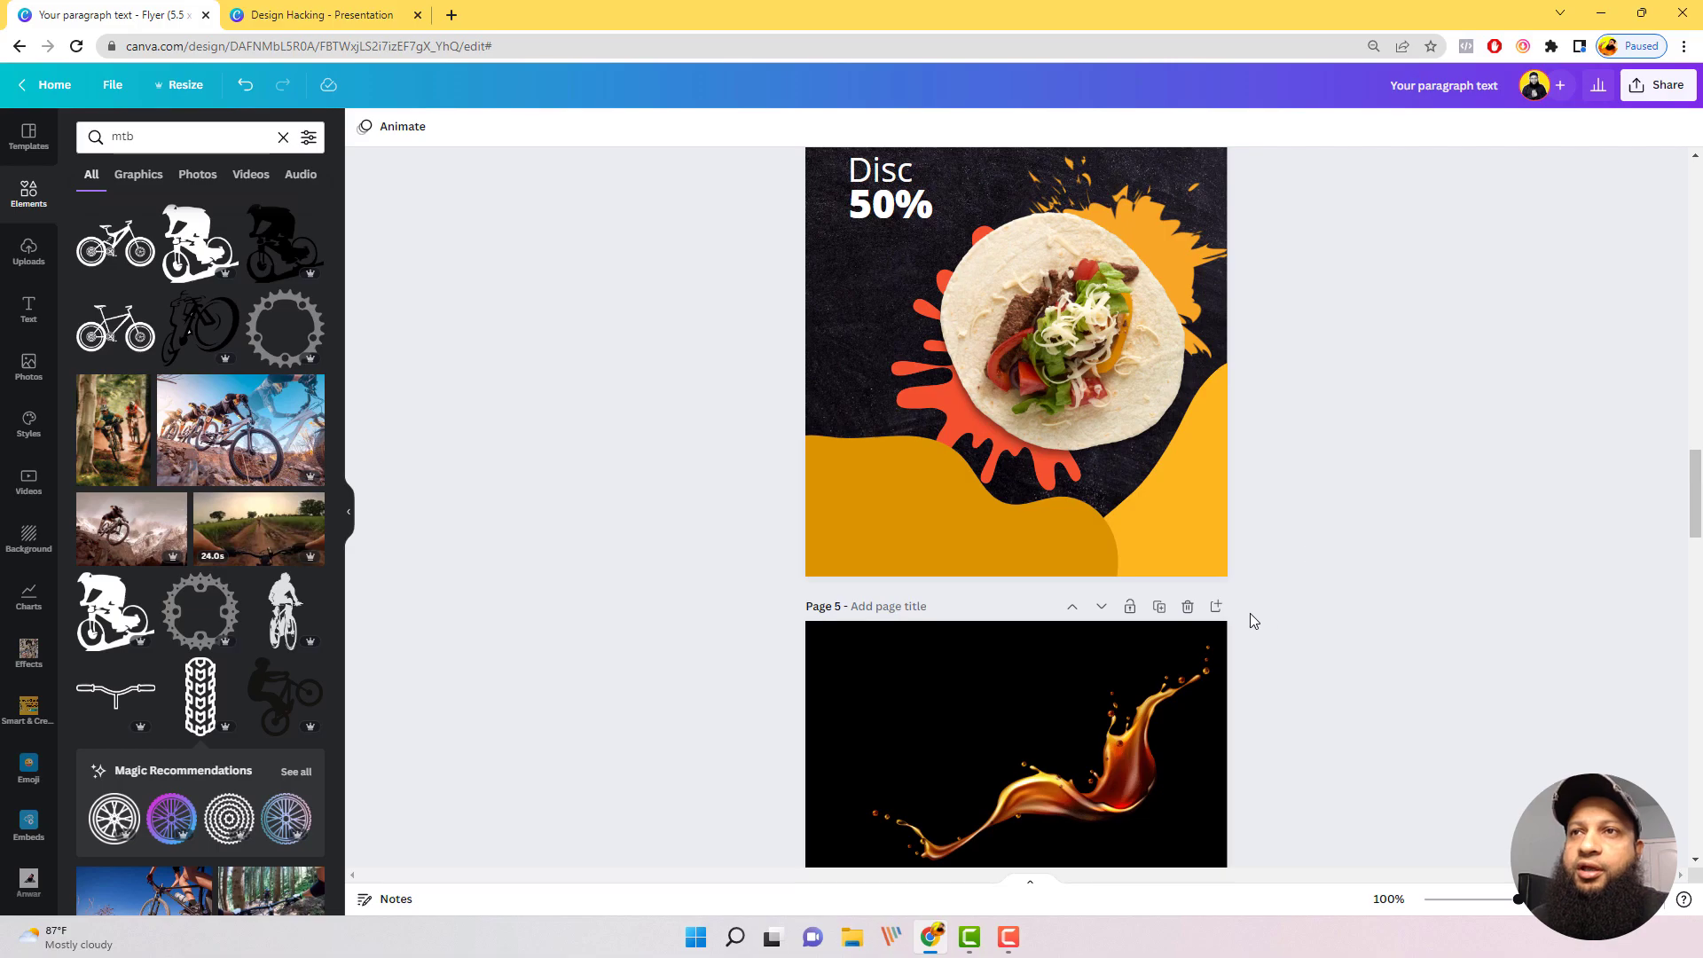
{"action": "left_click", "coordinate": [1188, 605]}
{"action": "scroll", "coordinate": [1390, 592], "scroll_direction": "up", "scroll_amount": 10}
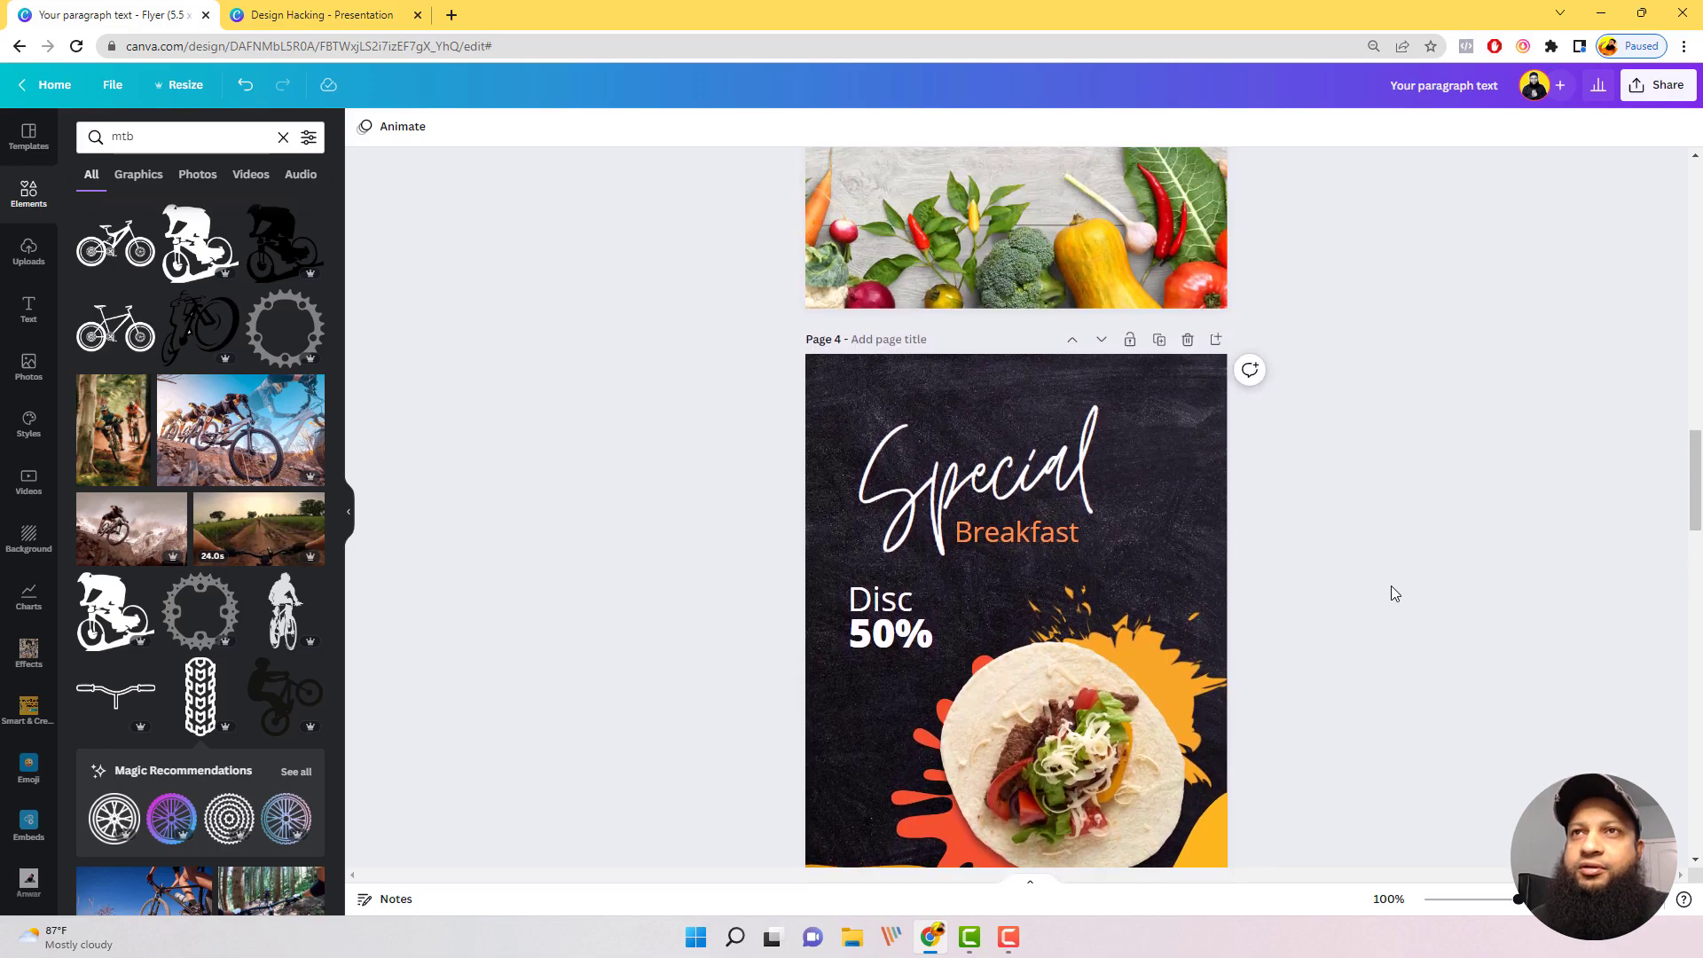
Step: Remove the dotted pattern that covers the yellow blob on the Orange Juice flyer on page 1
{"action": "scroll", "coordinate": [1391, 593], "scroll_direction": "up", "scroll_amount": 6}
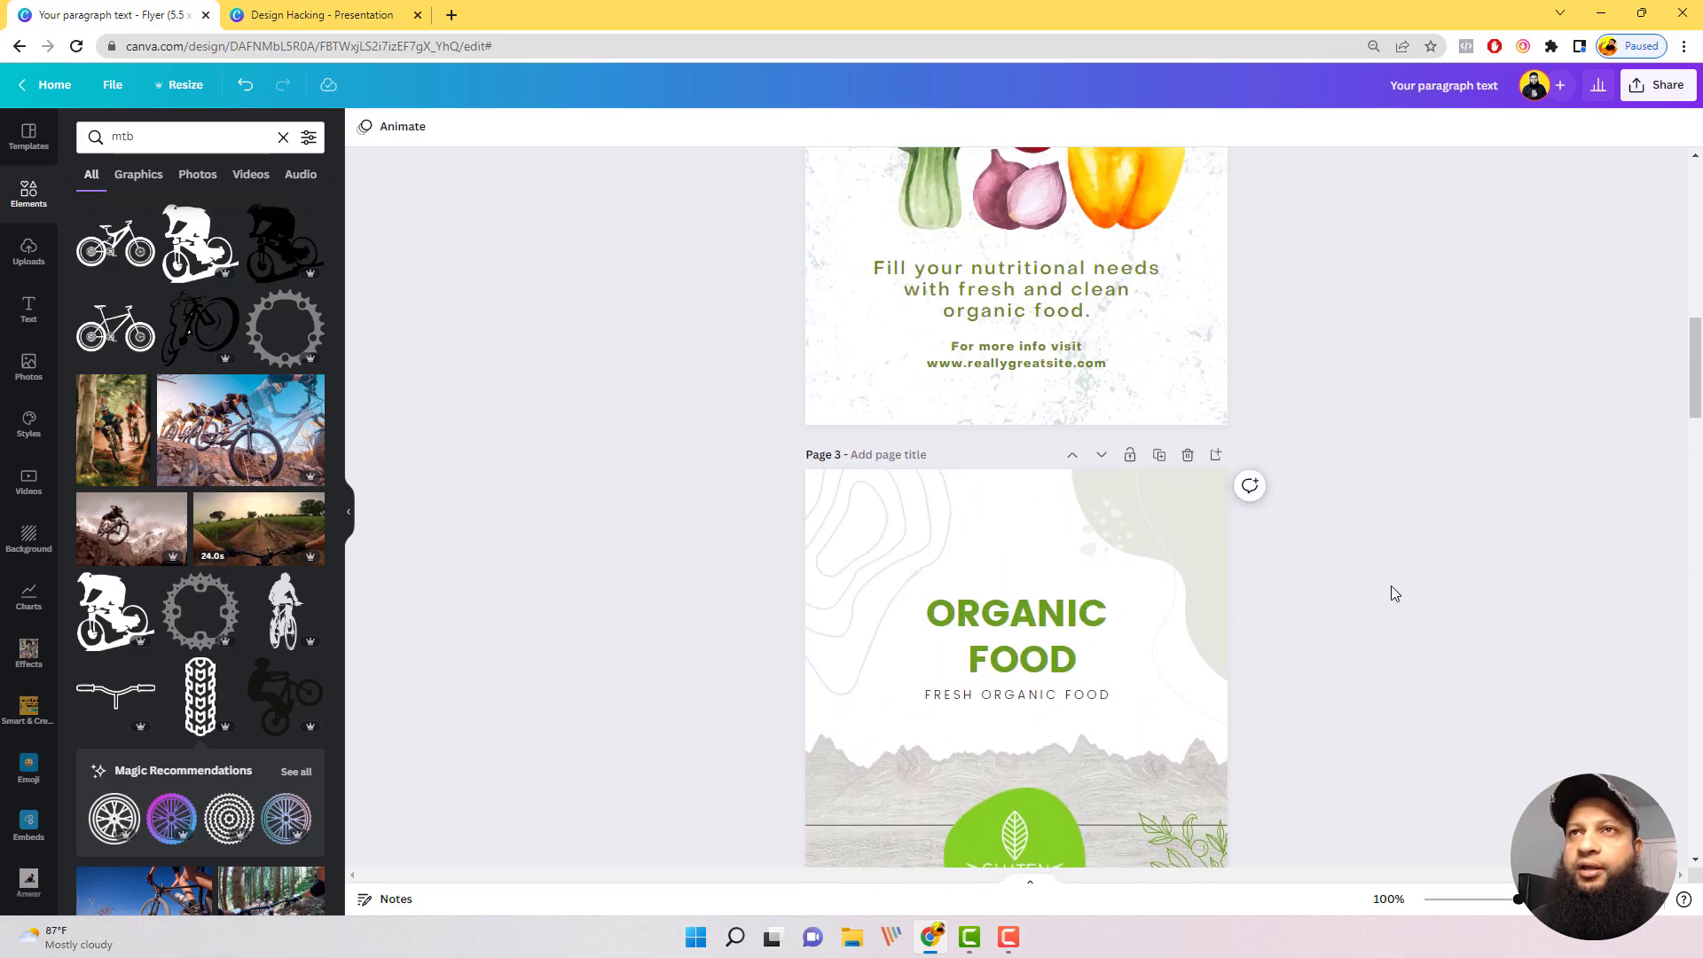
{"action": "scroll", "coordinate": [1303, 511], "scroll_direction": "up", "scroll_amount": 8}
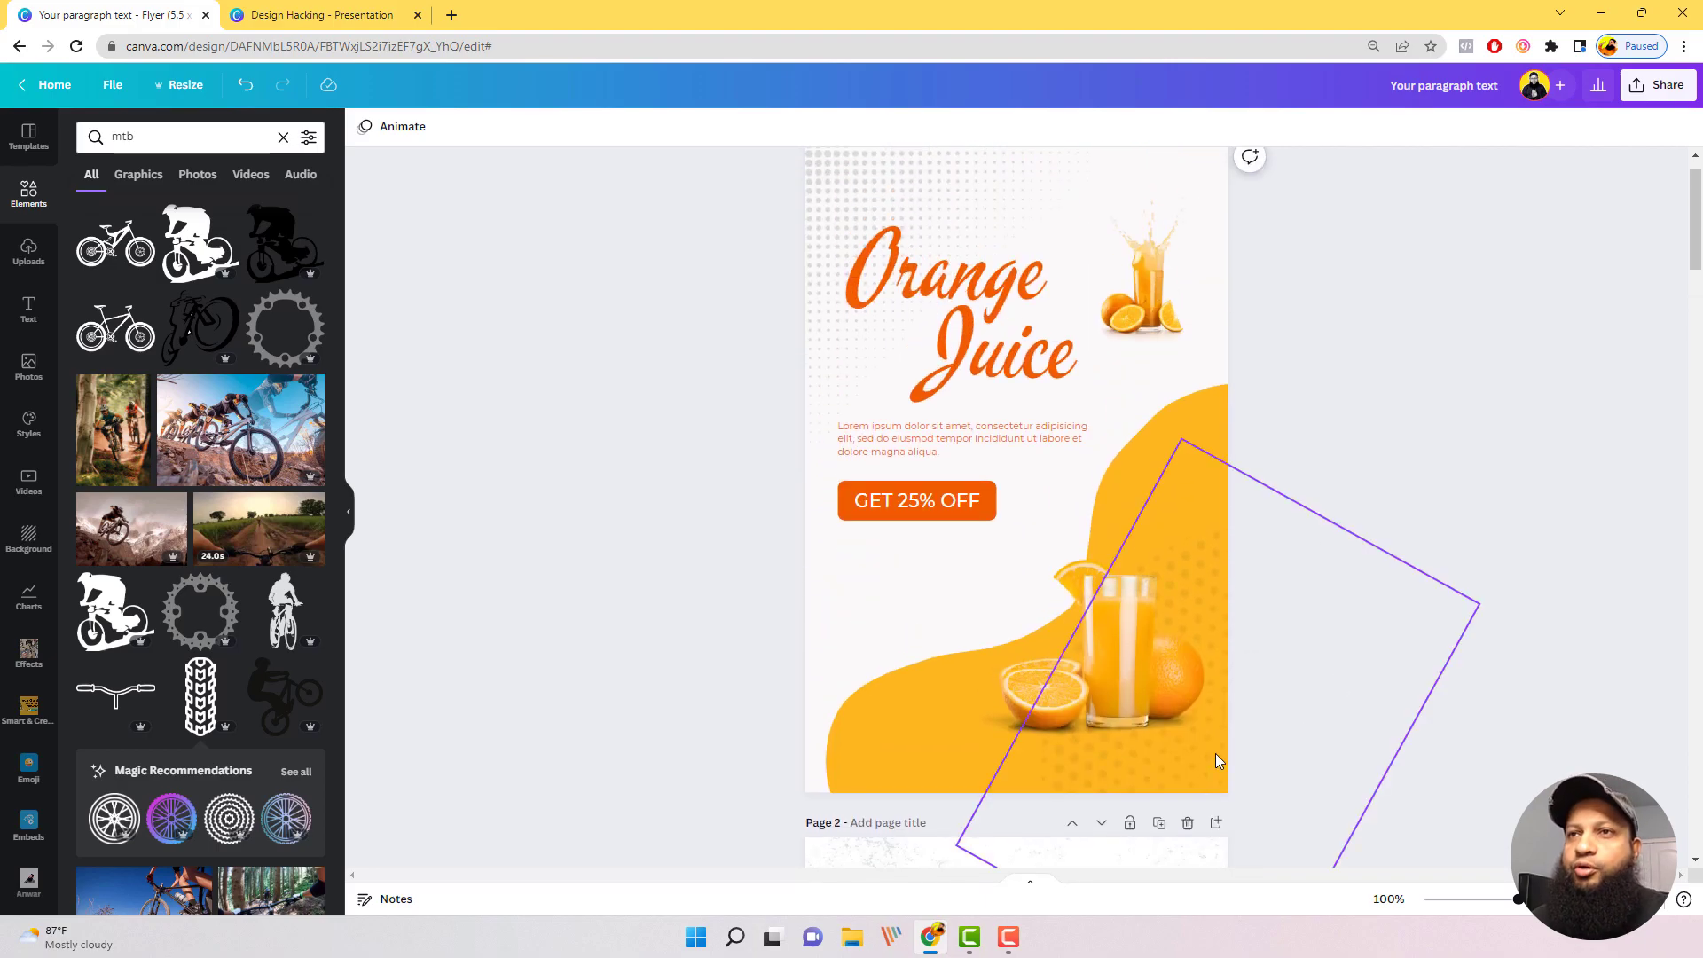
{"action": "left_click", "coordinate": [1243, 754]}
{"action": "left_click", "coordinate": [1359, 689]}
{"action": "scroll", "coordinate": [1377, 665], "scroll_direction": "up", "scroll_amount": 1}
{"action": "scroll", "coordinate": [1377, 672], "scroll_direction": "up", "scroll_amount": 1}
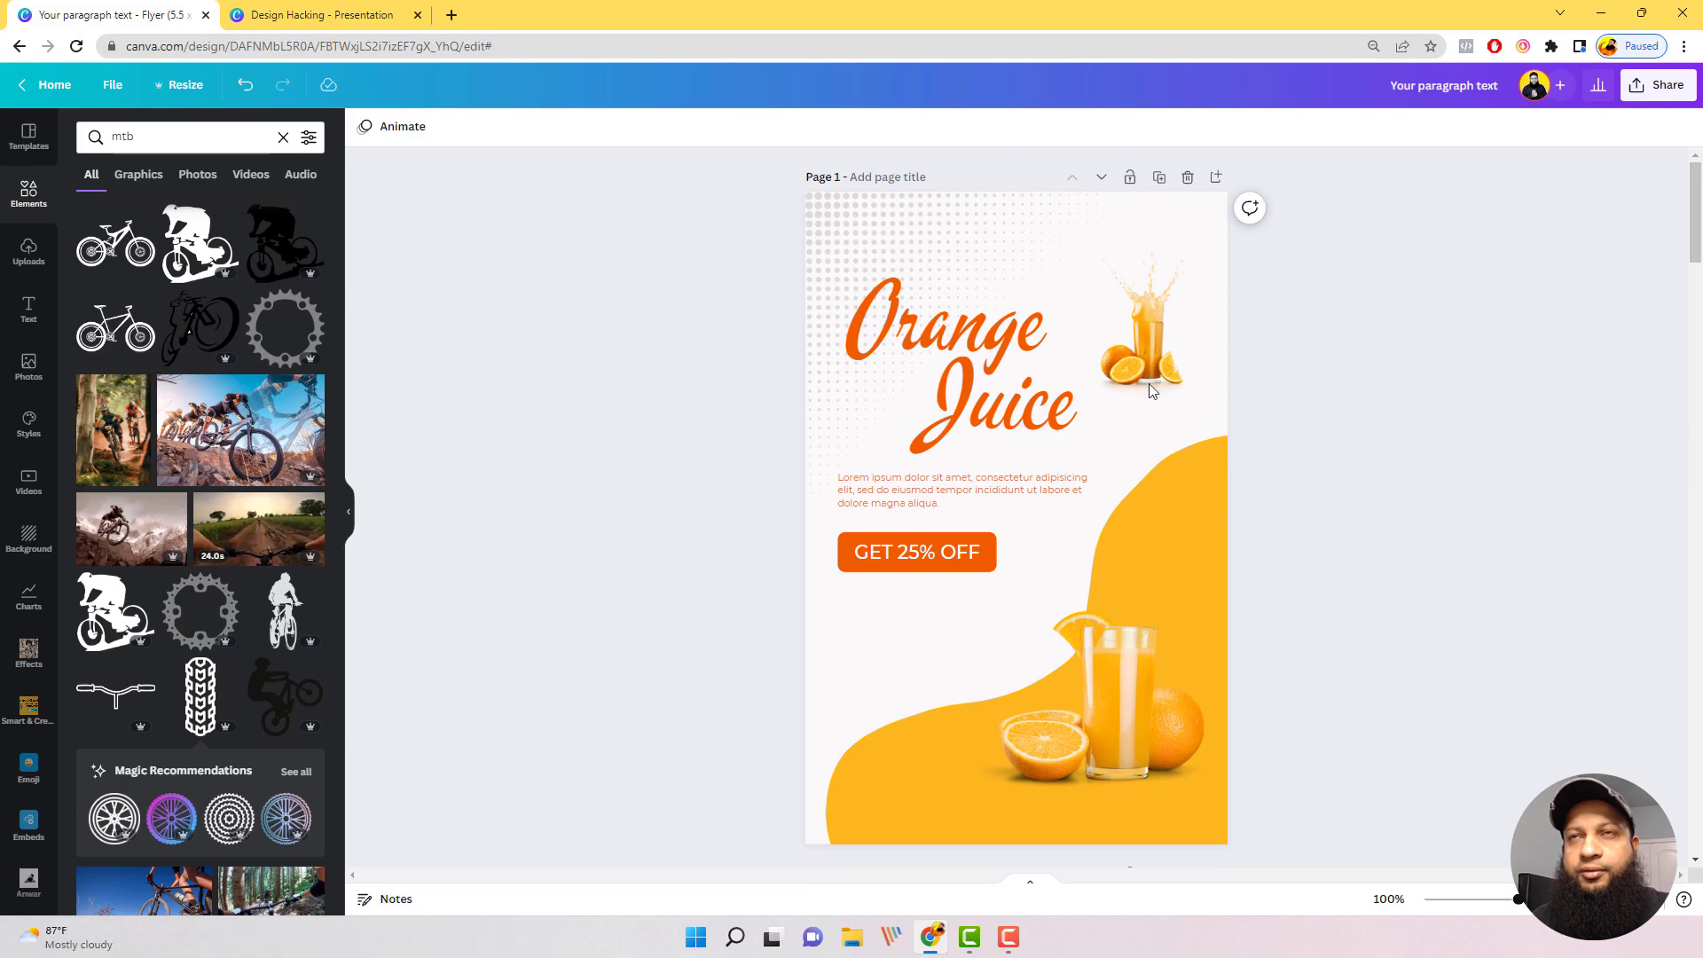
Step: Try resizing the grey halftone dots in the upper-left corner of the Orange Juice flyer
{"action": "left_click", "coordinate": [958, 222]}
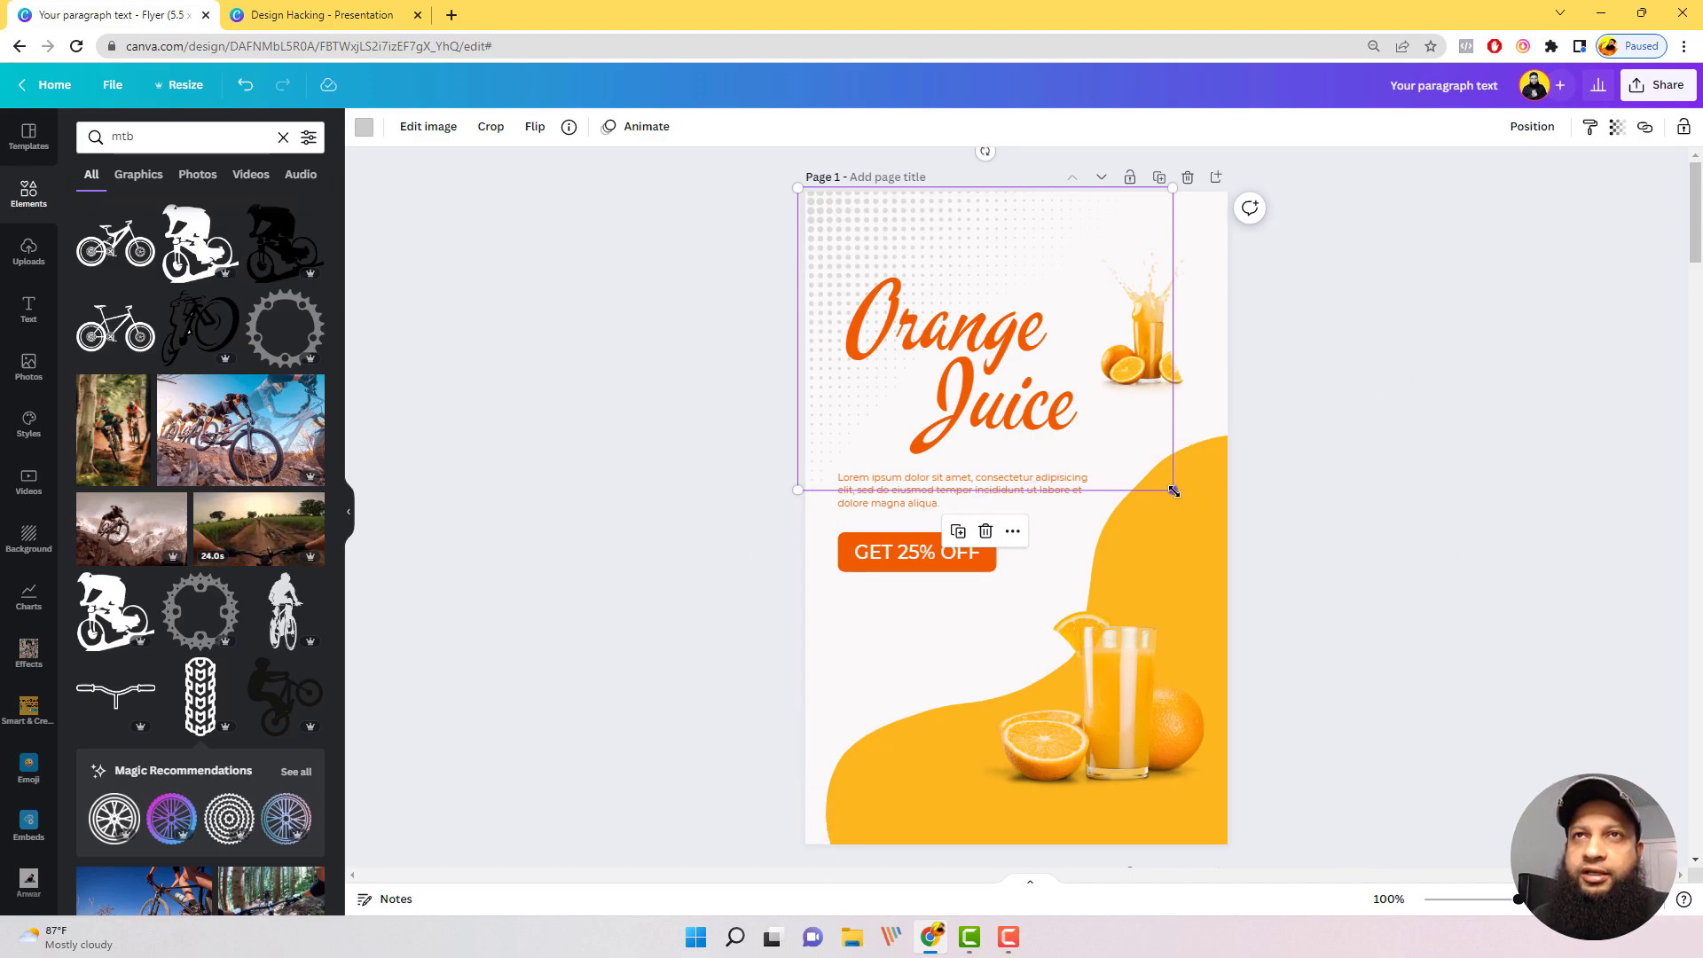
{"action": "left_click_drag", "start_coordinate": [1173, 491], "coordinate": [1171, 491]}
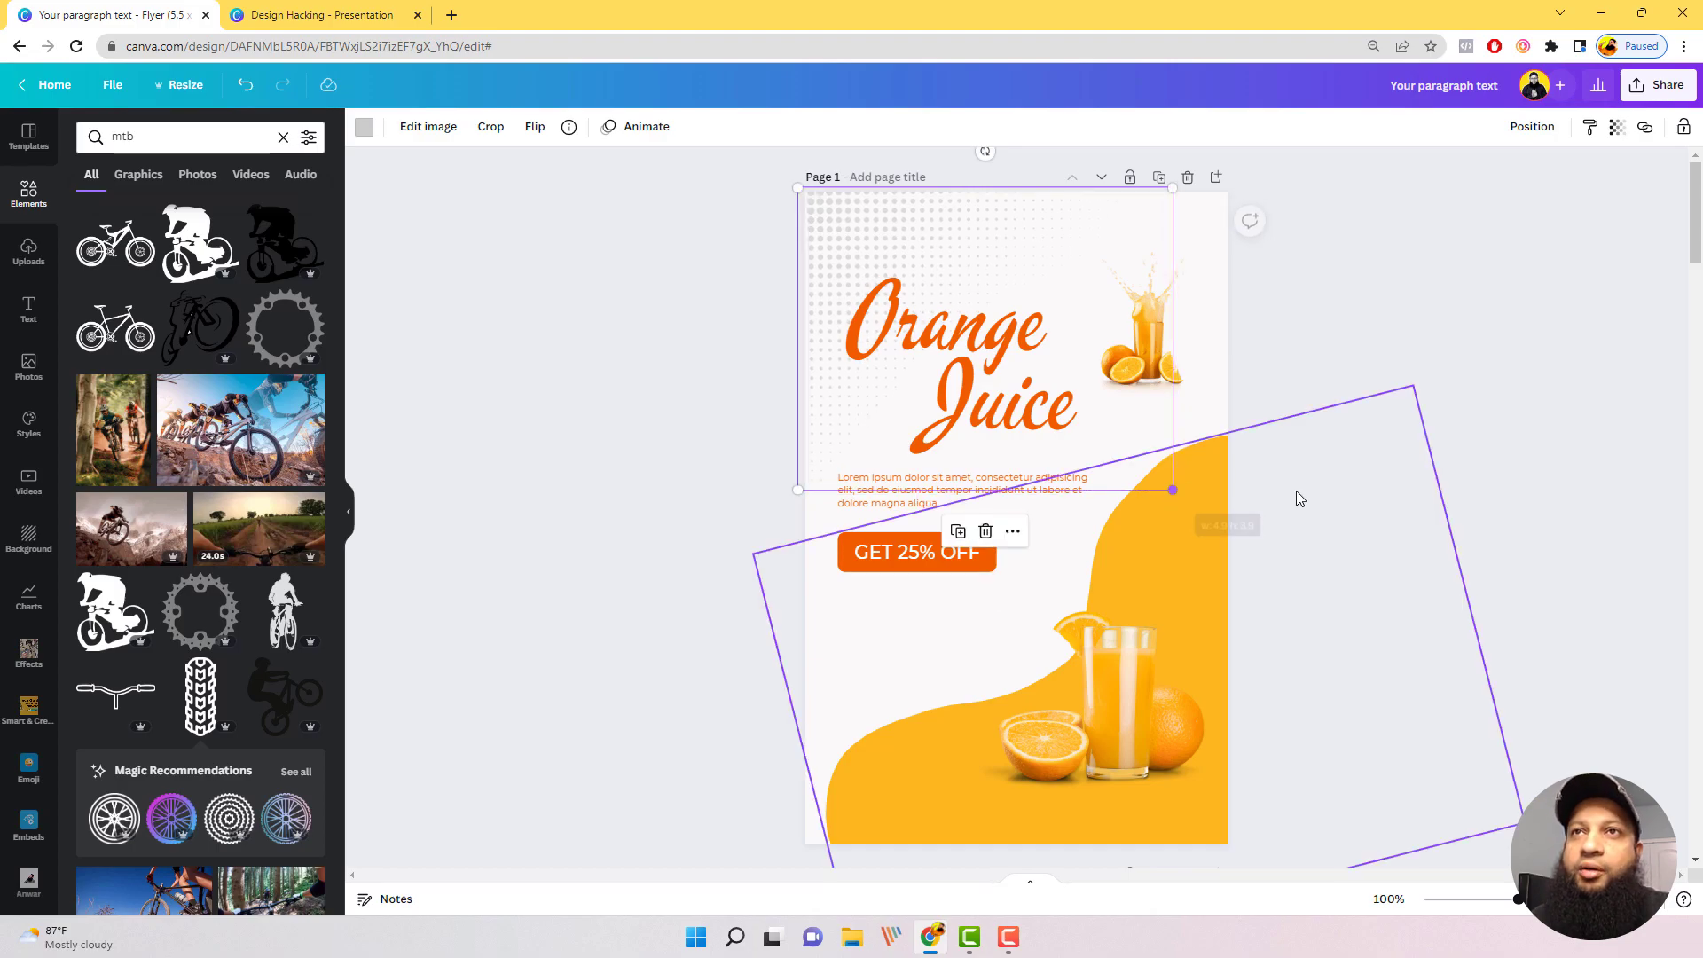
{"action": "left_click", "coordinate": [1403, 603]}
{"action": "scroll", "coordinate": [1407, 641], "scroll_direction": "down", "scroll_amount": 1}
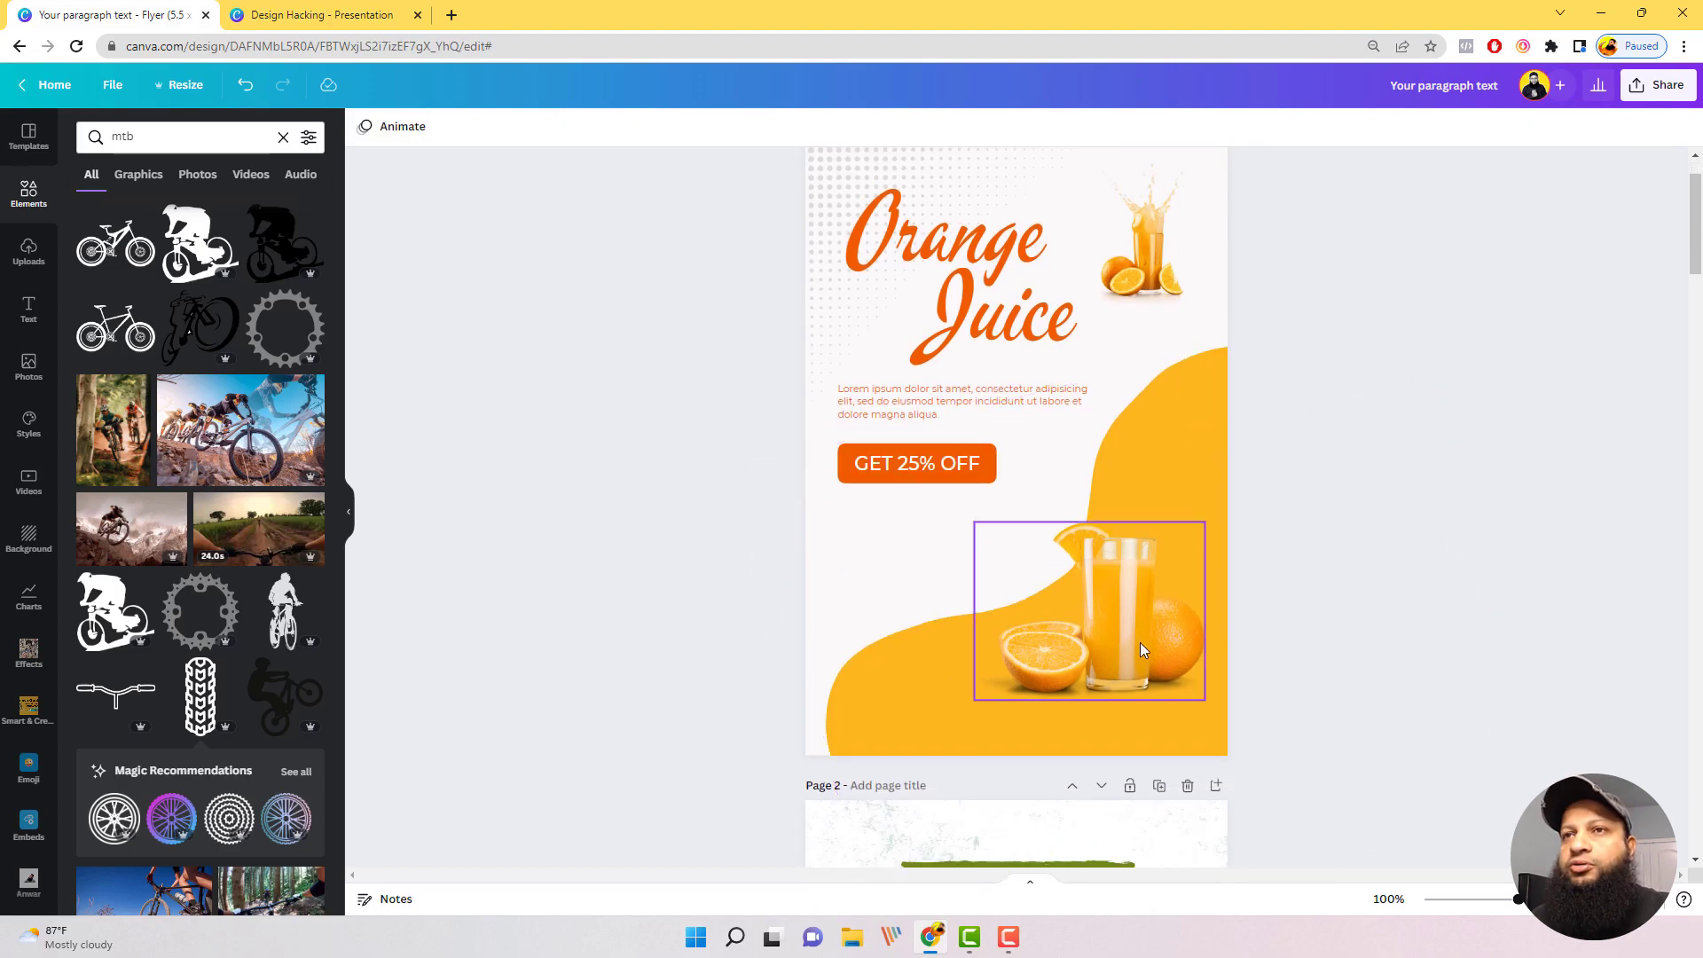